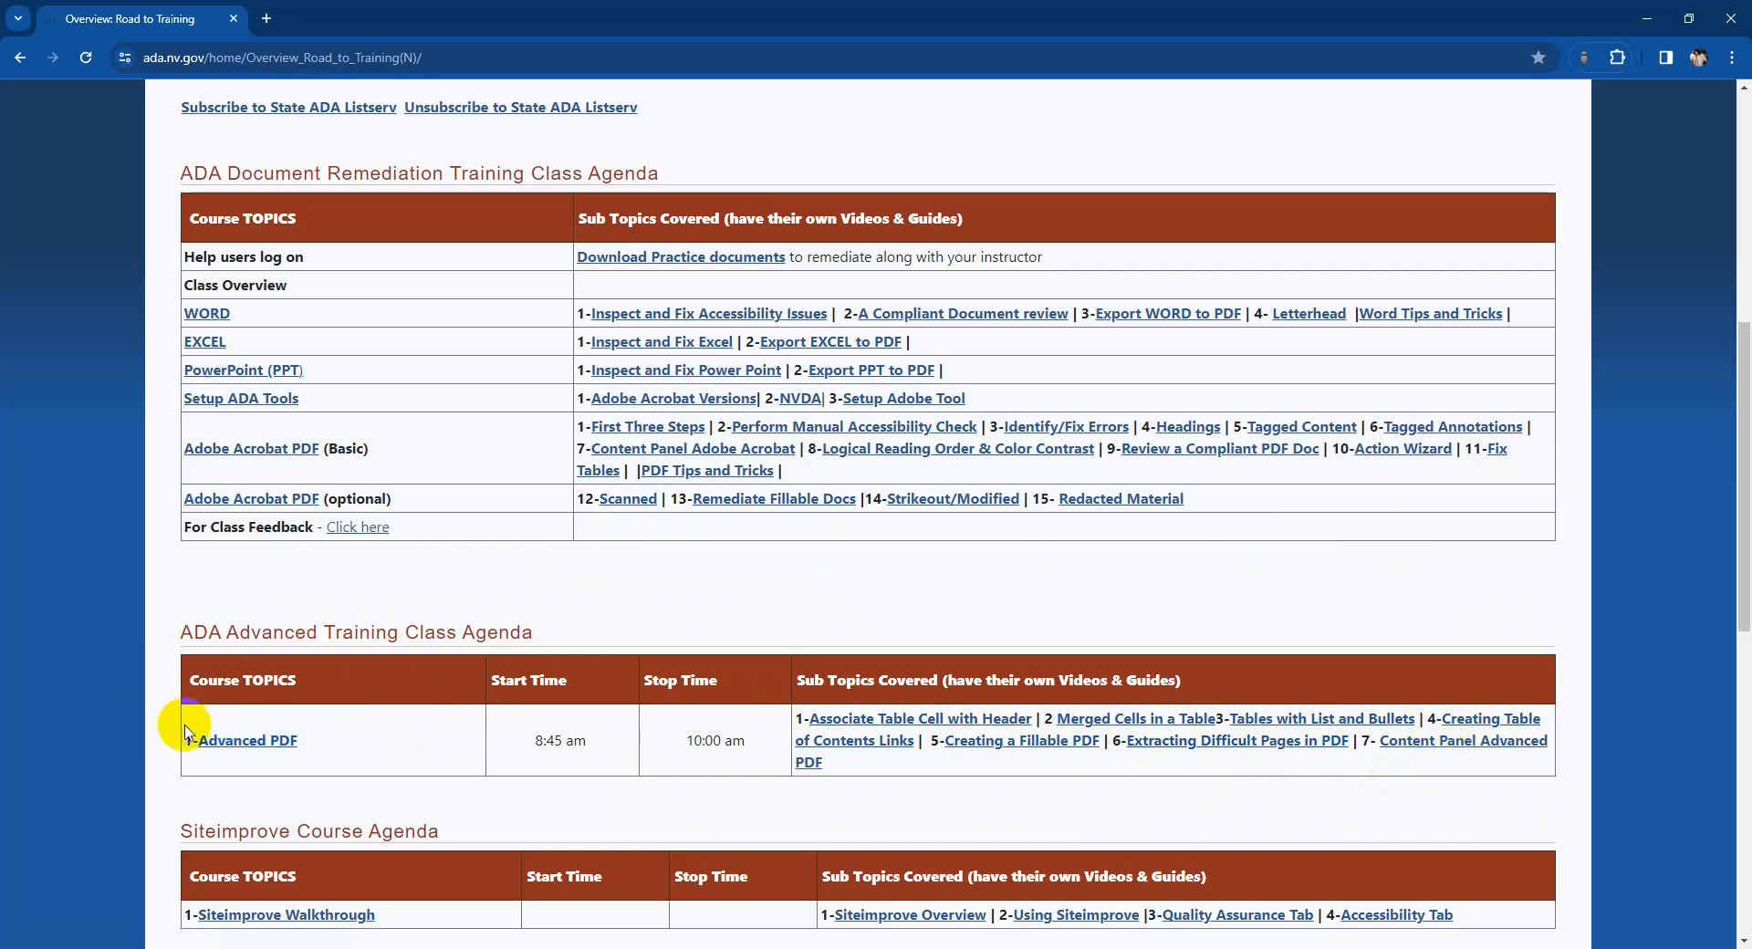
Switch to Adobe Acrobat, open the accessibility reading order tool on the licensees PDF, and move its dialog clear of the table
left_click(366, 18)
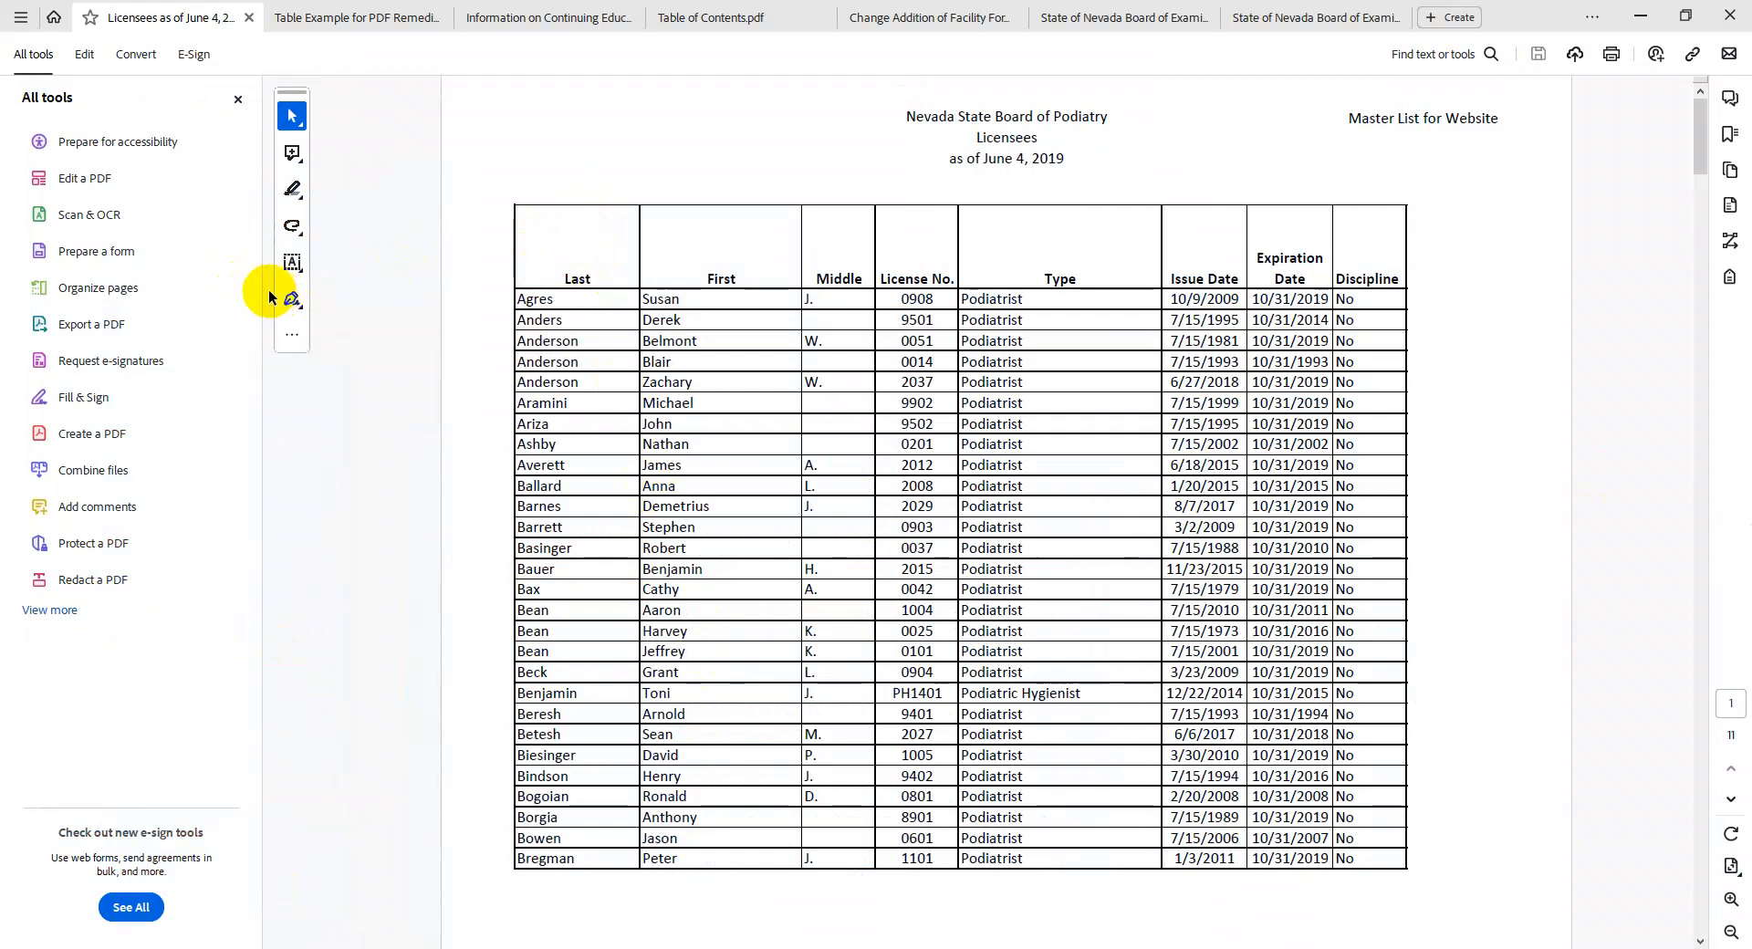
left_click(75, 146)
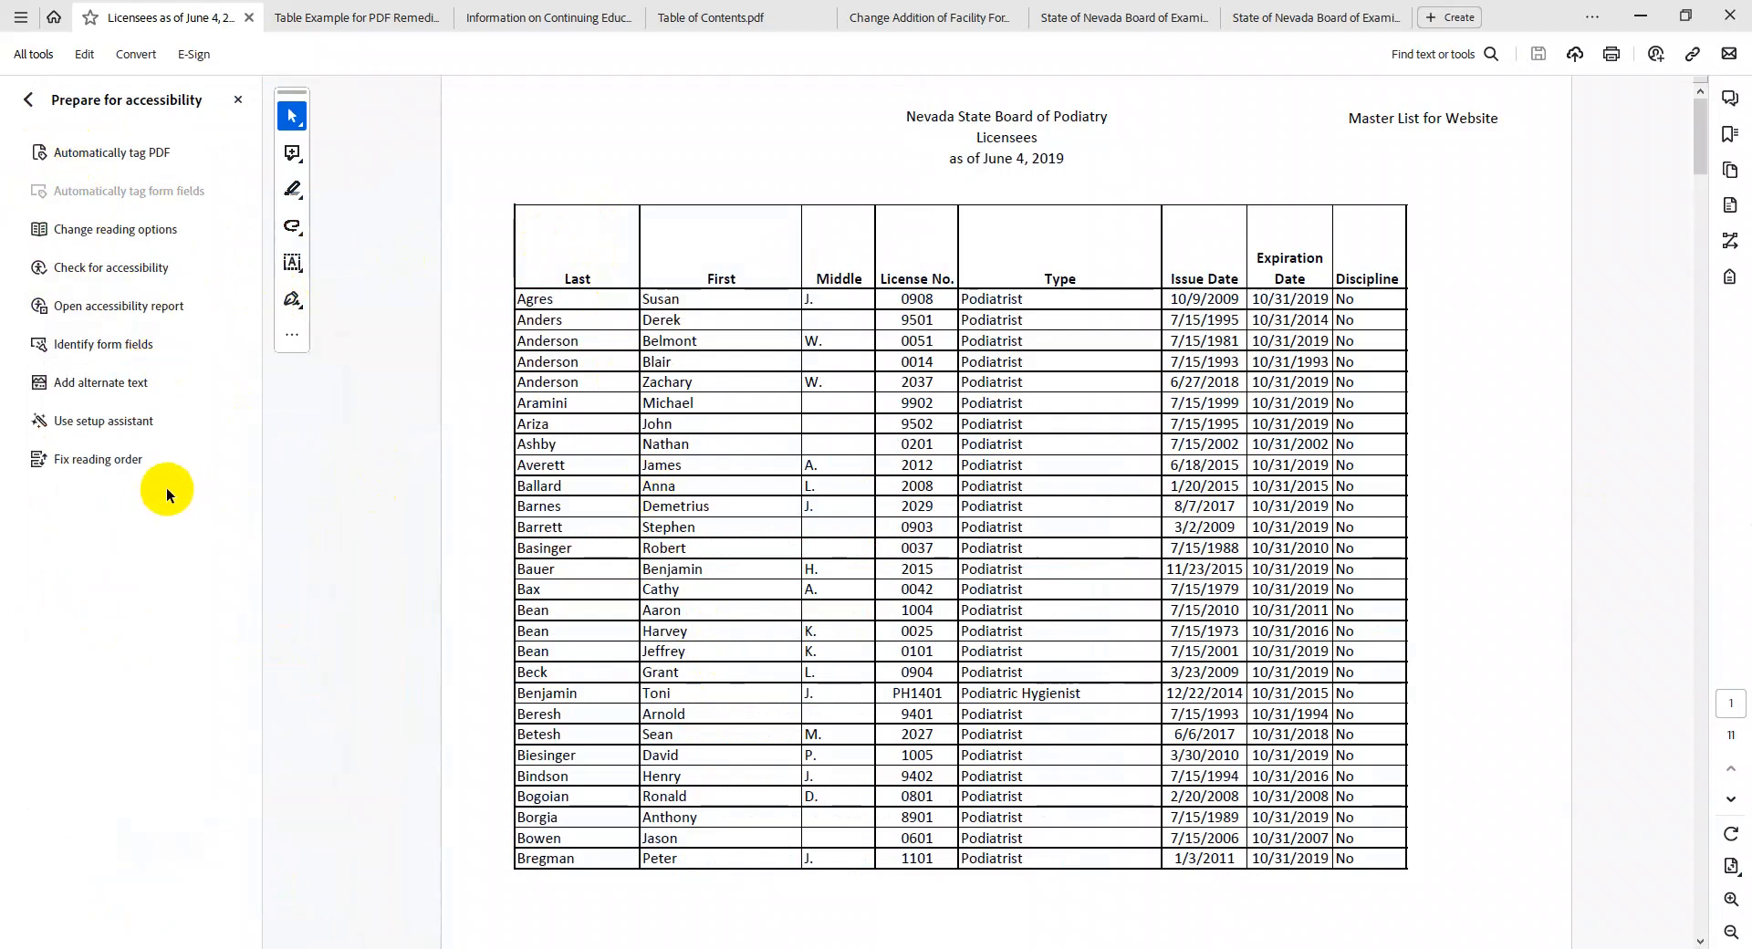
left_click(28, 99)
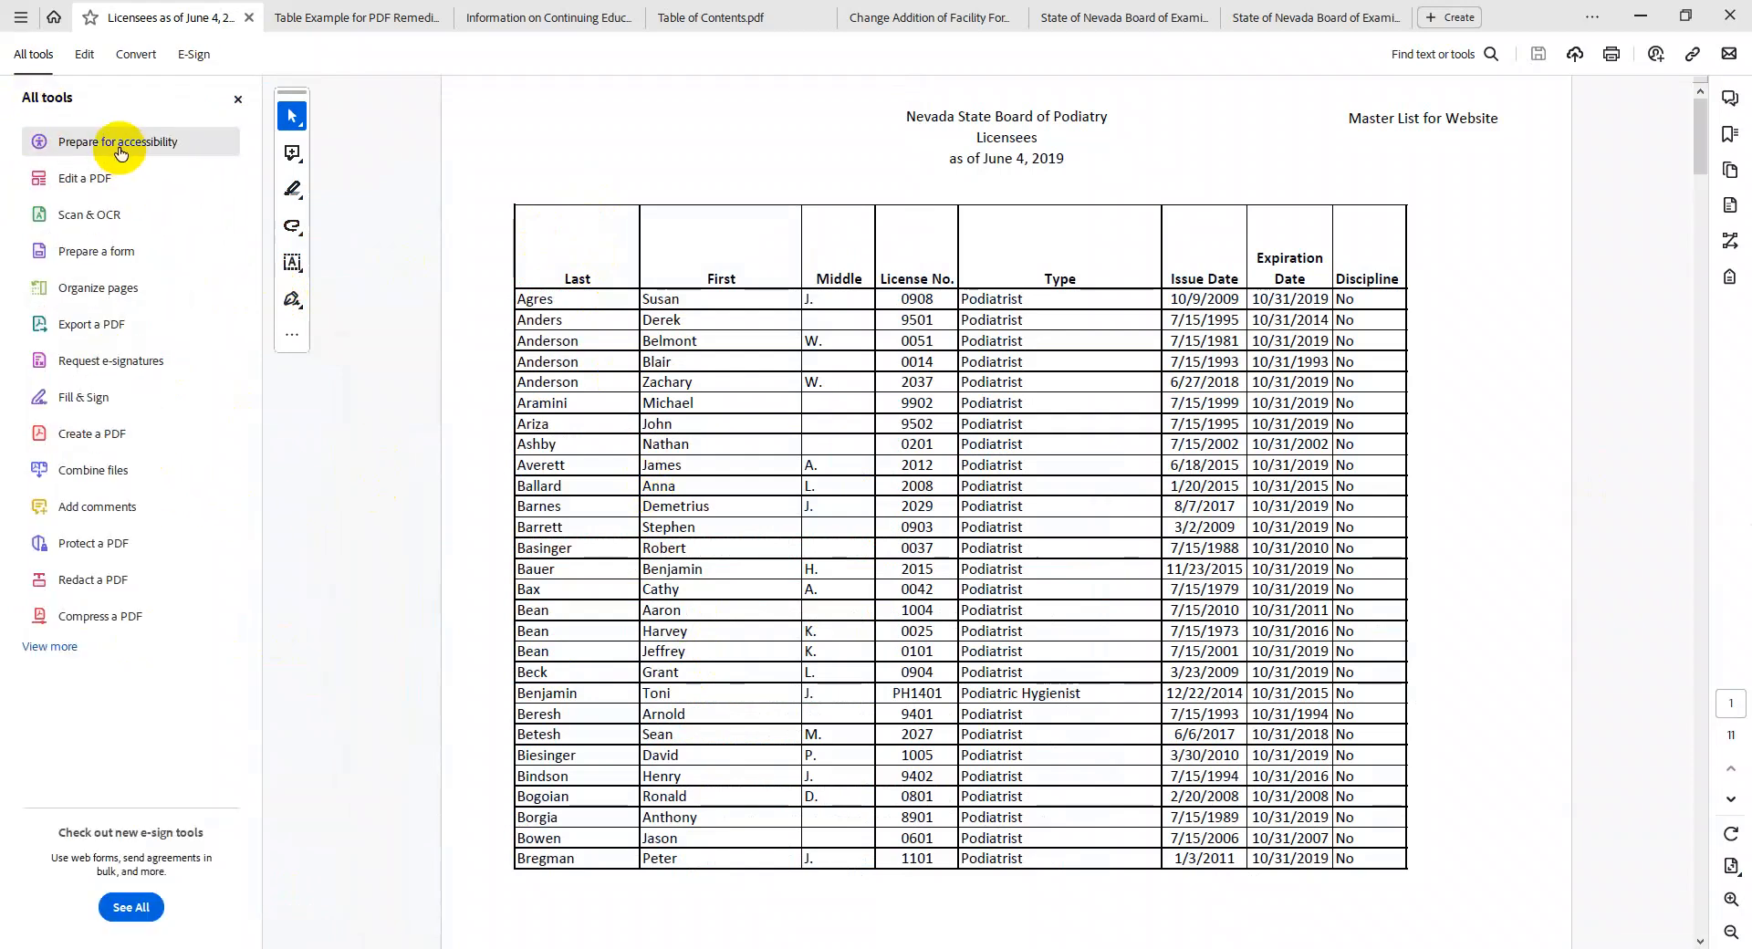
left_click(119, 151)
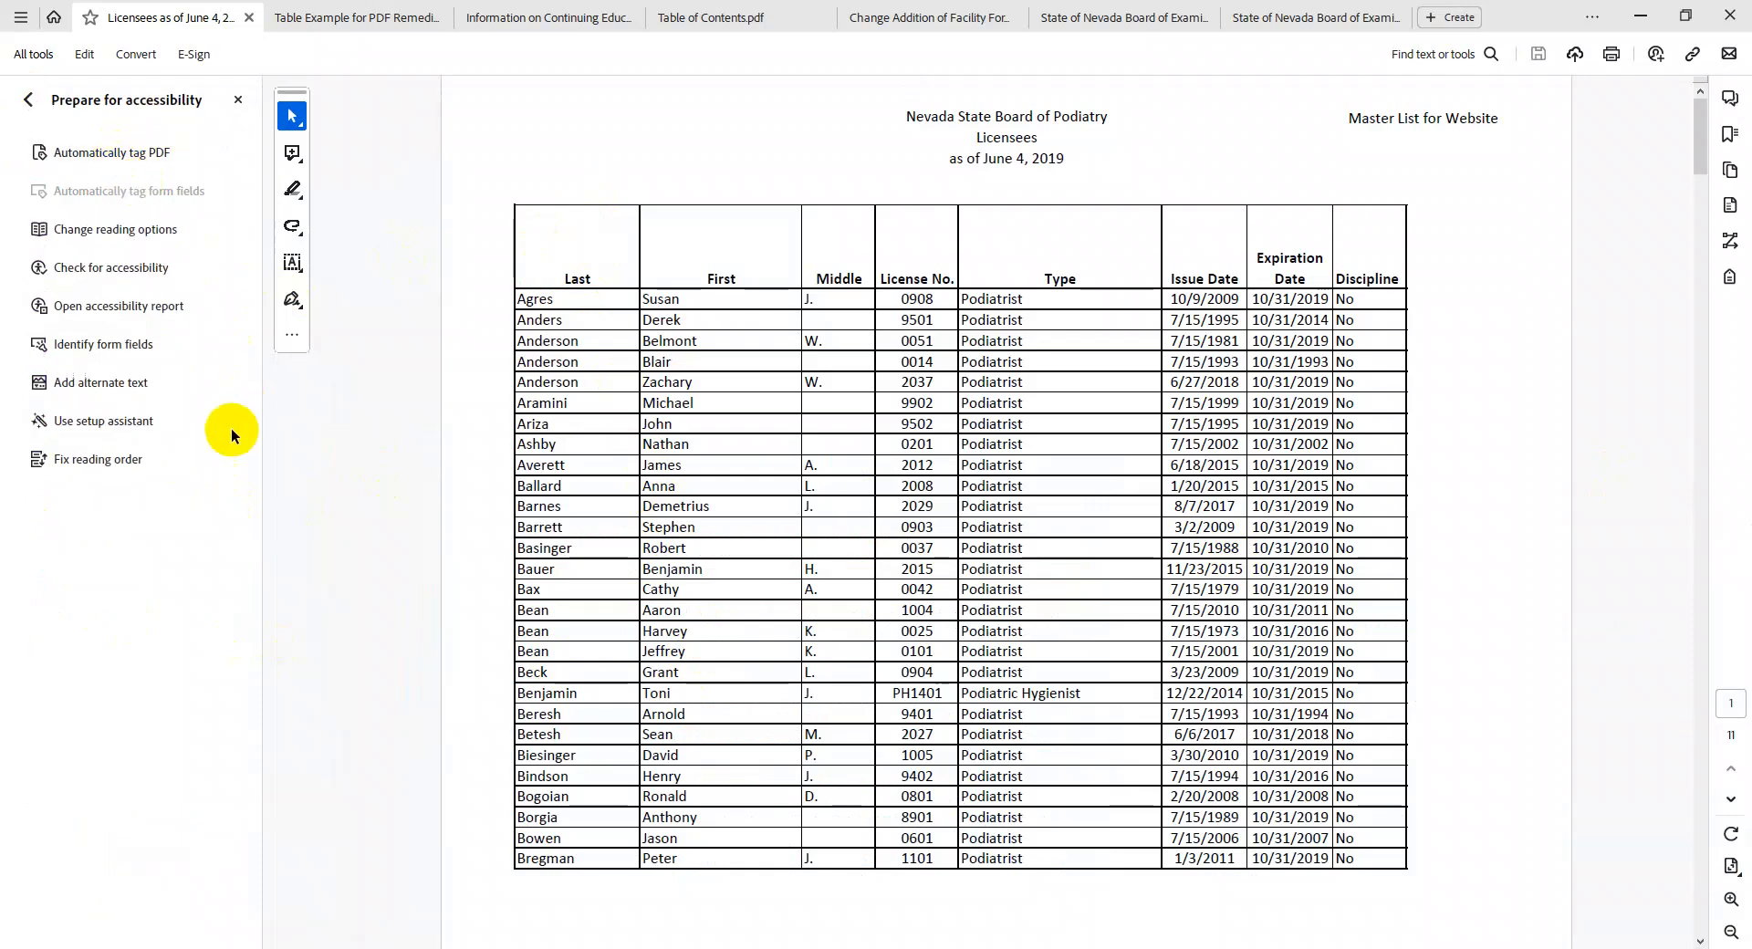
left_click(100, 463)
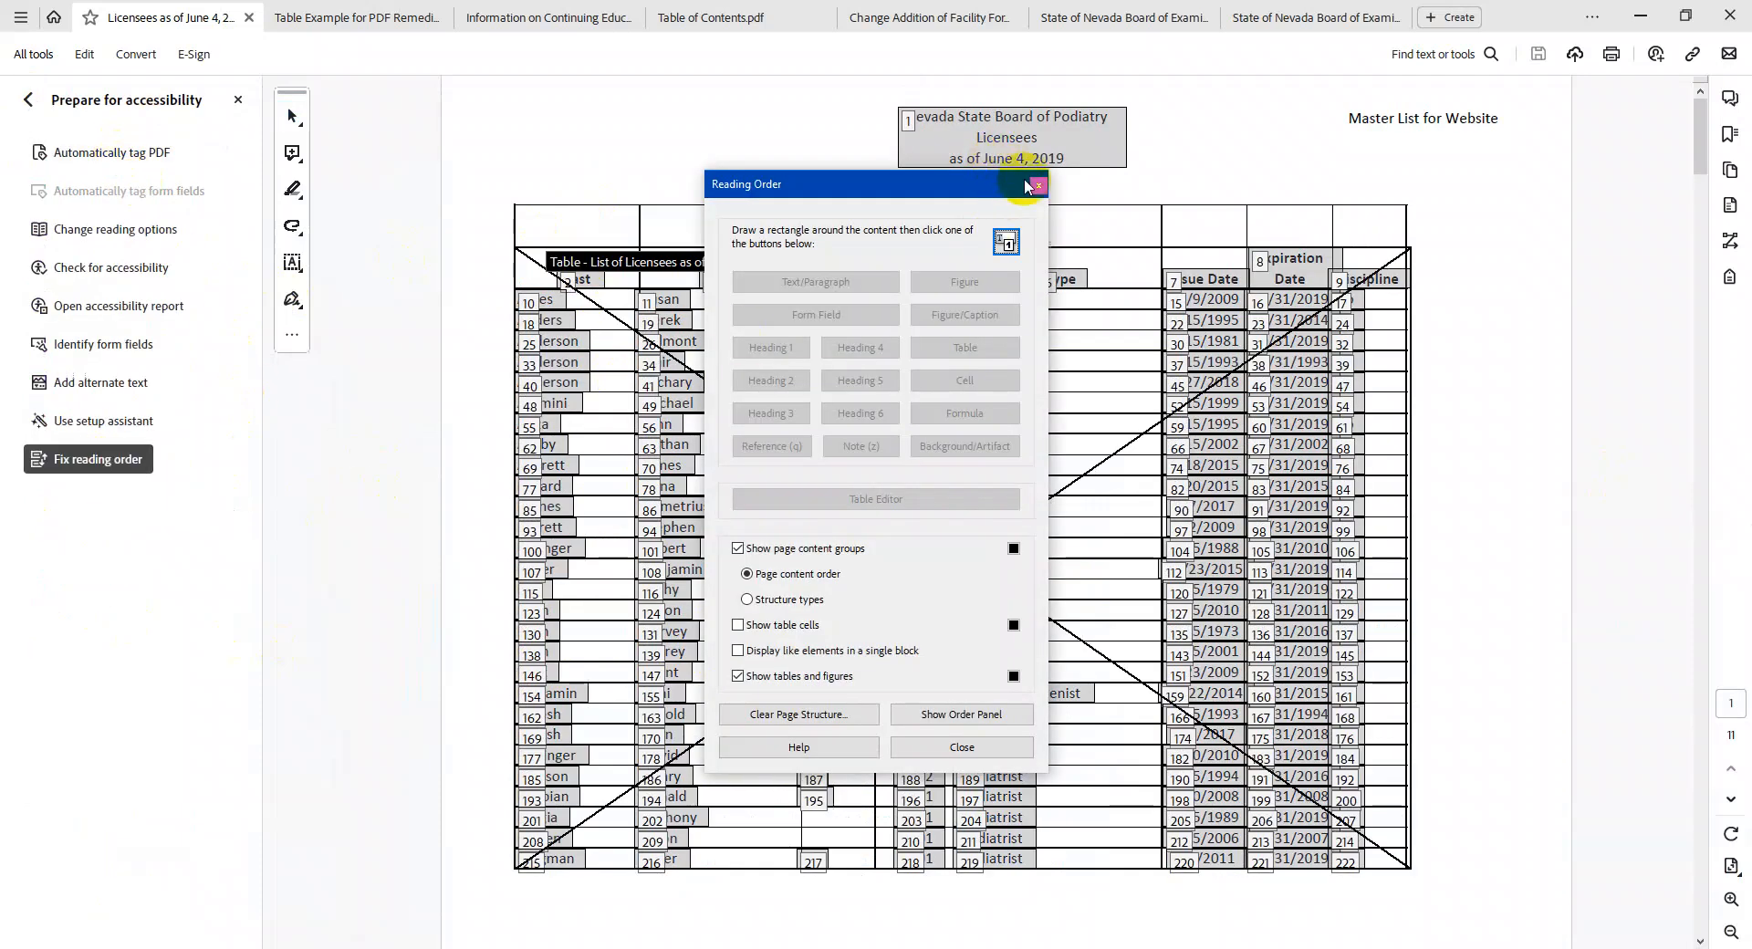
left_click_drag(1031, 189, 5, 647)
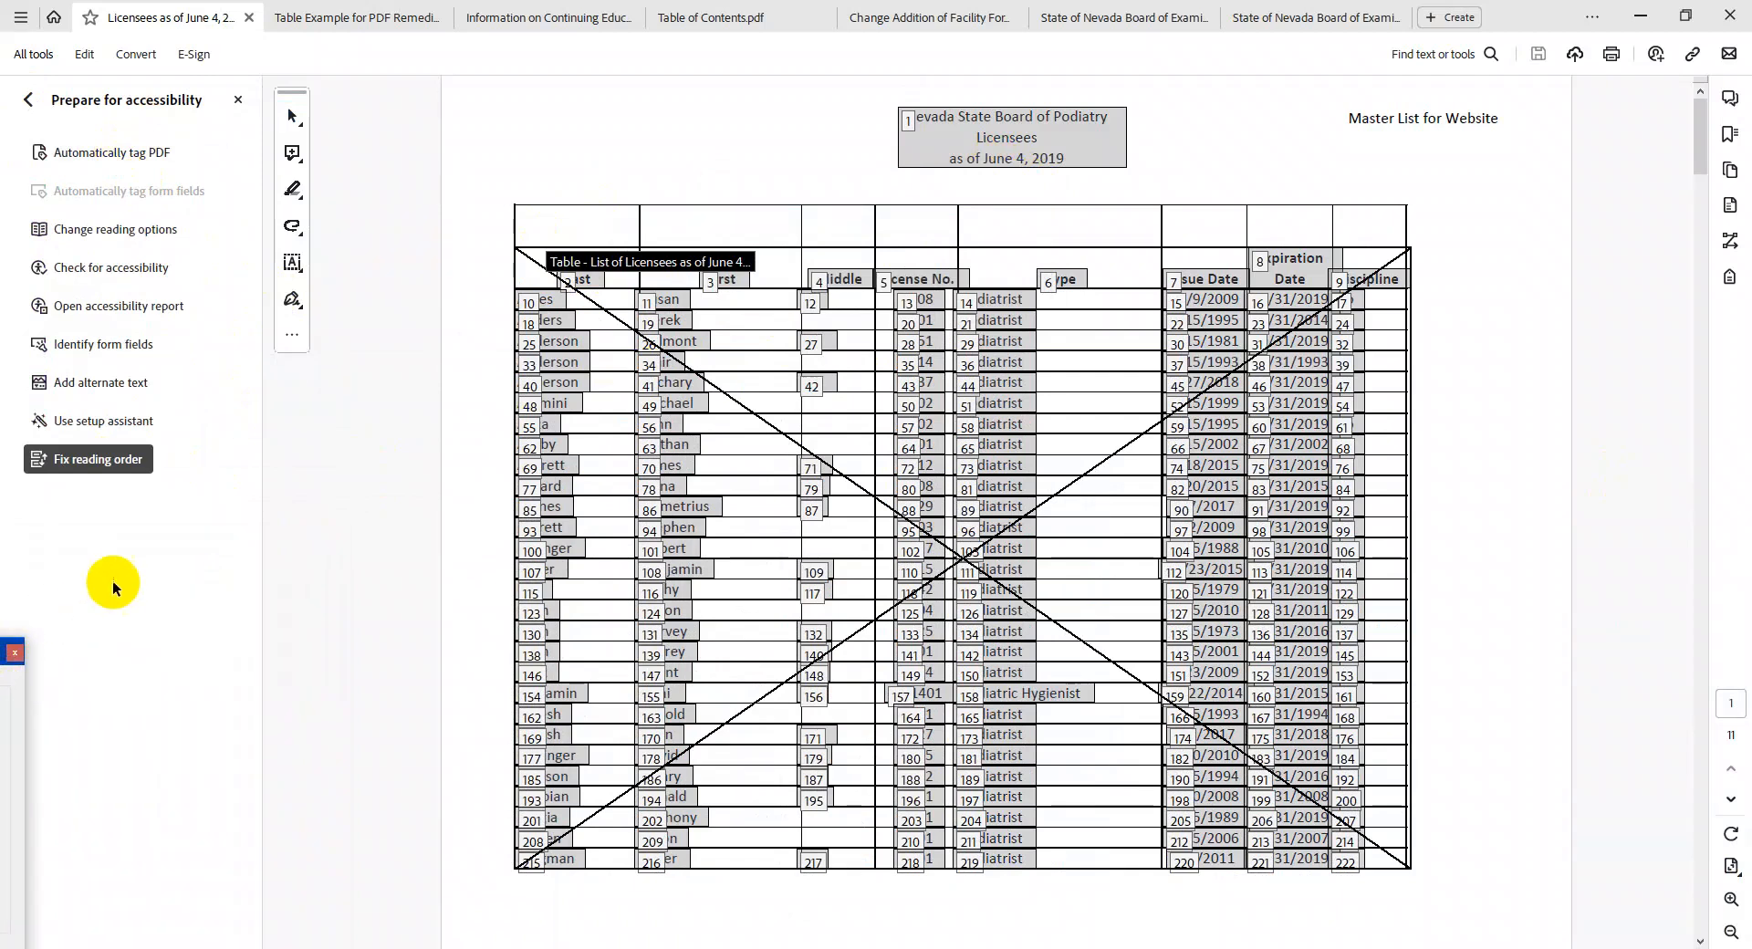
Turn on the display of table cells and open the licensee table in the Table Editor
right_click(759, 451)
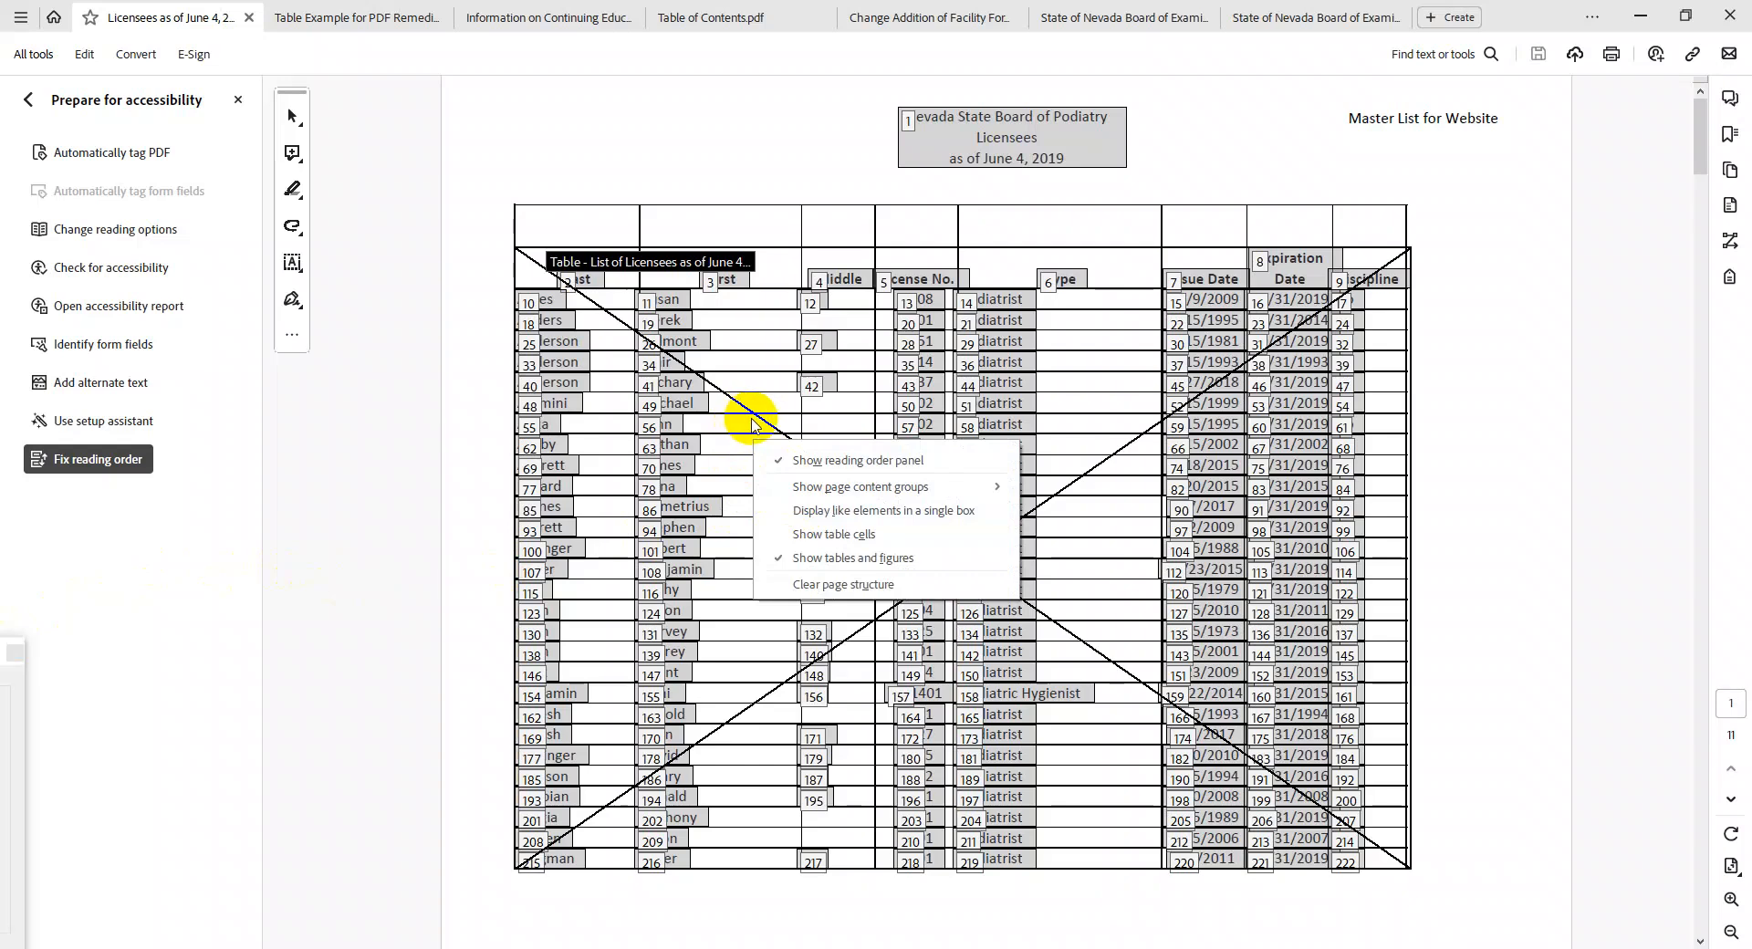
left_click(826, 534)
right_click(755, 484)
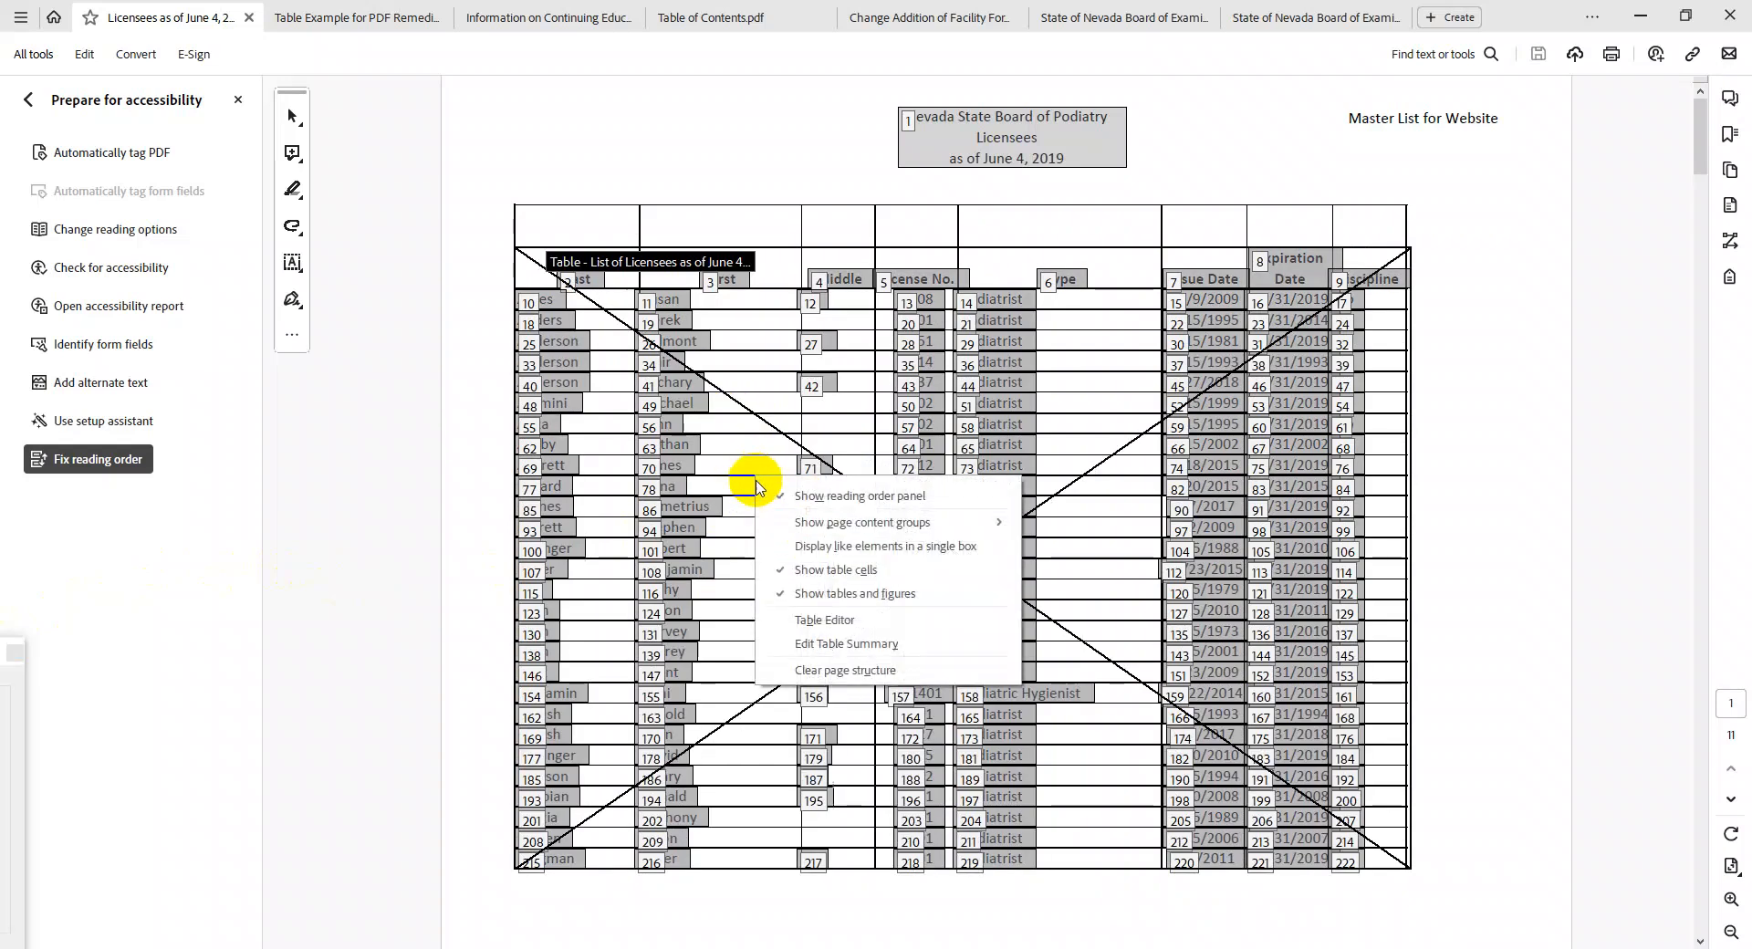
left_click(829, 621)
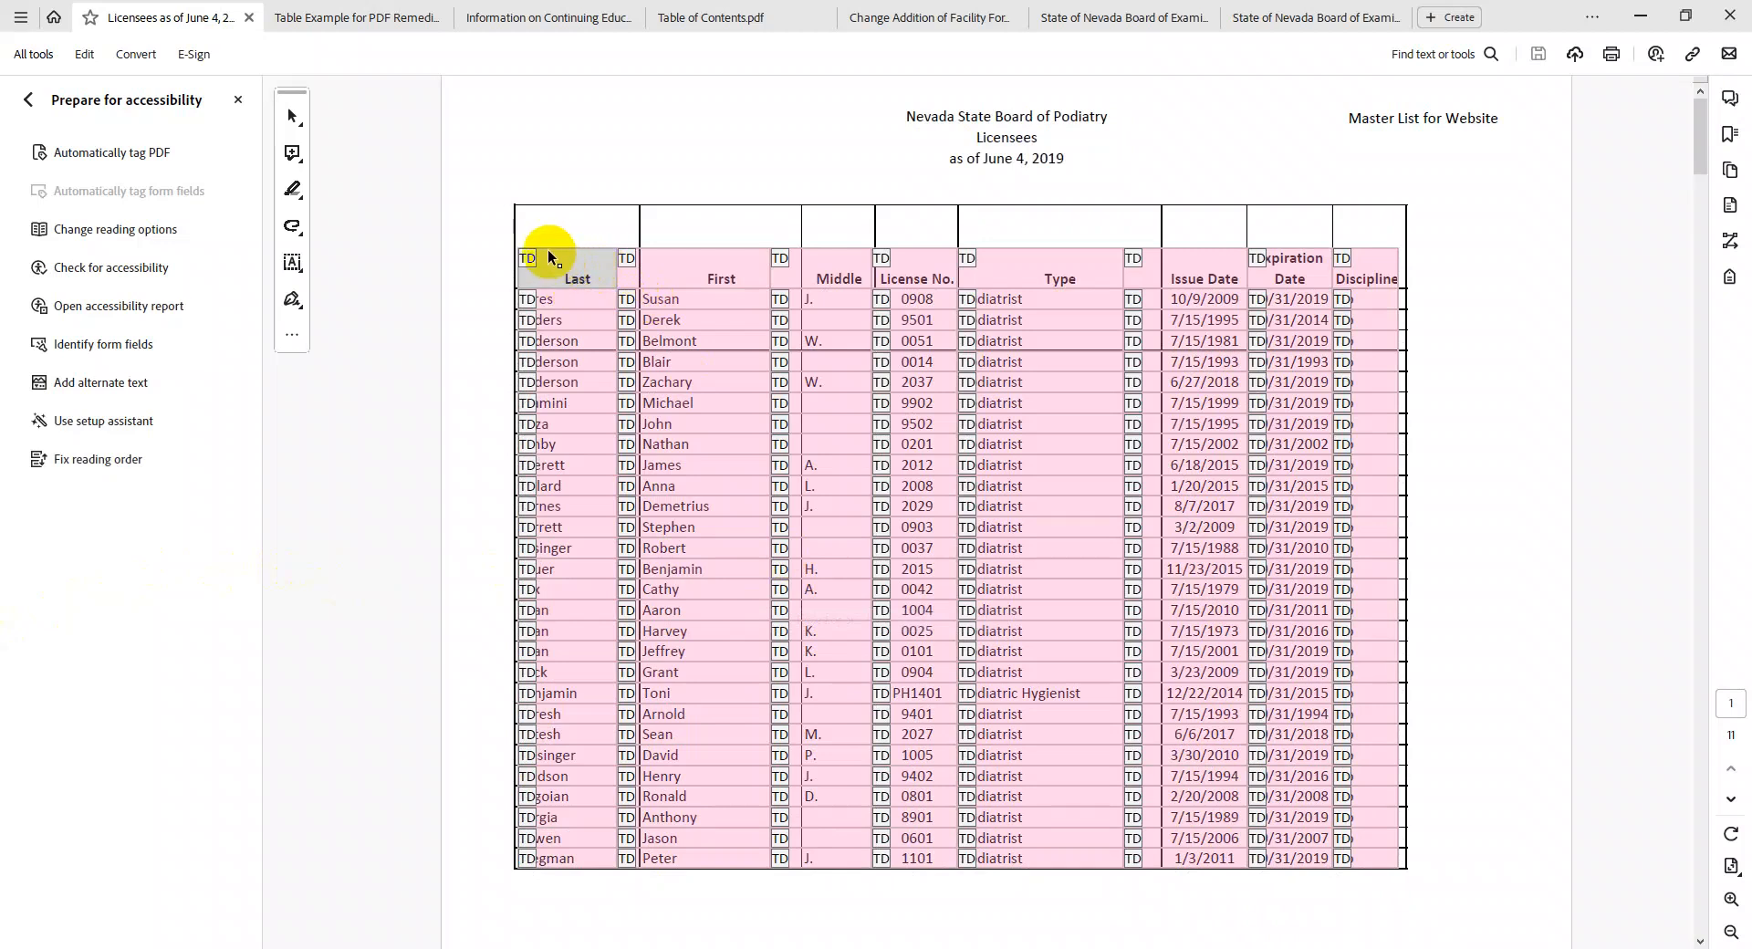
Change all cells in the table's top row, from Last to Discipline, to header cells
left_click_drag(552, 258, 1378, 279)
right_click(662, 265)
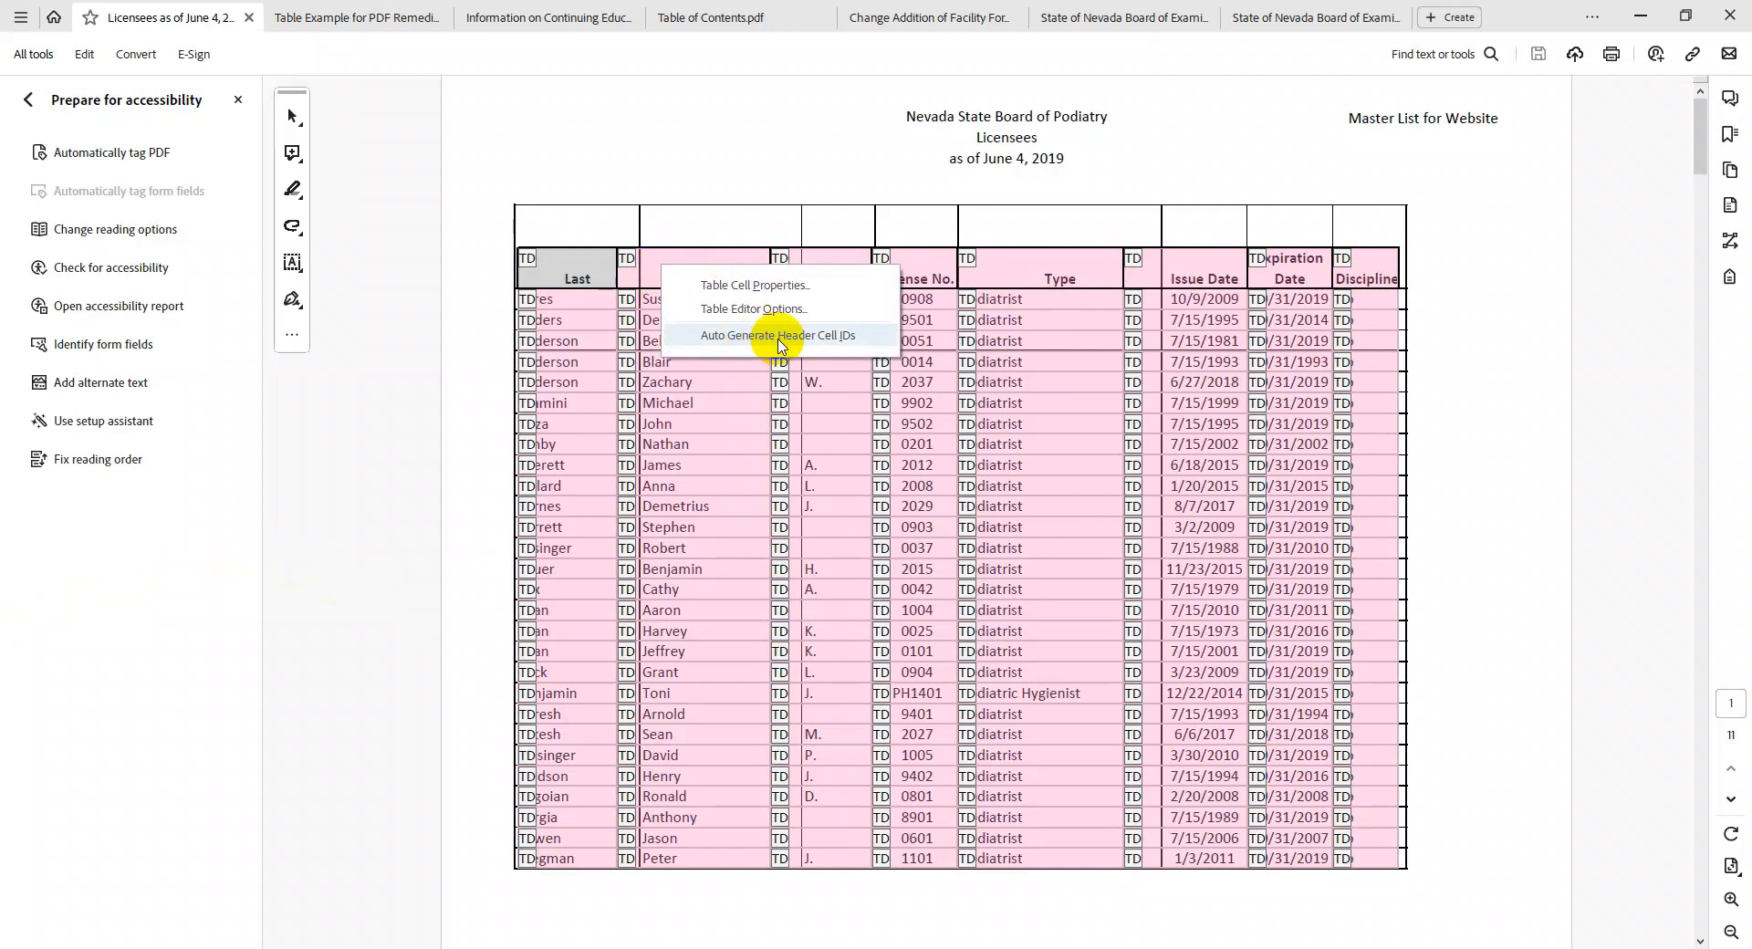
left_click(754, 285)
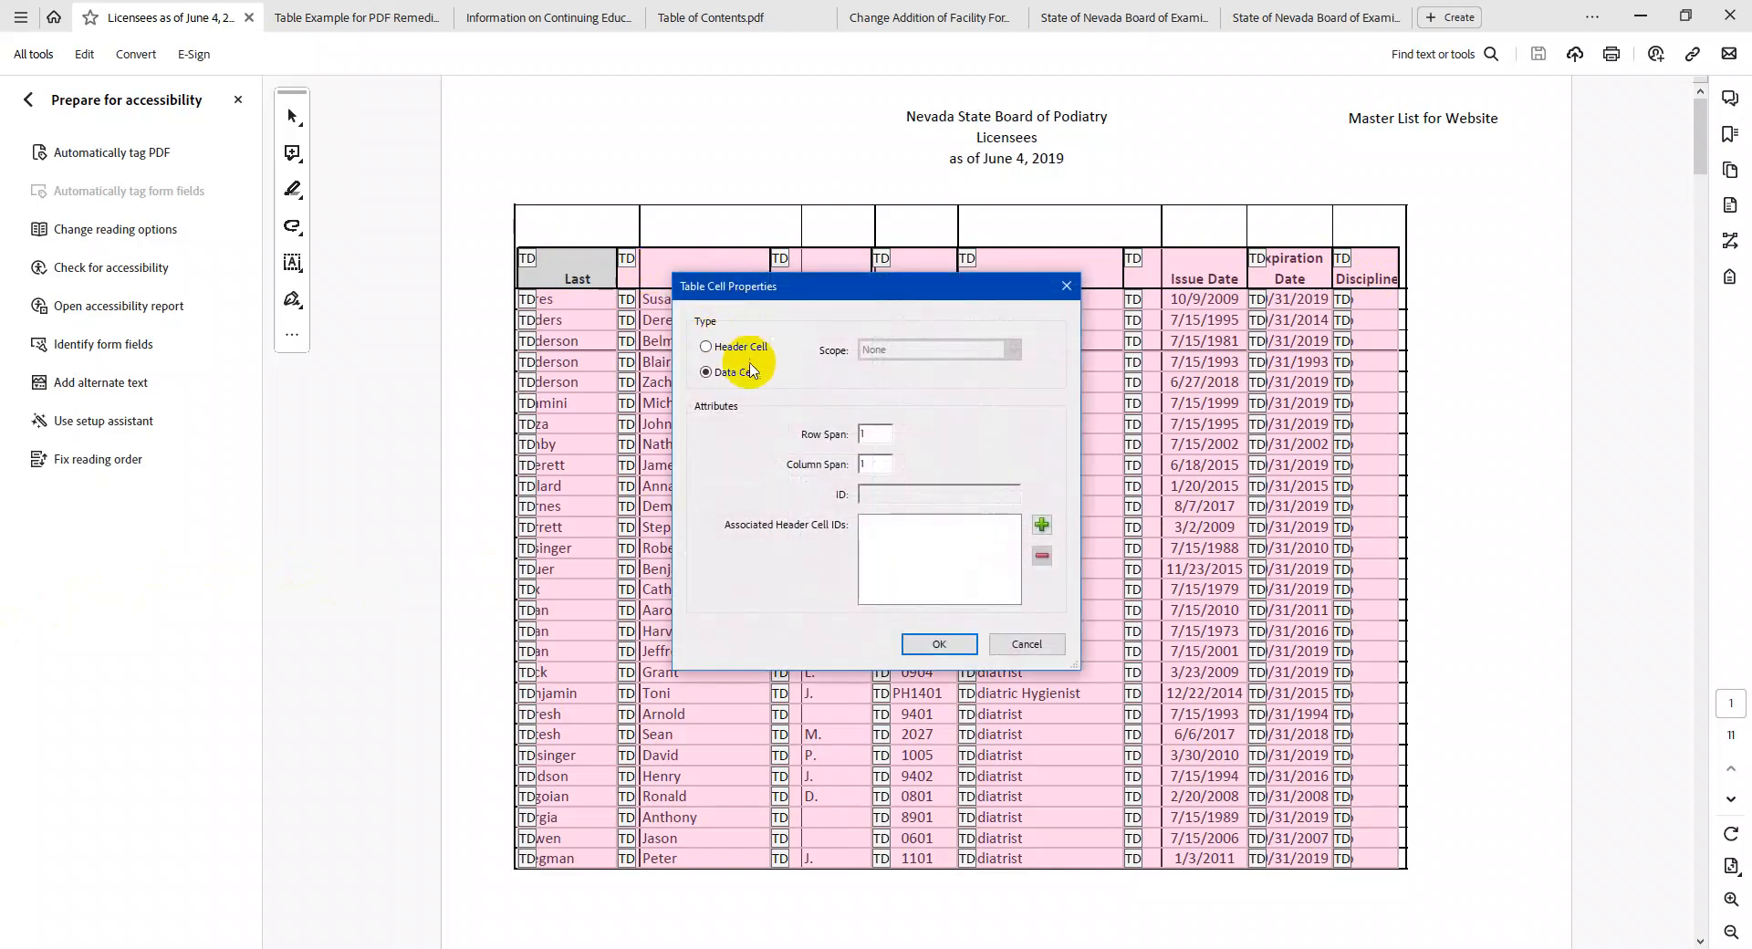
left_click(756, 352)
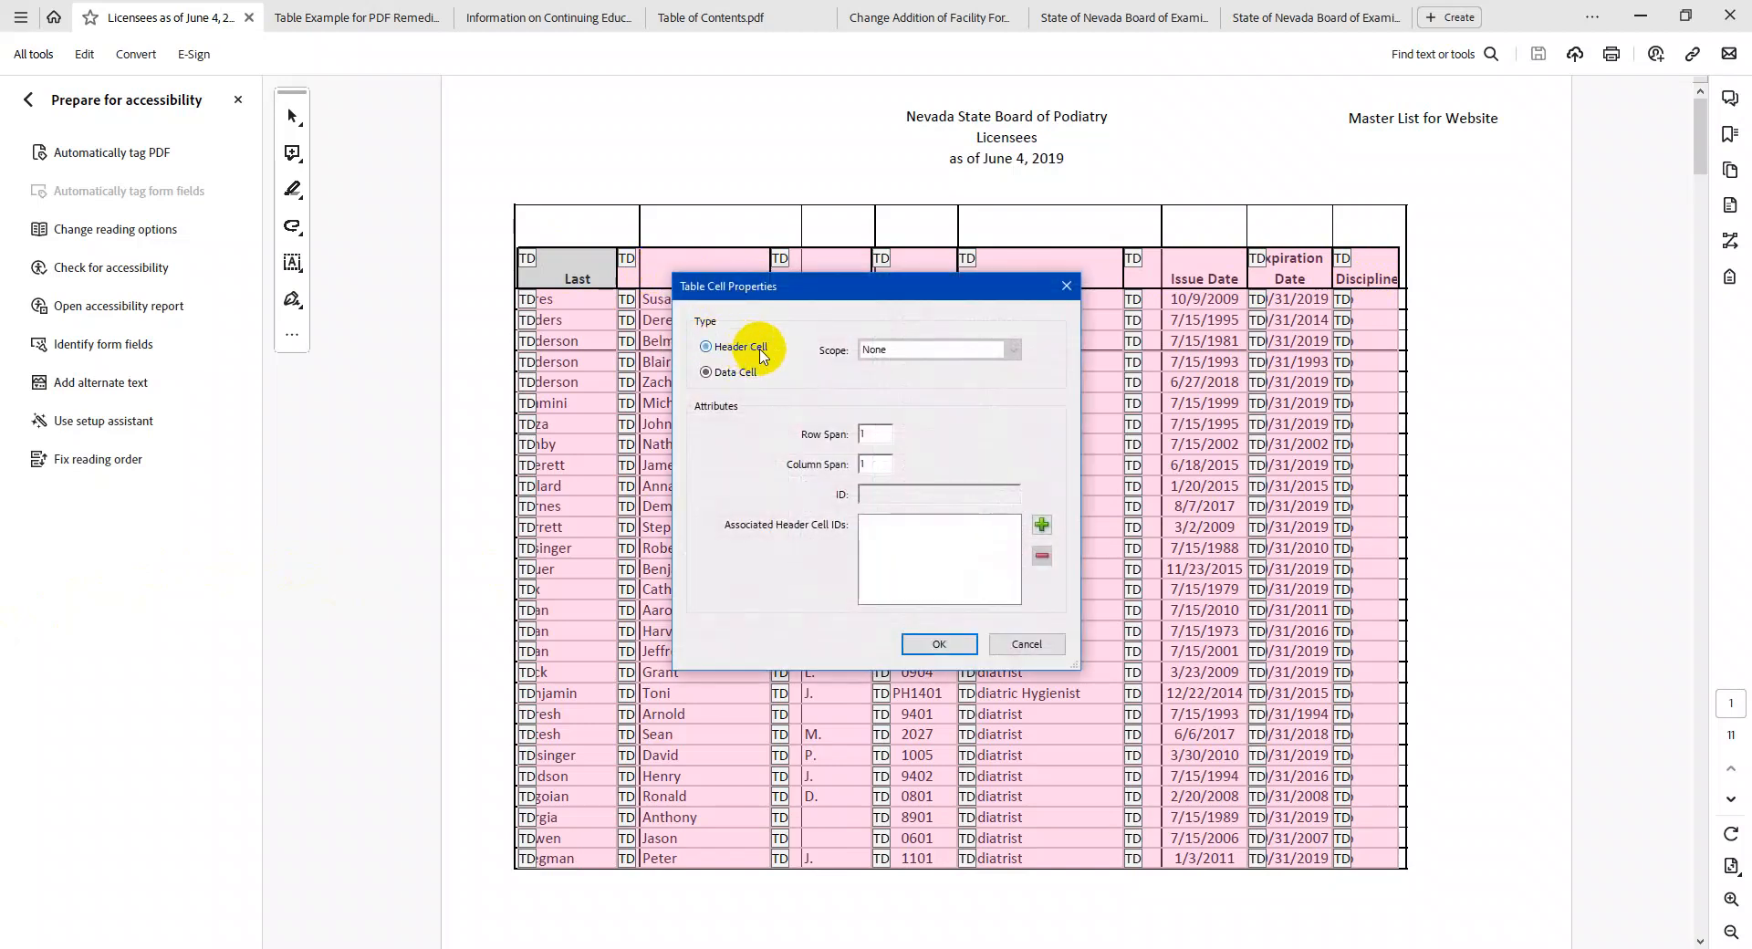
left_click(932, 642)
Auto-generate header cell IDs for the table's header row
left_click_drag(570, 262, 1364, 279)
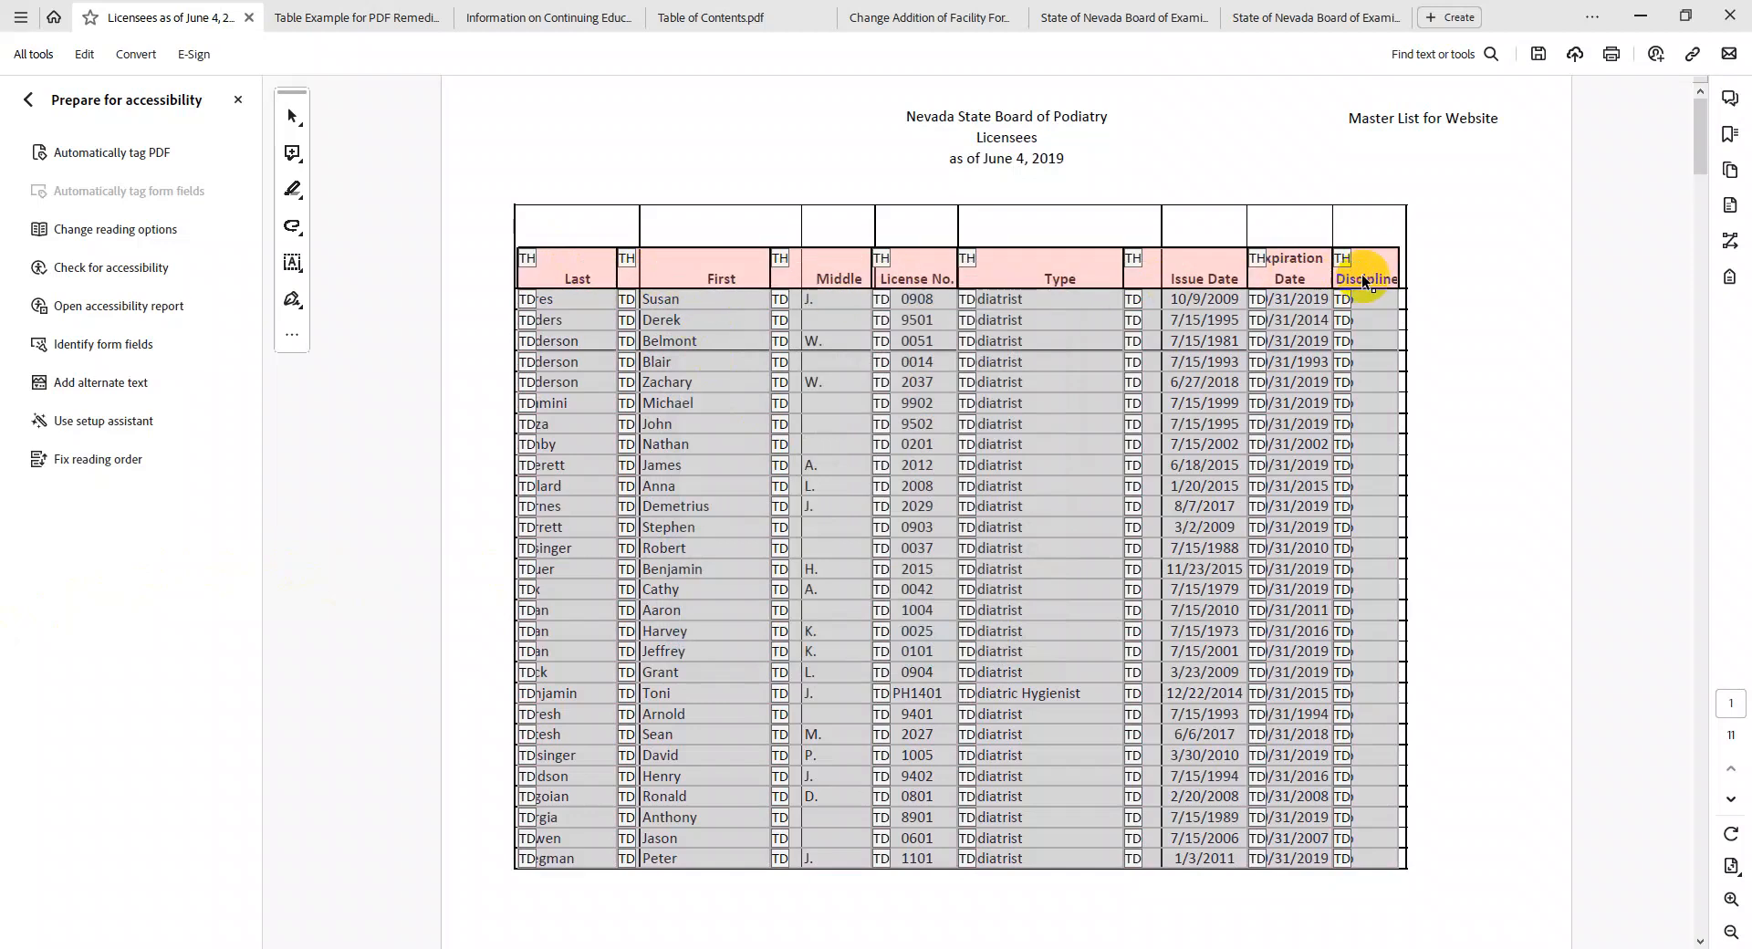
right_click(1363, 279)
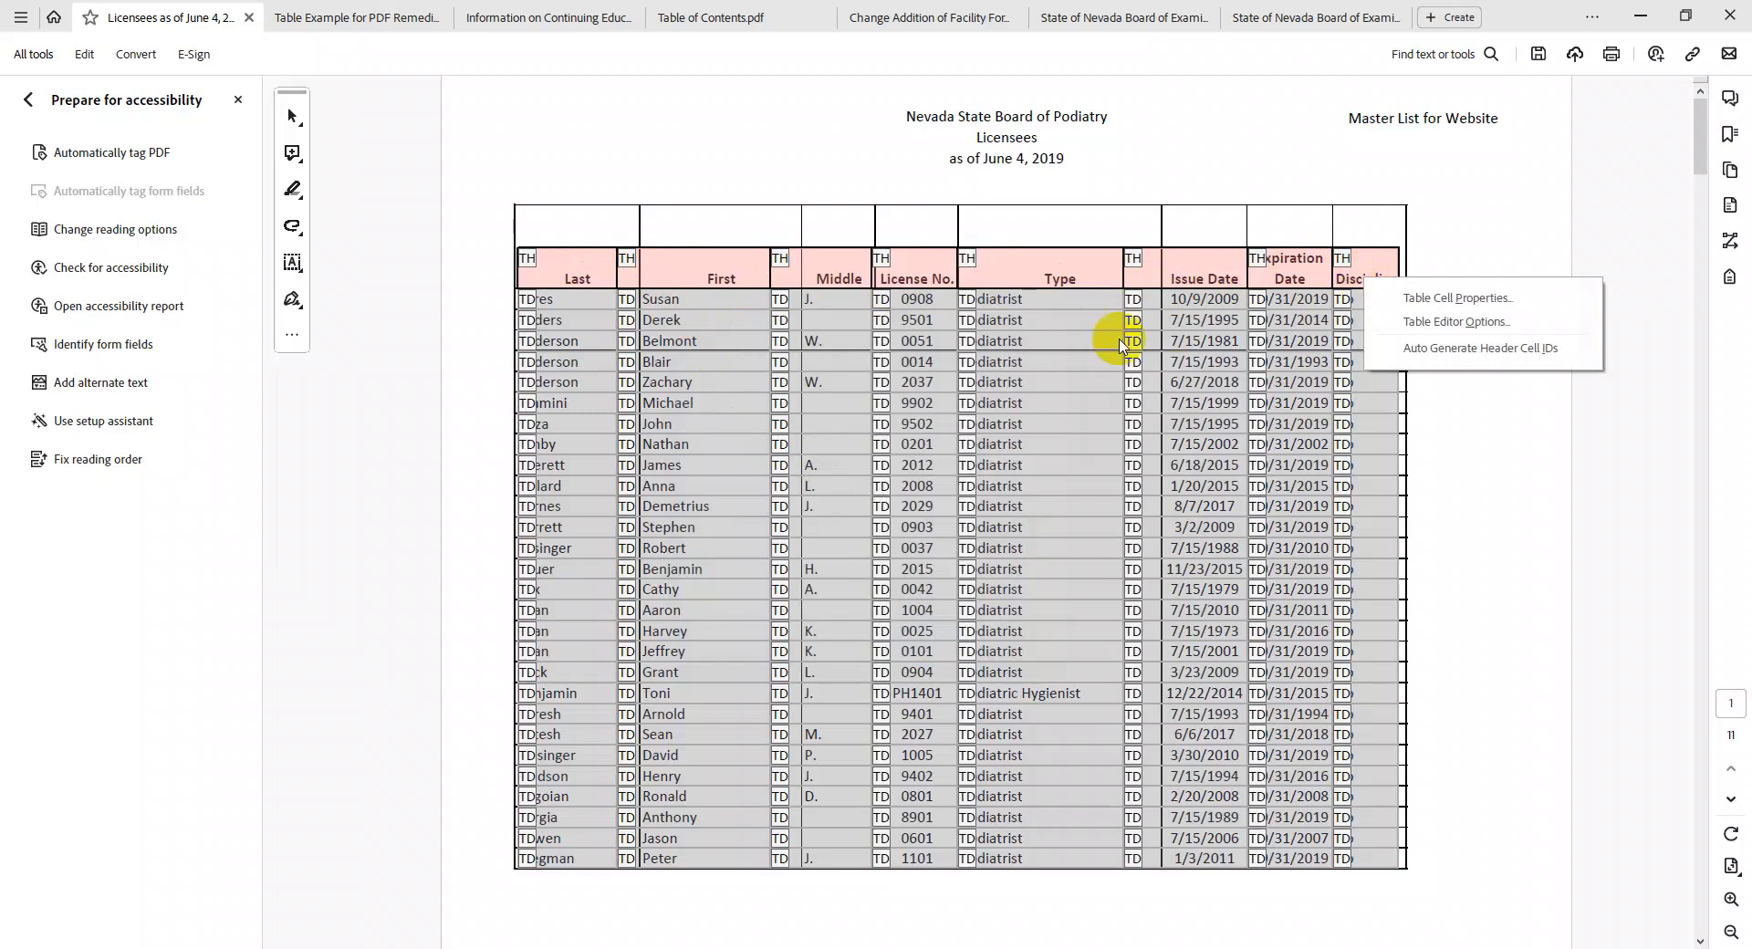
left_click(1409, 349)
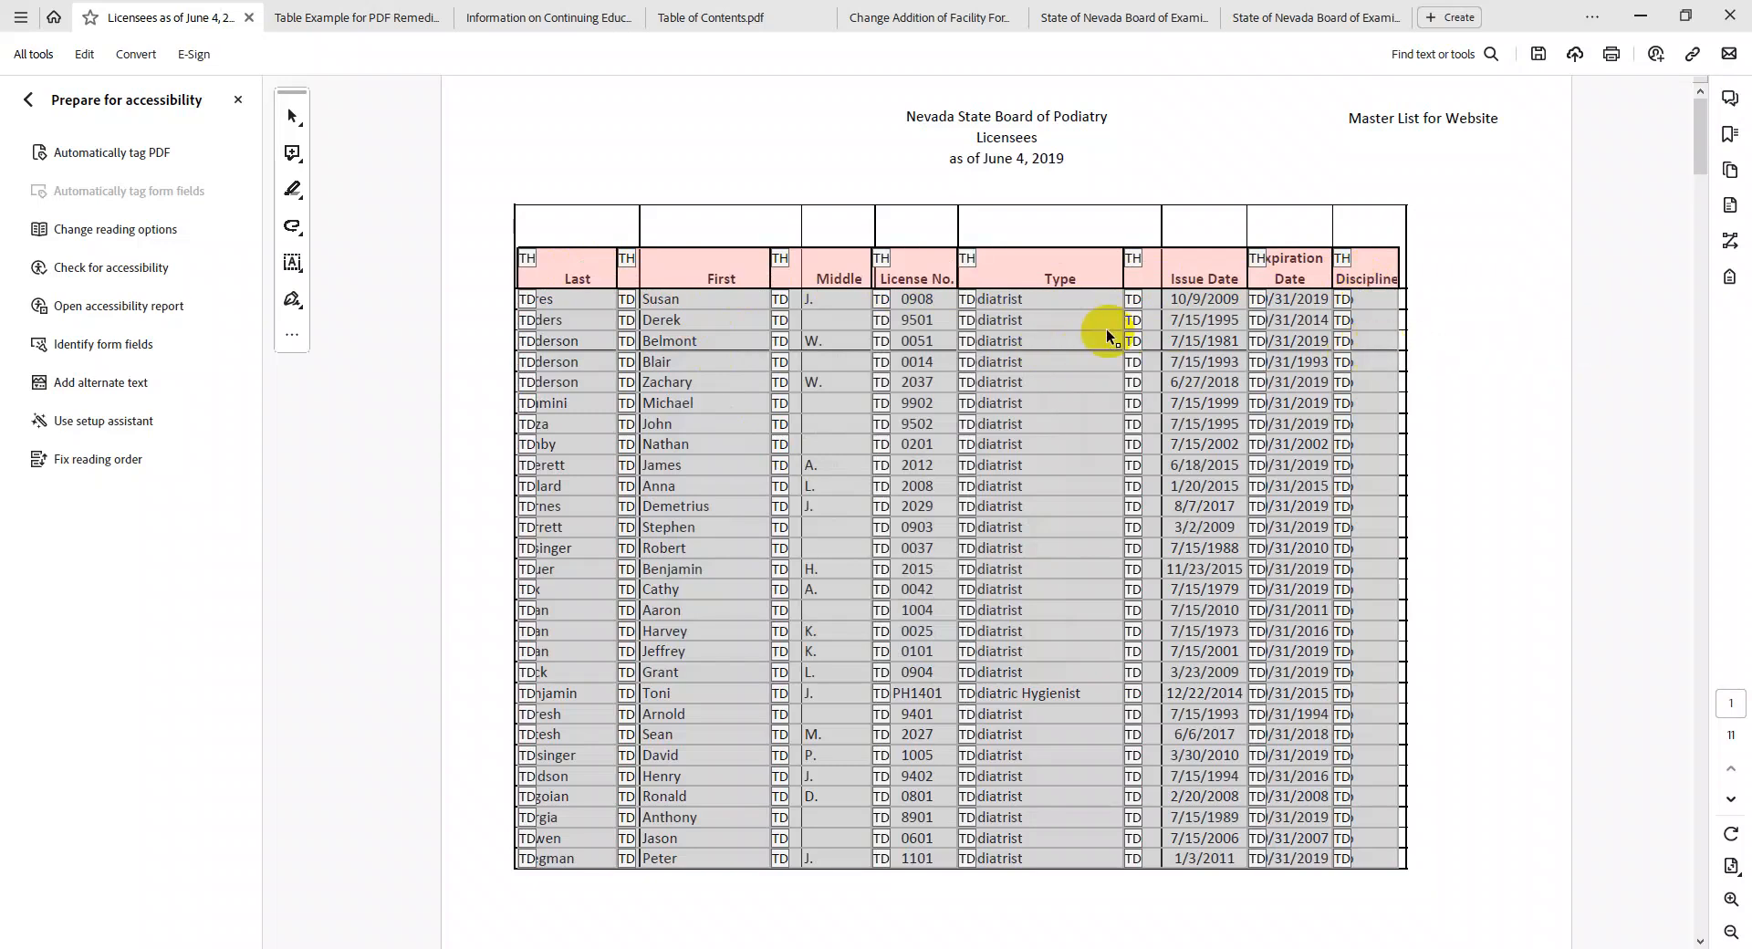
Check the IDs of the Last, First and Middle header cells in their table cell properties
left_click(581, 276)
right_click(583, 273)
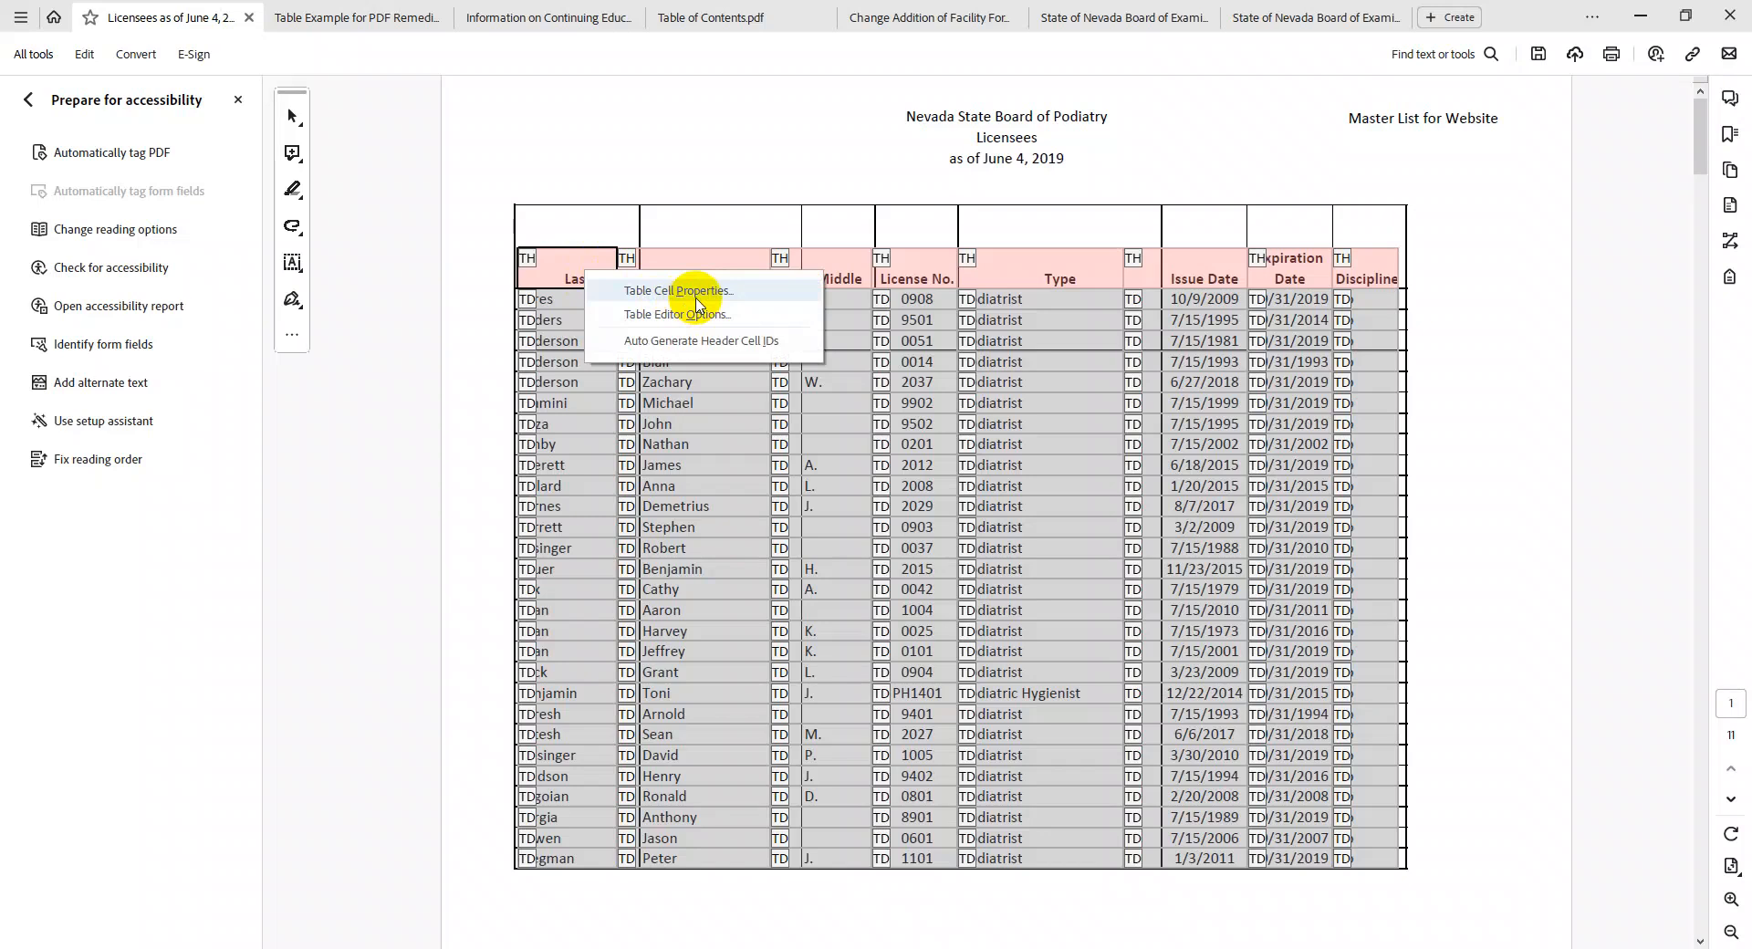
left_click(700, 292)
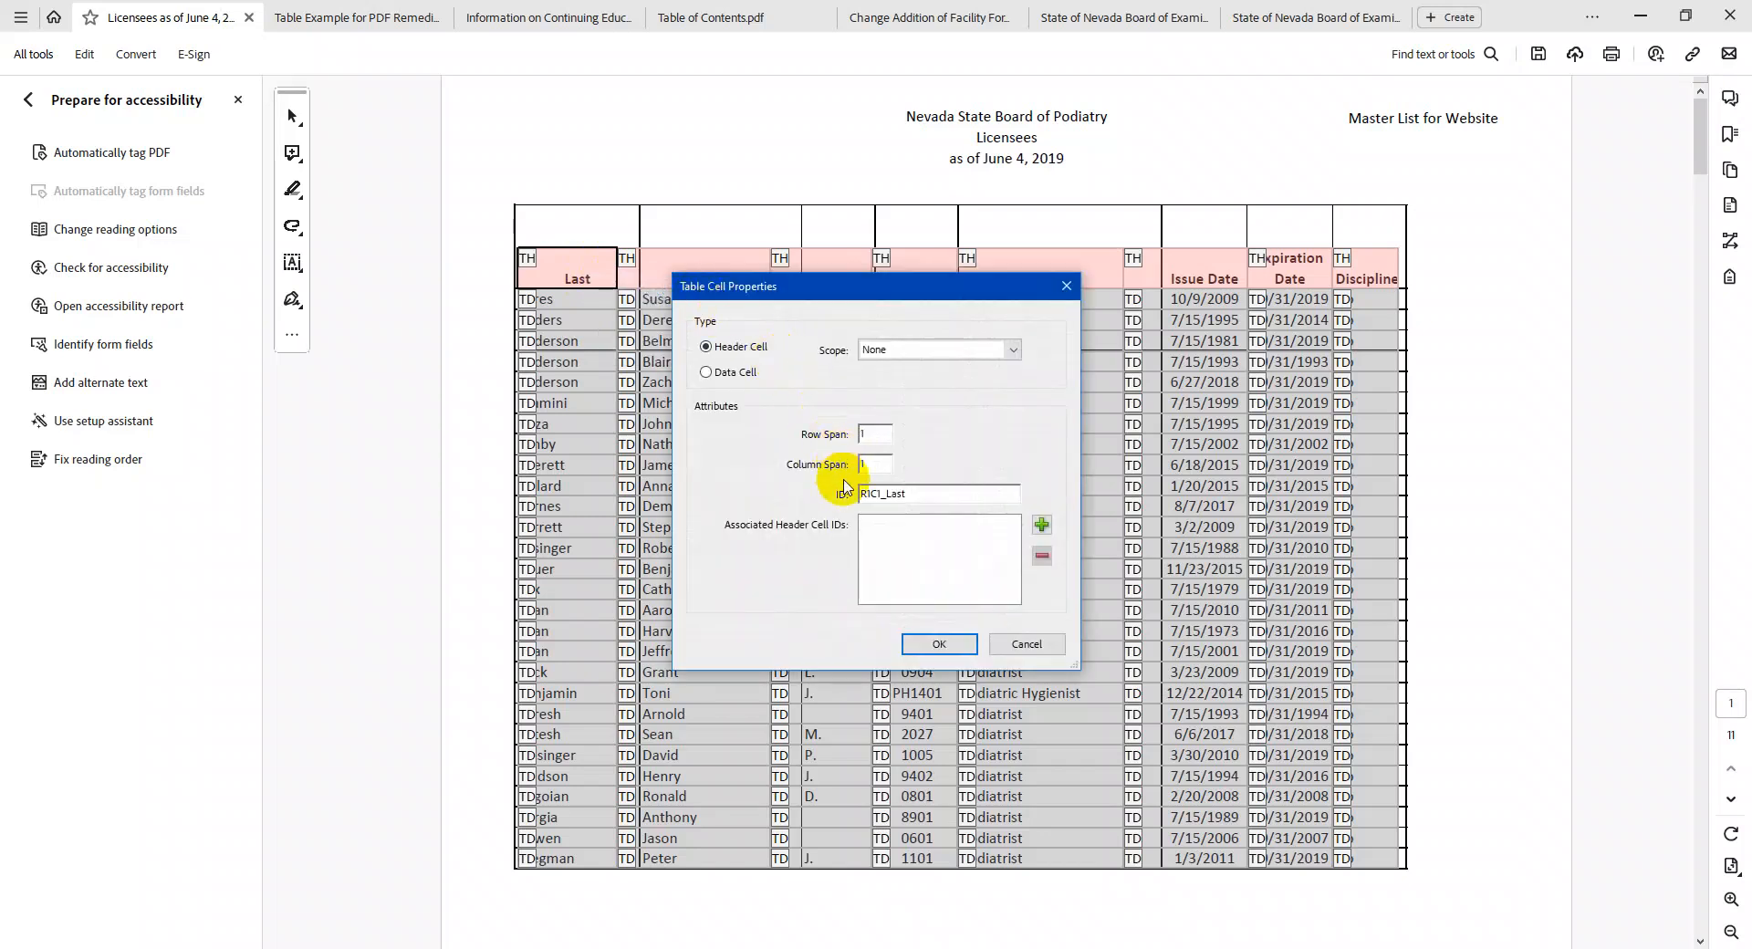
mouse_move(916, 495)
left_mouse_down()
mouse_move(848, 495)
mouse_move(944, 497)
left_mouse_up()
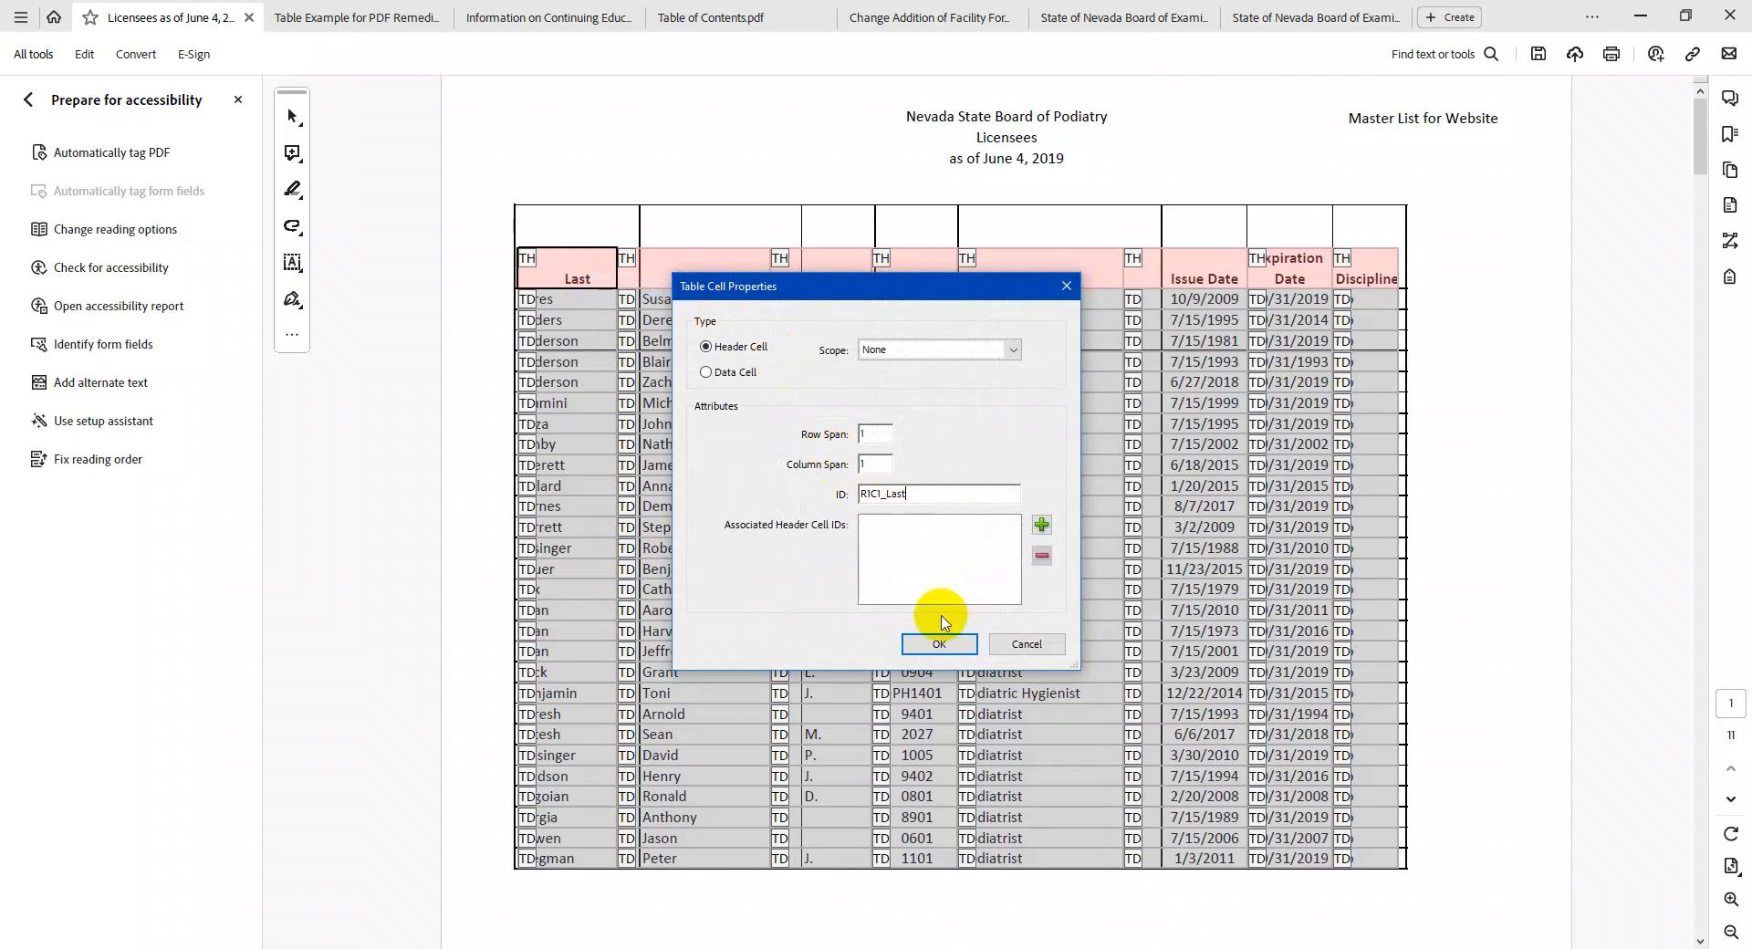
left_click(937, 642)
right_click(693, 259)
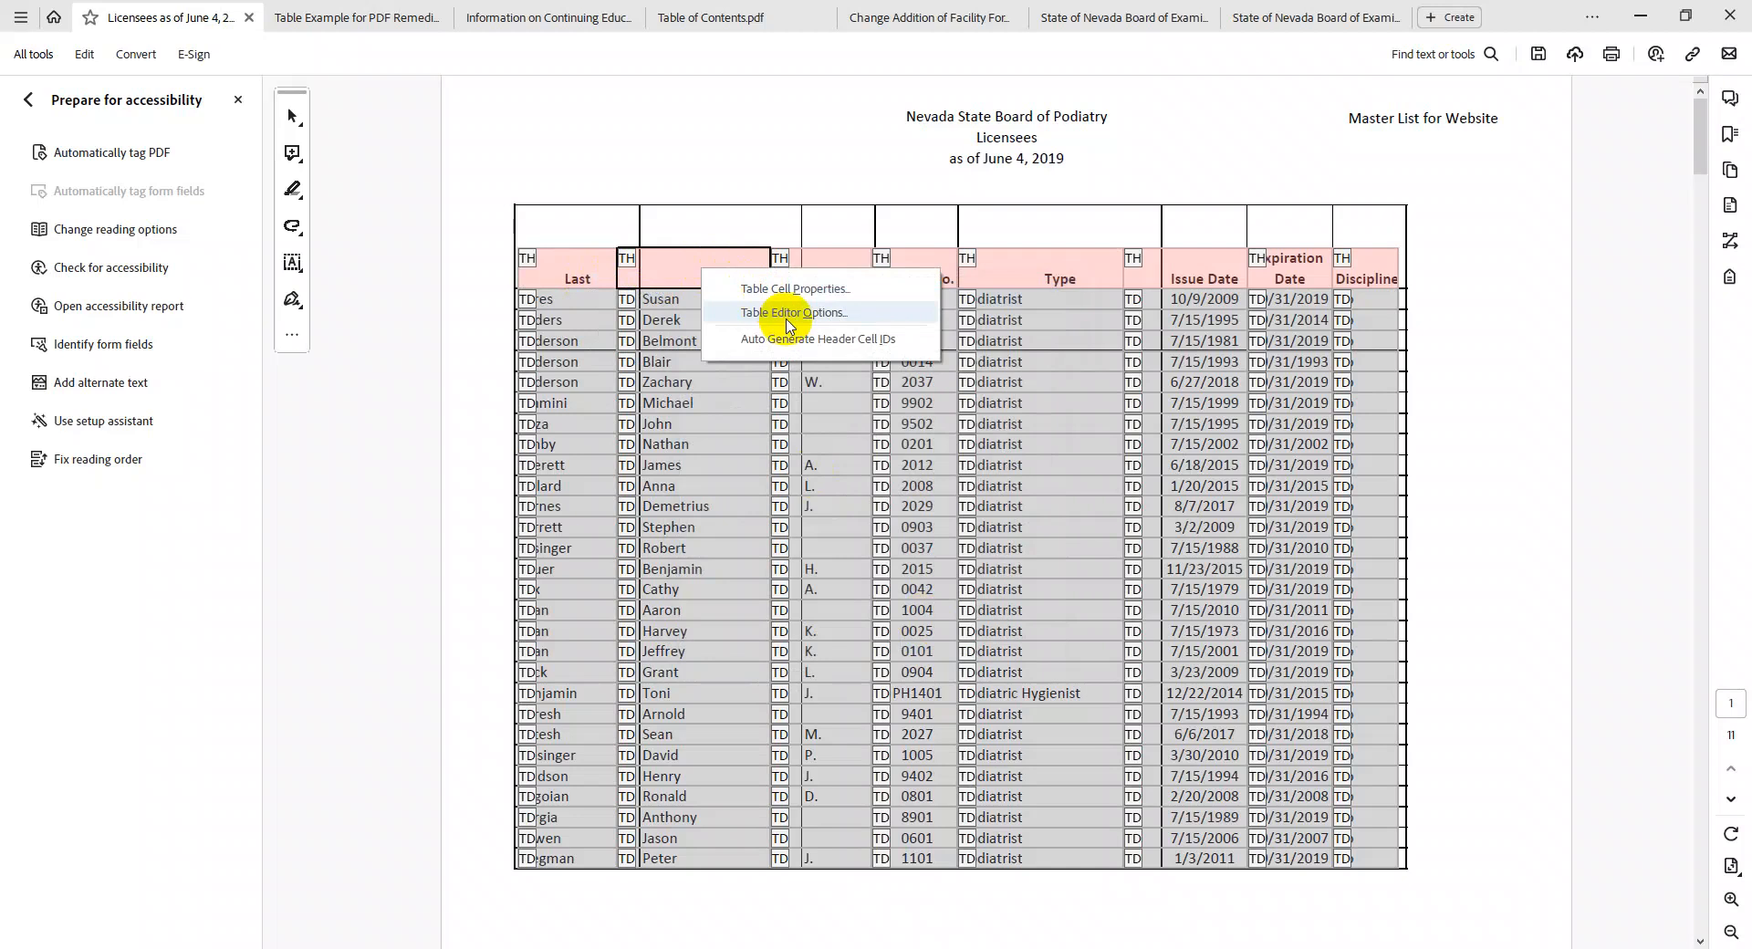
left_click(794, 290)
left_click(938, 643)
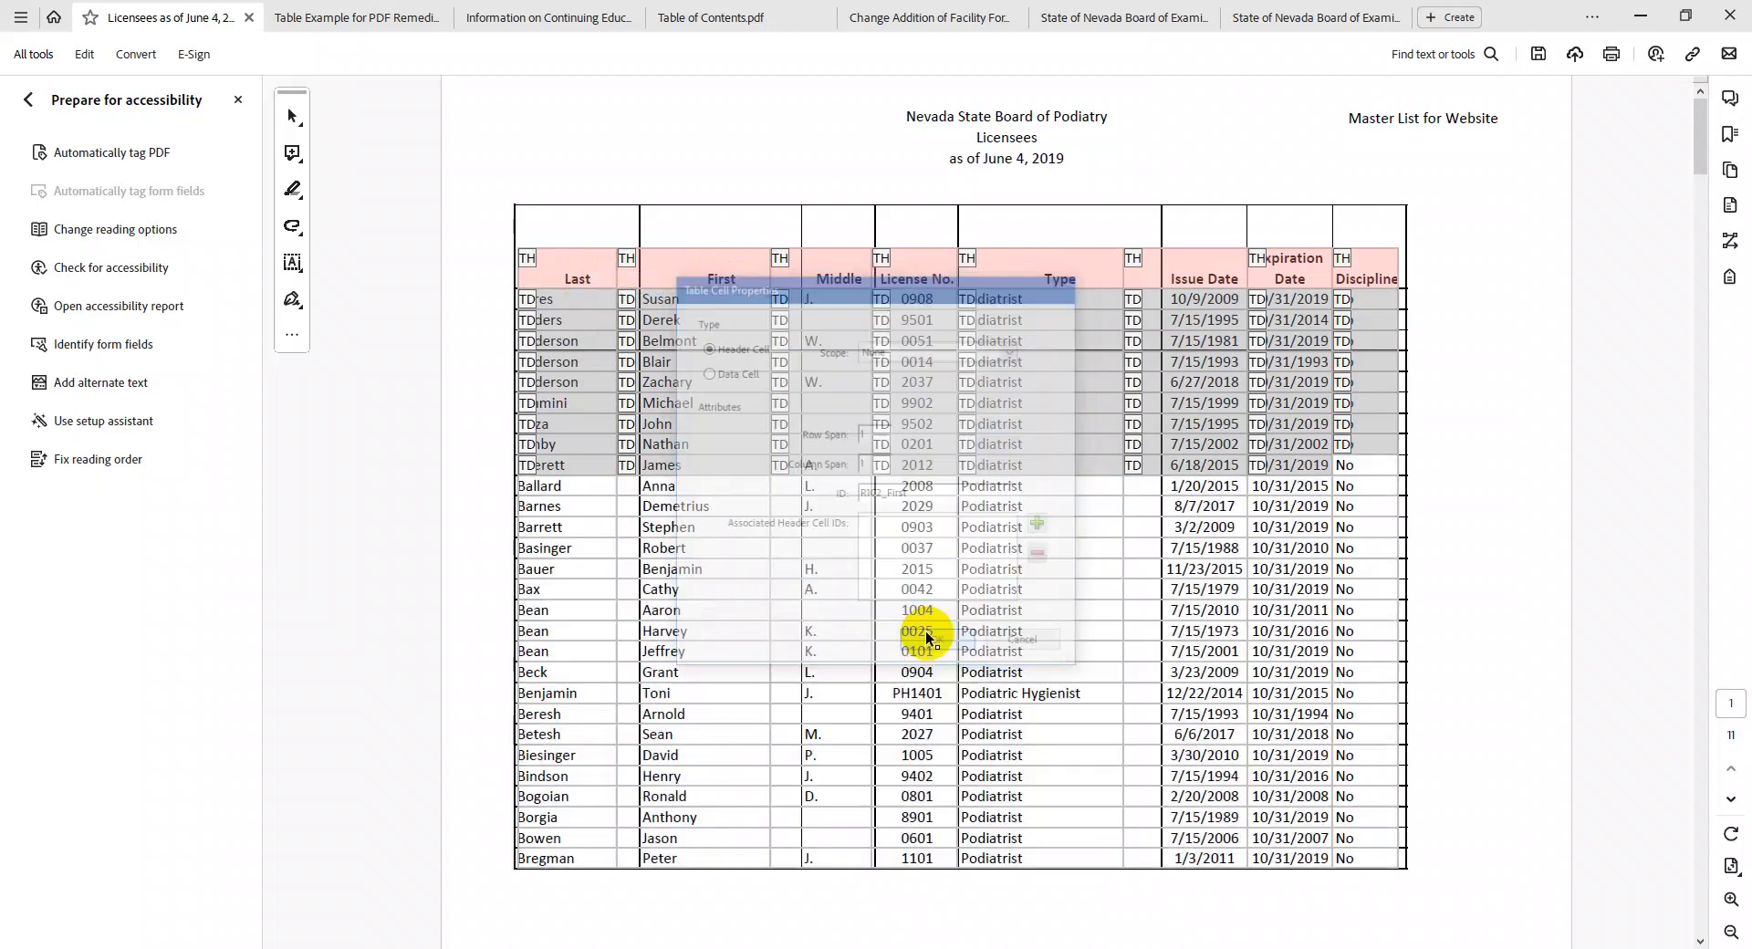
right_click(839, 270)
left_click(862, 286)
left_click(937, 641)
Set the ID of the License No. header cell to R1C4_License_Number
right_click(912, 285)
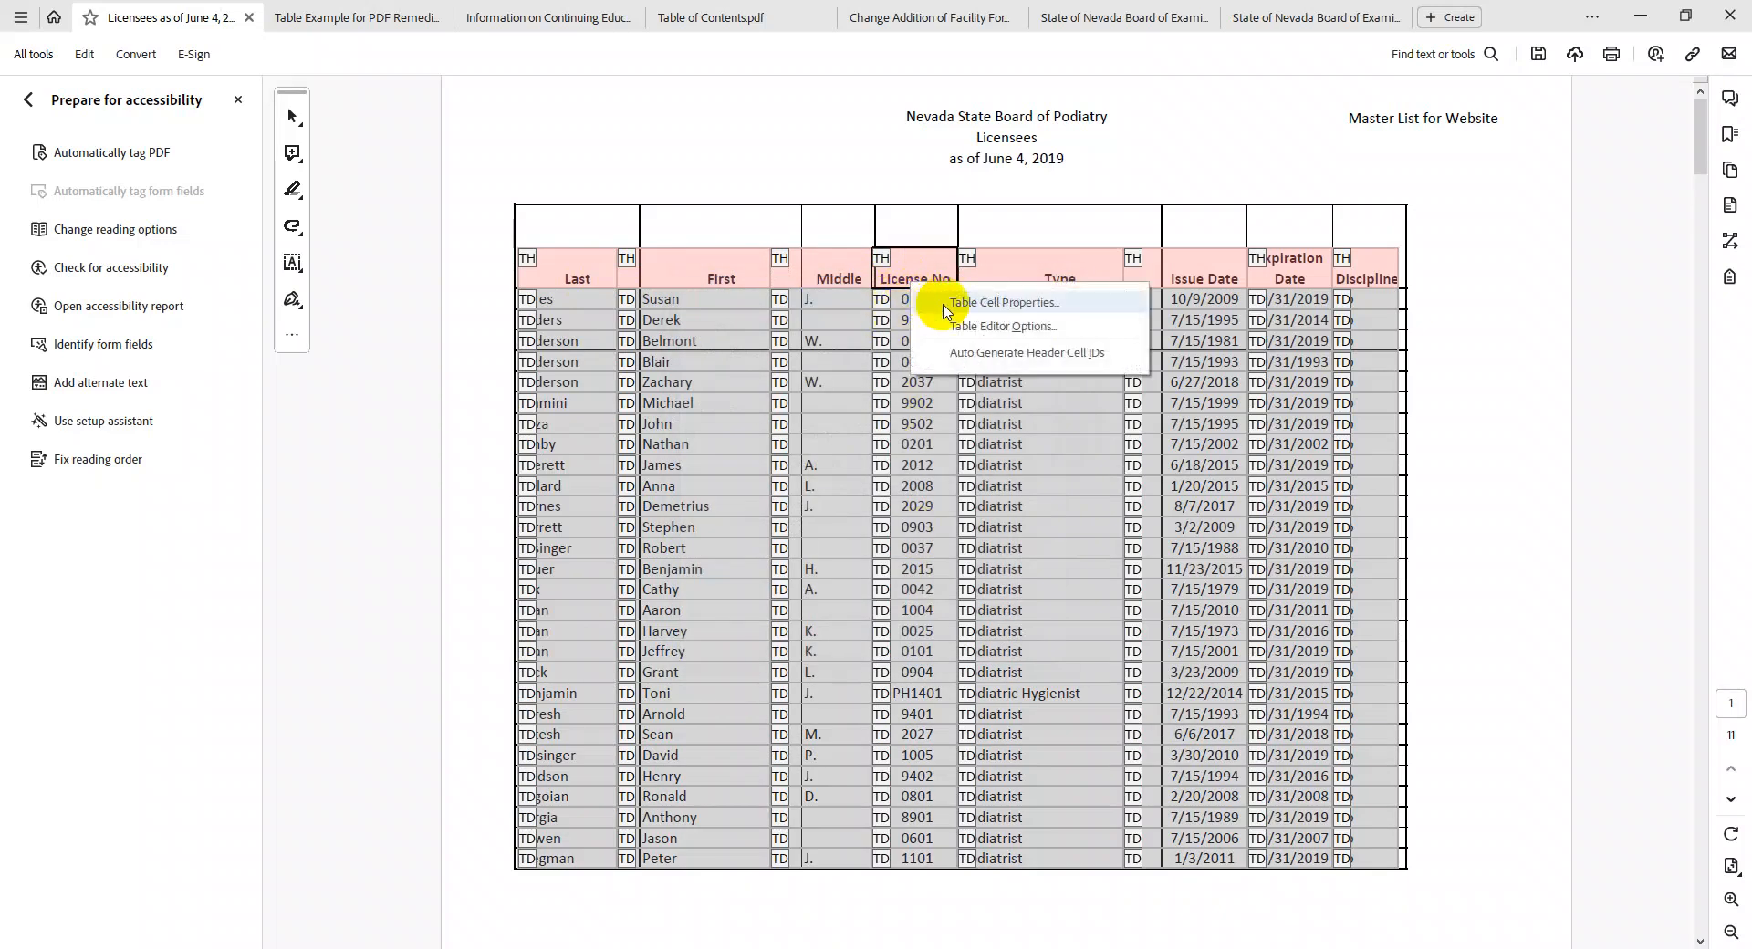
left_click(939, 304)
left_click_drag(743, 286, 815, 380)
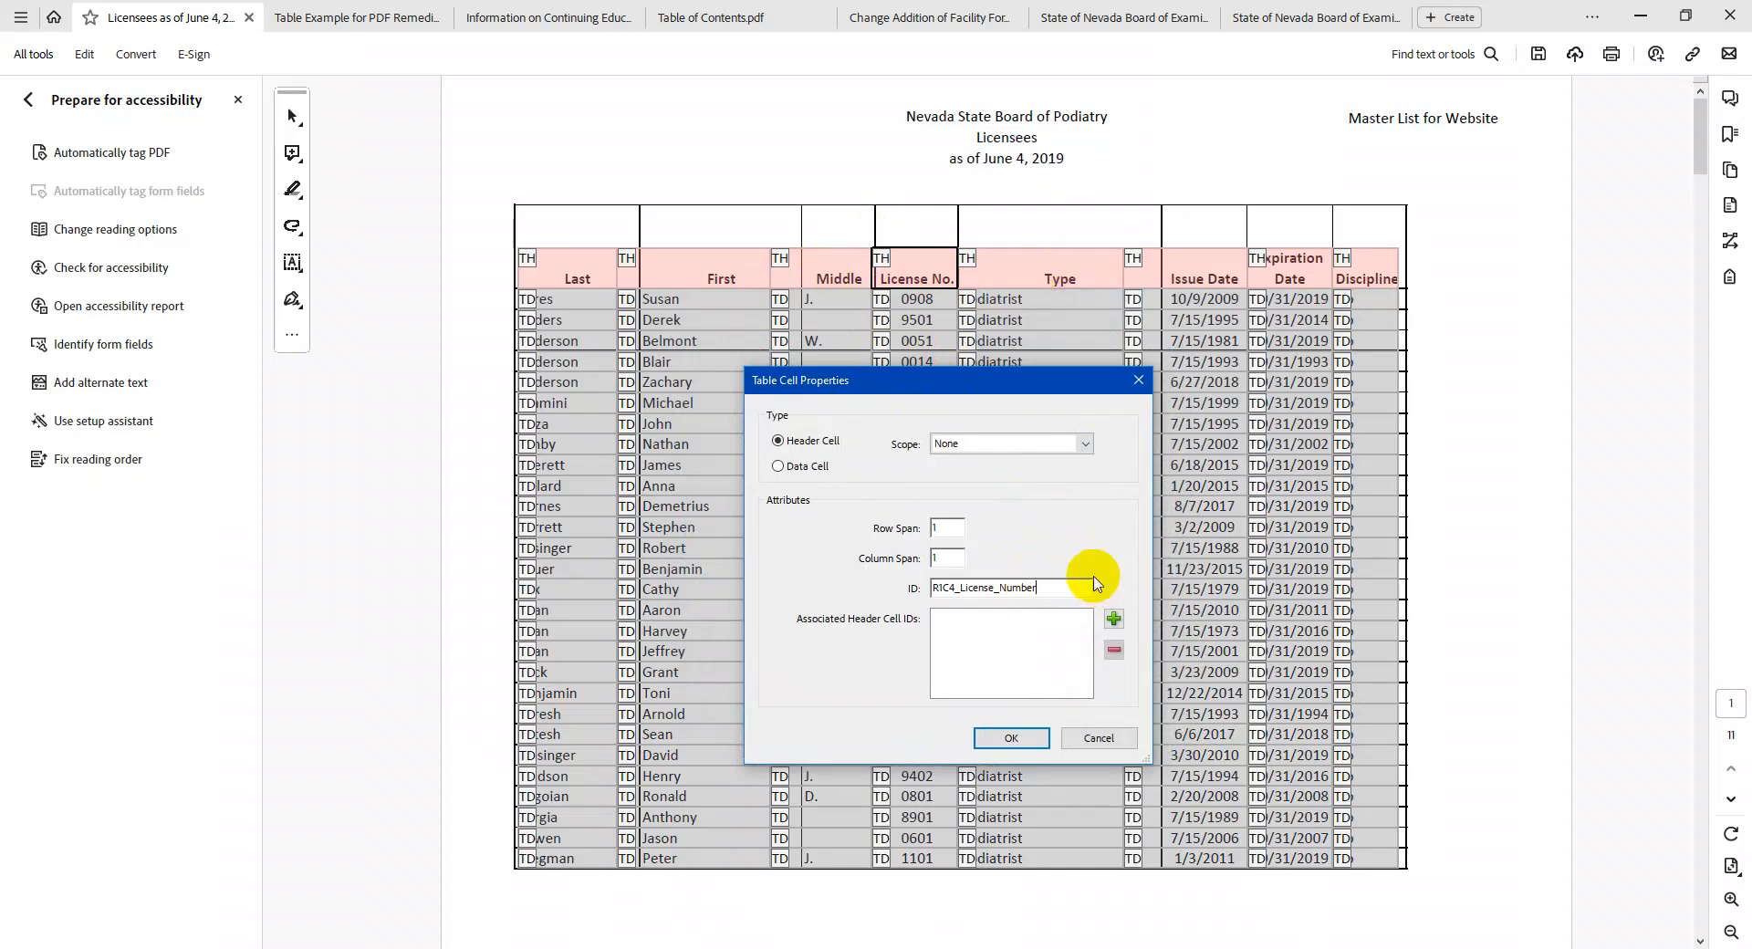
left_click(1010, 739)
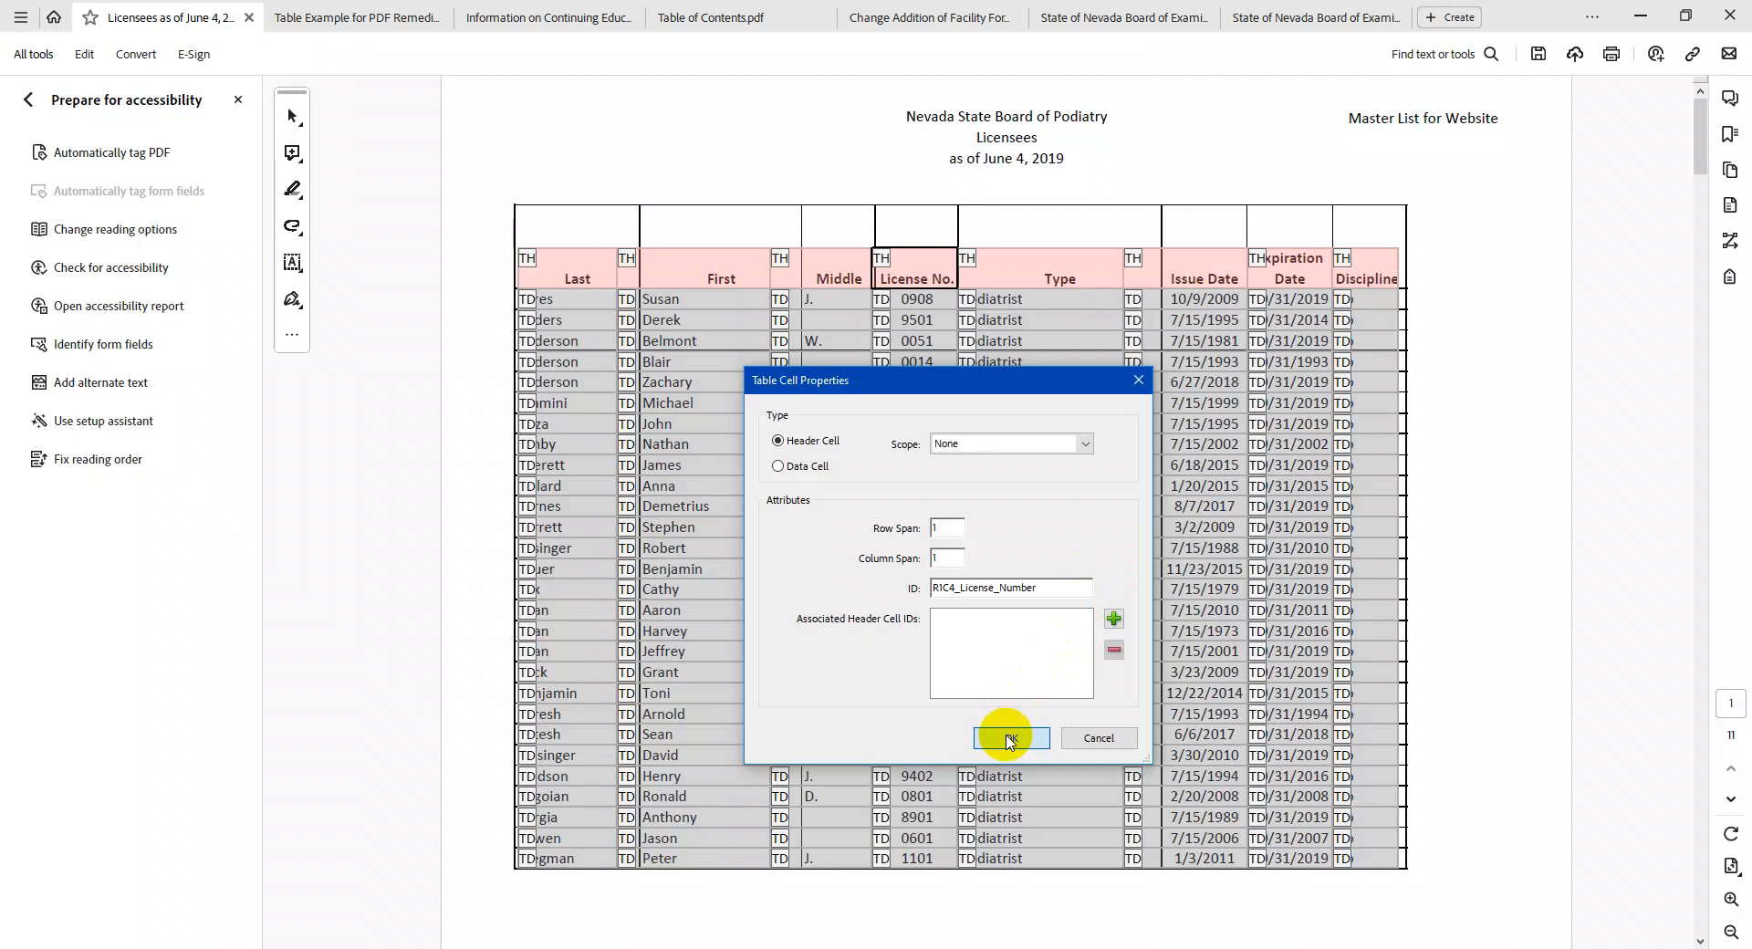
Check the ID of the Type header cell in its table cell properties
left_click(1061, 275)
right_click(1062, 278)
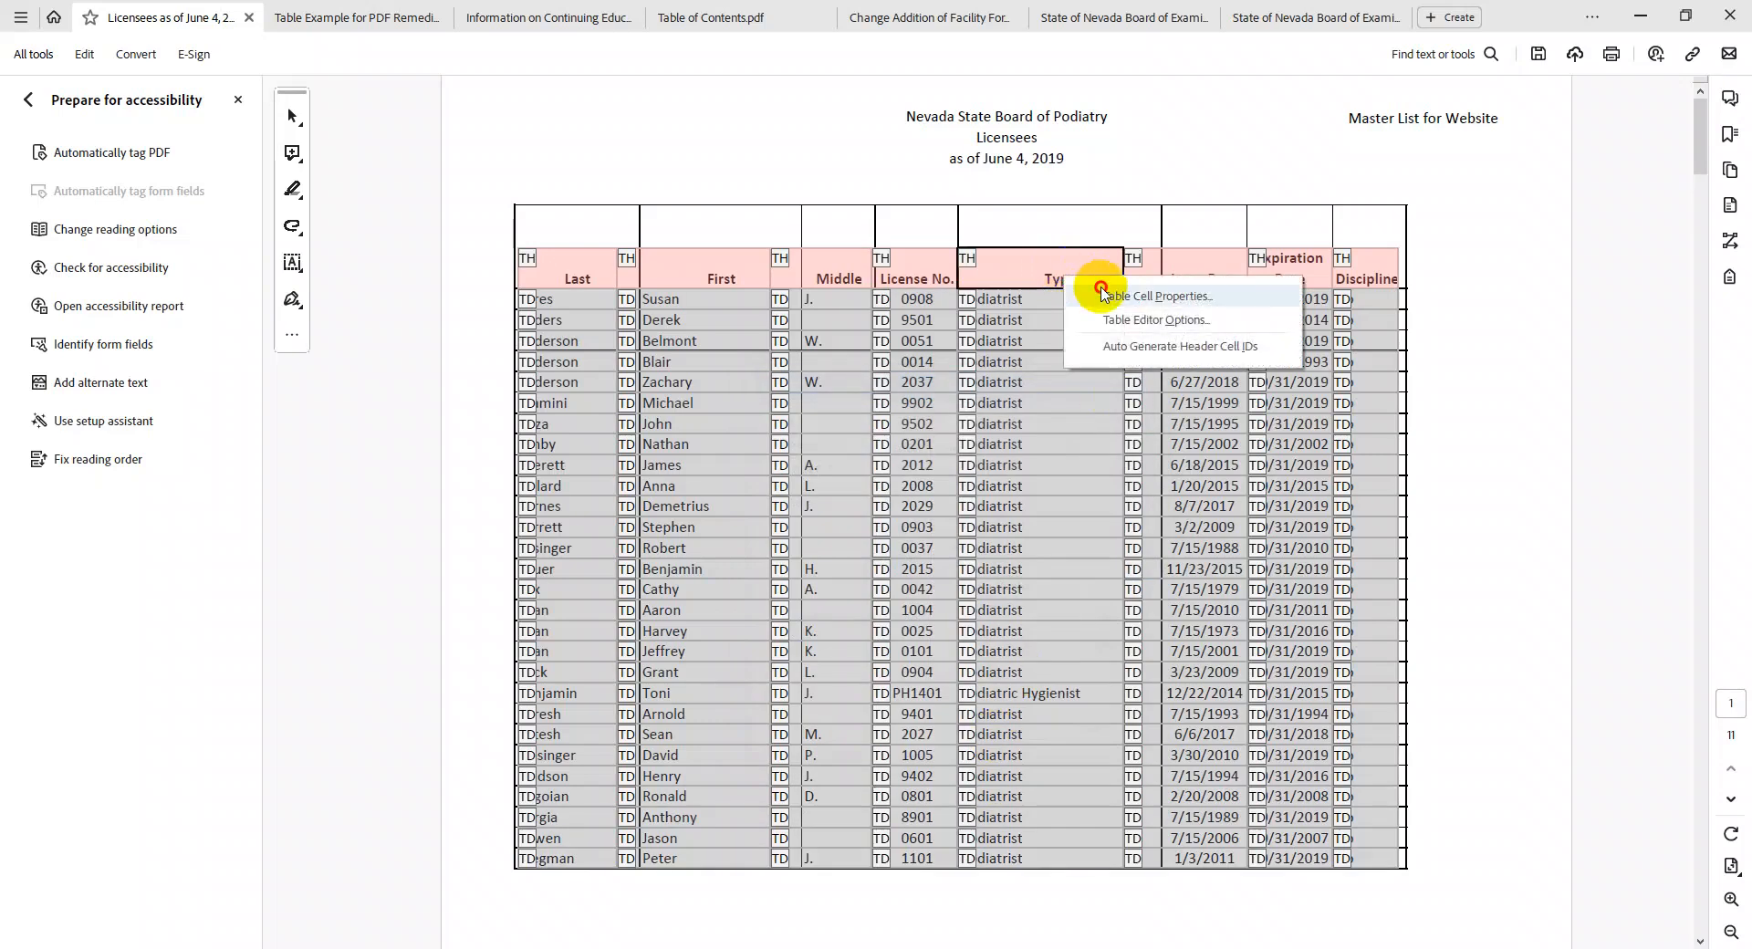
left_click(1131, 289)
left_click(940, 642)
Set the ID of the Issue Date header cell to R1C6_Issue_Date
left_click(1186, 270)
right_click(1191, 271)
left_click(1232, 285)
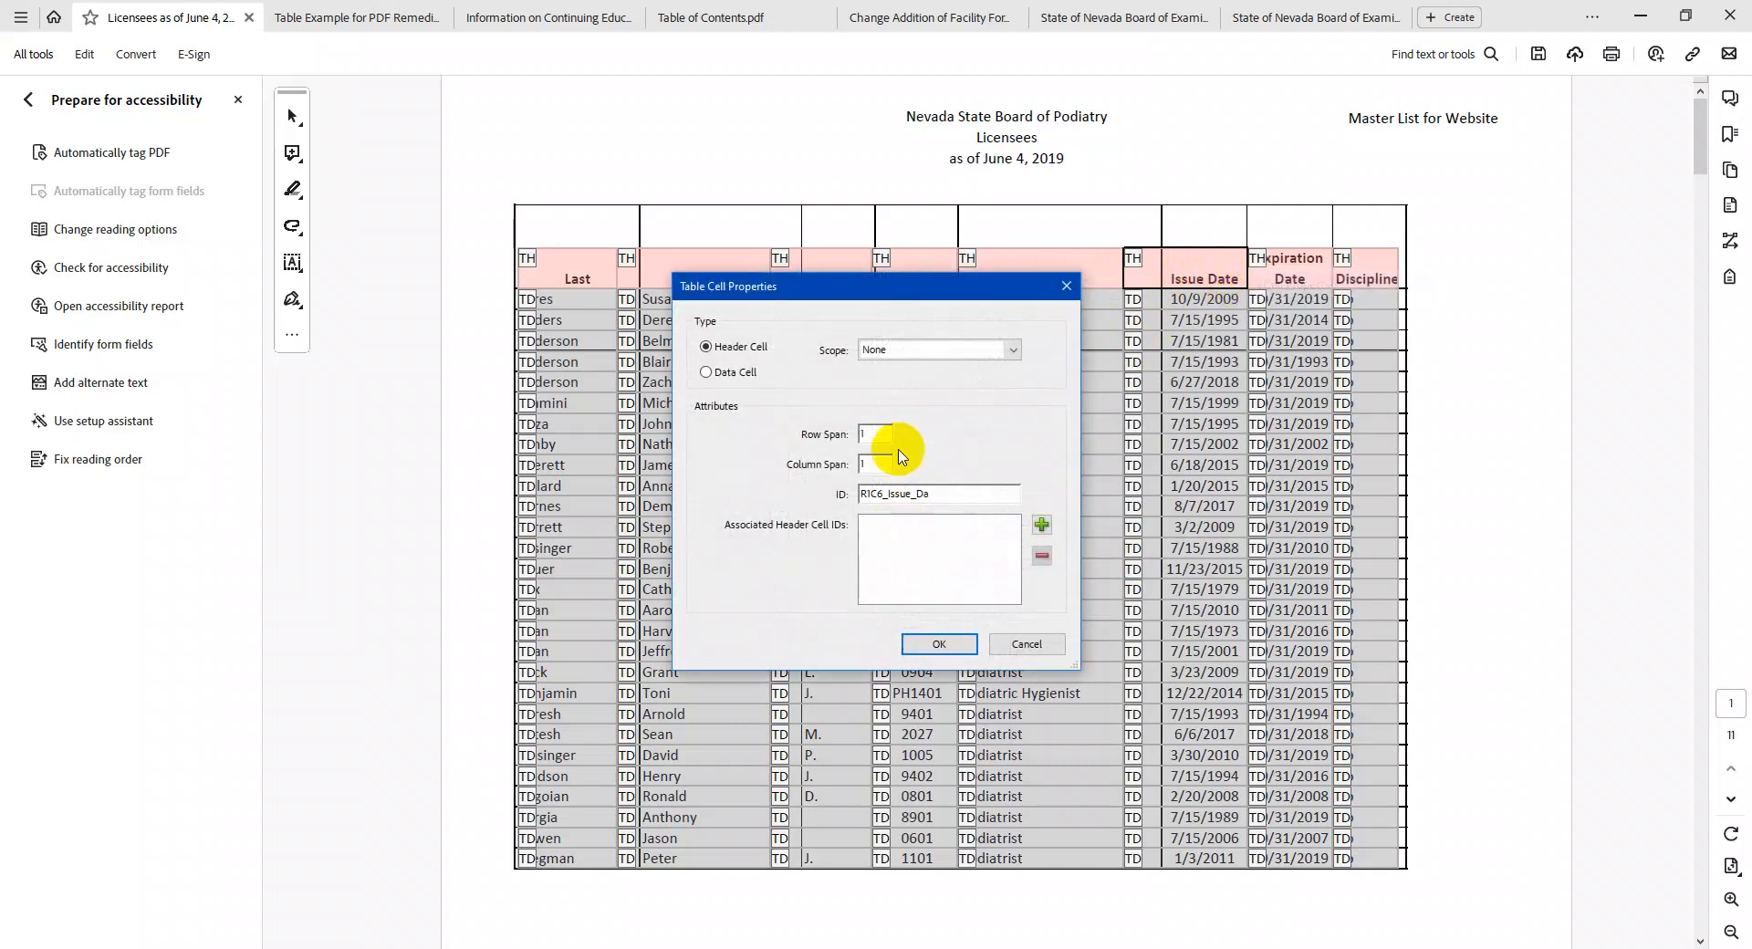
left_click_drag(907, 289, 921, 439)
left_click(957, 643)
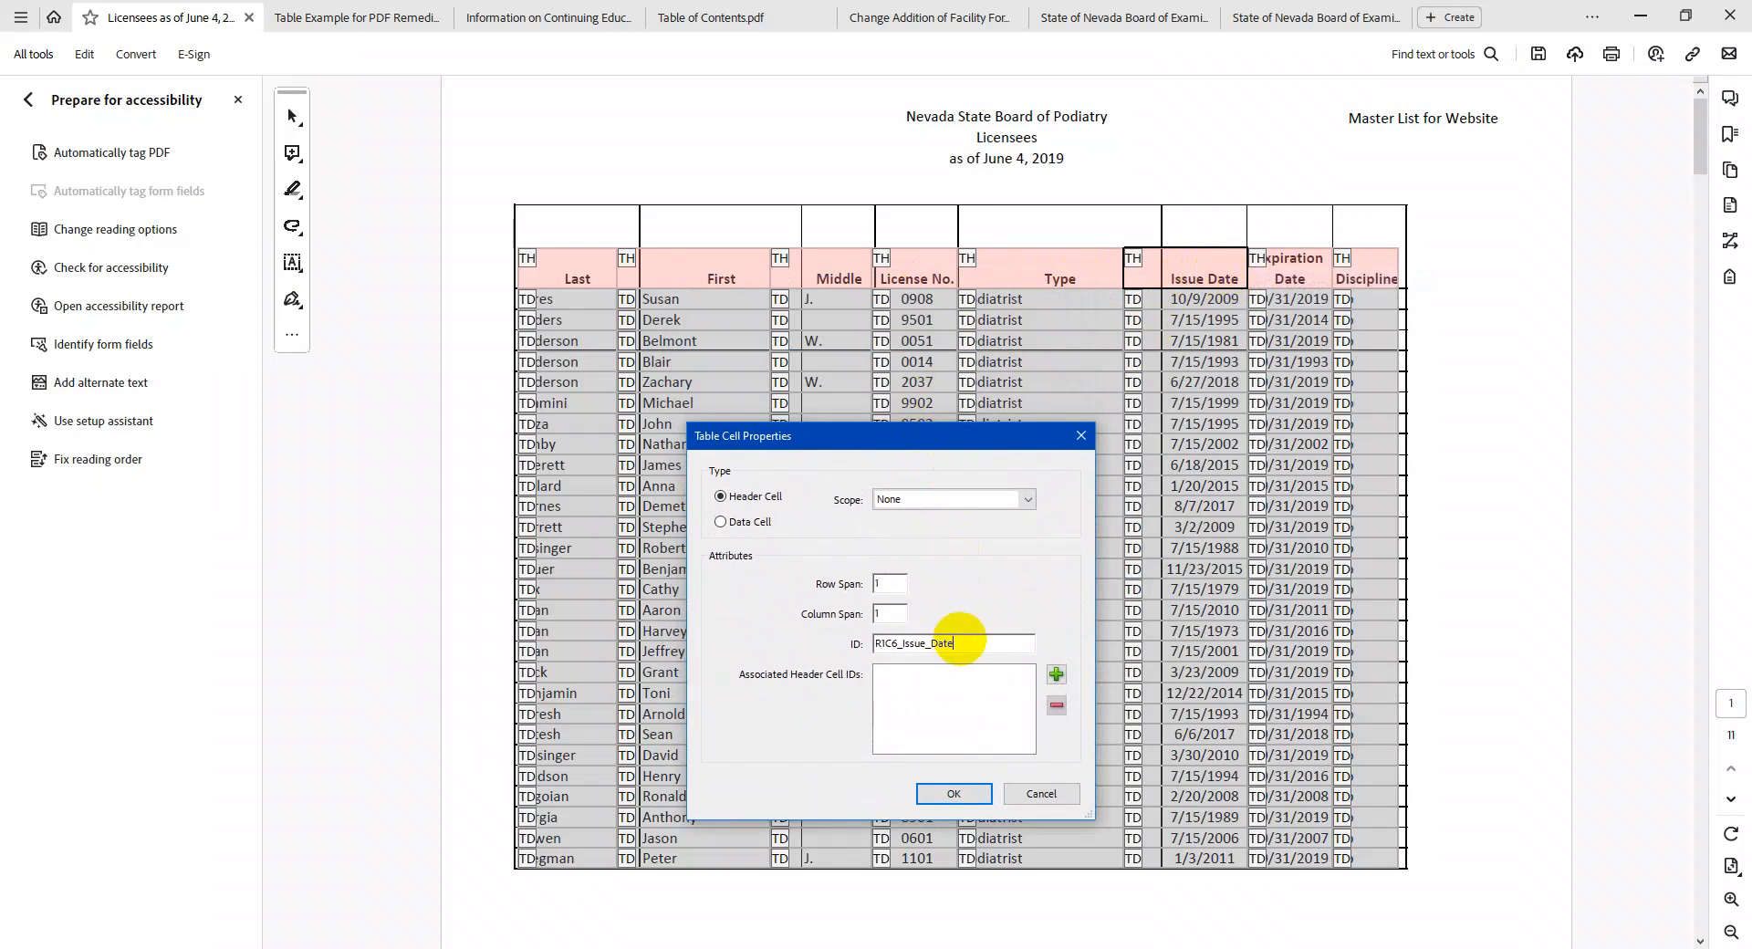
left_click(953, 793)
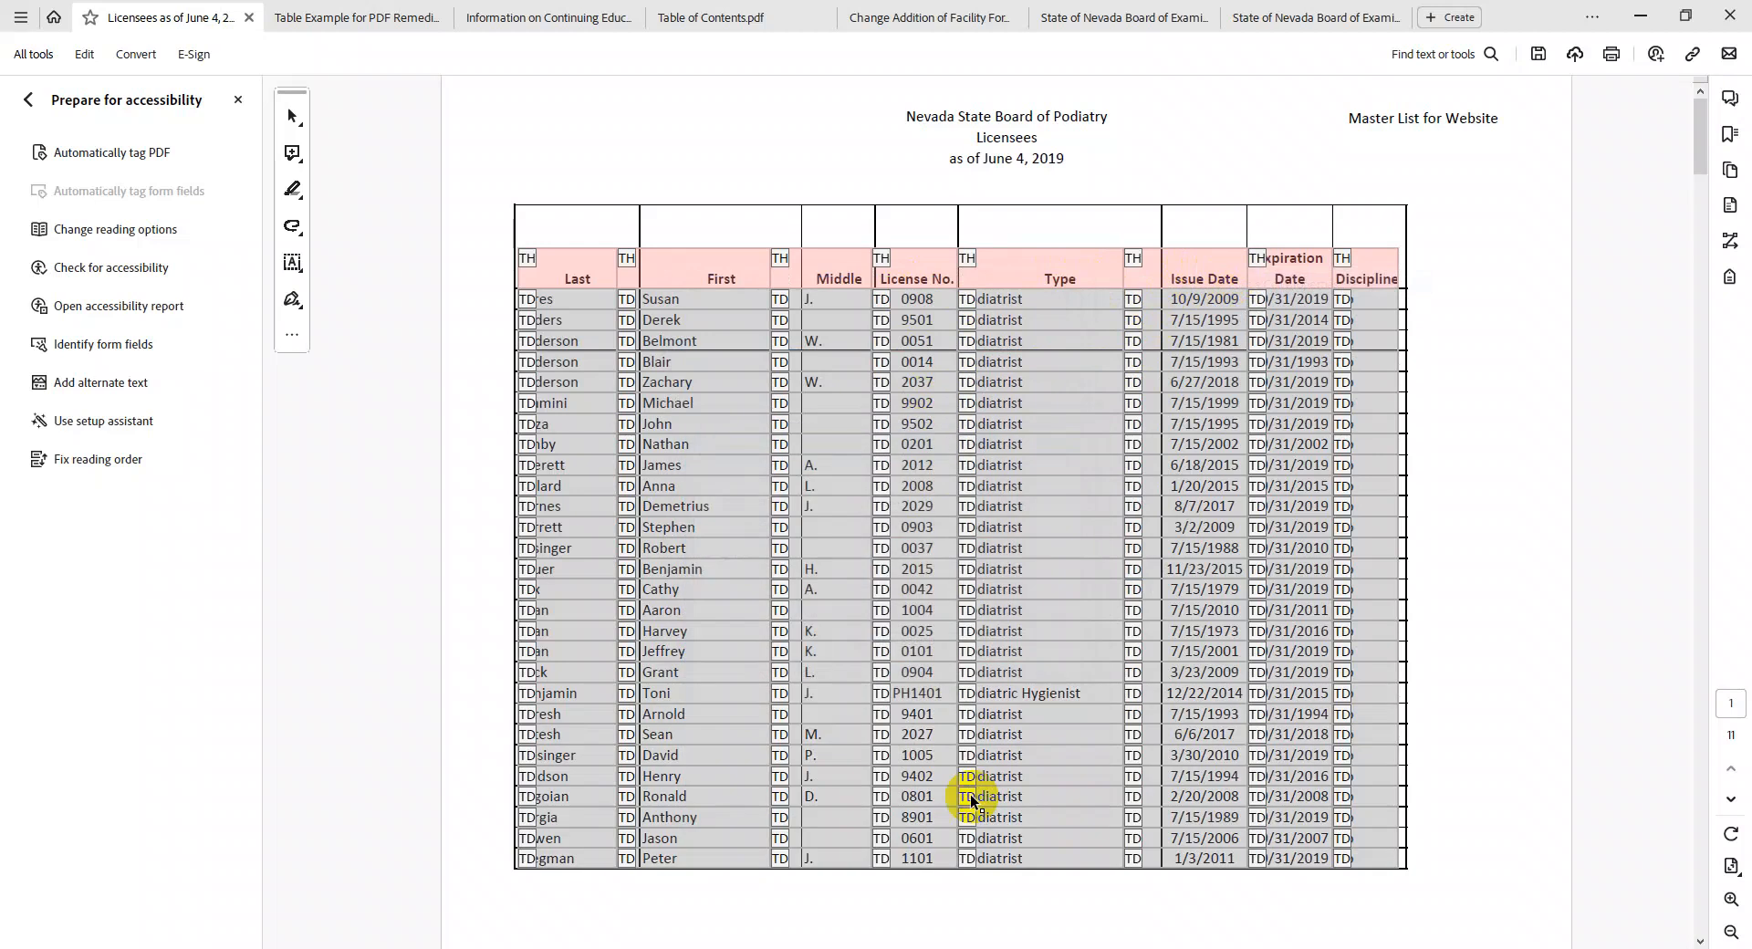
Set the ID of the Expiration Date header cell to R1C7_Expiration_Date
left_click(1287, 273)
right_click(1286, 275)
left_click(1341, 301)
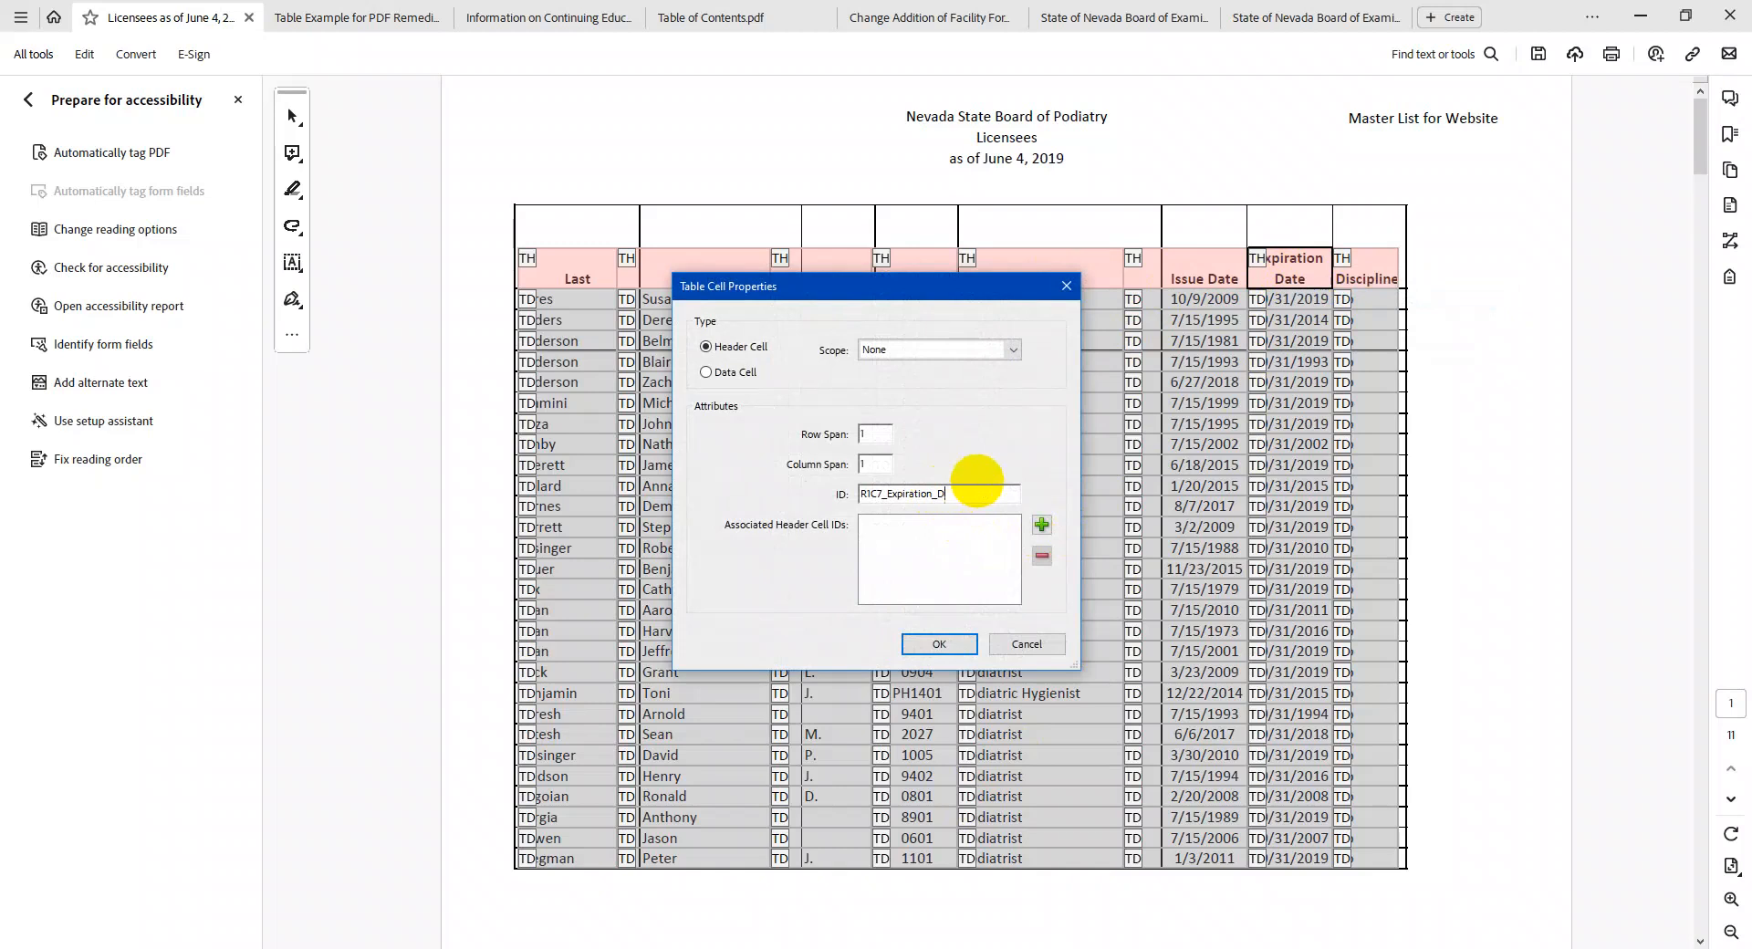
left_click(930, 643)
Set the ID of the Discipline header cell to R1C8_Discipline
right_click(1342, 285)
left_click(1359, 294)
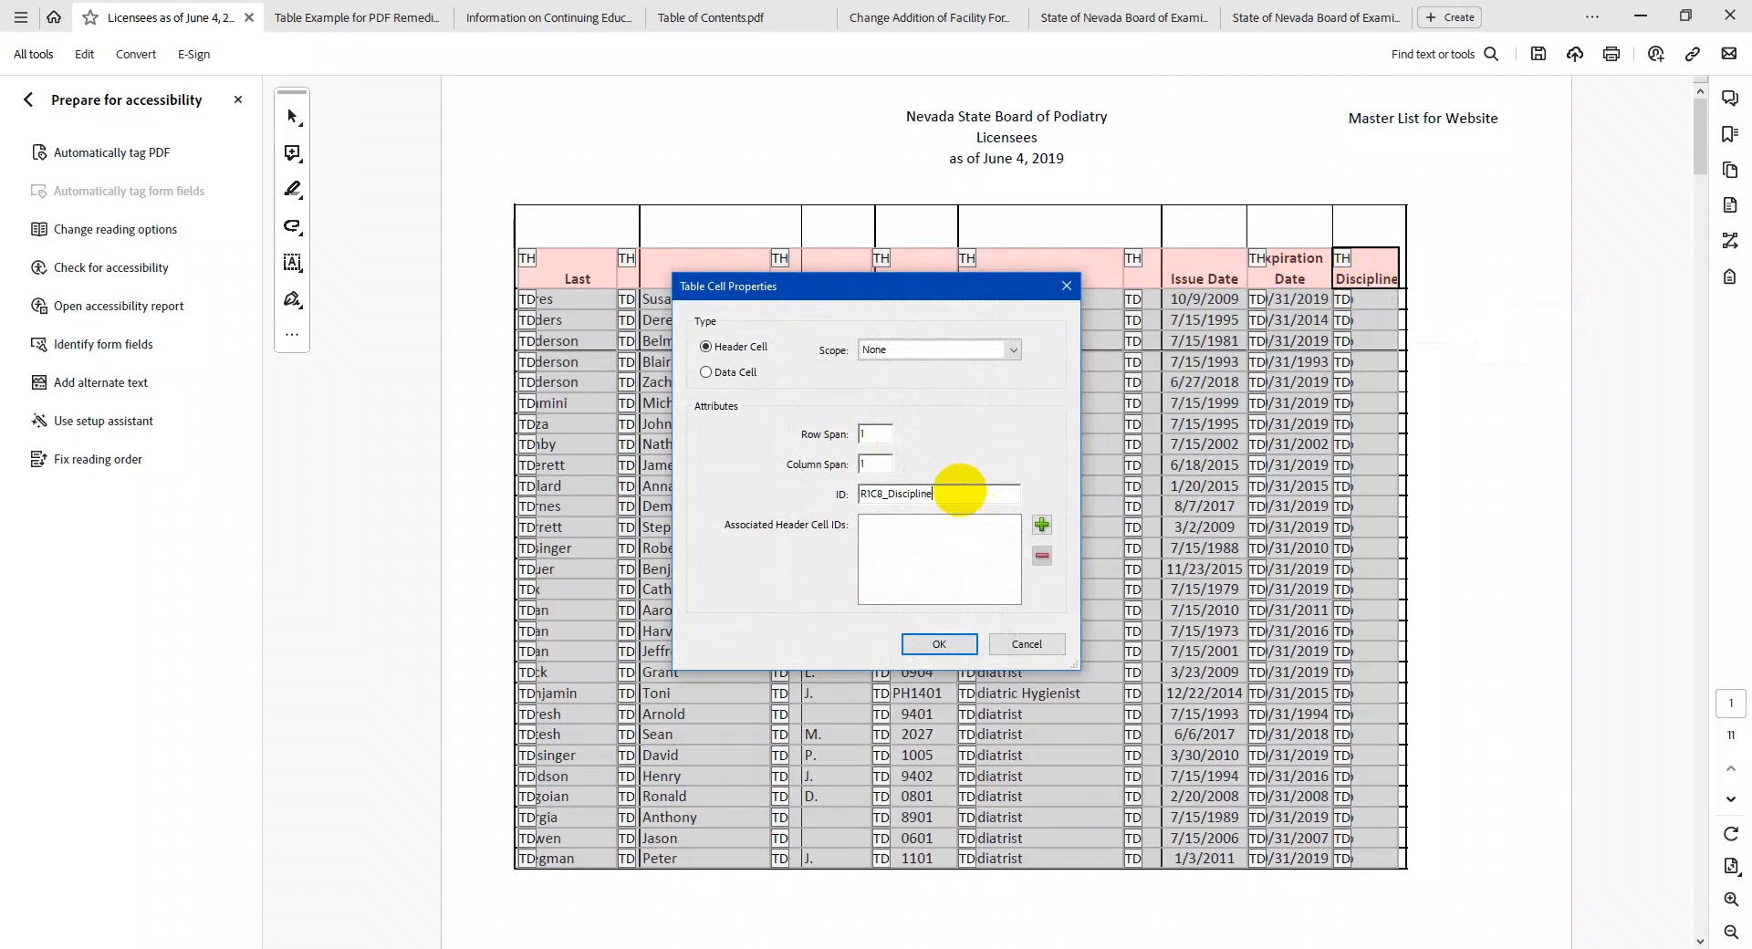
left_click(922, 645)
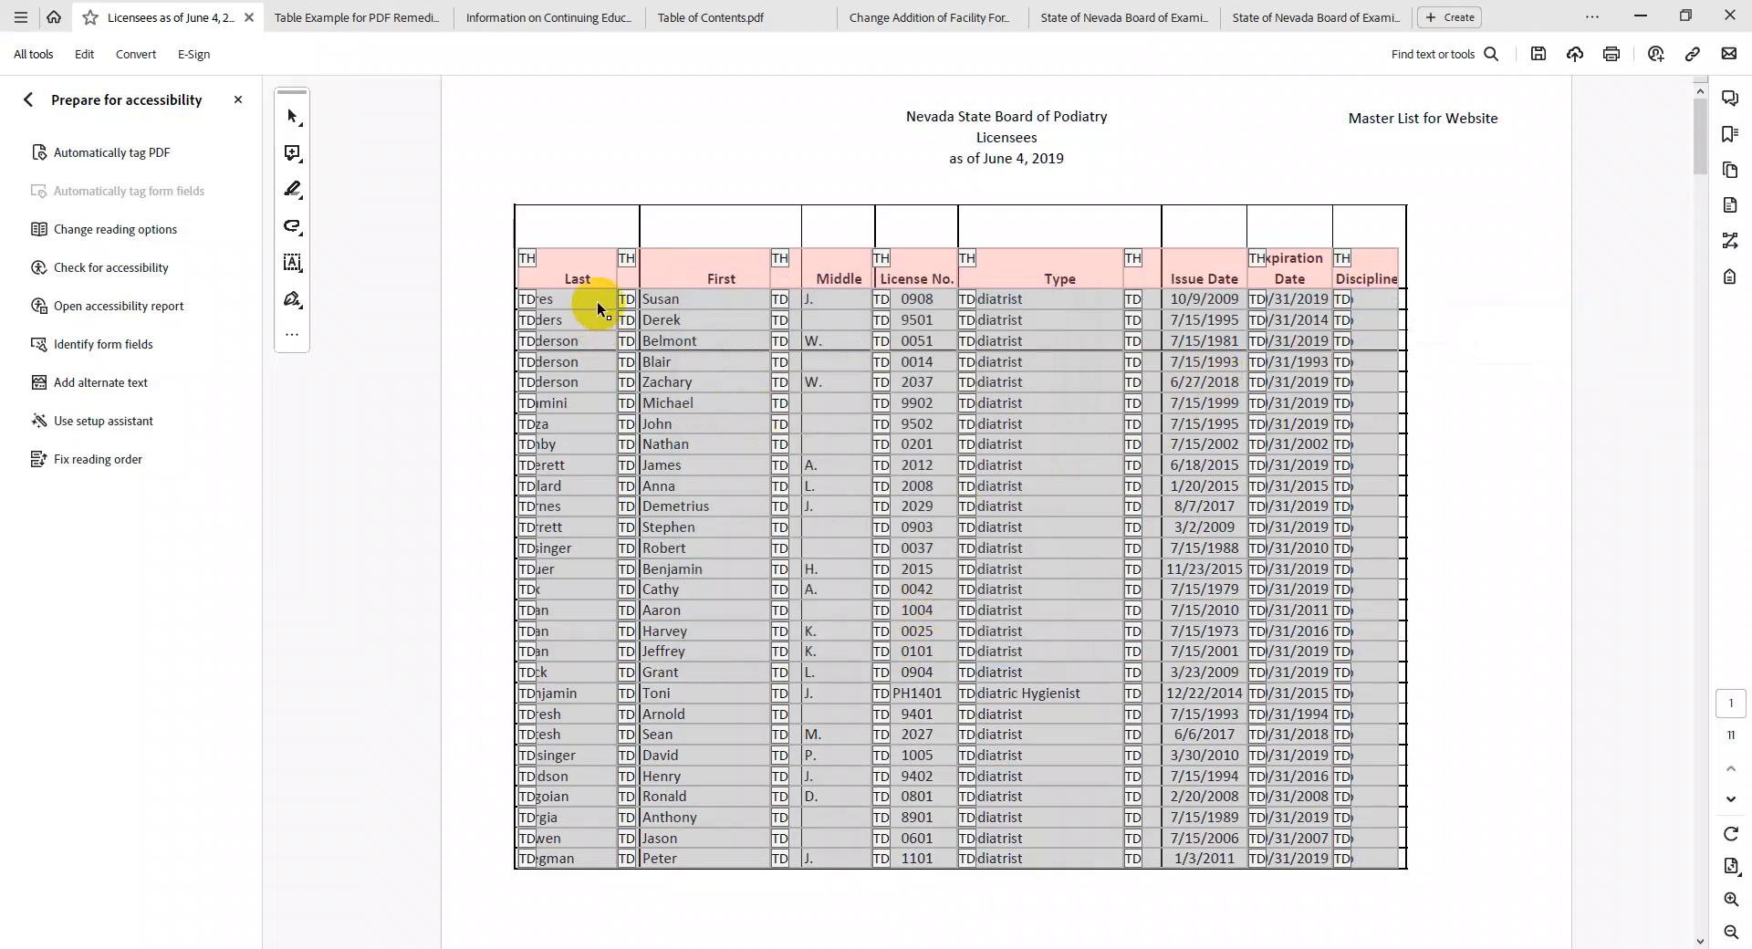
Associate all data cells in the Last column with the header ID R1C1_Last
left_click_drag(590, 299, 557, 860)
right_click(558, 860)
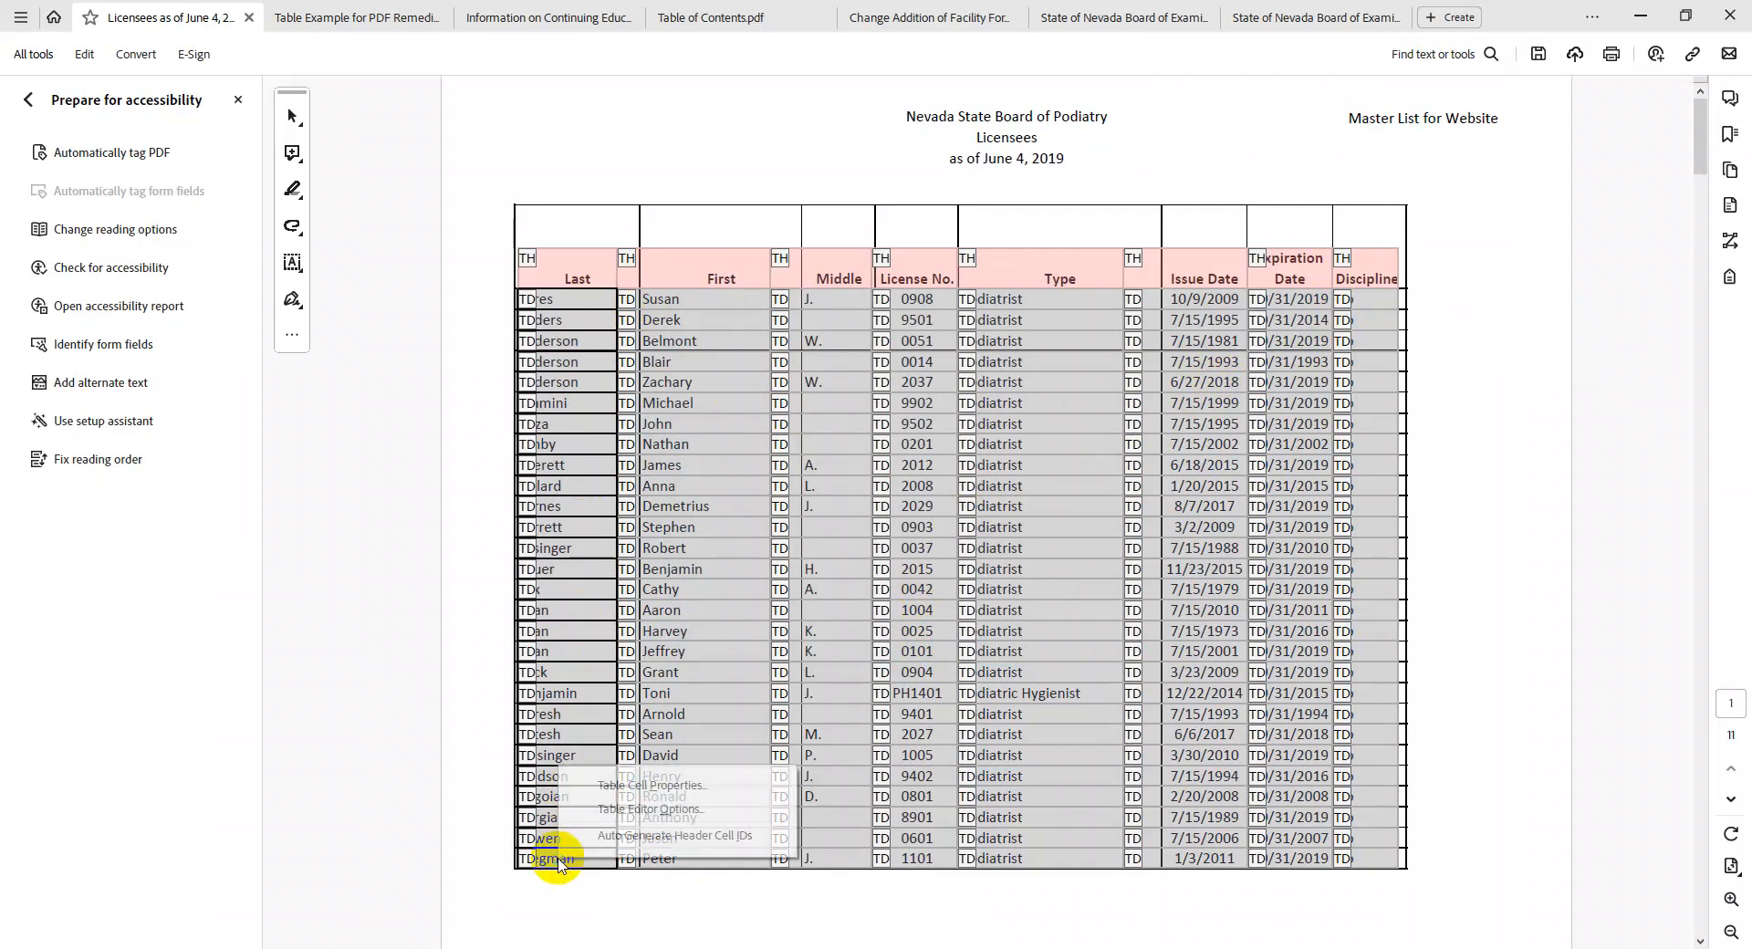
left_click(648, 790)
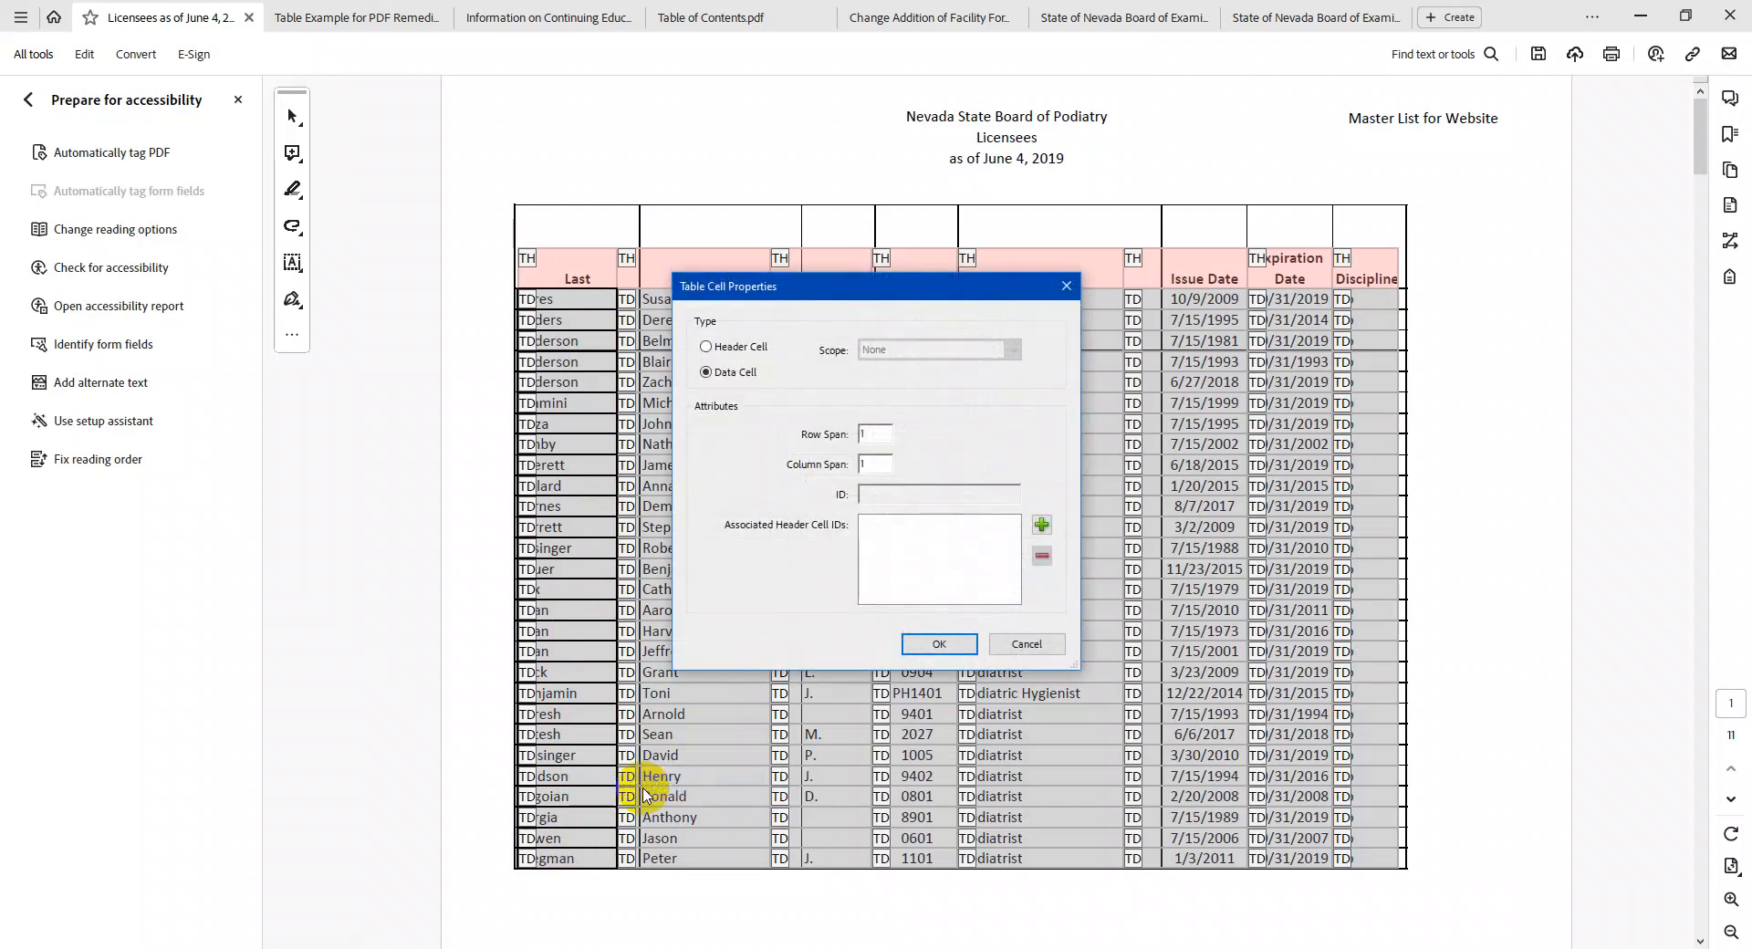
left_click_drag(829, 286, 833, 349)
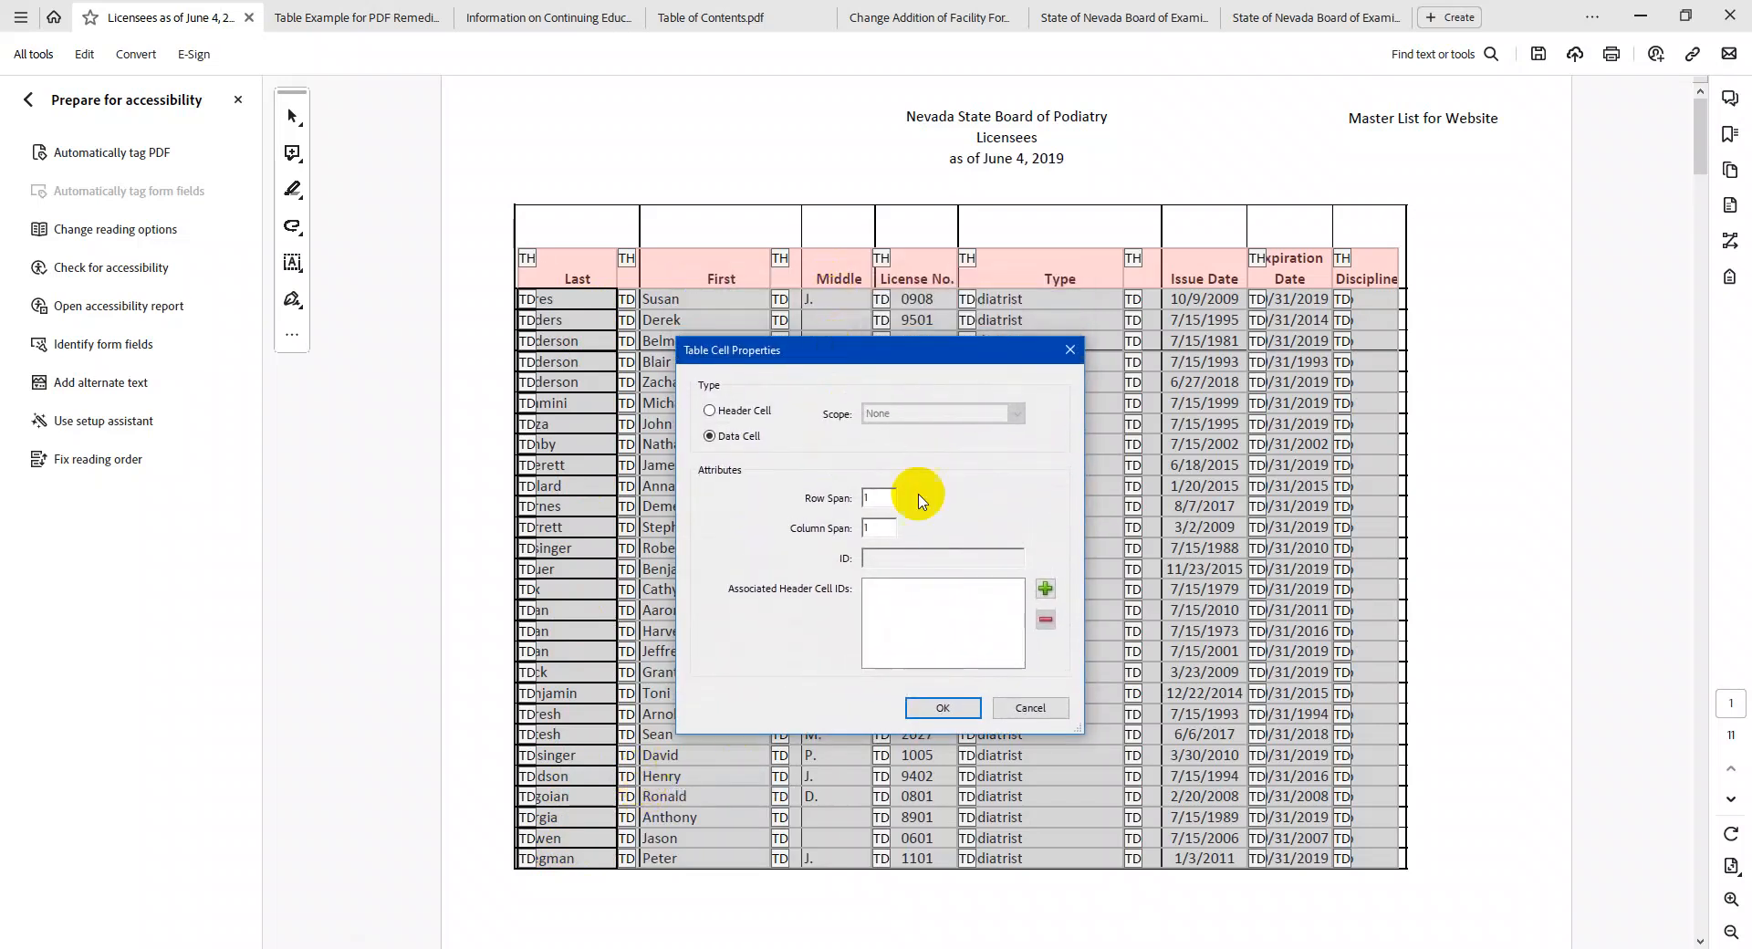
left_click(1046, 591)
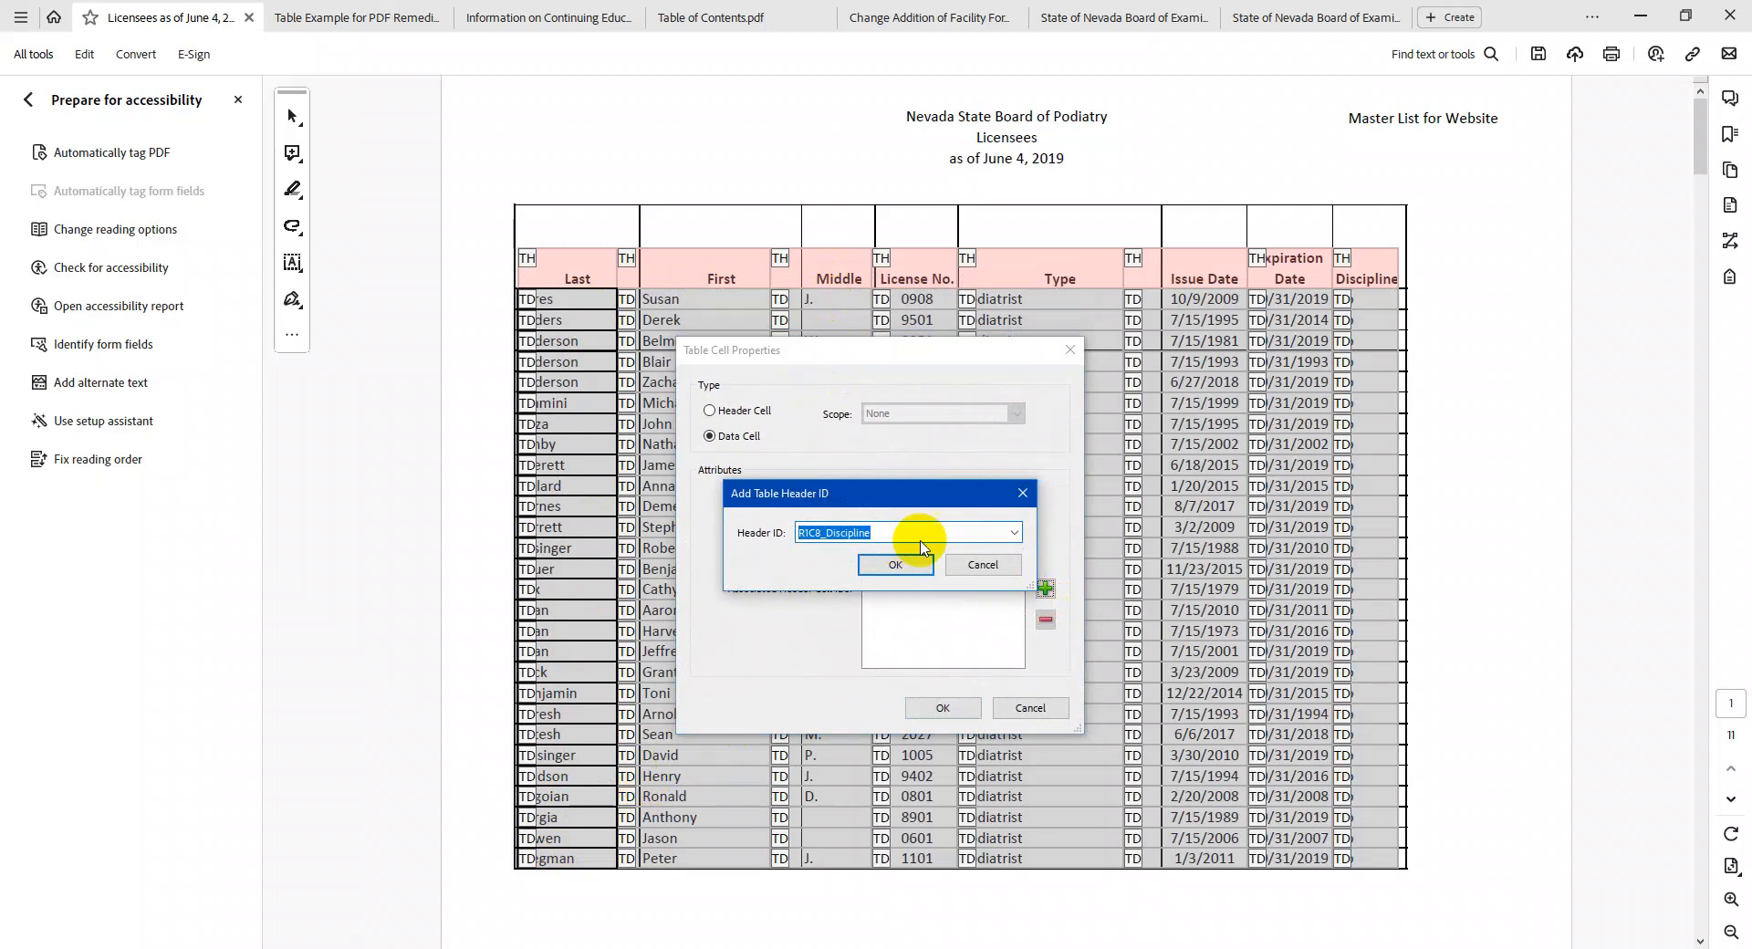
left_click(1014, 537)
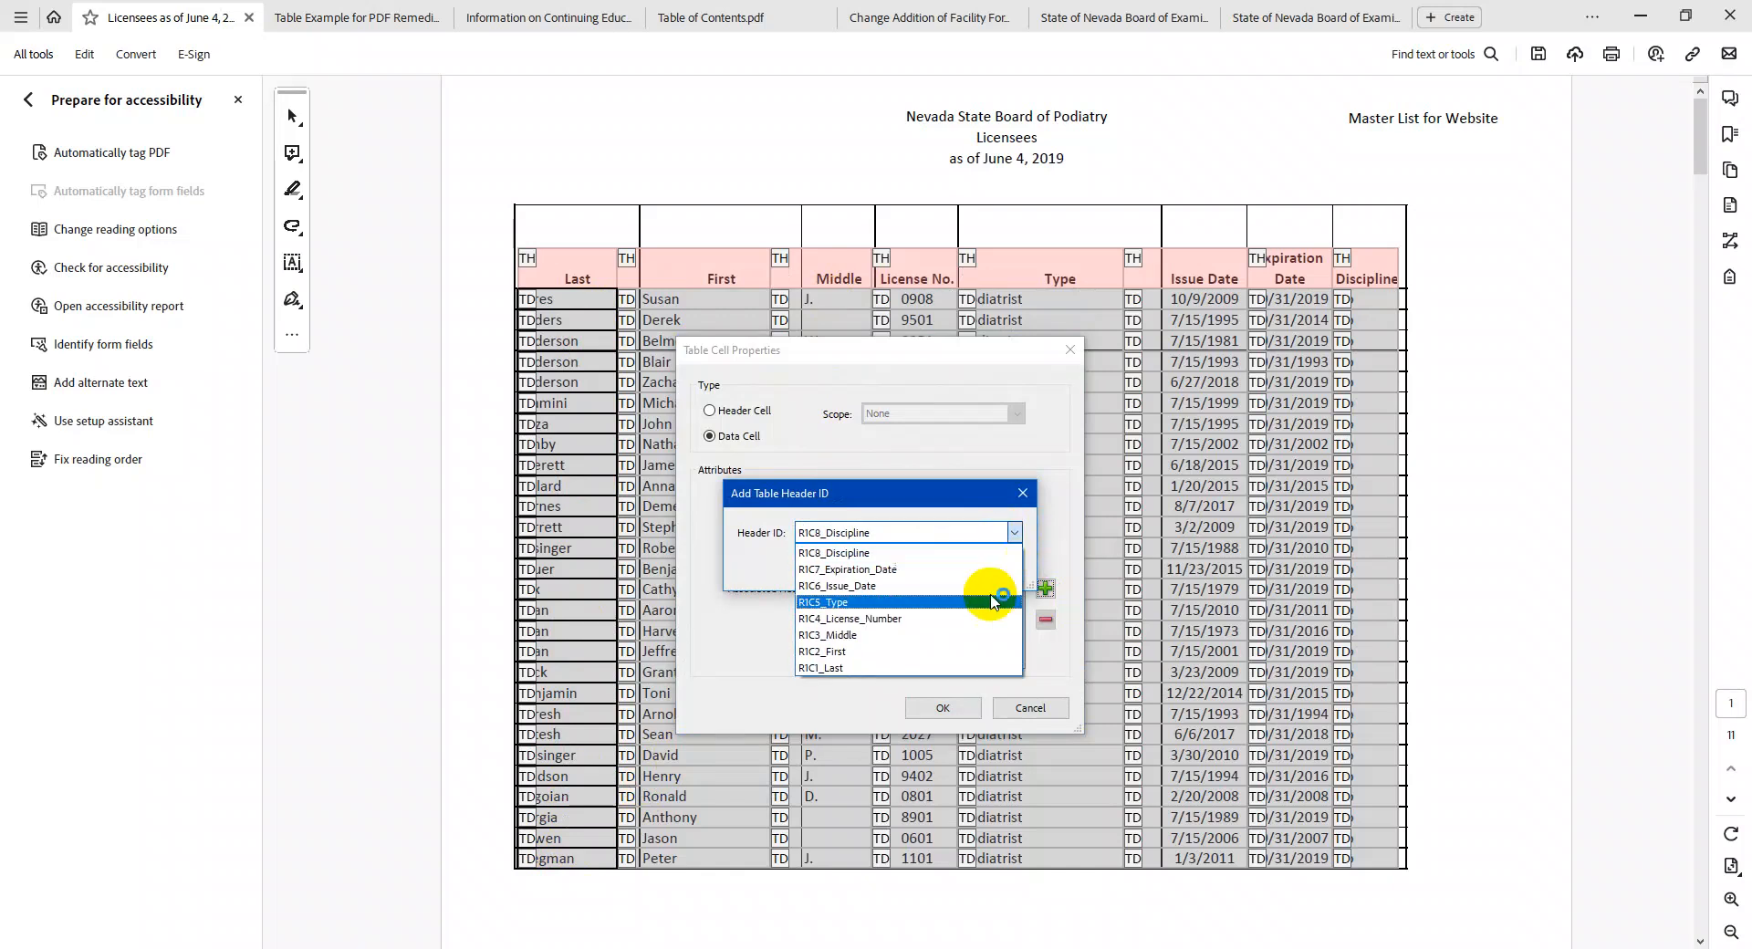
left_click(881, 671)
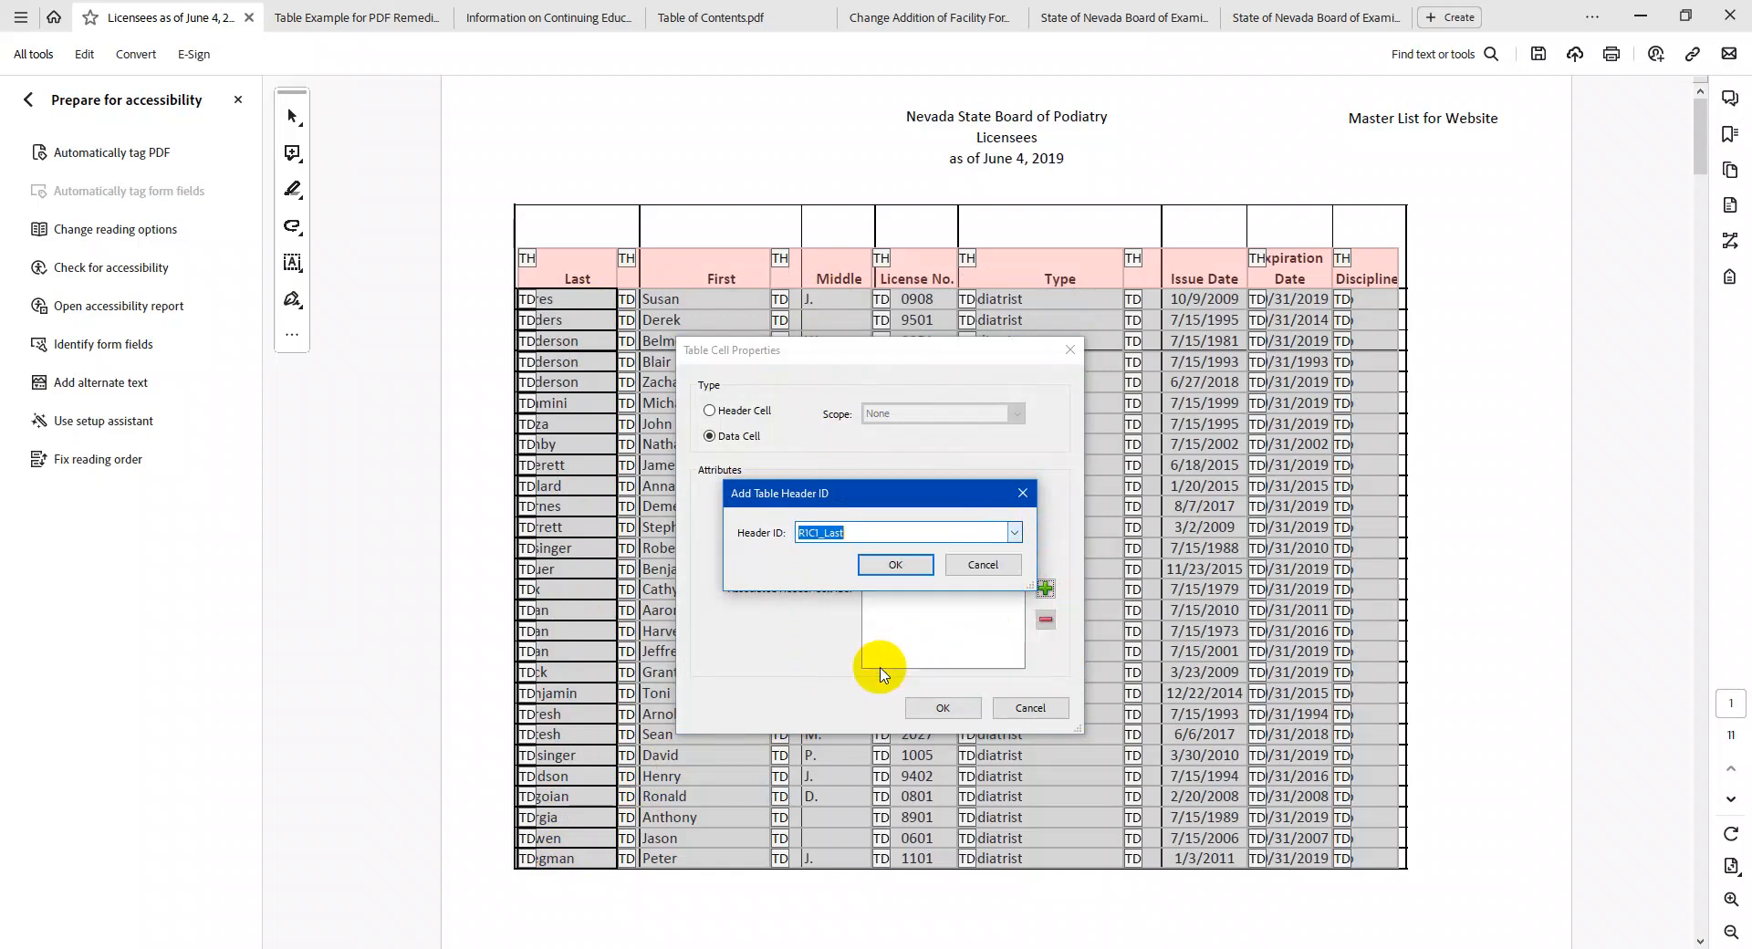
left_click(895, 564)
left_click(944, 706)
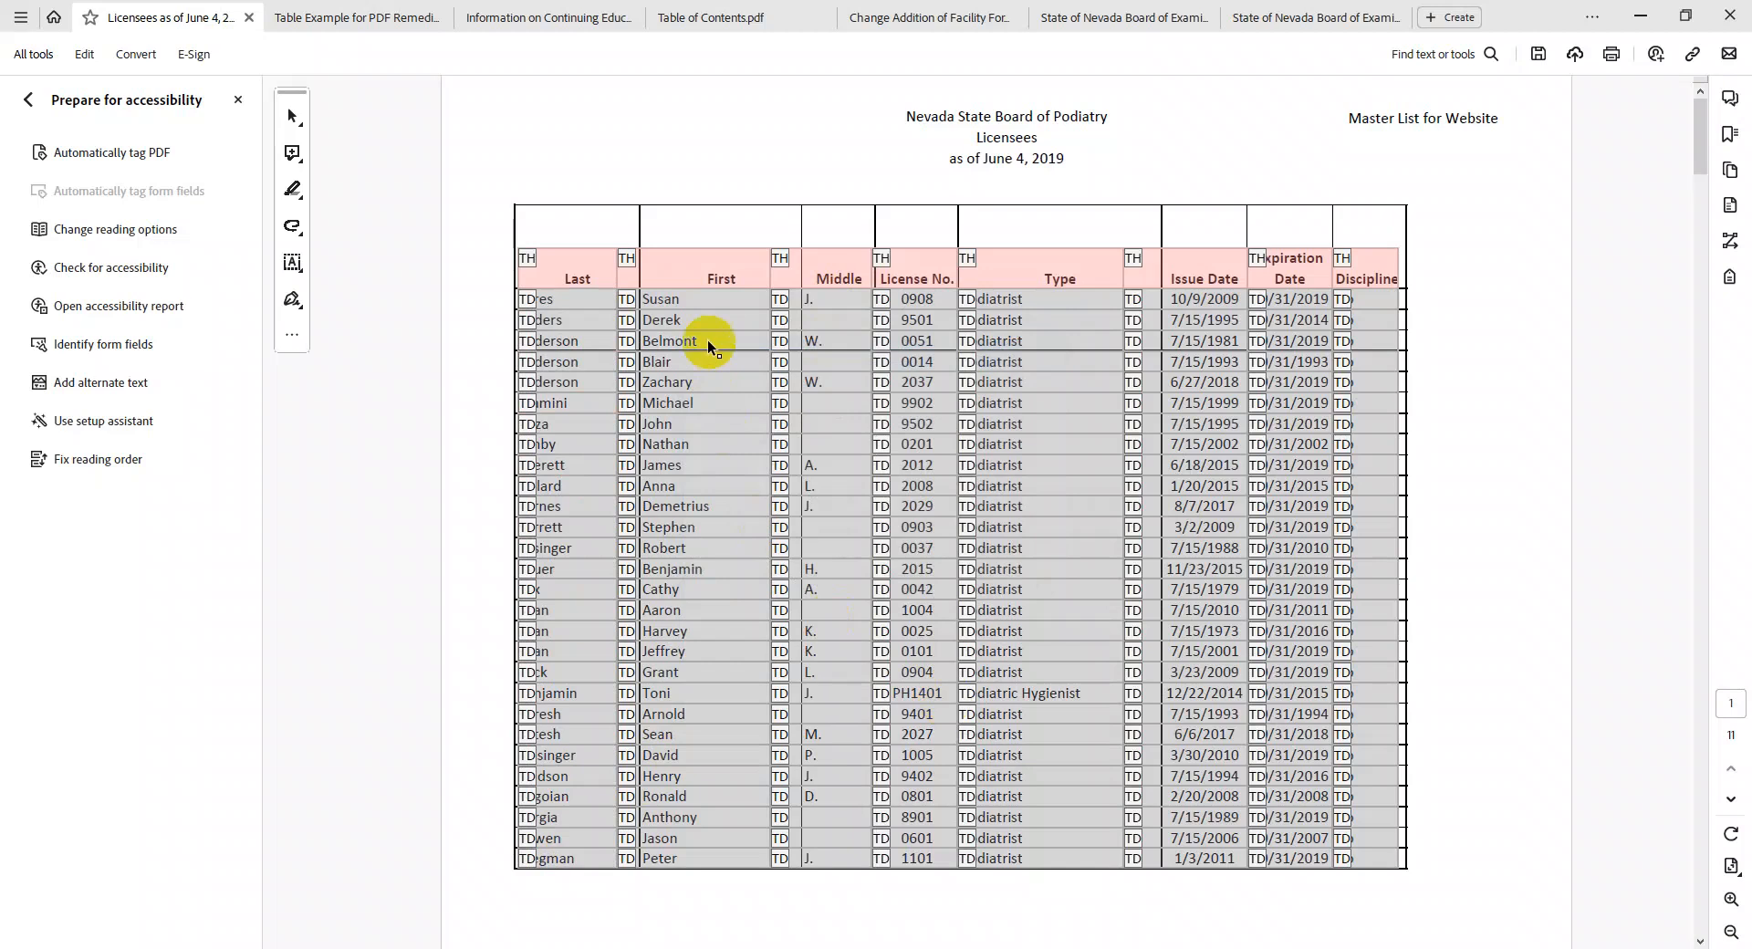
Associate all data cells in the First column with the header ID R1C2_First
left_click_drag(720, 301, 709, 858)
right_click(709, 858)
left_click(787, 785)
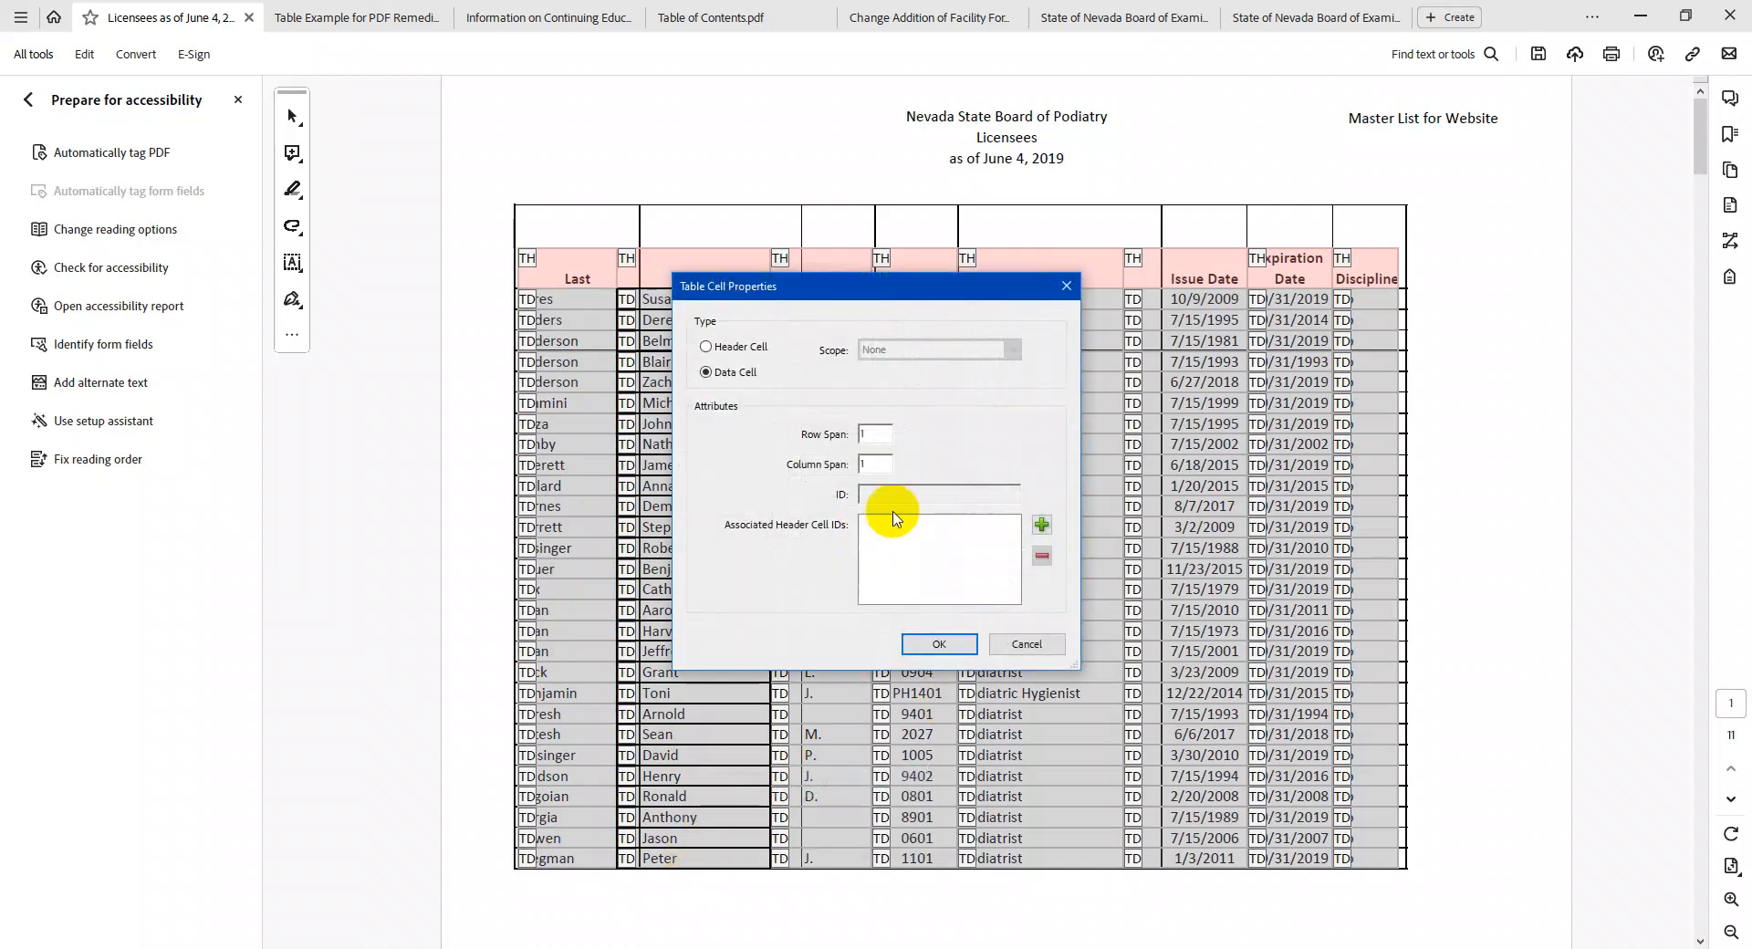
left_click(1041, 525)
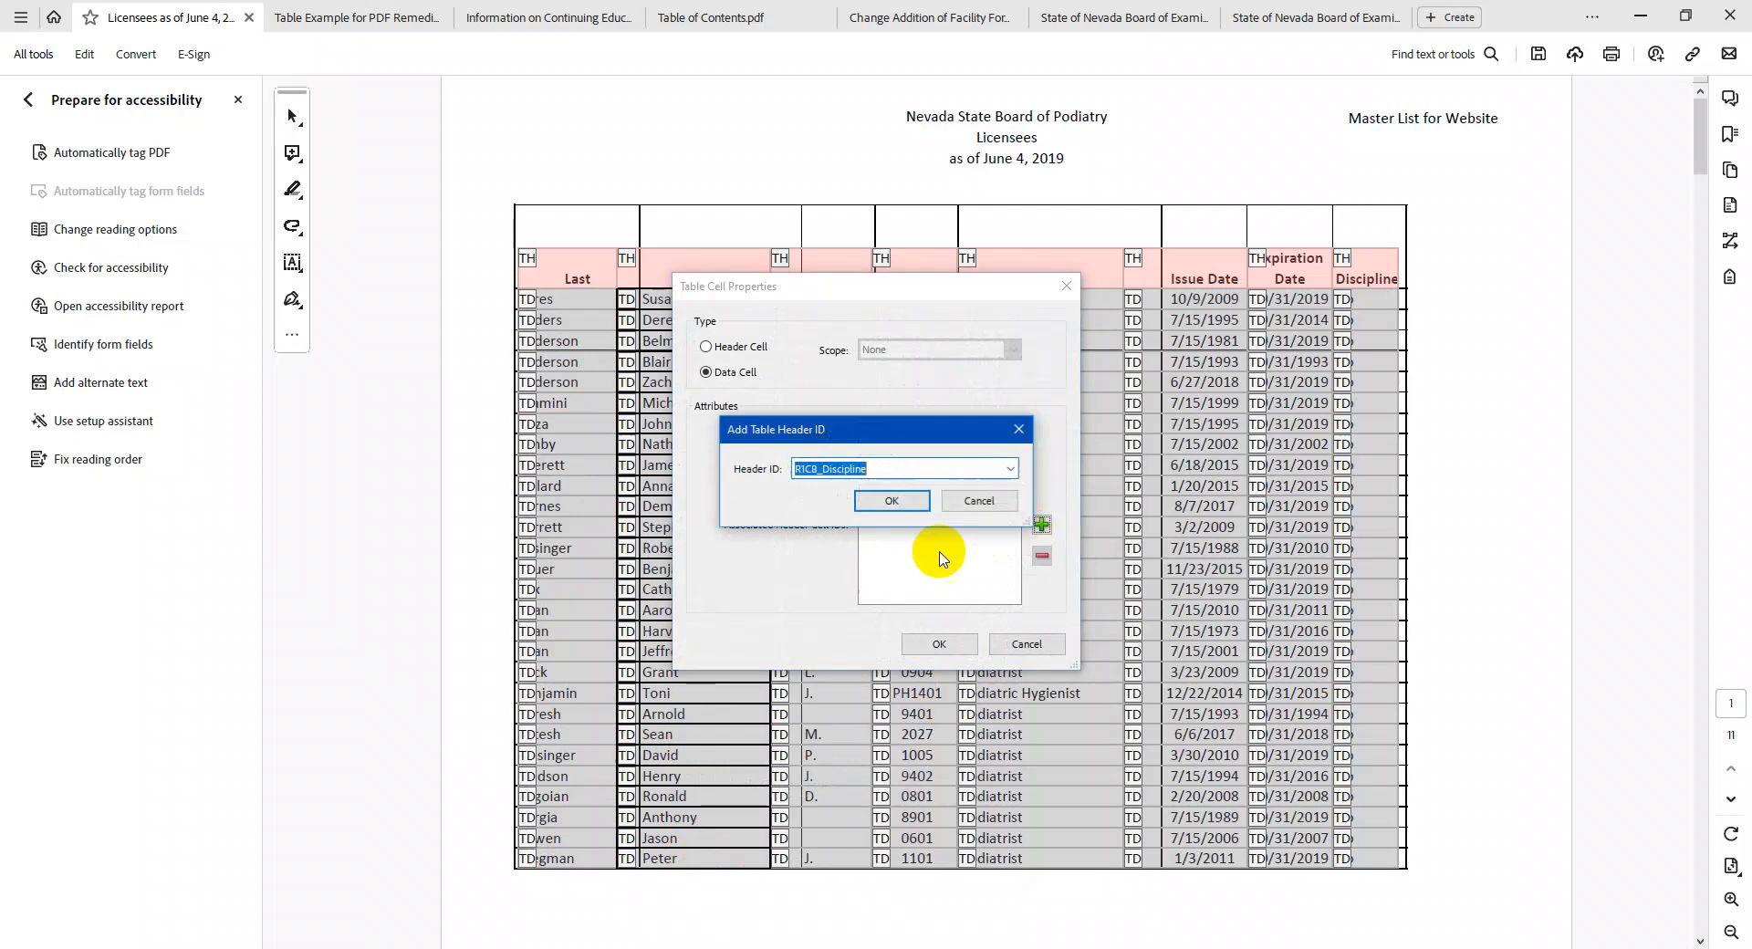
left_click(1009, 469)
left_click(871, 589)
left_click(874, 502)
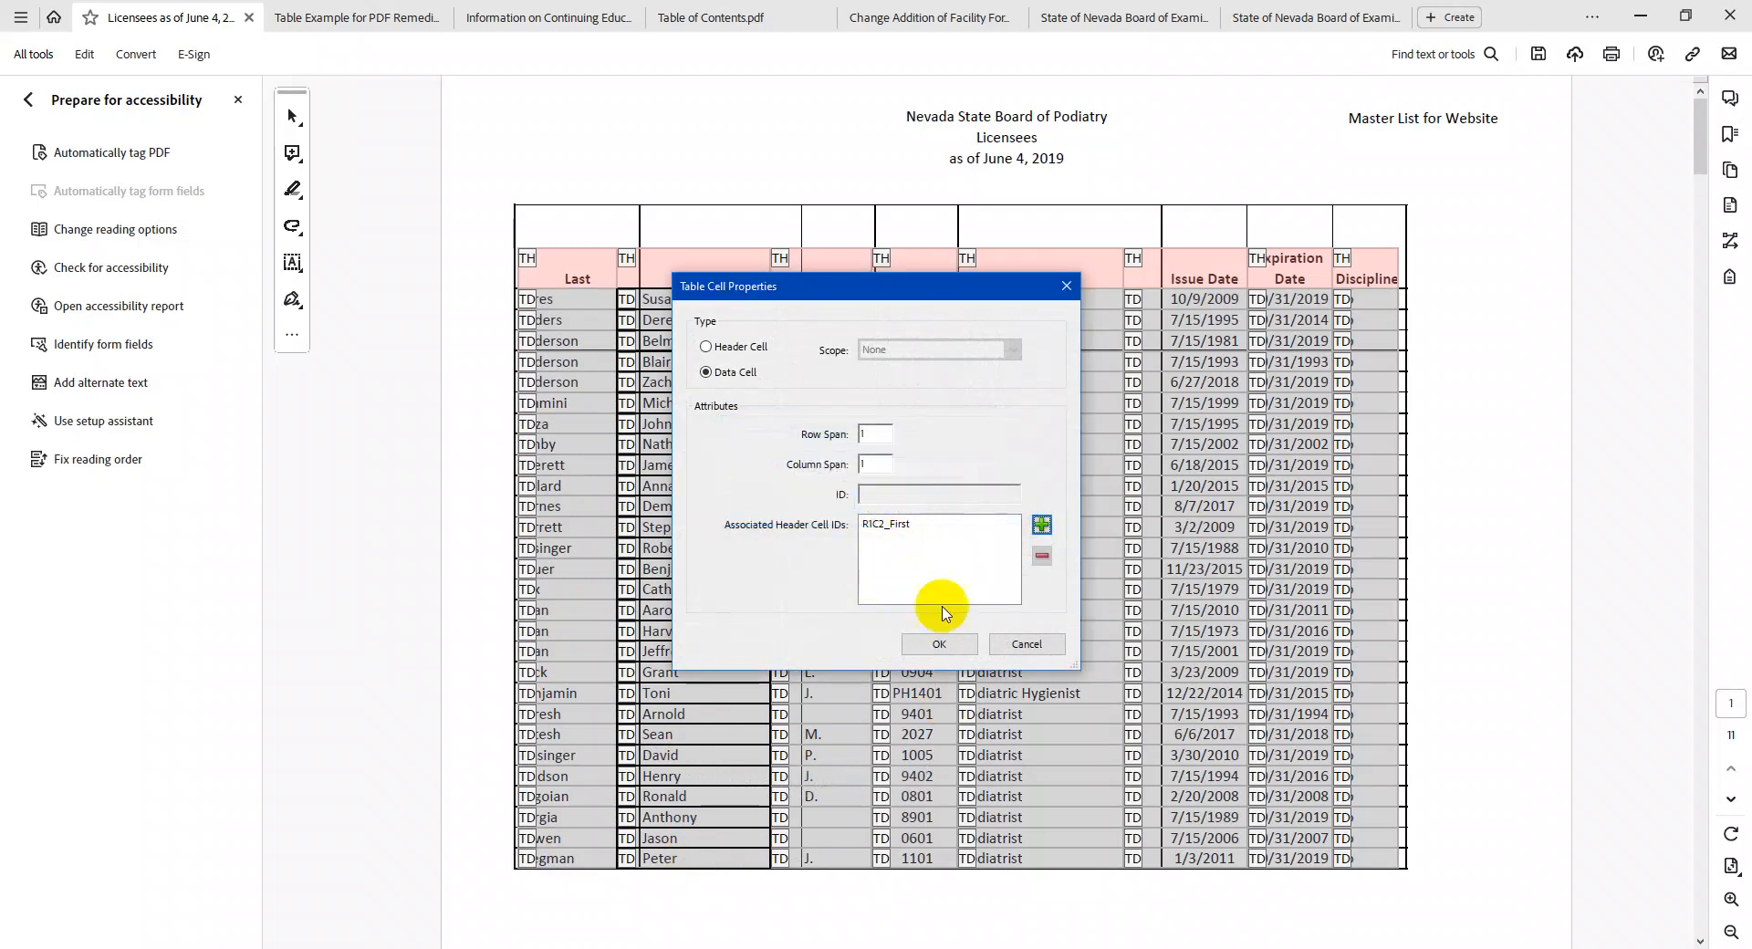
left_click(938, 638)
Associate all data cells in the Middle column with the header ID R1C3_Middle
left_click_drag(839, 299, 818, 853)
right_click(858, 854)
left_click(894, 783)
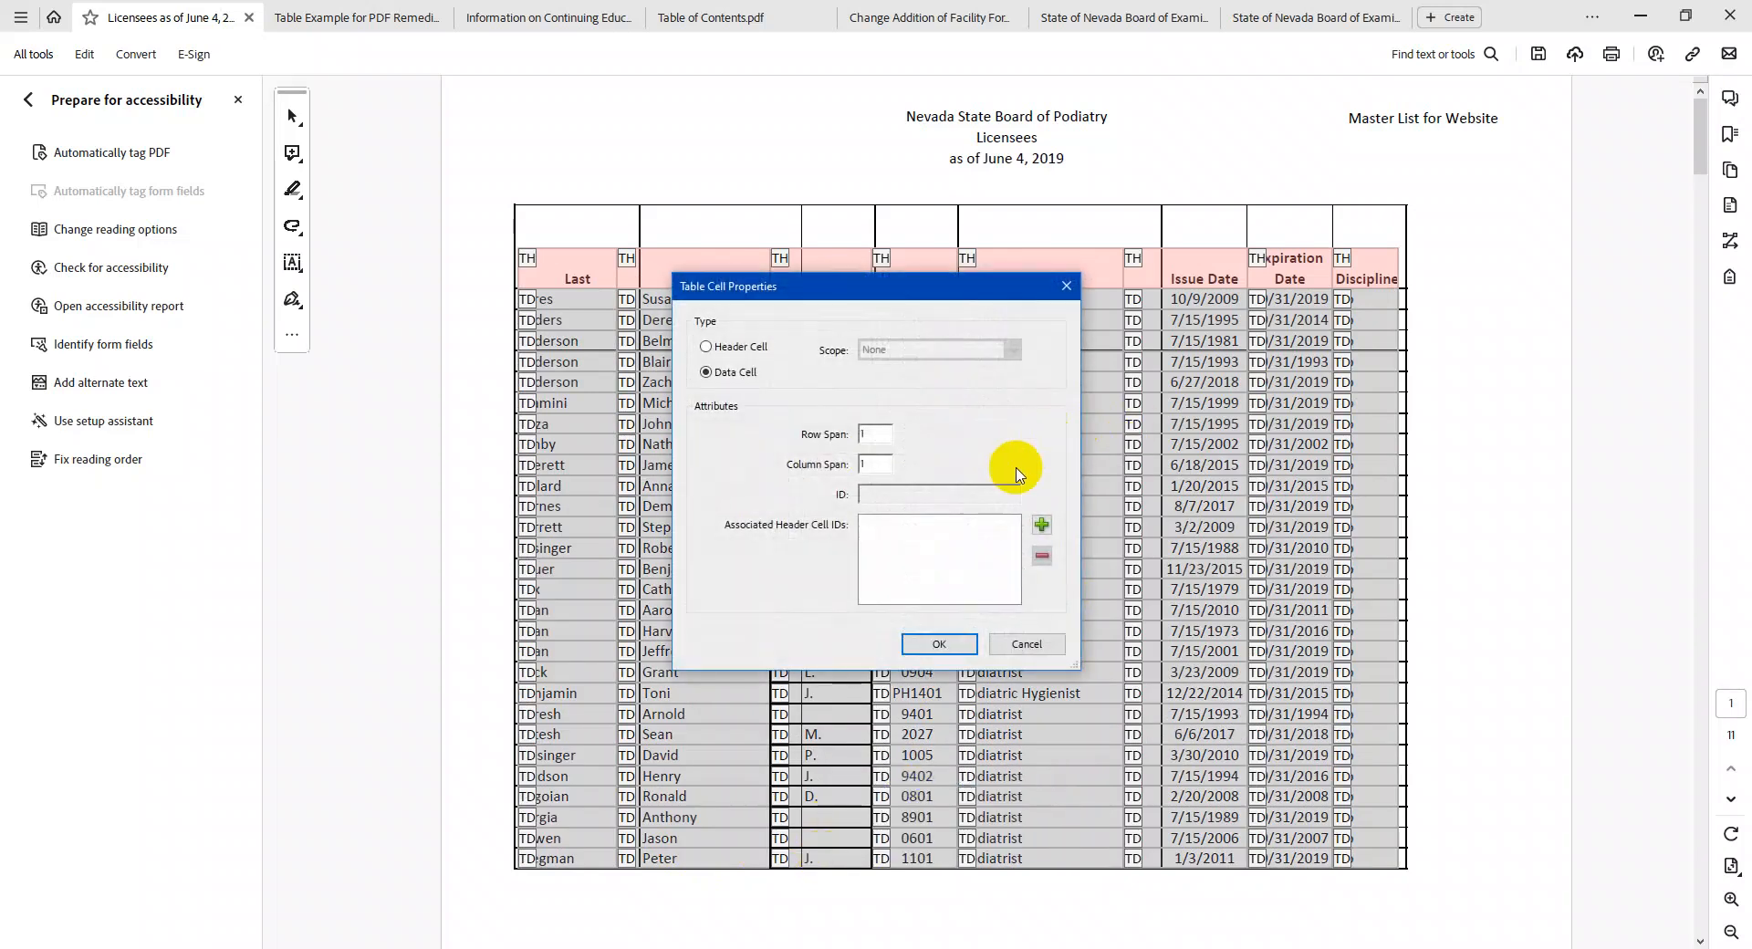
left_click(1040, 524)
left_click(1010, 468)
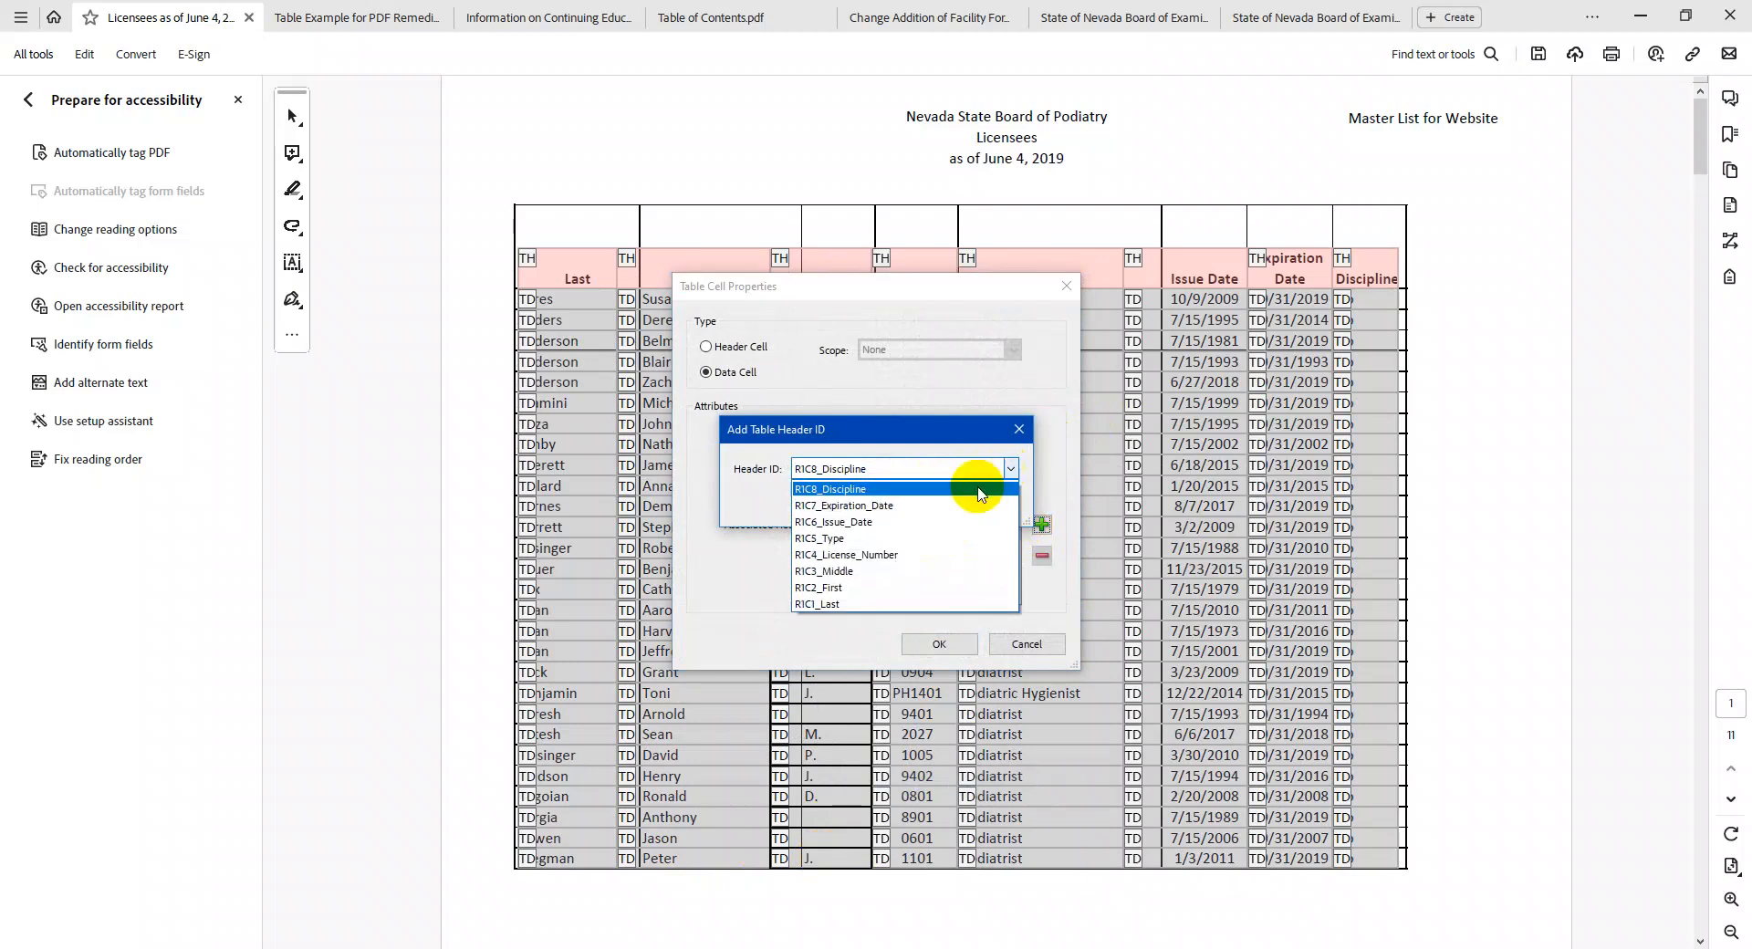
left_click(956, 580)
left_click(892, 500)
left_click(938, 643)
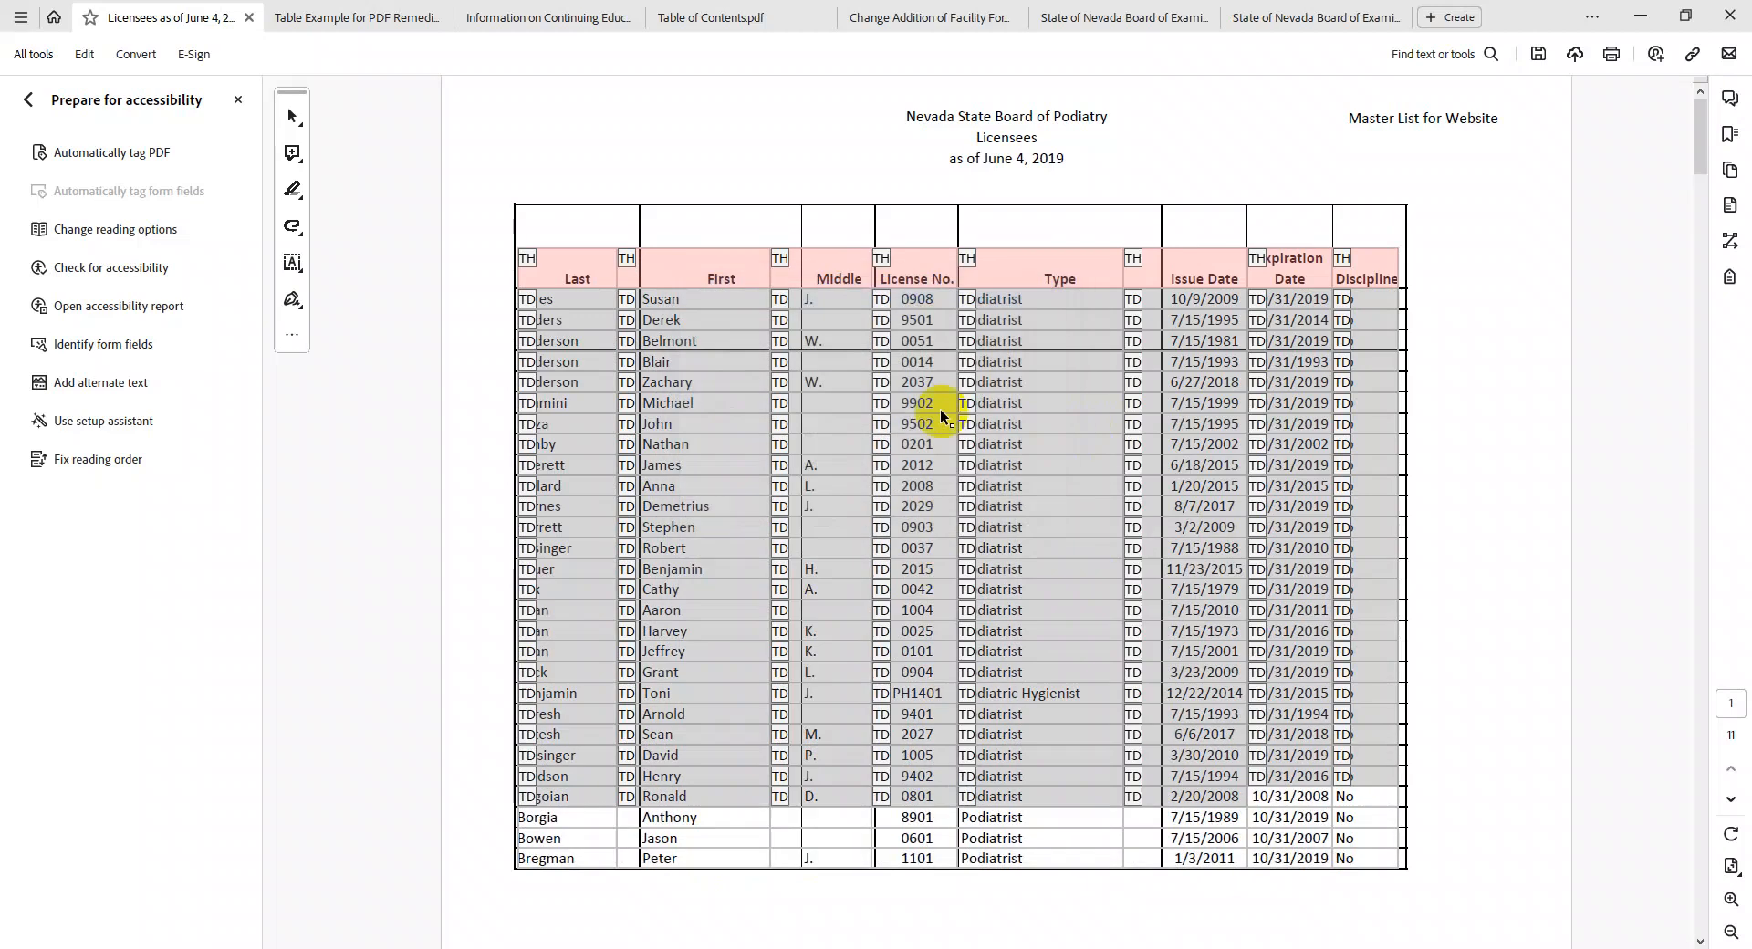
Associate all data cells in the License No. column with the header ID R1C4_License_Number
left_click_drag(928, 301, 907, 855)
right_click(907, 855)
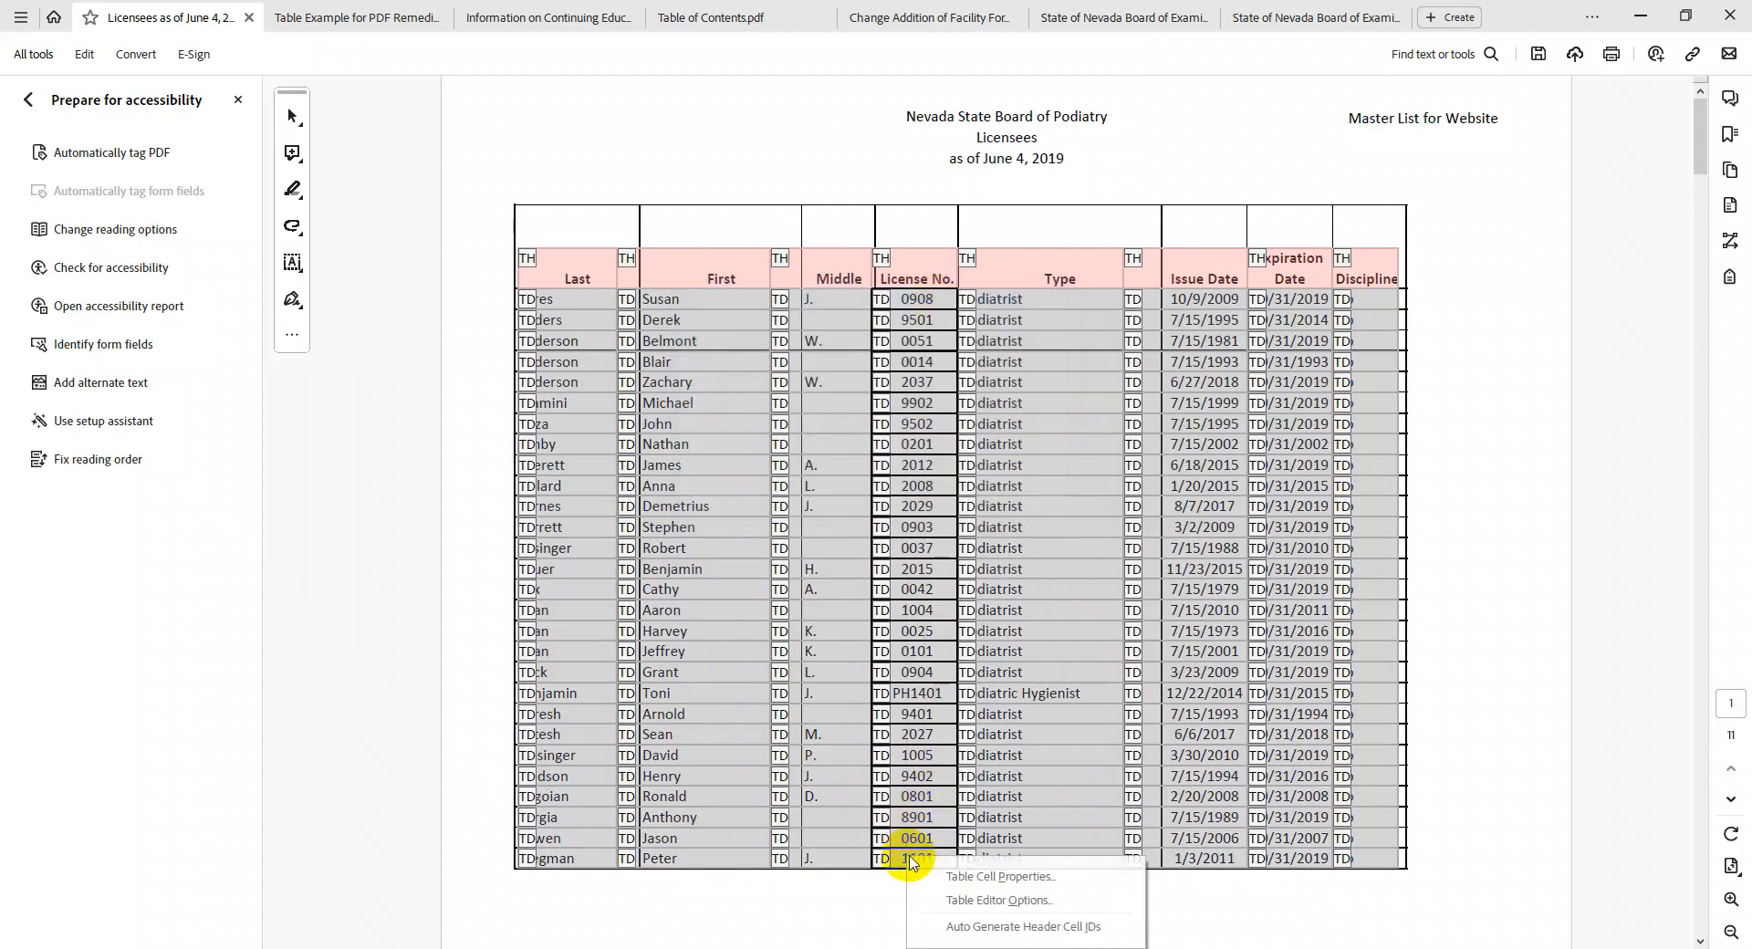
left_click(922, 868)
left_click(1040, 524)
left_click(1010, 468)
left_click(871, 553)
left_click(901, 501)
left_click(938, 643)
Select all data cells in the Type column and open their table cell properties
left_click_drag(1049, 313, 1005, 860)
right_click(1011, 858)
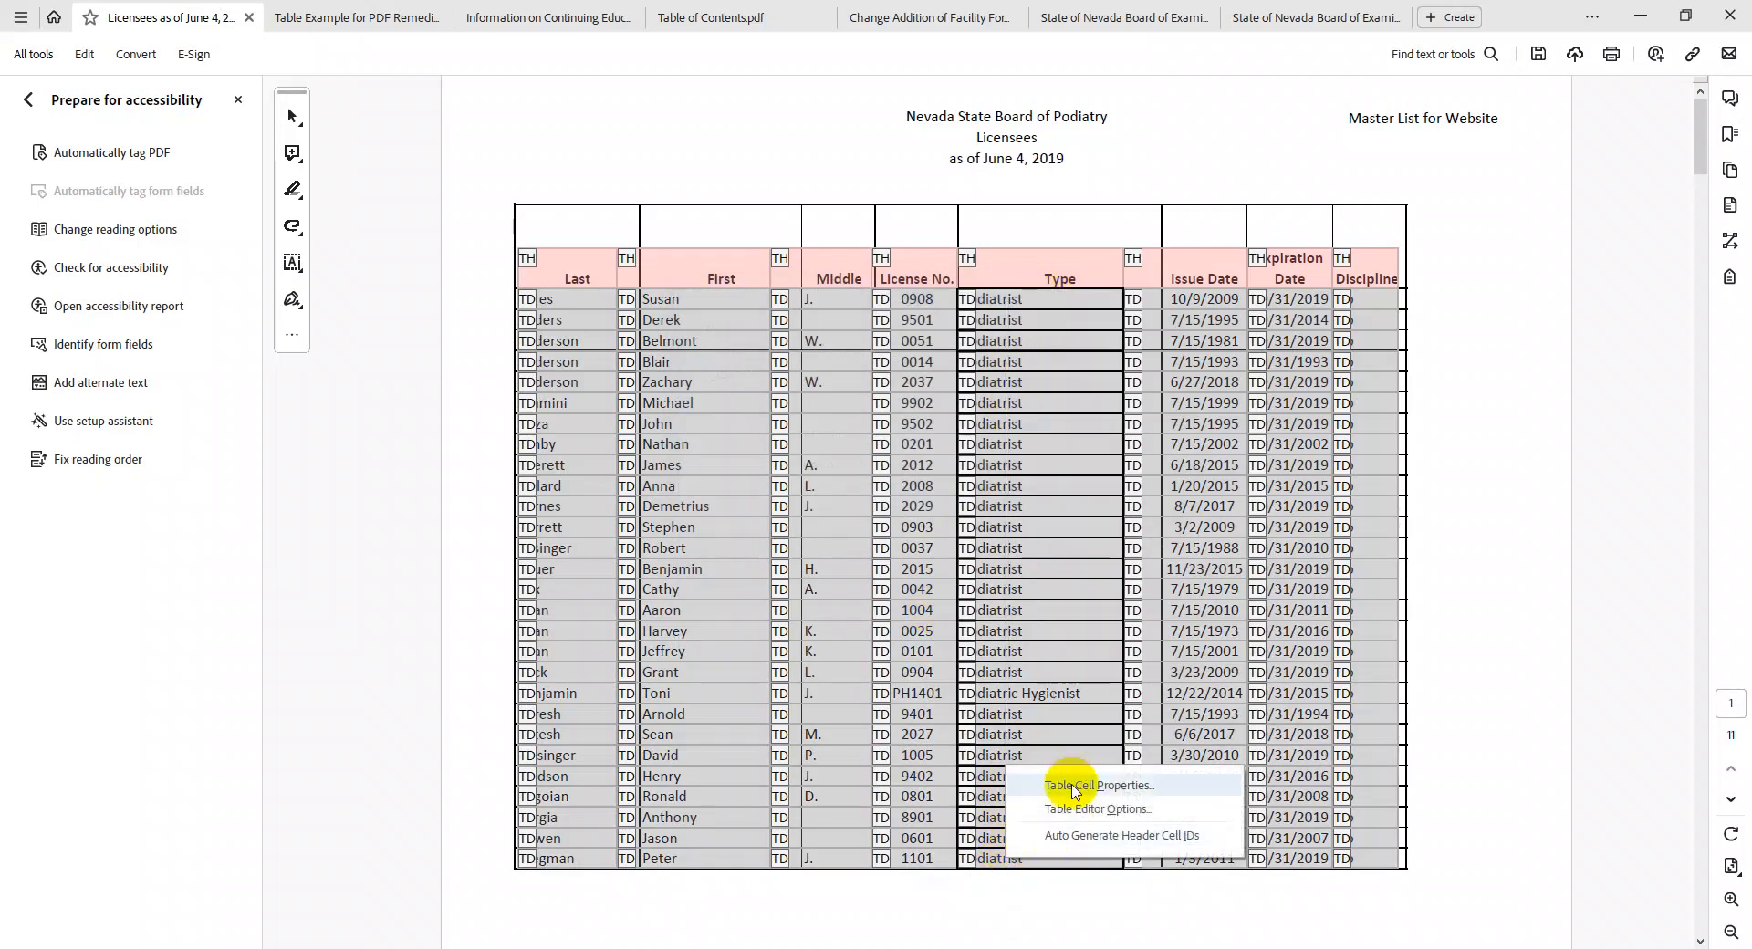
left_click(1095, 784)
left_click(1041, 525)
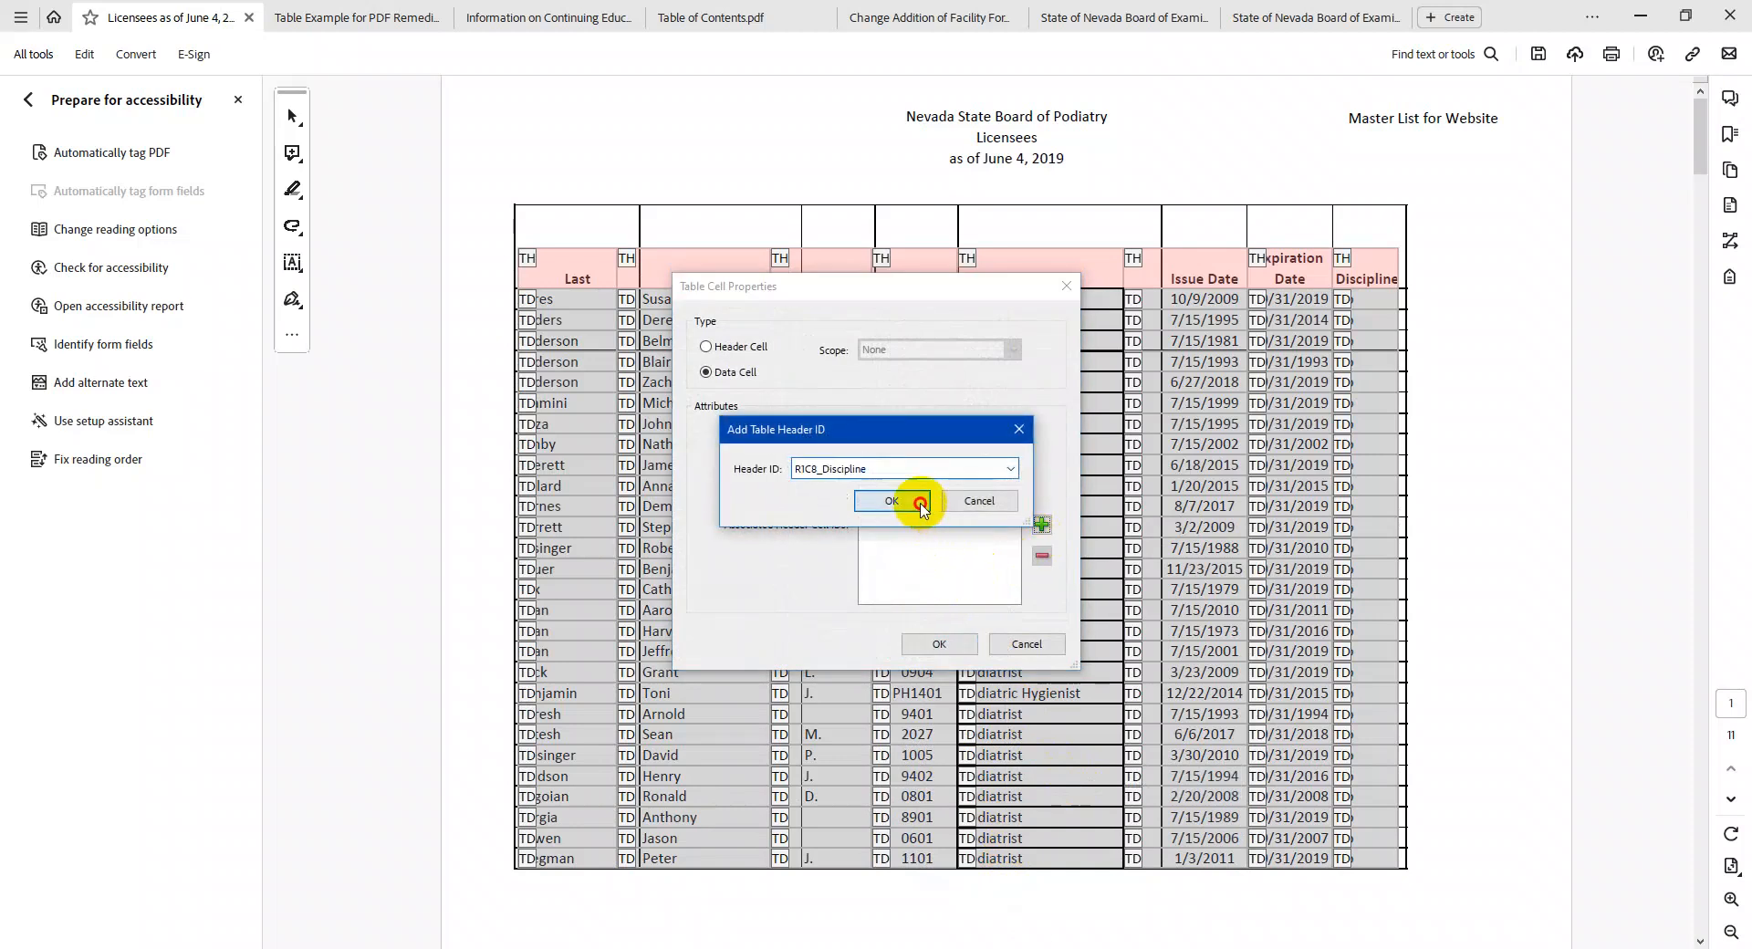
left_click(903, 500)
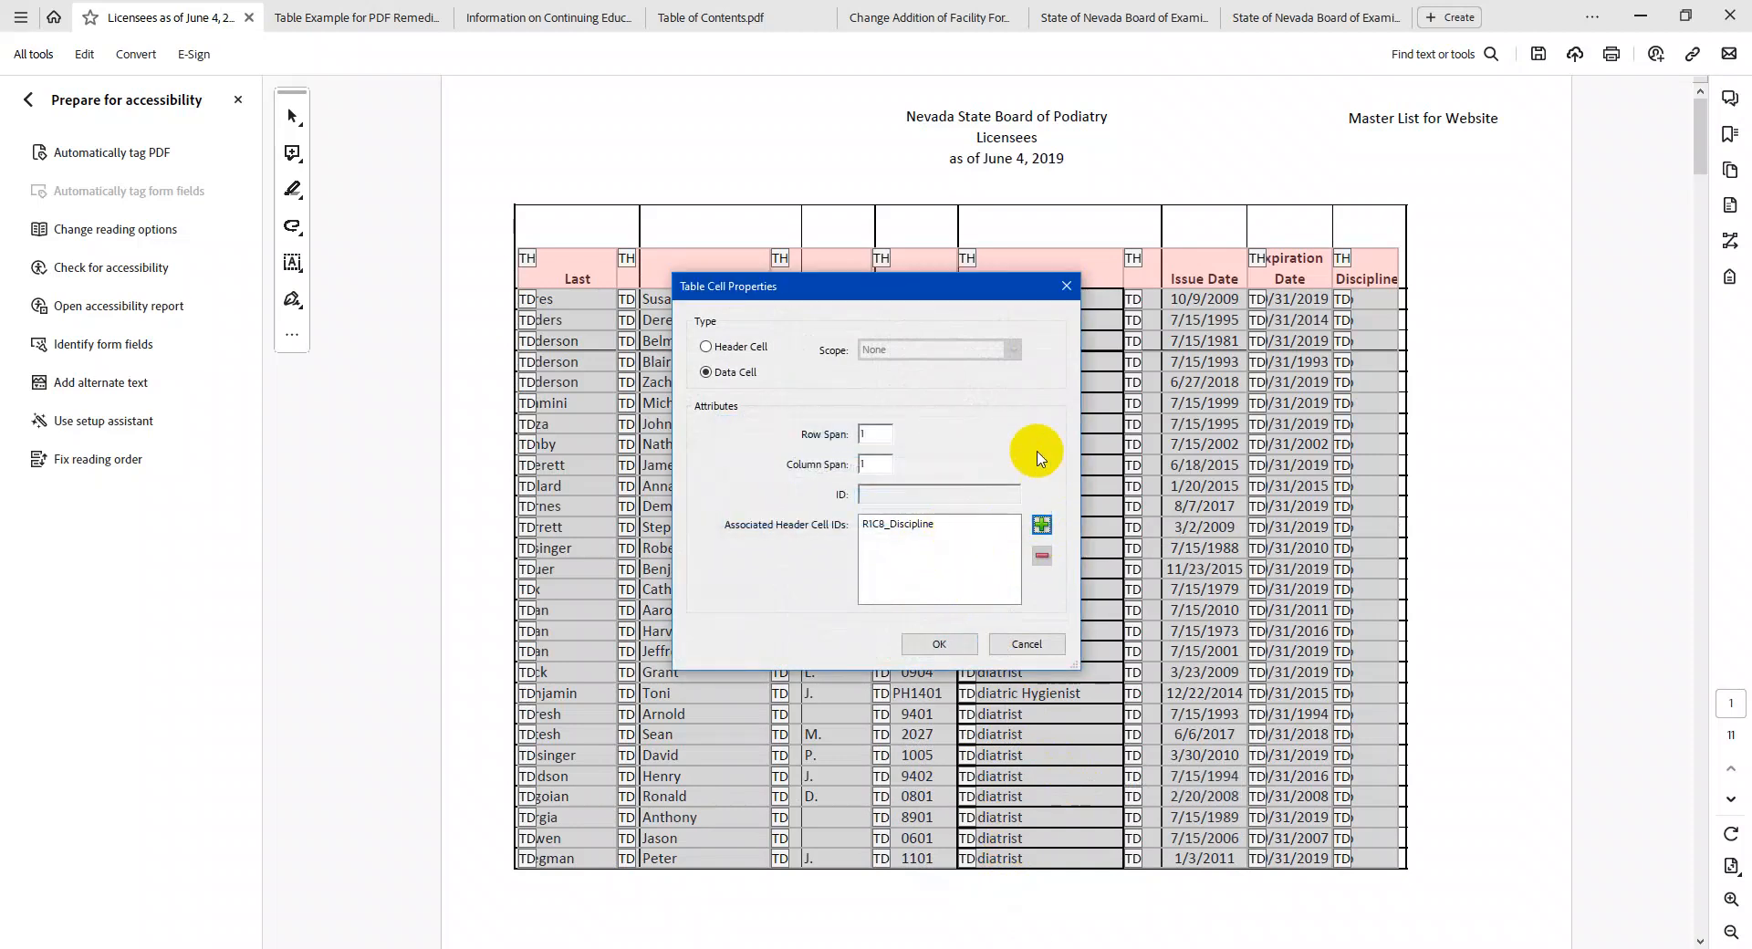
left_click(930, 530)
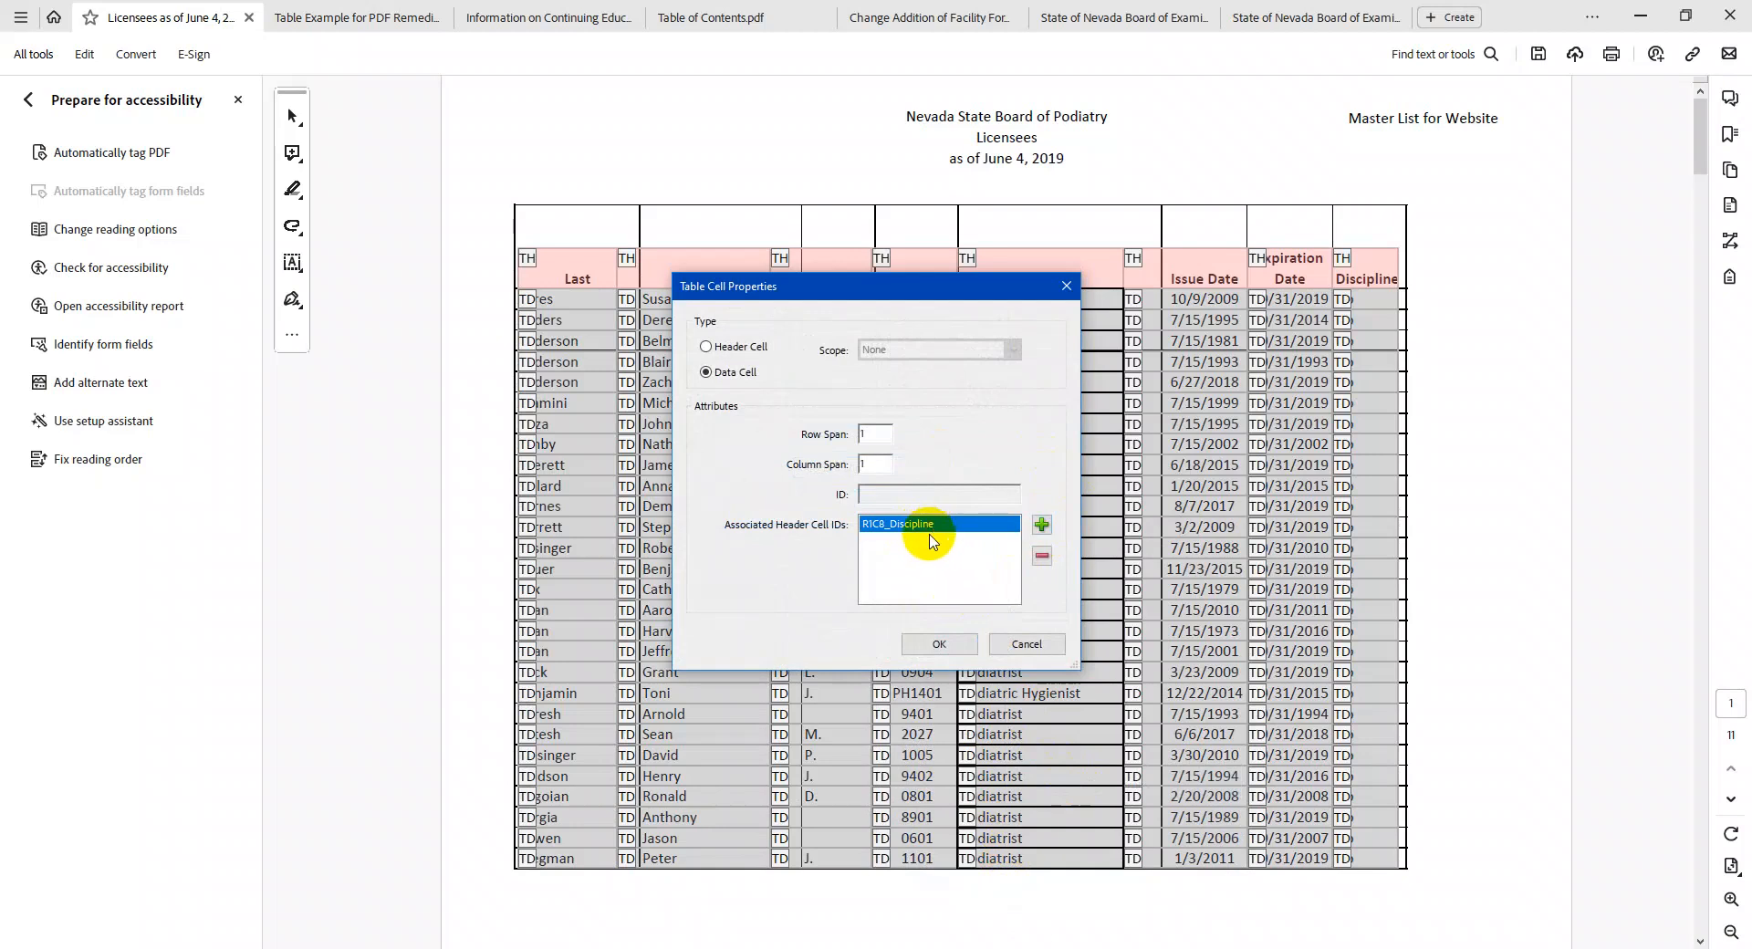
left_click(1040, 559)
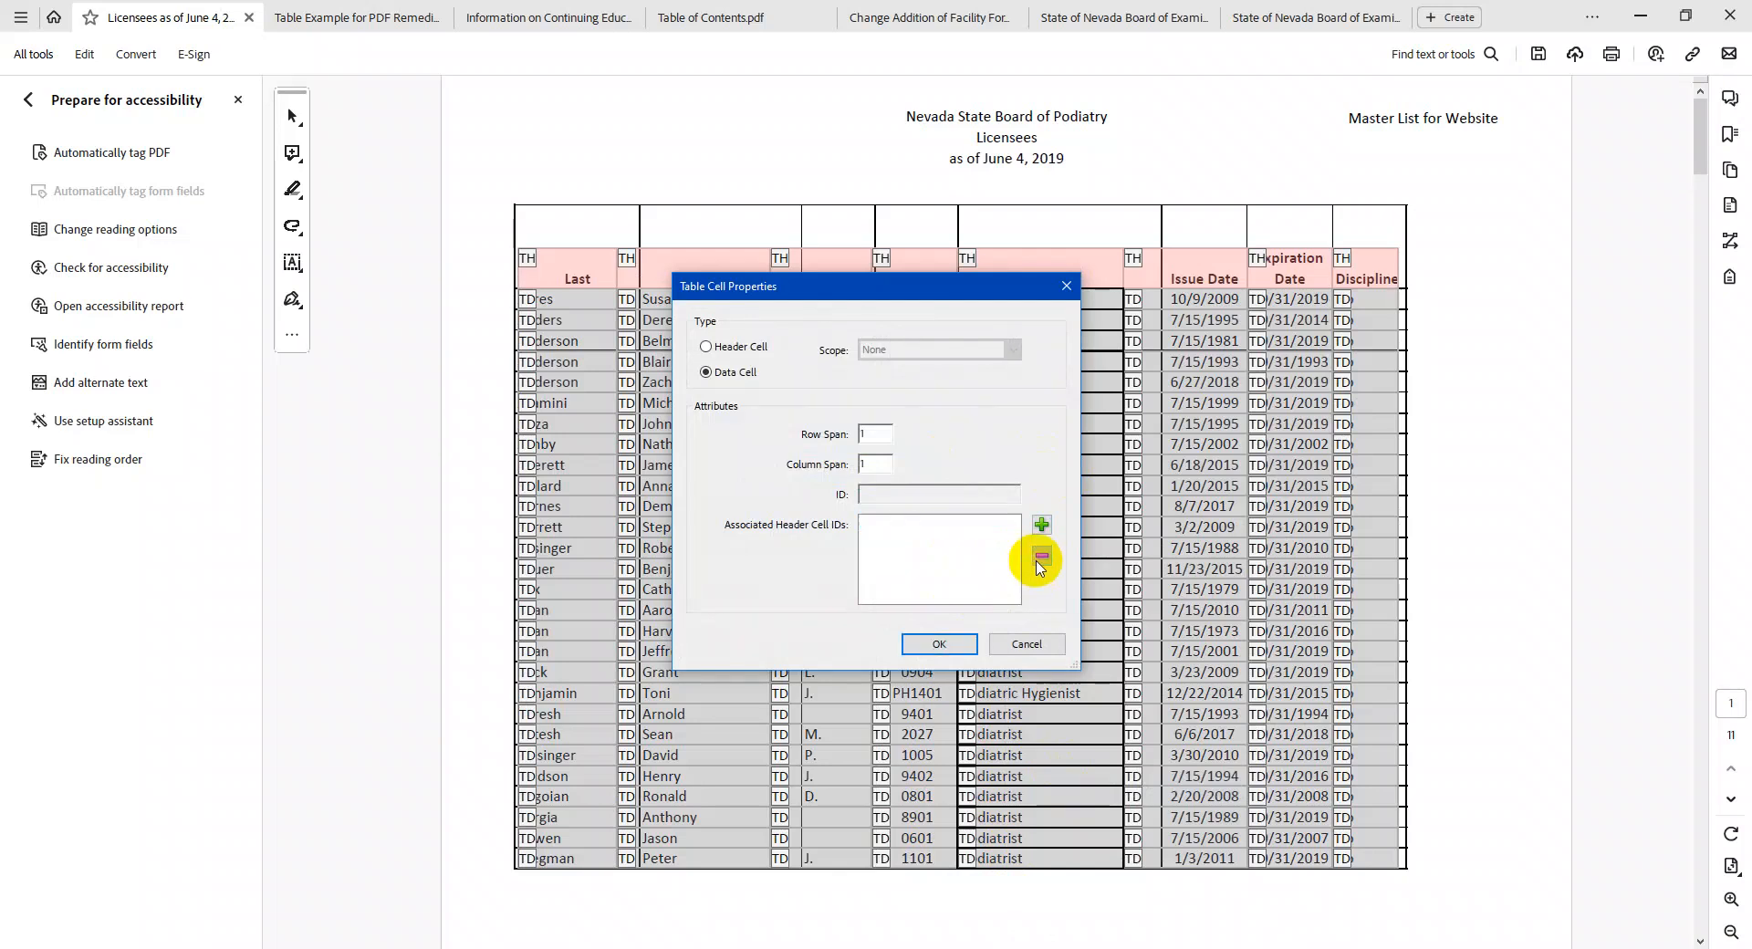
Associate the selected Type column data cells with the header ID R1C5_Type
left_click(1041, 524)
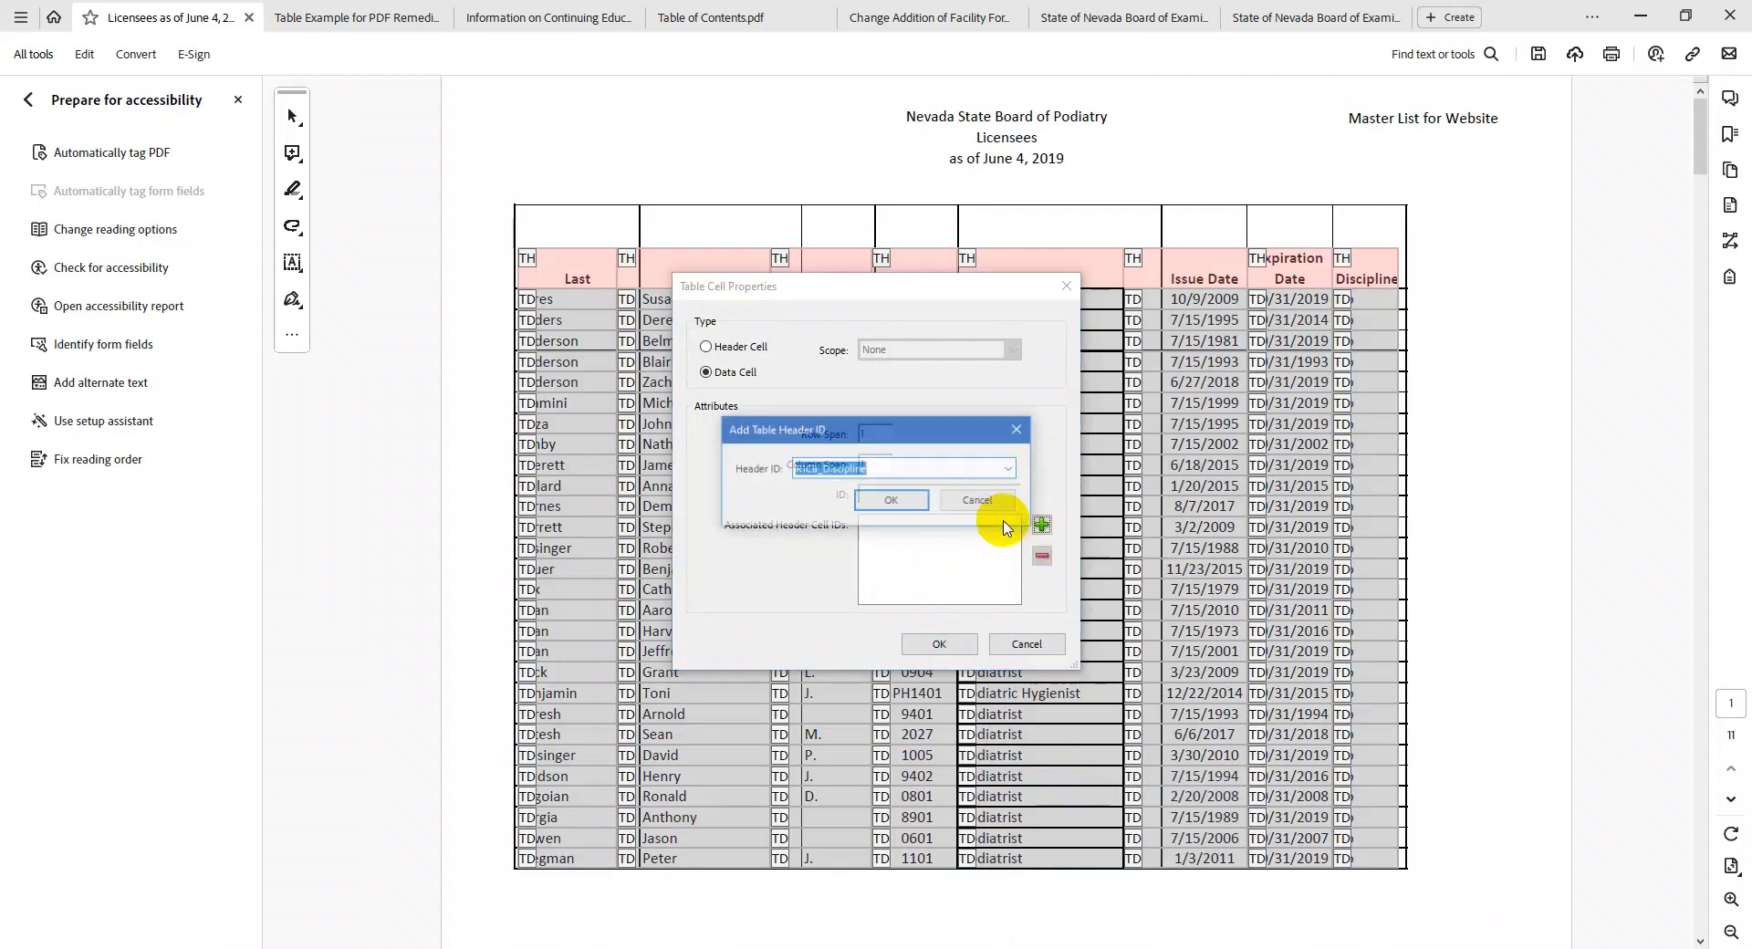
left_click(1009, 468)
left_click(865, 538)
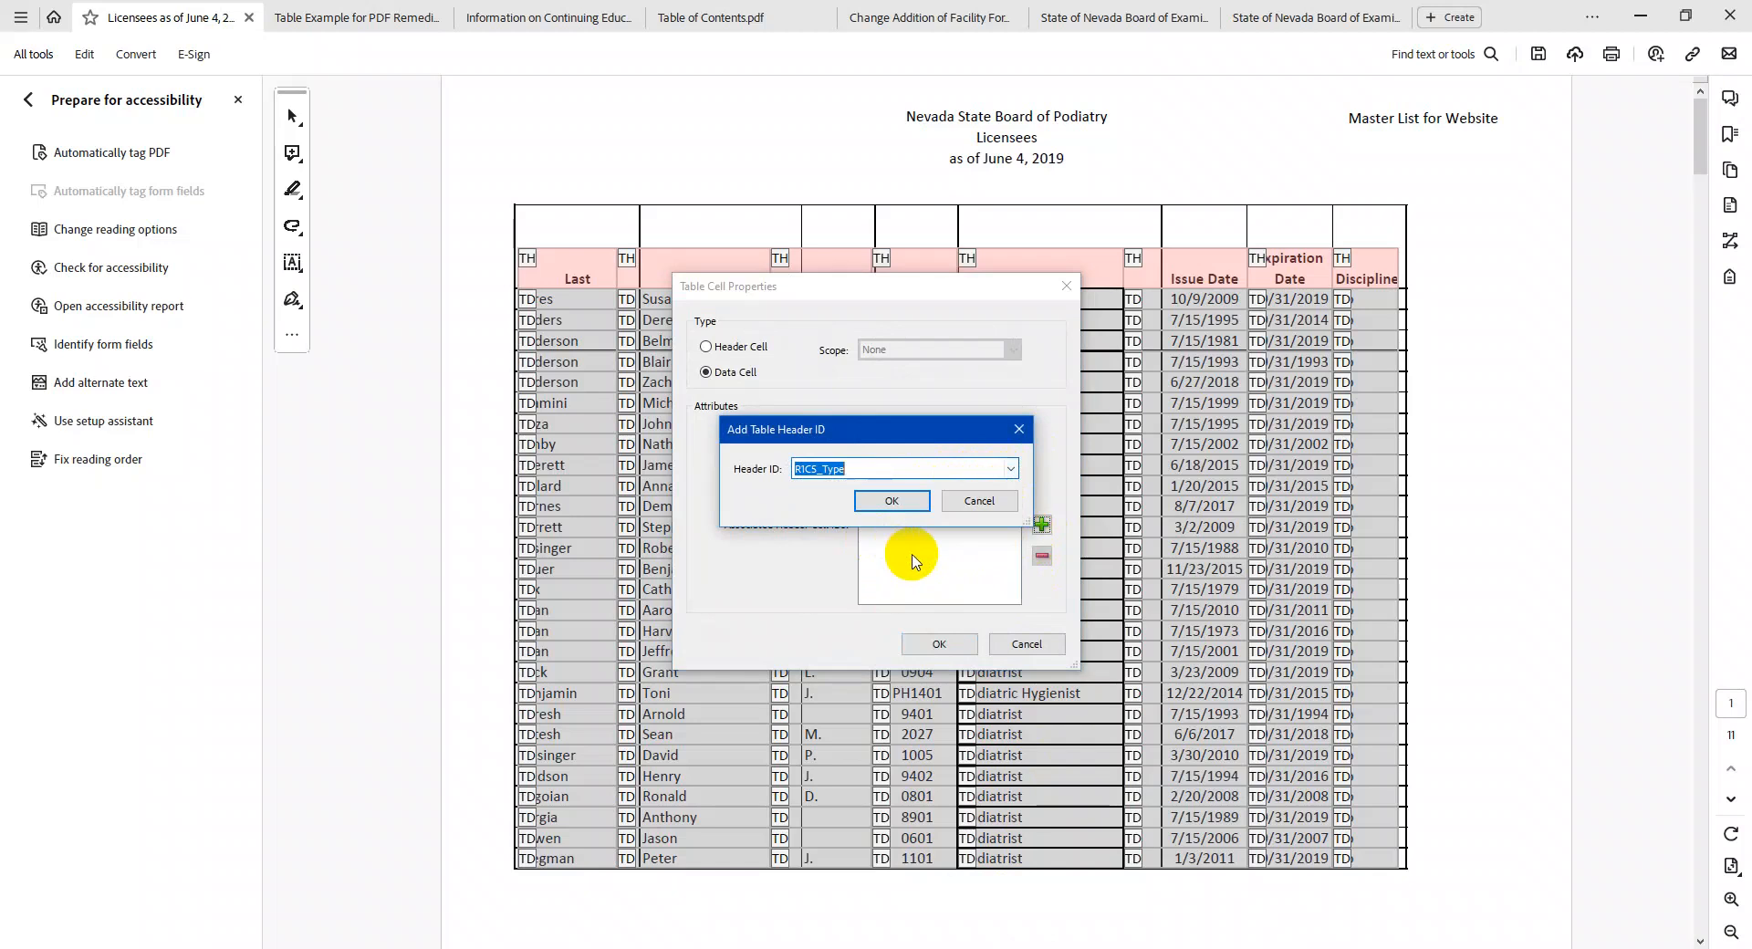
left_click(915, 504)
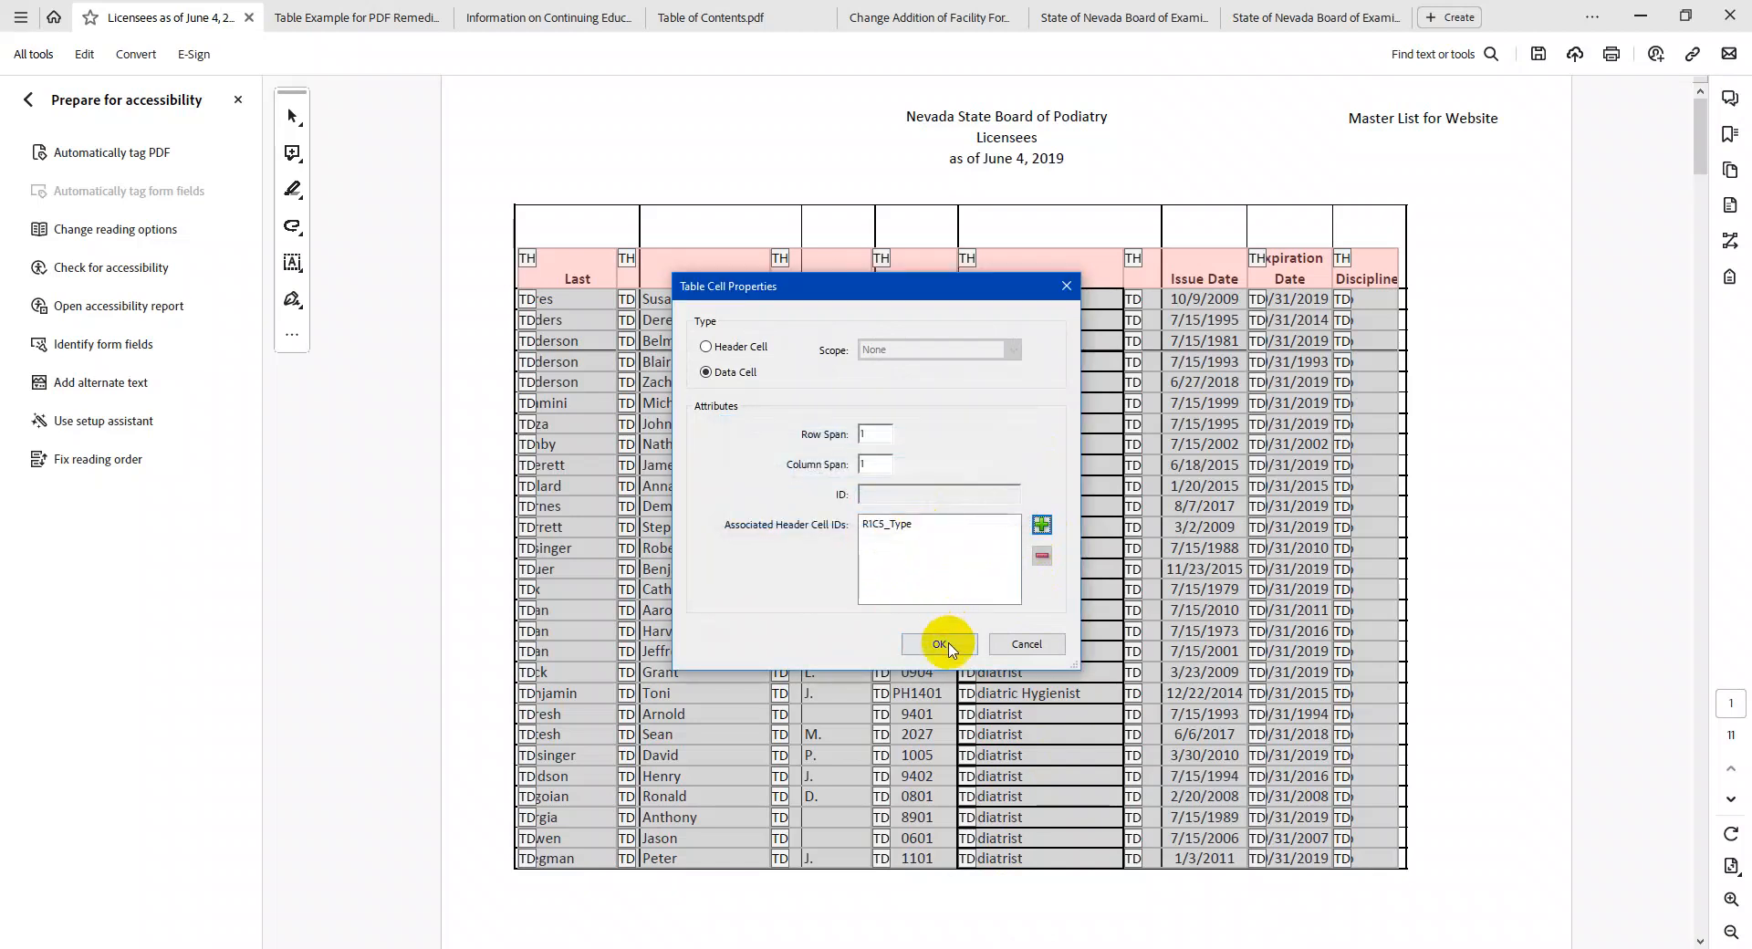
left_click(940, 643)
Associate all data cells in the Issue Date column with the header ID R1C6_Issue_Date
left_click_drag(1226, 301, 1161, 857)
right_click(1161, 857)
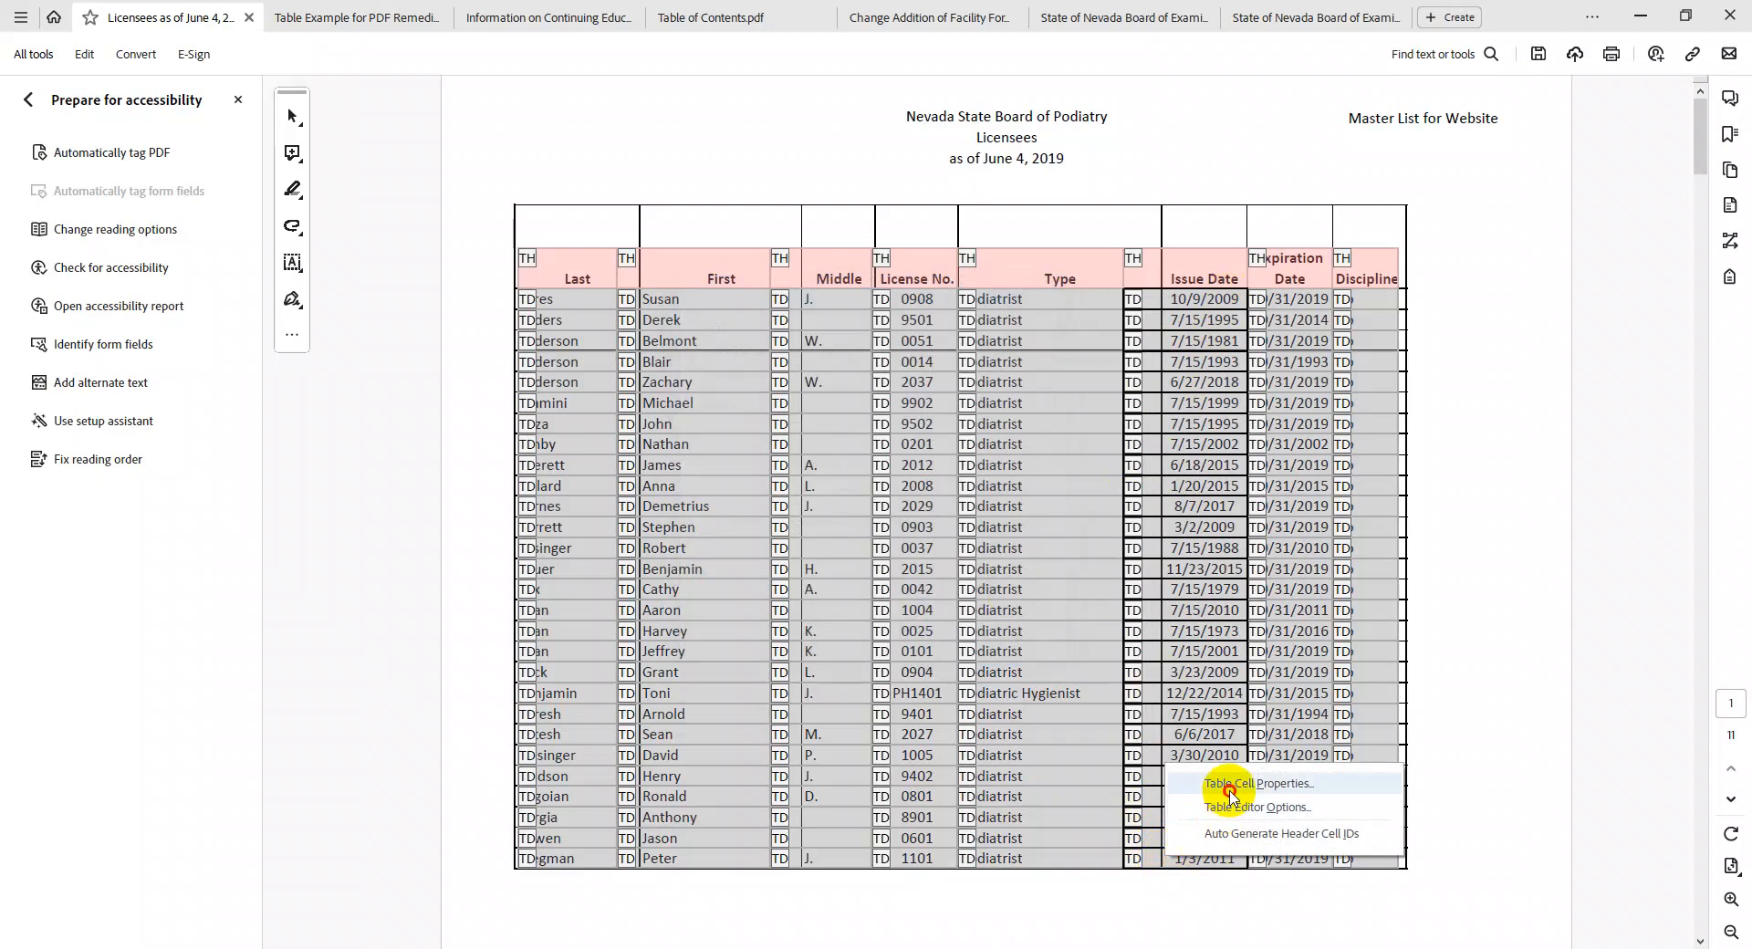
left_click(1229, 785)
left_click(1037, 528)
left_click(1010, 468)
left_click(890, 524)
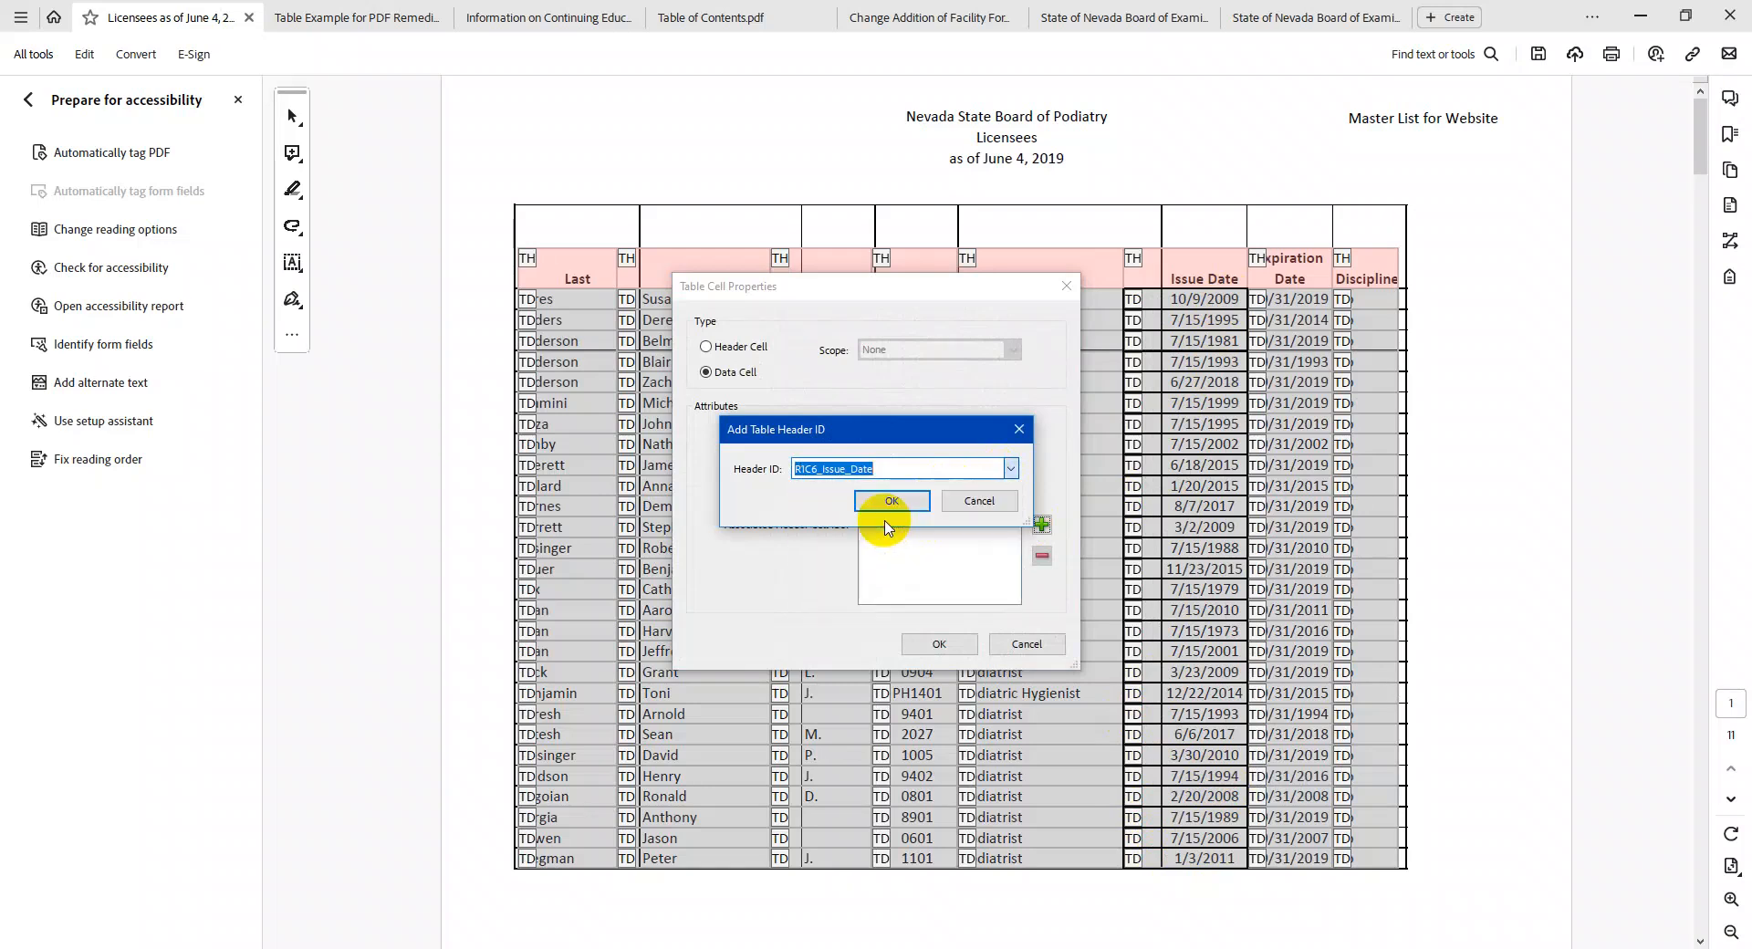
left_click(885, 504)
left_click(942, 645)
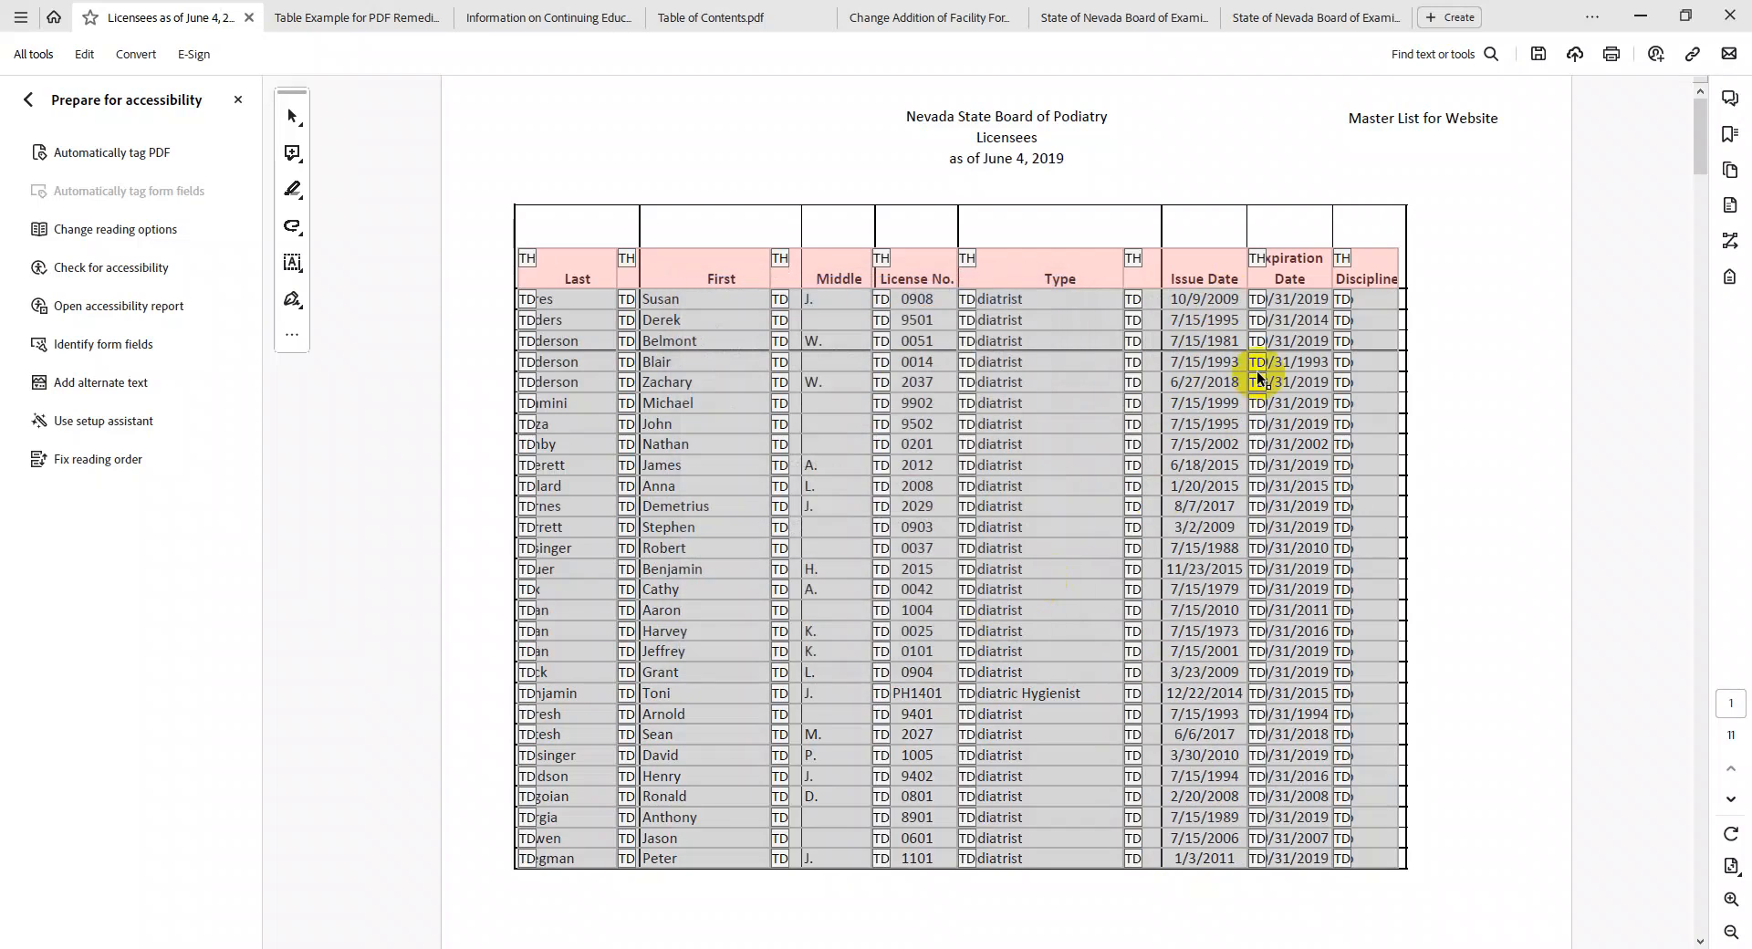
Associate all data cells in the Expiration Date column with the header ID R1C7_Expiration_Date
left_click_drag(1304, 302, 1274, 860)
right_click(1273, 859)
left_click(1314, 874)
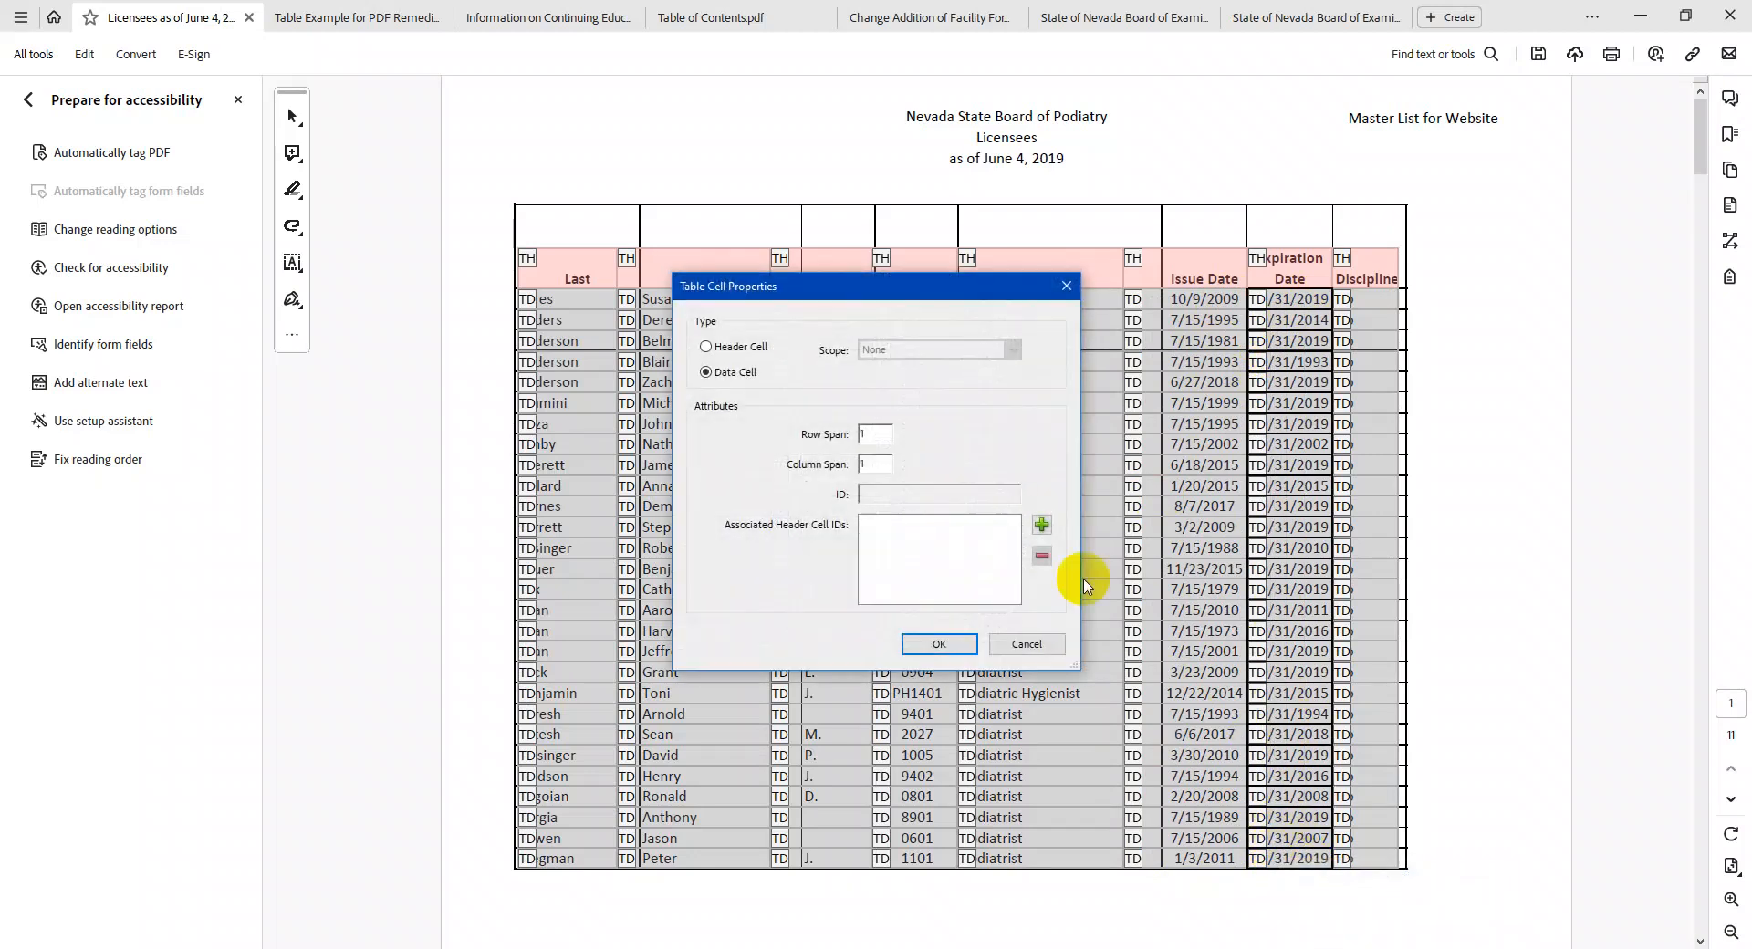
left_click(1041, 525)
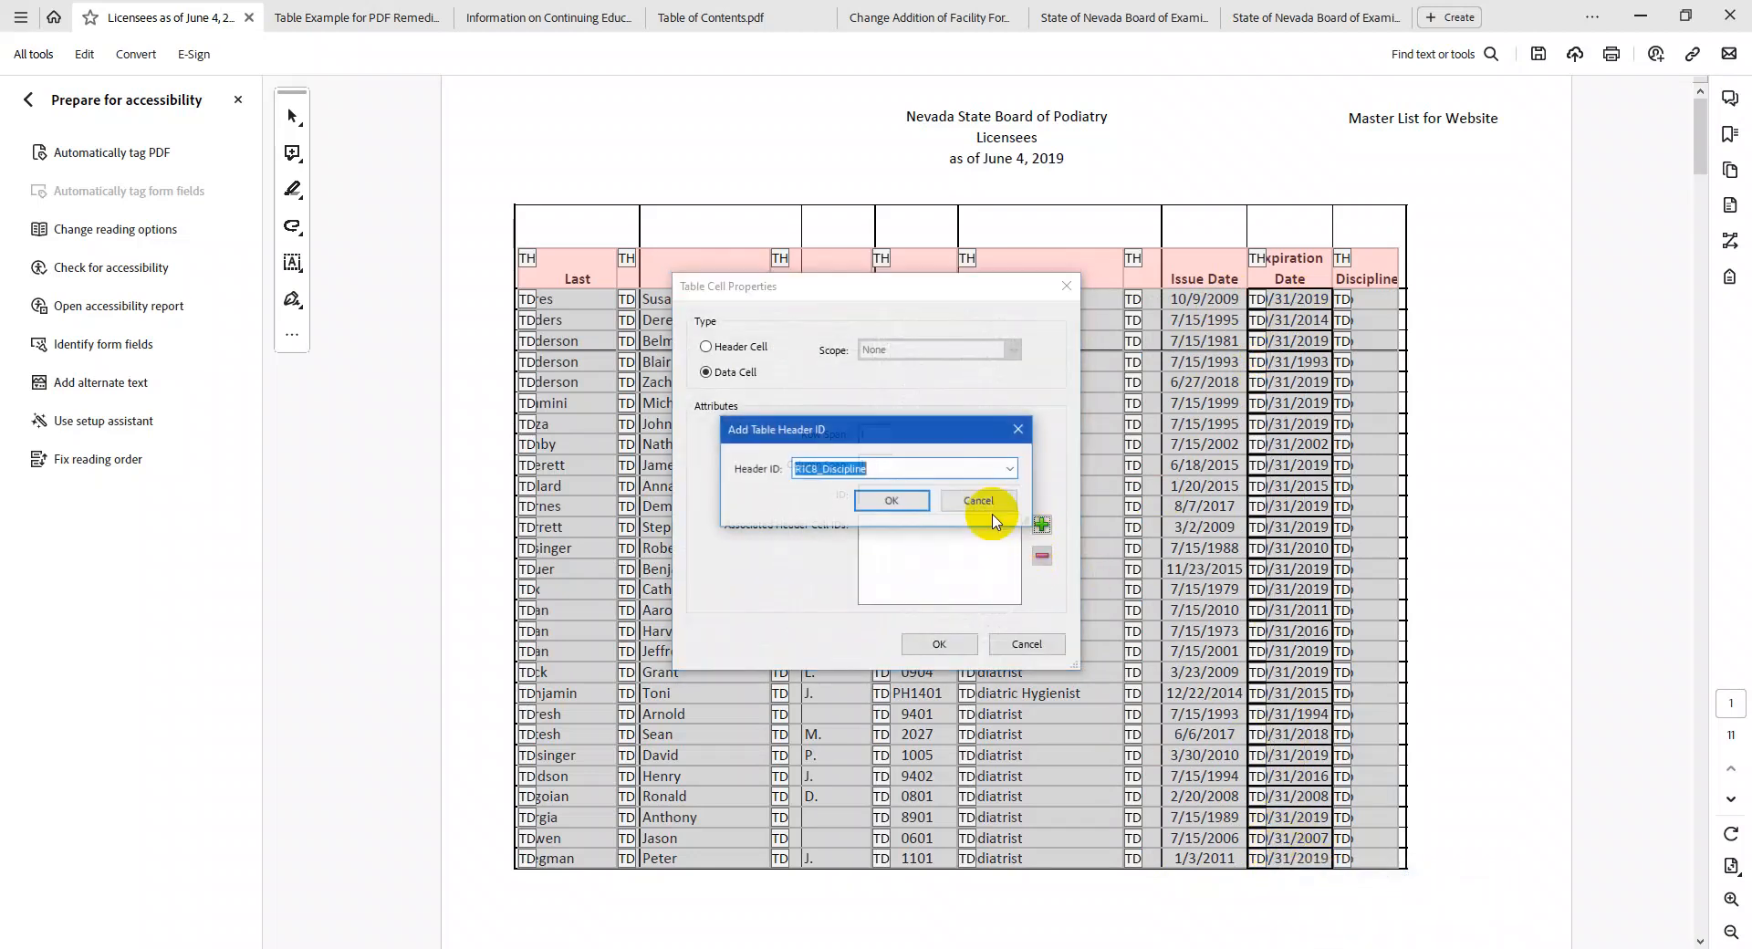
left_click(1009, 468)
left_click(923, 506)
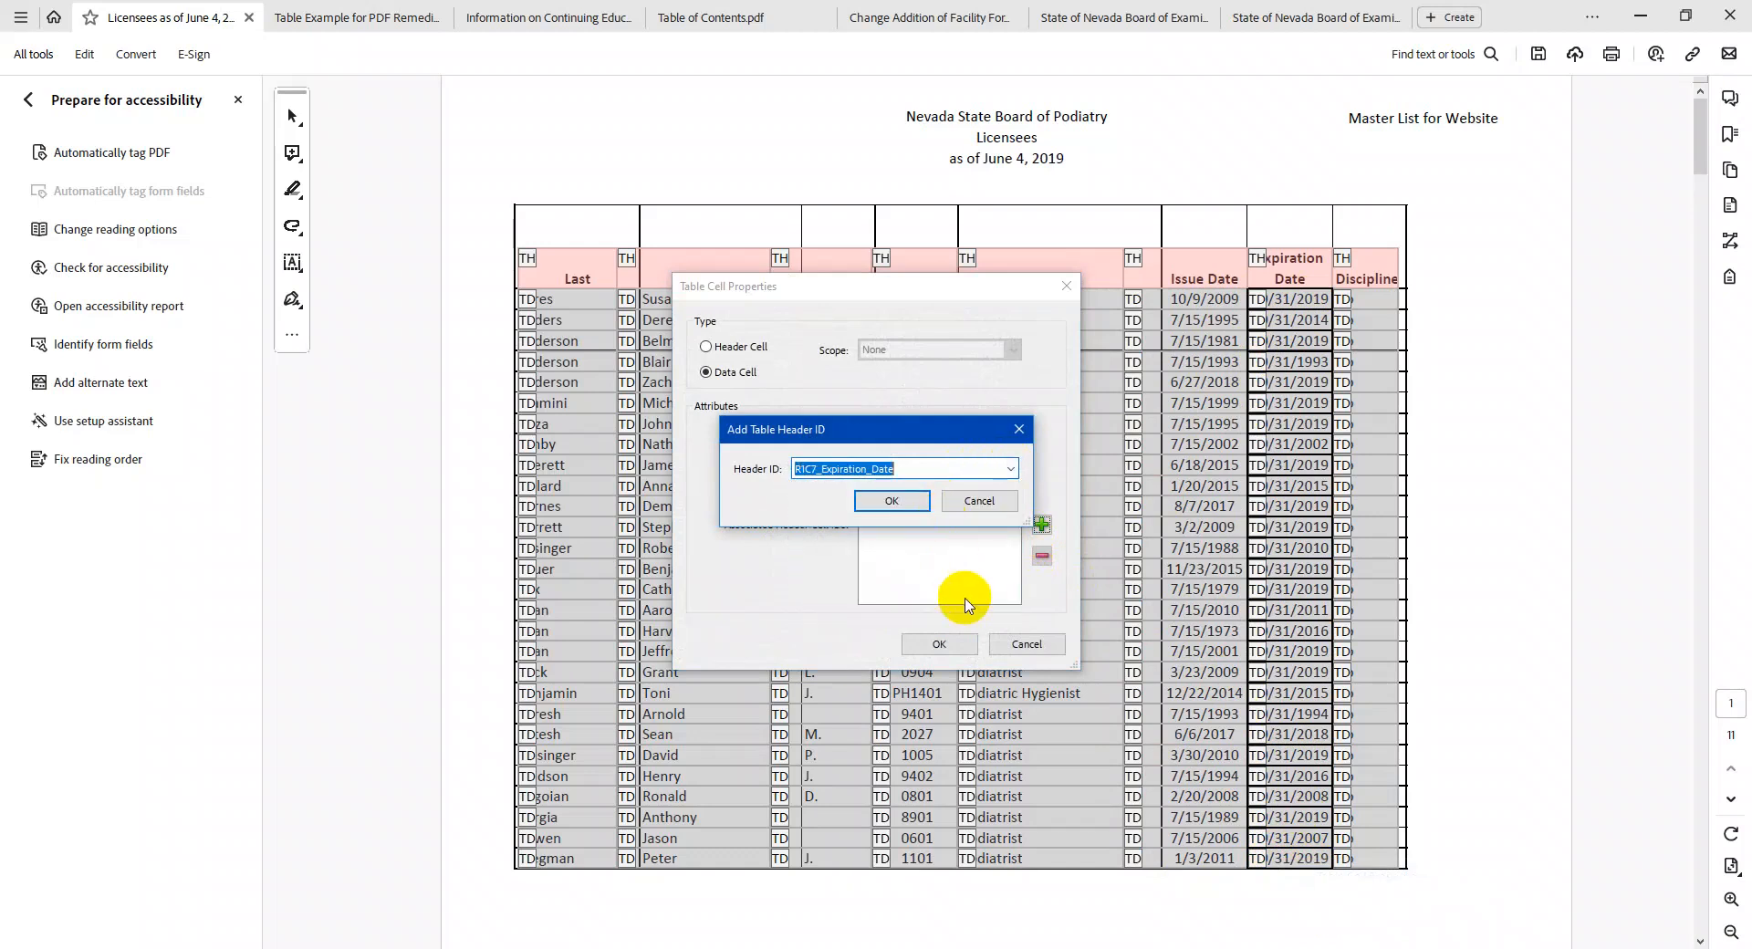
left_click(899, 502)
left_click(939, 644)
Associate all data cells in the Discipline column with the header ID R1C8_Discipline and close the licensee document
left_click_drag(1372, 306, 1349, 855)
right_click(1348, 856)
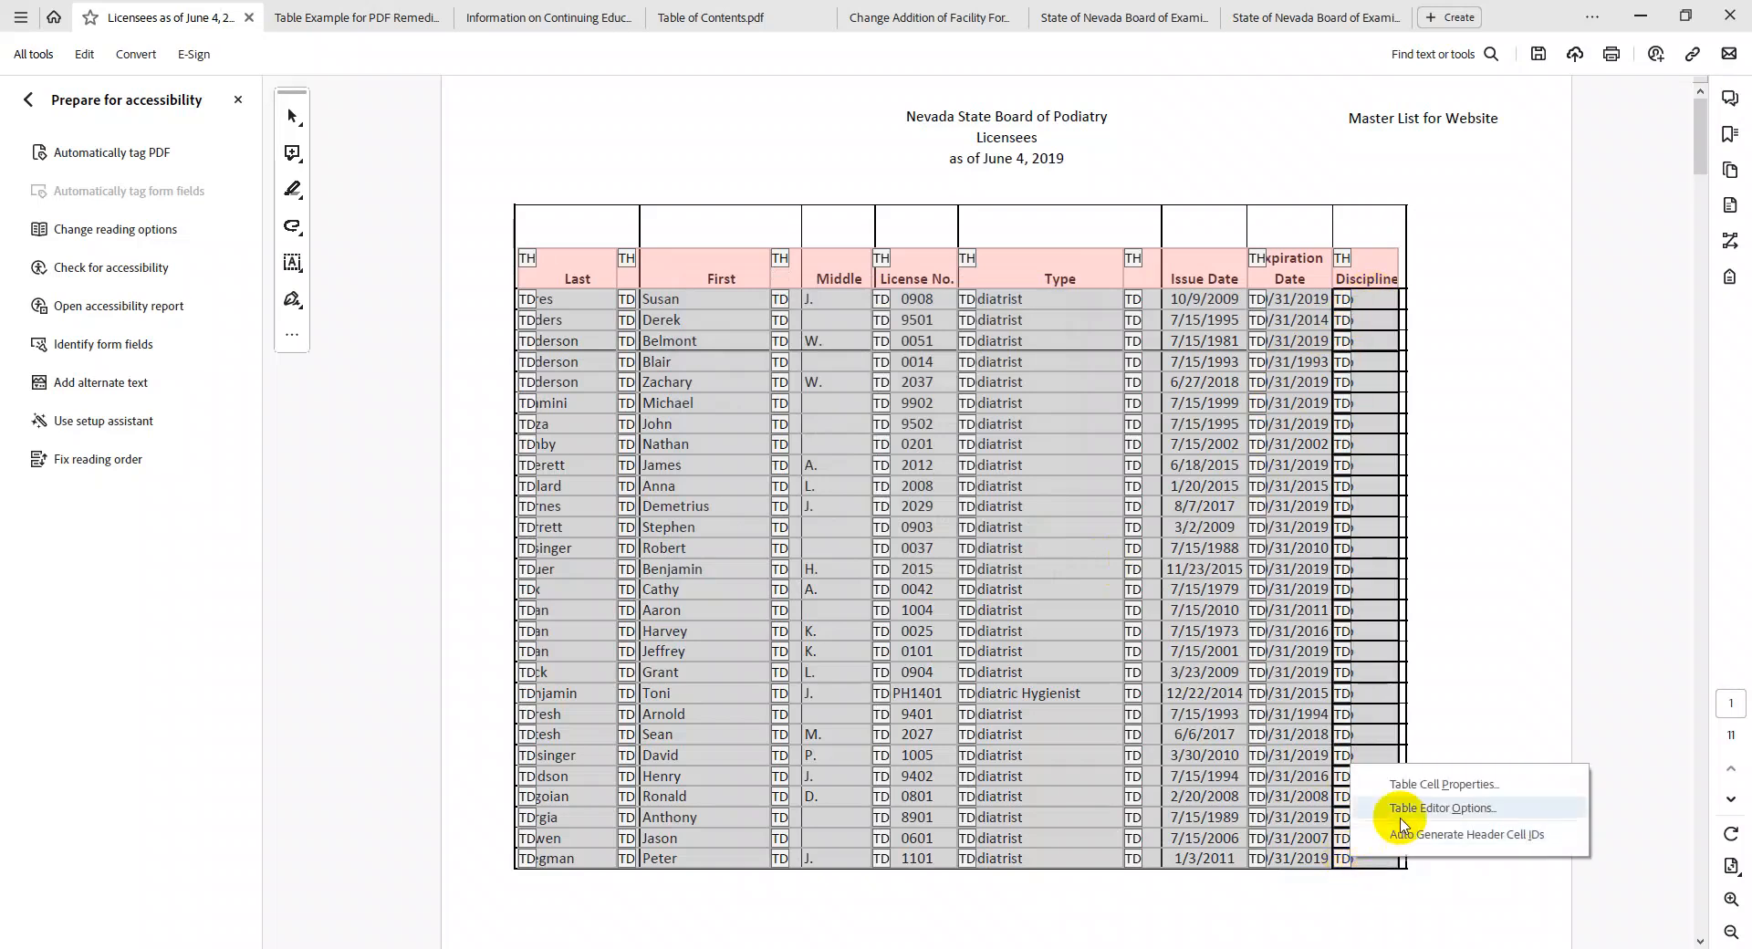
left_click(1437, 783)
left_click(1042, 525)
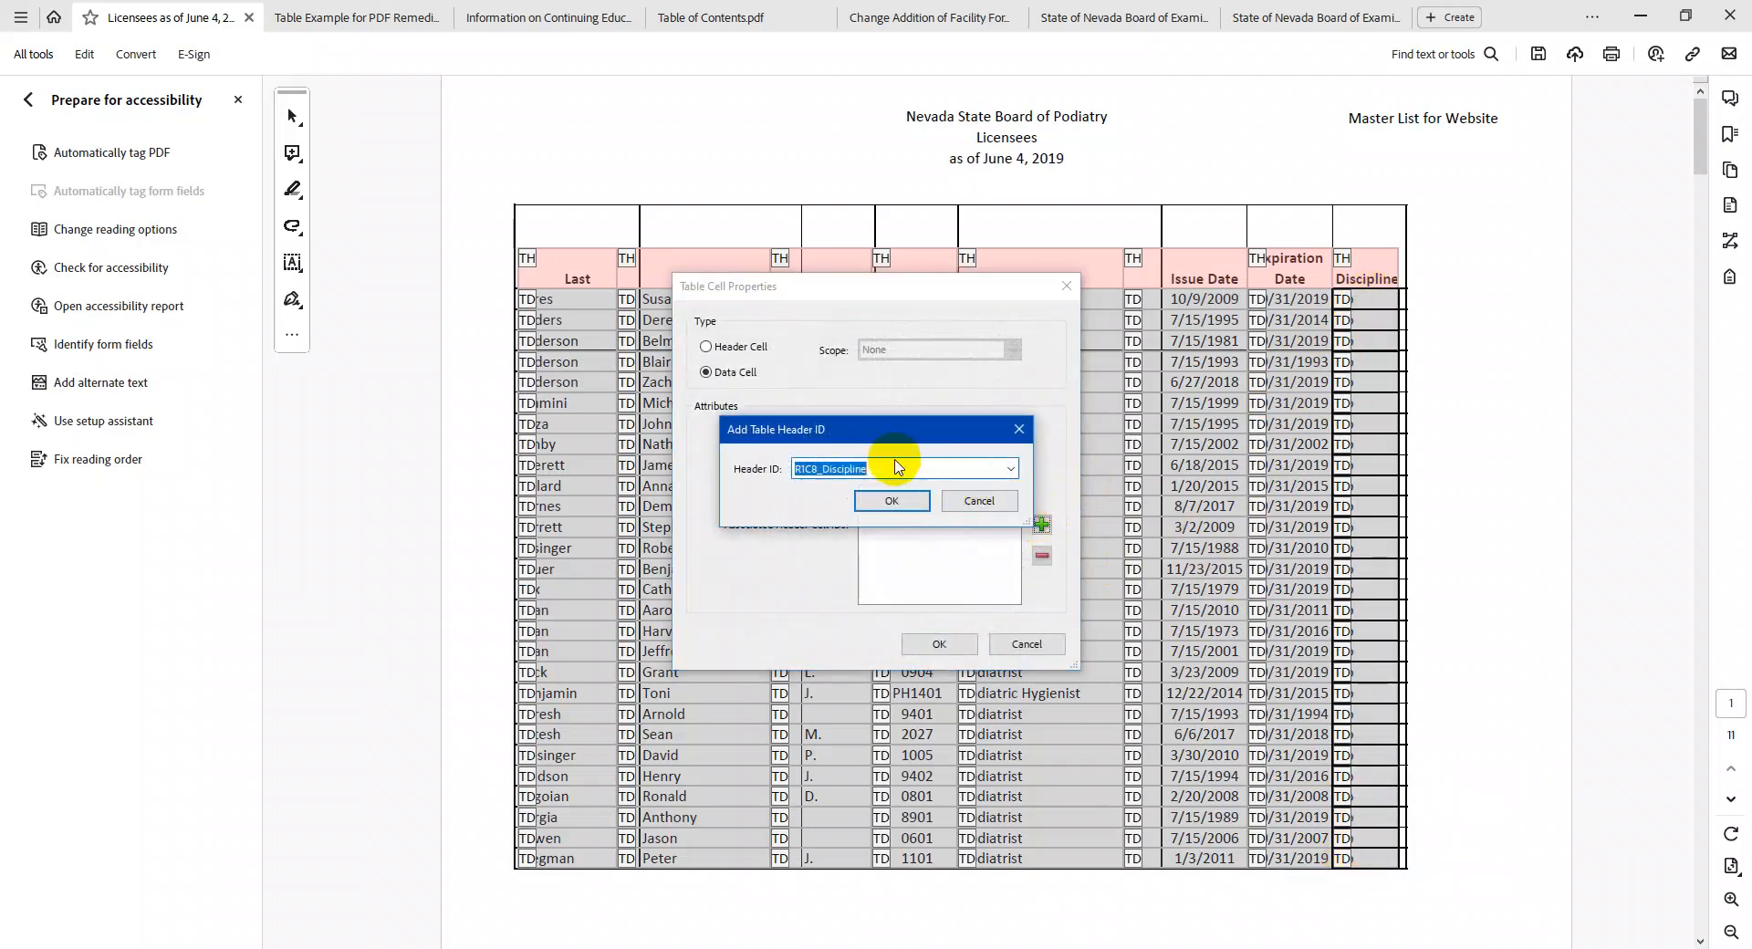
left_click(897, 500)
left_click(945, 650)
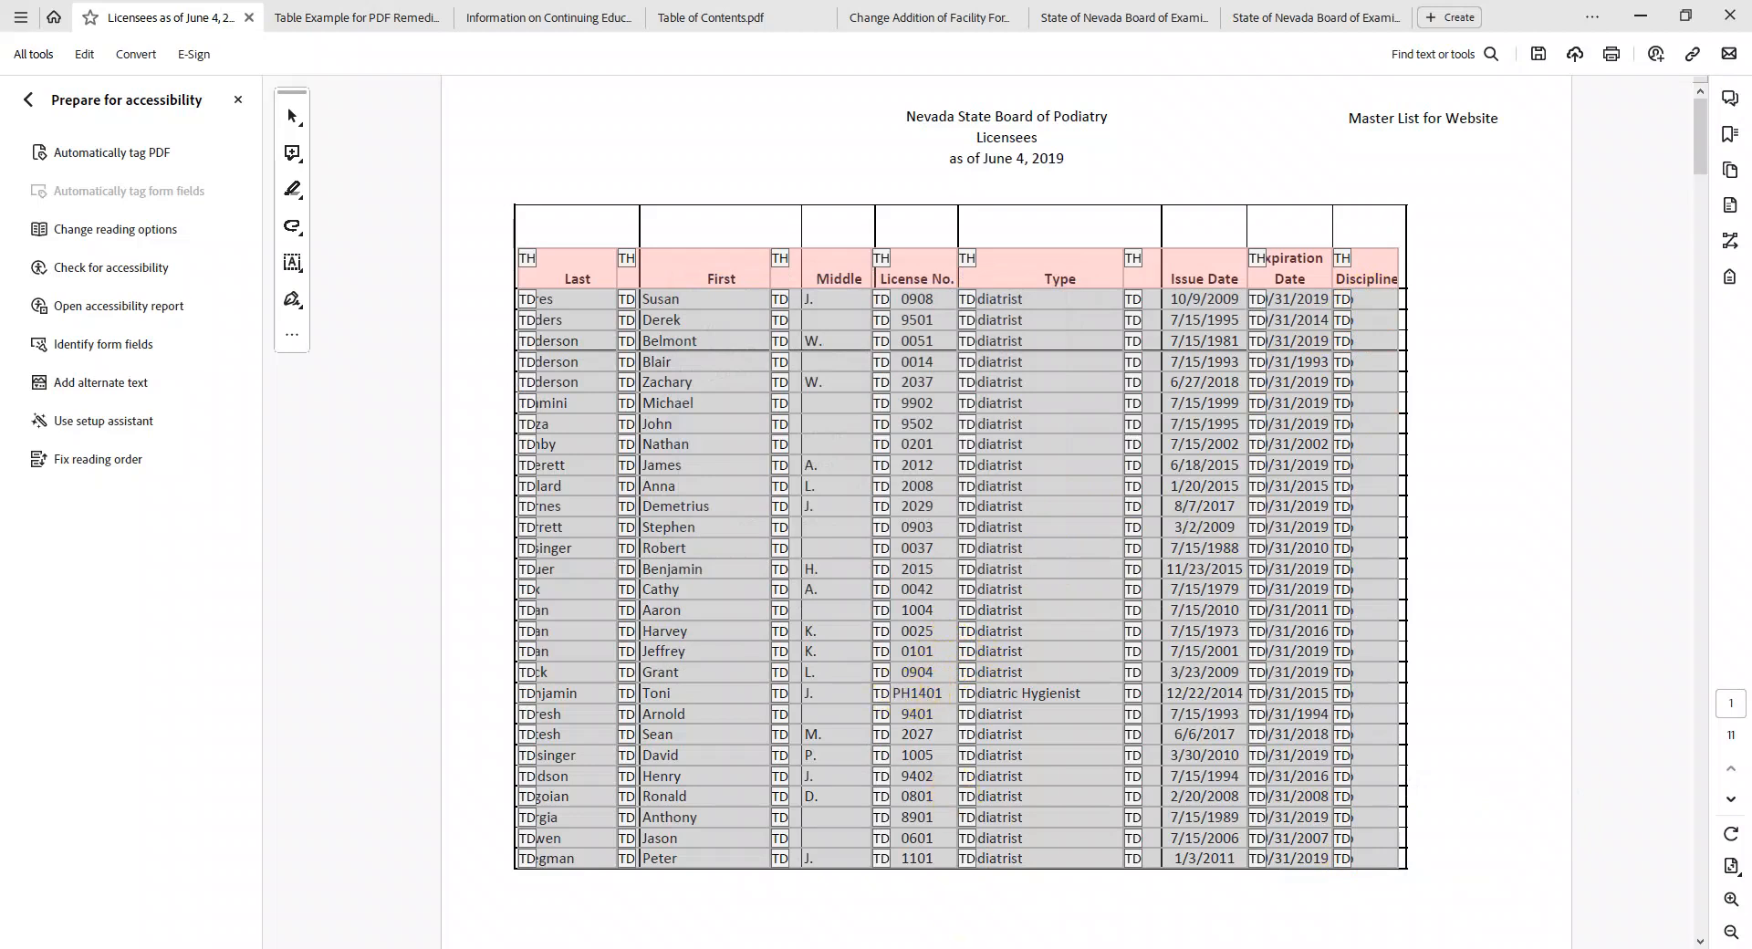
key("ctrl+w")
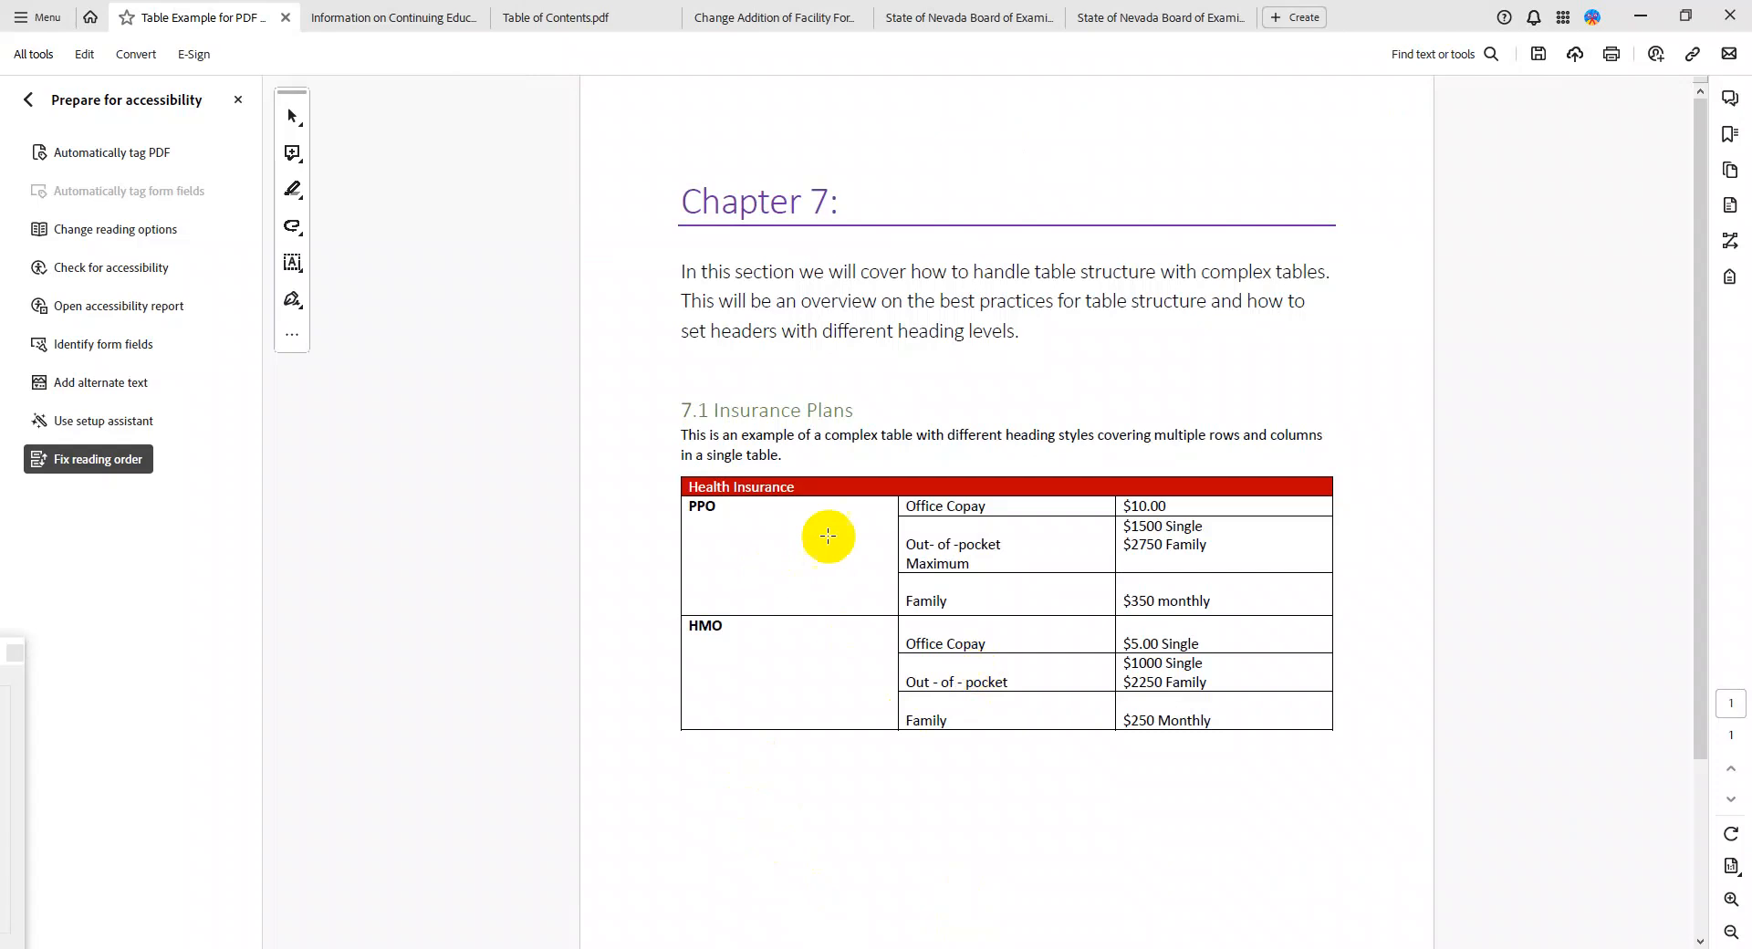
Tag the Health Insurance heading text in the insurance plans table as a cell
double_click(763, 488)
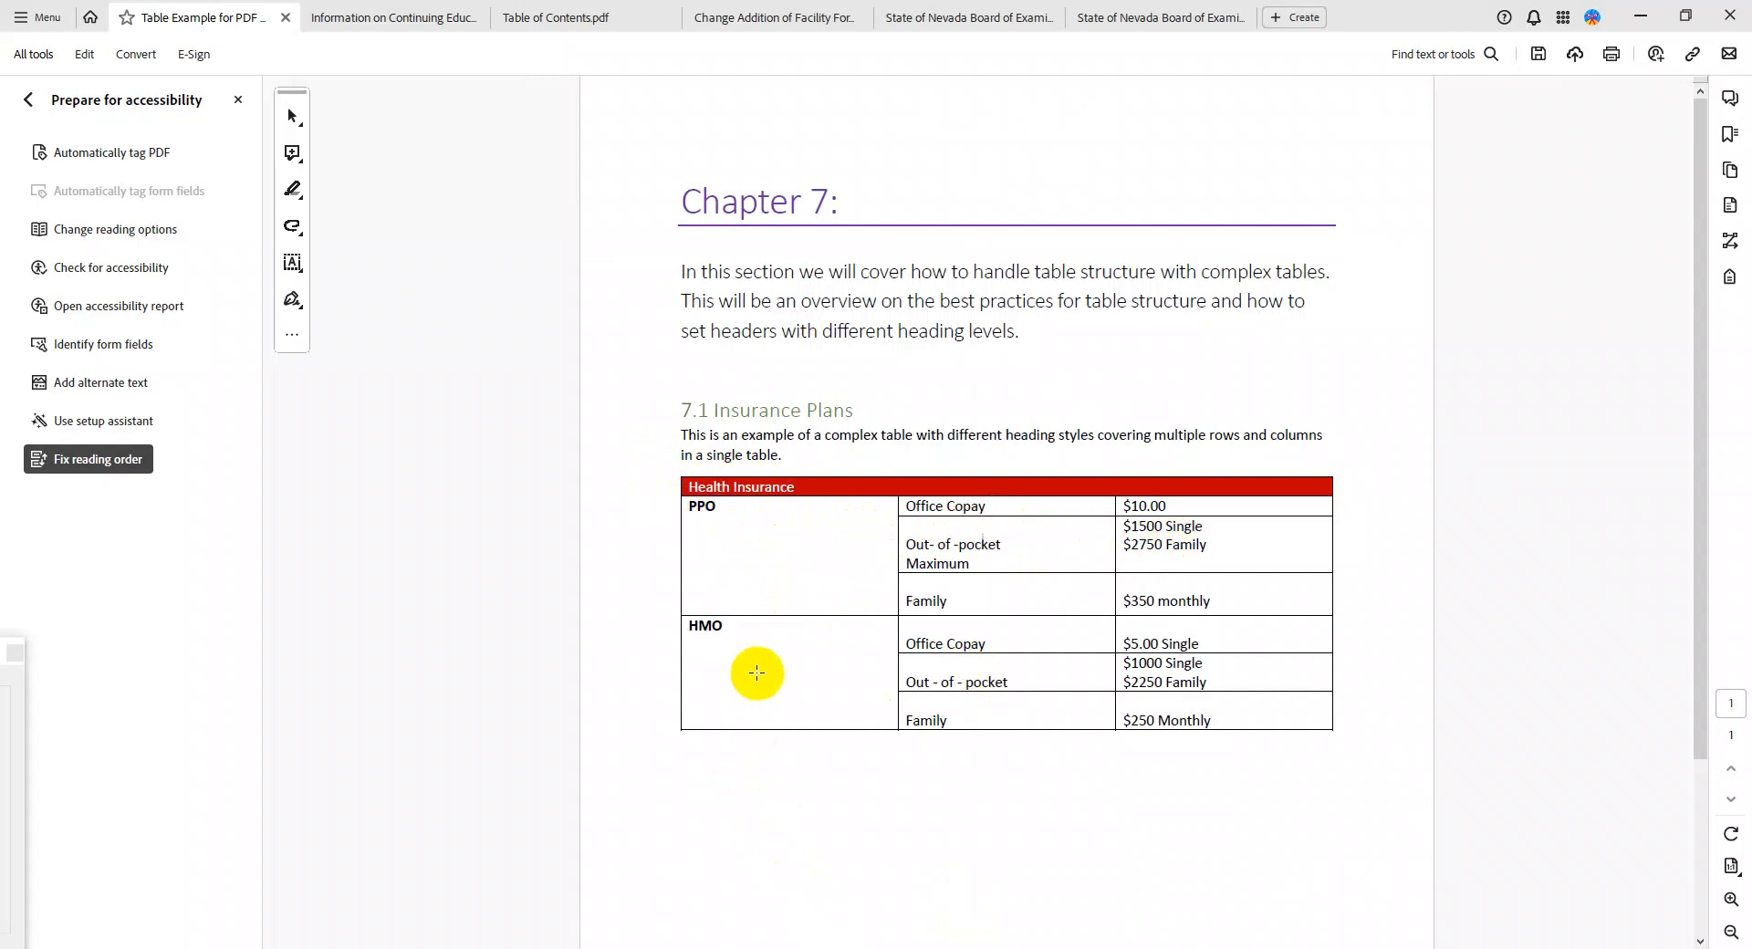
right_click(770, 486)
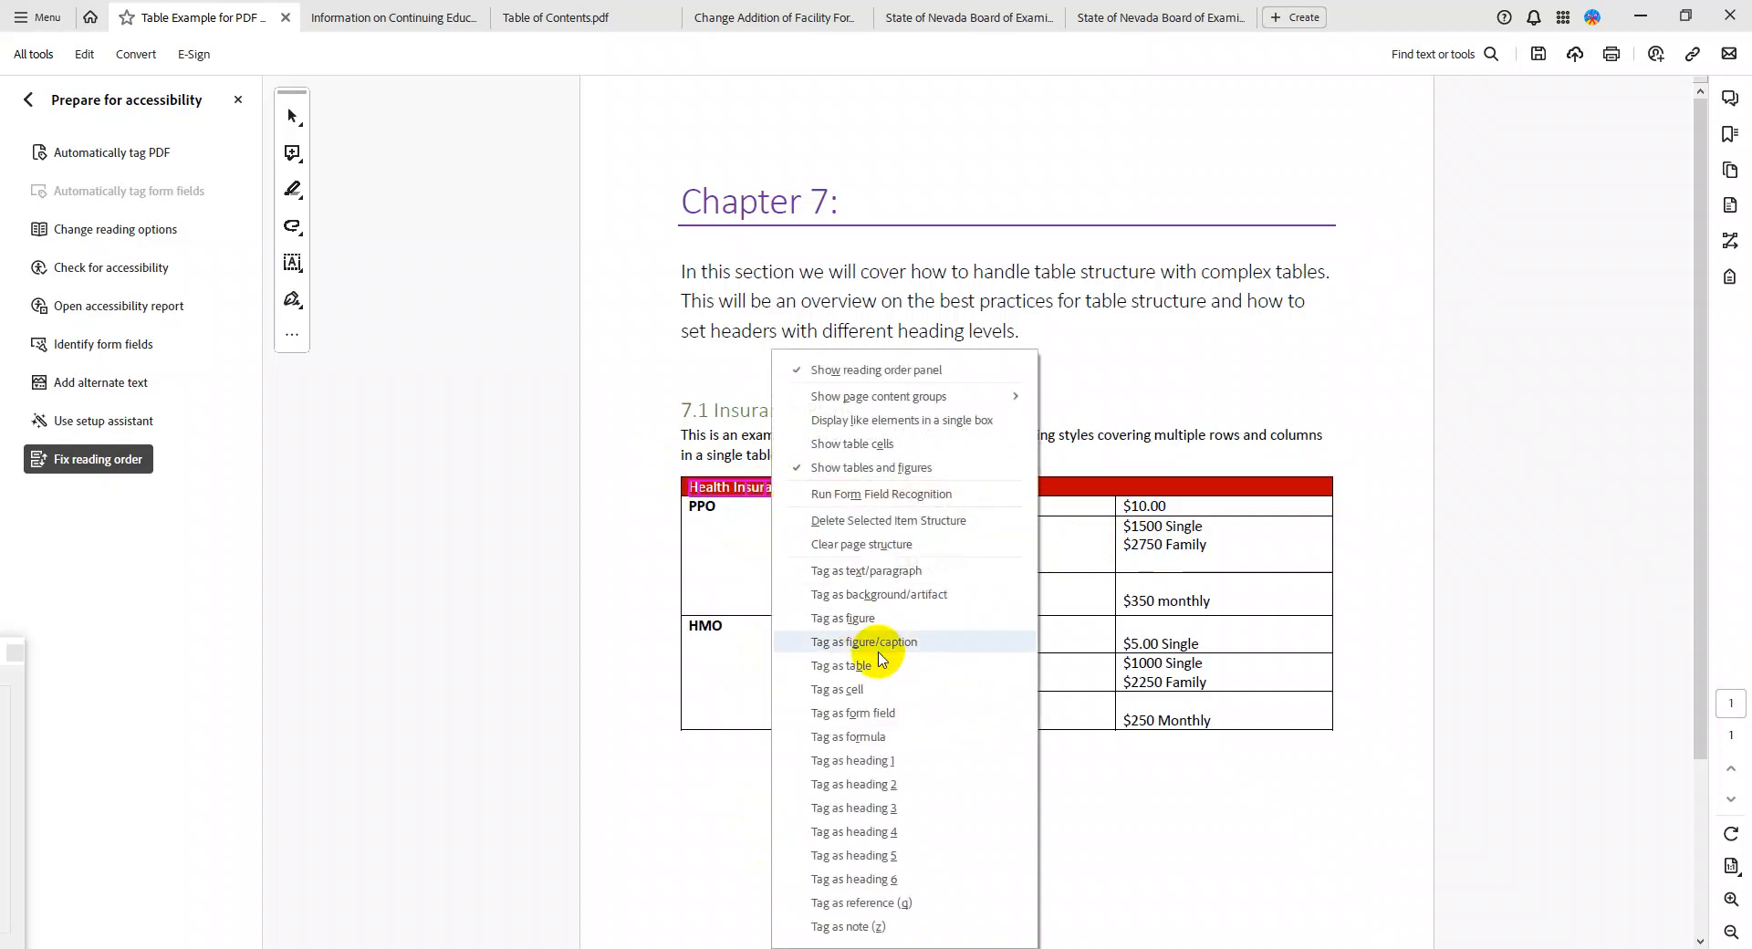
left_click(868, 682)
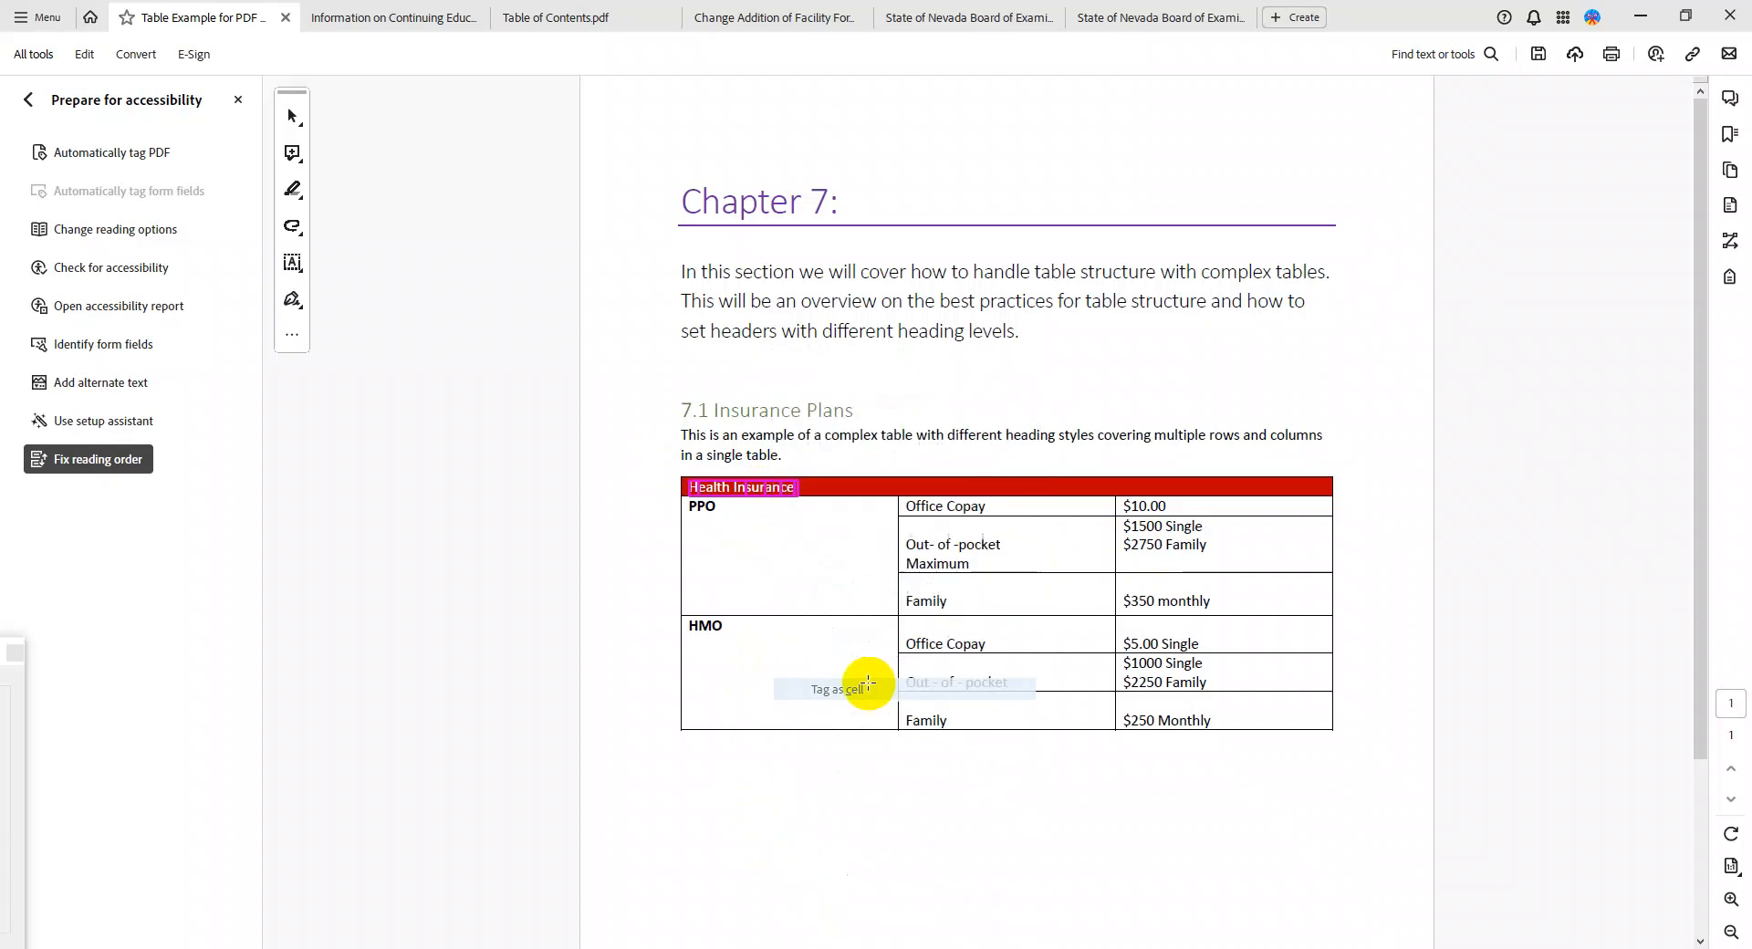
Tag PPO, its Office Copay label and the $10.00 value in the insurance plans table as separate cells
right_click(707, 508)
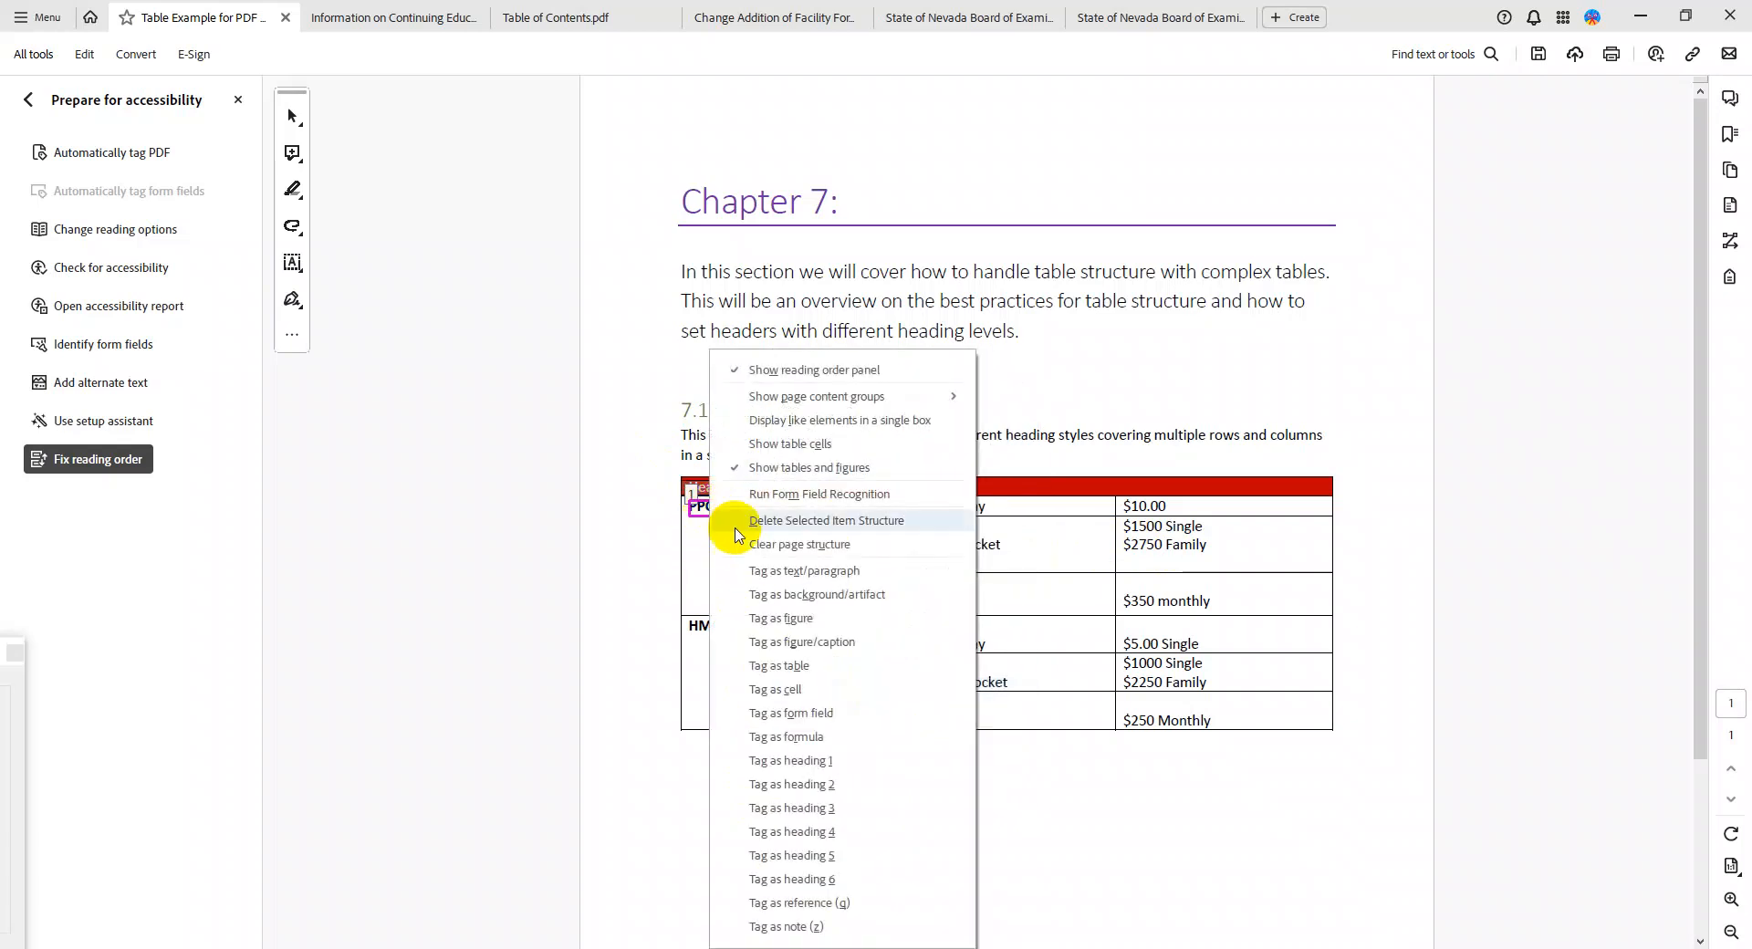
left_click(826, 686)
right_click(958, 508)
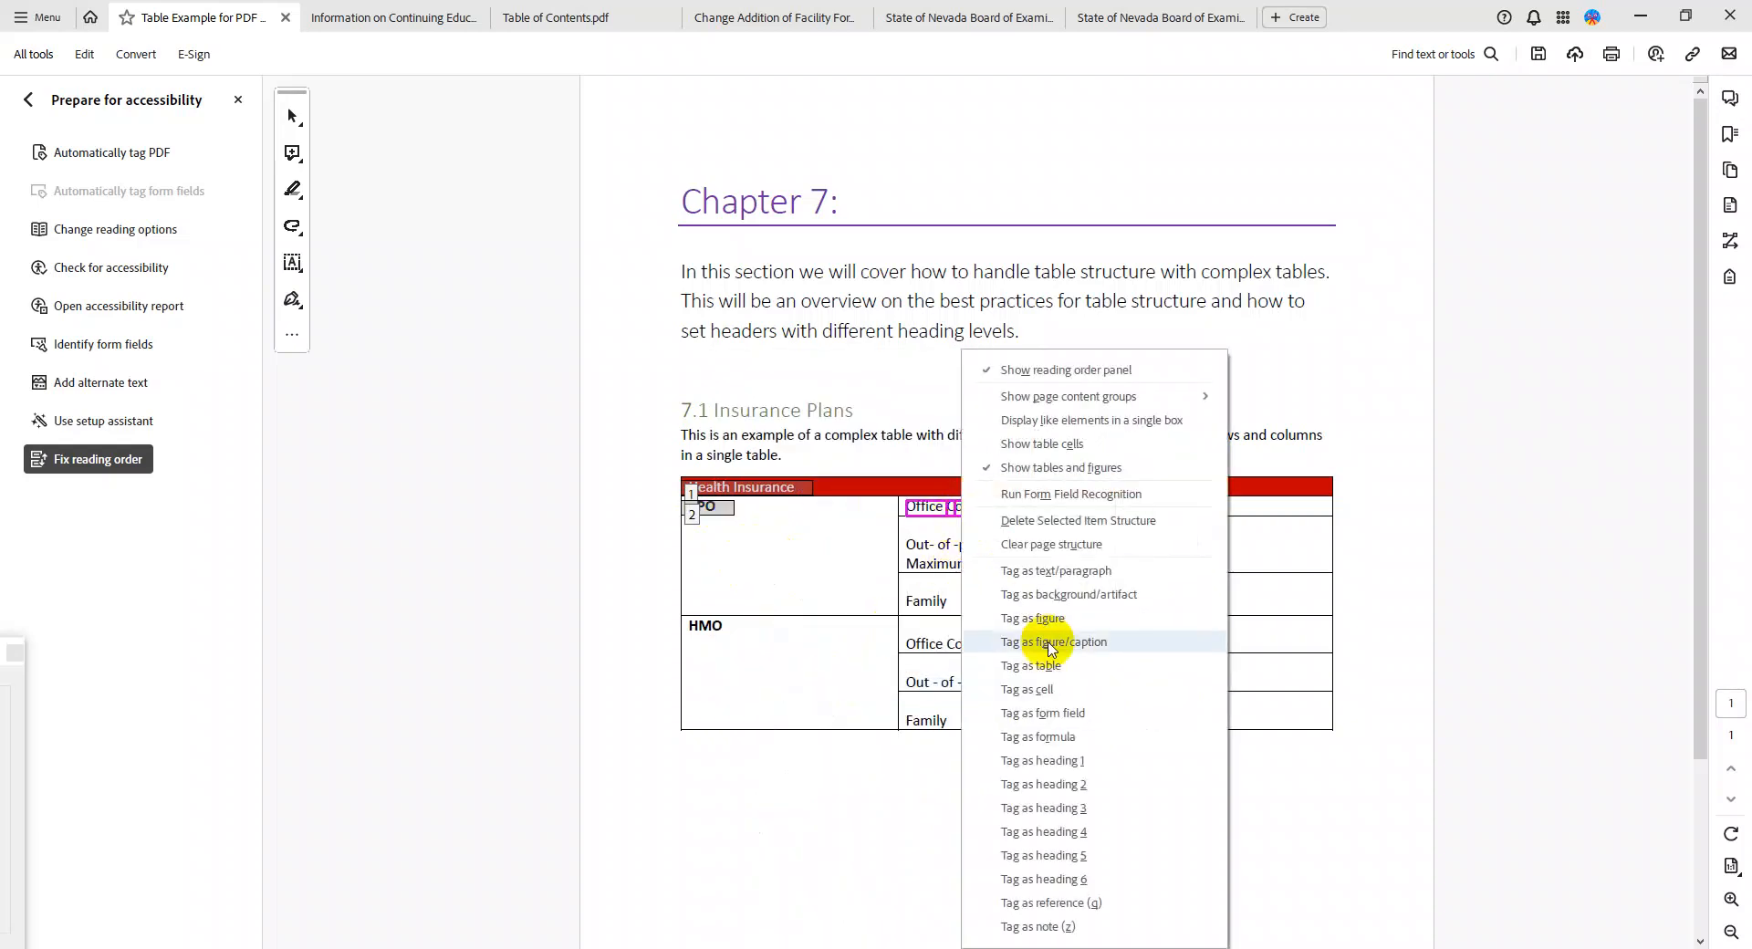
left_click(1055, 677)
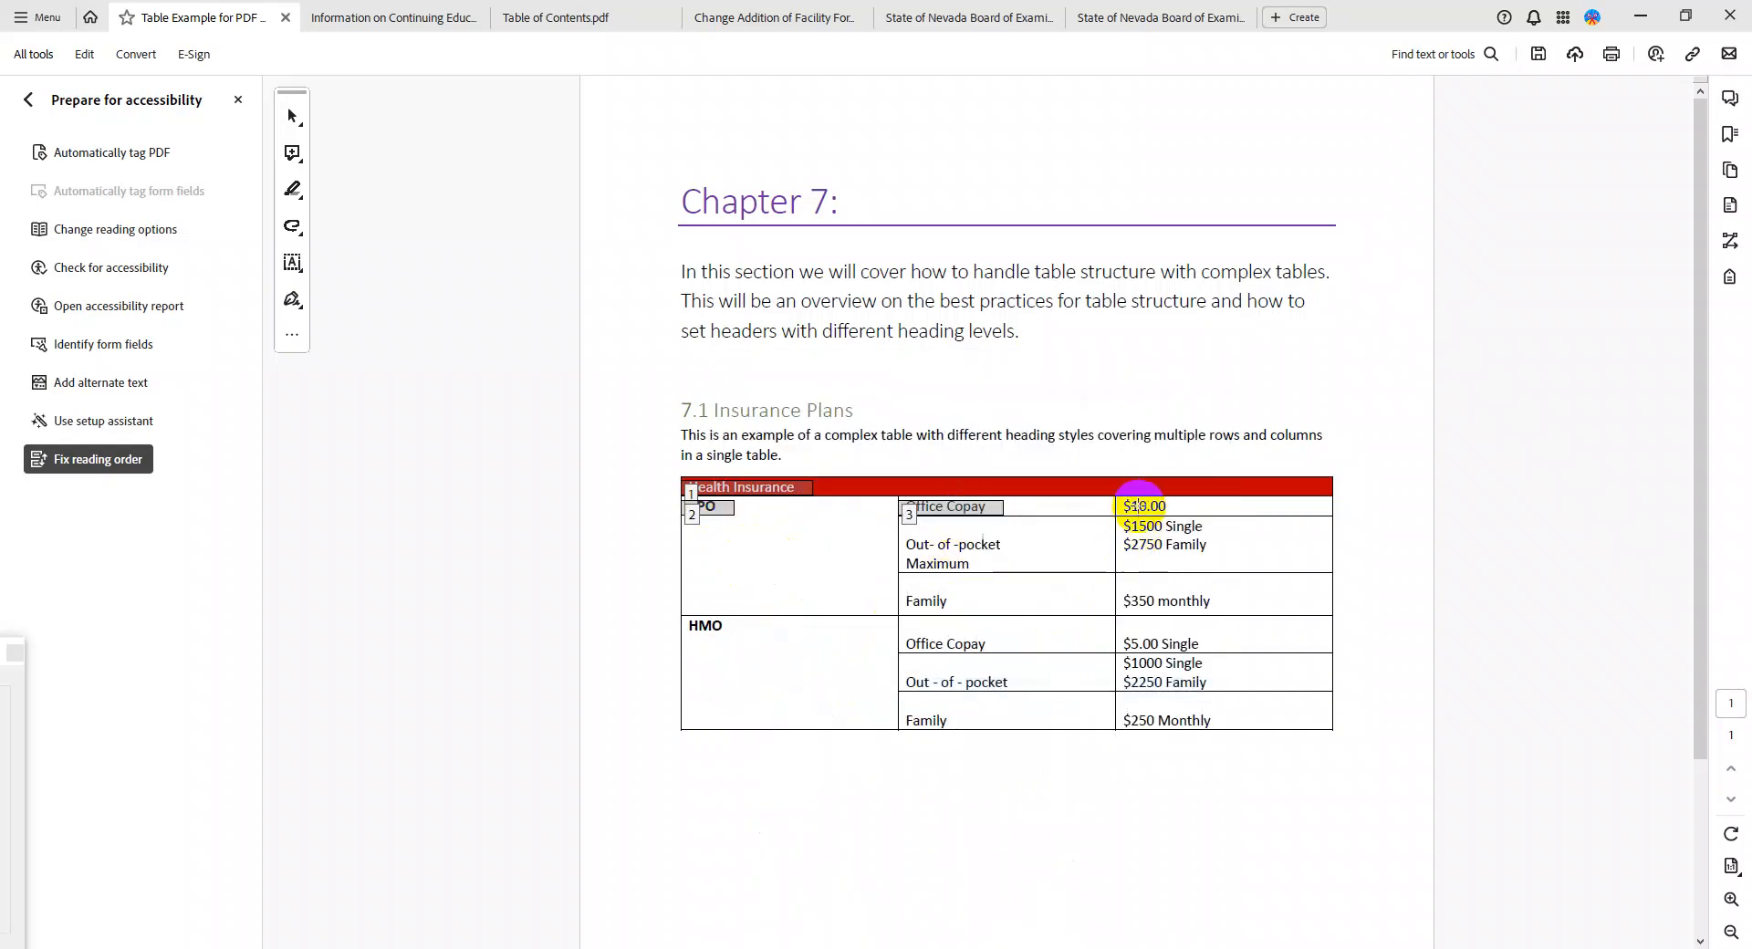
right_click(1136, 506)
left_click(1213, 687)
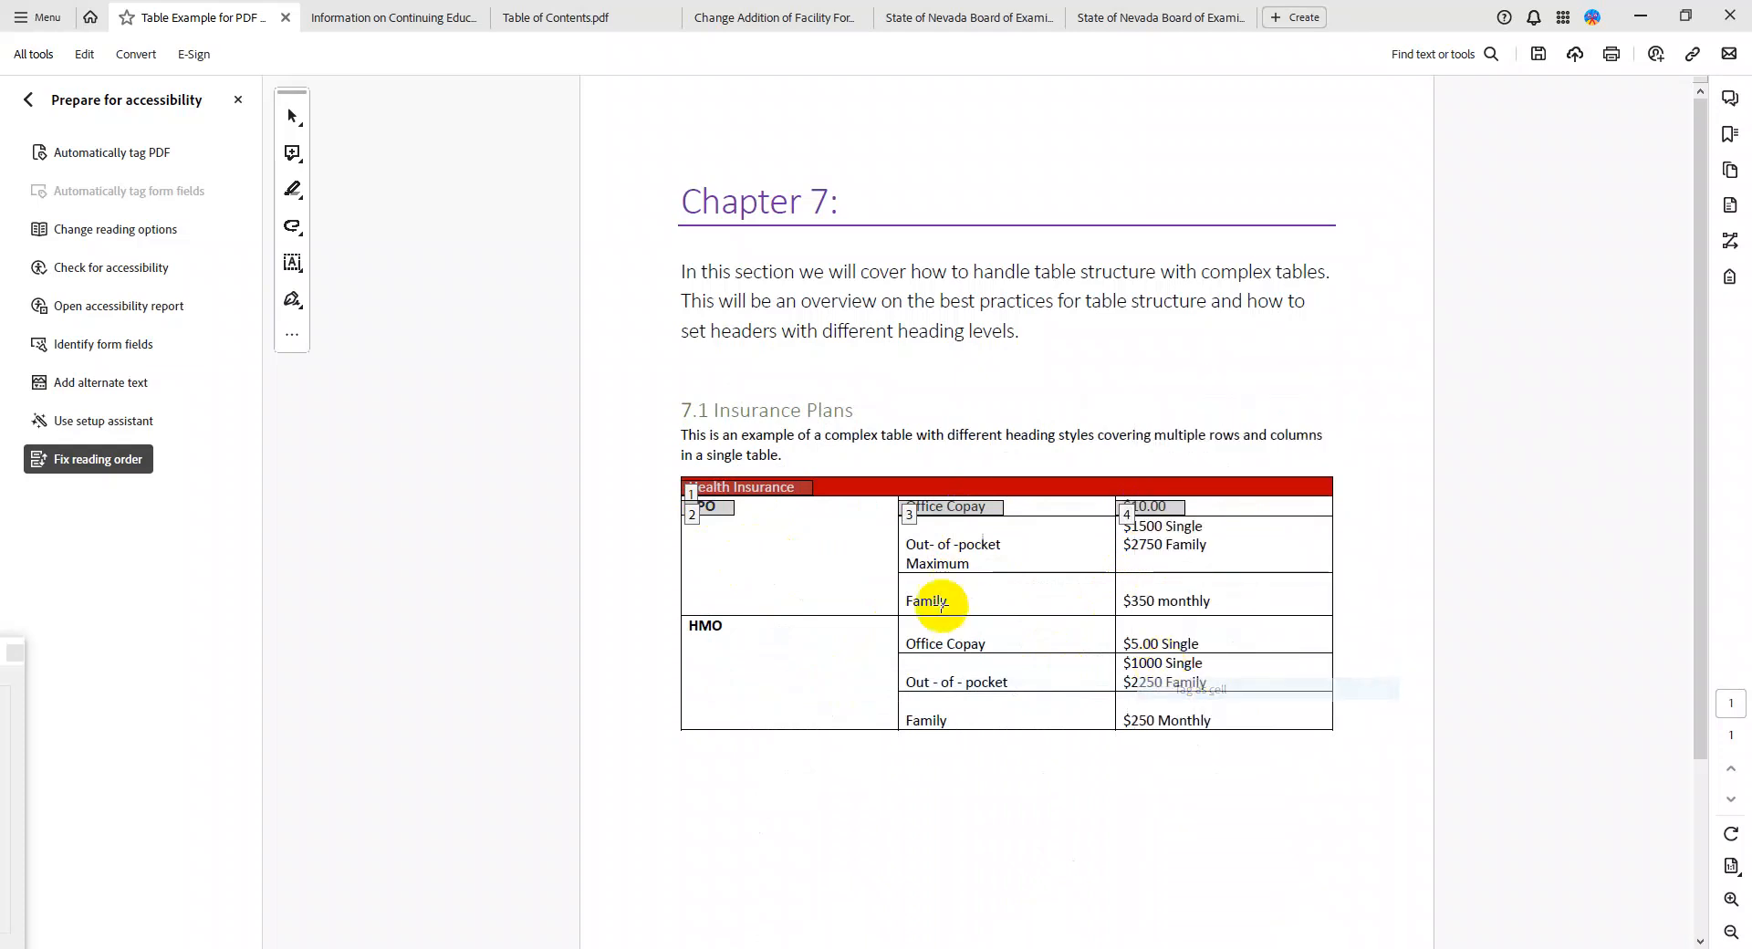
Tag the PPO Out-of-pocket Maximum label and its $1500 Single / $2750 Family value as separate cells
left_click_drag(1009, 531, 897, 576)
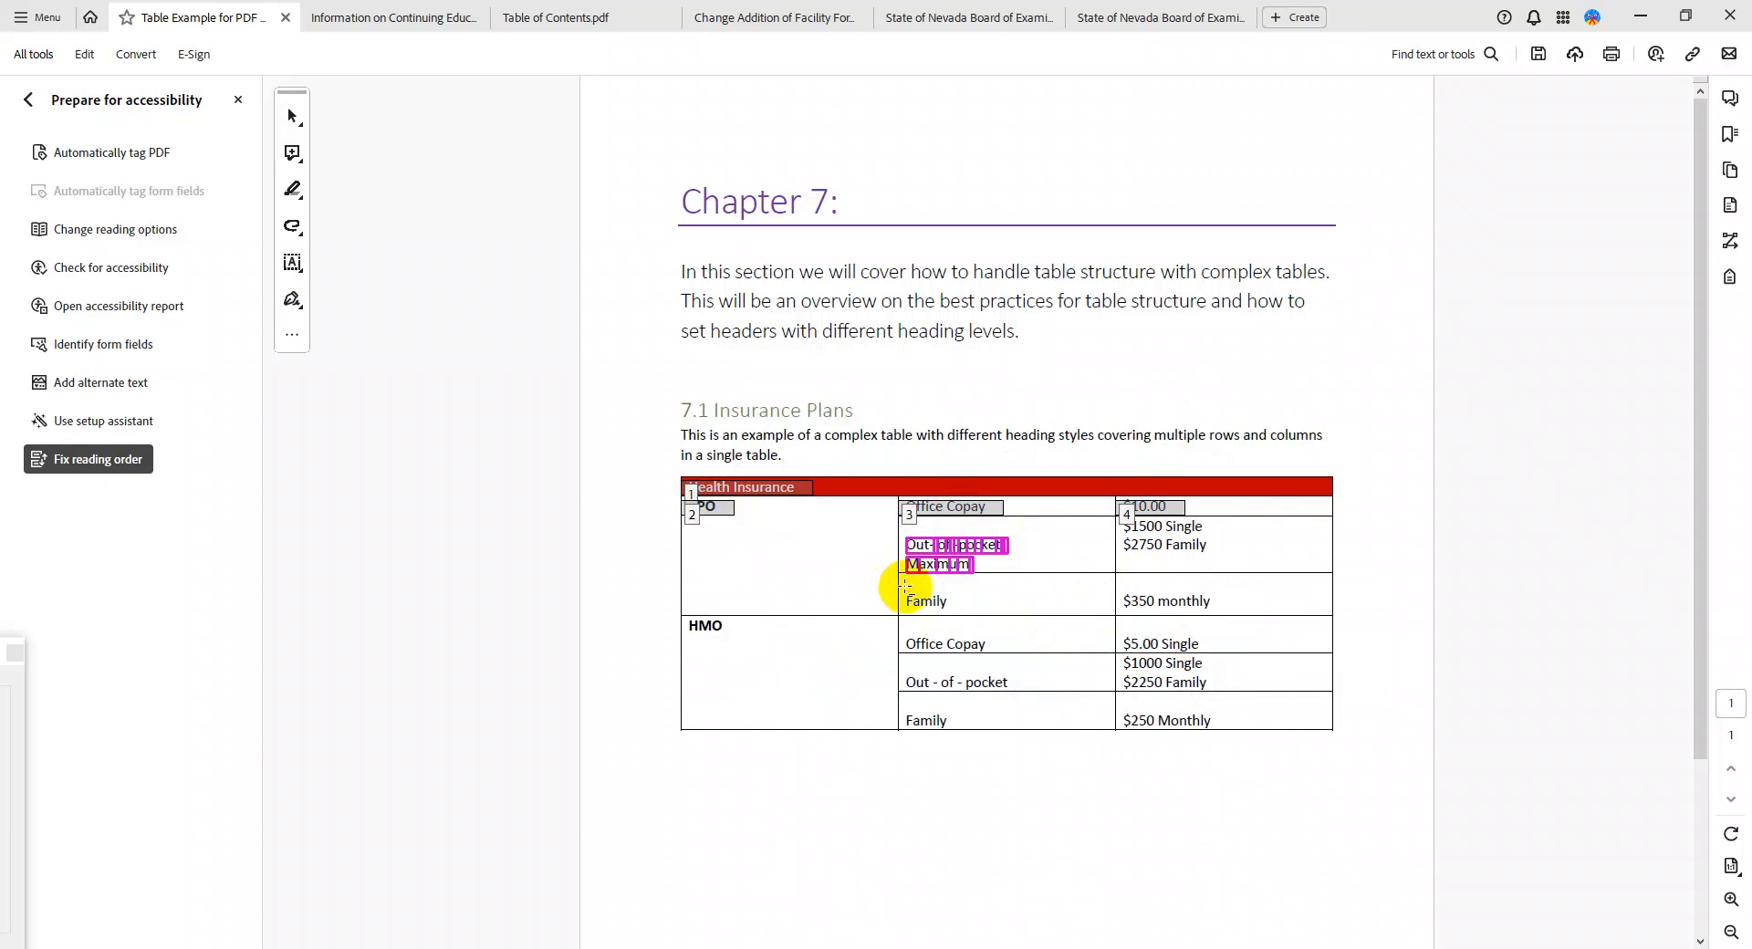
right_click(969, 571)
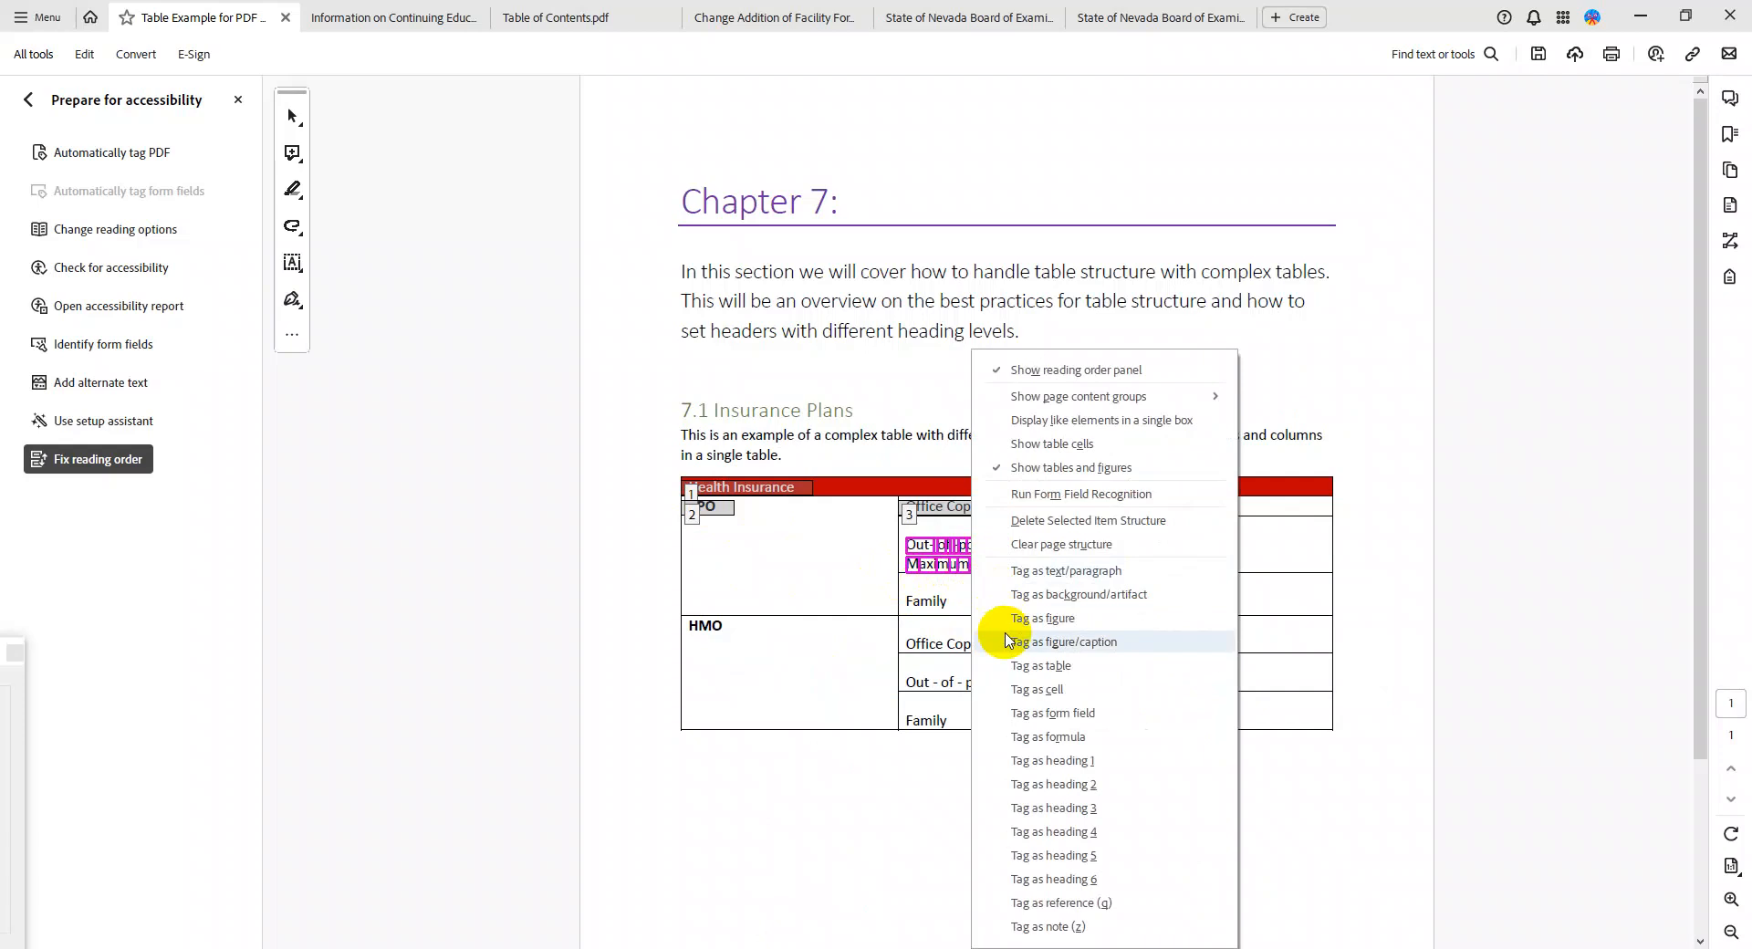
left_click(1054, 688)
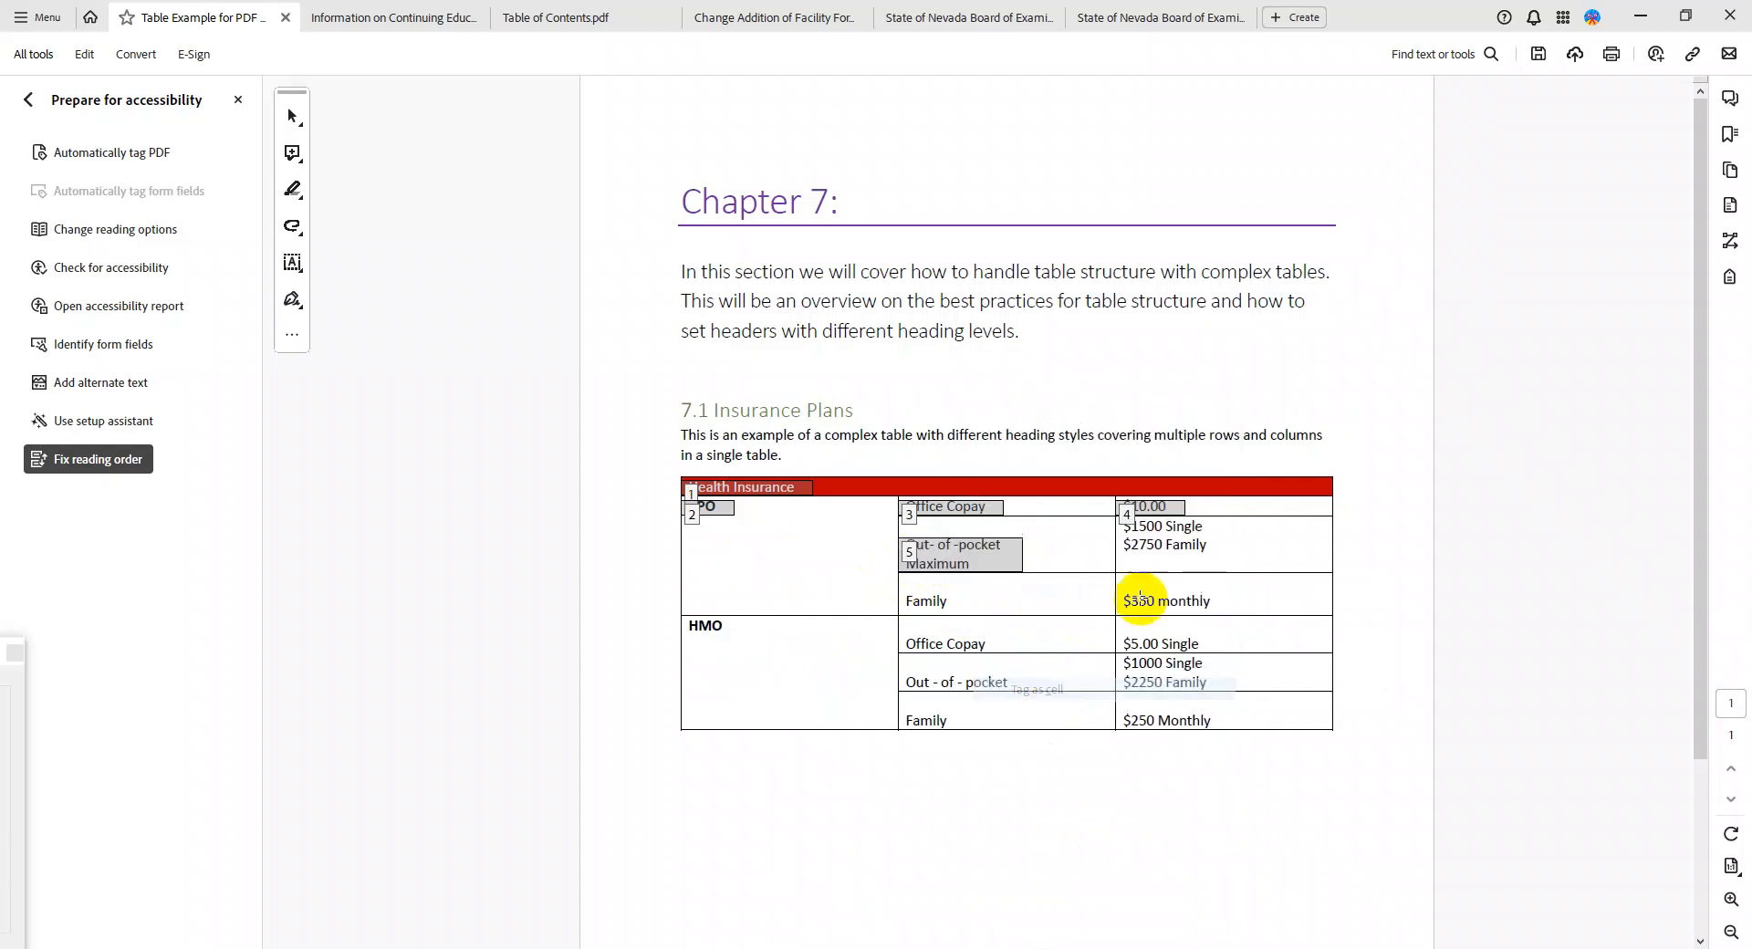
left_click_drag(1122, 518, 1213, 556)
right_click(1161, 538)
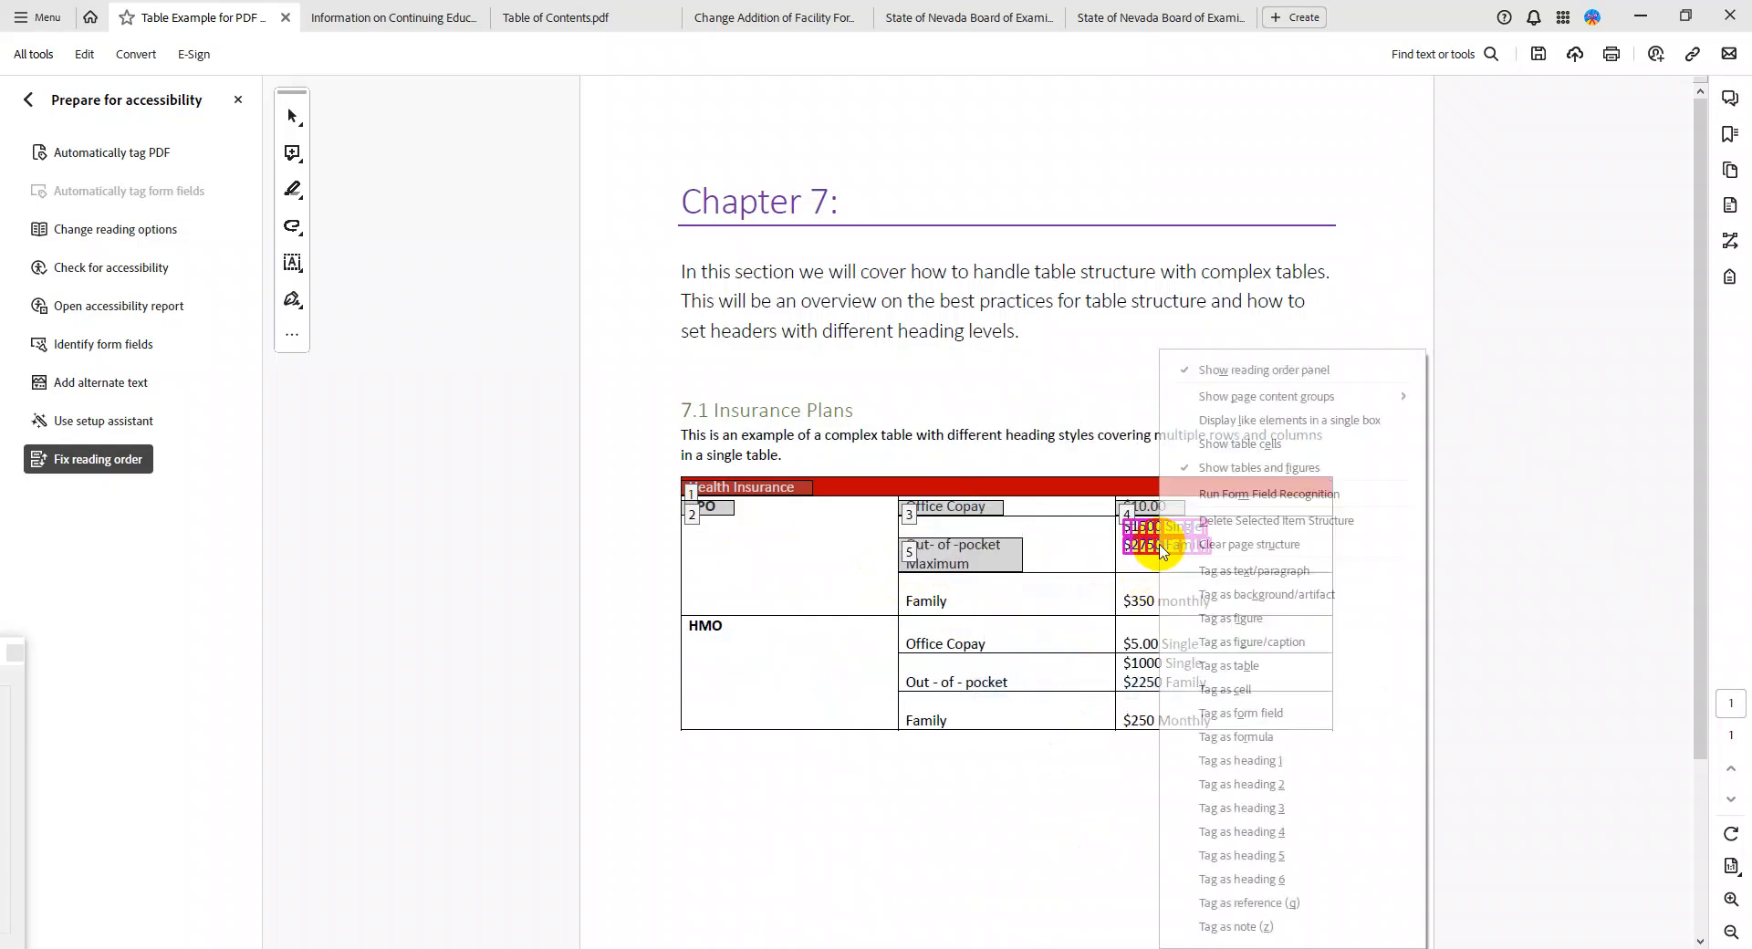
left_click(1195, 686)
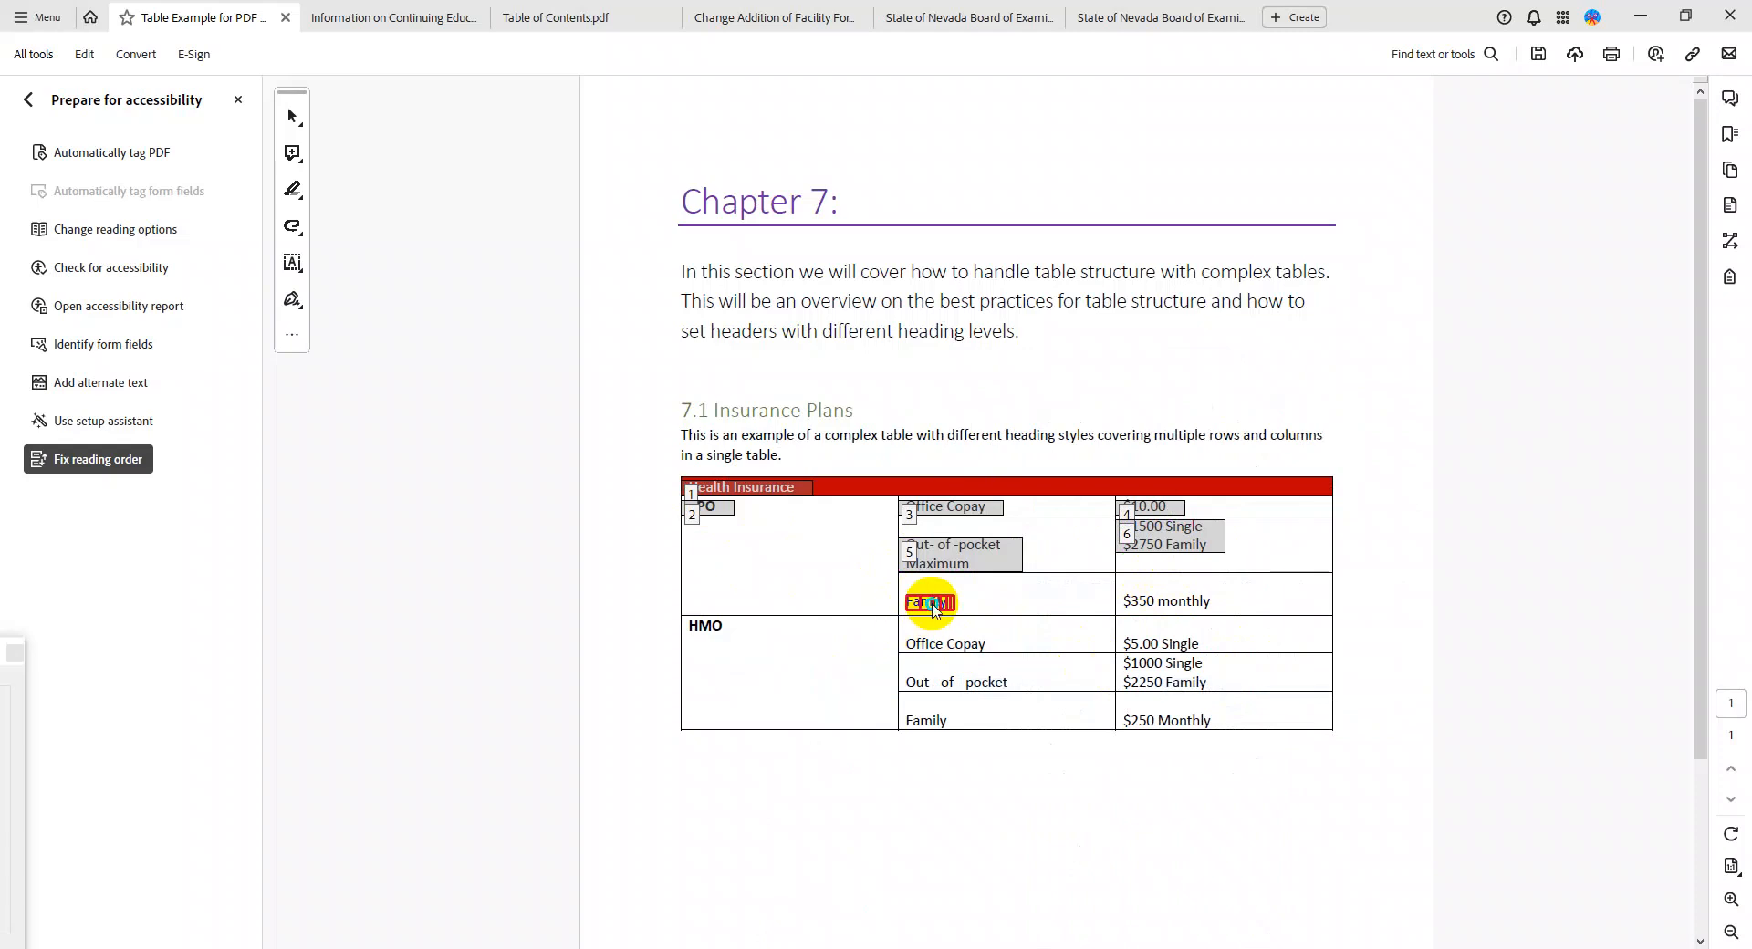
Tag the PPO Family label and its $350 monthly value as separate cells
right_click(932, 609)
left_click(1039, 367)
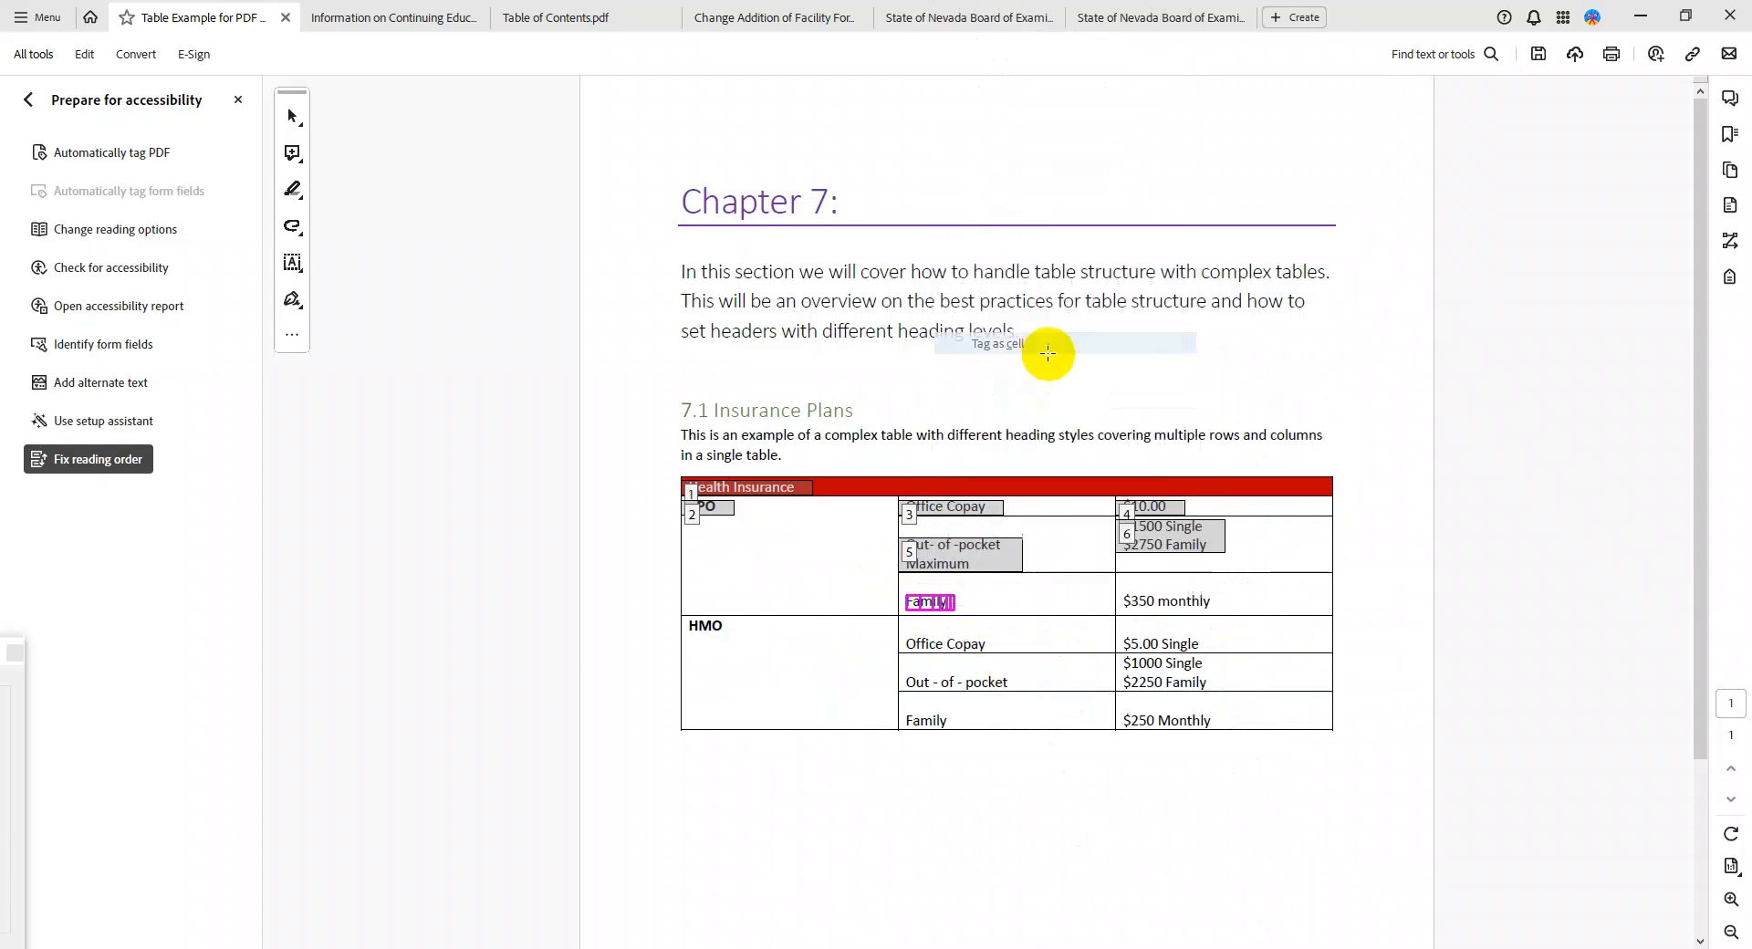
right_click(1151, 600)
left_click(1201, 362)
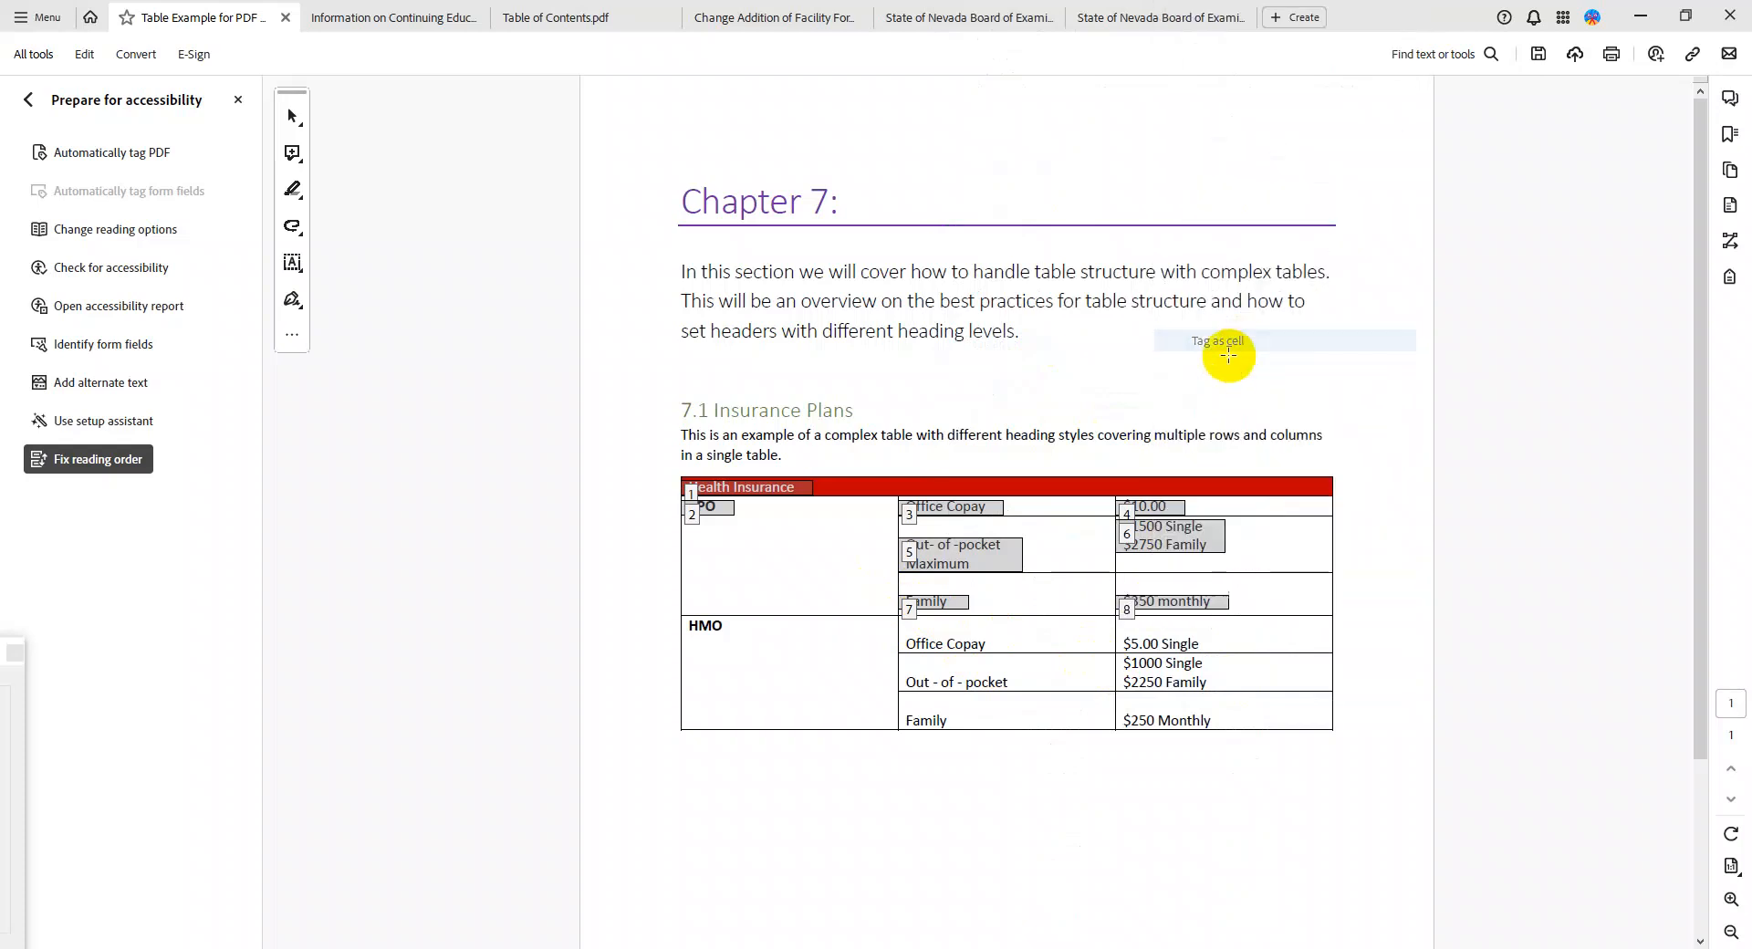
Tag HMO, its Office Copay label and the $5.00 Single value as separate cells
left_click_drag(687, 619, 741, 633)
right_click(708, 626)
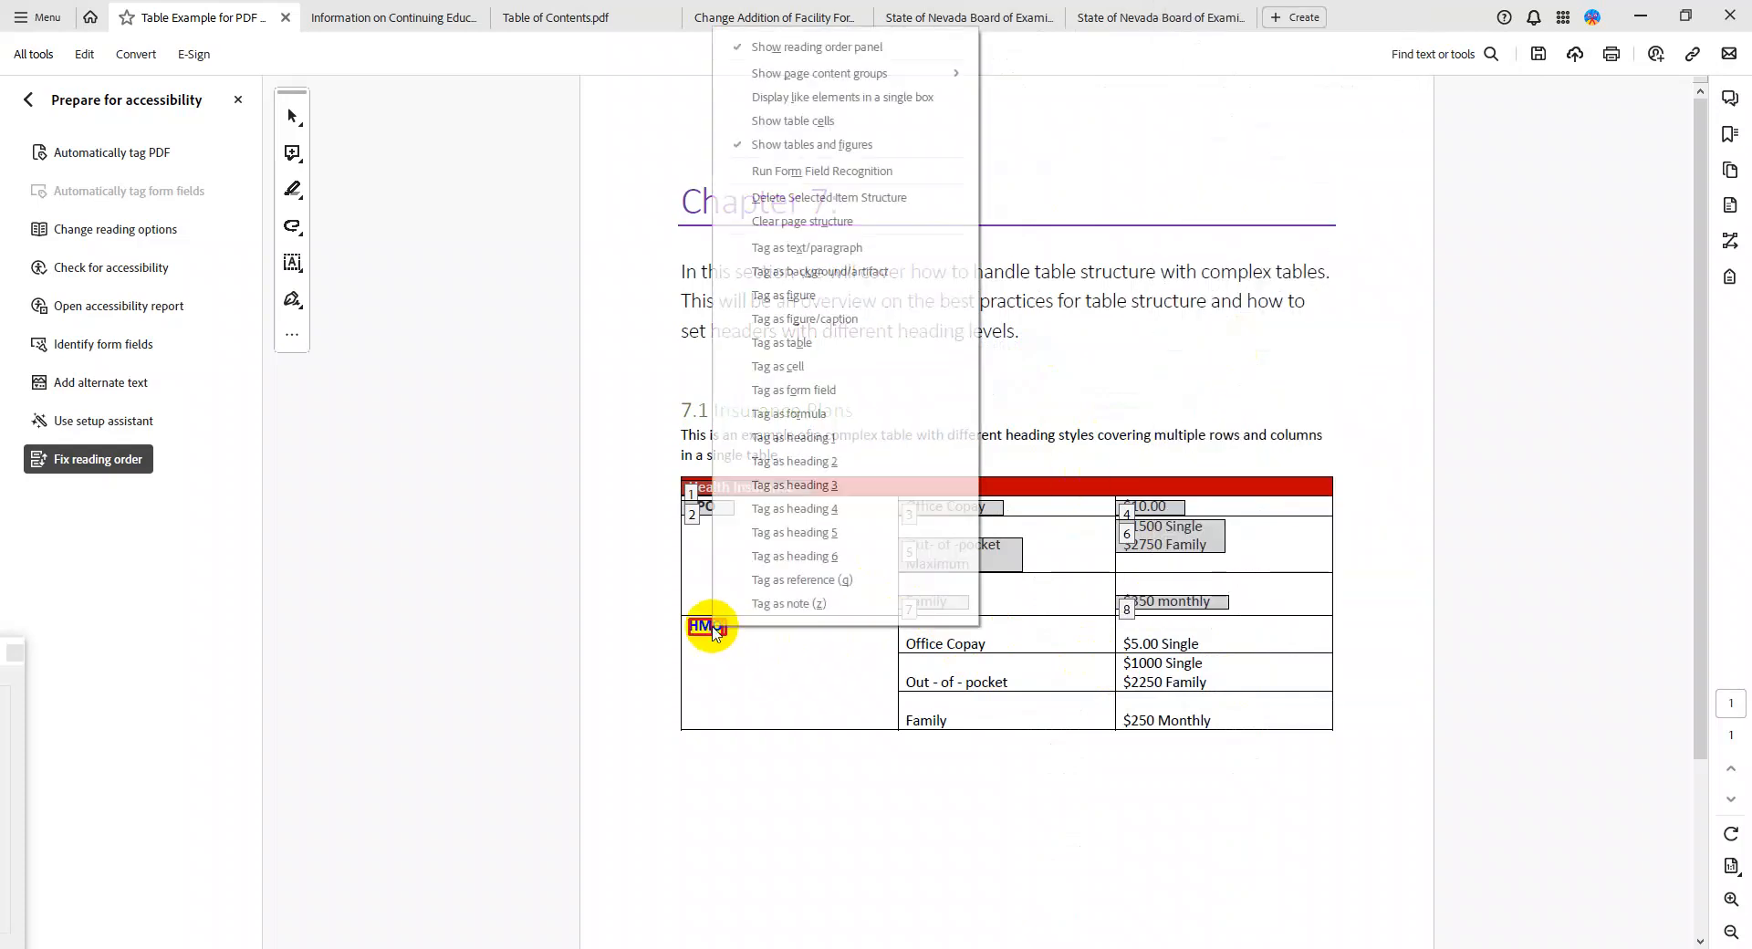
left_click(839, 367)
right_click(921, 650)
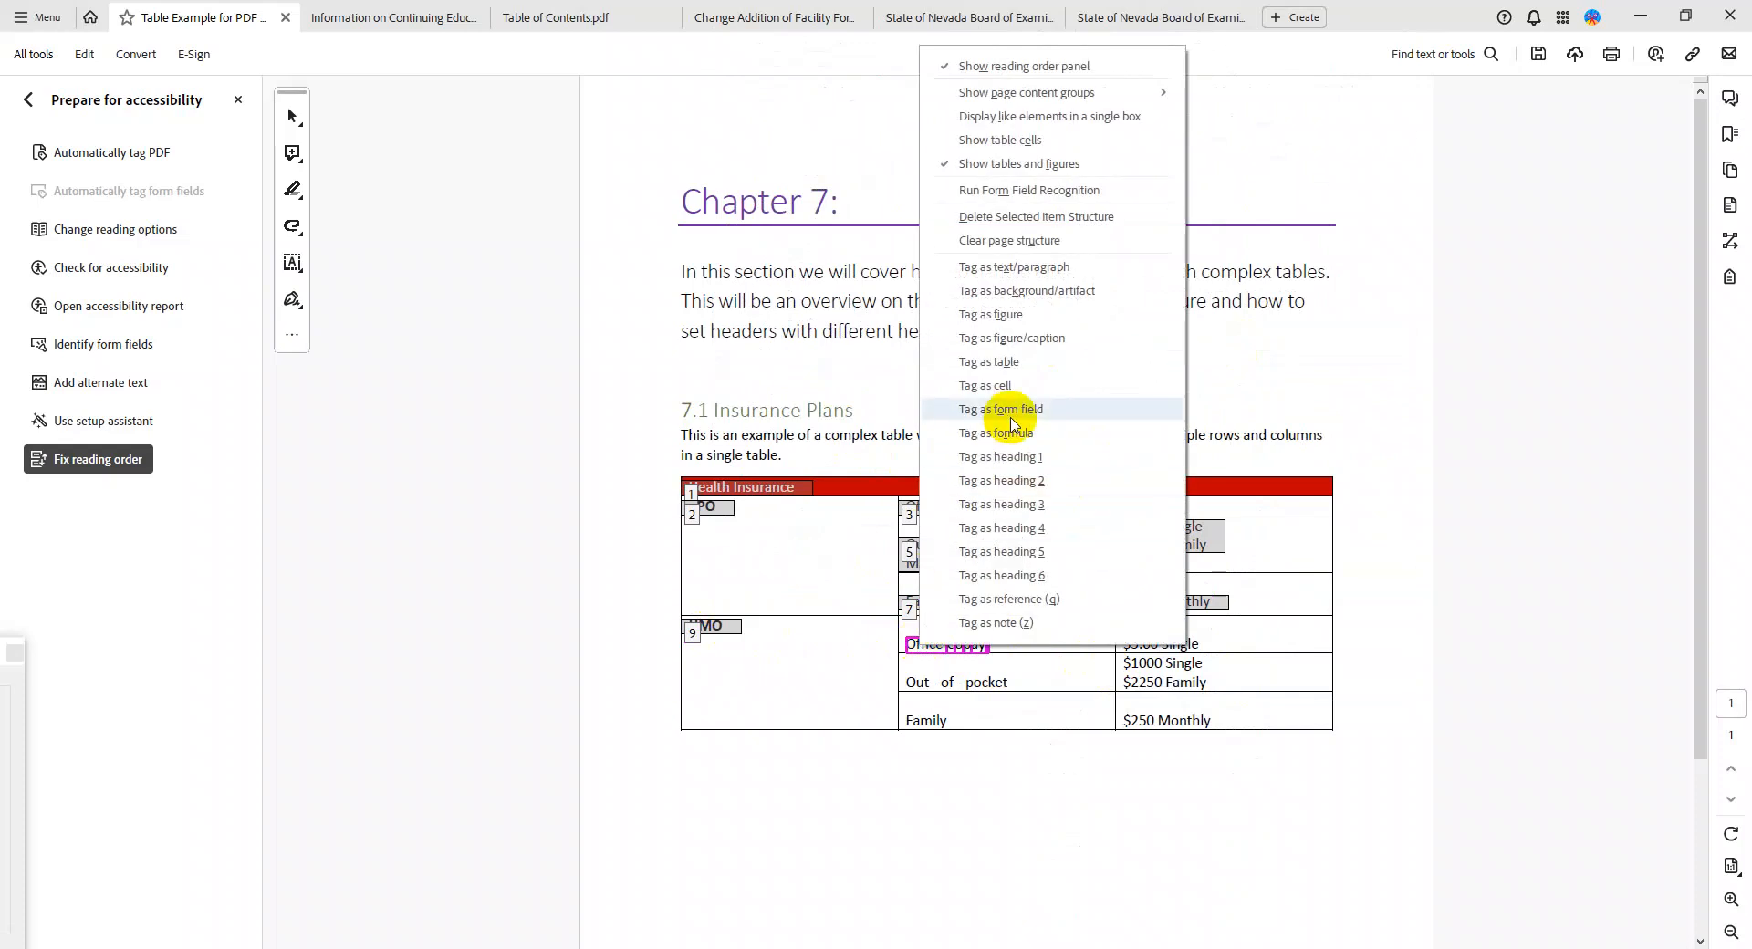
left_click(1004, 386)
right_click(1176, 644)
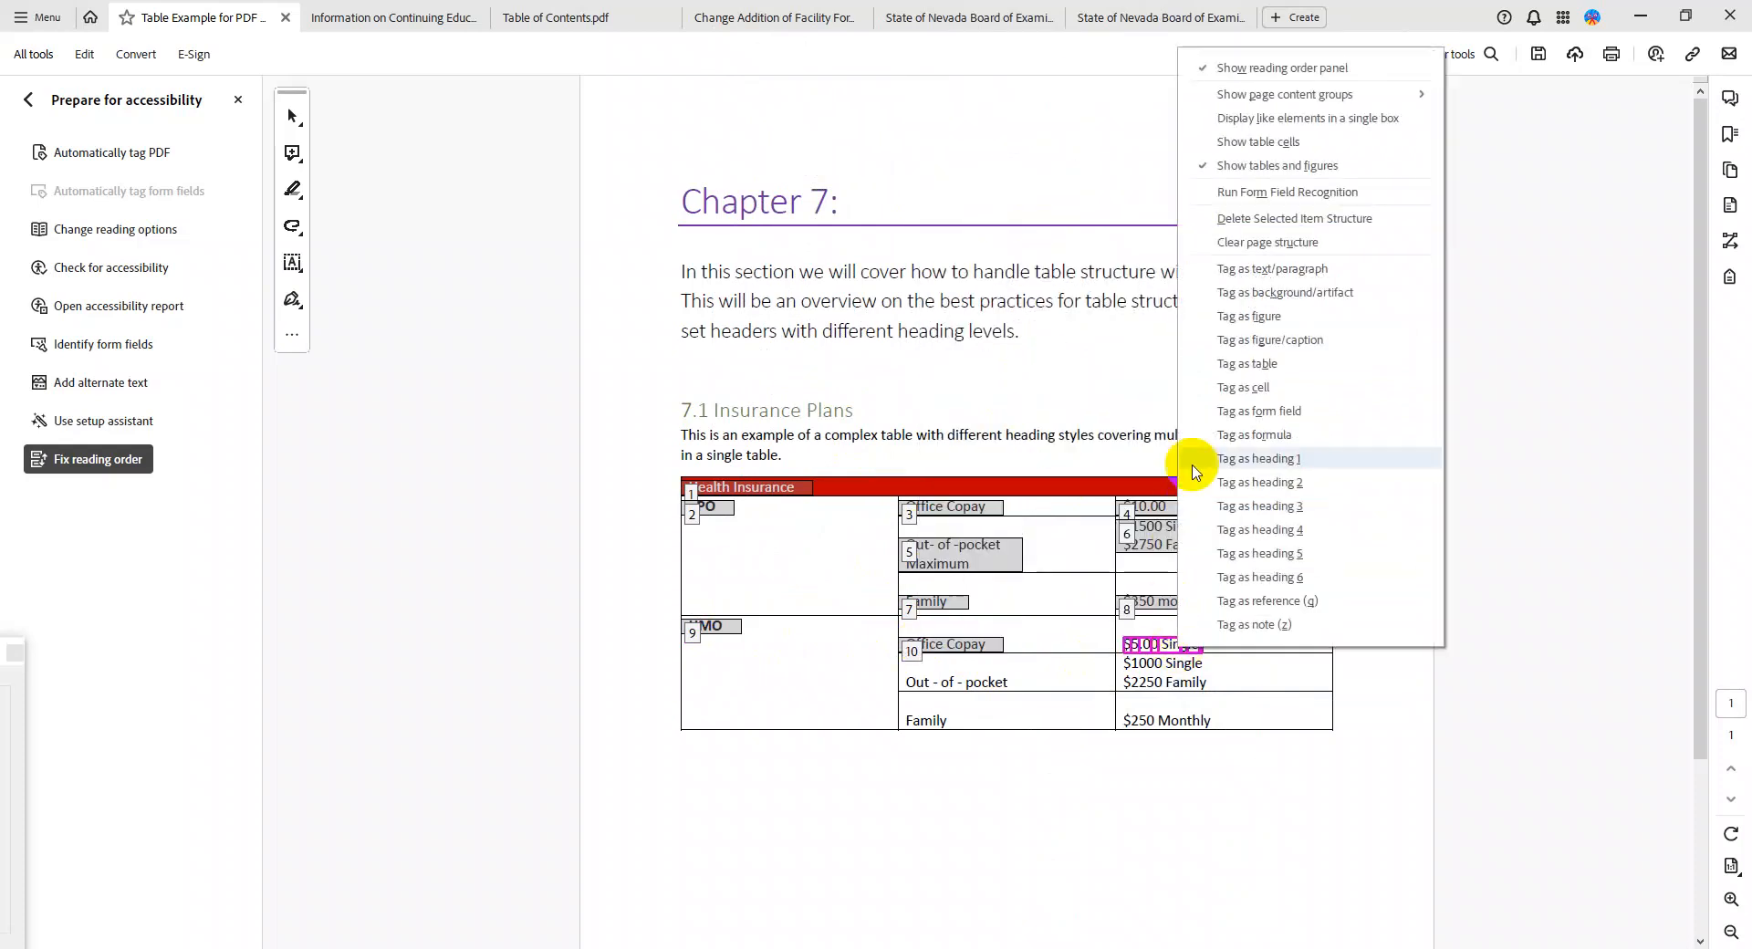
left_click(1232, 384)
Tag the HMO Out-of-pocket label and its $1000 Single / $2250 Family value as separate cells
right_click(969, 683)
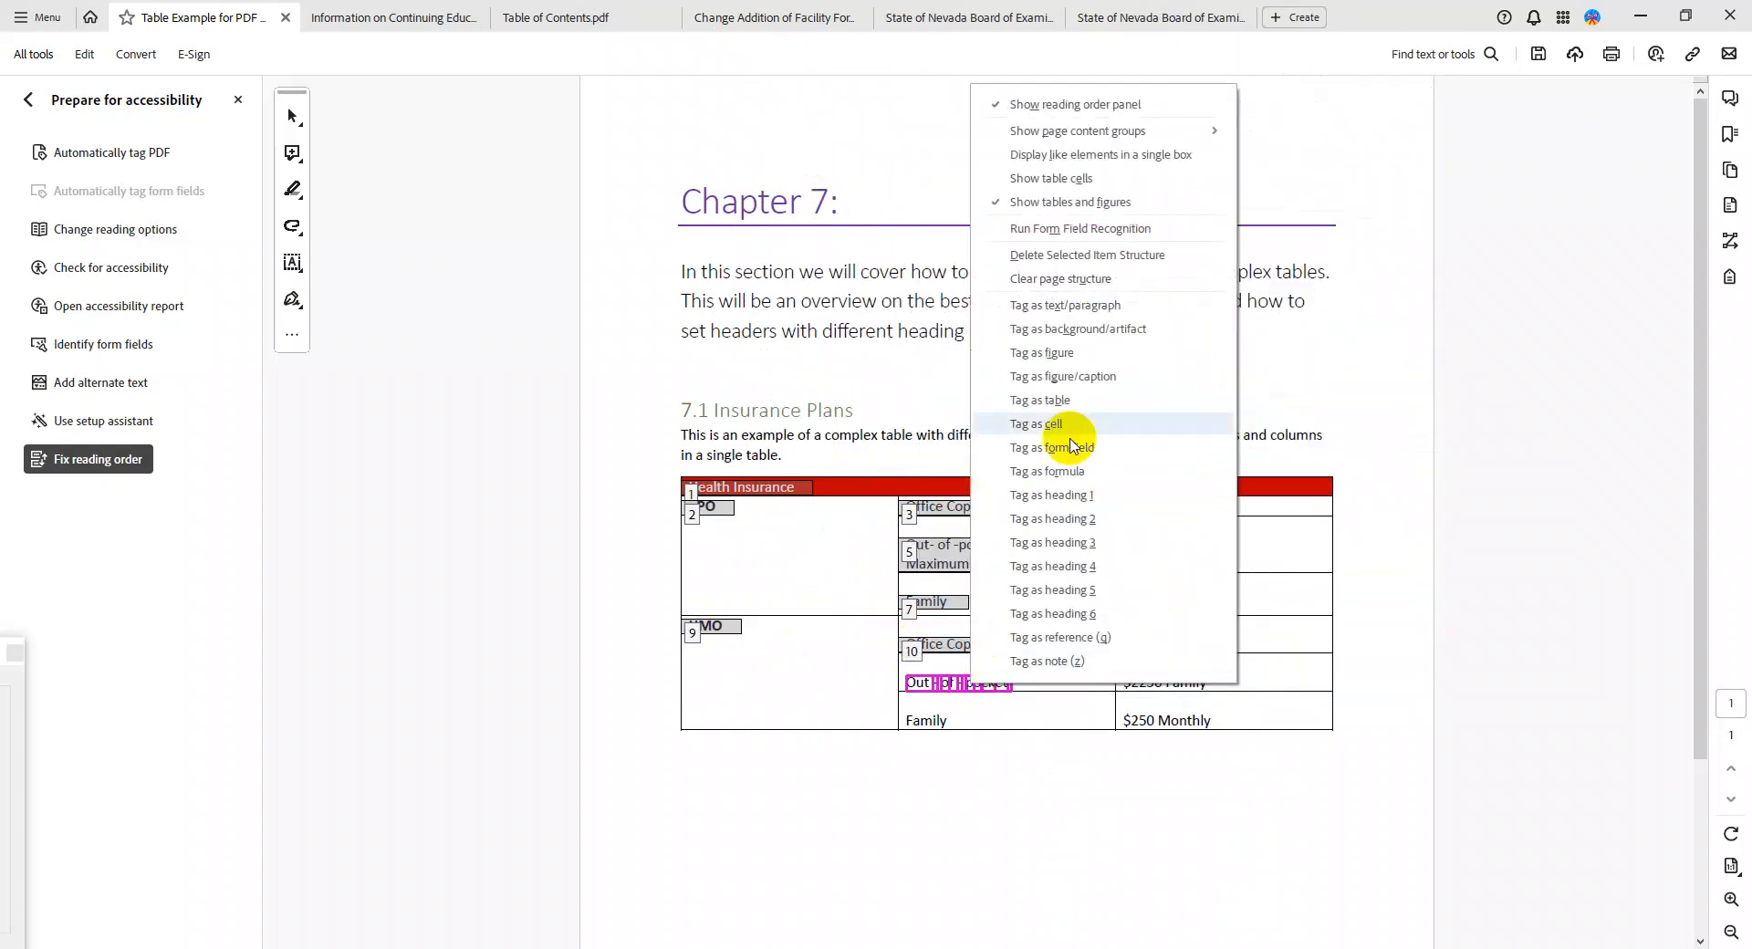
left_click(1065, 425)
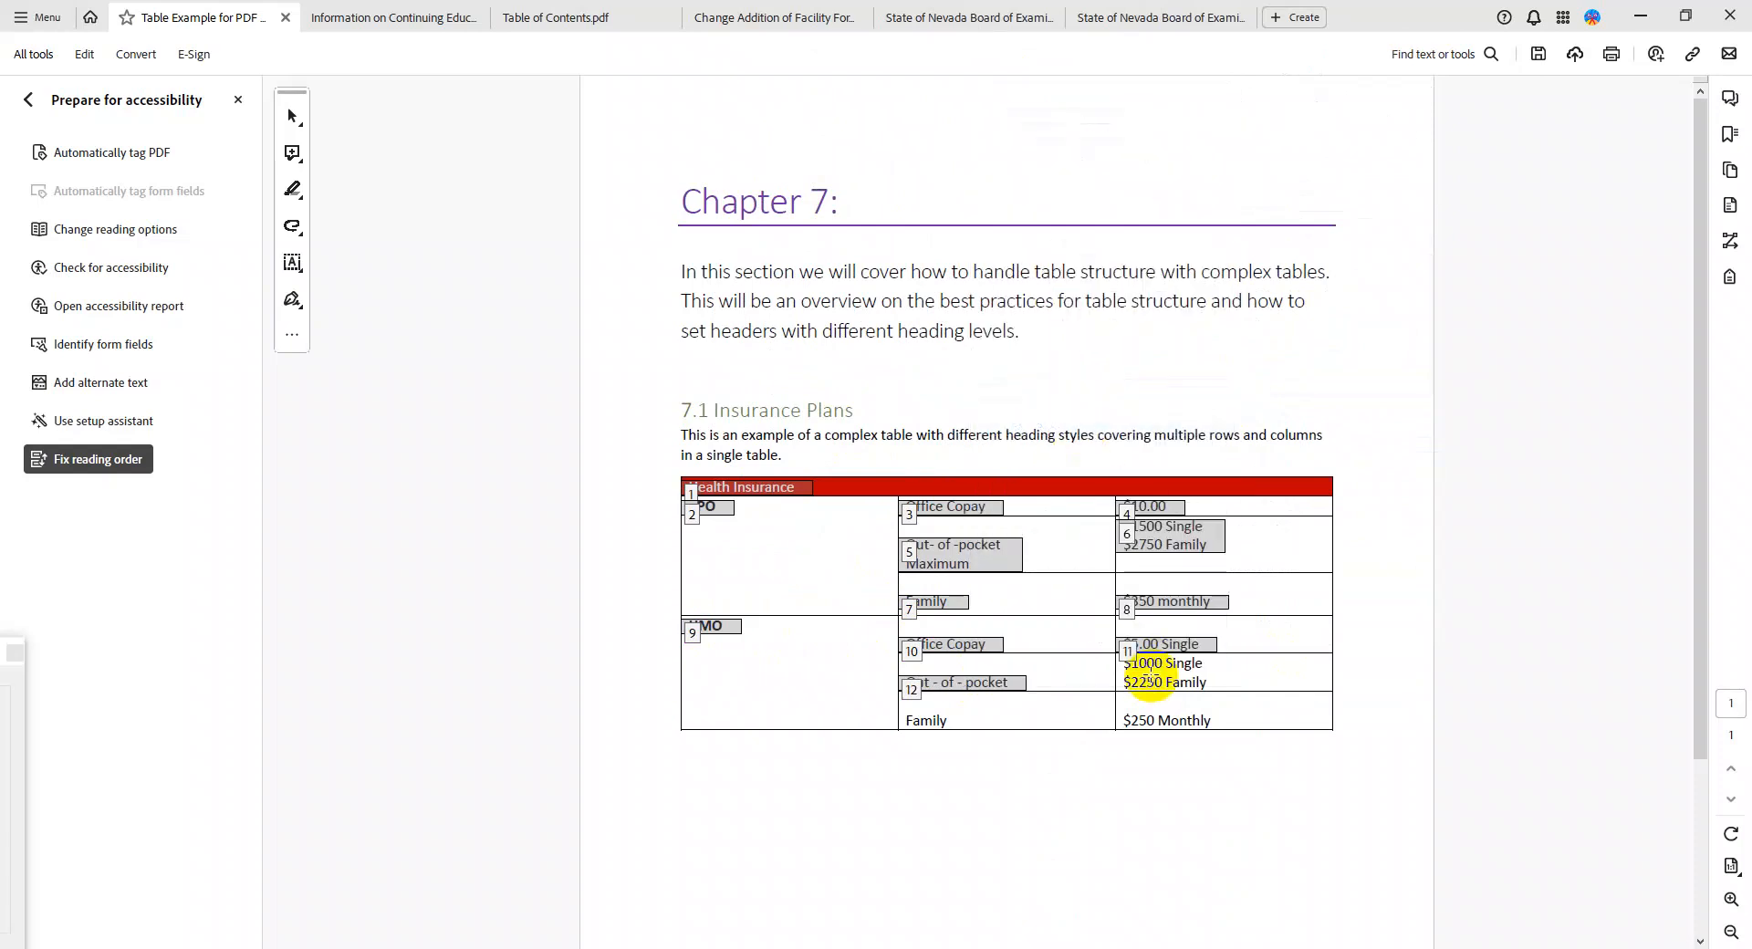
left_click_drag(1125, 656, 1212, 693)
right_click(1157, 680)
left_click(1227, 405)
Tag the HMO Family label and its $250 Monthly value as separate cells
left_click_drag(903, 712, 964, 729)
right_click(938, 725)
left_click(1028, 461)
left_click_drag(1123, 713, 1216, 730)
right_click(1136, 723)
left_click(1243, 468)
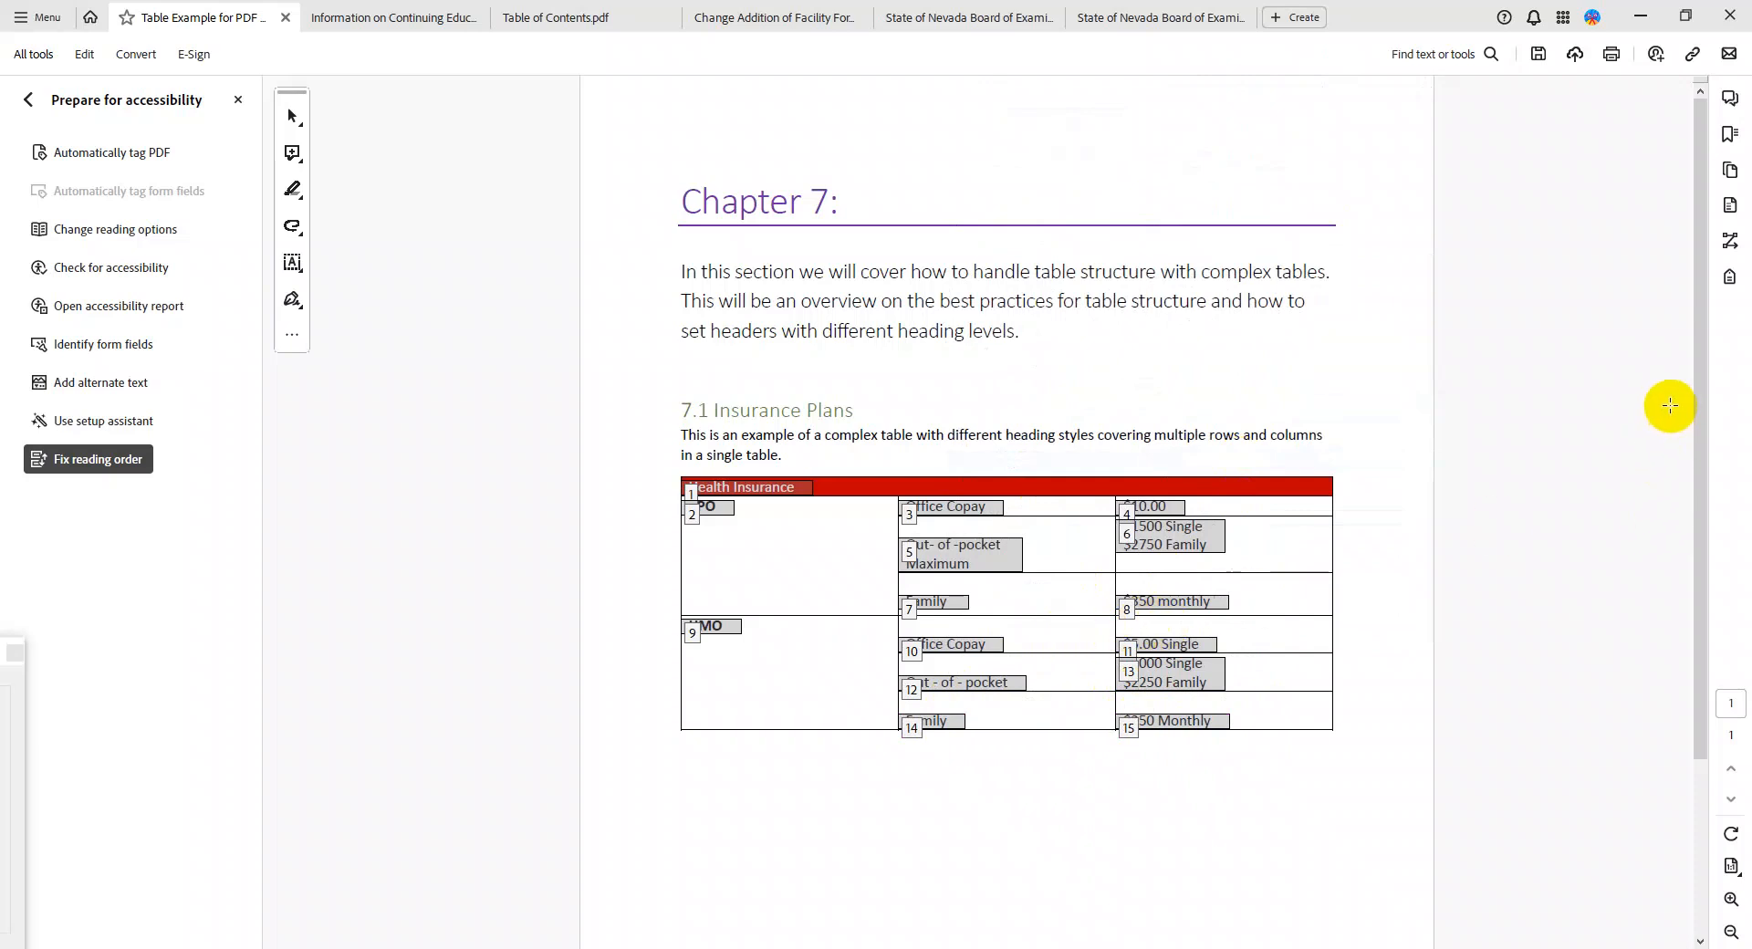
Show the accessibility tags tree and add a new tag of type Table under the Tags root
left_click(1728, 278)
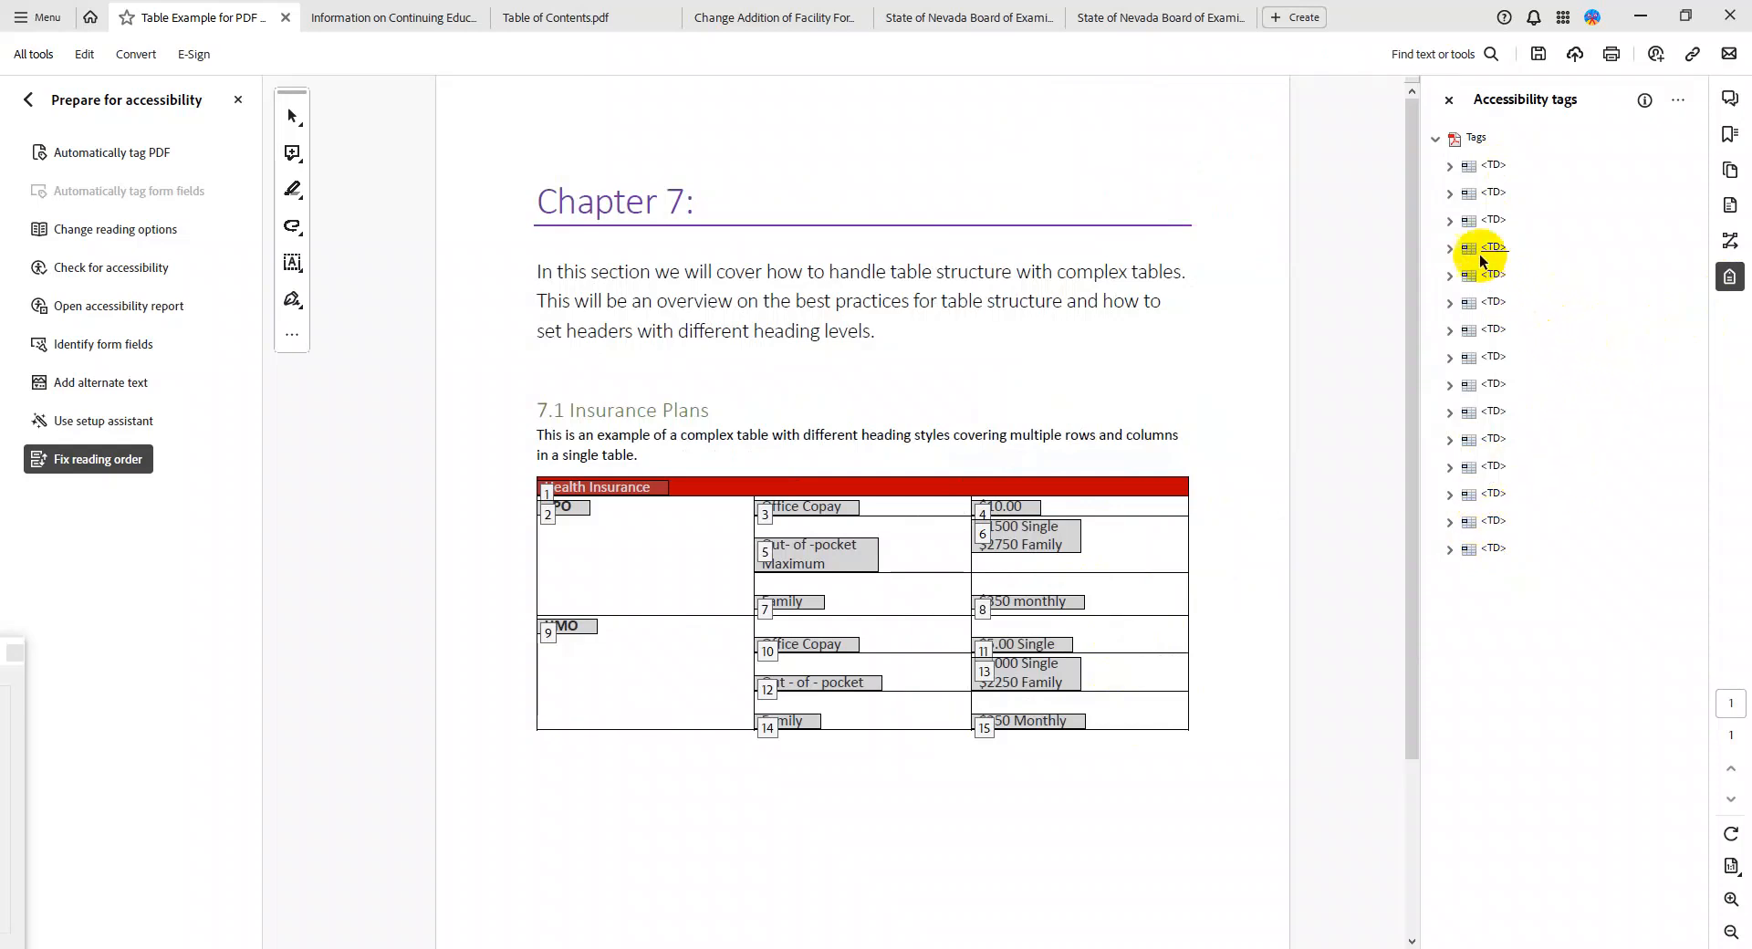
right_click(1474, 144)
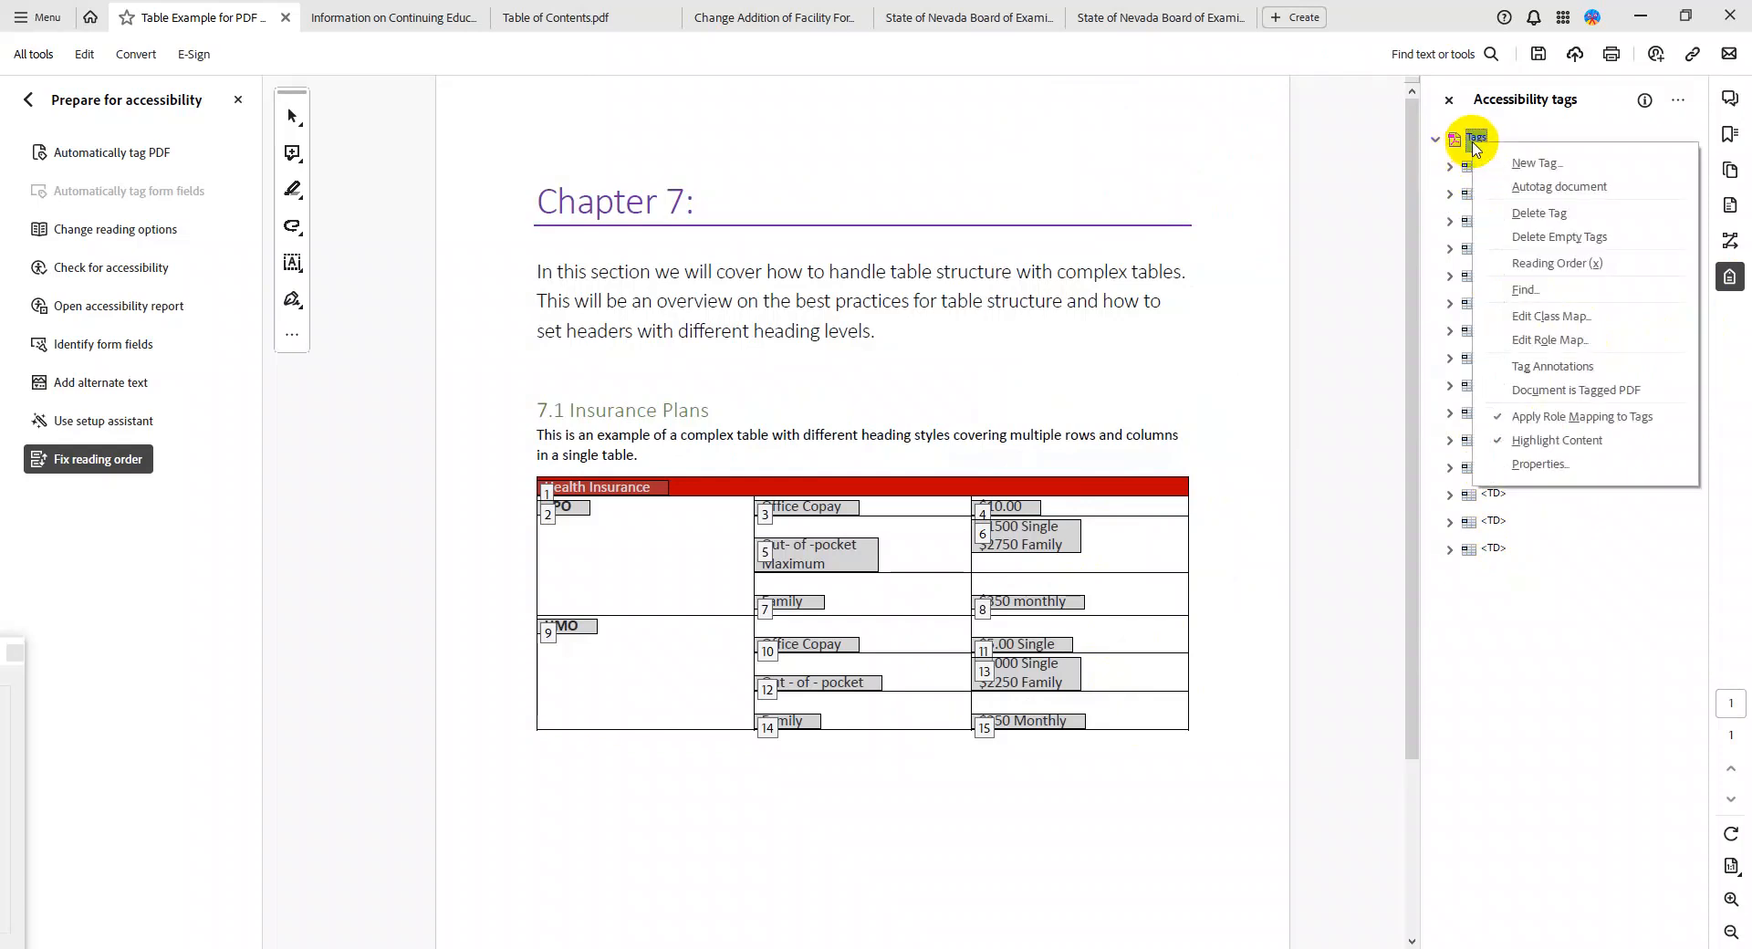
left_click(1525, 163)
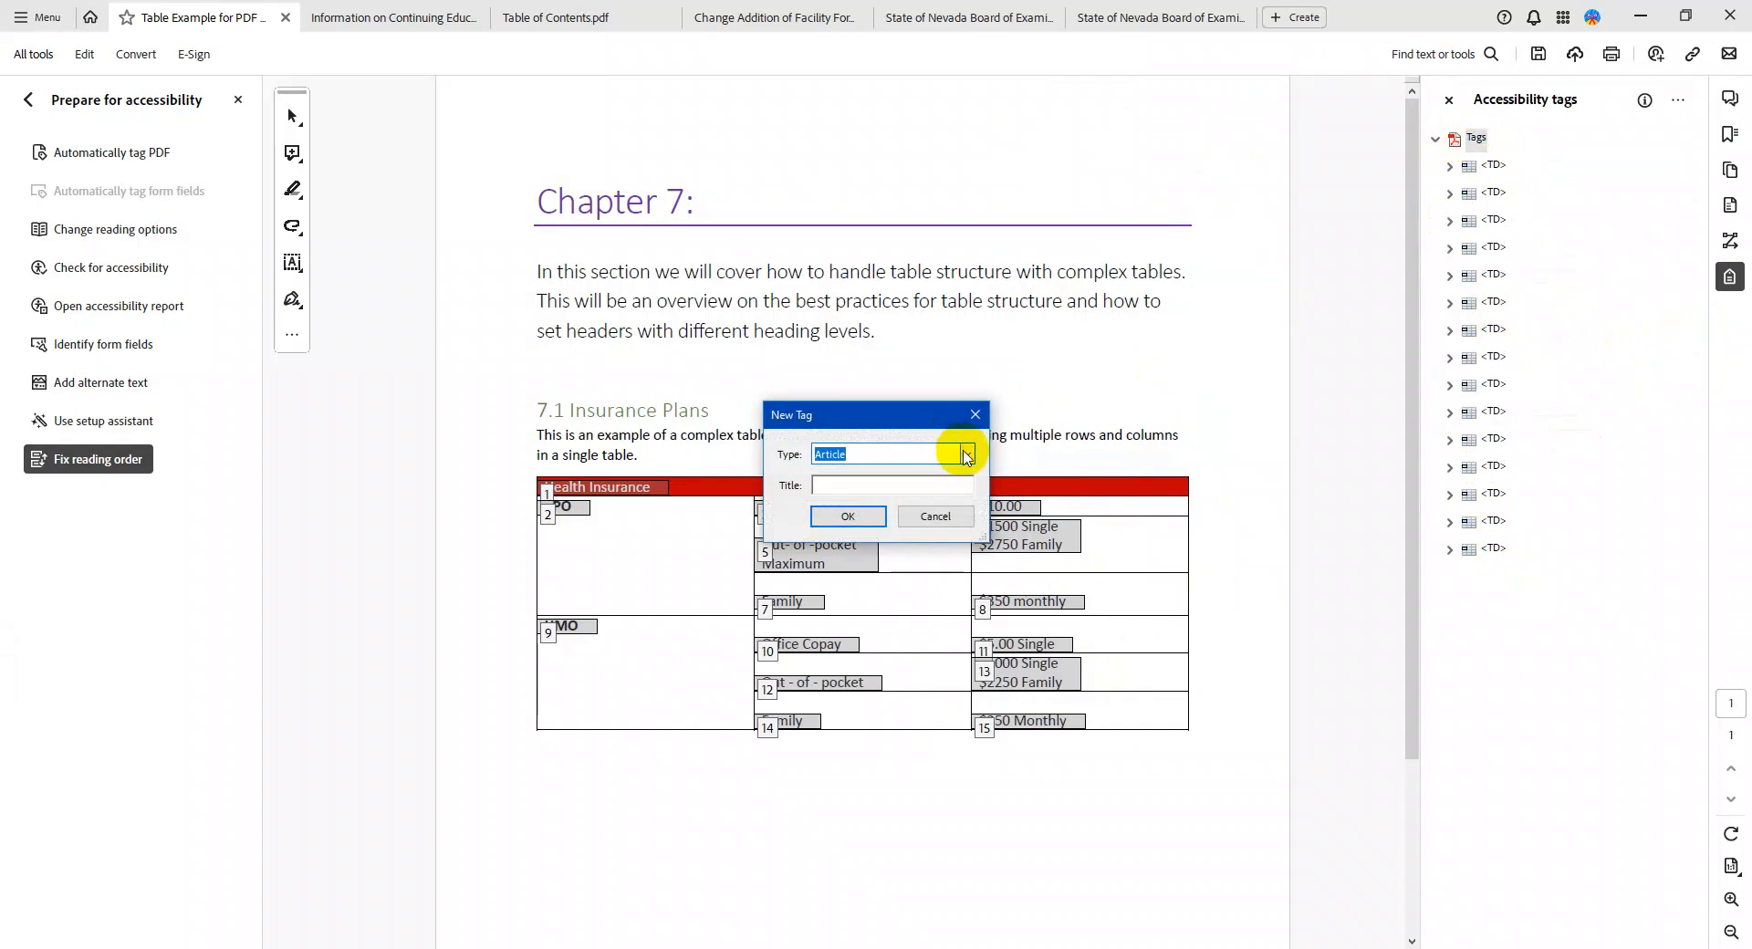
left_click(965, 456)
scroll(908, 538, "down", 3)
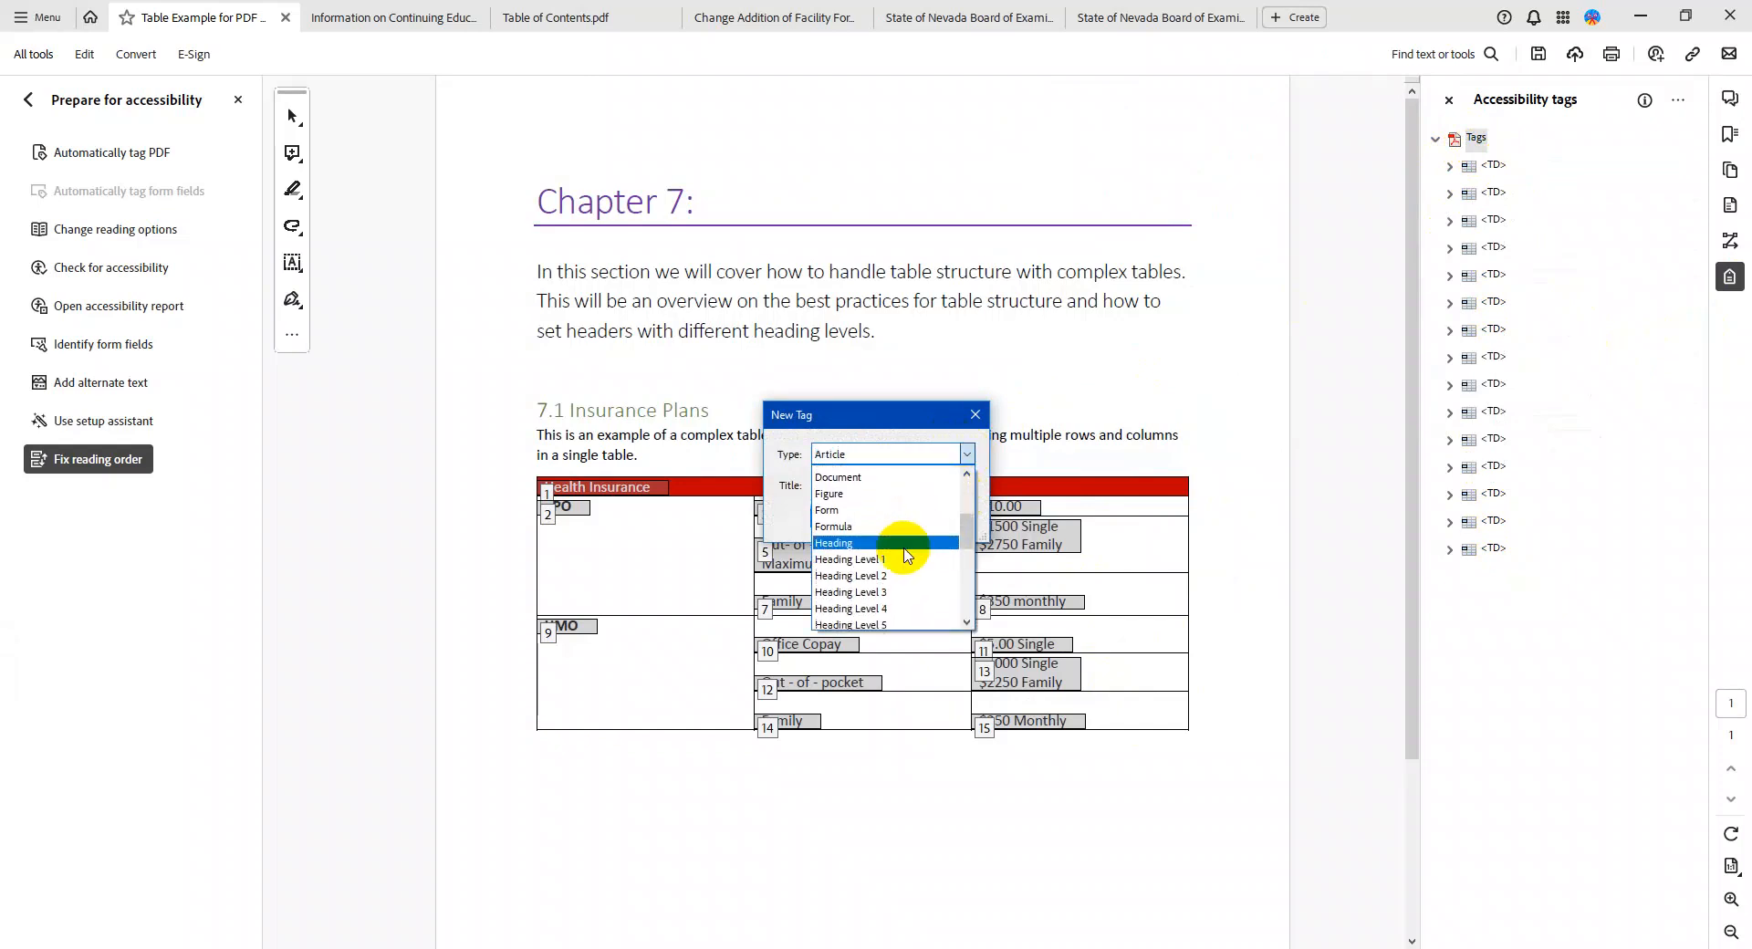
scroll(913, 551, "down", 5)
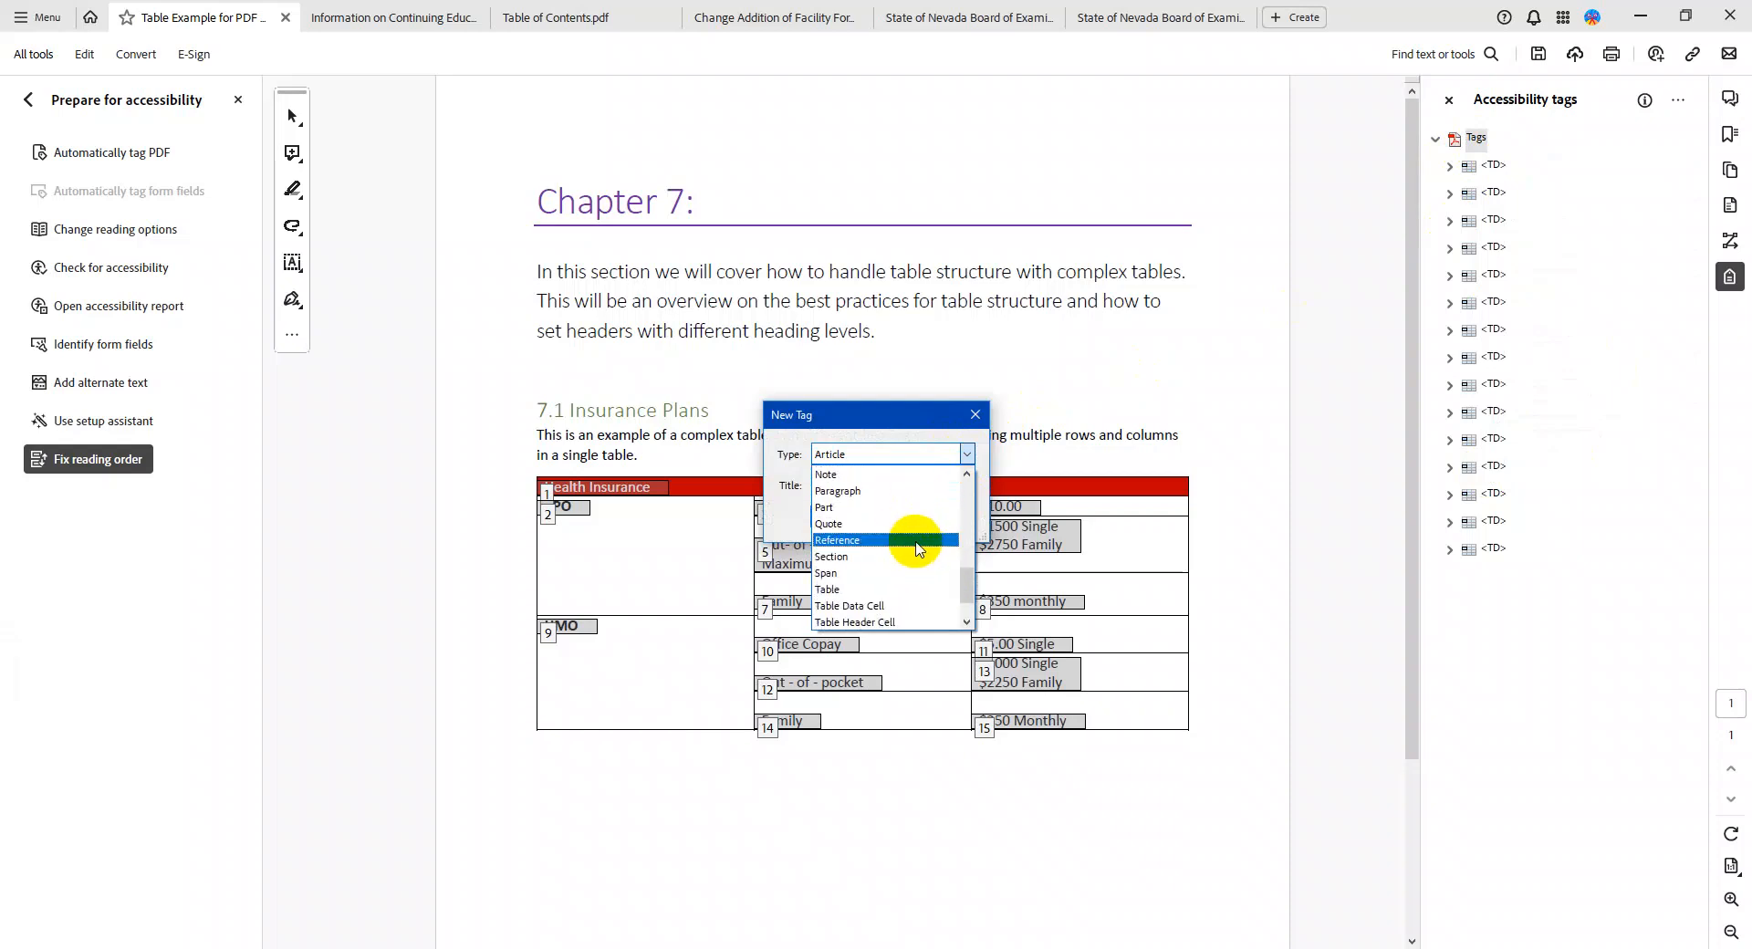
left_click(891, 589)
left_click(853, 519)
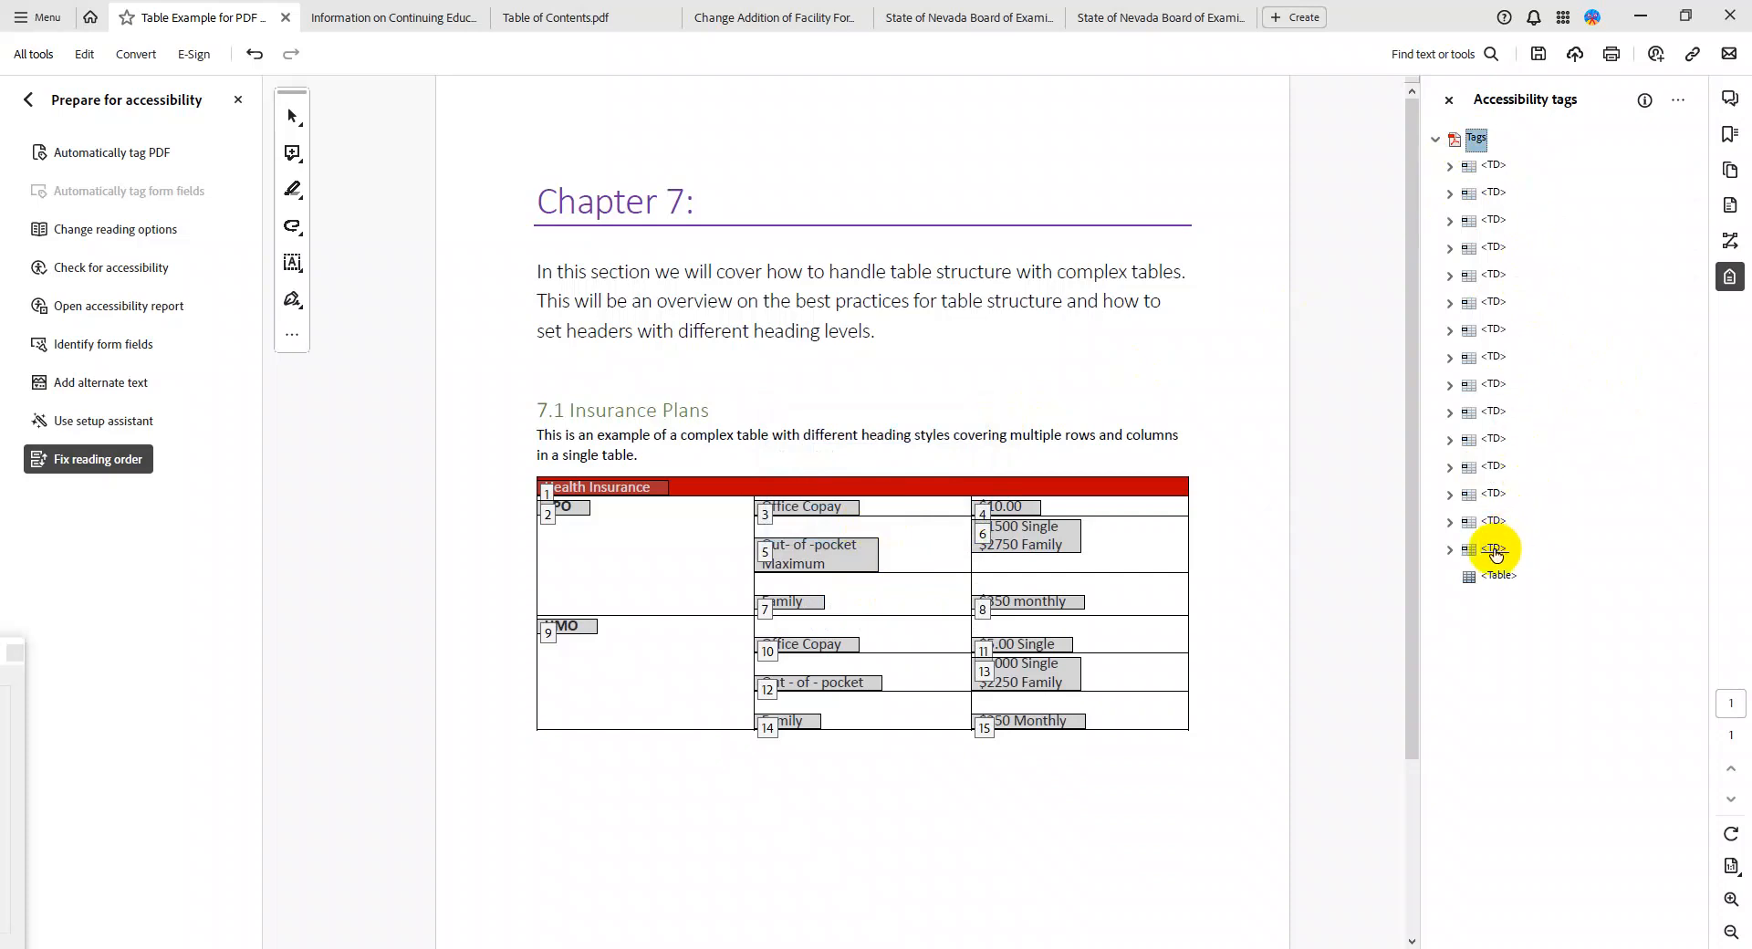
Select all the TD tags in the tag tree and move them inside the new Table tag
left_click(1502, 173)
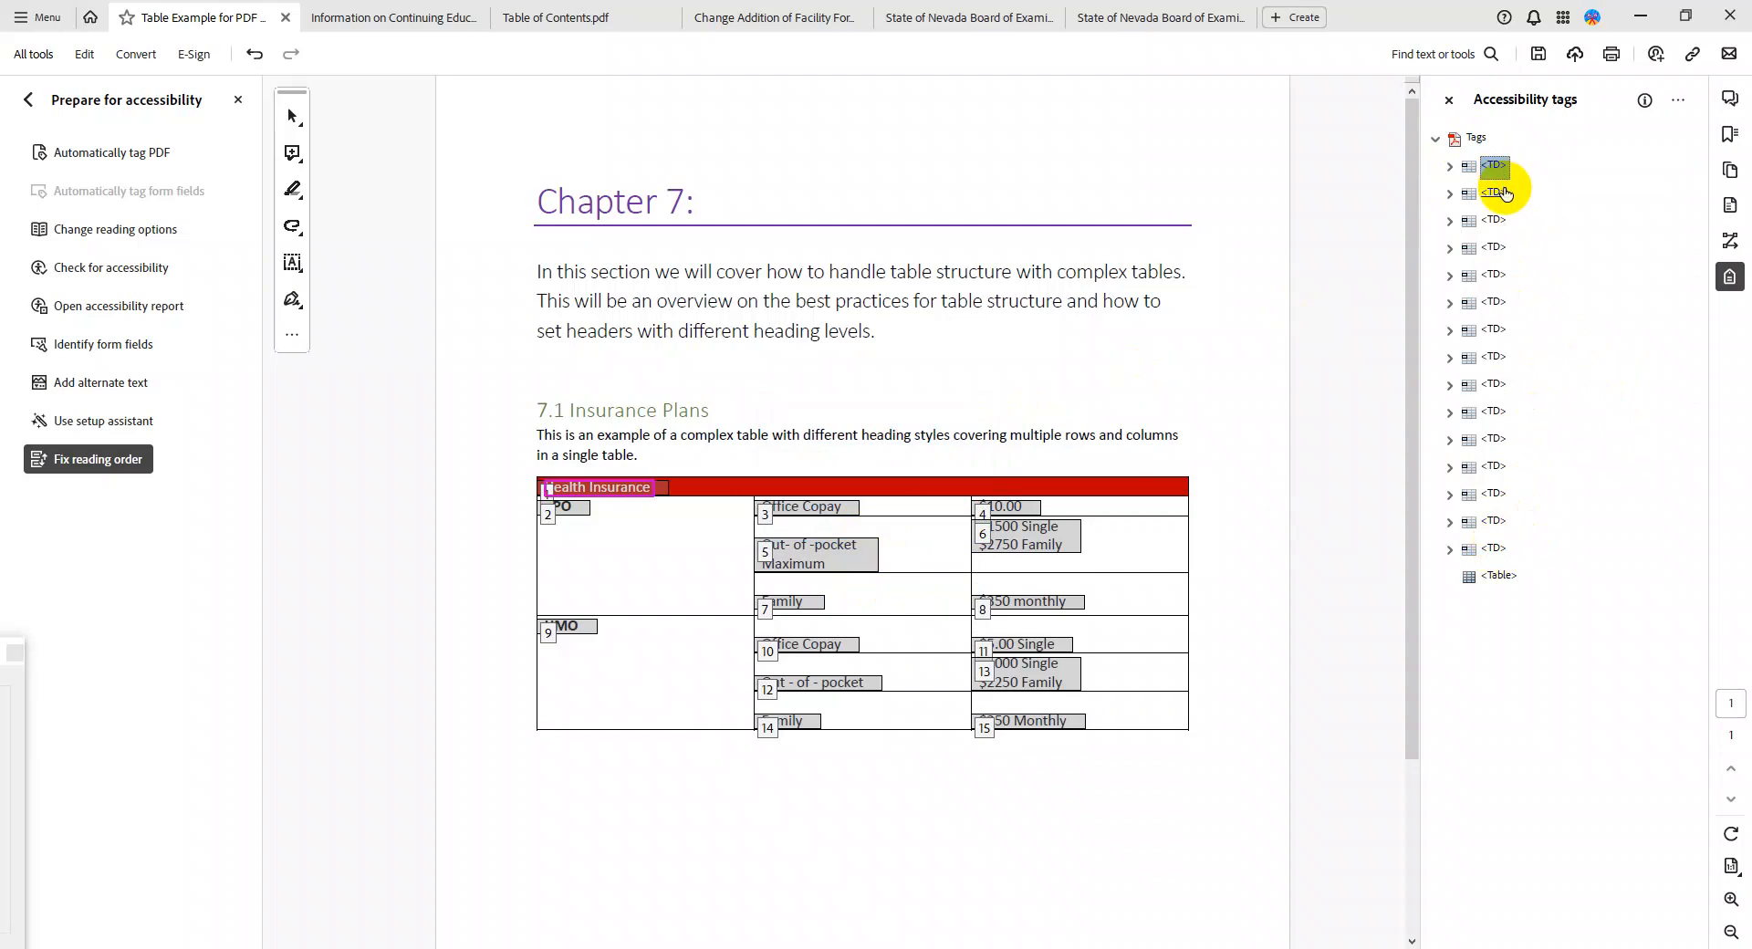
left_click(1497, 551, "shift")
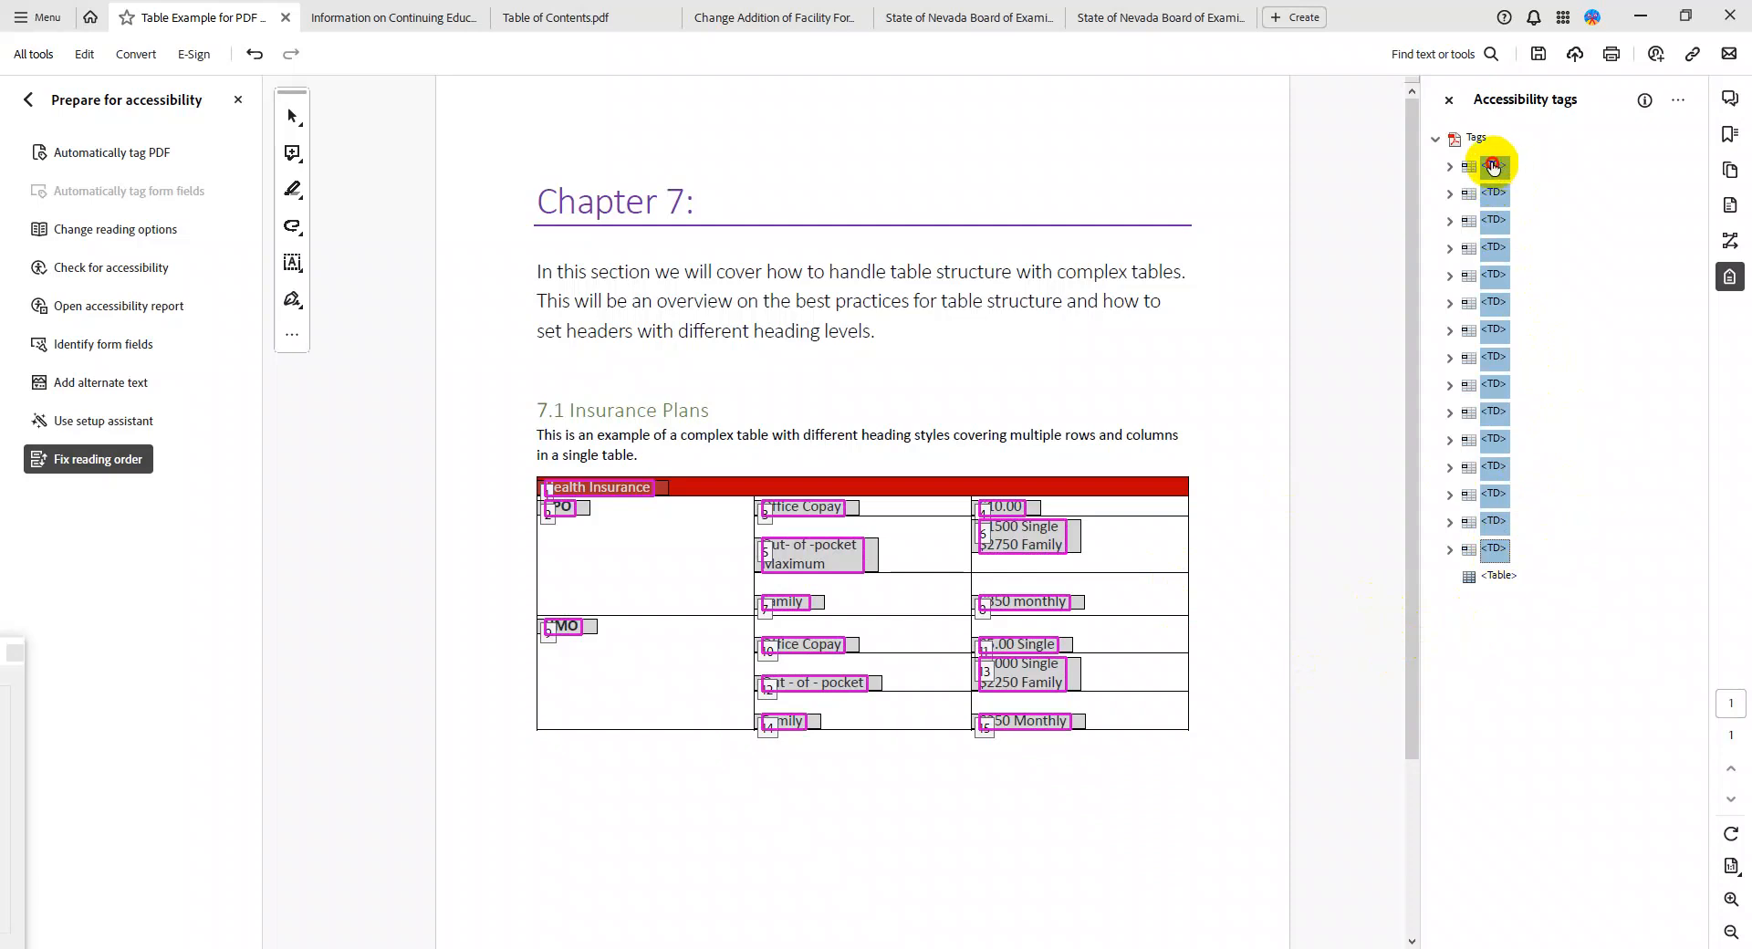
mouse_move(1487, 166)
left_mouse_down()
mouse_move(1564, 328)
mouse_move(1575, 532)
mouse_move(1506, 610)
mouse_move(1485, 595)
mouse_move(1498, 578)
left_mouse_up()
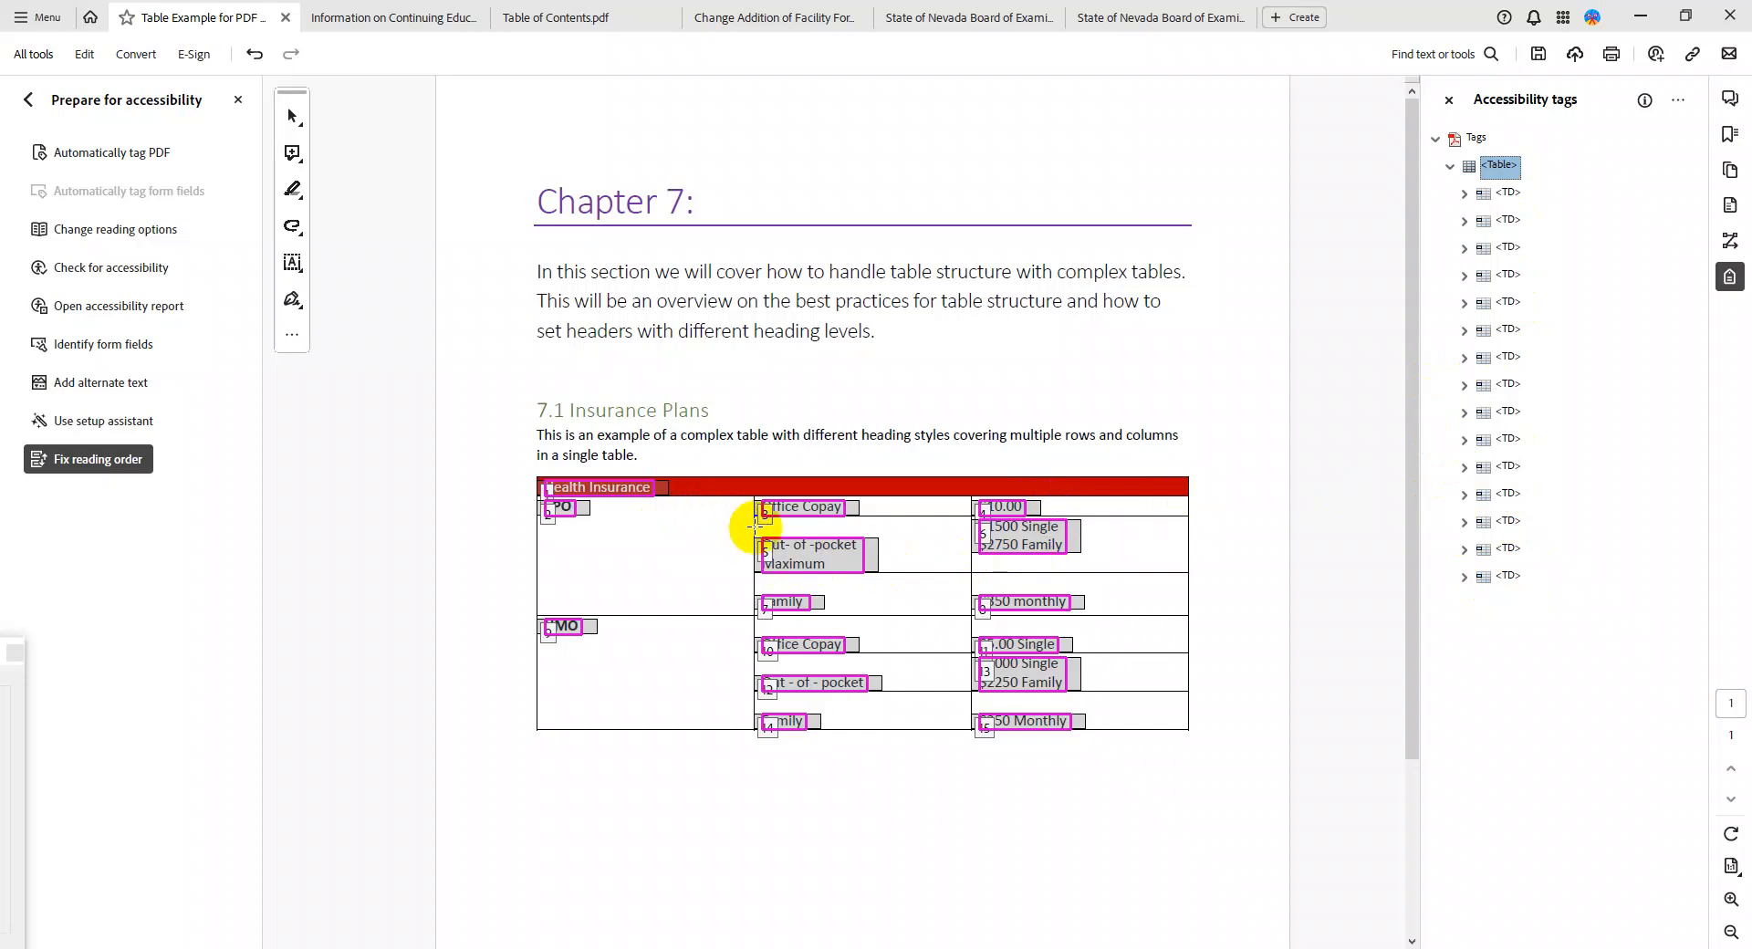
left_click(630, 493)
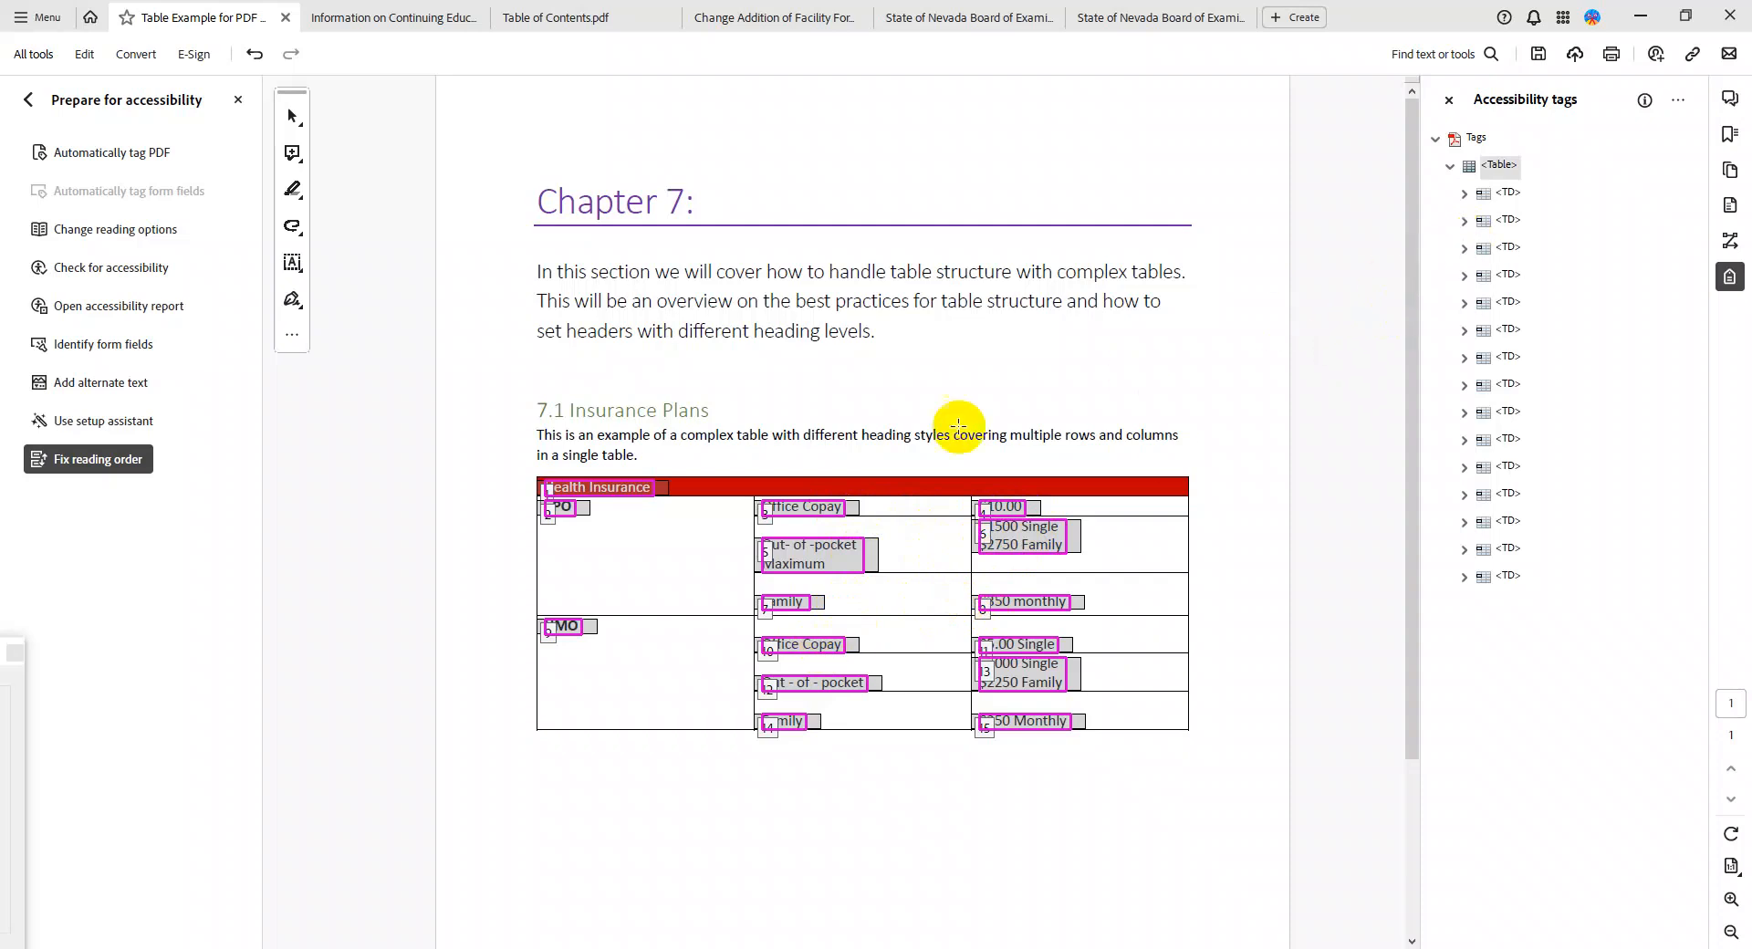
Create a new tag of type Table Row from the Table tag
right_click(1496, 165)
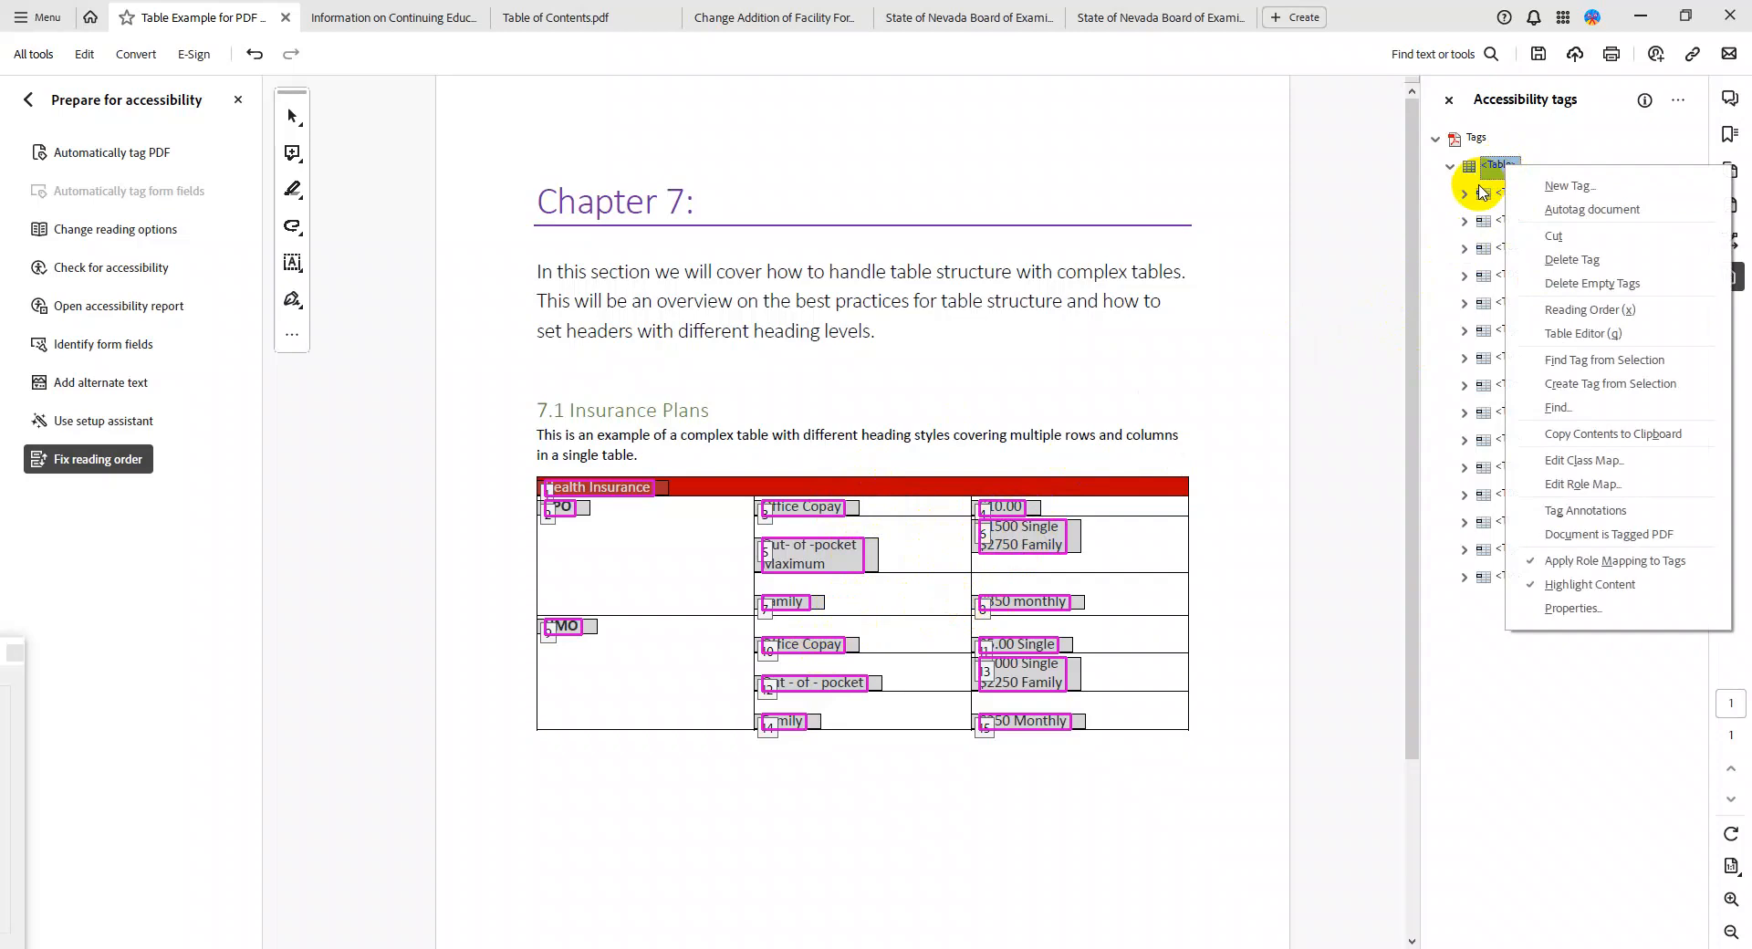
left_click(1567, 185)
left_click(960, 454)
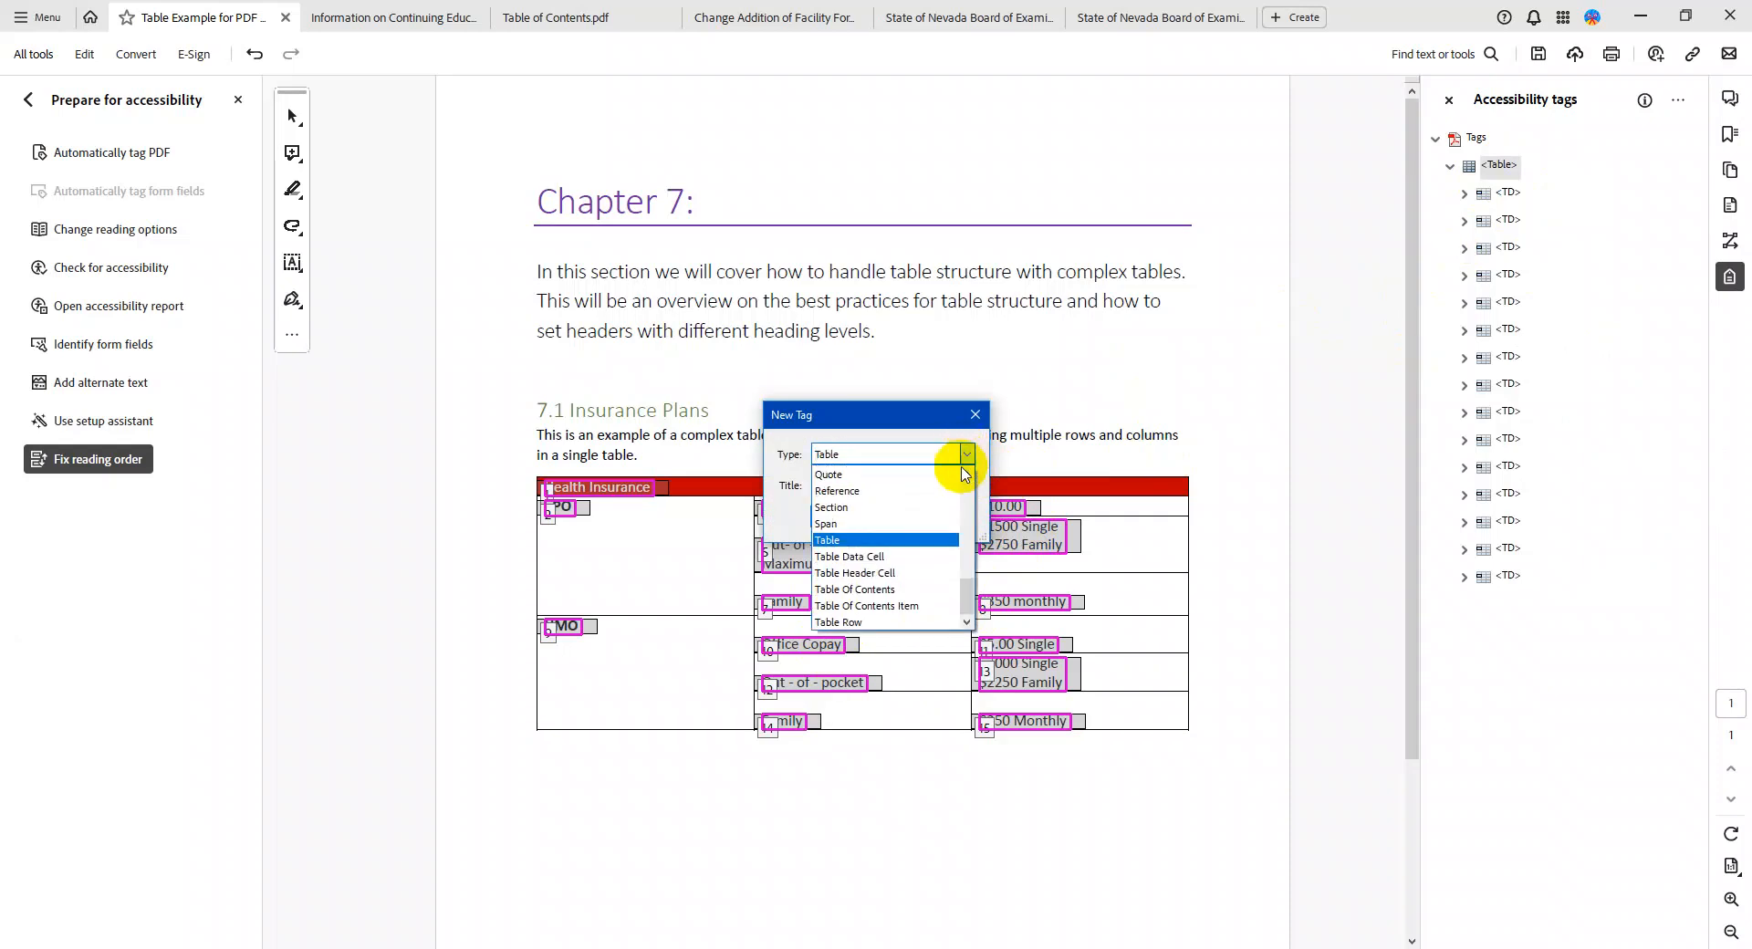
left_click(880, 623)
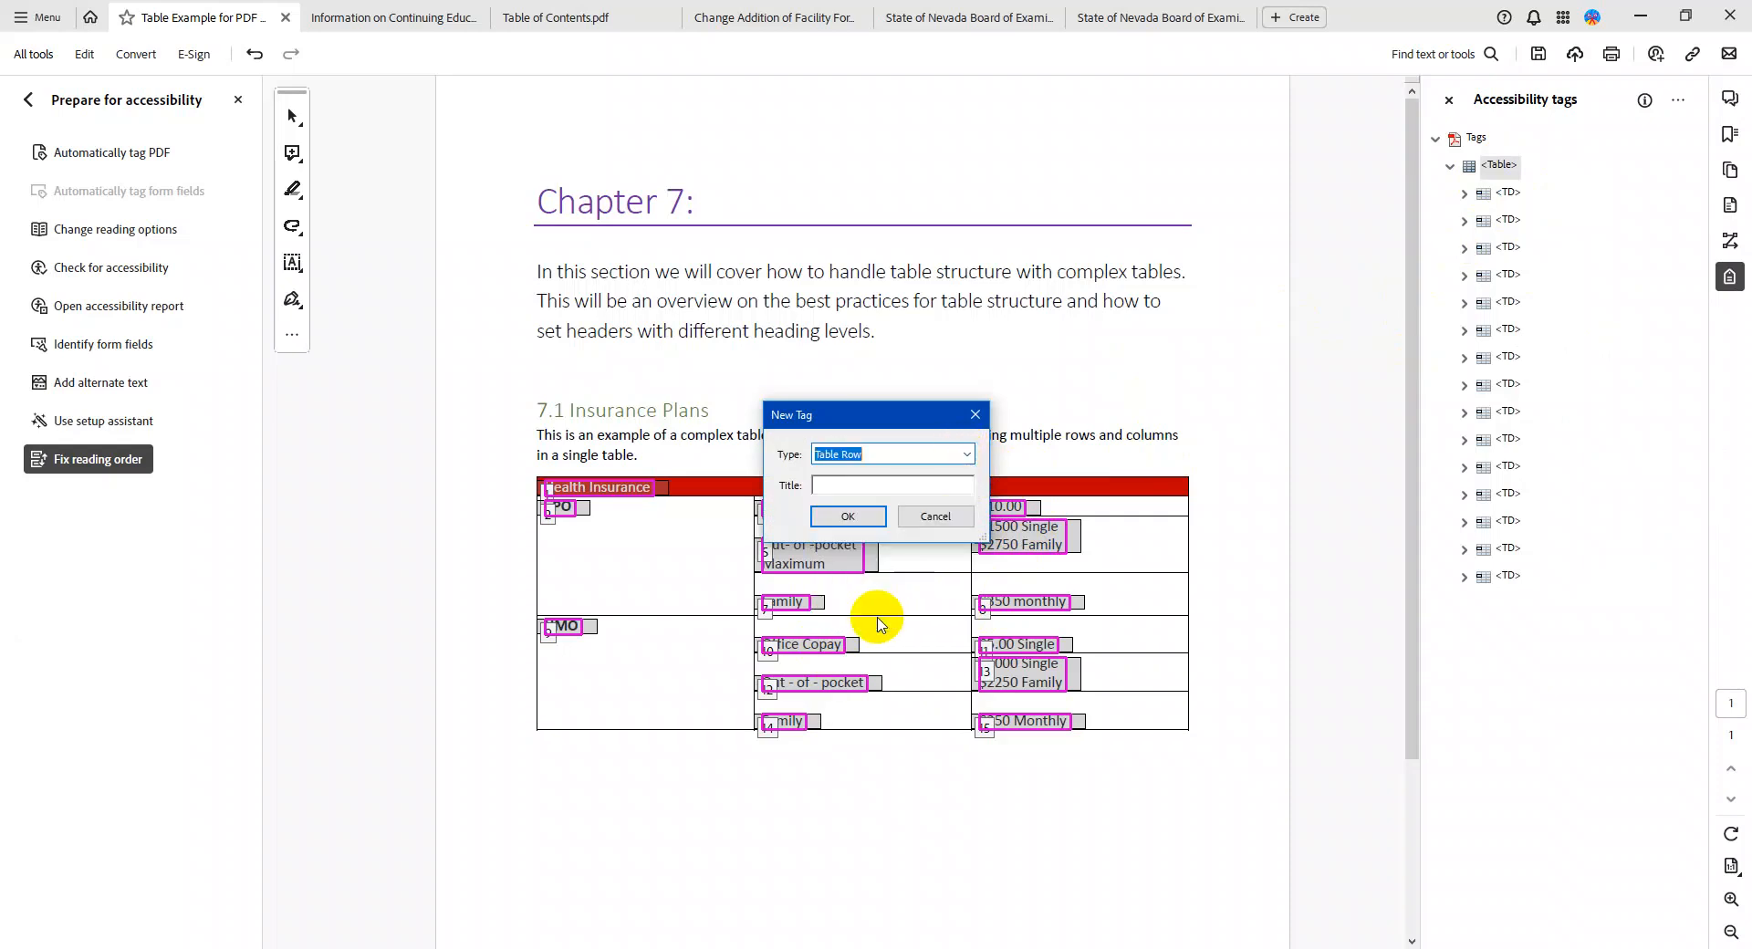
left_click(854, 513)
Create four more Table Row tags from the Table tag, bringing the tag tree to five TR tags
right_click(1497, 174)
left_click(1564, 187)
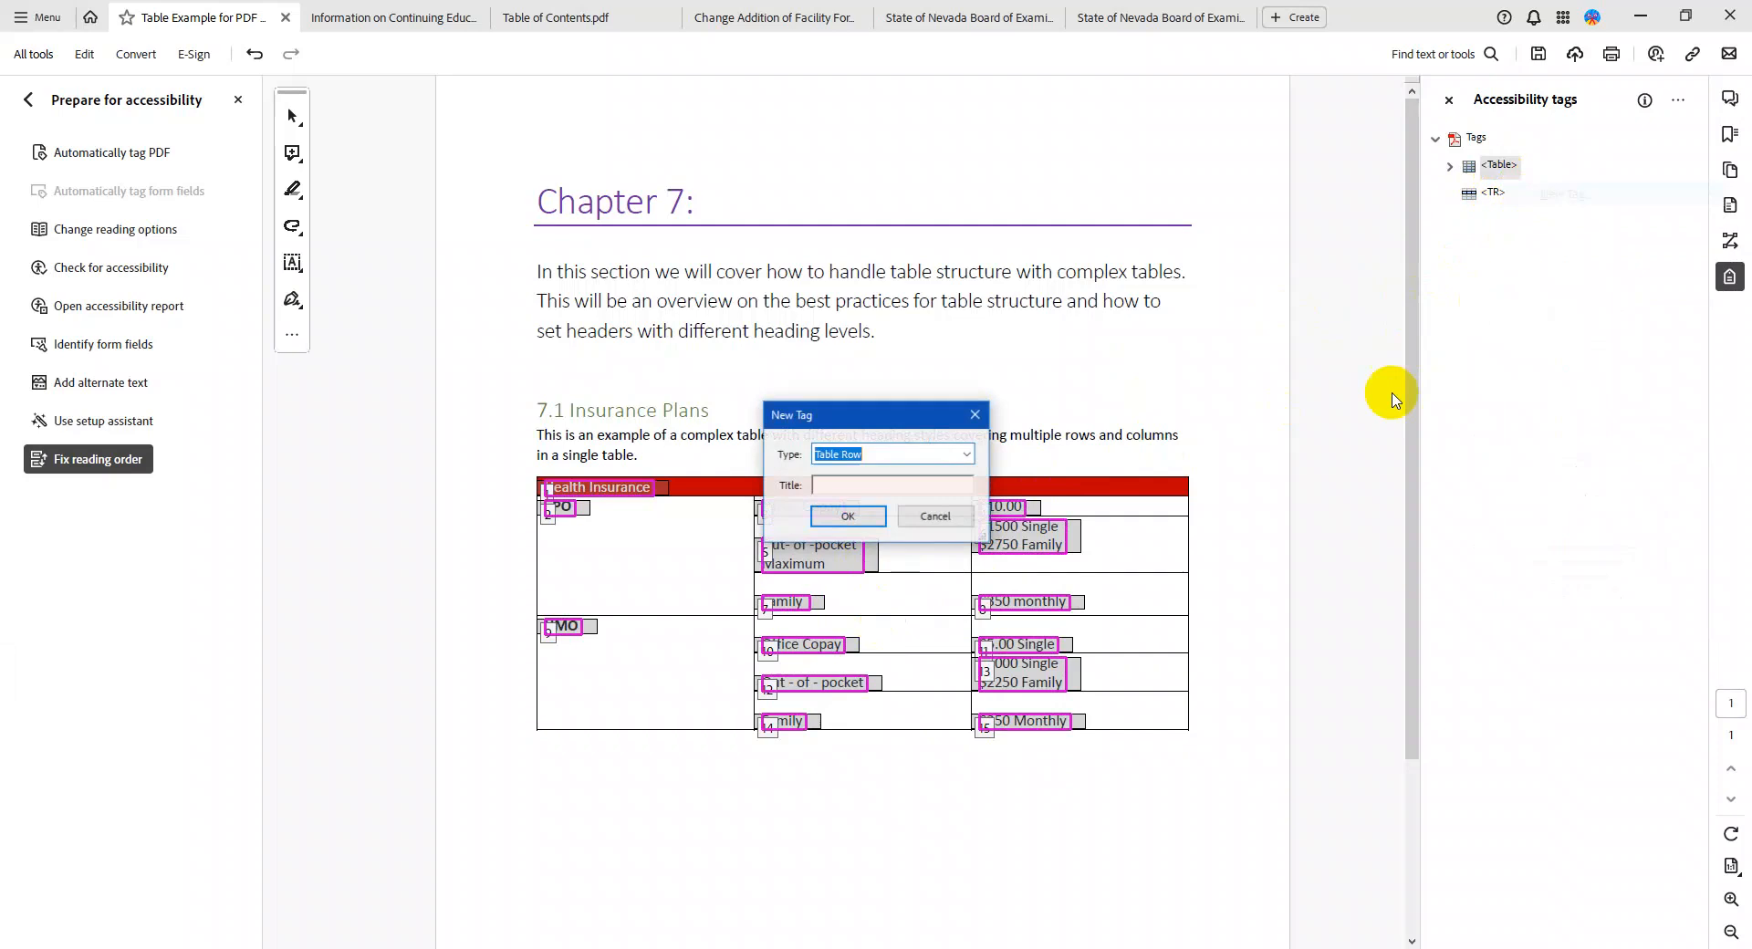
left_click(854, 514)
right_click(1487, 170)
left_click(1551, 182)
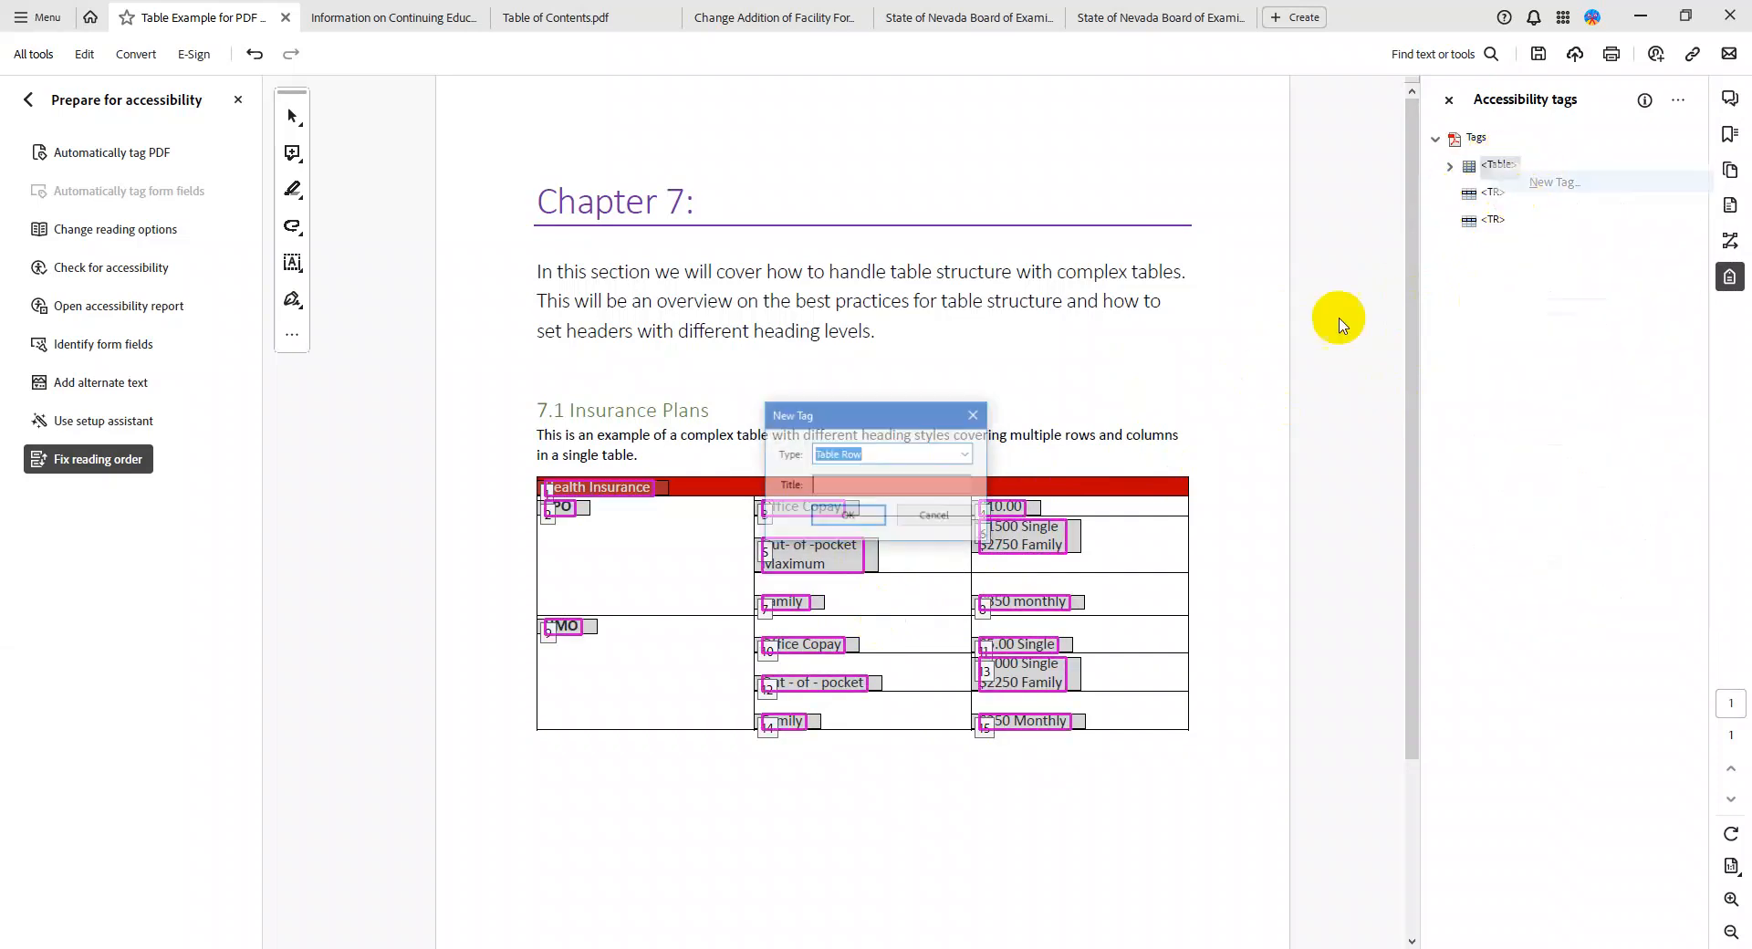
left_click(855, 514)
right_click(1497, 166)
left_click(1555, 183)
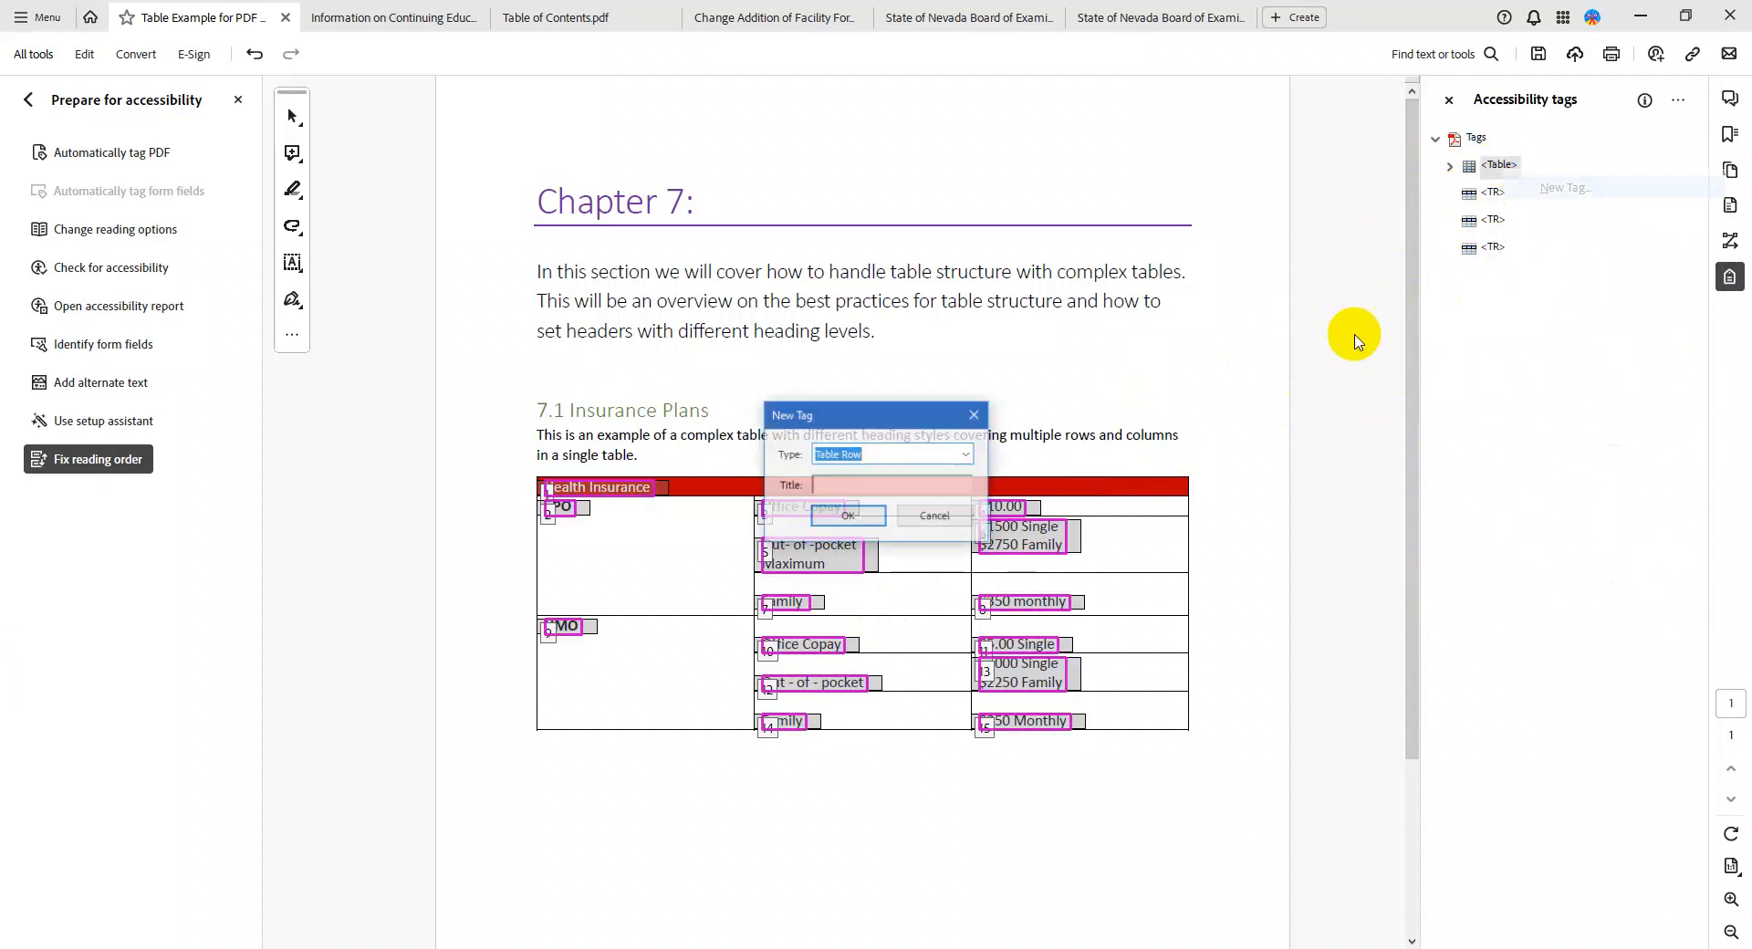
left_click(854, 515)
right_click(1492, 166)
left_click(1555, 183)
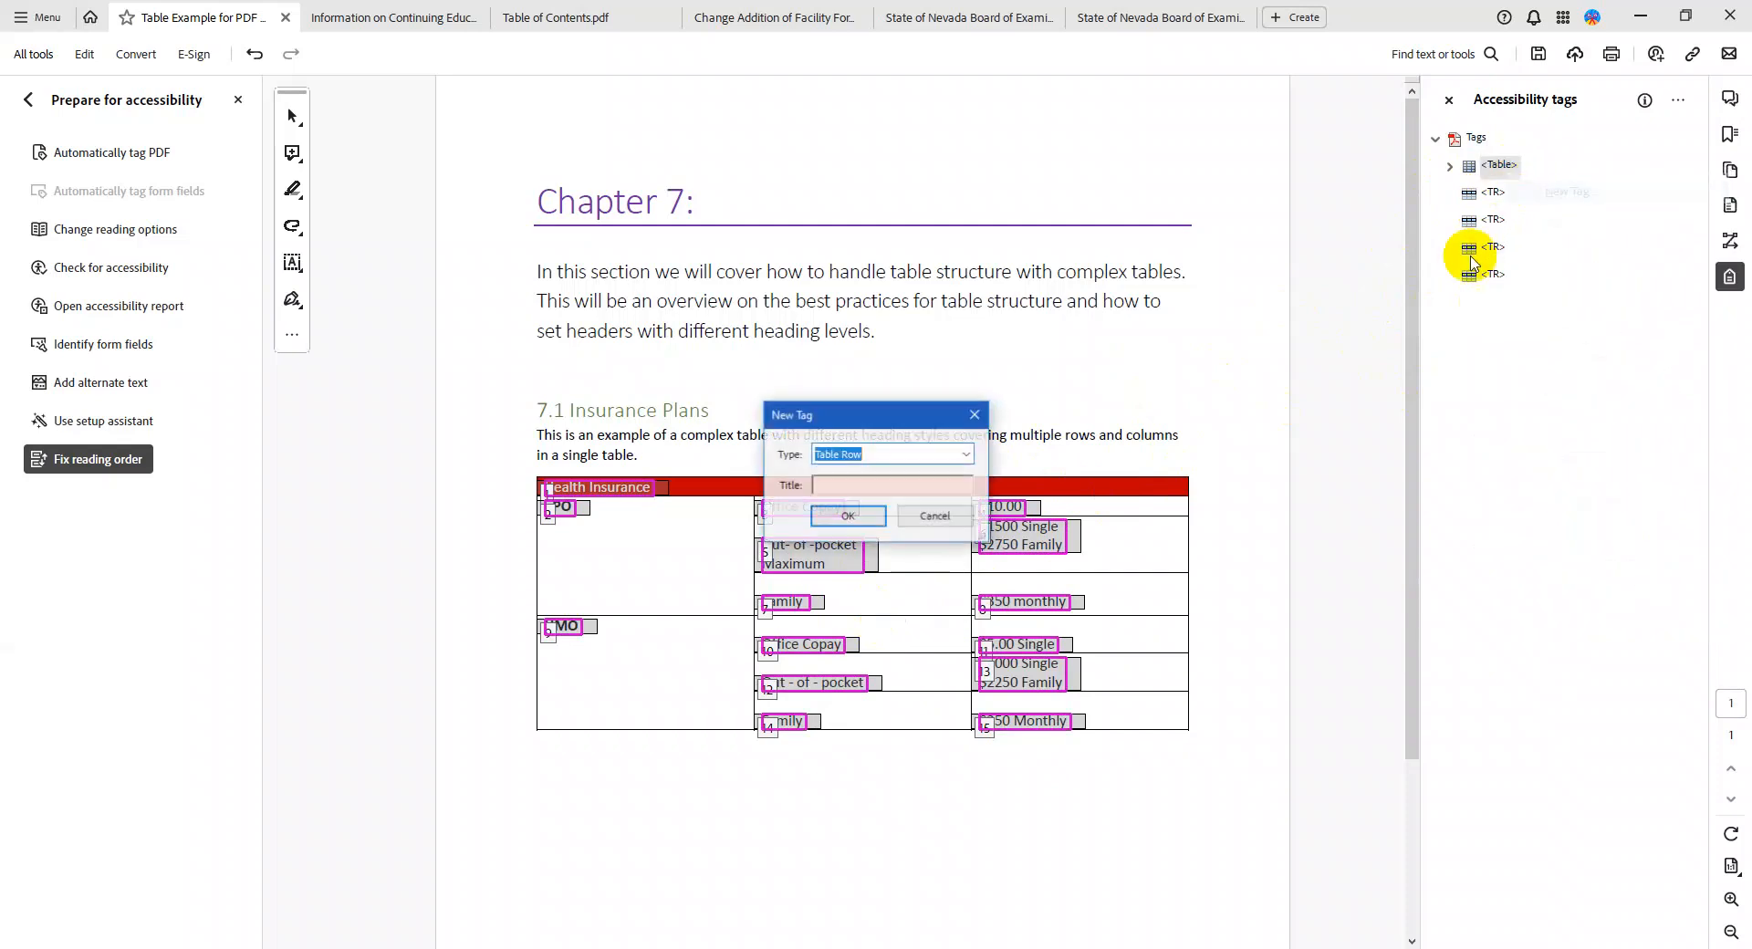
left_click(874, 516)
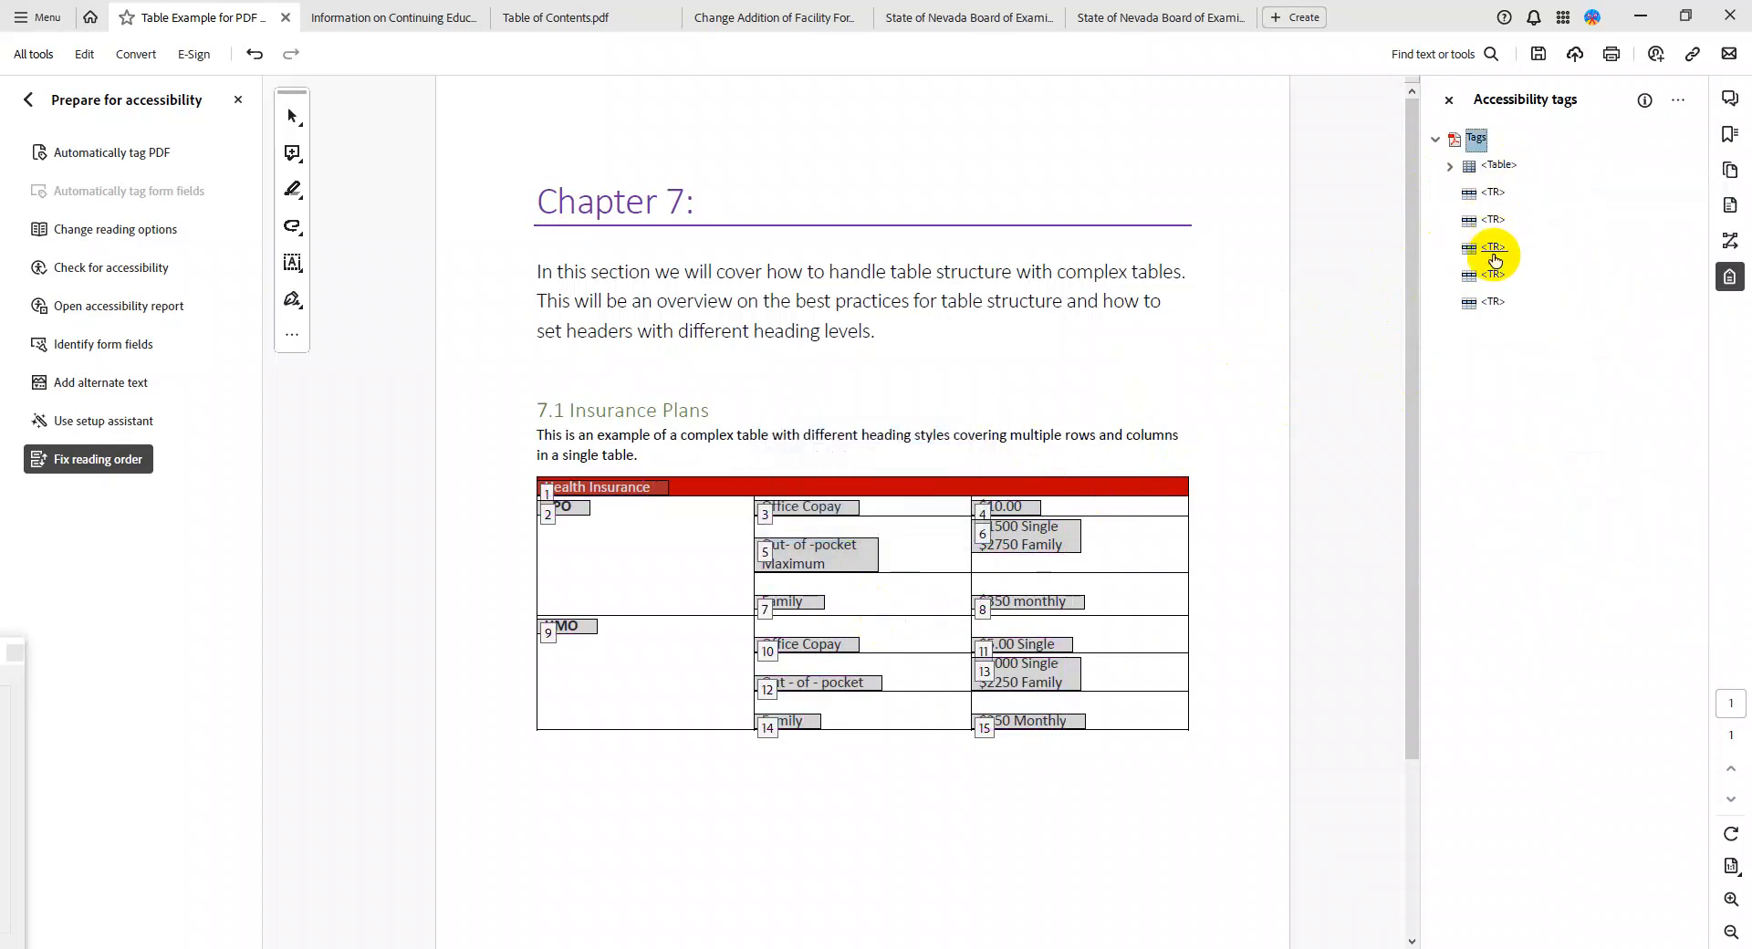
Create two more Table Row tags from the Table tag, bringing the tag tree to seven TR tags
right_click(1501, 166)
left_click(1571, 190)
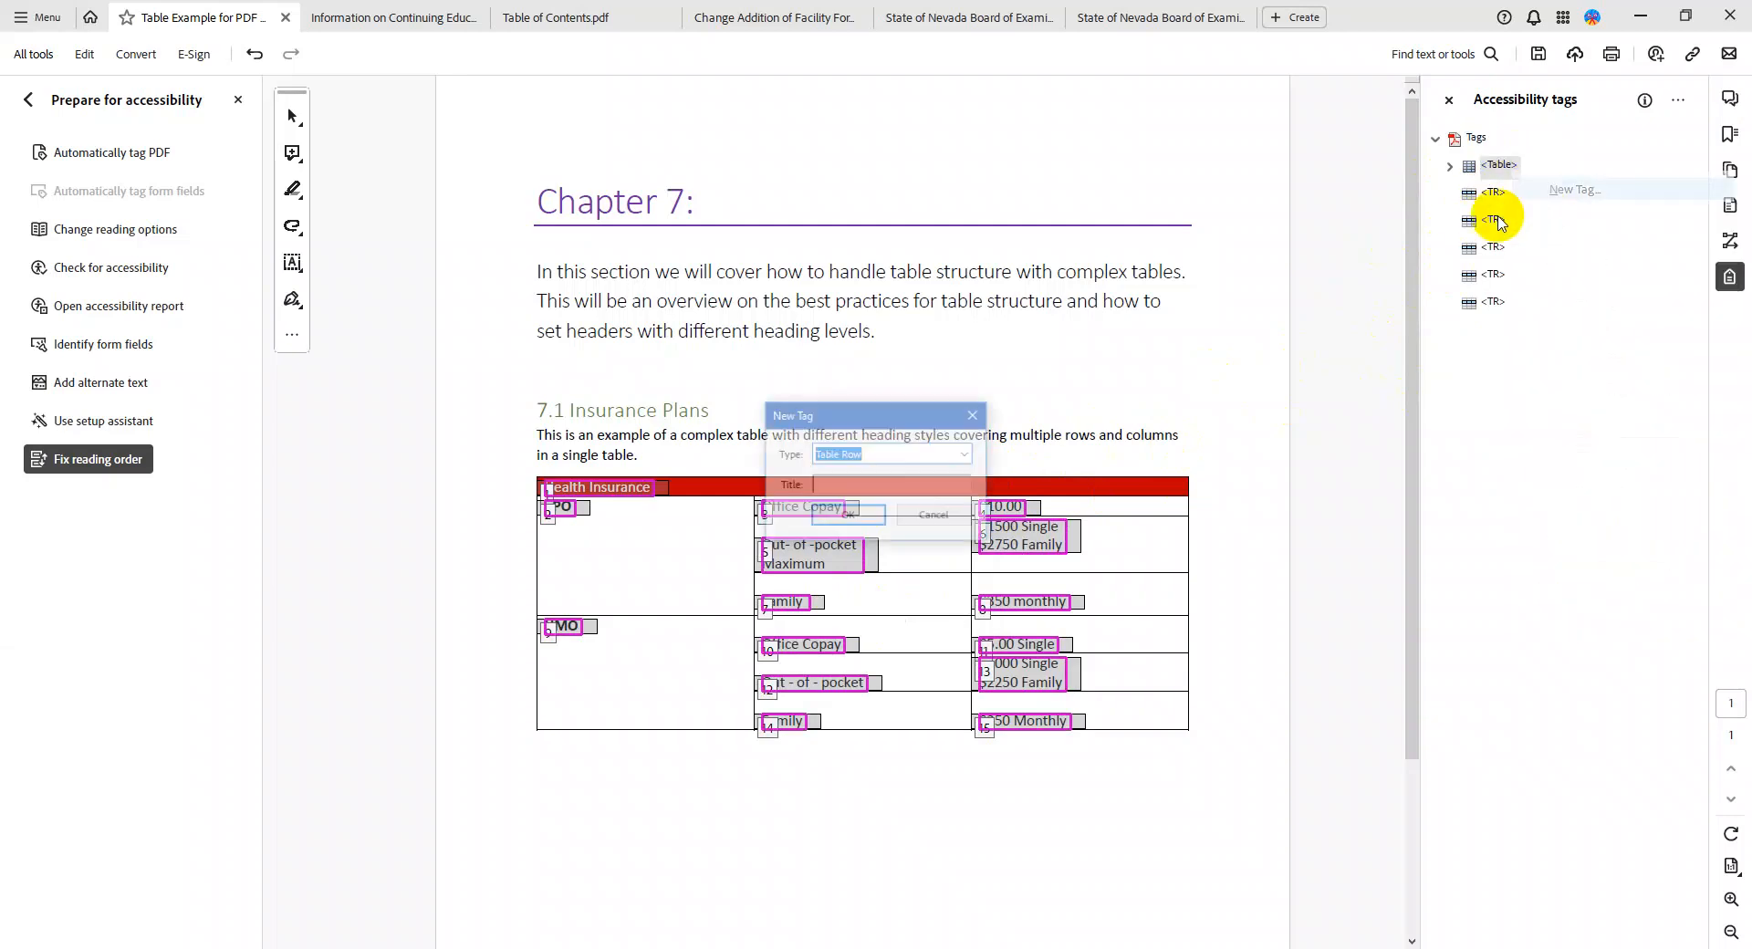
left_click(851, 513)
right_click(1505, 164)
left_click(1551, 184)
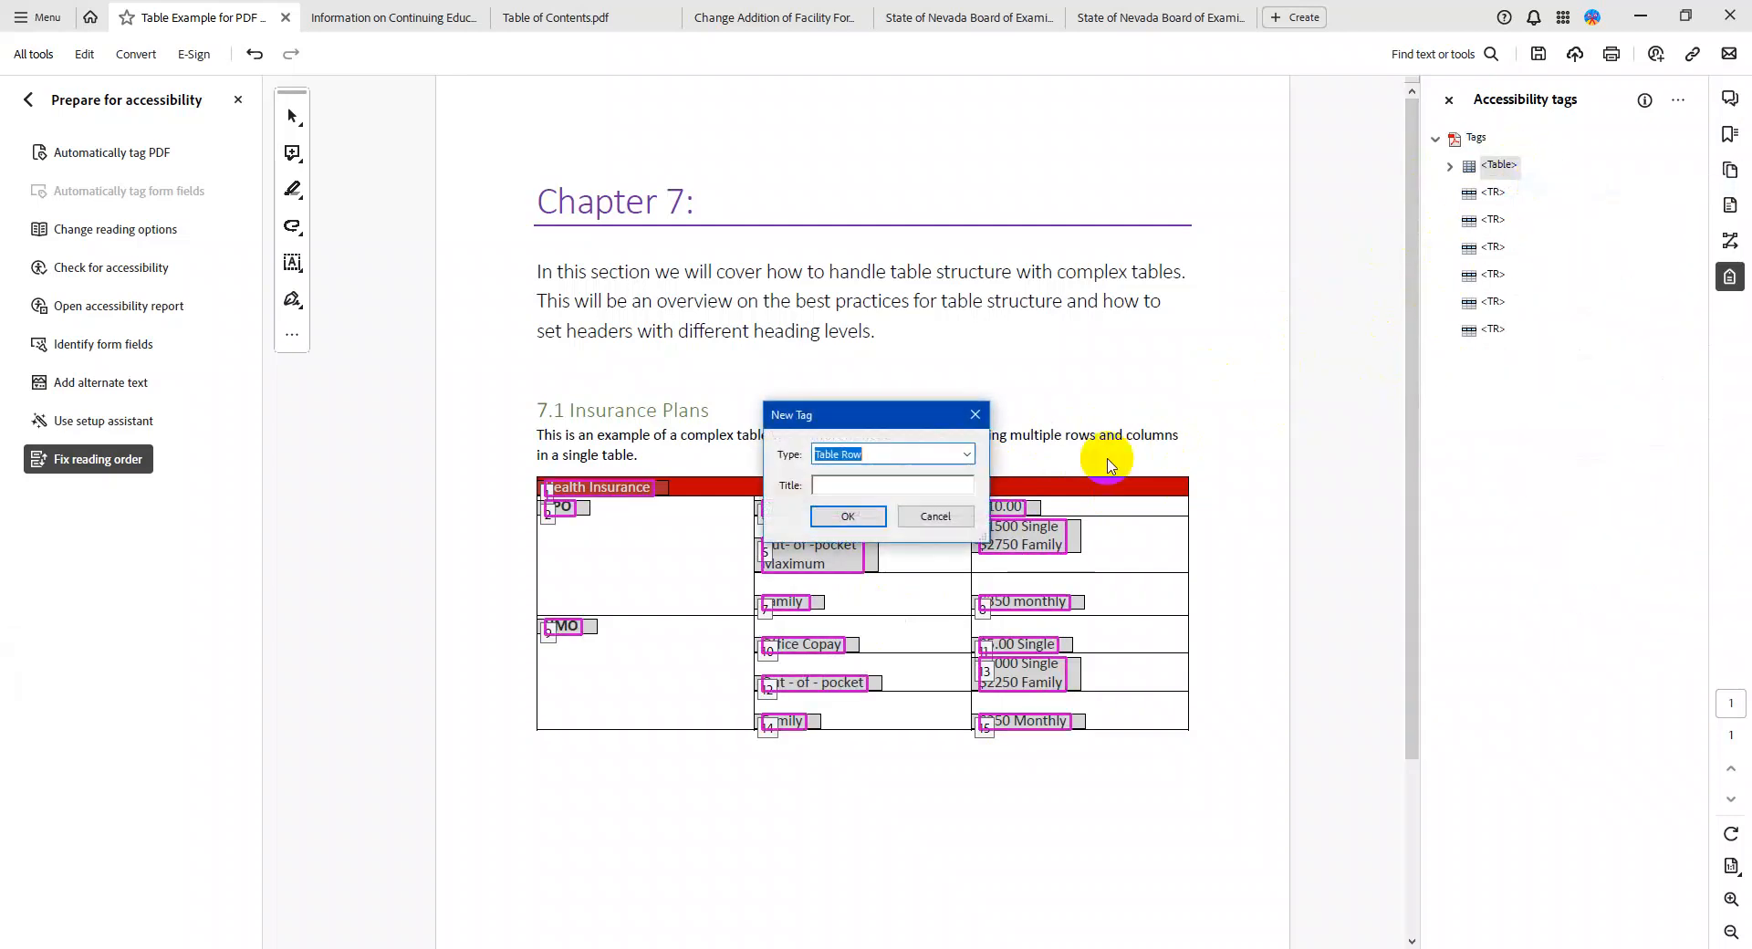
left_click(871, 512)
Select all seven TR tags in the tag tree and move them inside the Table tag
left_click(1495, 194)
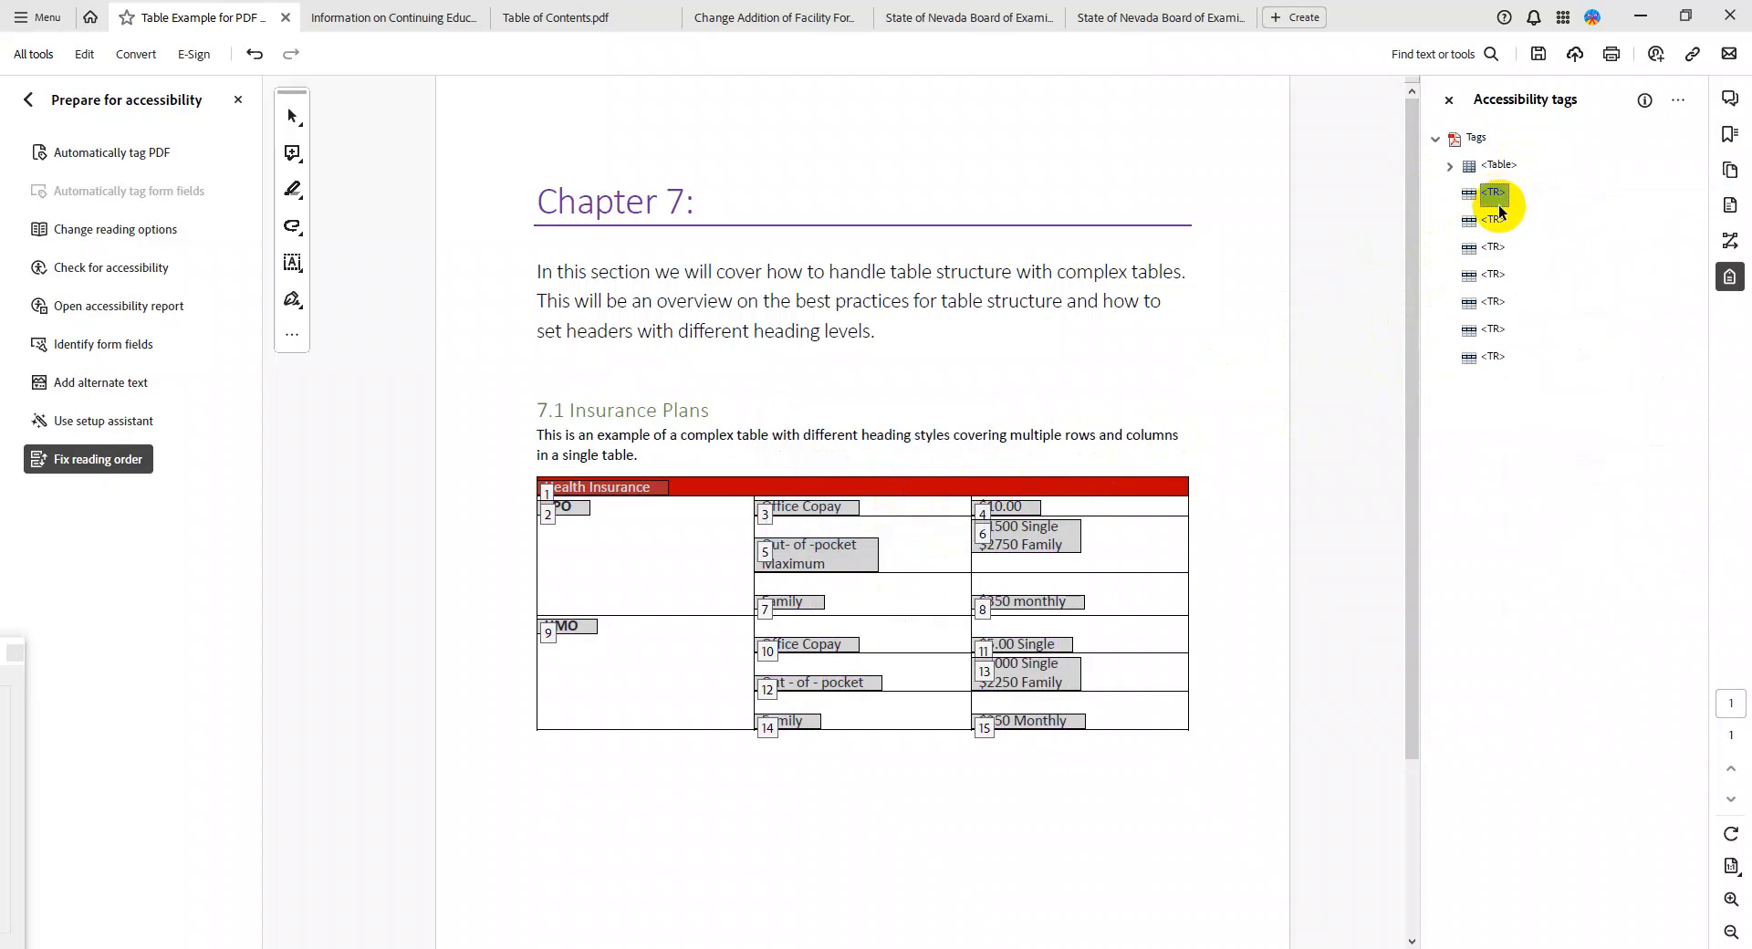
left_click(1494, 358, "shift")
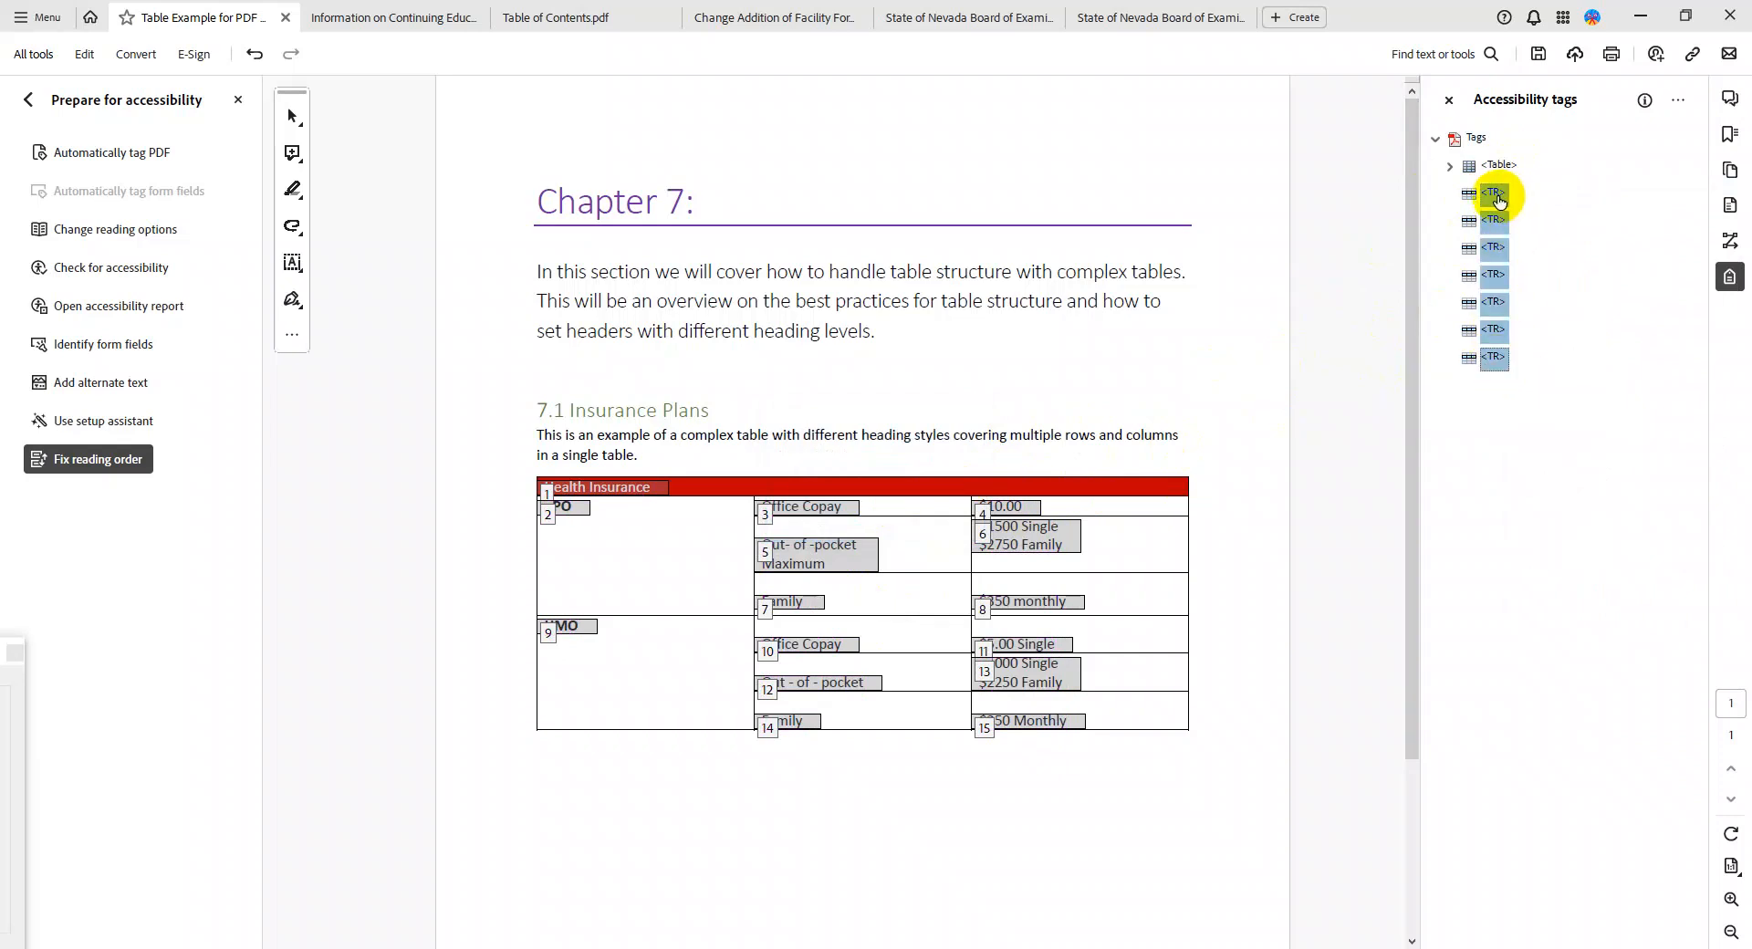
left_click_drag(1499, 197, 1497, 169)
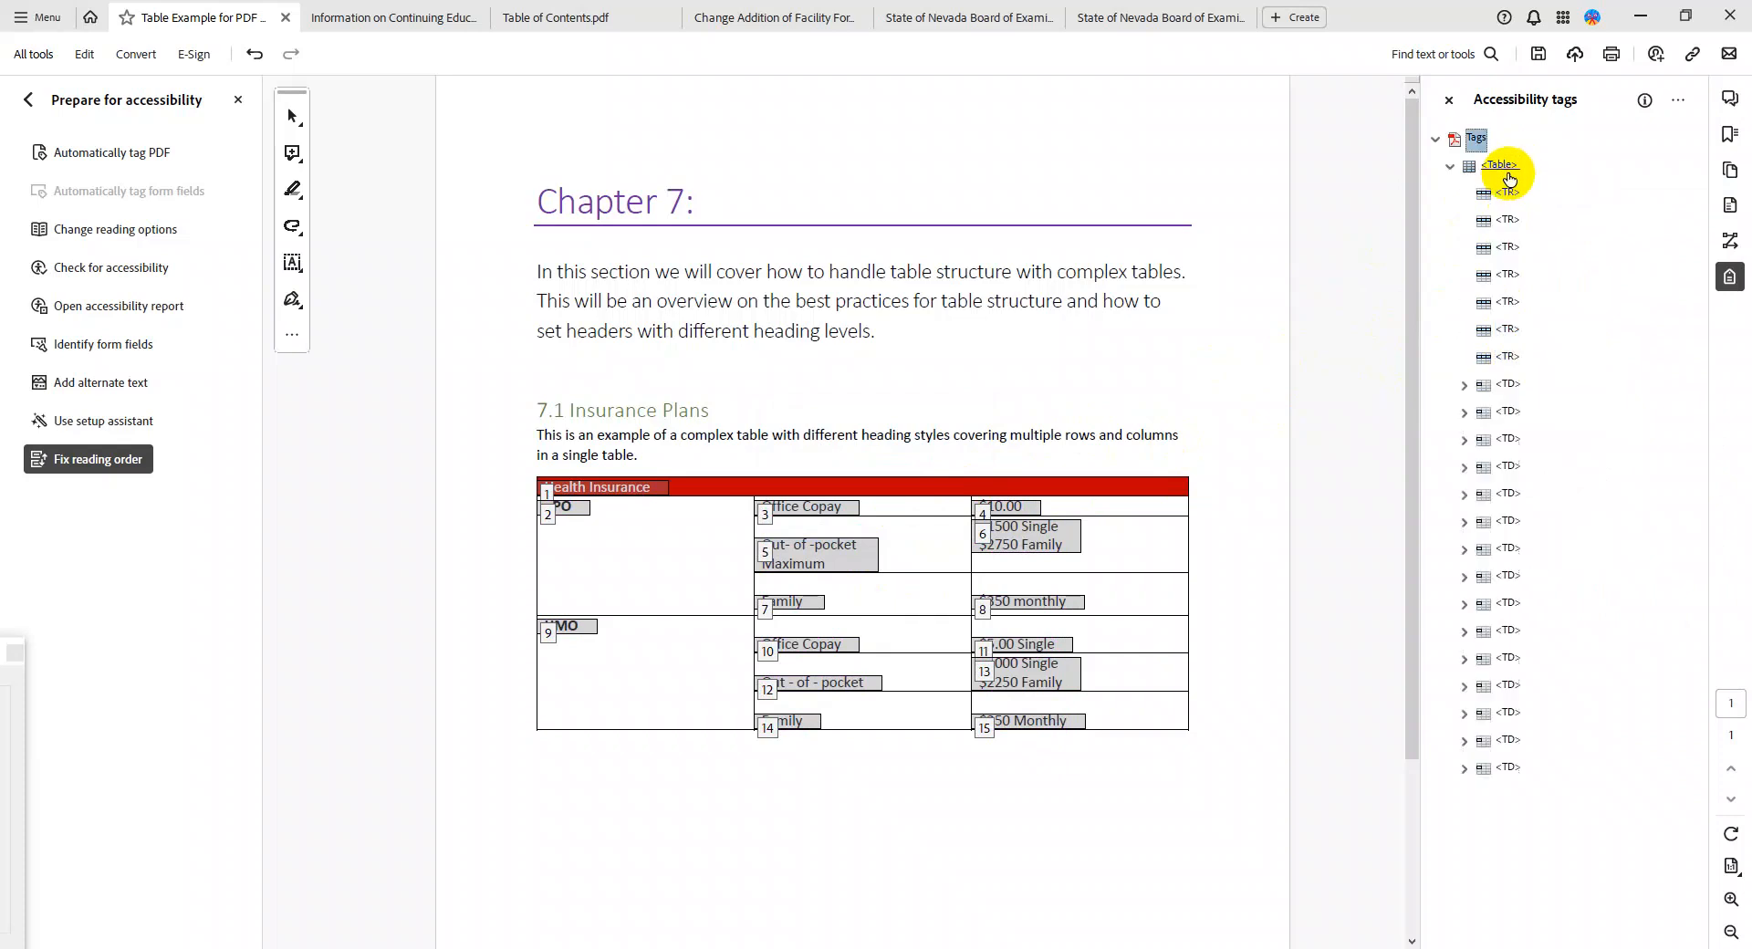
Move the Health Insurance TD tag into the first TR and the three TD tags of the PPO Office Copay row into the second TR
left_click(1508, 385)
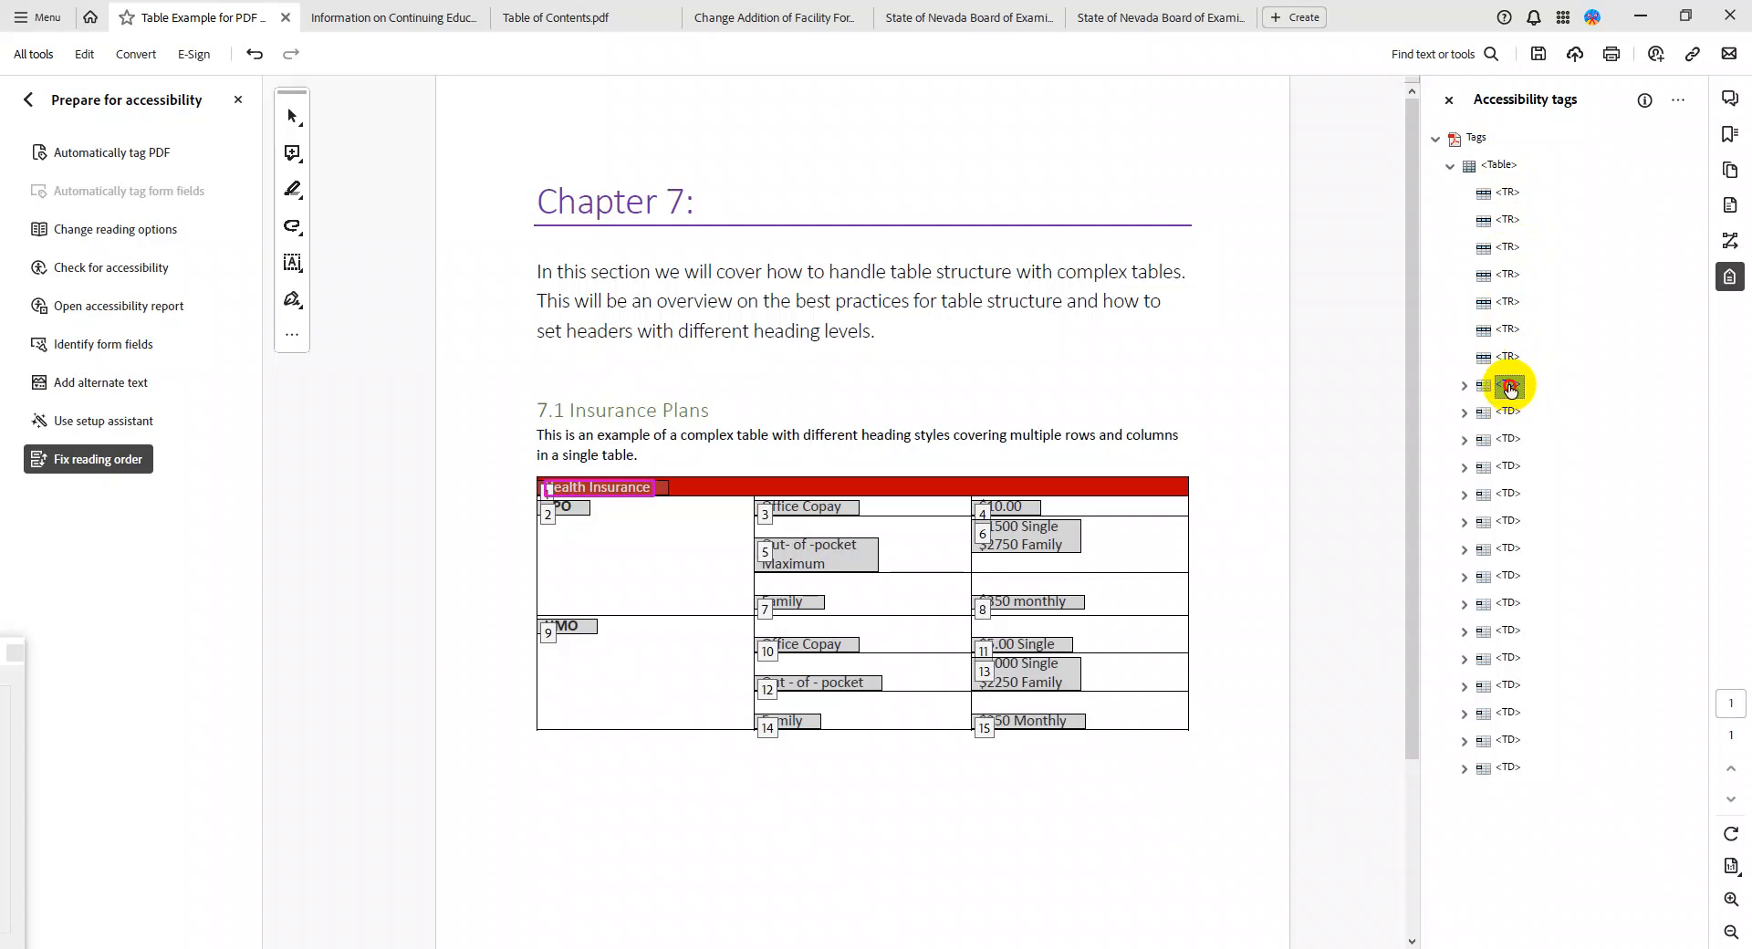
left_click_drag(1509, 384, 1518, 201)
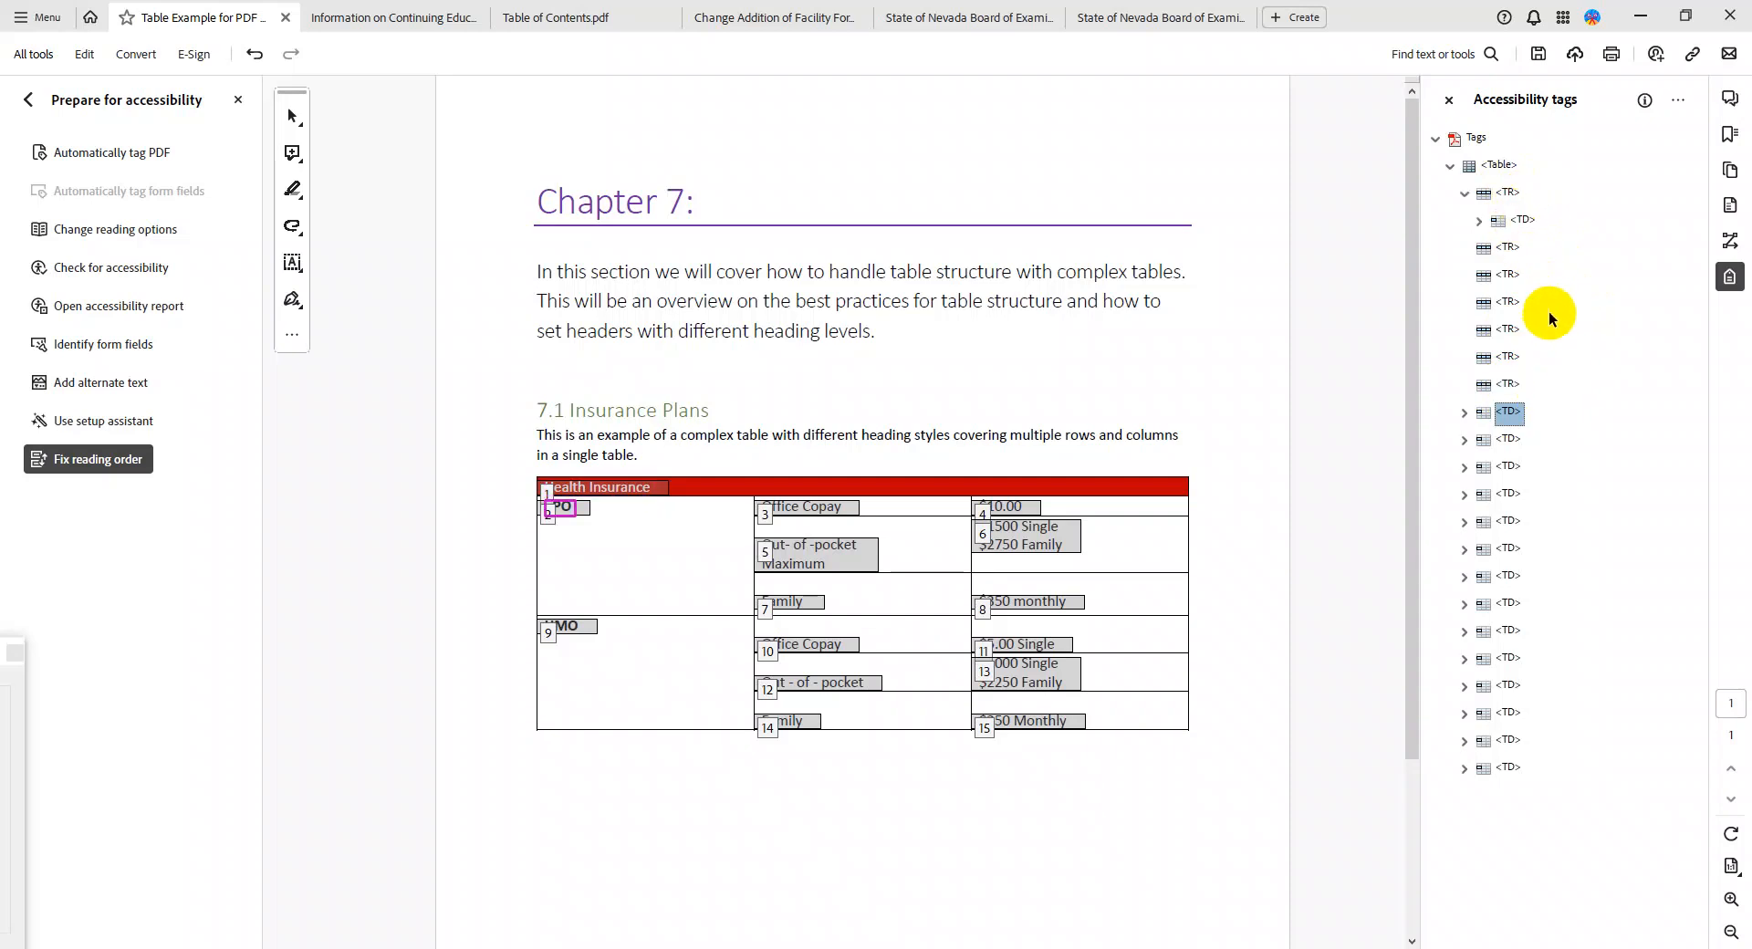
left_click(1510, 467, "shift")
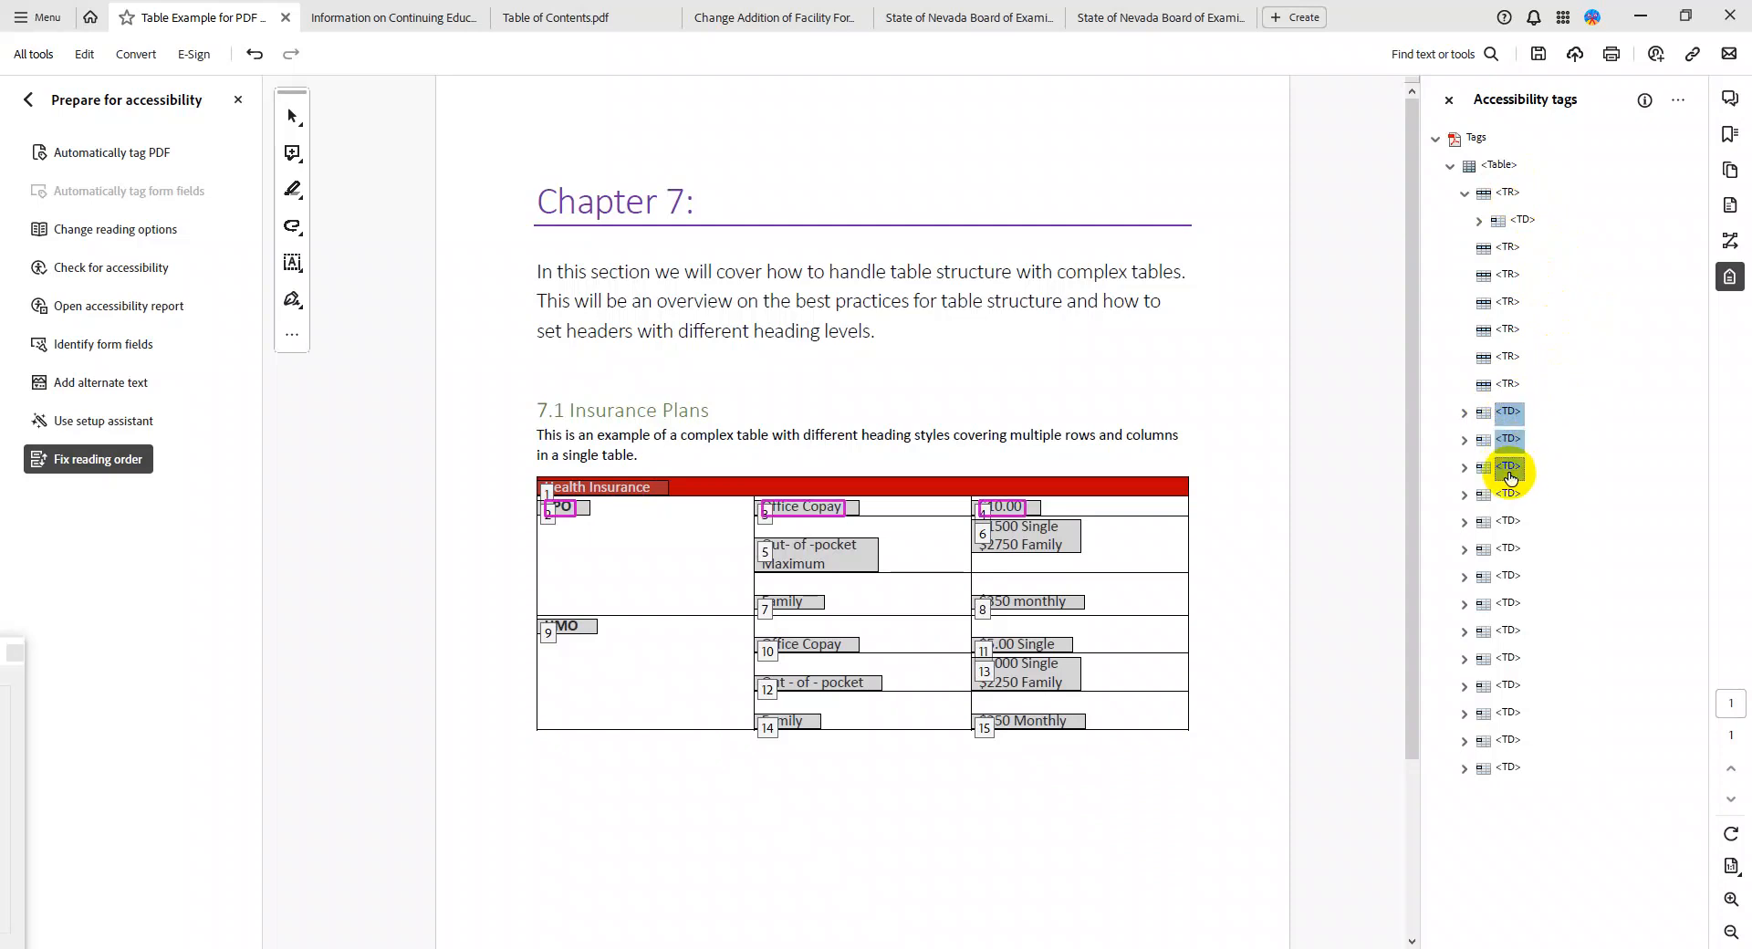
left_click_drag(1507, 416, 1506, 254)
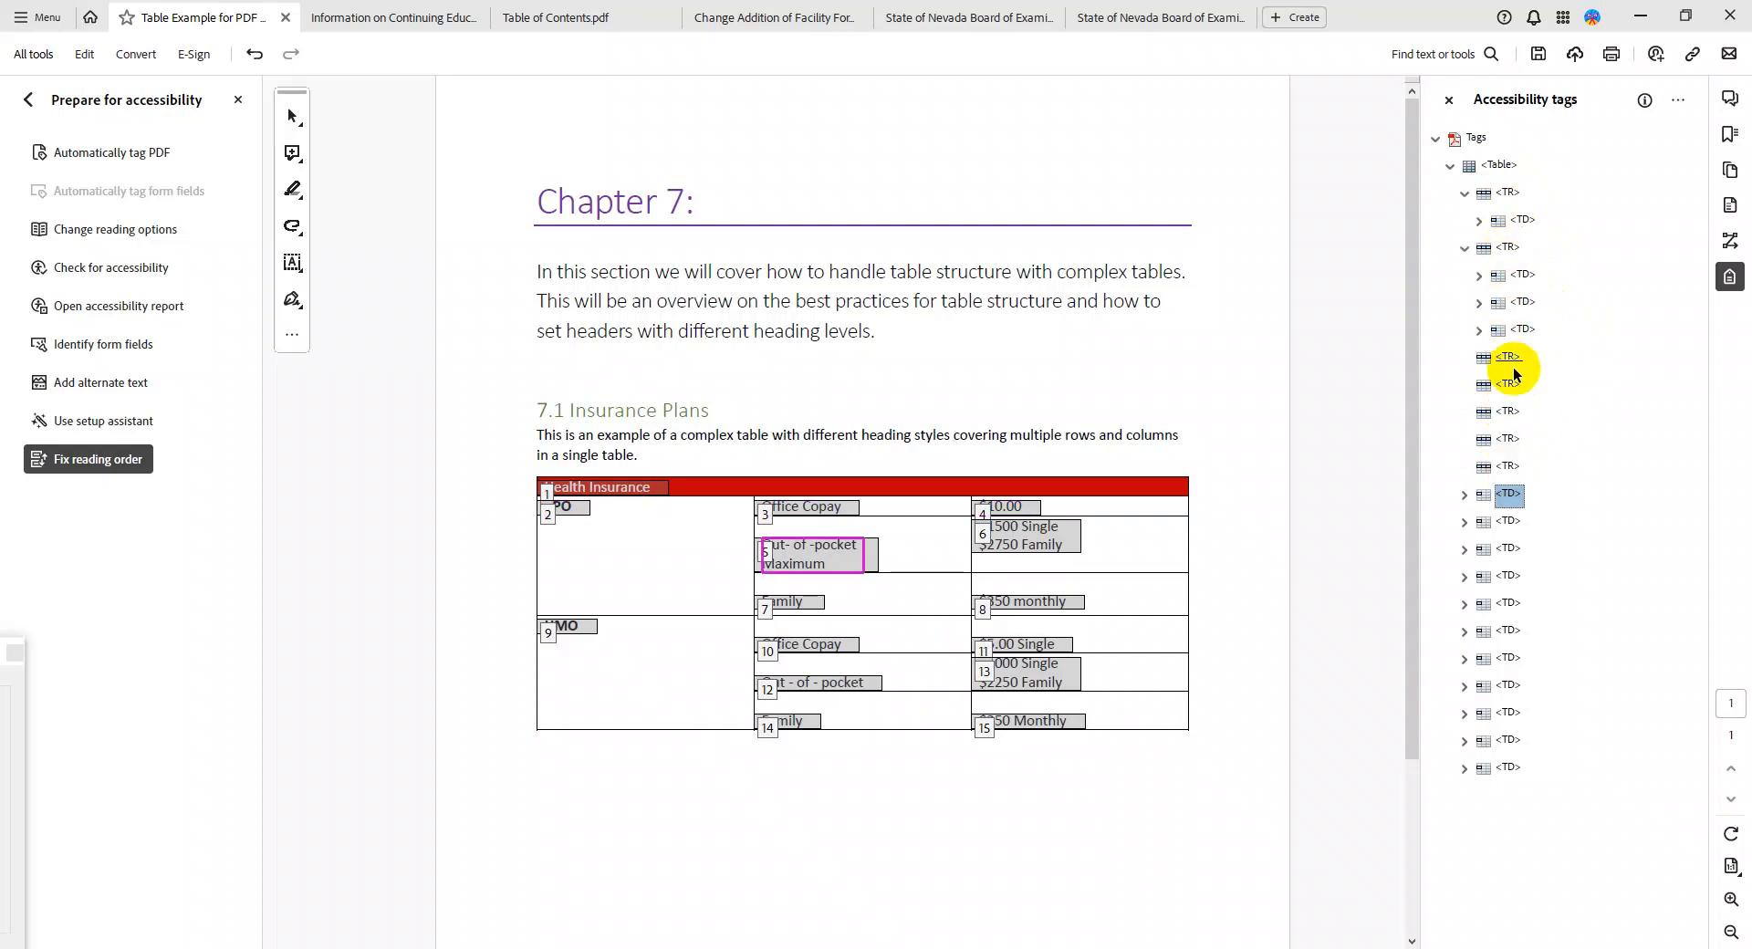
Move the two PPO out-of-pocket maximum TD tags into the third TR and the two PPO Family TD tags into the fourth TR
left_click(1508, 527, "shift")
left_click_drag(1509, 498, 1510, 363)
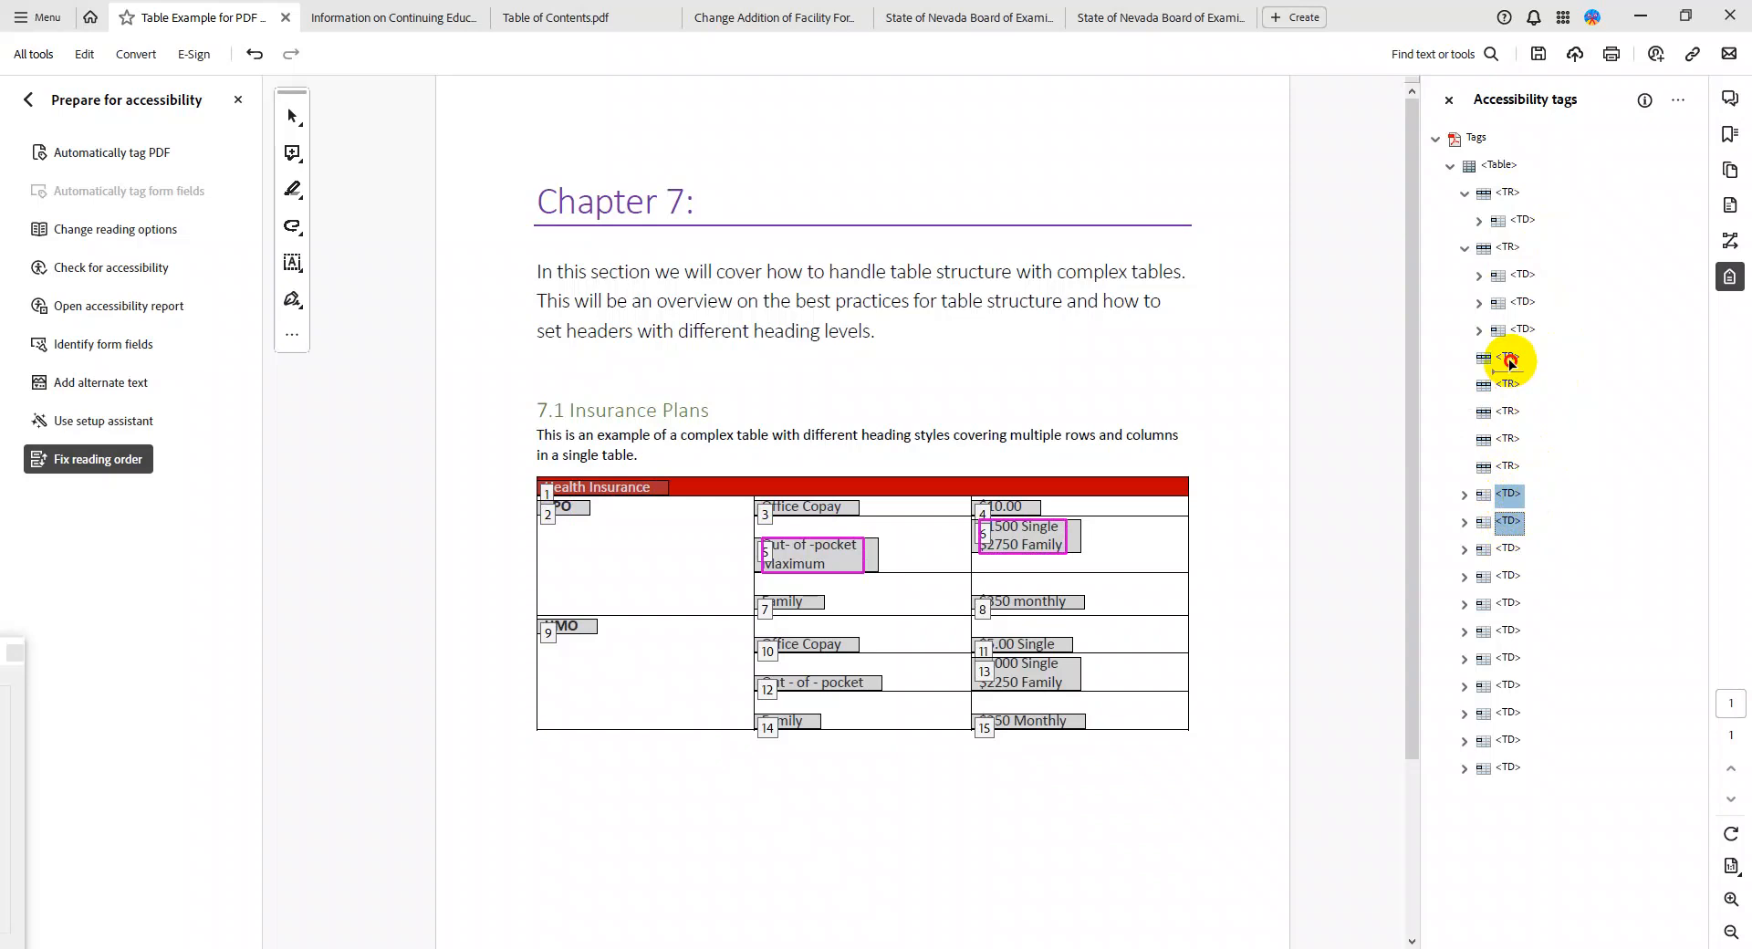
left_click_drag(1509, 363, 1510, 362)
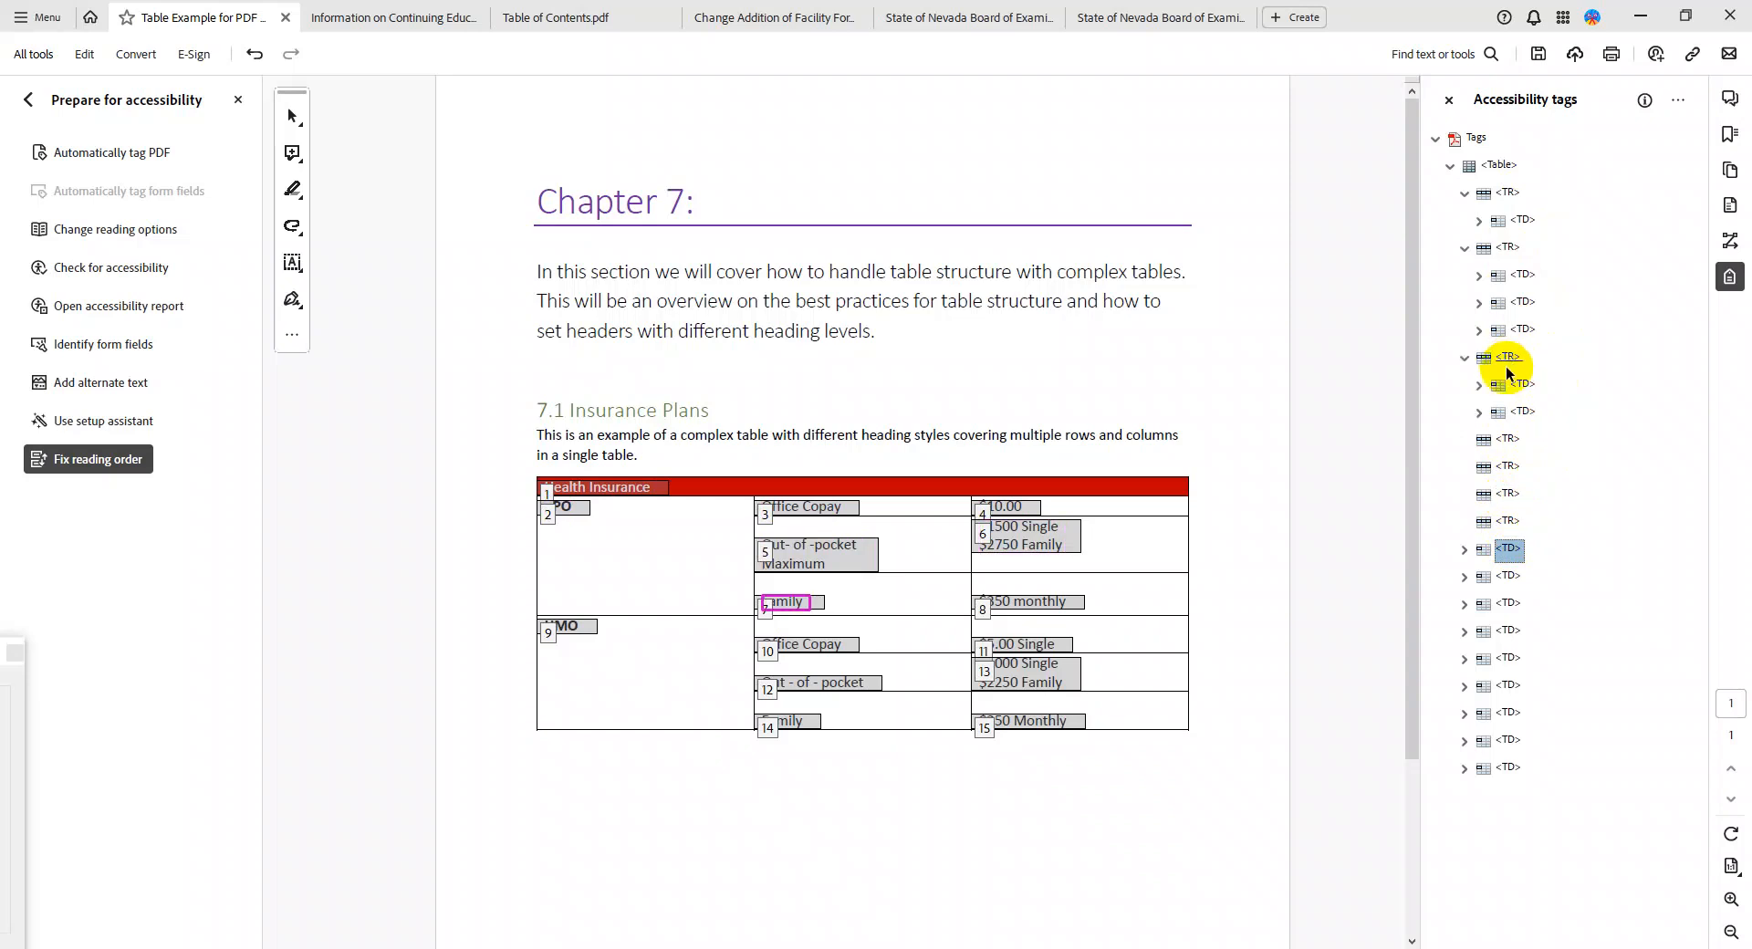
left_click(1507, 574)
left_click(1506, 550, "shift")
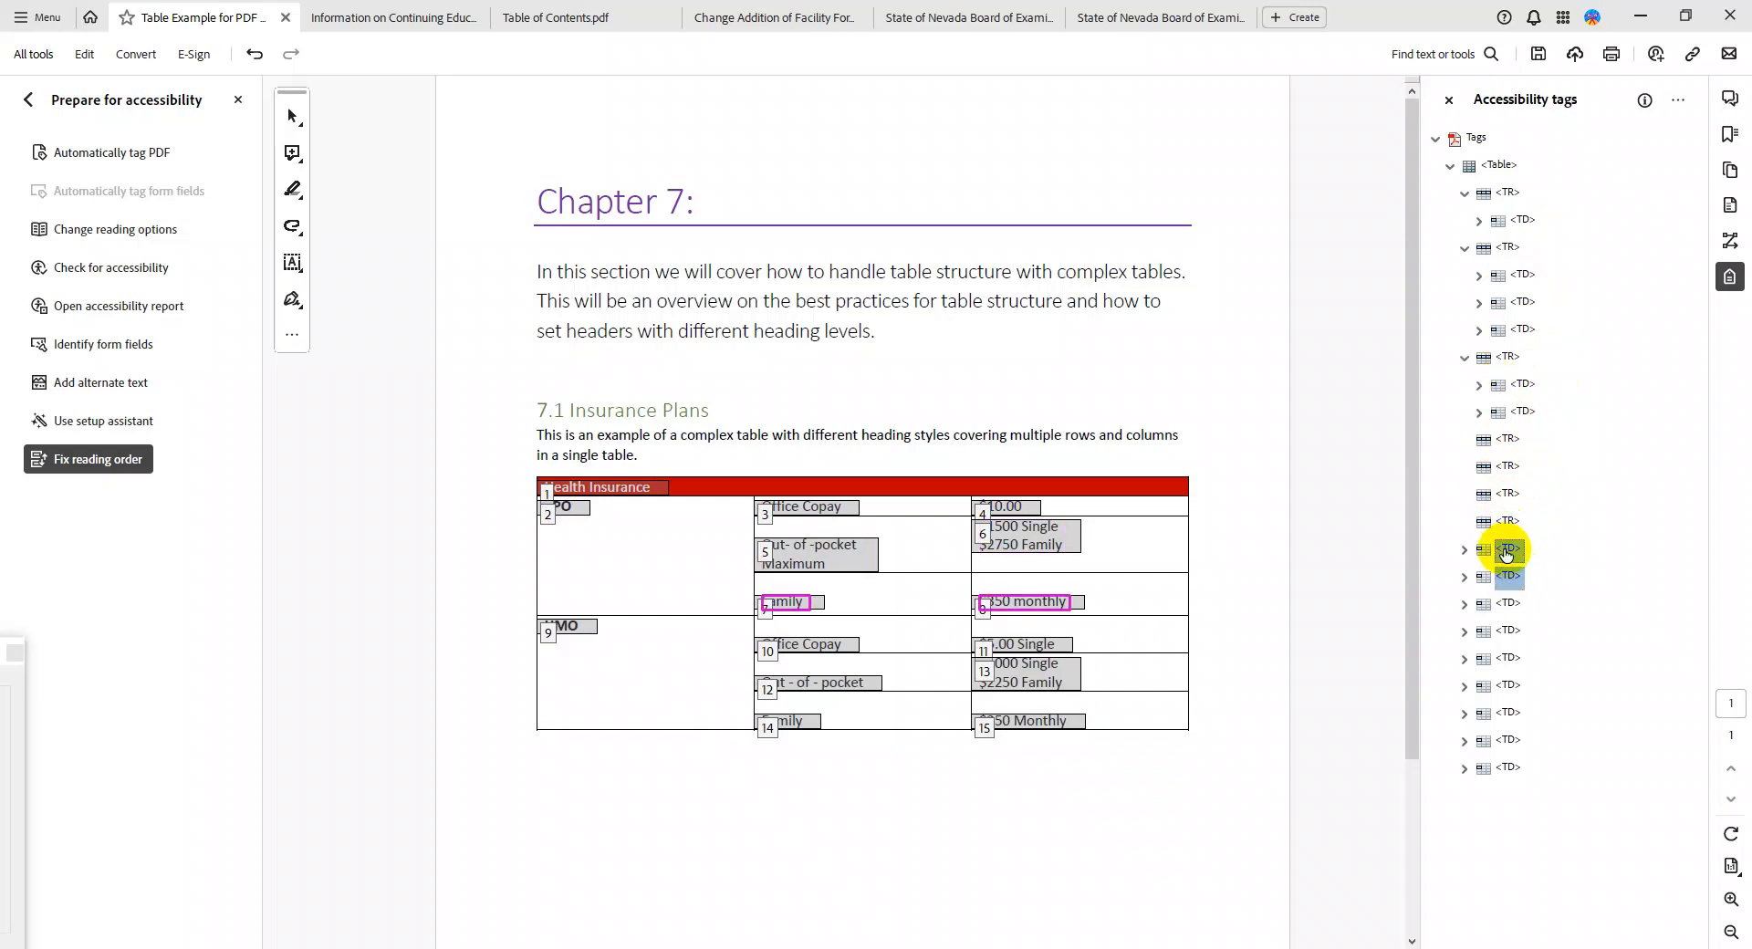
left_click_drag(1508, 550, 1509, 441)
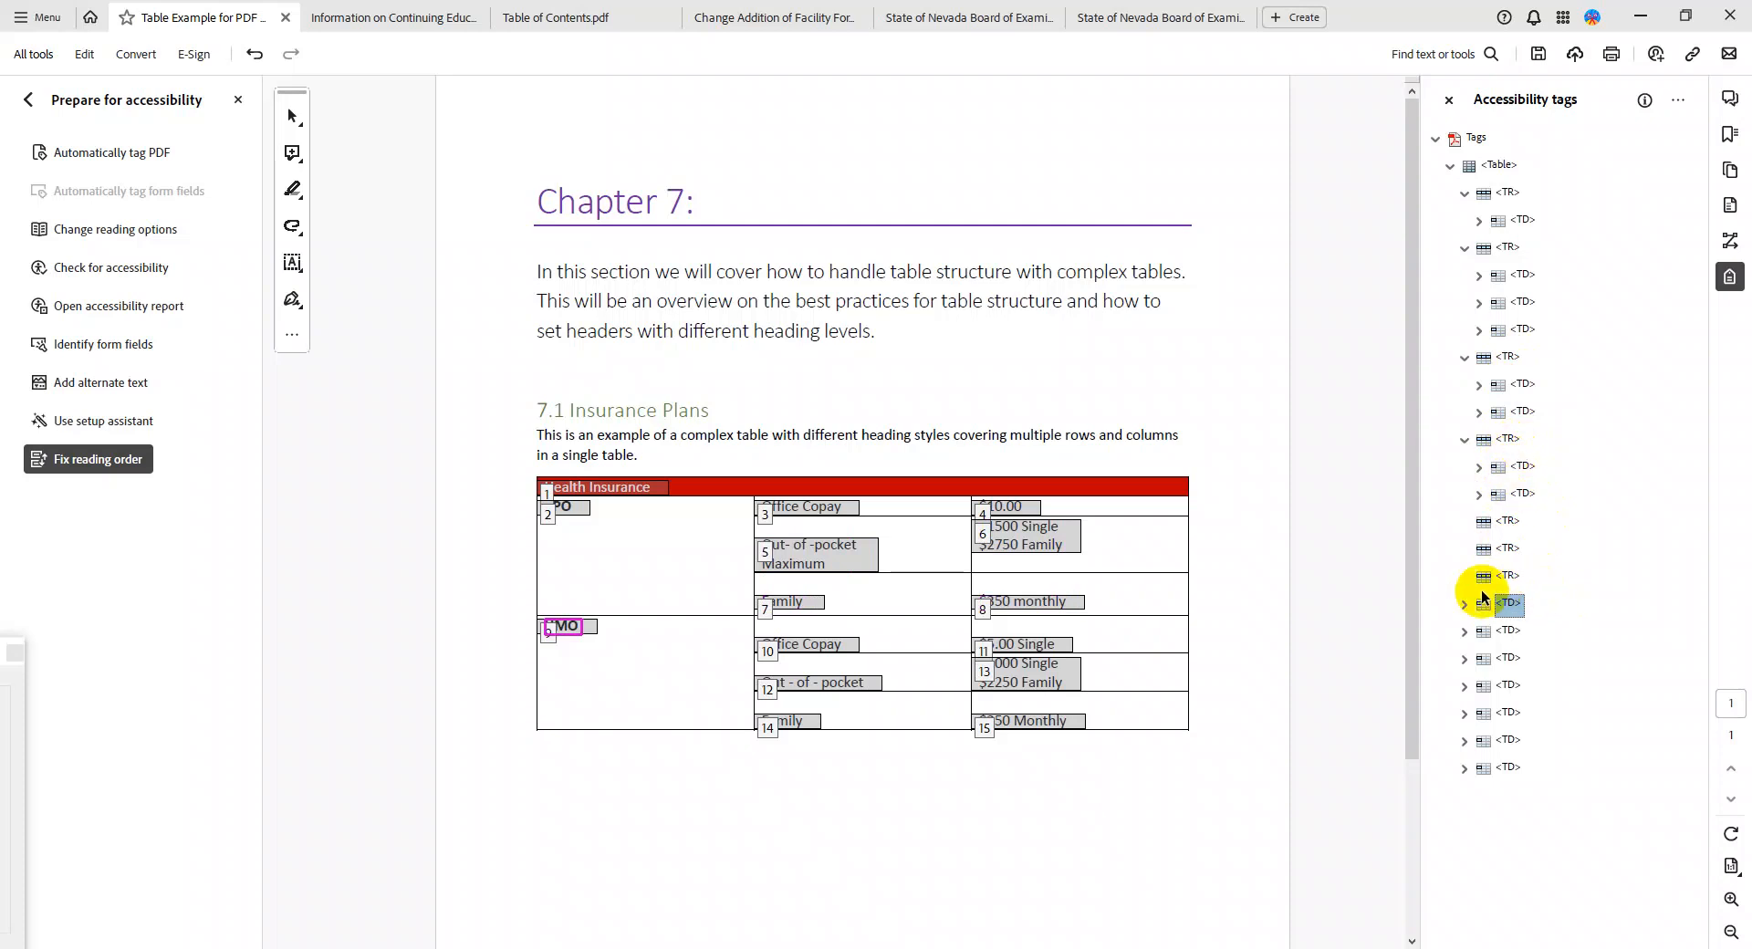
Move the three HMO Office Copay row TD tags into the fifth TR, the out-of-pocket pair into the sixth and the Family pair into the seventh
left_click(1508, 658, "shift")
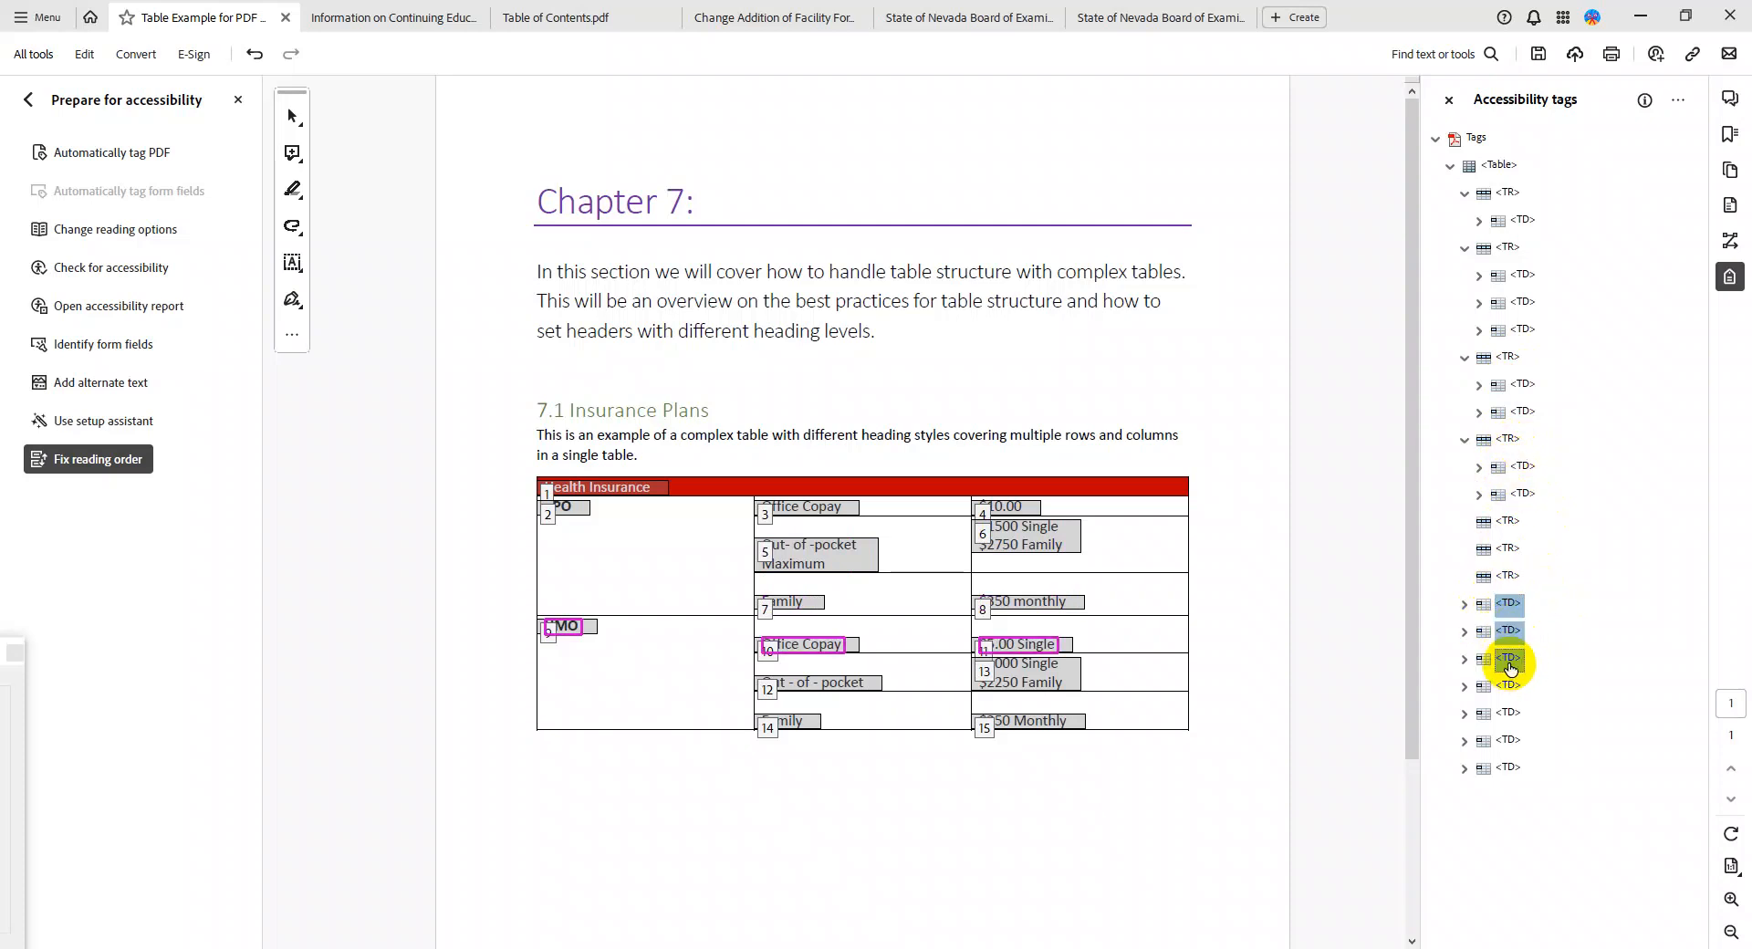
left_click_drag(1509, 604, 1509, 522)
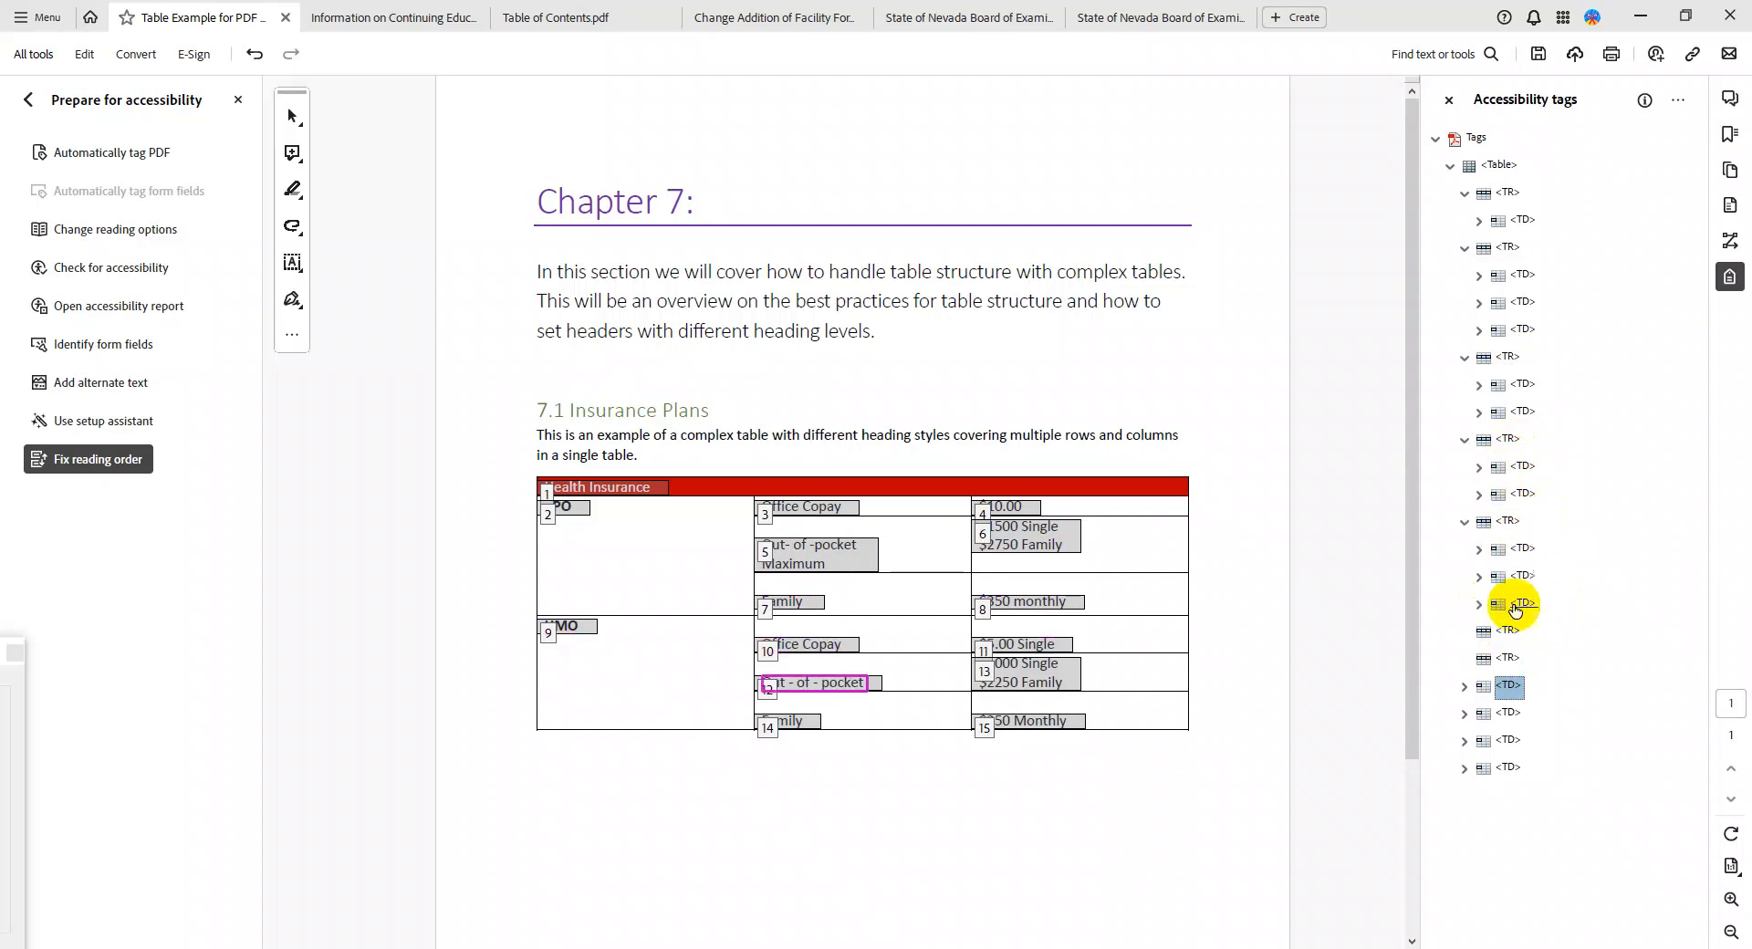
left_click(1512, 714, "shift")
left_click_drag(1510, 707, 1509, 631)
left_click(1508, 743)
left_click(1509, 770, "shift")
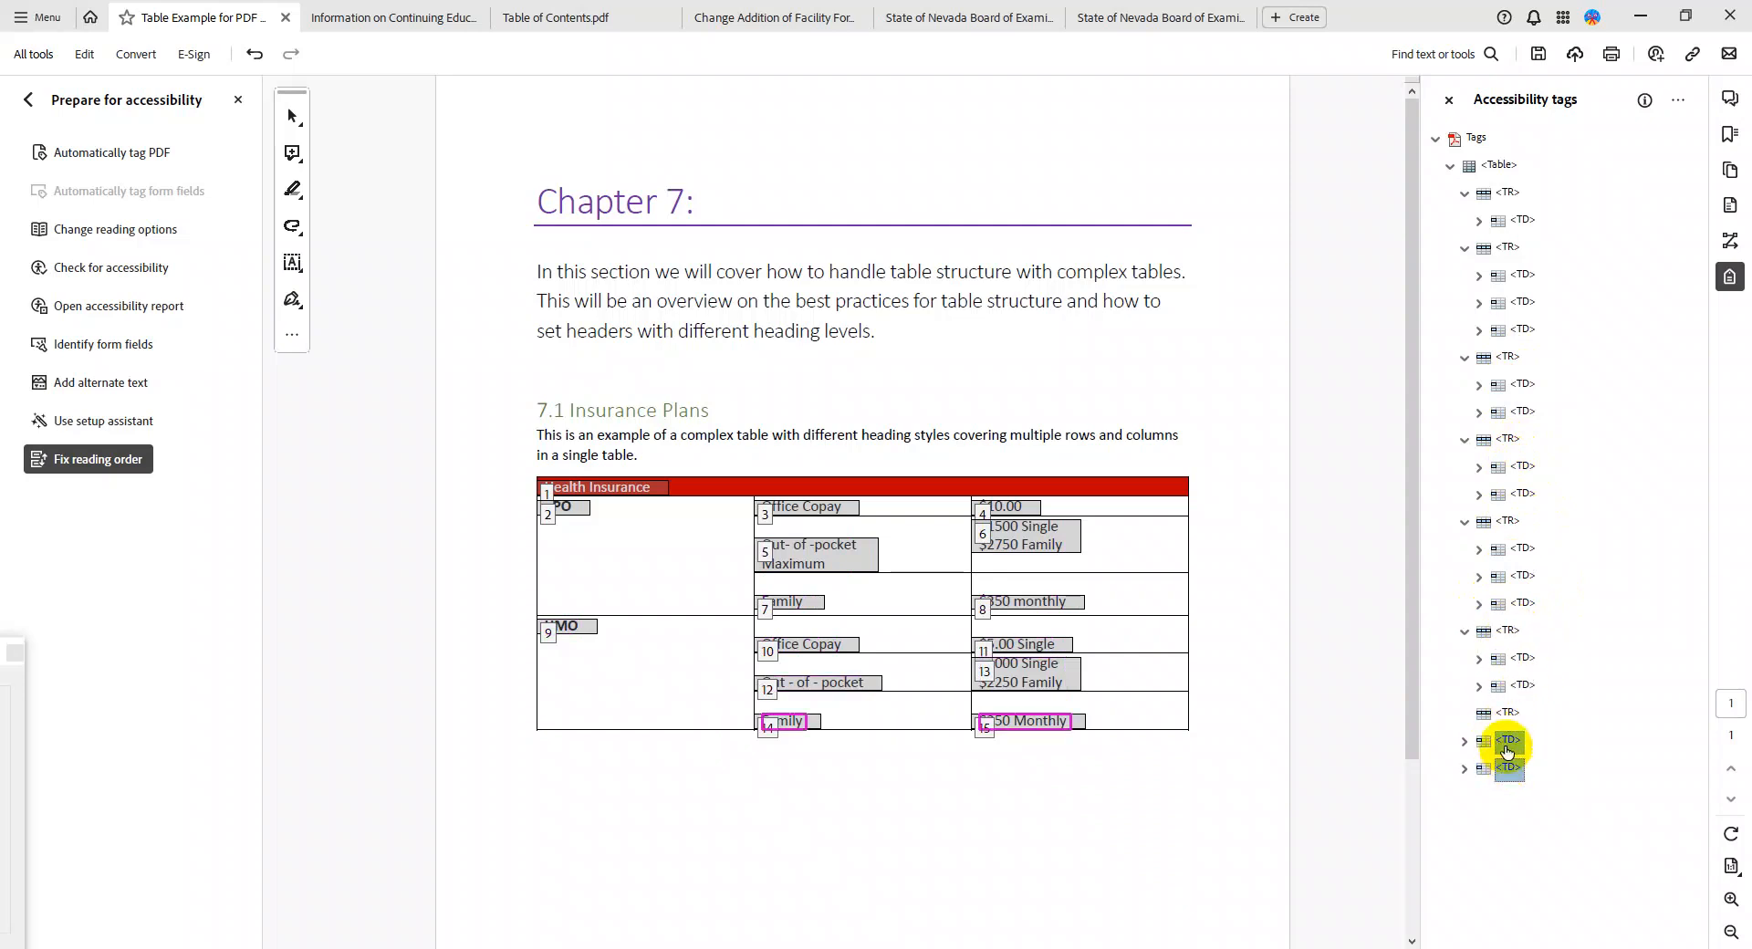
left_click_drag(1506, 747, 1511, 715)
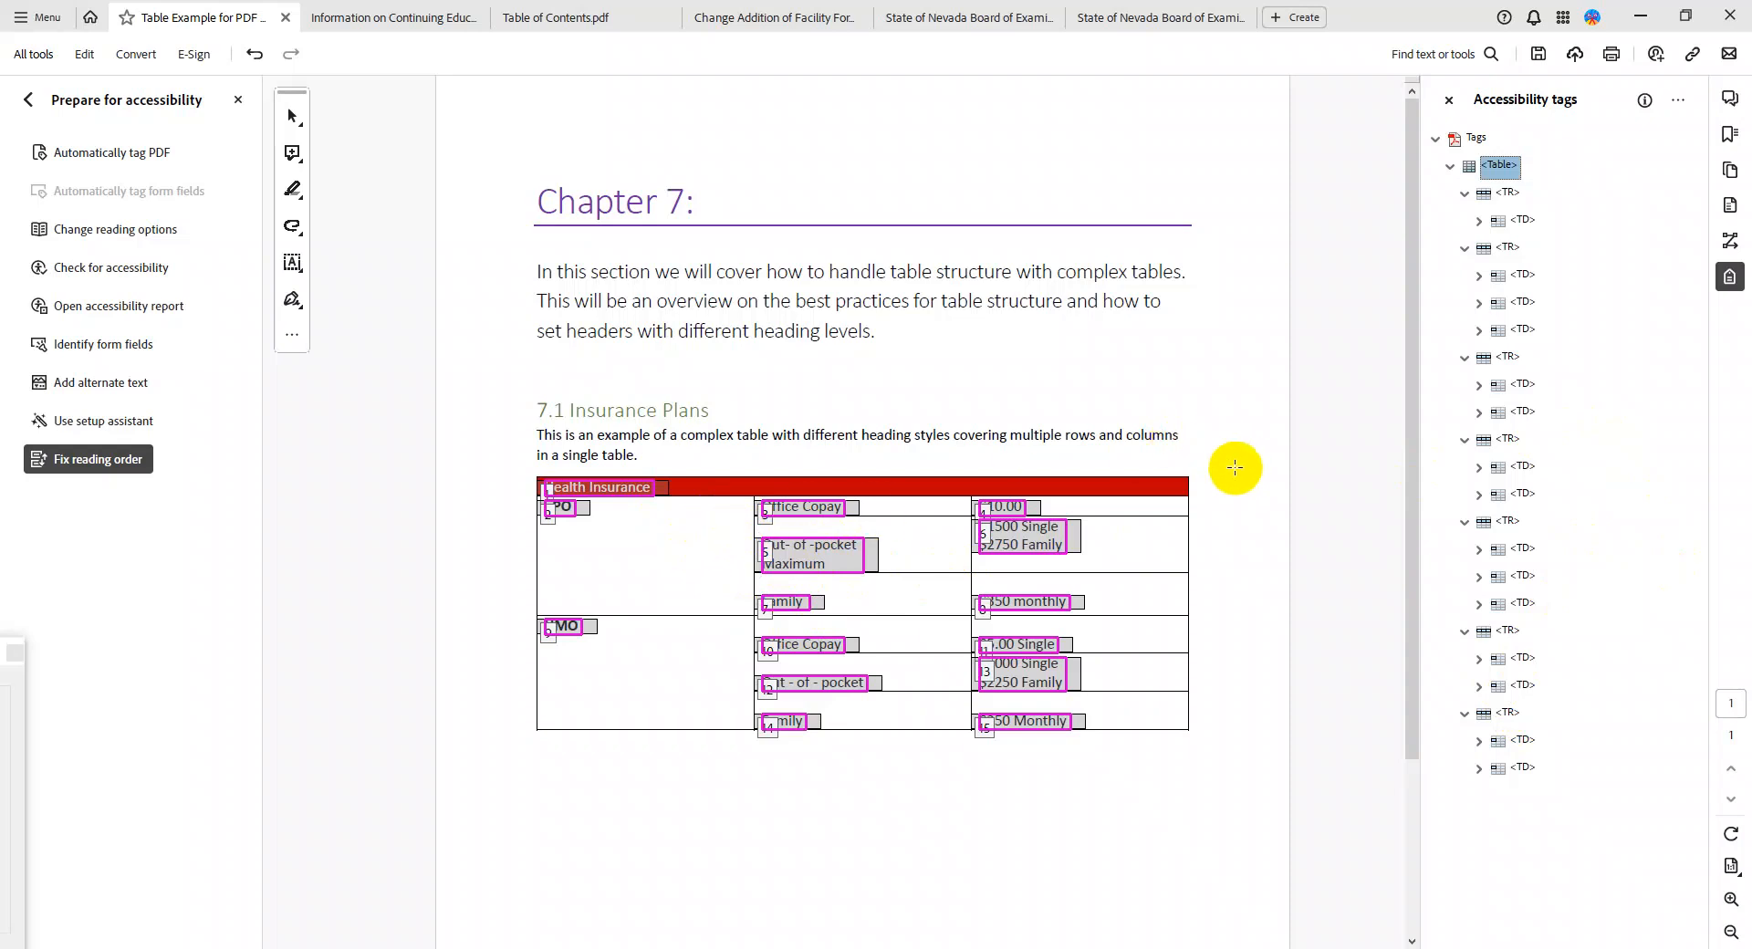
Change the tags of the Health Insurance, PPO and HMO cells from TD to TH
left_click(1526, 223)
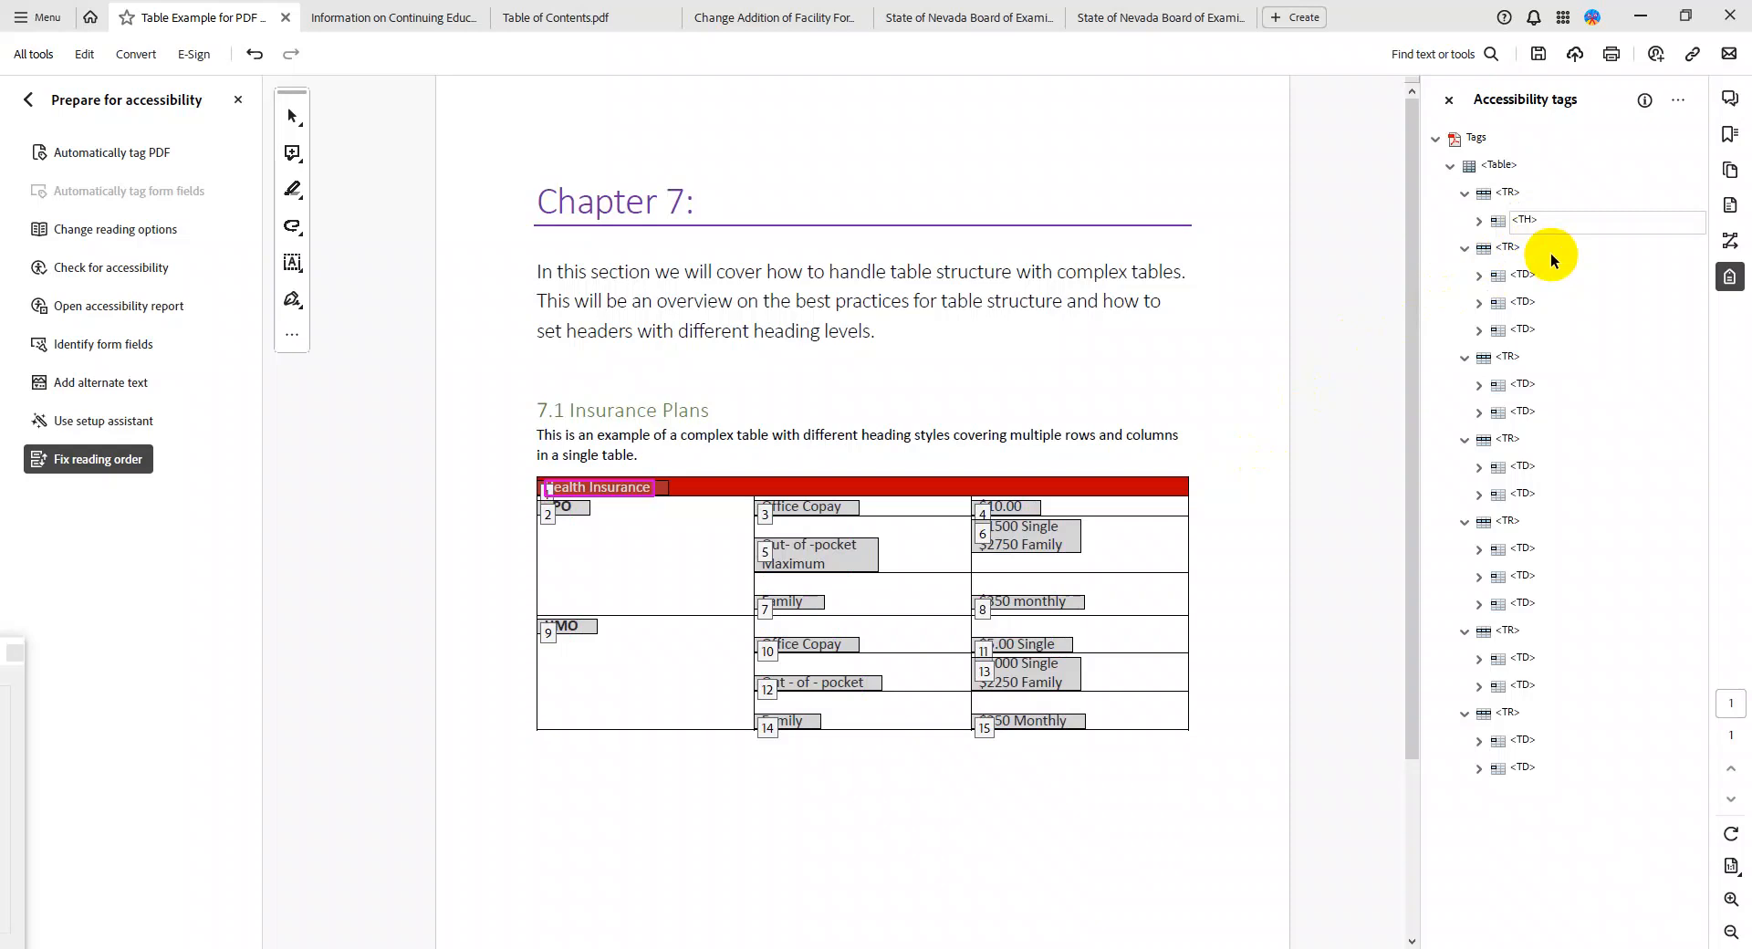
key("Return")
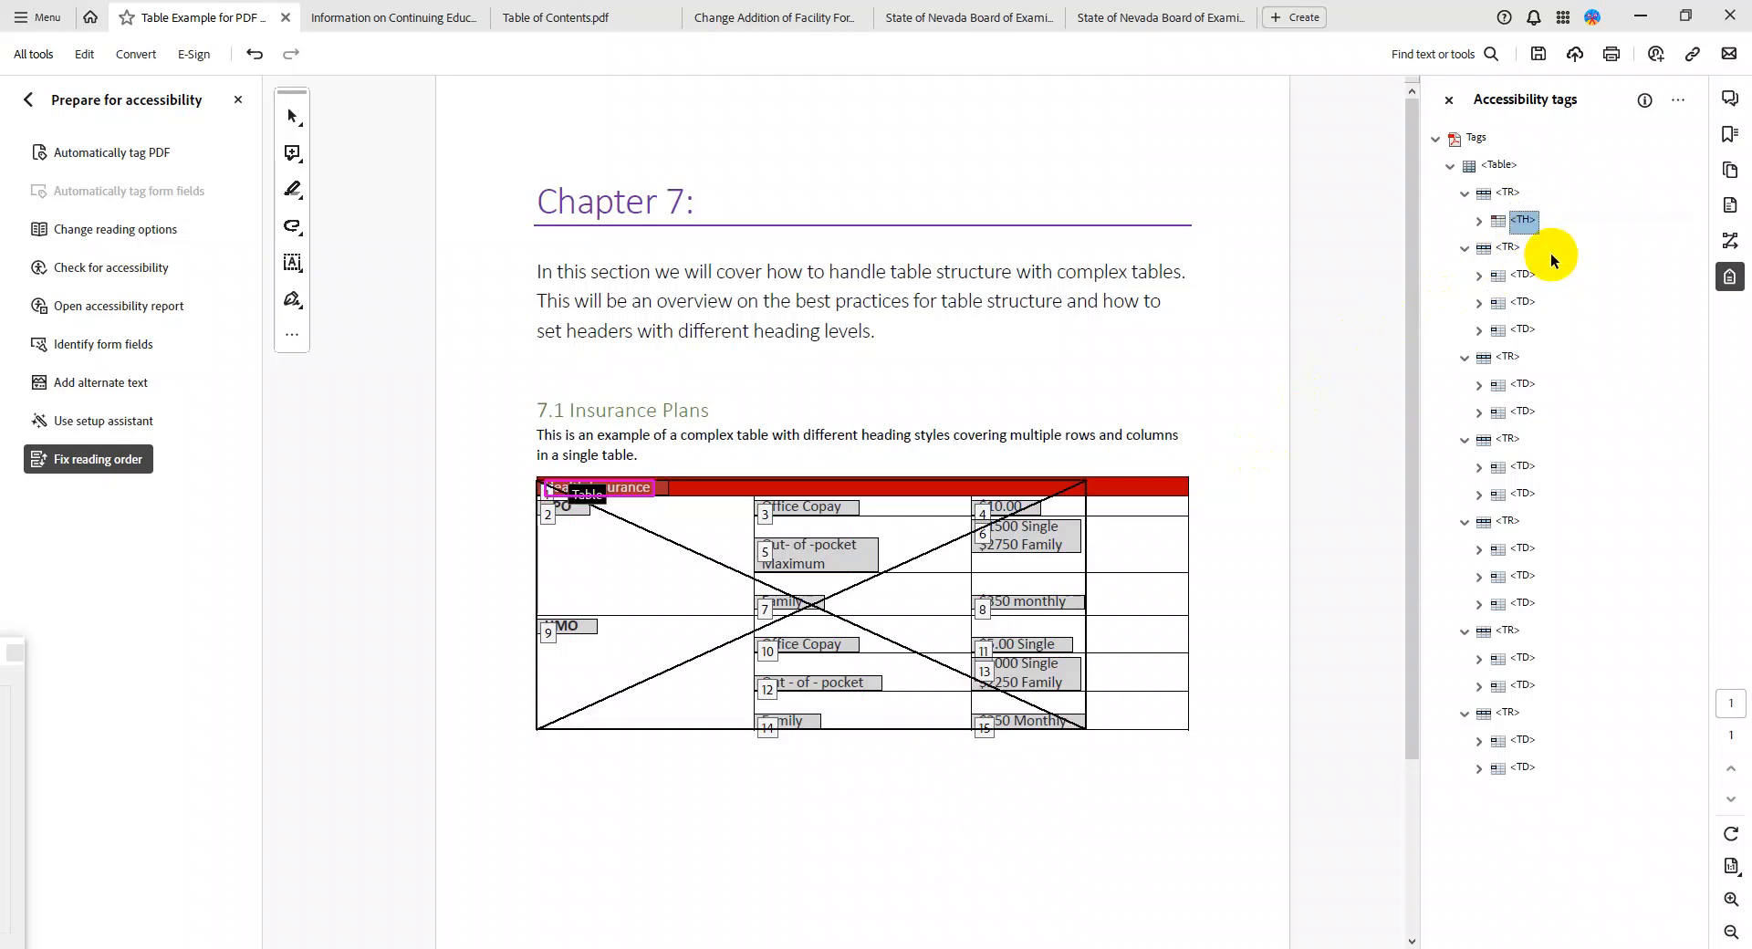
left_click(1539, 272)
left_click(1539, 278)
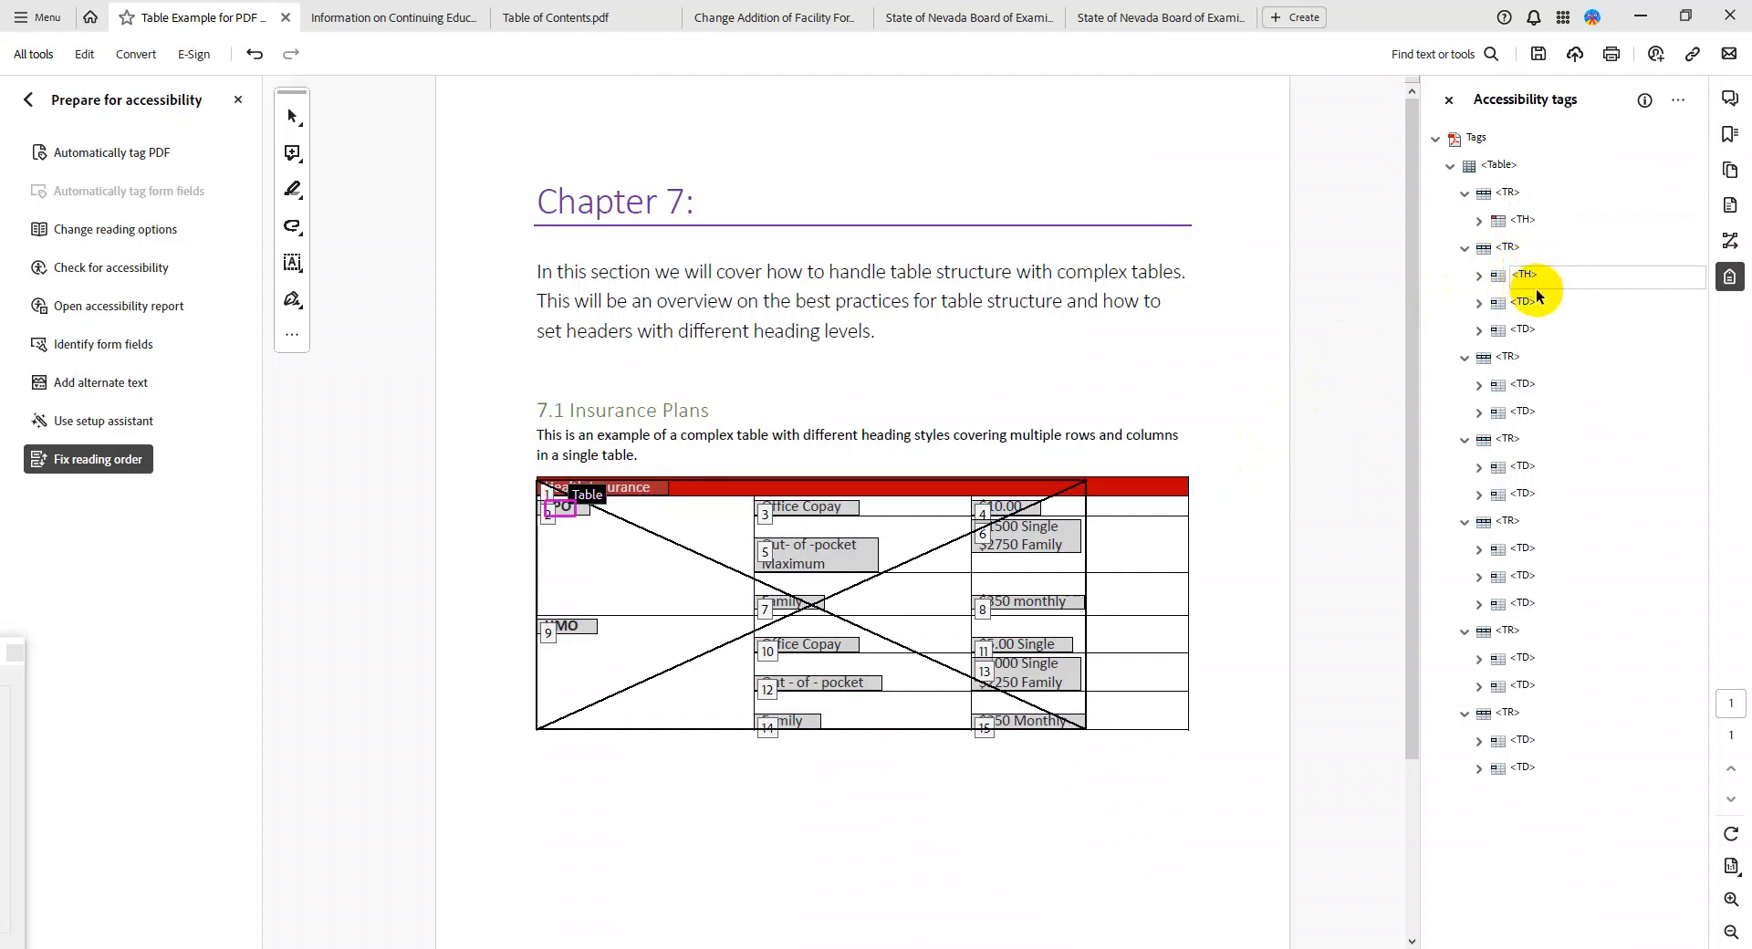
left_click(1523, 549)
left_click(1528, 553)
type("H>")
key("Return")
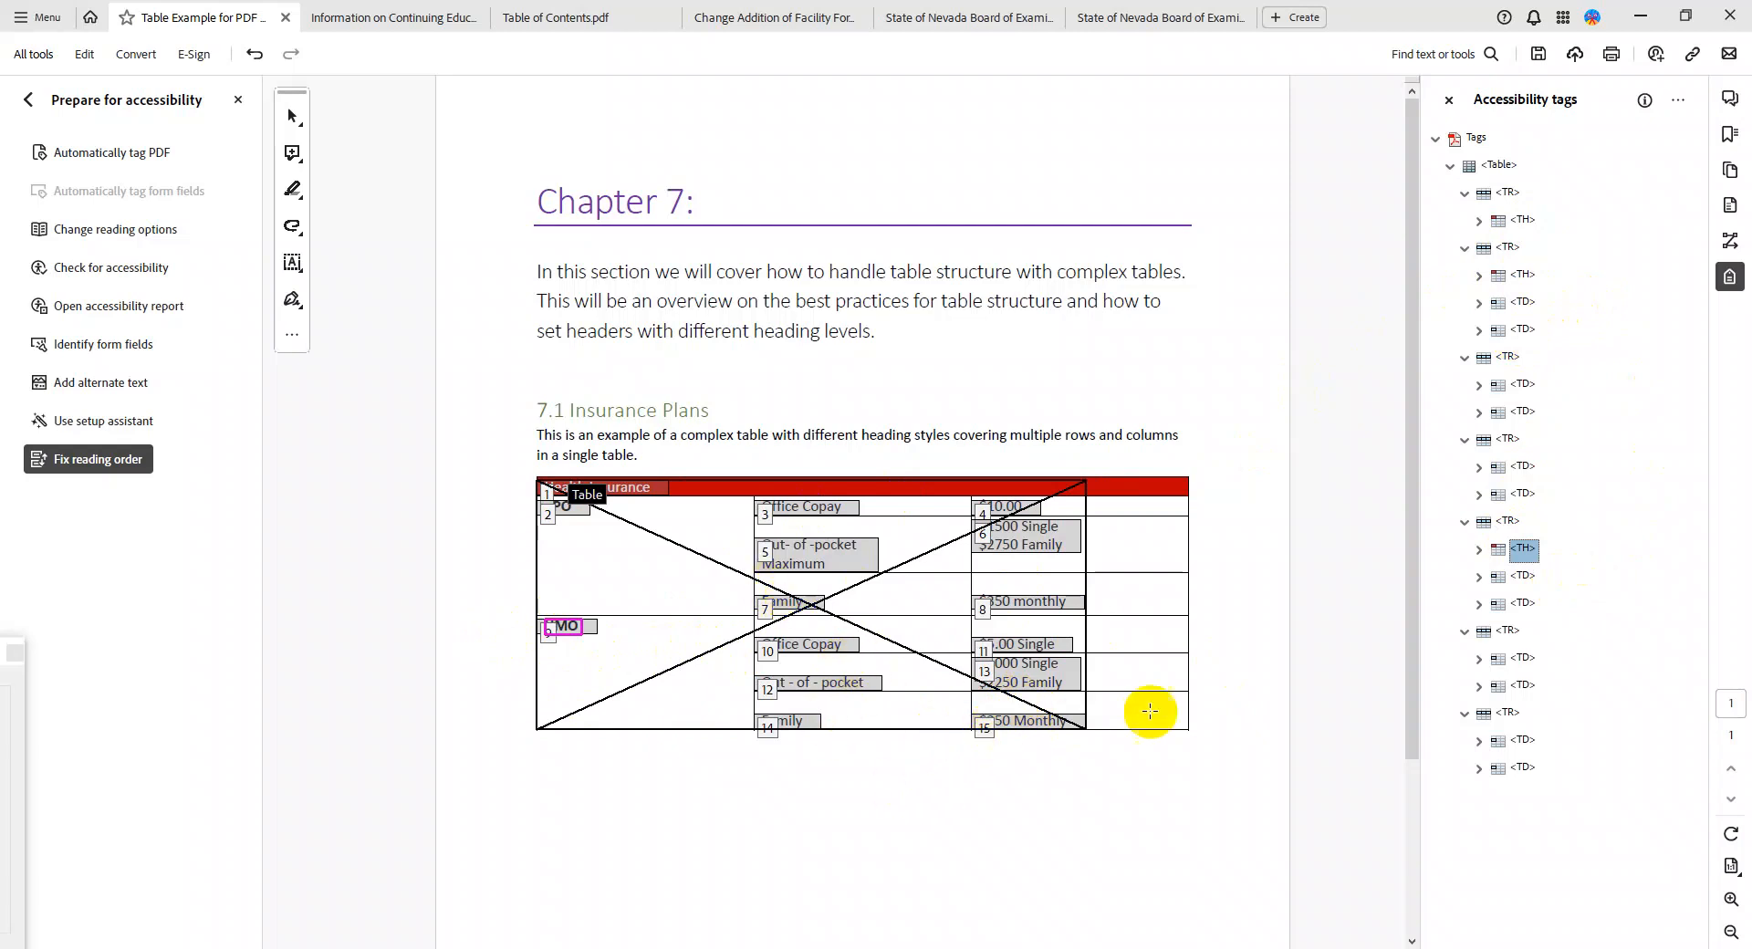
Open the insurance table in the Table Editor and give the HMO header cell a row span of 3 and scope Row, accepting the span change
right_click(701, 658)
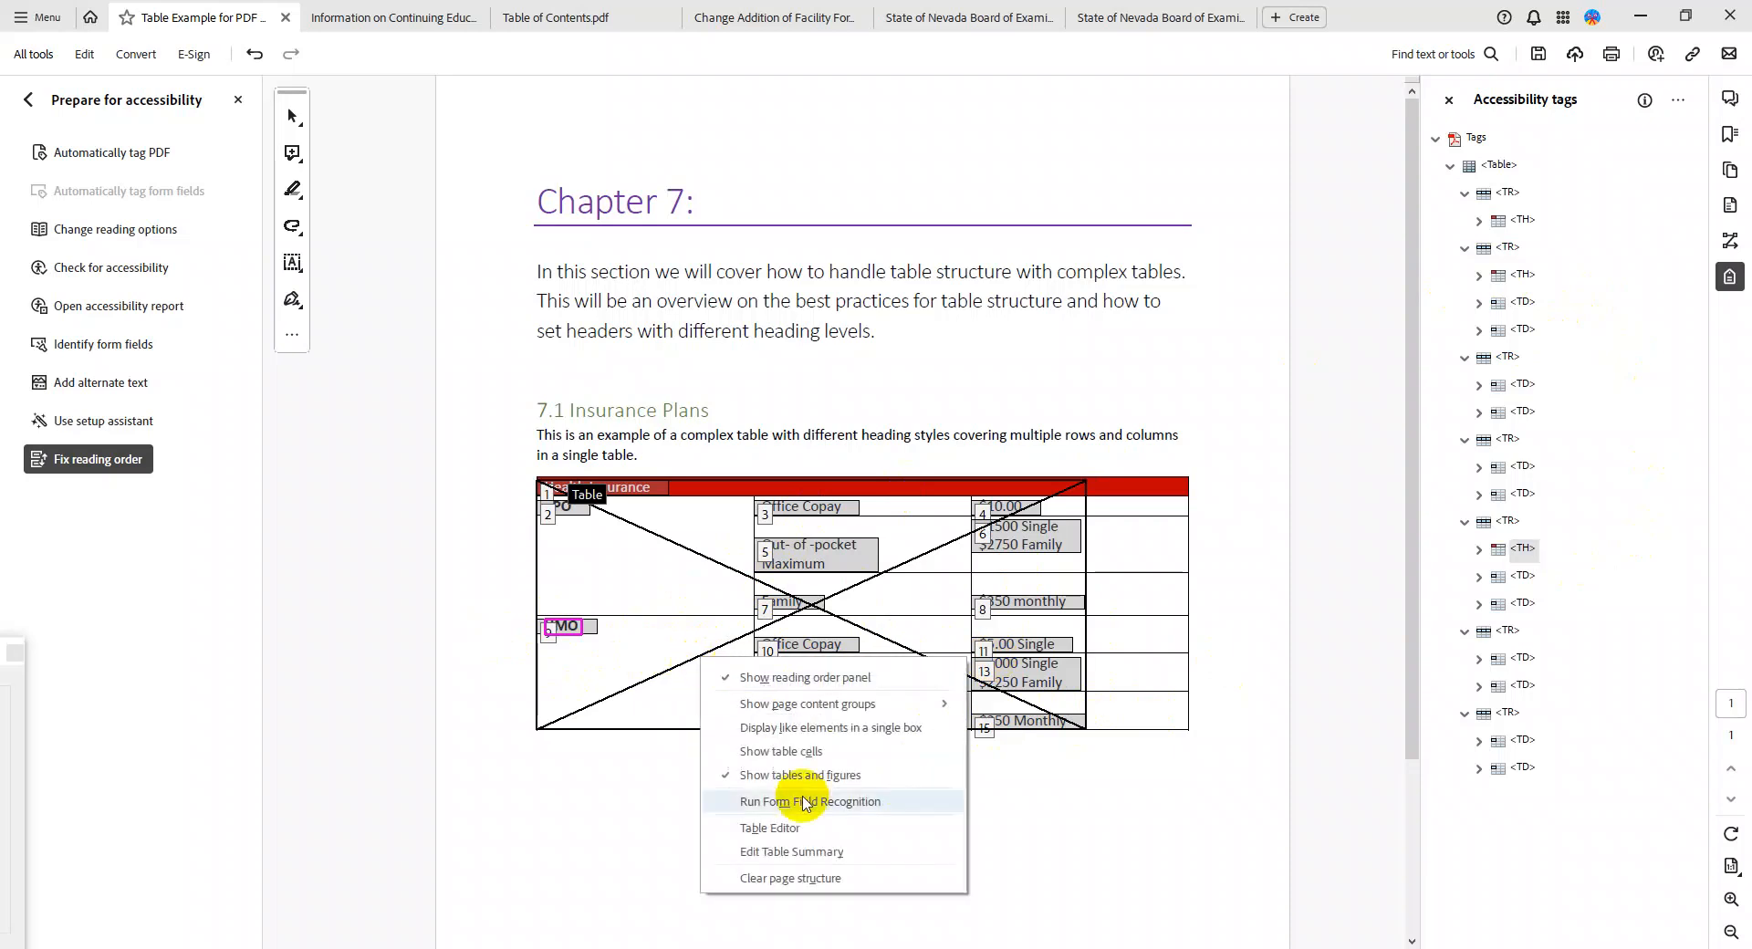
left_click(780, 829)
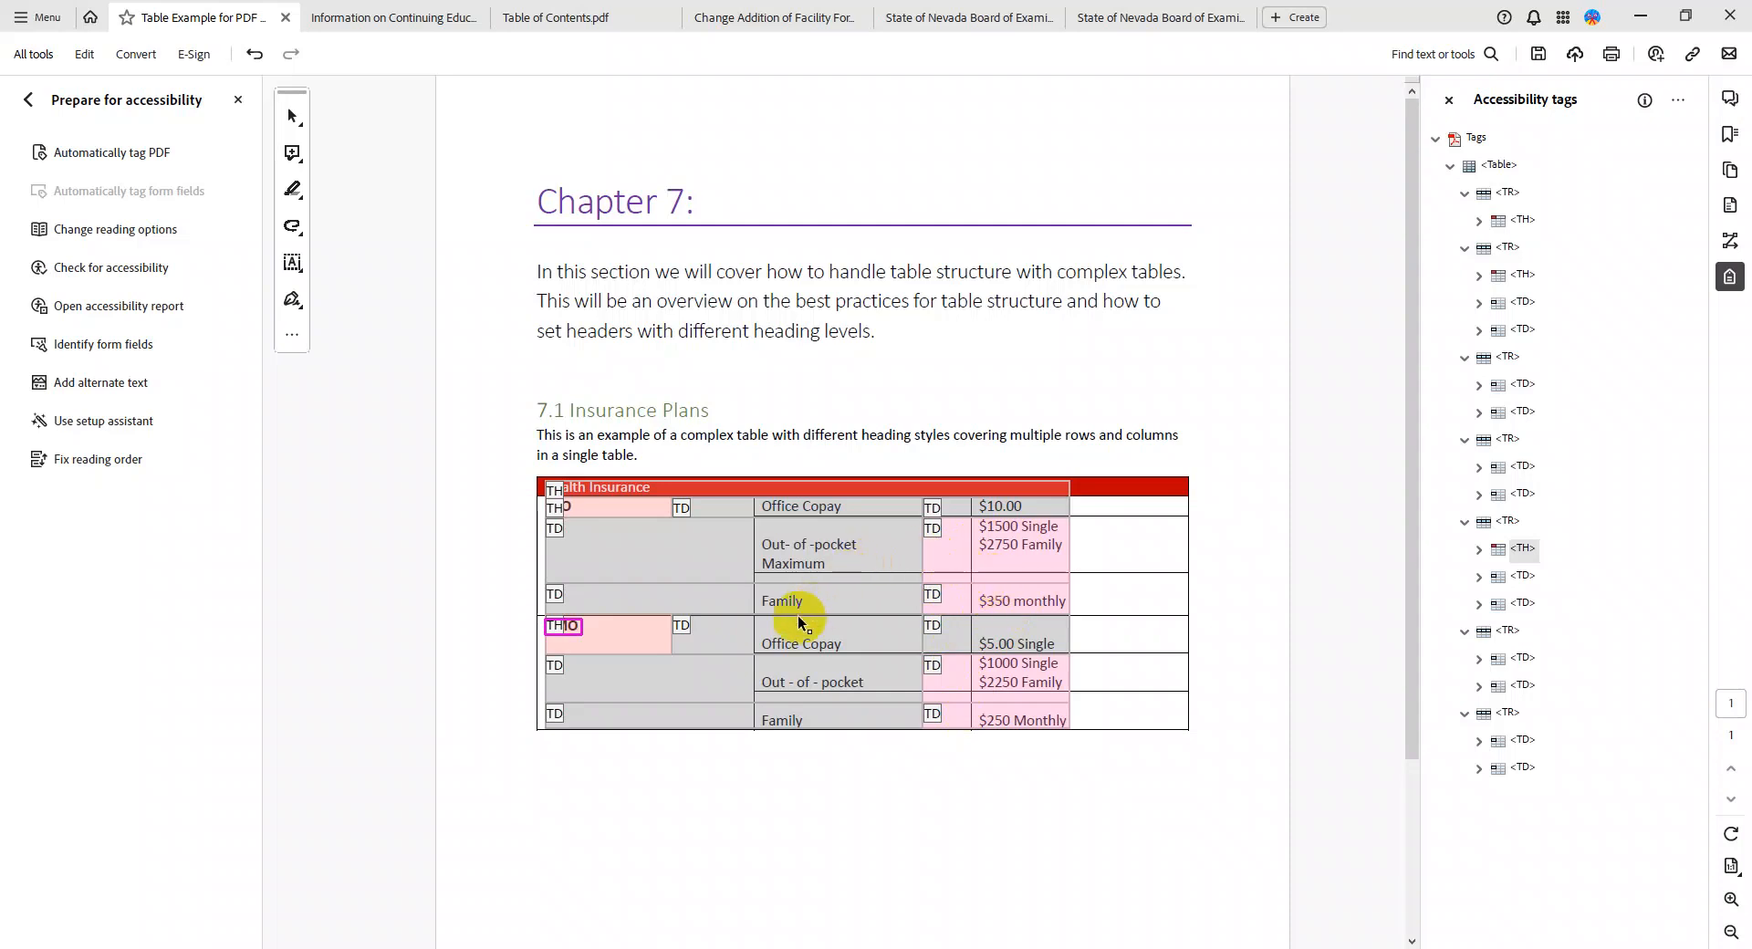
right_click(625, 634)
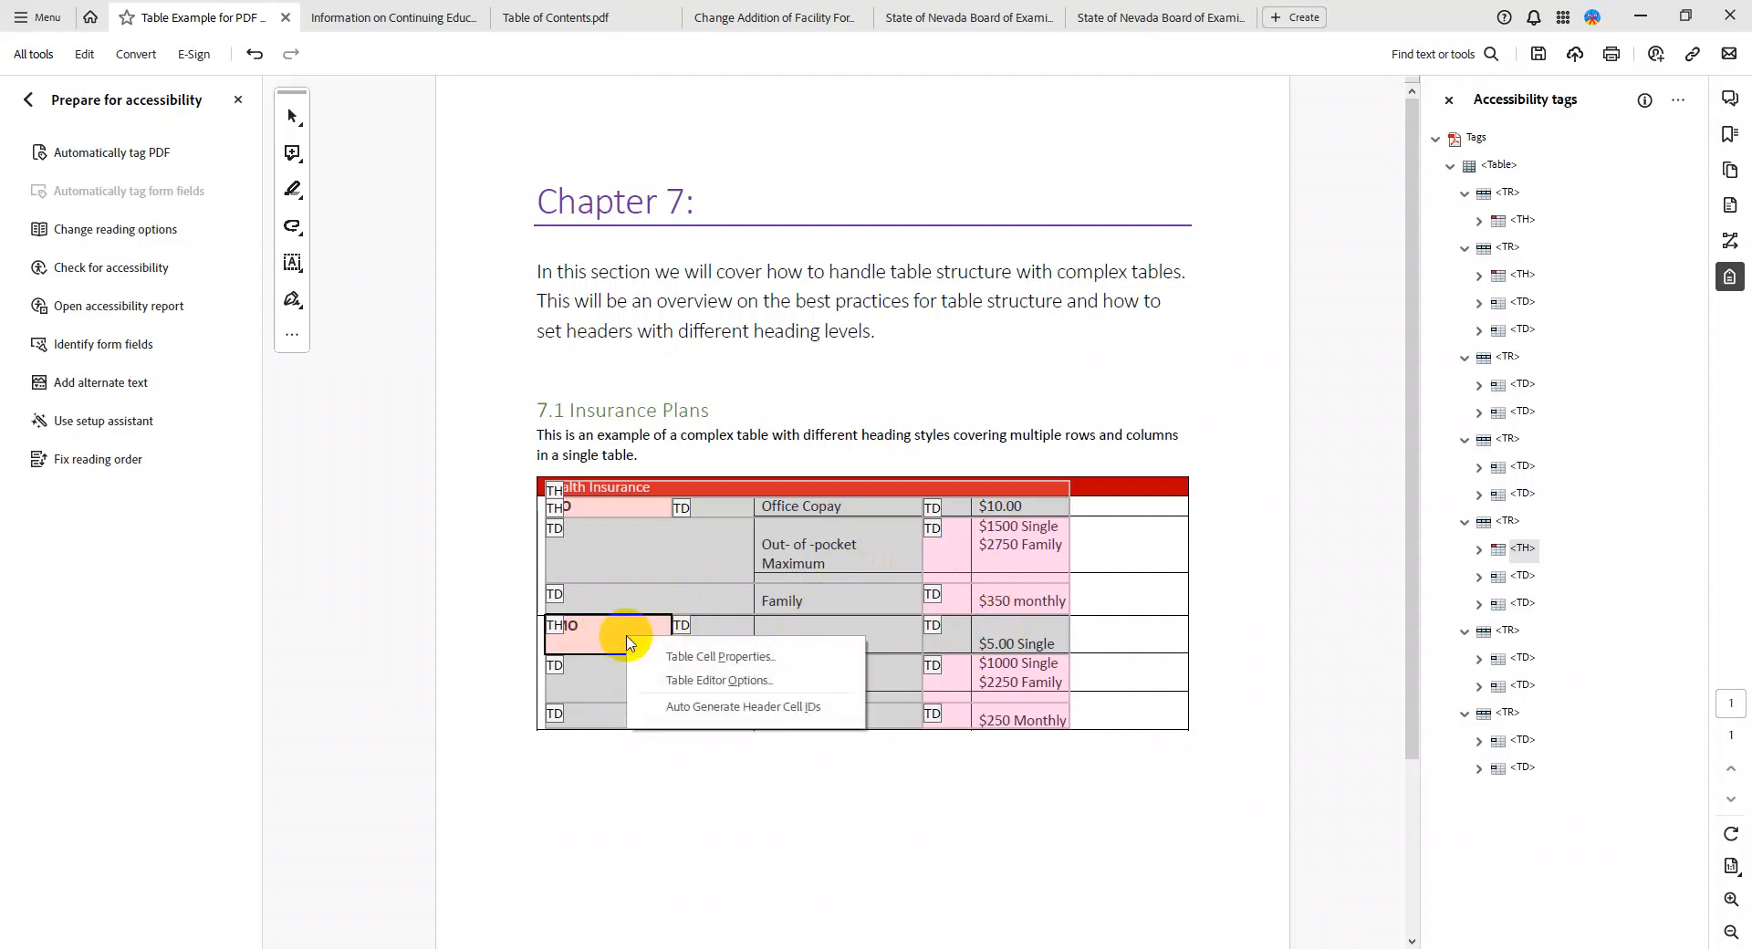
left_click(675, 656)
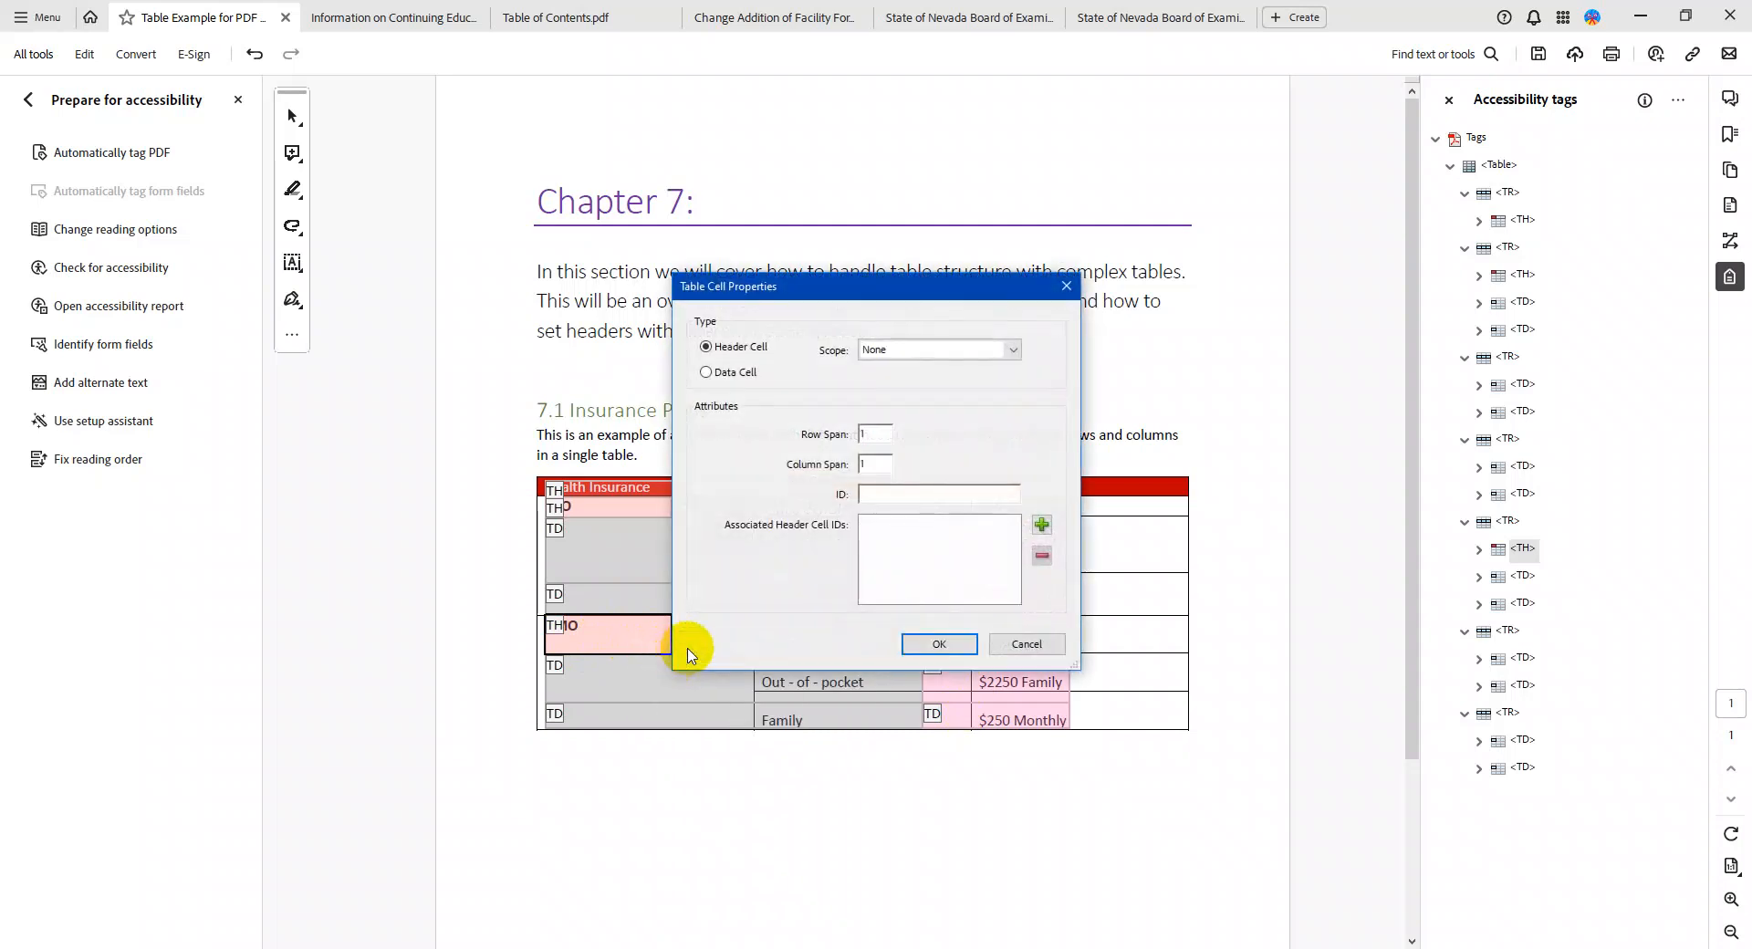
left_click_drag(873, 440, 858, 437)
type("3")
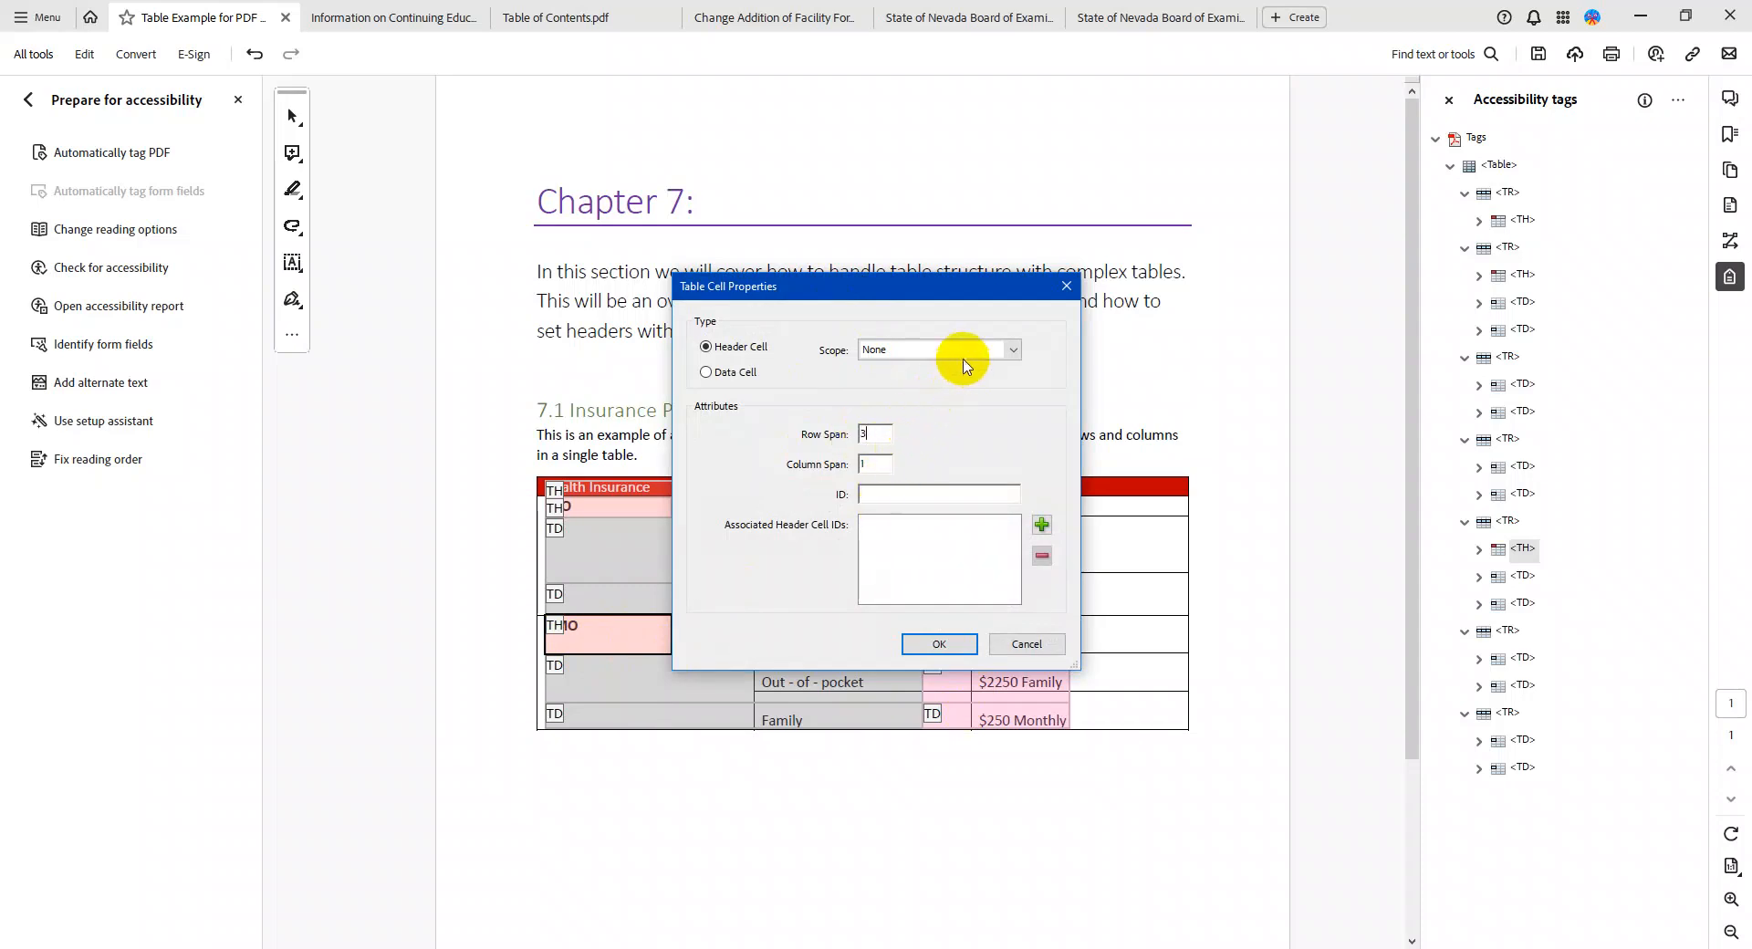
left_click_drag(884, 287, 1019, 257)
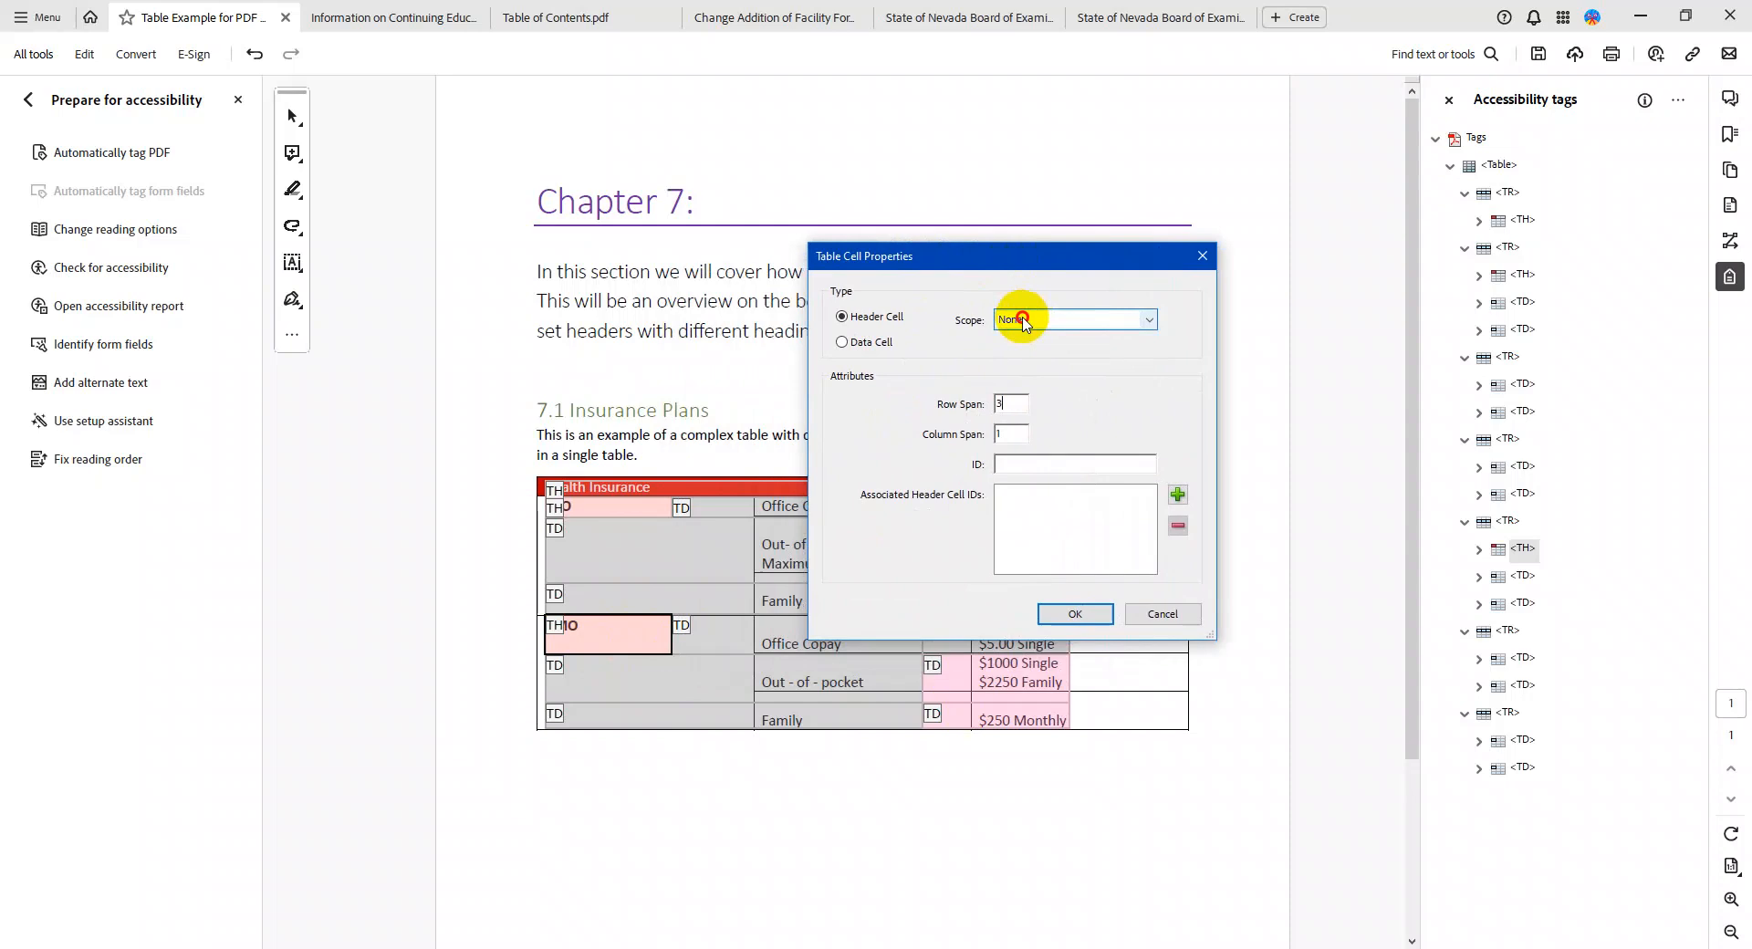
left_click(1022, 320)
left_click(1037, 349)
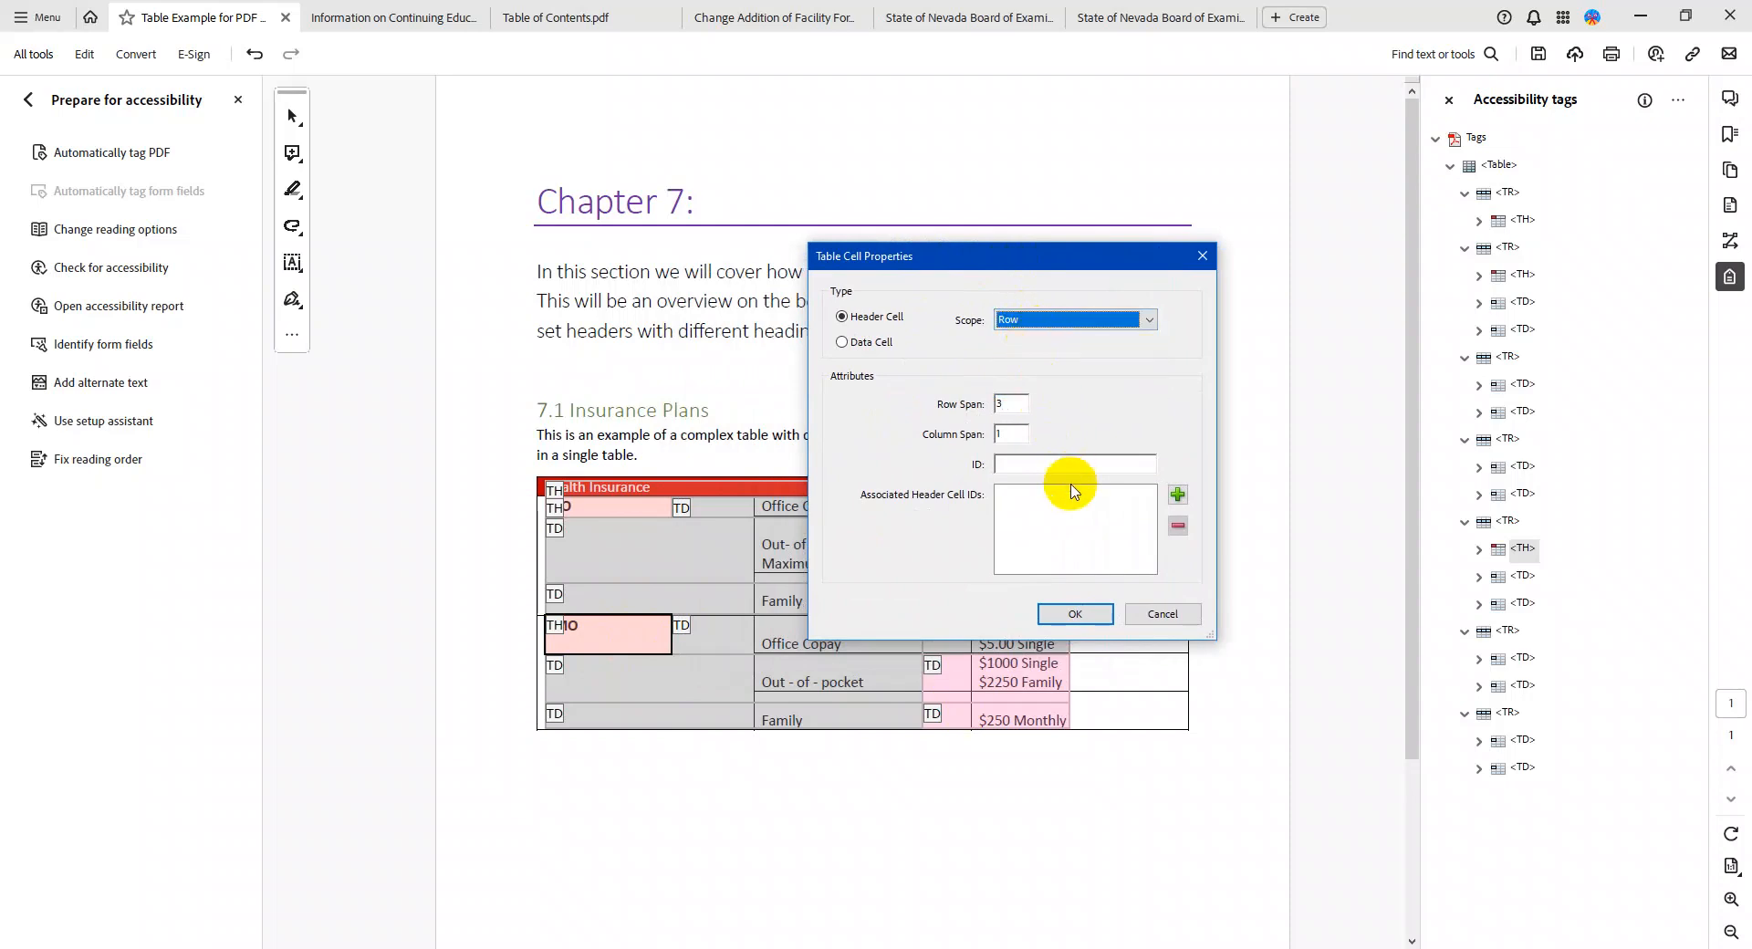
left_click(1084, 613)
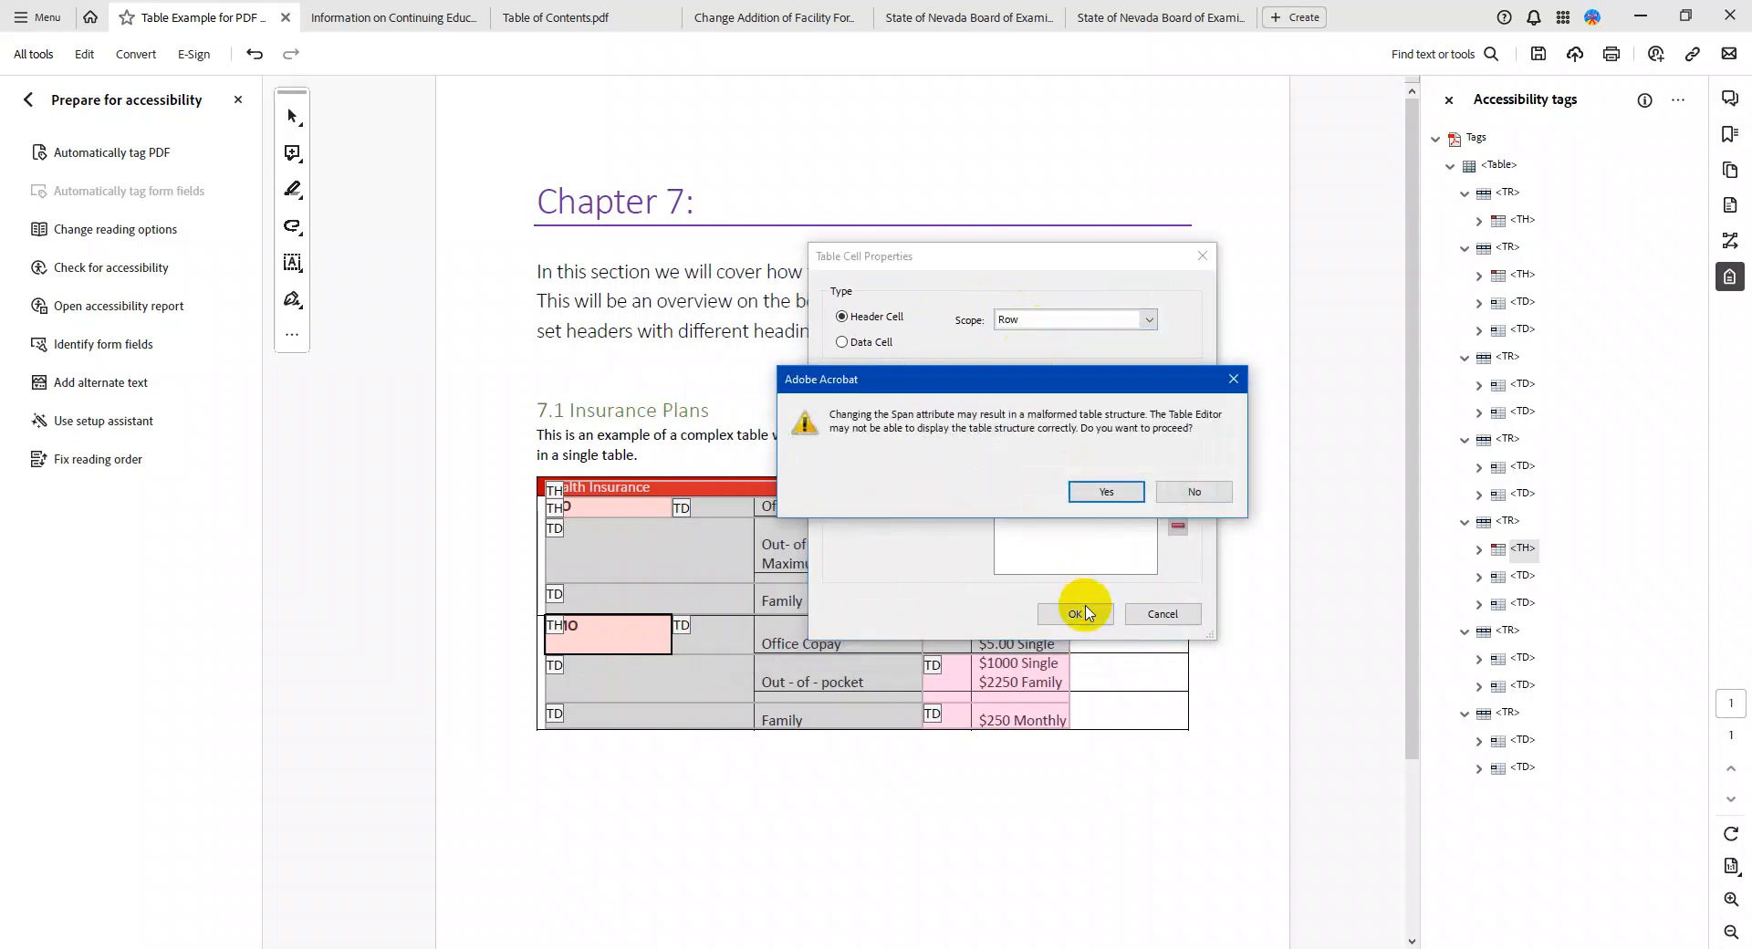
left_click(1106, 493)
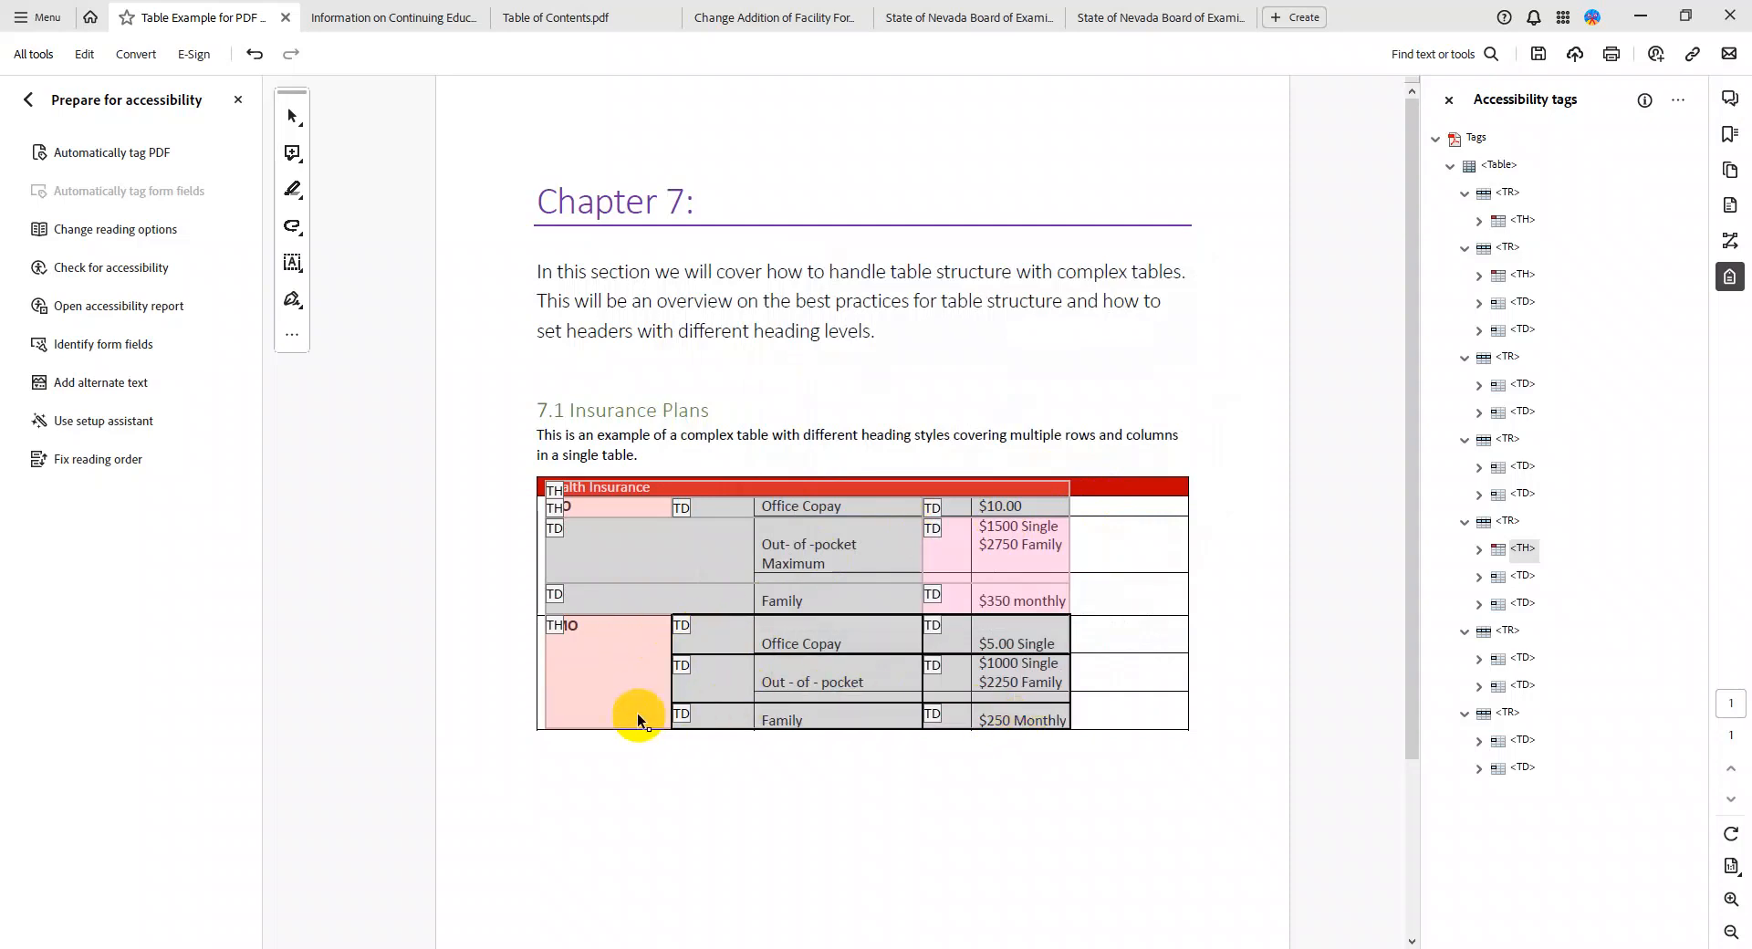
left_click(617, 691)
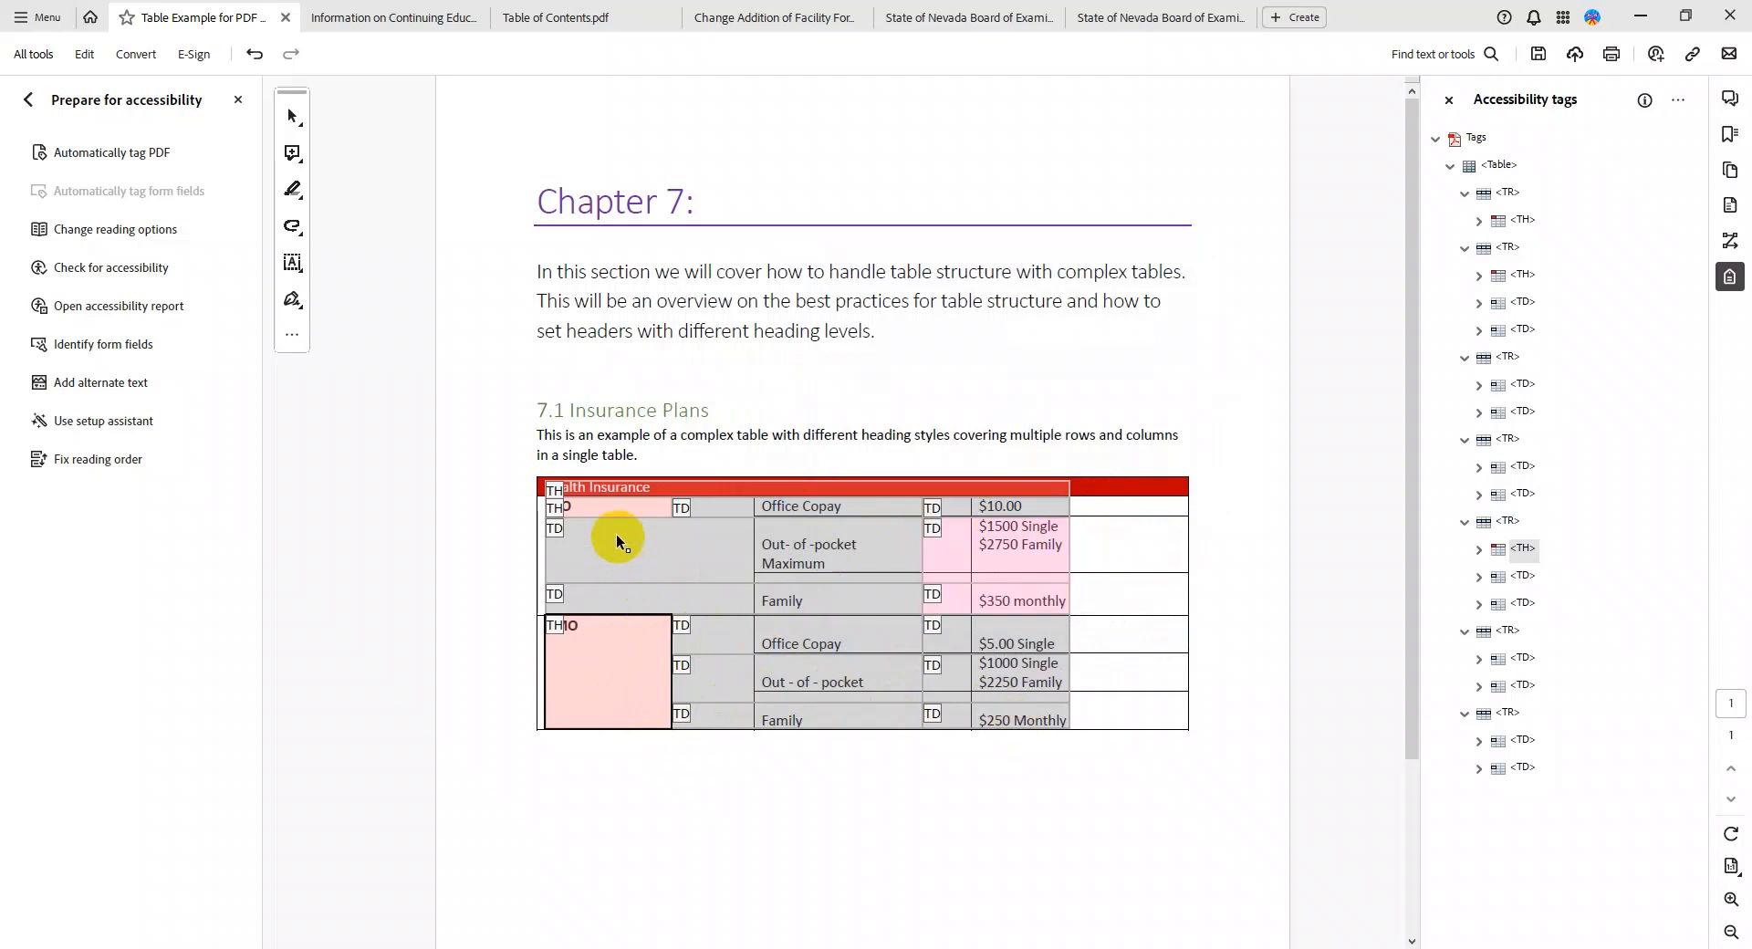
Give the PPO header cell a row span of 3 and scope Row, accepting the span change
right_click(611, 507)
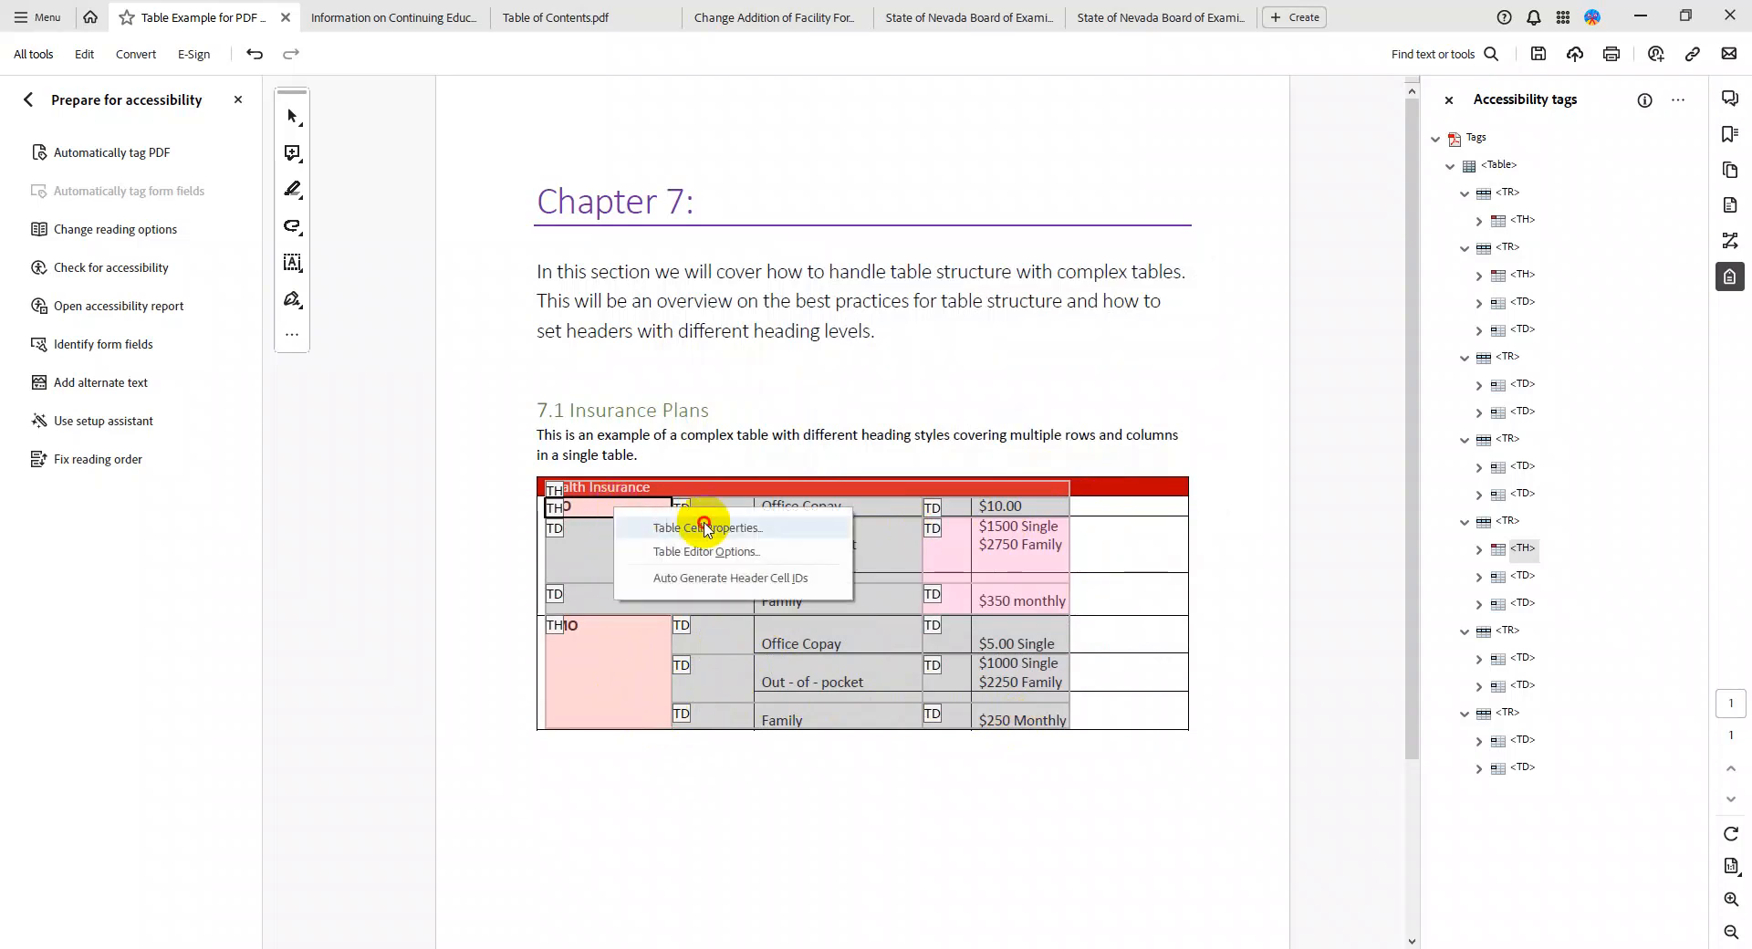
left_click(694, 520)
double_click(874, 434)
type("3")
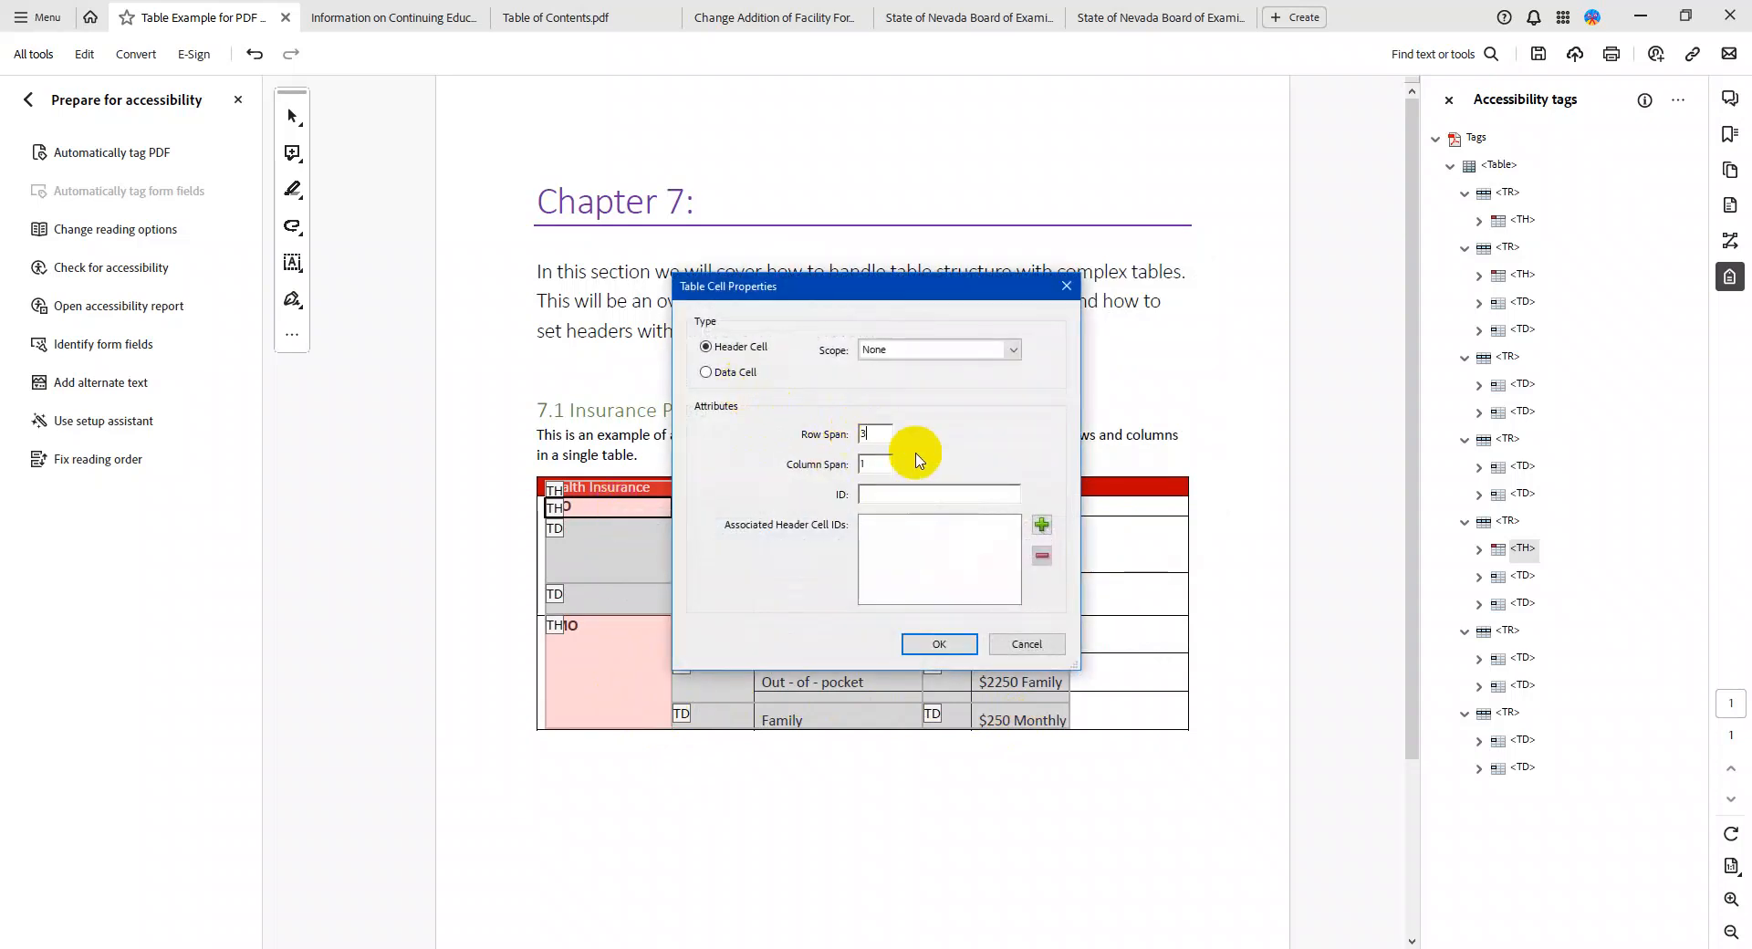
left_click(921, 351)
left_click(889, 370)
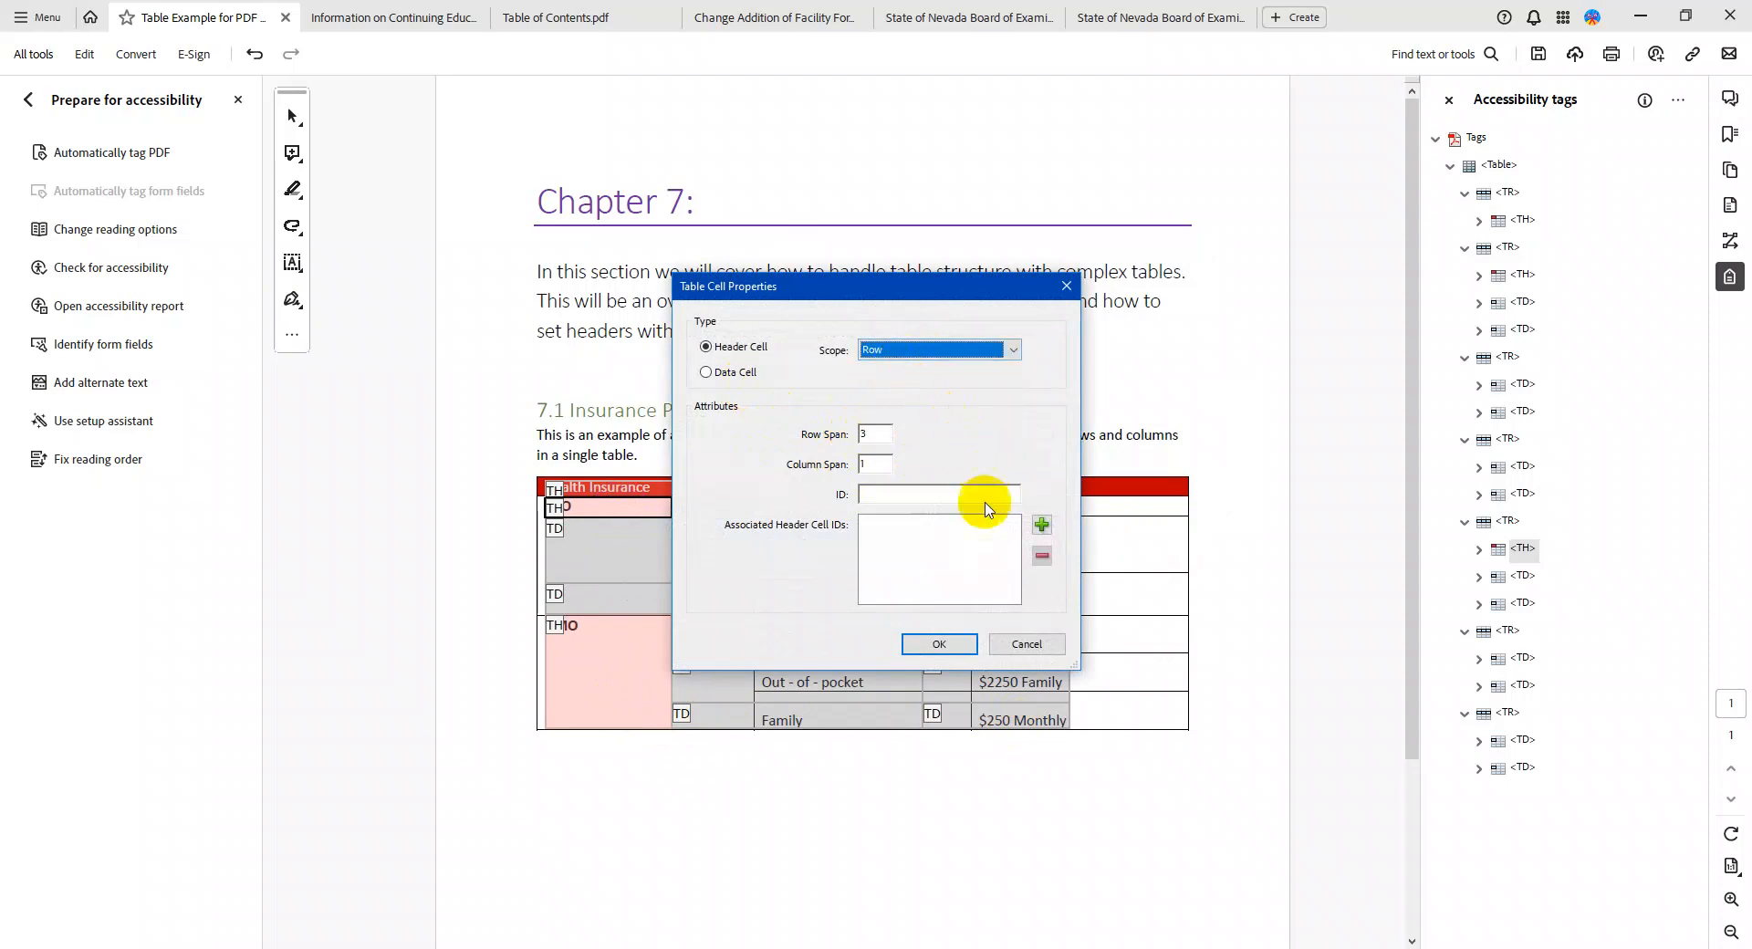
left_click(961, 646)
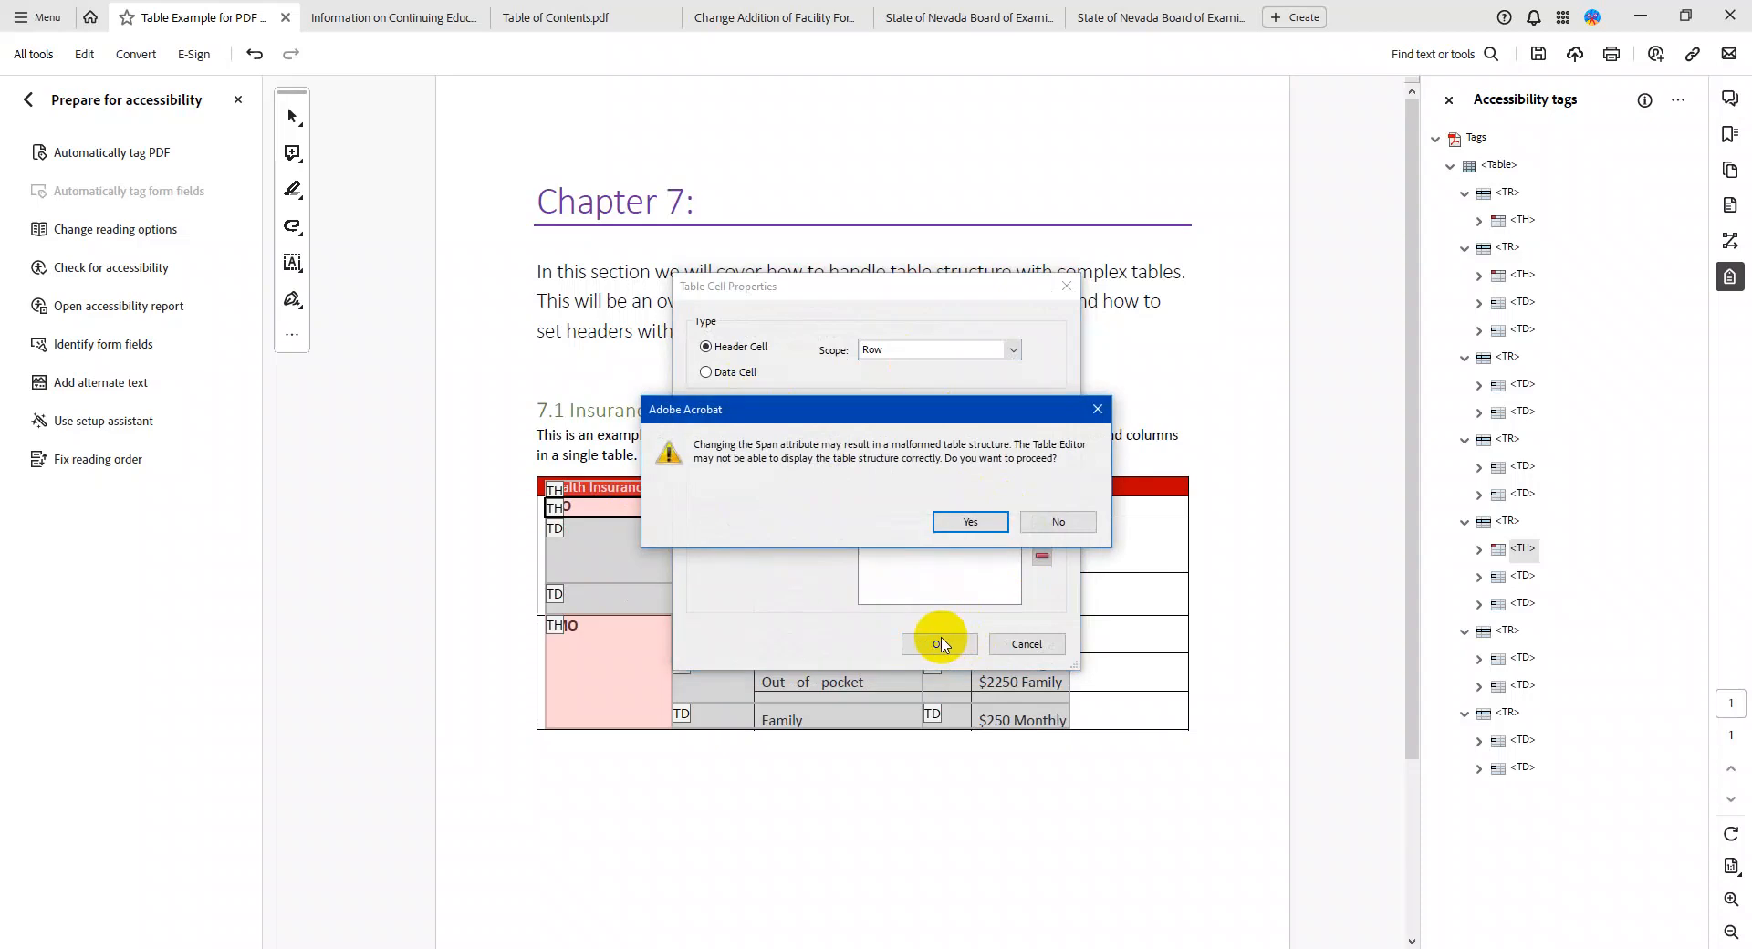
left_click(977, 524)
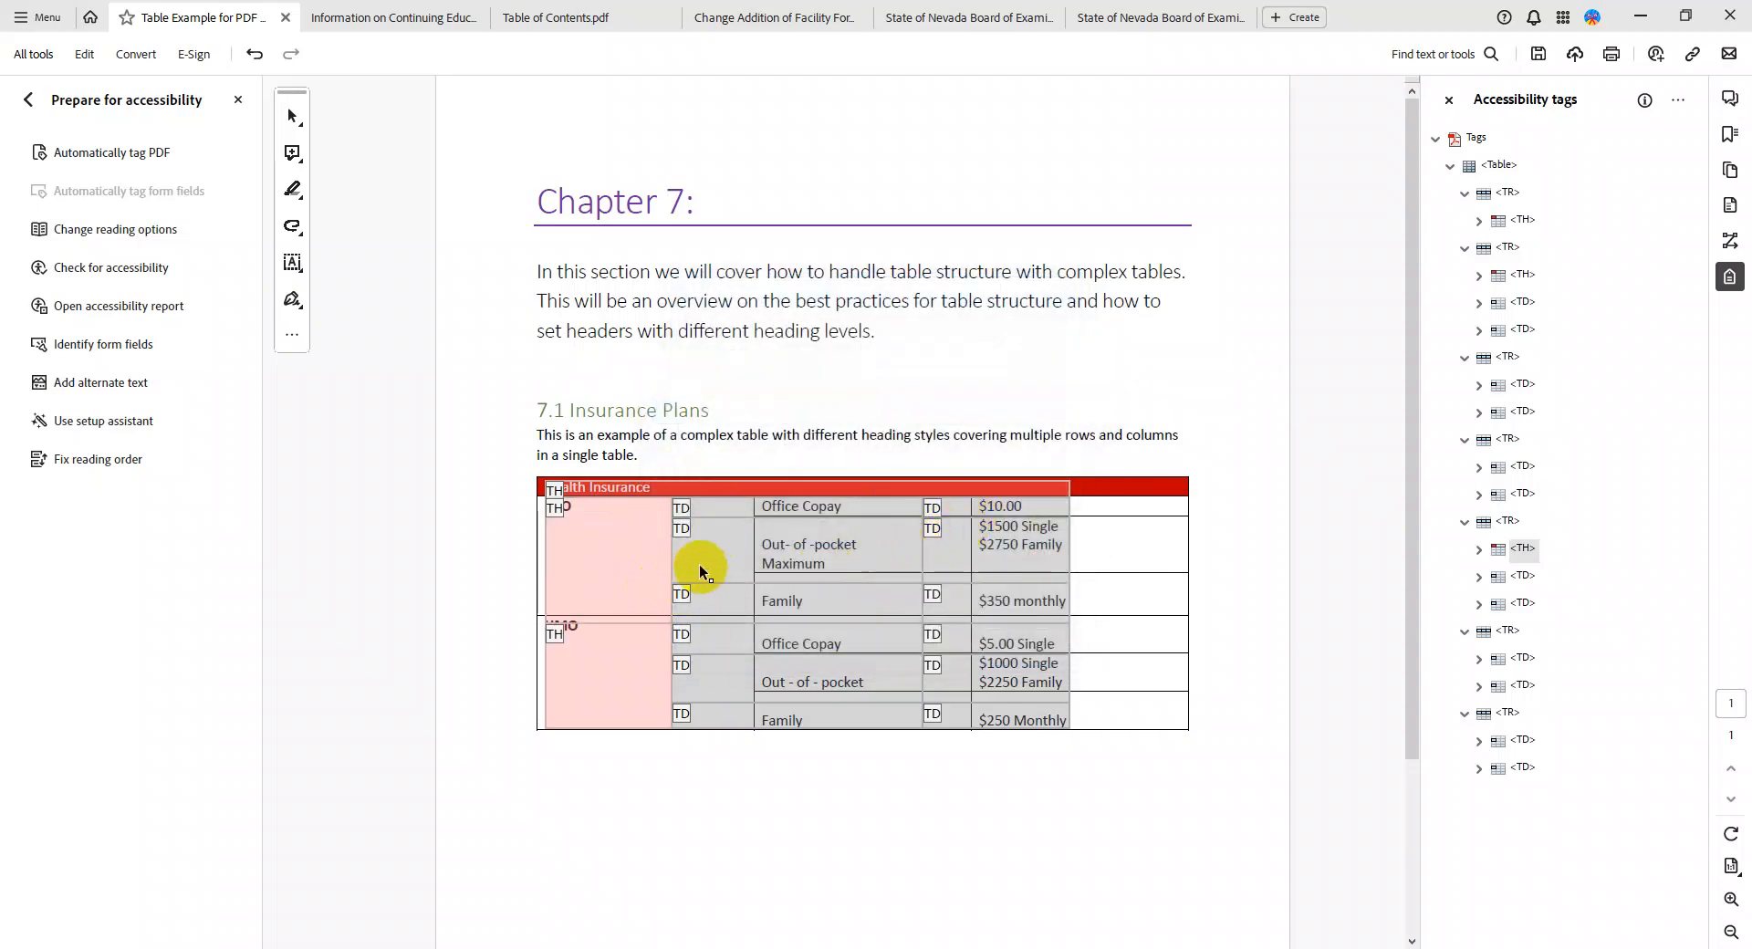
Give the Health Insurance header cell a column span of 3 and scope Column, accepting the span change
left_click(647, 488)
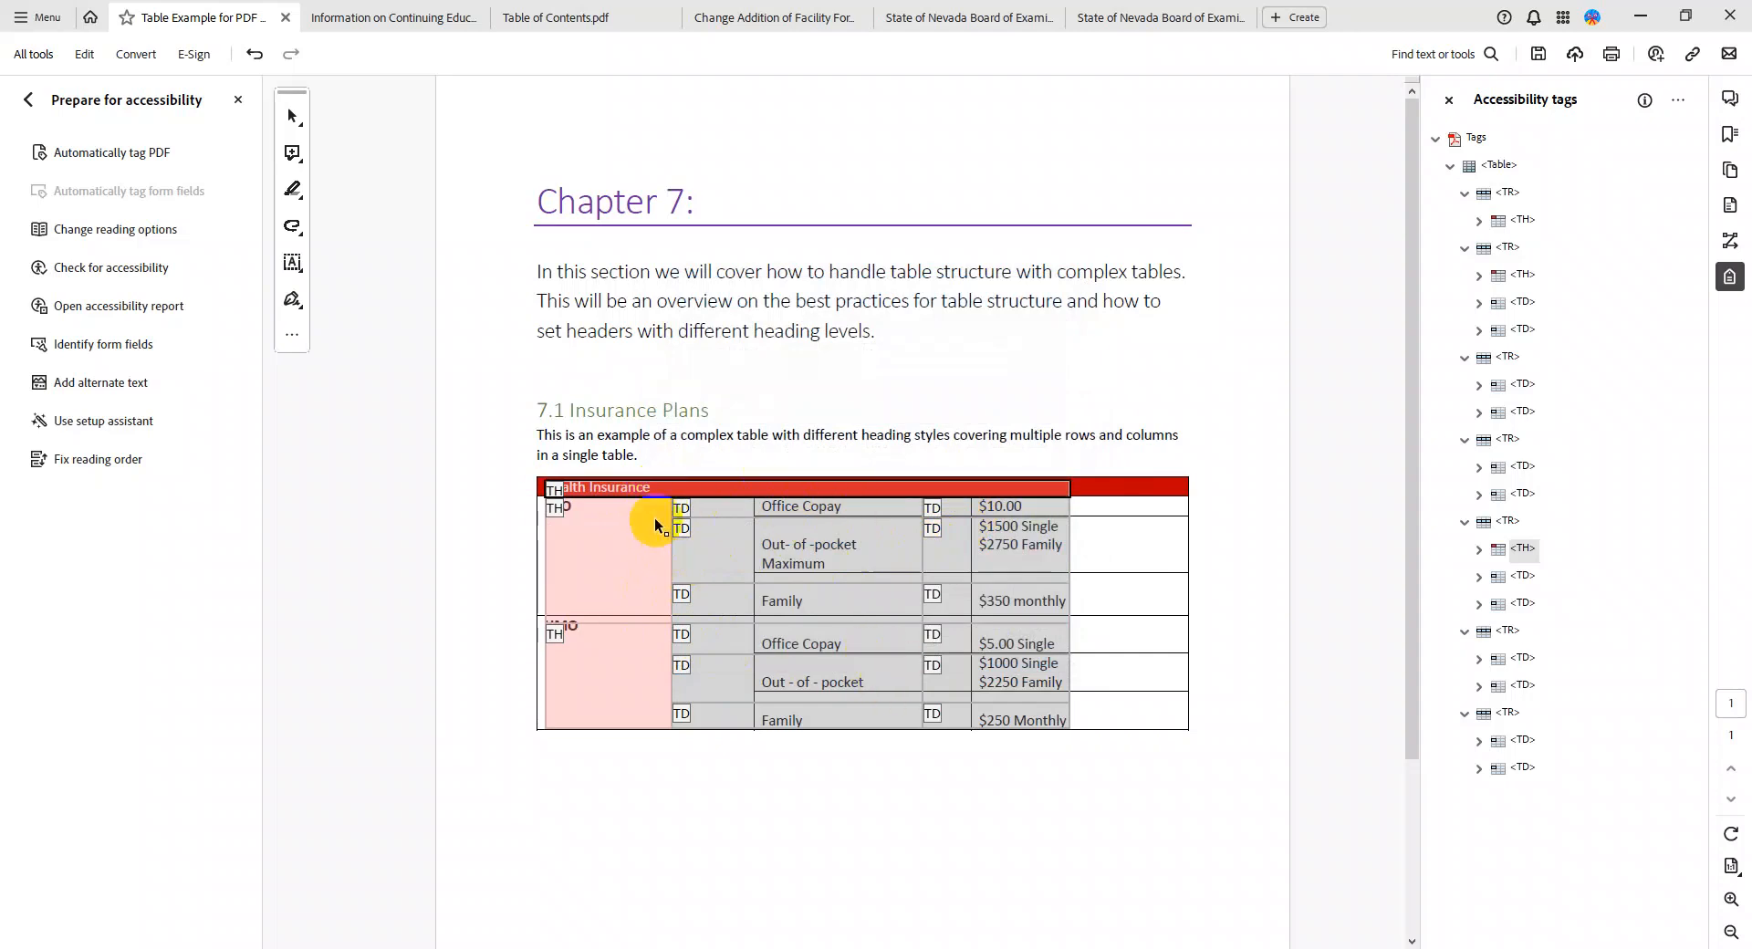
right_click(633, 493)
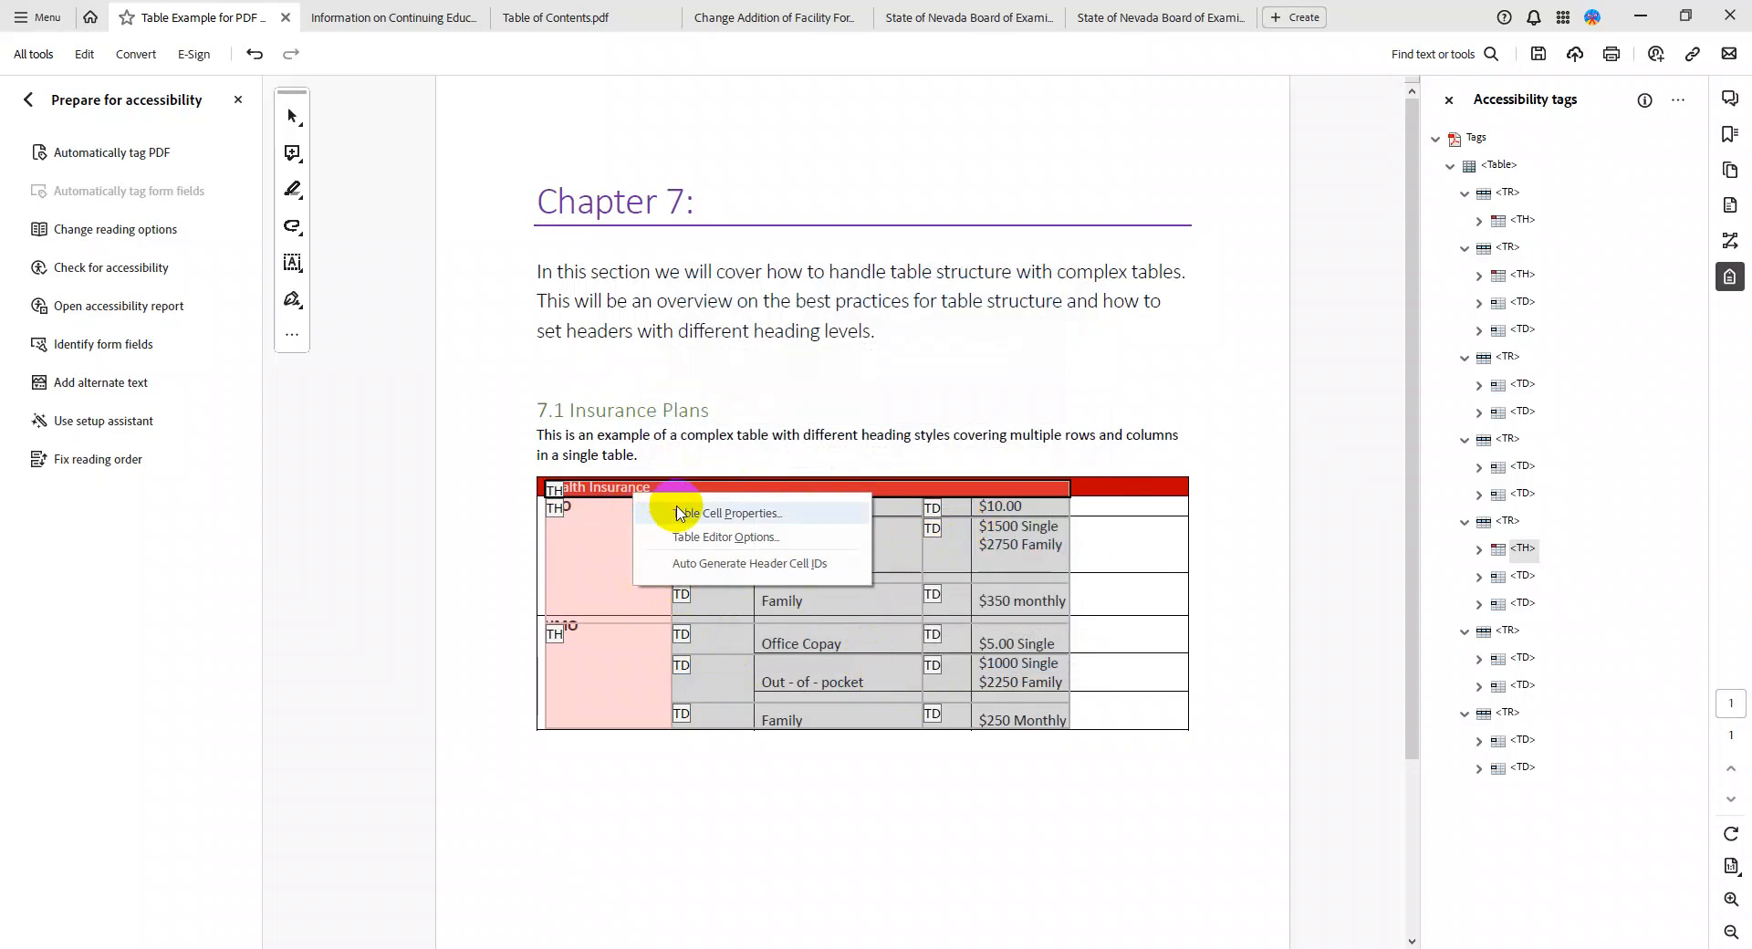
left_click(690, 515)
left_click_drag(863, 302, 1220, 339)
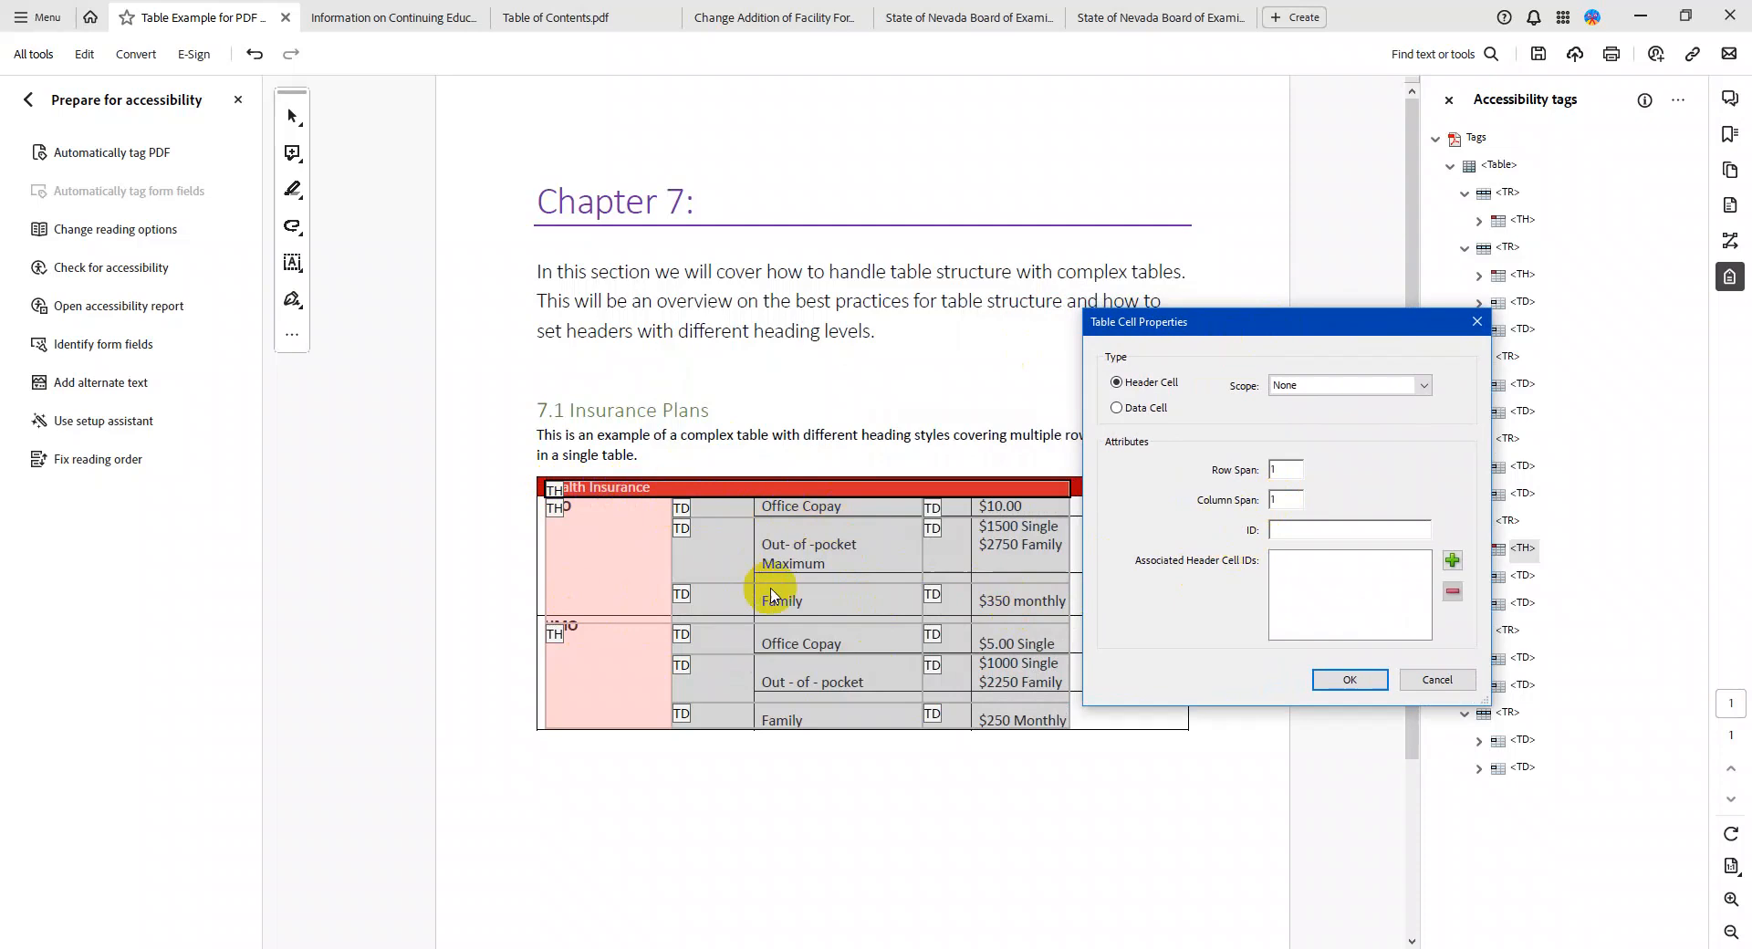
left_click_drag(1288, 500, 1257, 506)
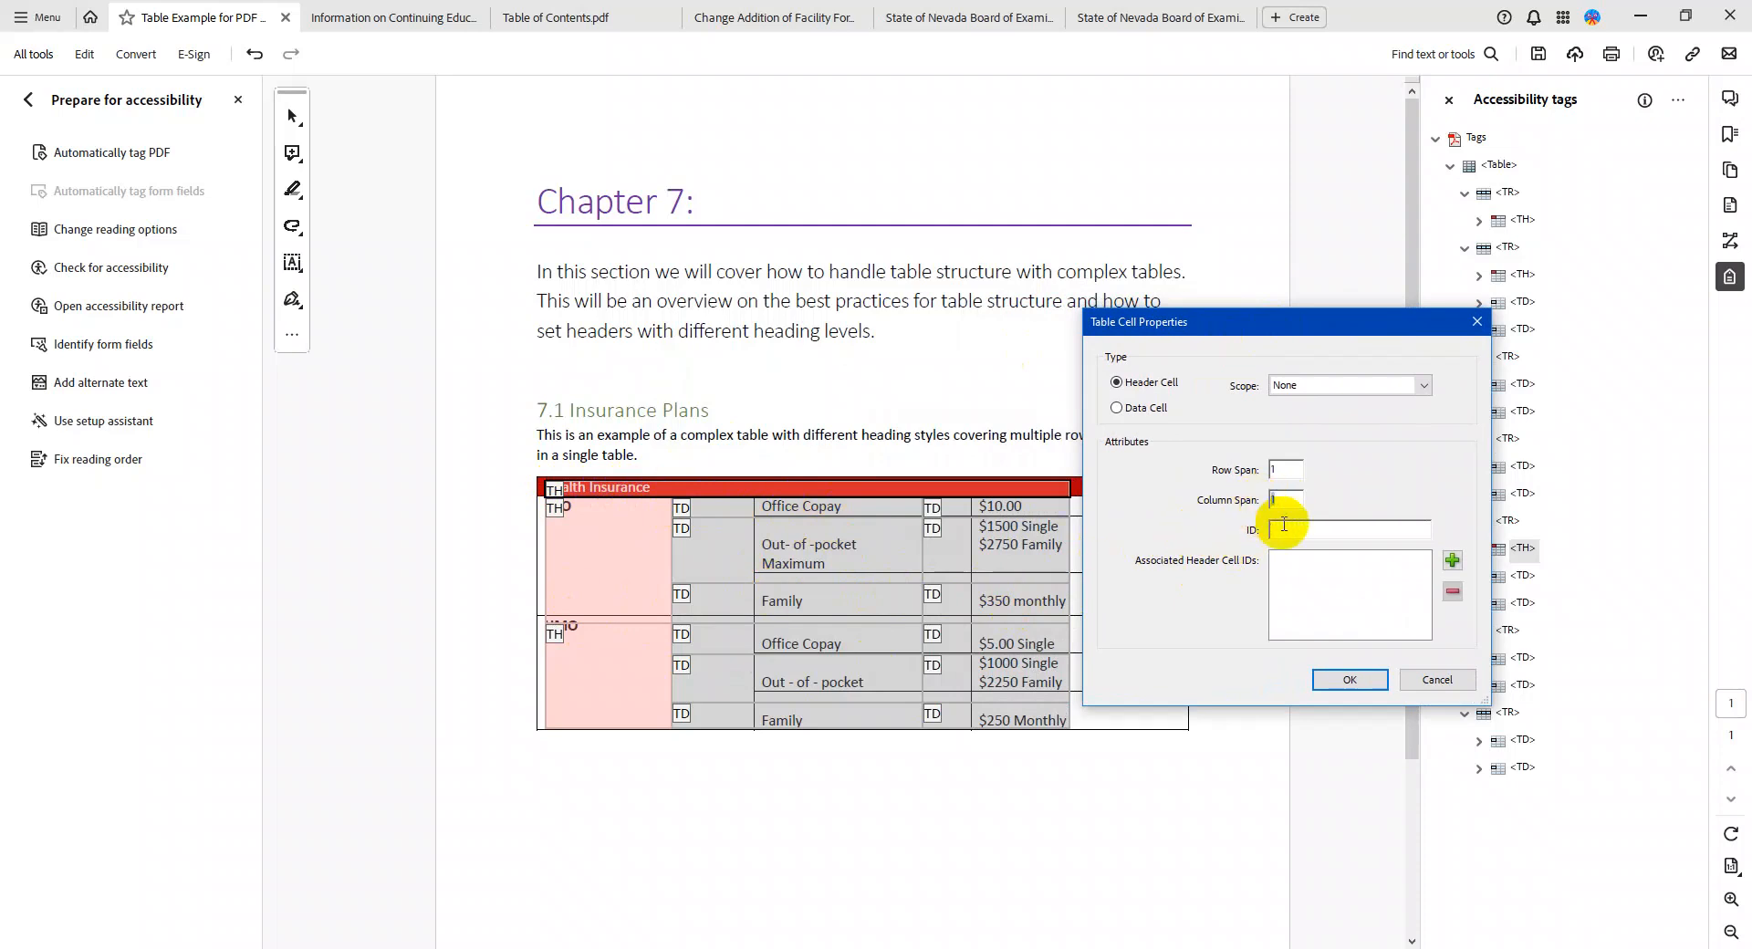
type("3")
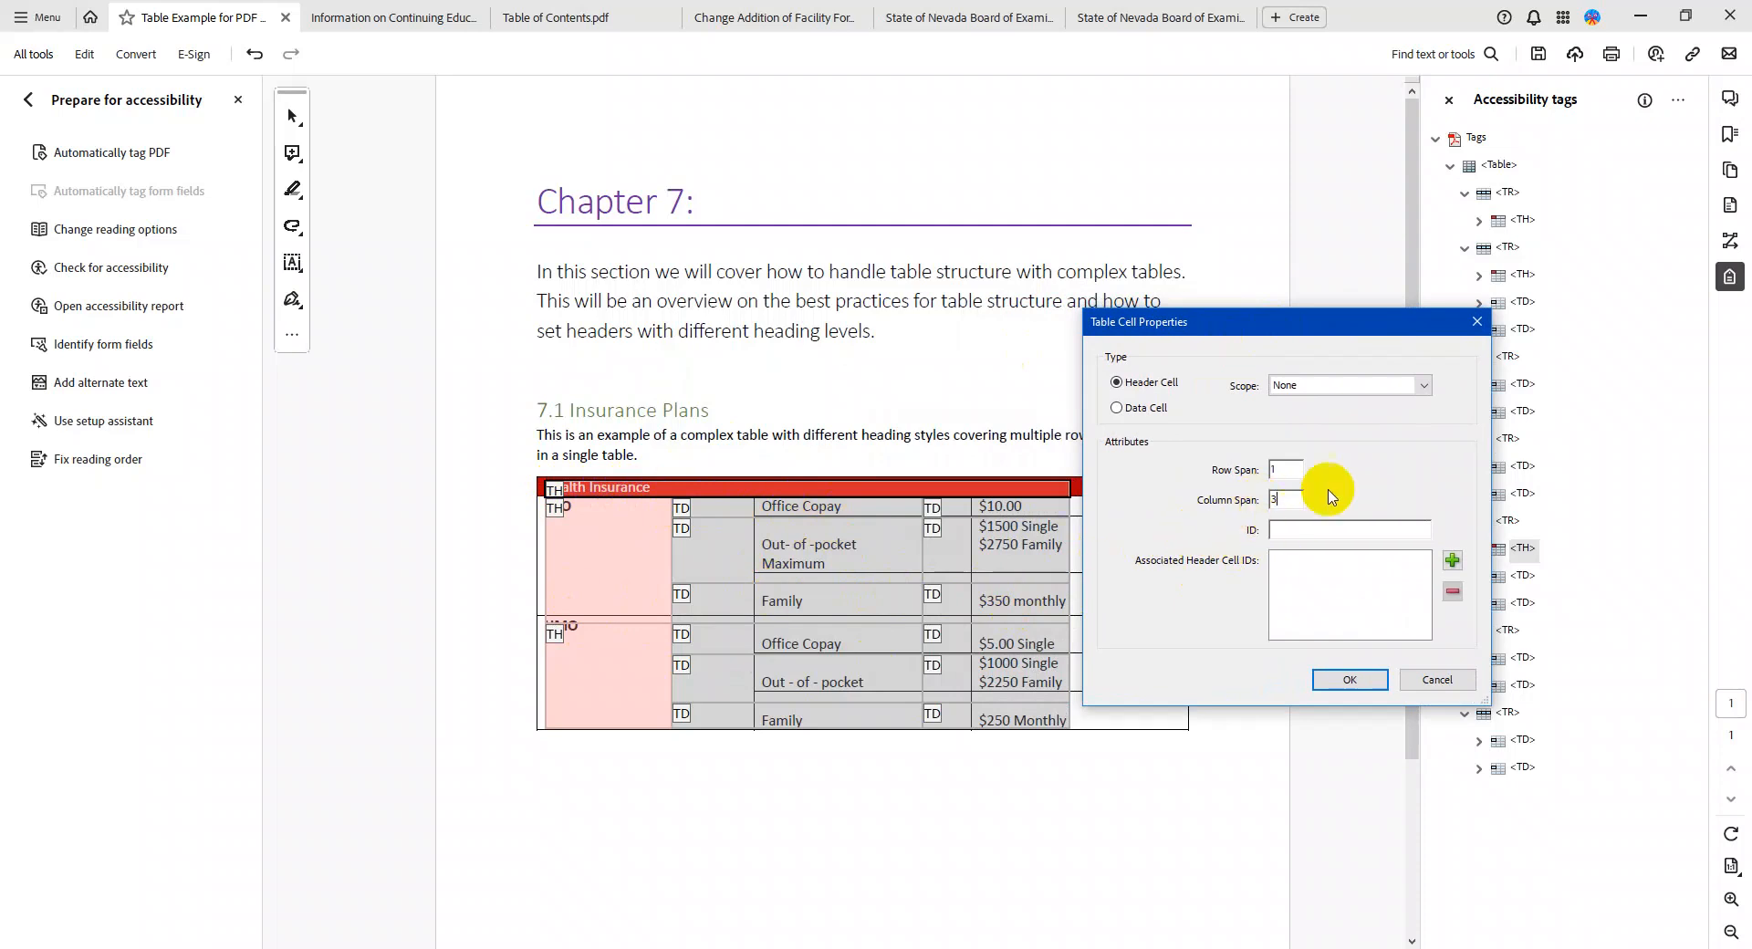
left_click(1349, 387)
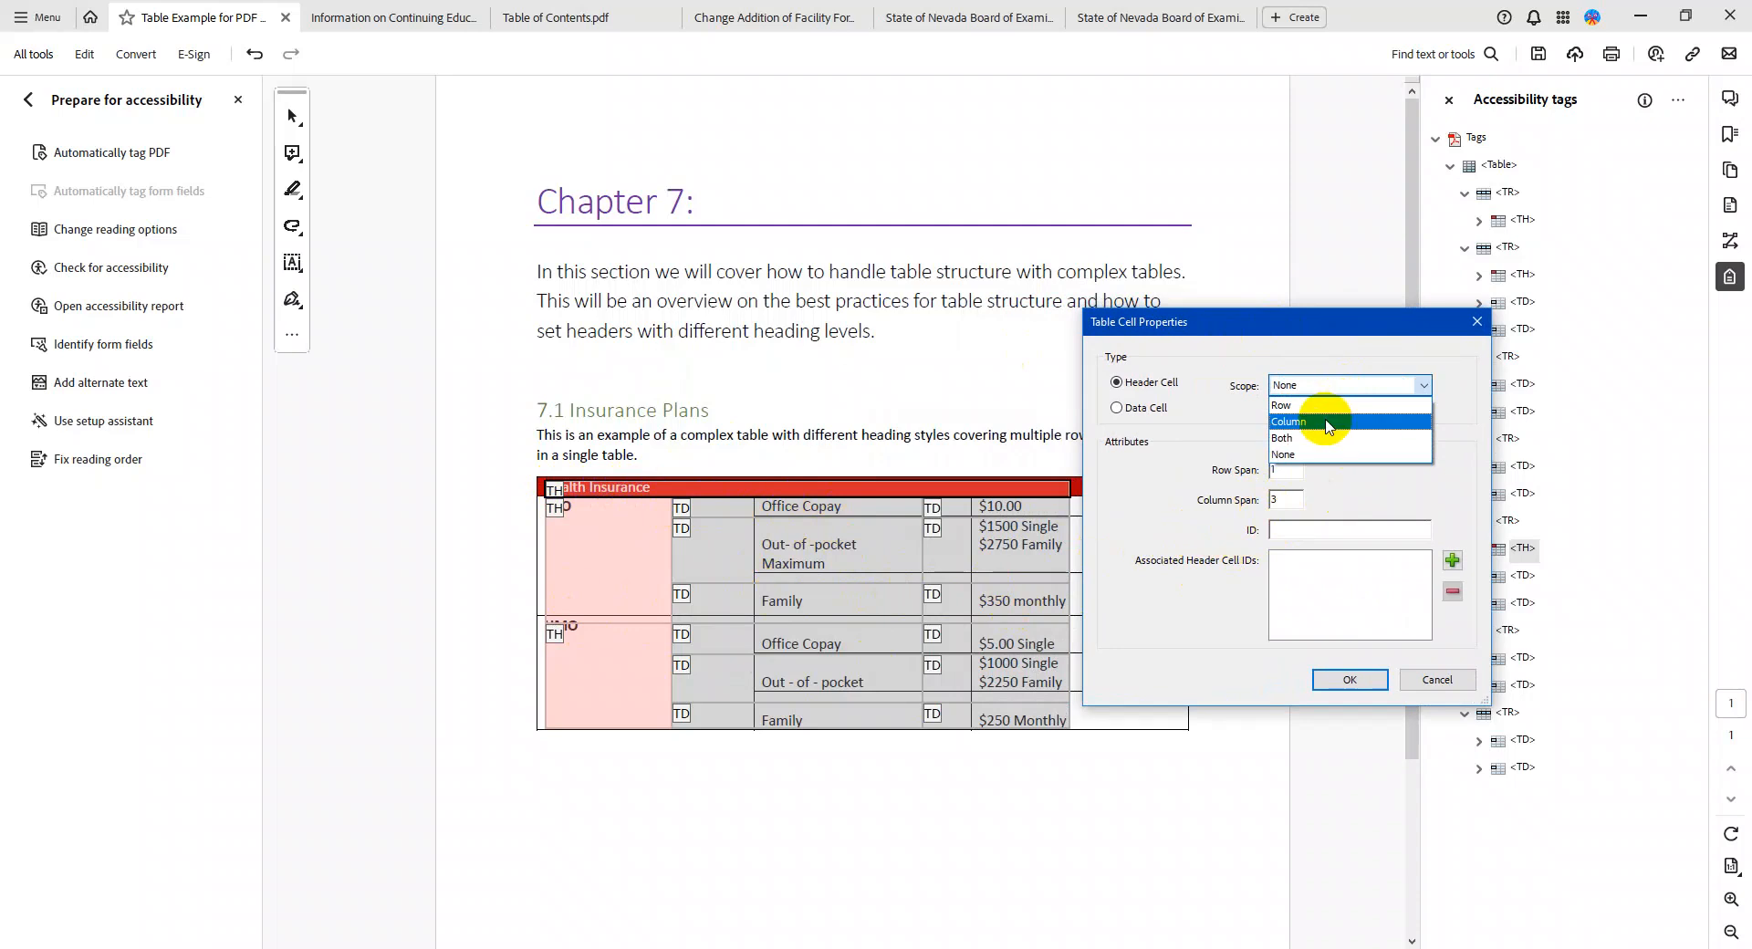
left_click(1326, 422)
left_click(1347, 679)
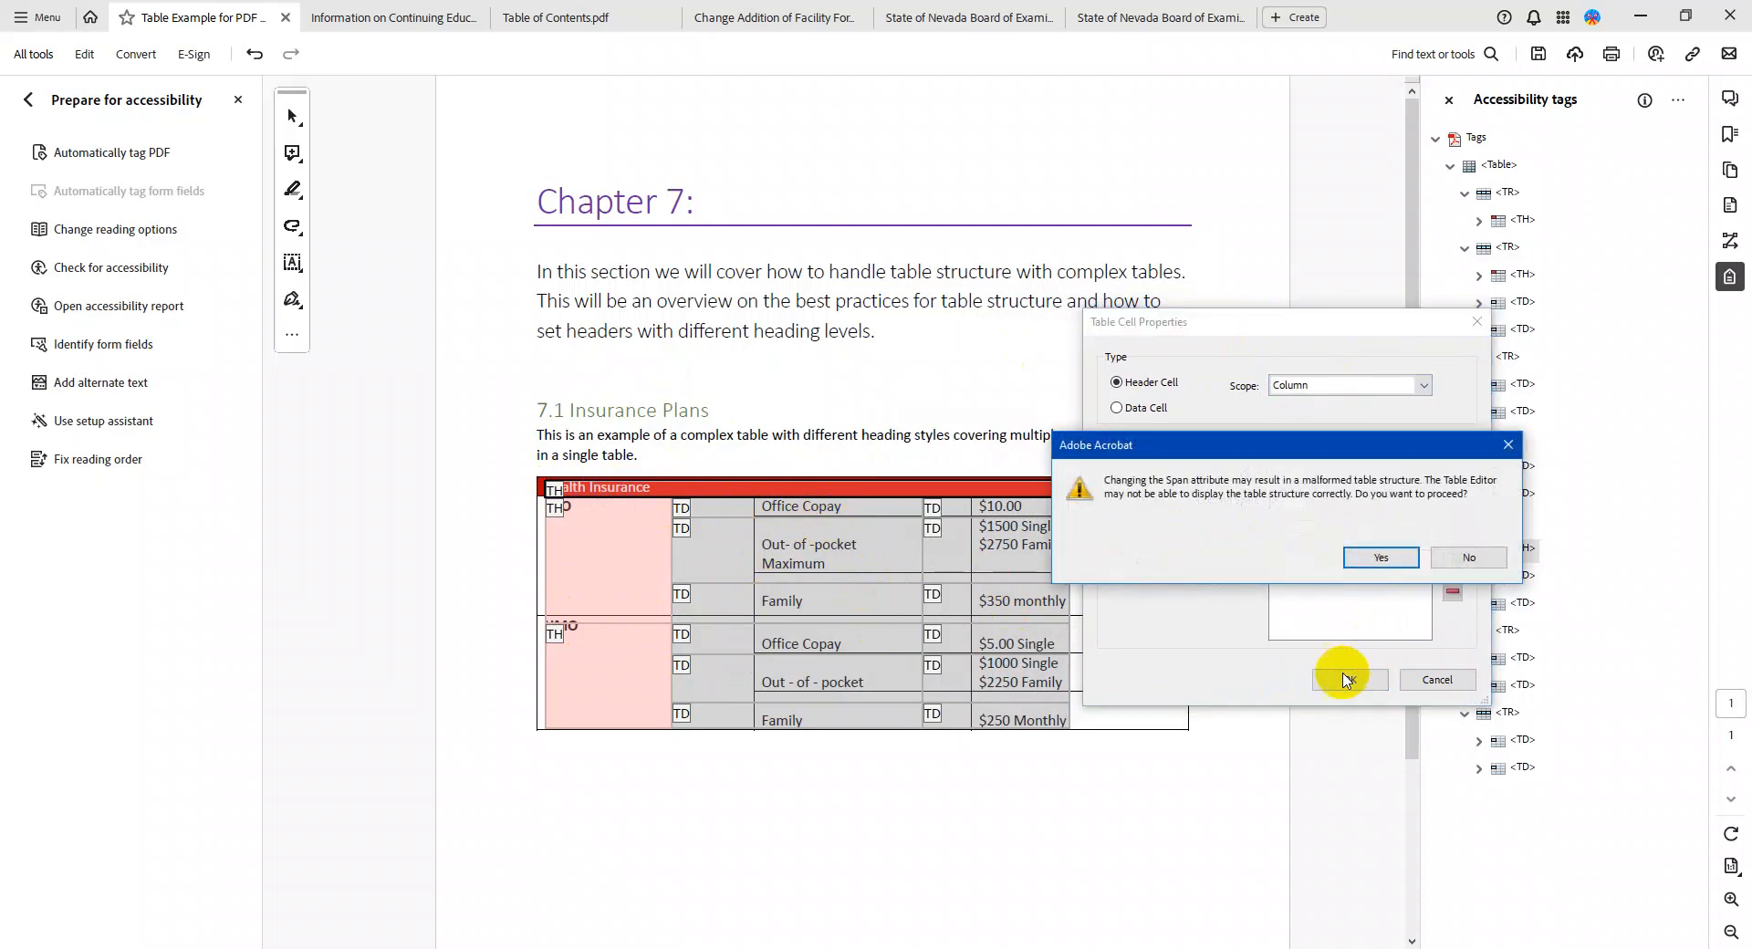
left_click(1381, 558)
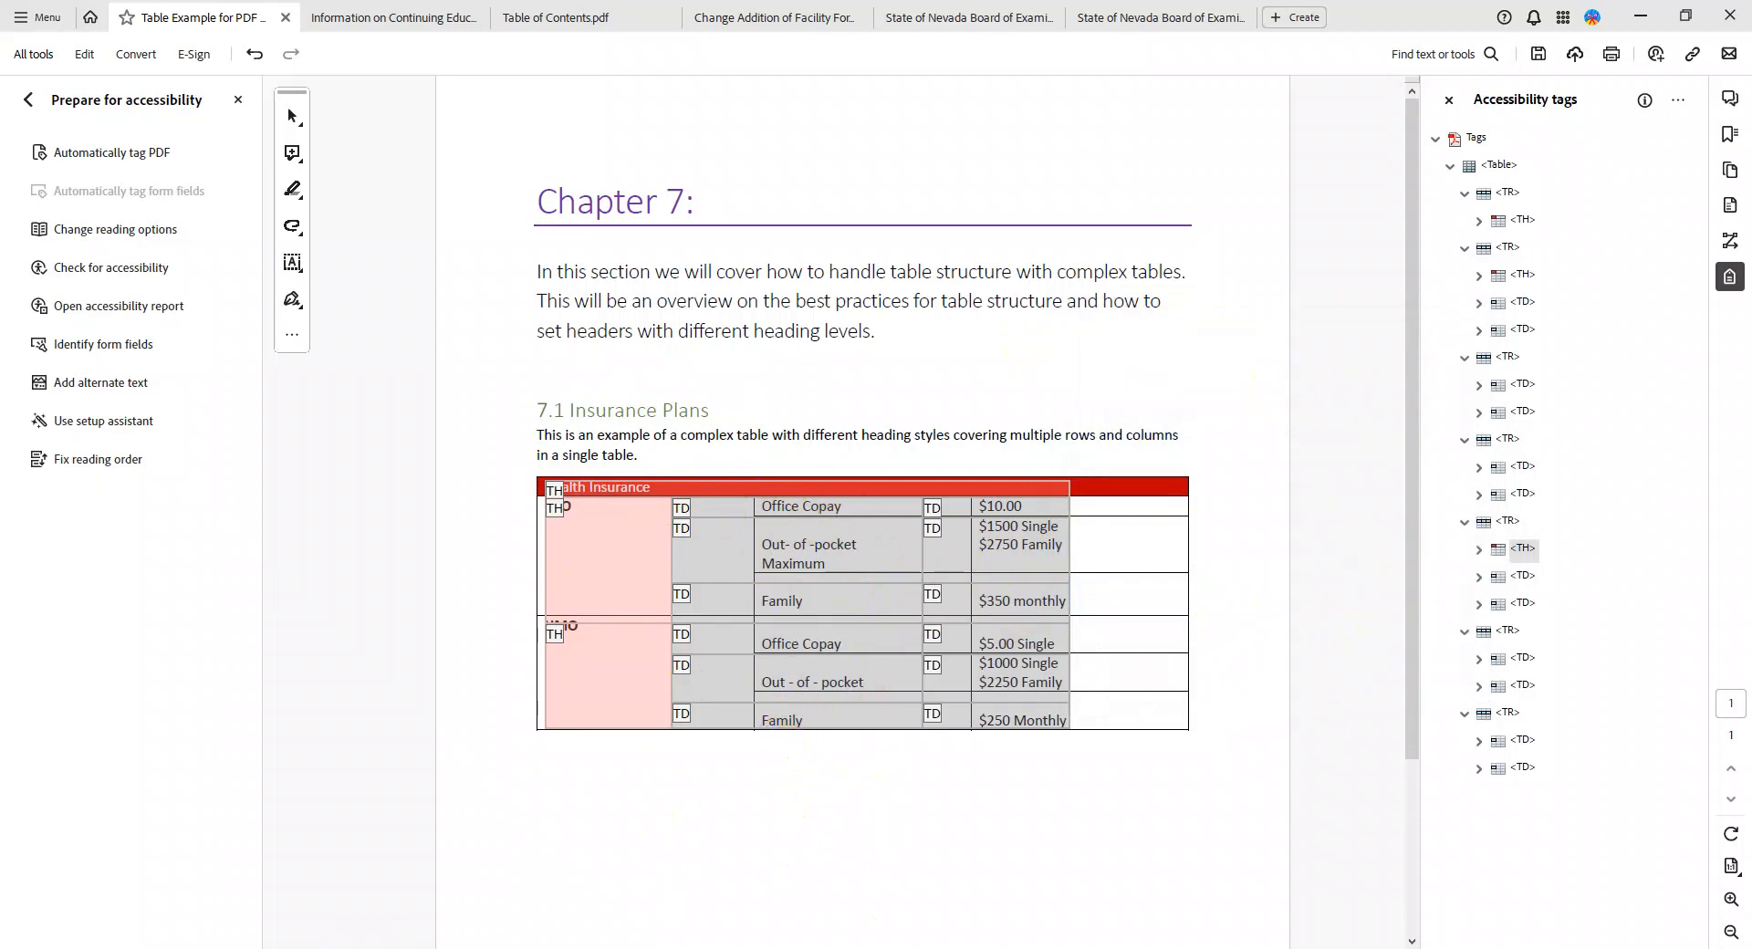
Close the table example PDF and examine the two-column layout table in the Information on Continuing Education document
key("ctrl+w")
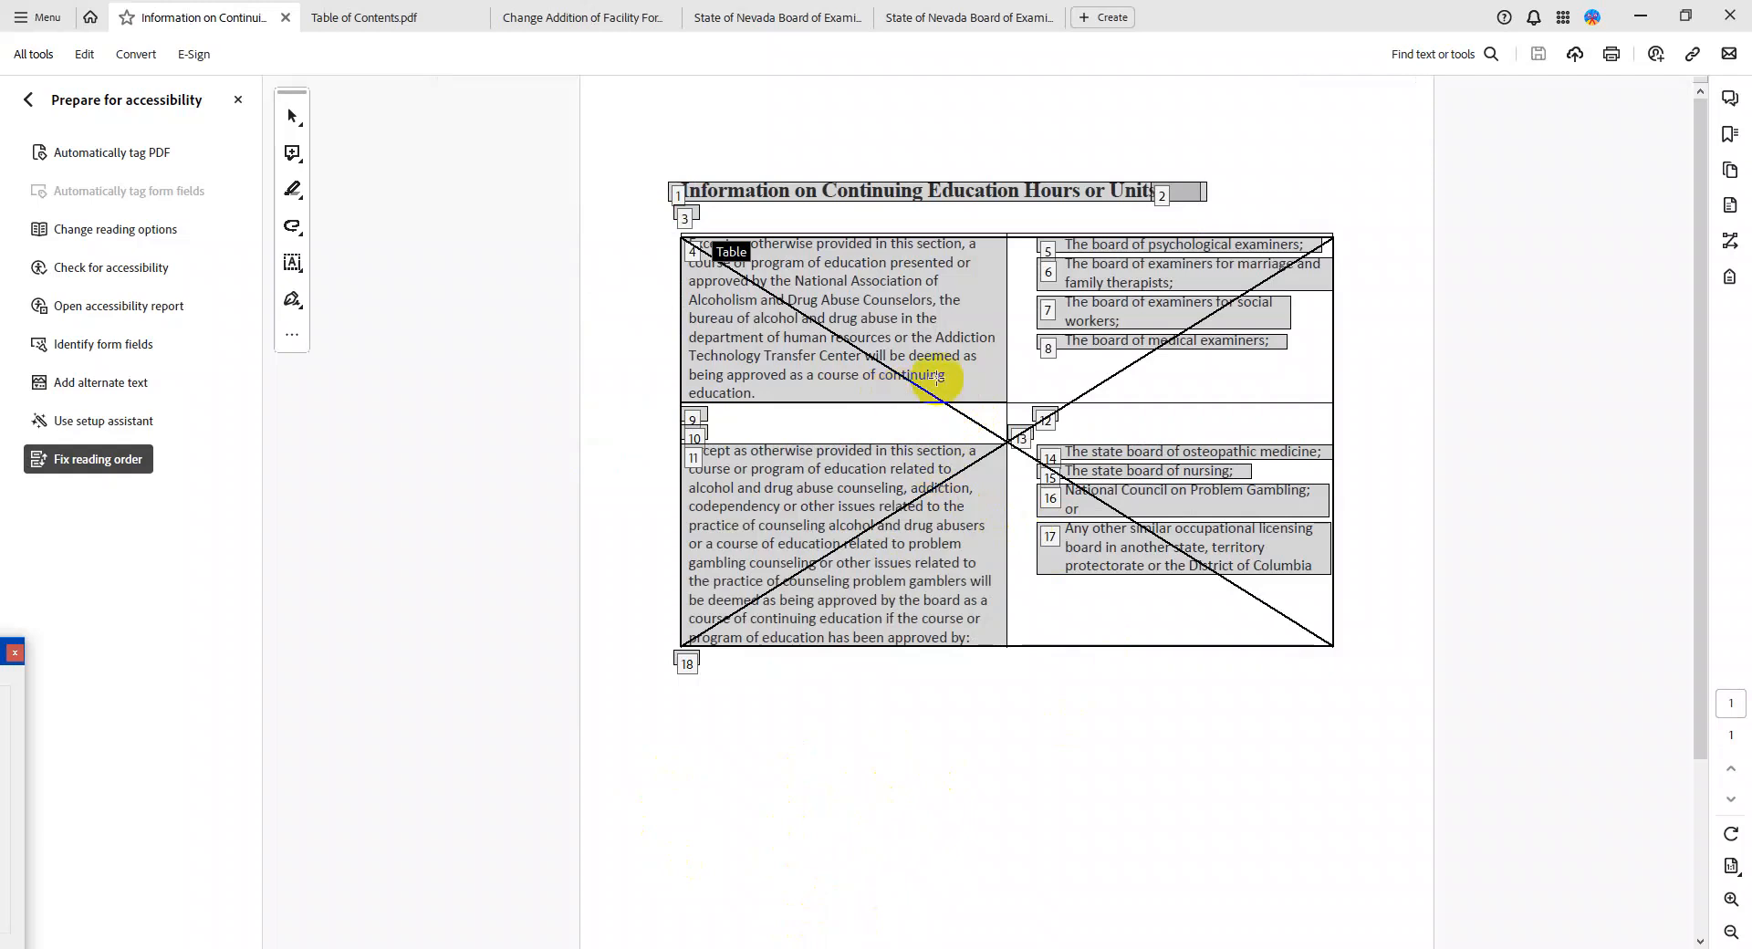
left_click(832, 305)
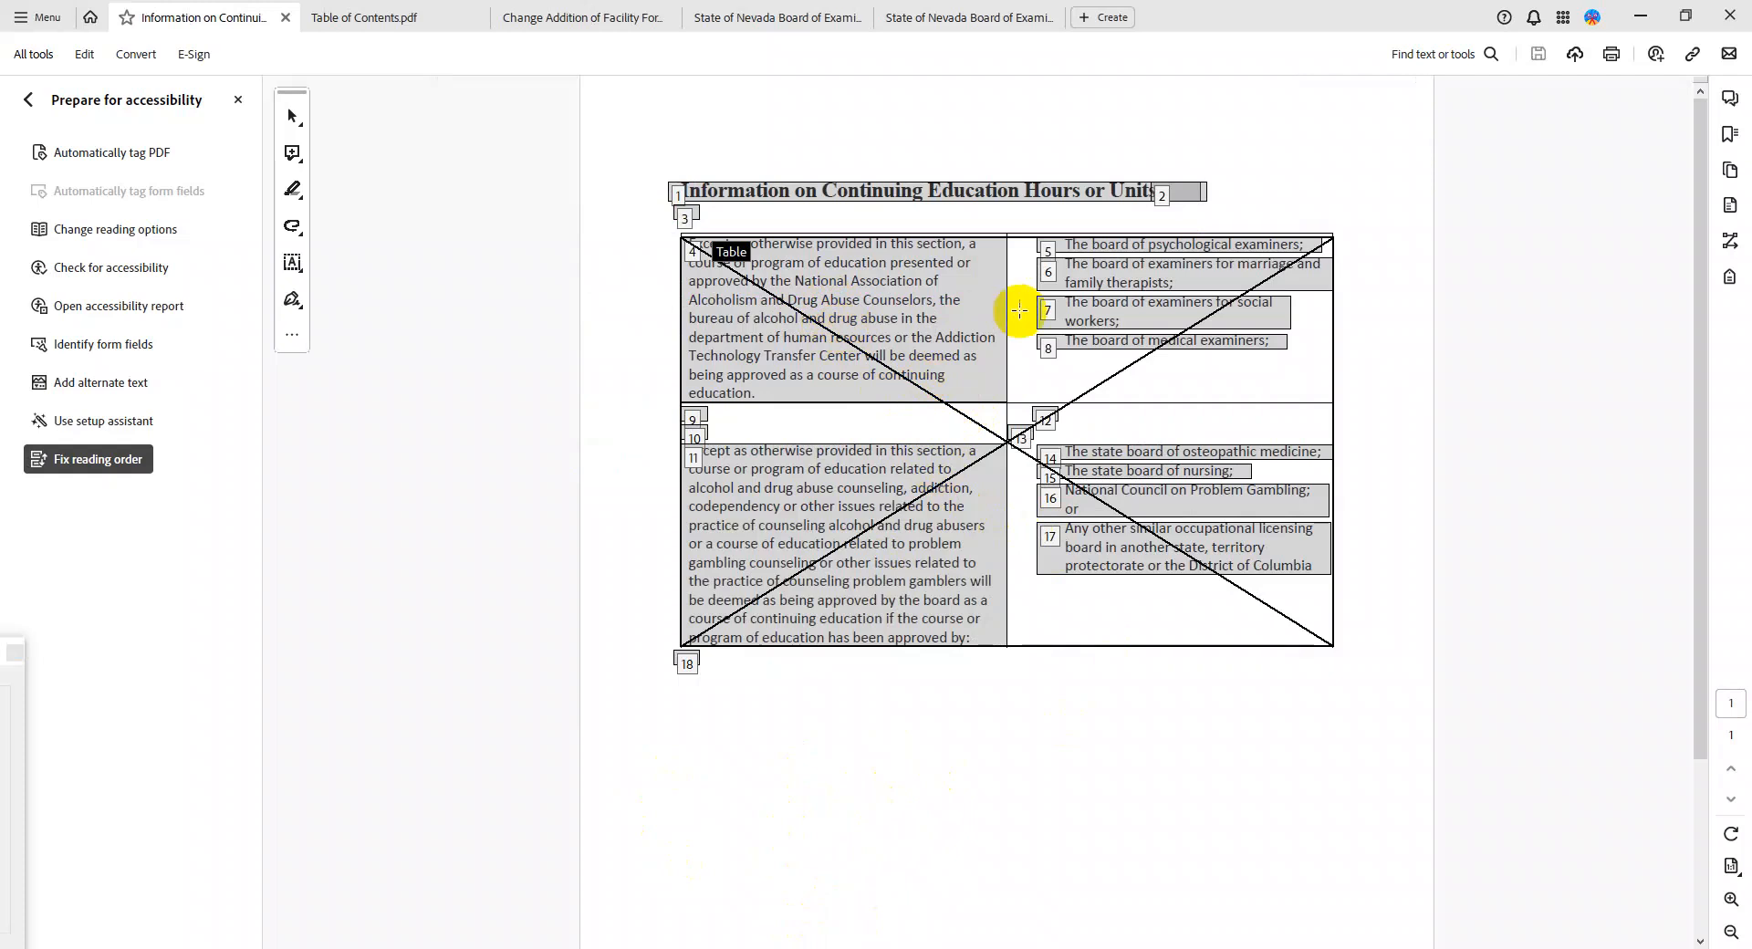
scroll(1050, 315, "up", 5)
scroll(1049, 311, "down", 2)
scroll(1048, 310, "up", 2)
scroll(1040, 292, "down", 3)
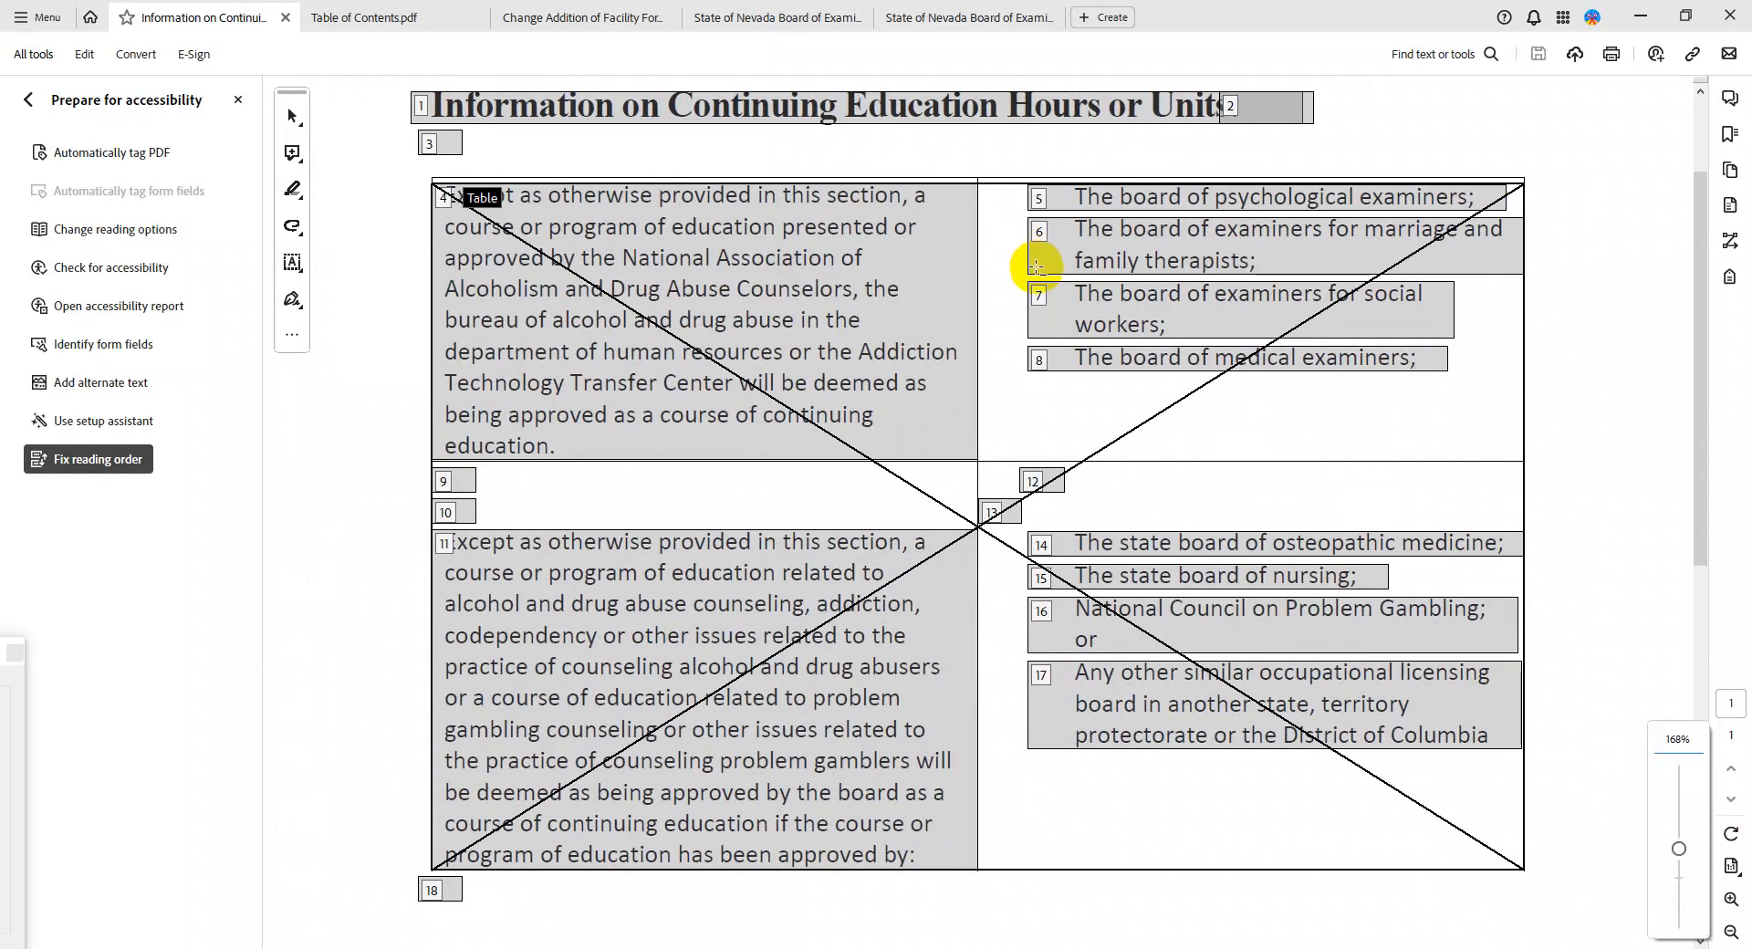
scroll(1036, 266, "down", 2)
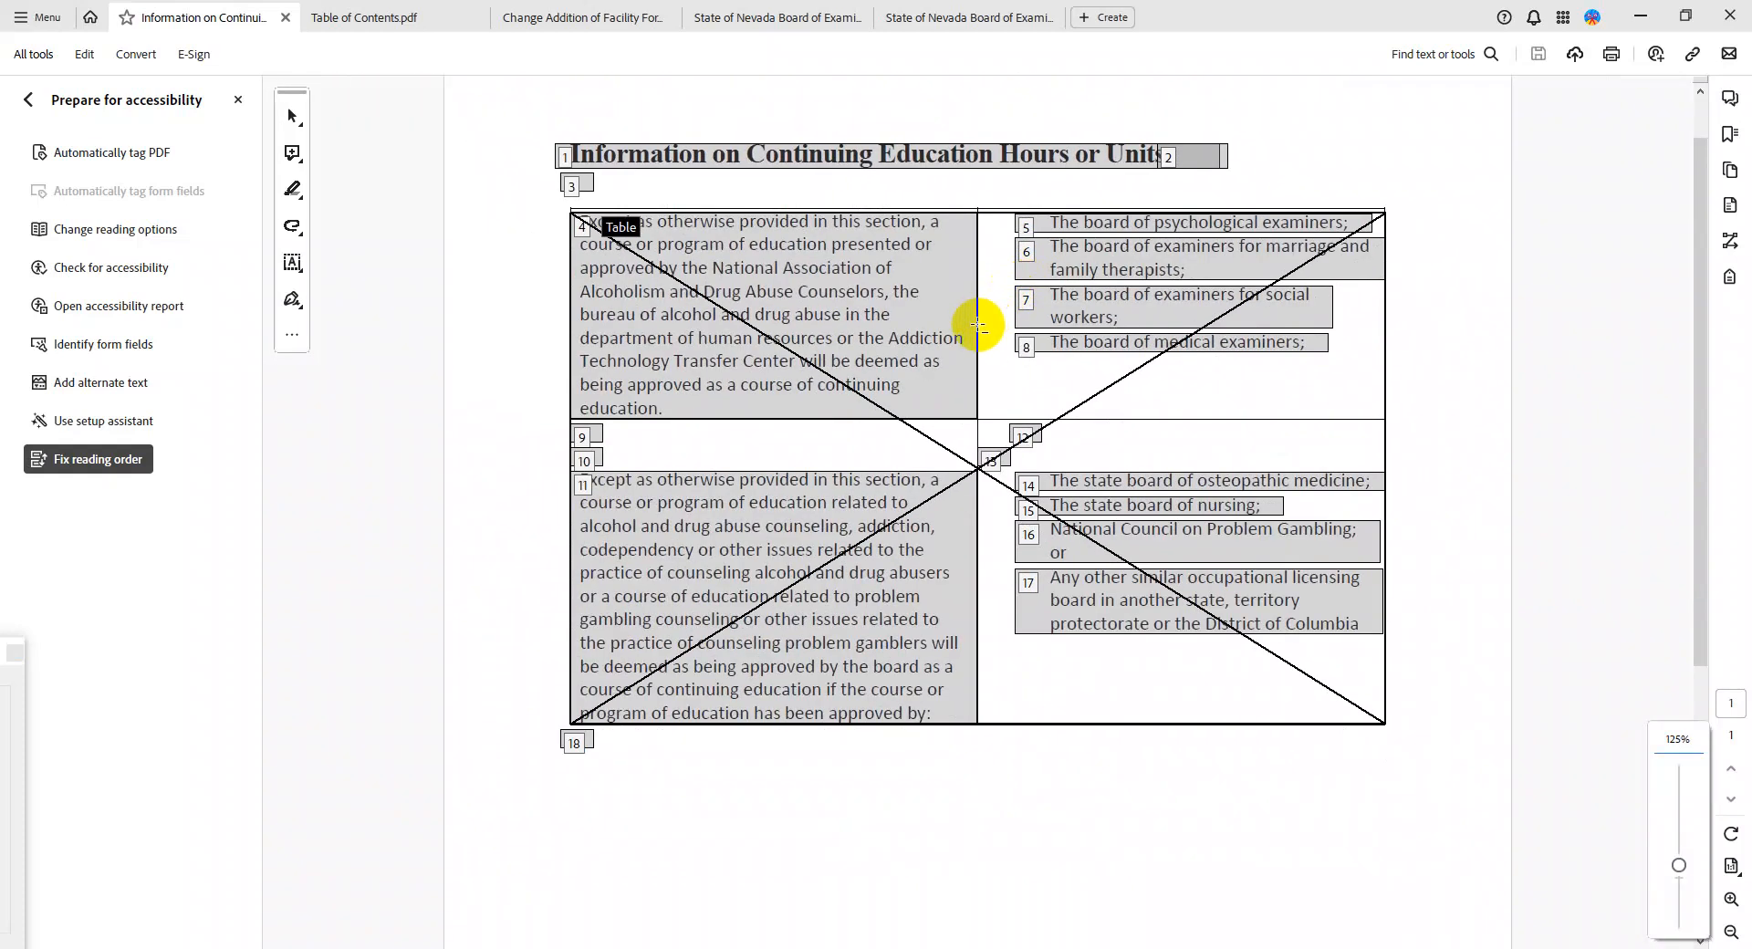
scroll(978, 323, "down", 1)
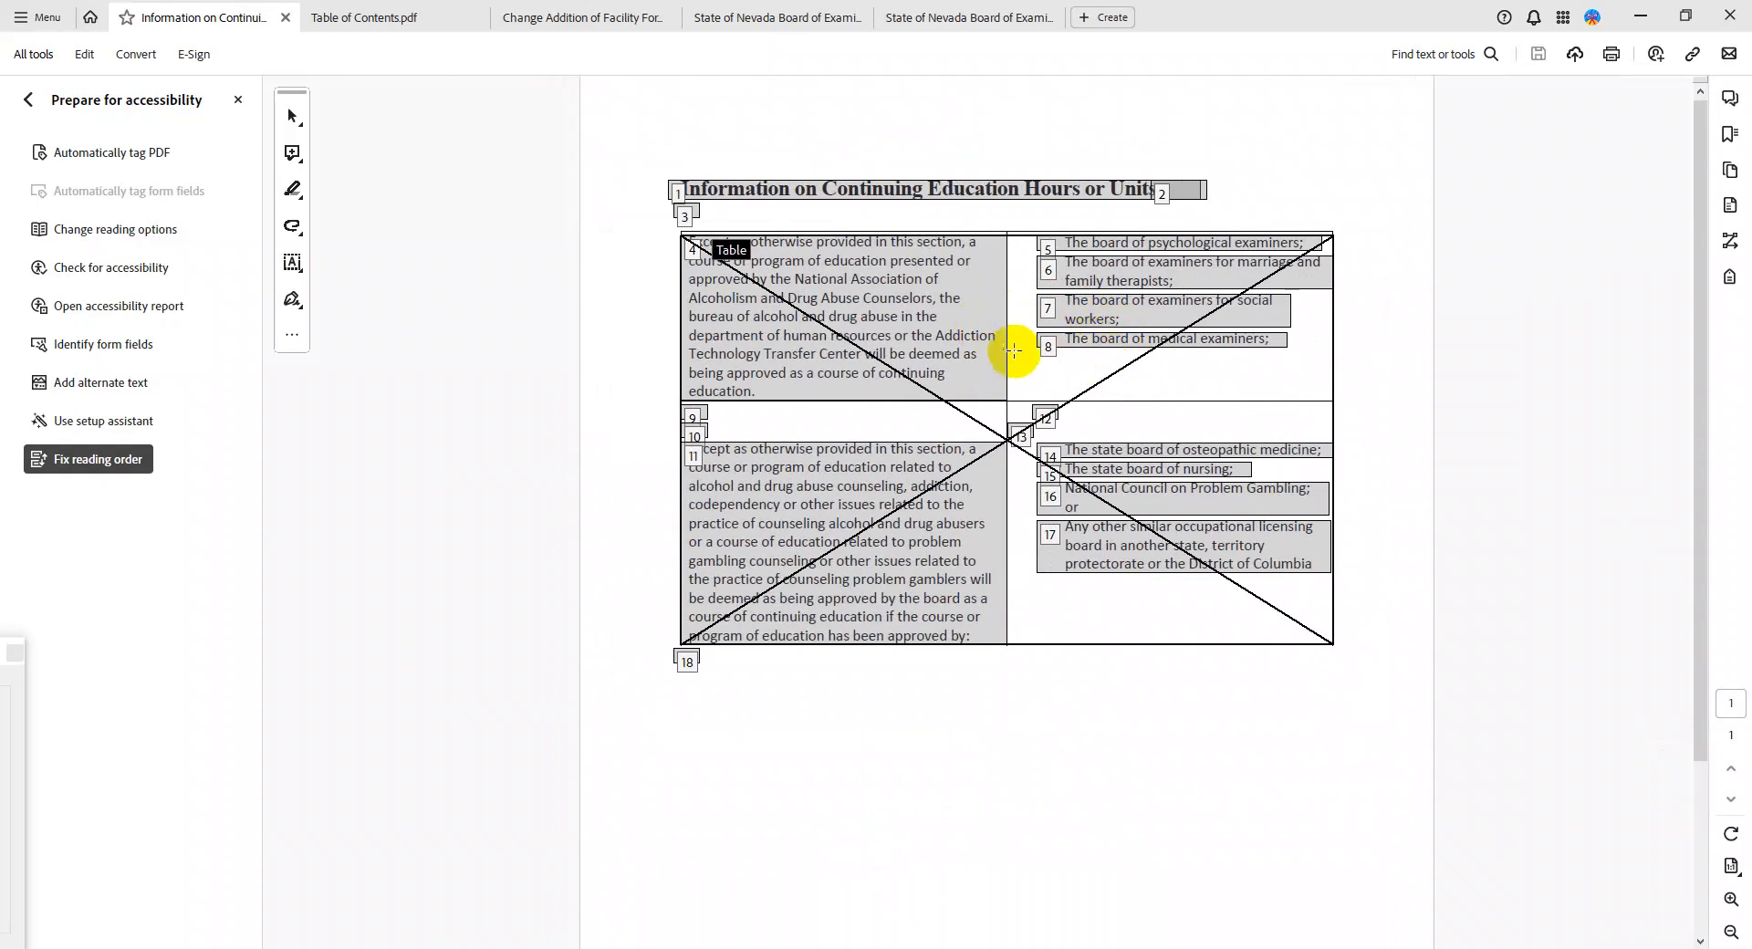
In the accessibility tags, move the P and L tags out of the two THead header cells to directly above the Table tag
left_click(1728, 282)
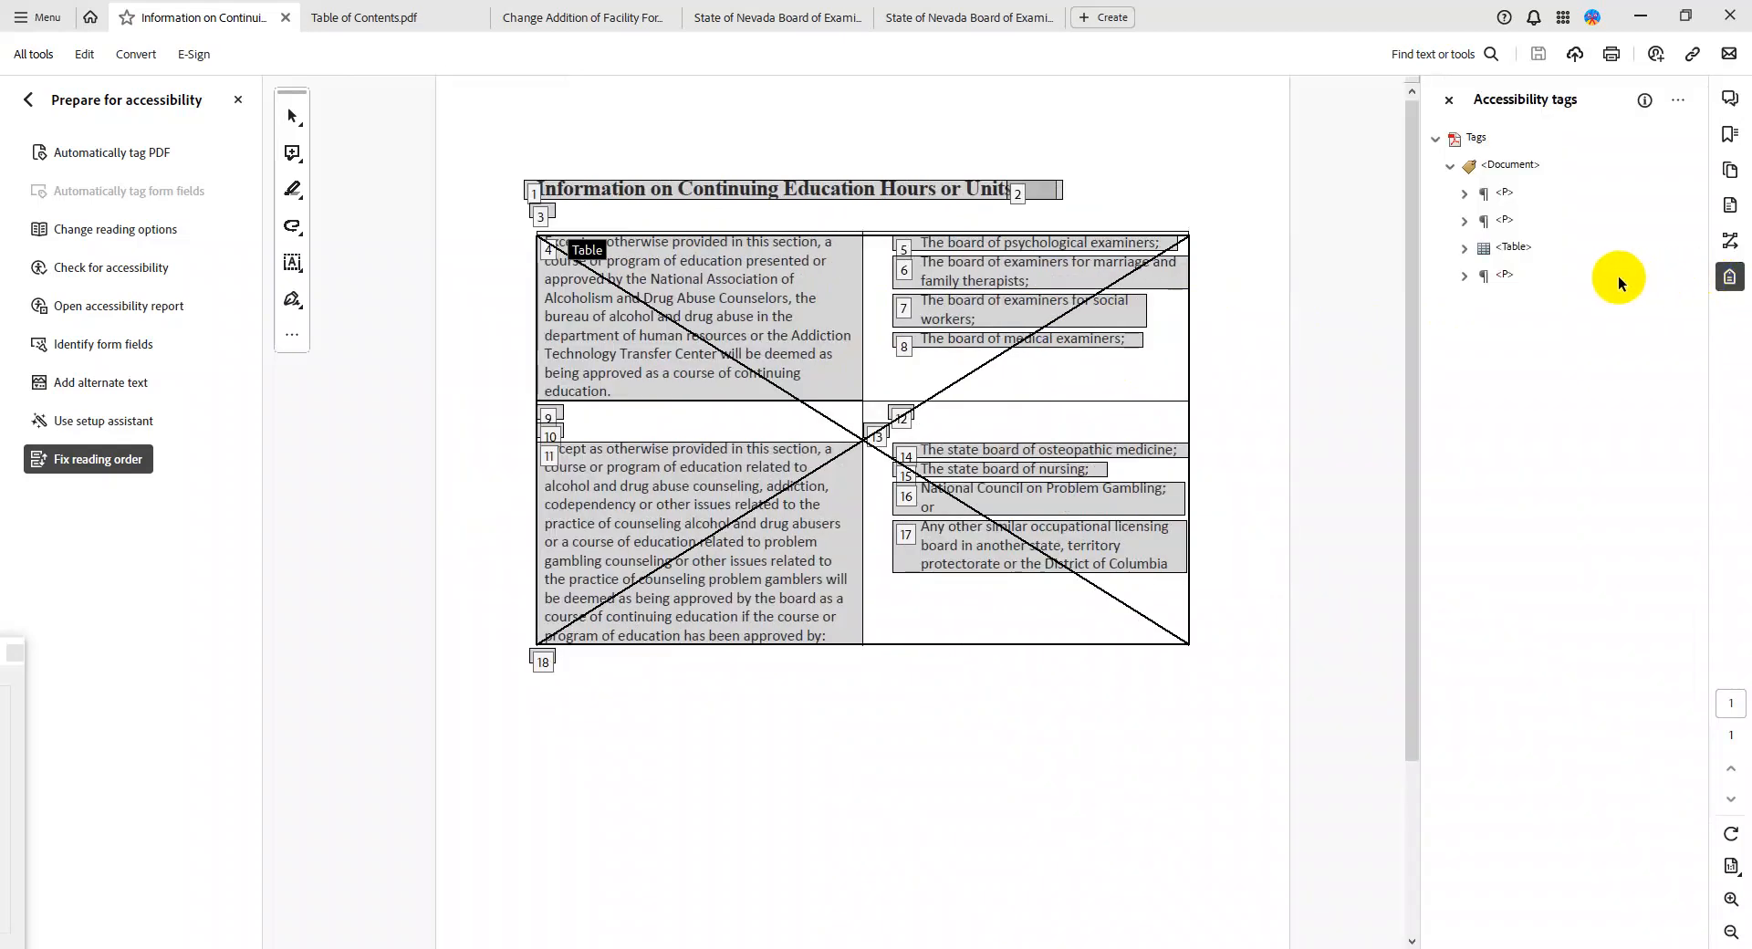
left_click(1513, 249)
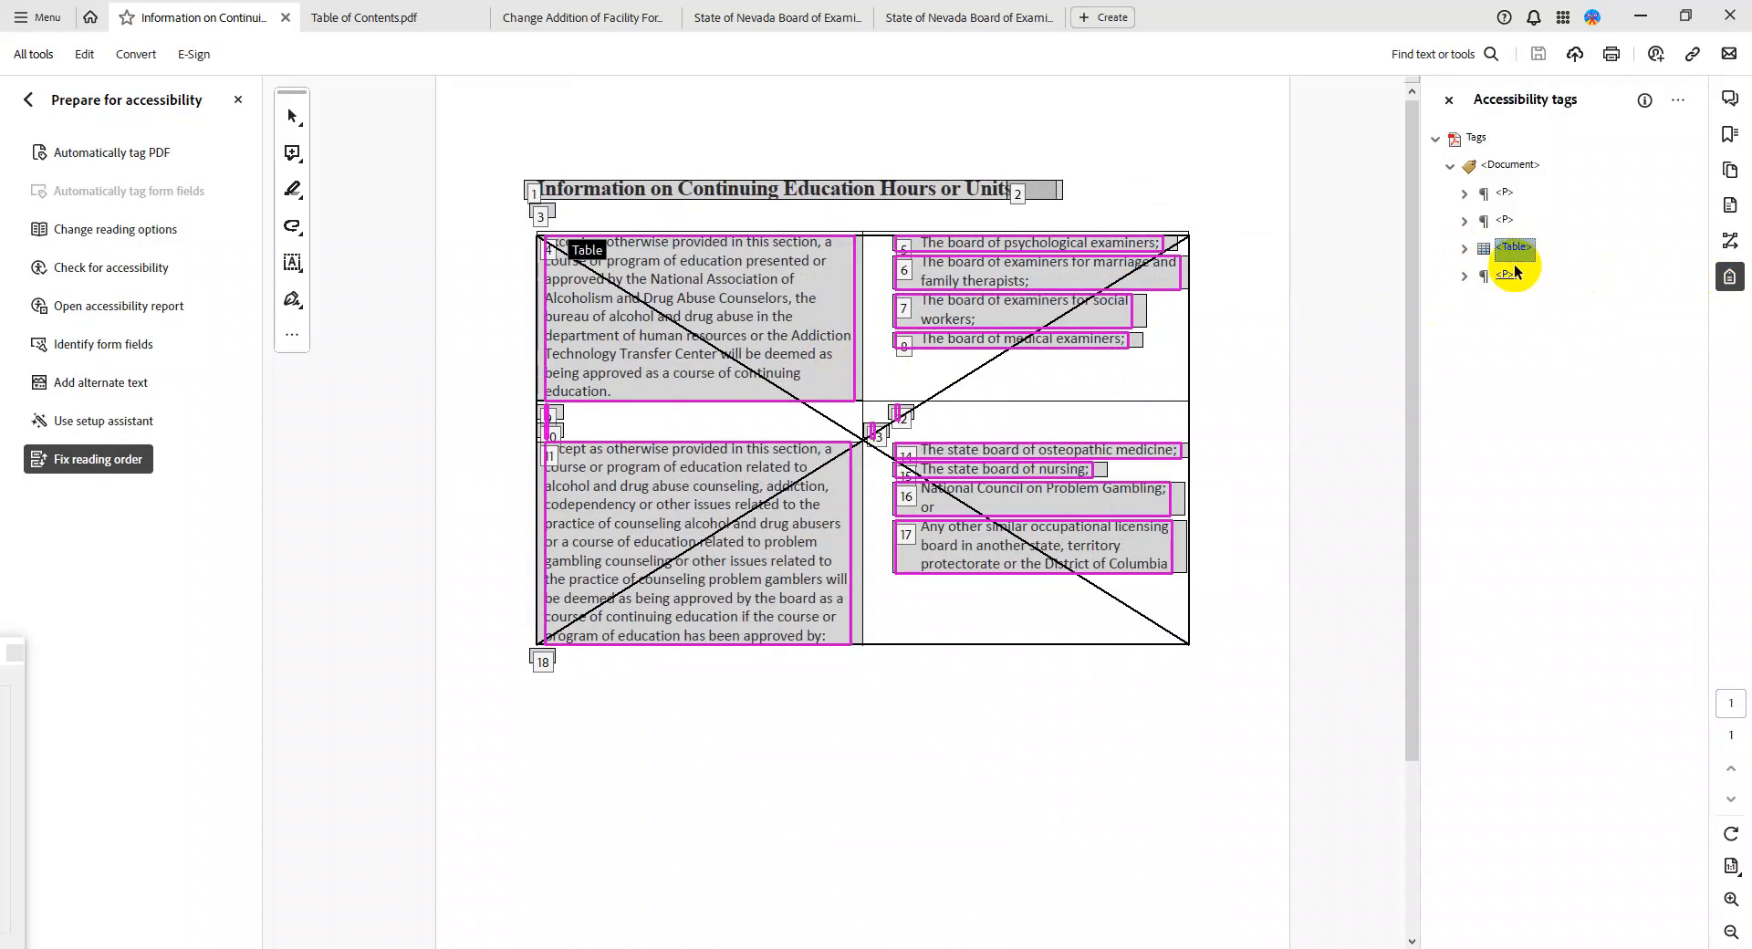
left_click(1463, 248)
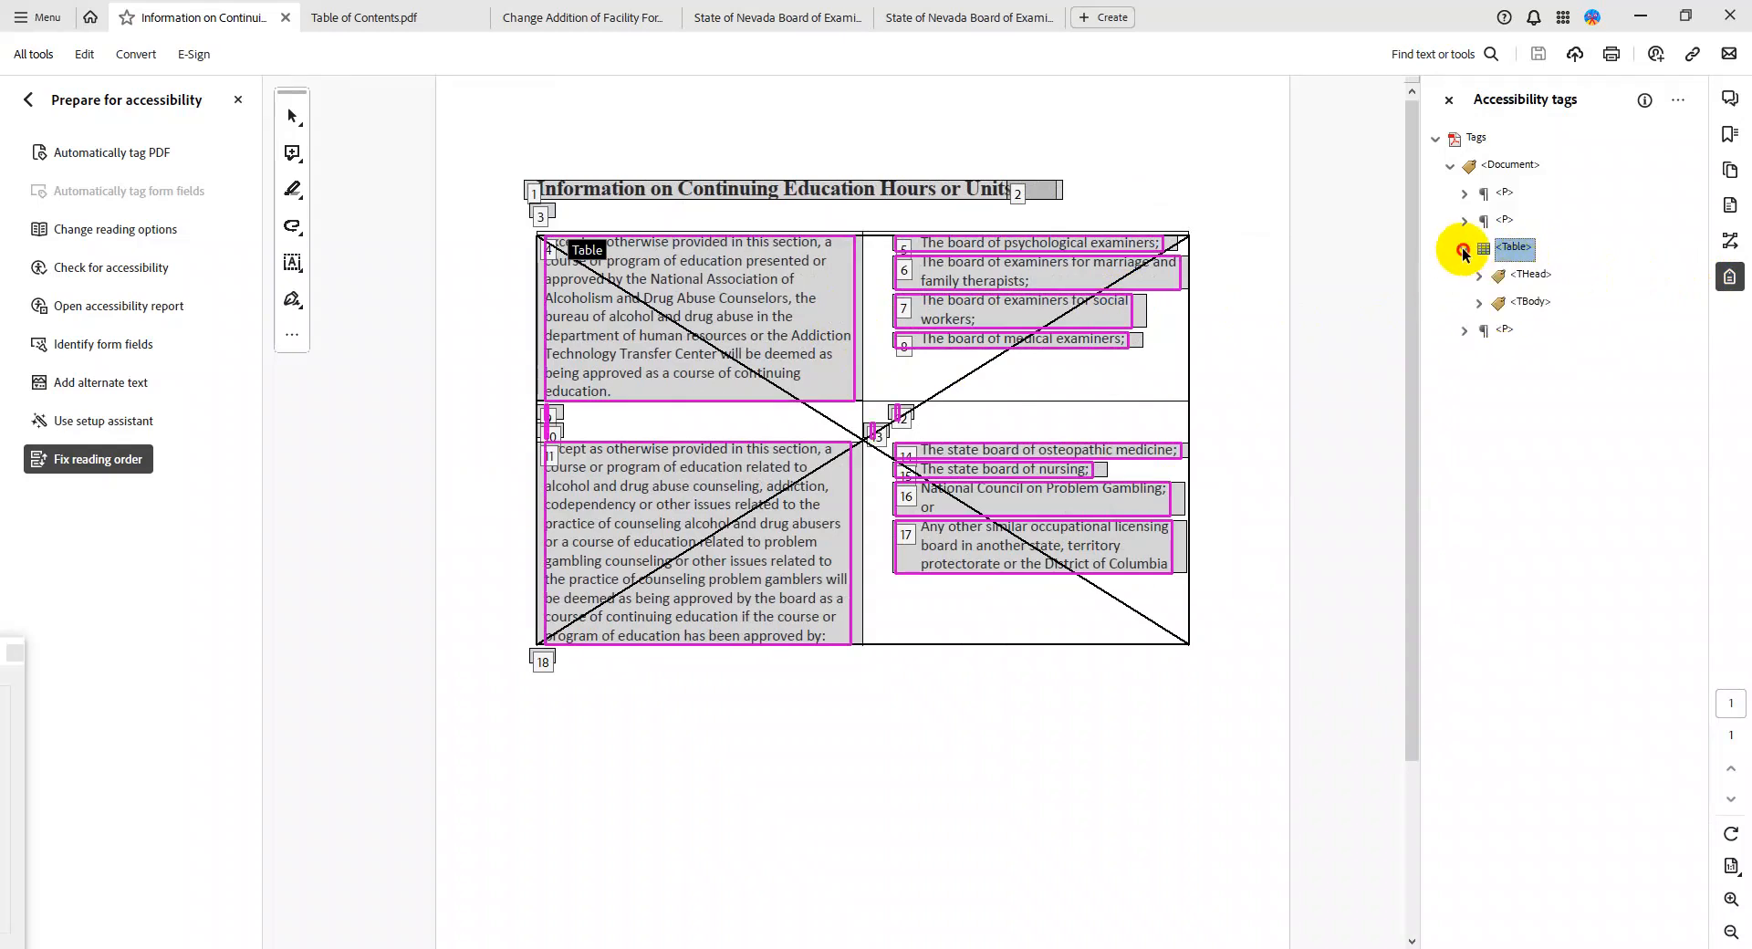
left_click(1484, 276)
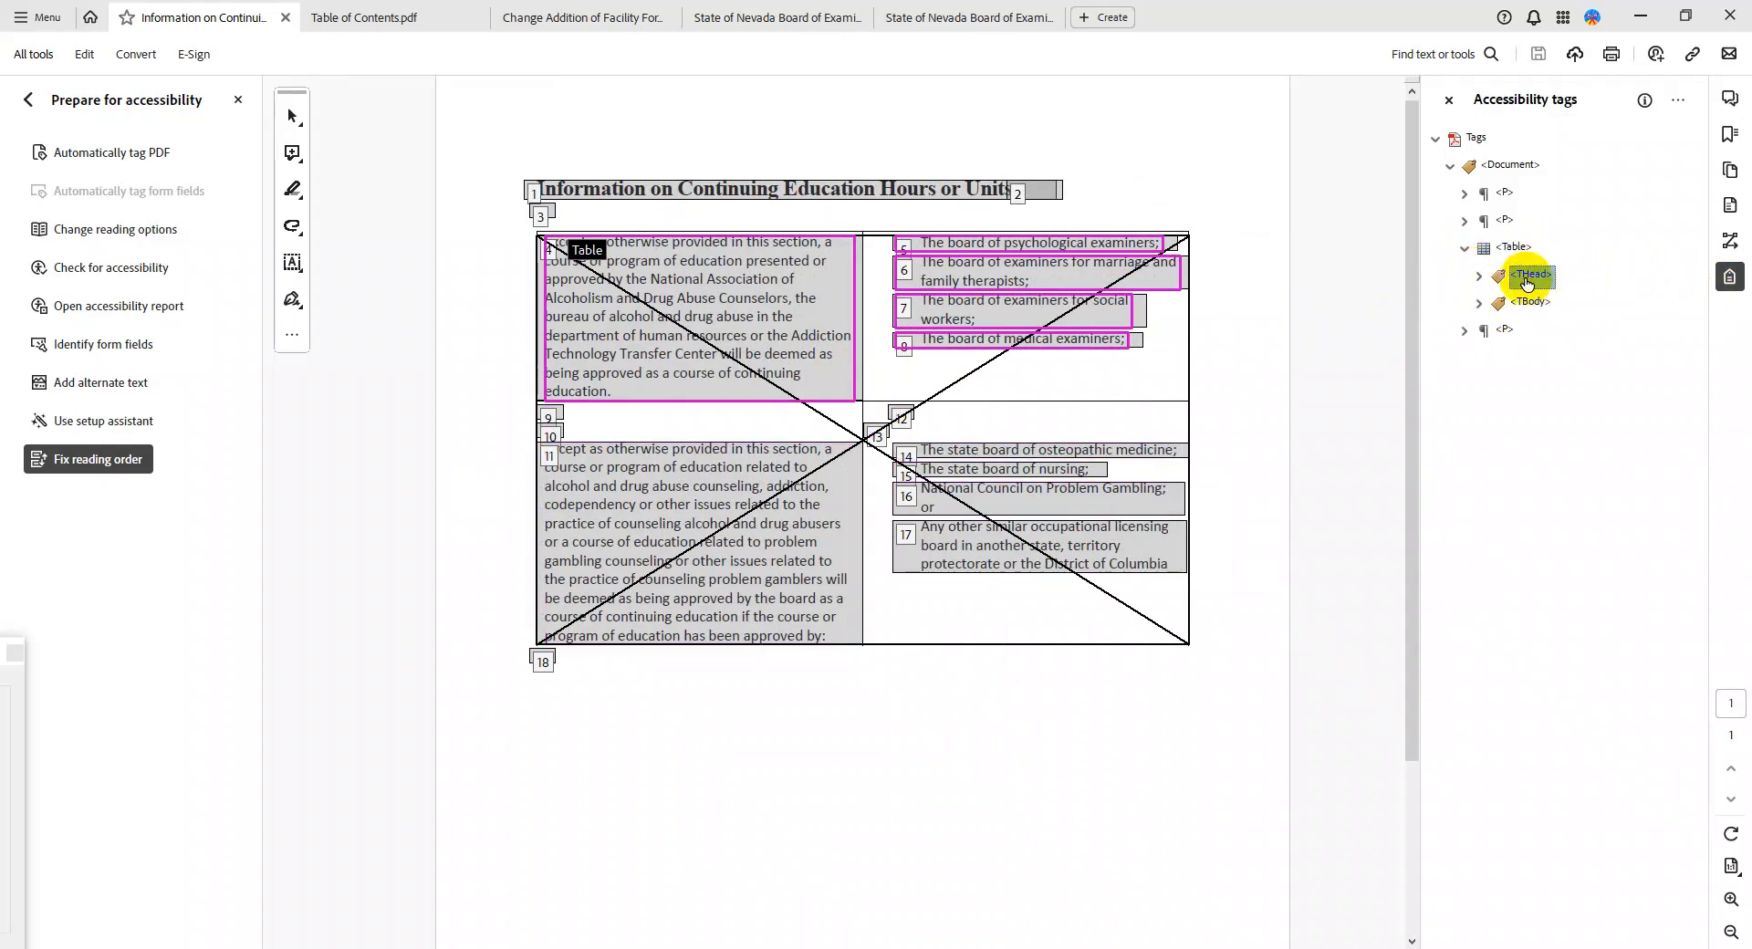
left_click(1482, 276)
left_click(1495, 304)
left_click(1508, 329)
left_click(1564, 359)
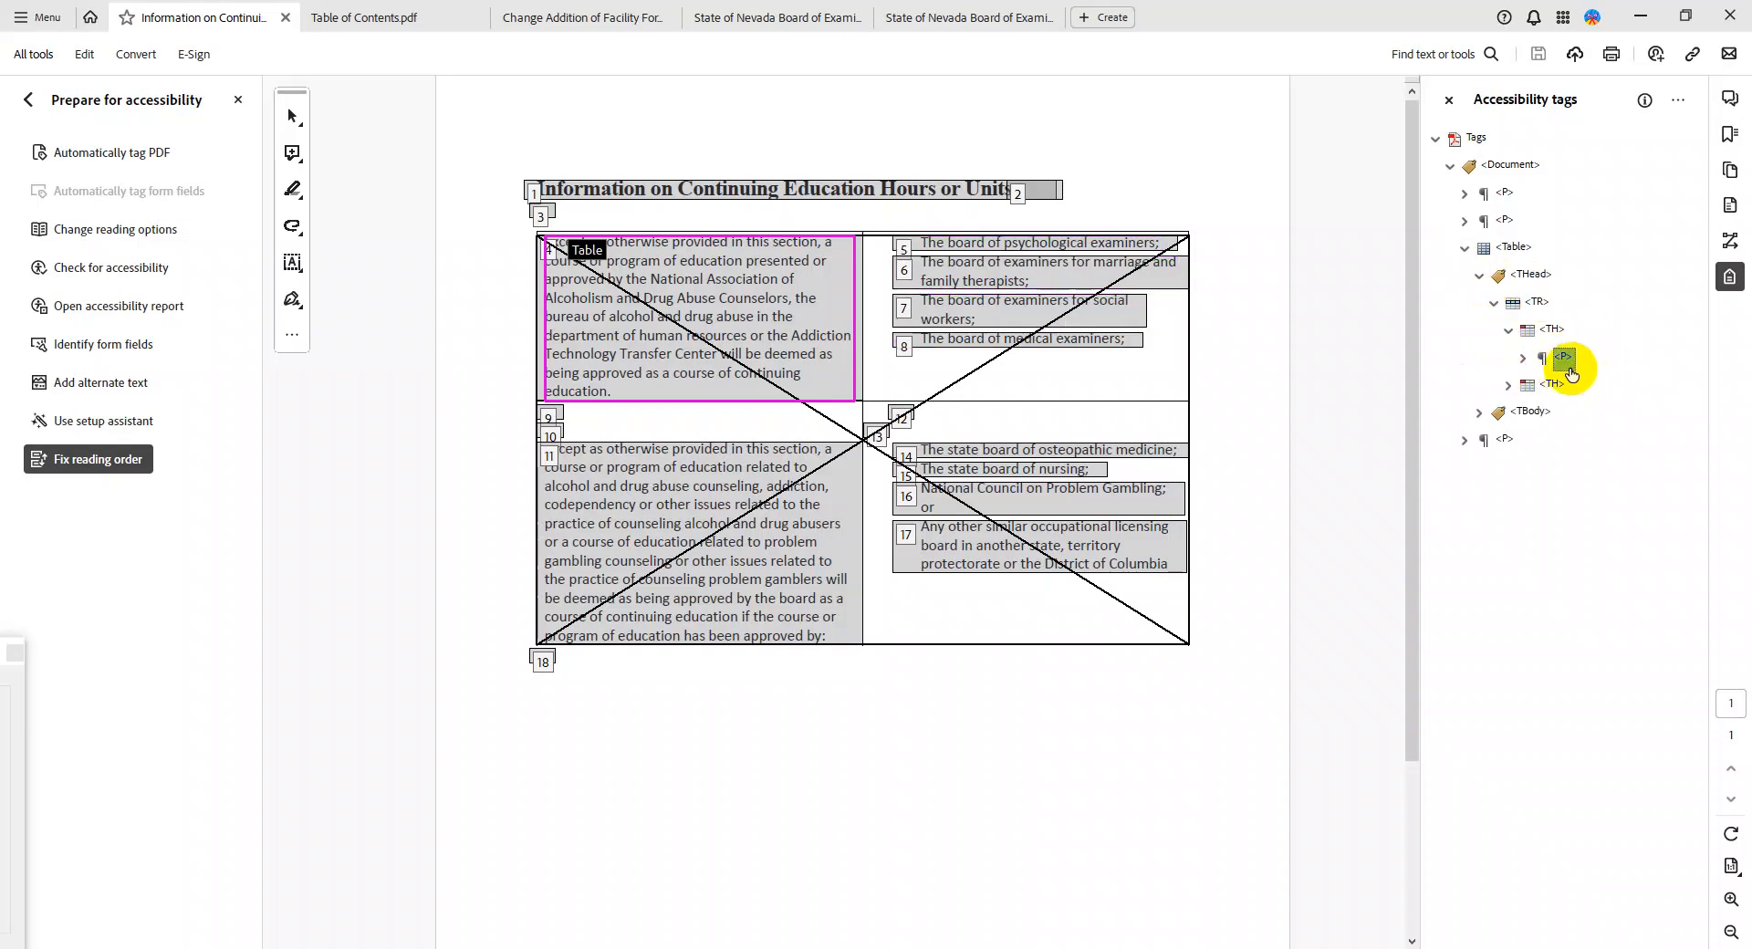
left_click(1509, 387)
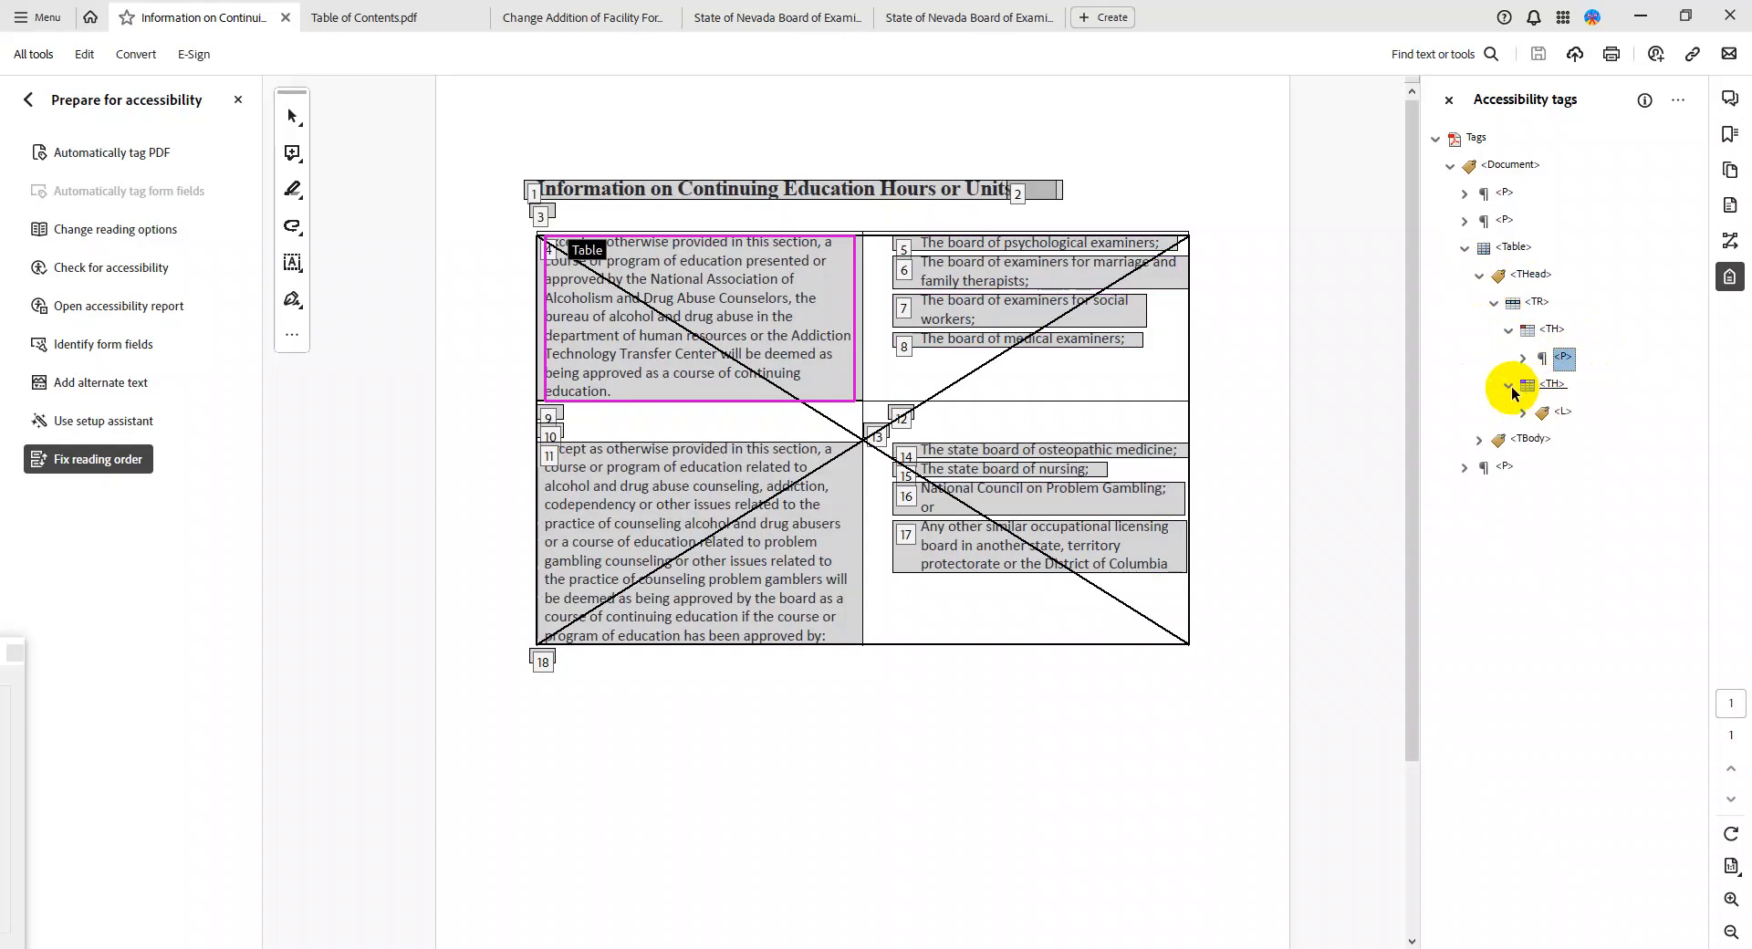
left_click(1562, 415)
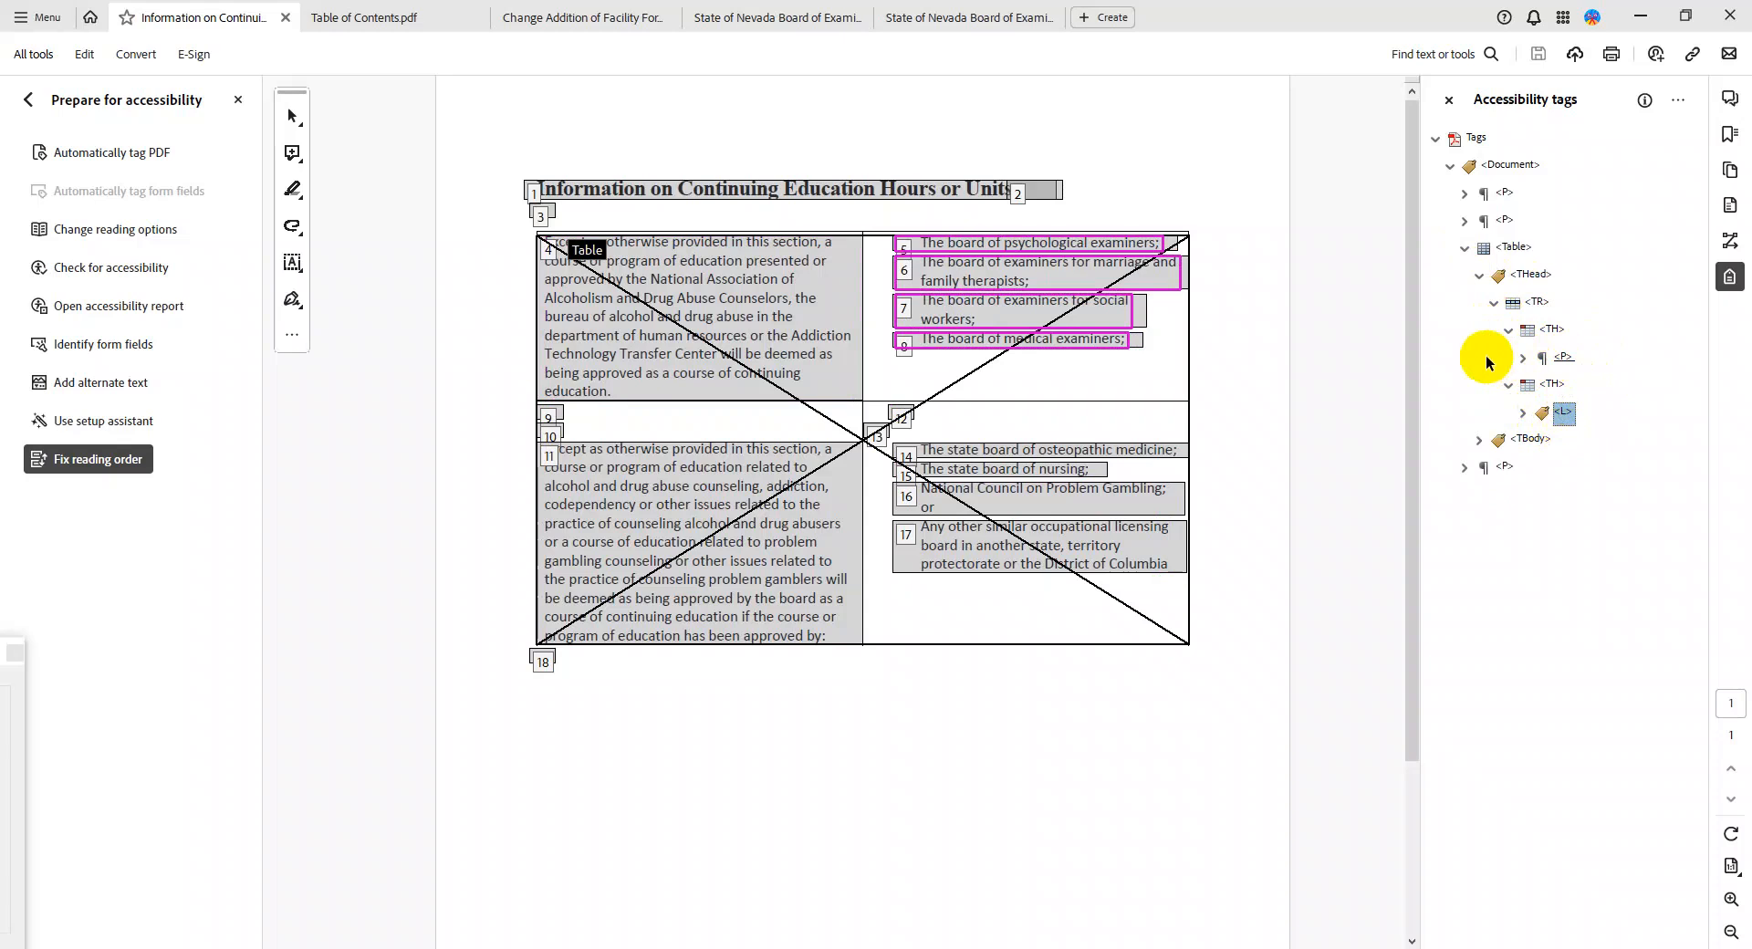
left_click(1562, 357)
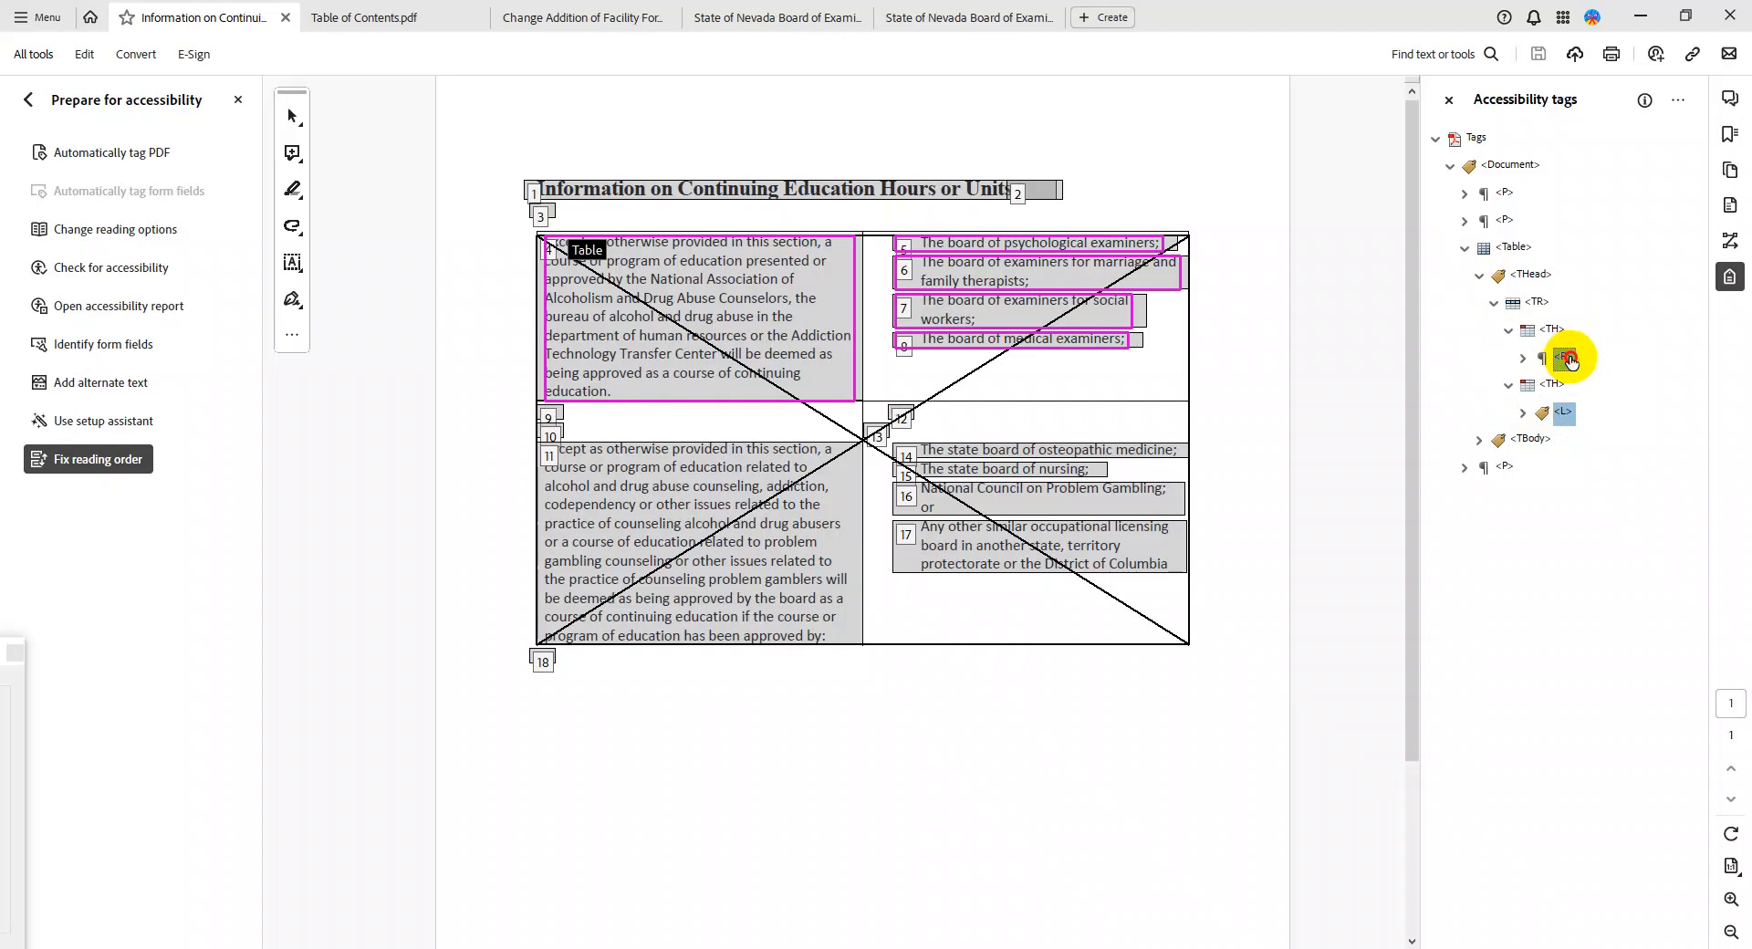
left_click_drag(1555, 357, 1483, 233)
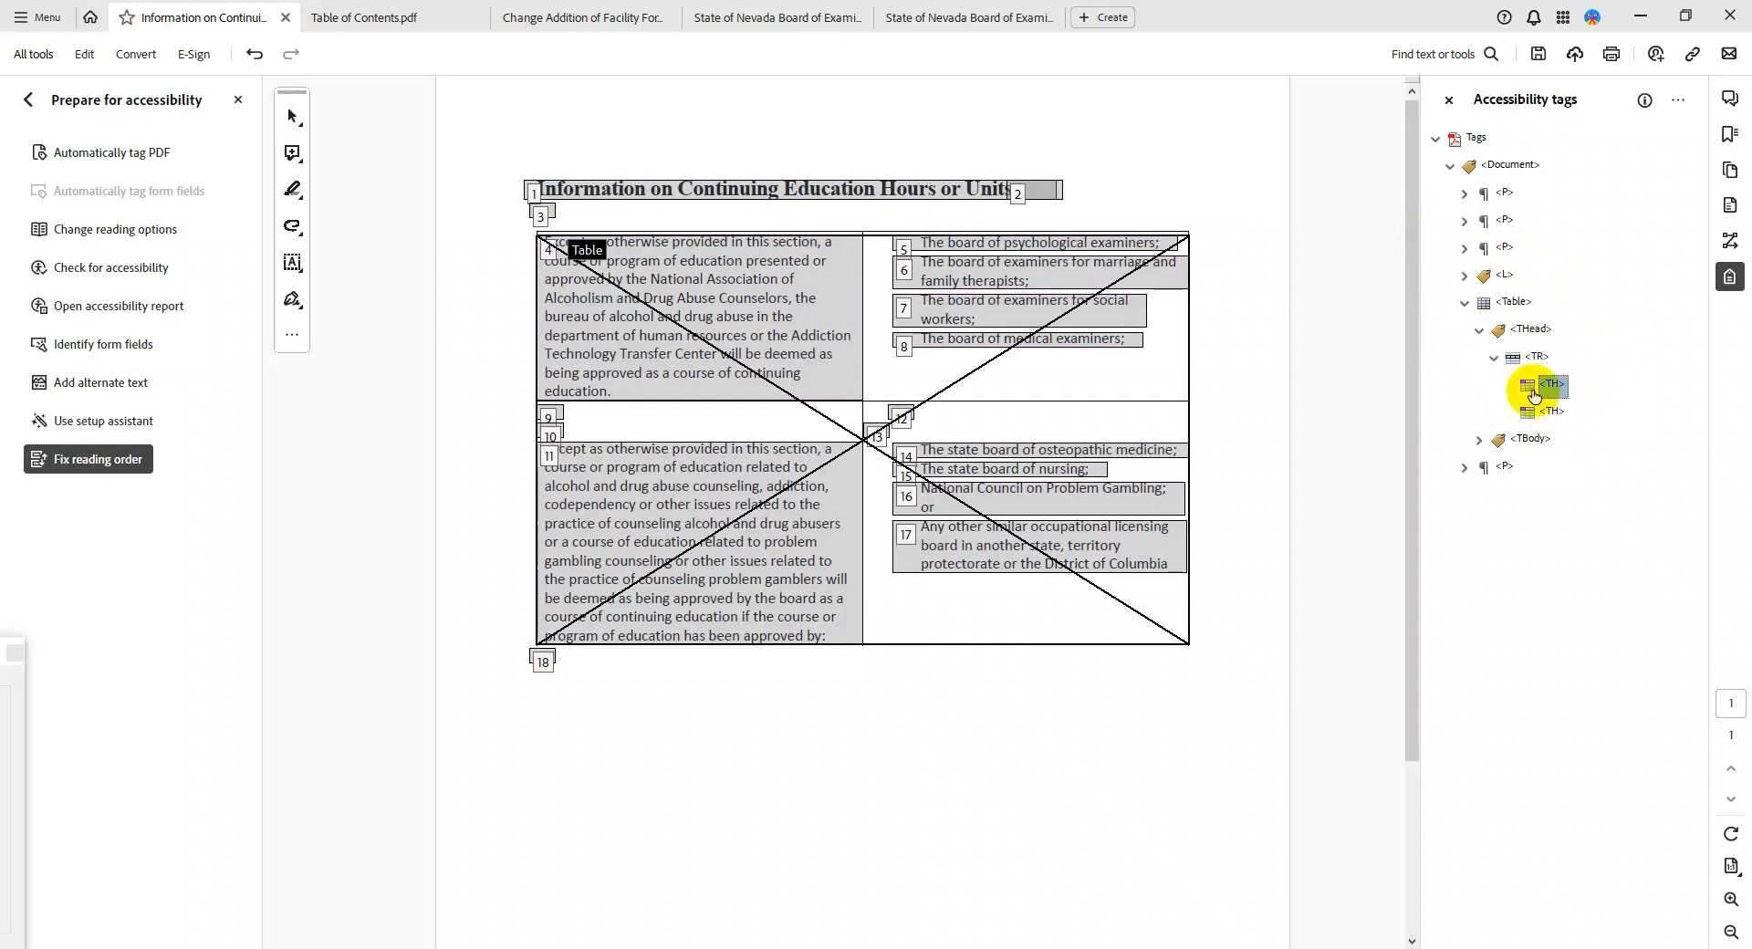
Delete the THead tag together with its row and two empty TH cells
left_click(1555, 412)
left_click(1531, 329)
right_click(1529, 333)
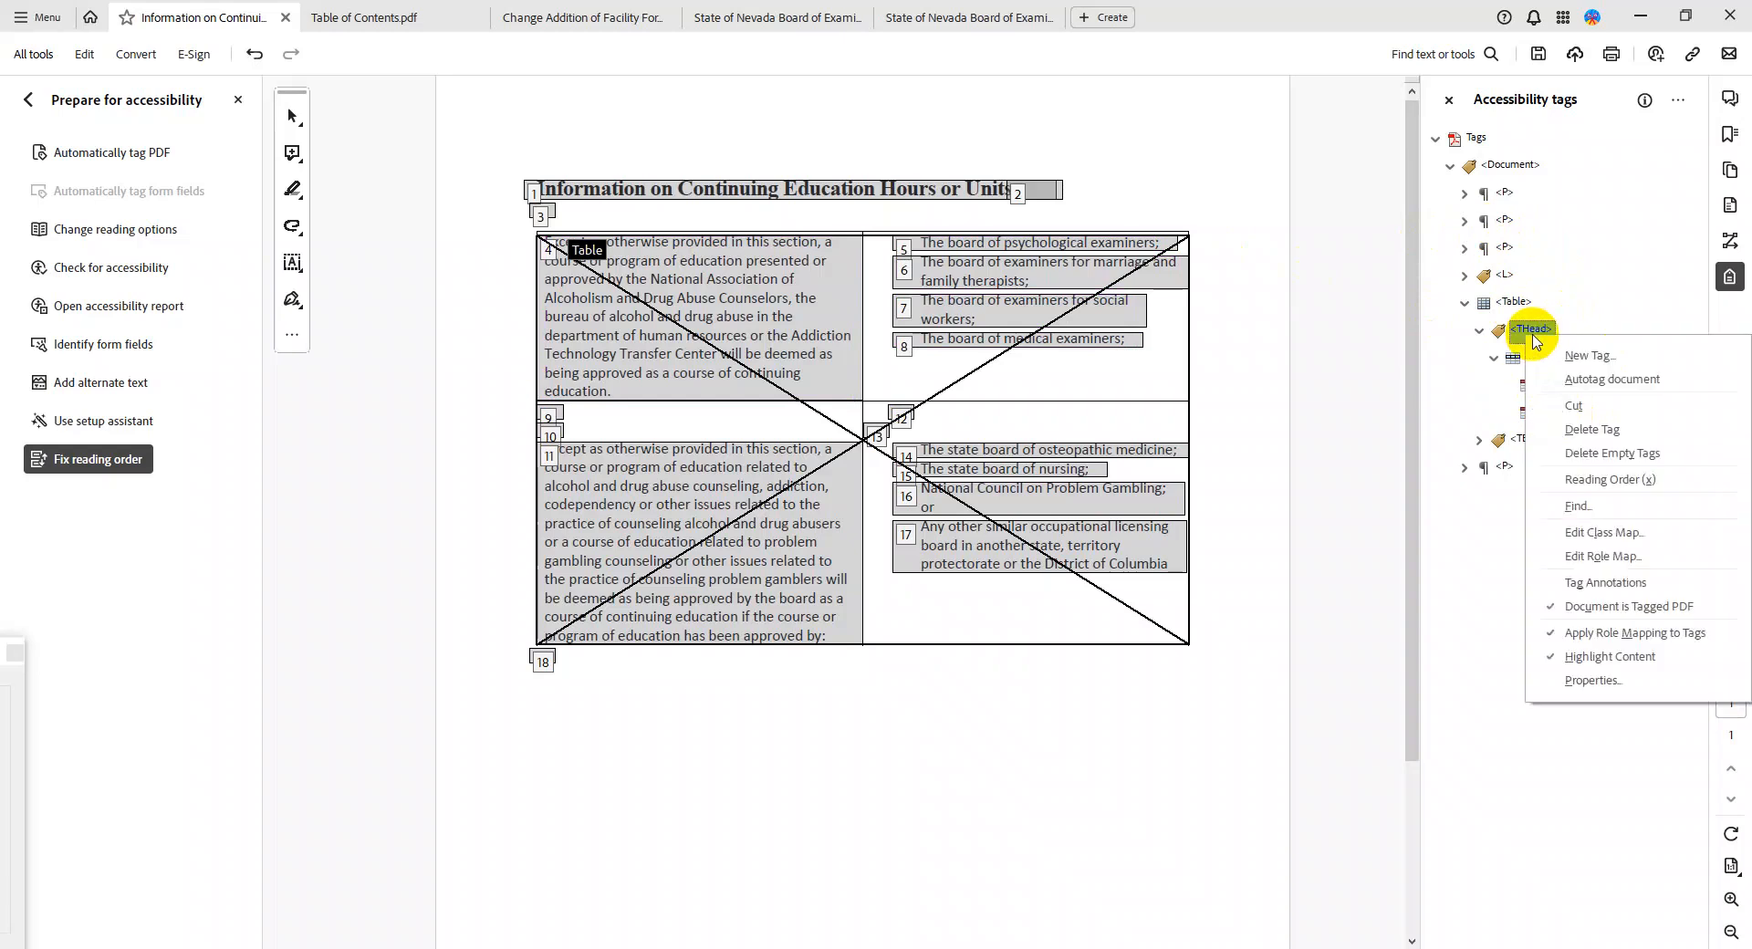
left_click(1607, 435)
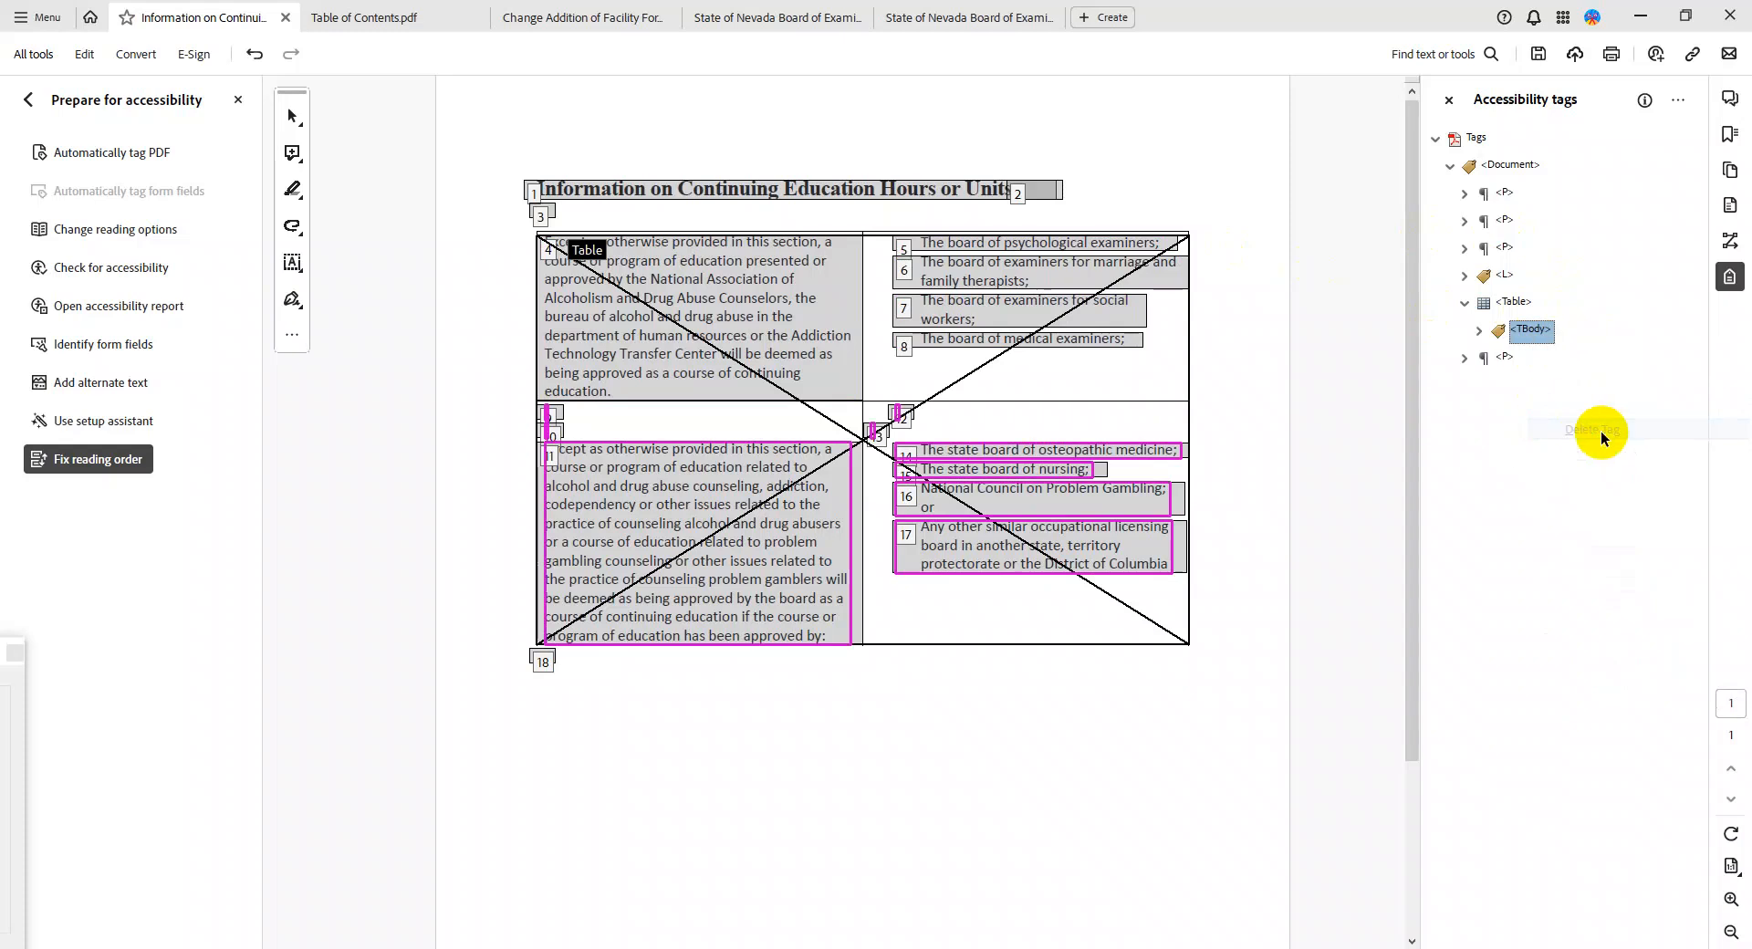
Move all P and L tags out of the TBody row's TH and TD cells to directly above the Table tag
left_click(1480, 332)
left_click(1494, 358)
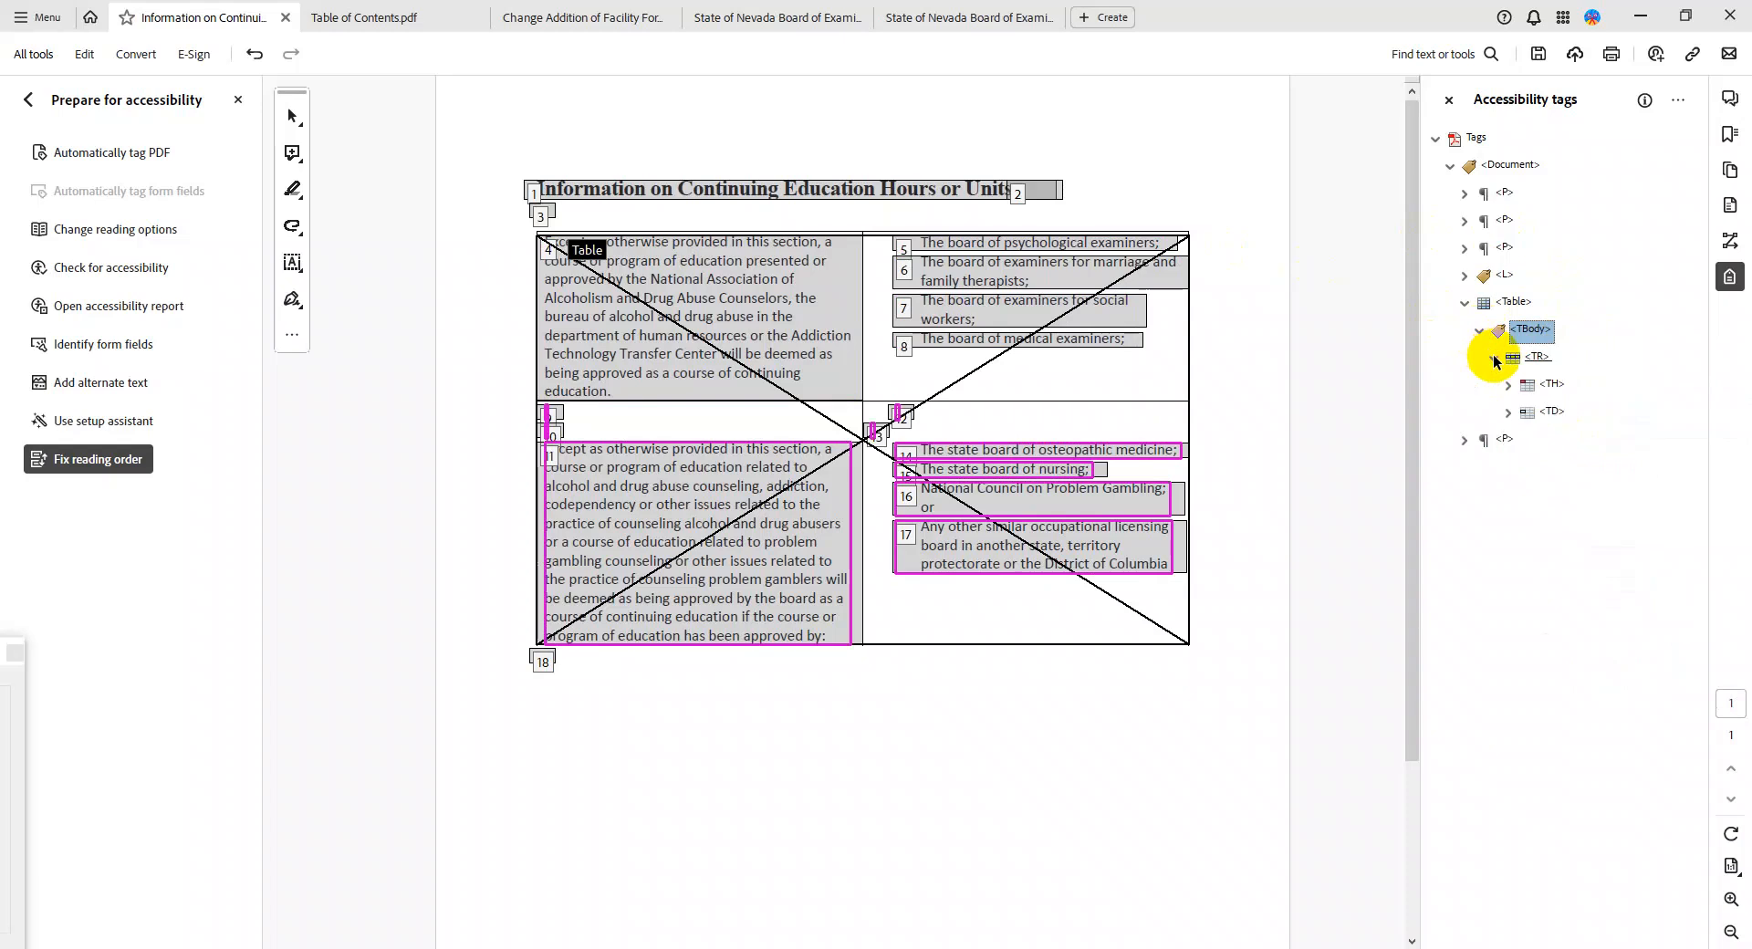
left_click(1508, 385)
left_click(1510, 495)
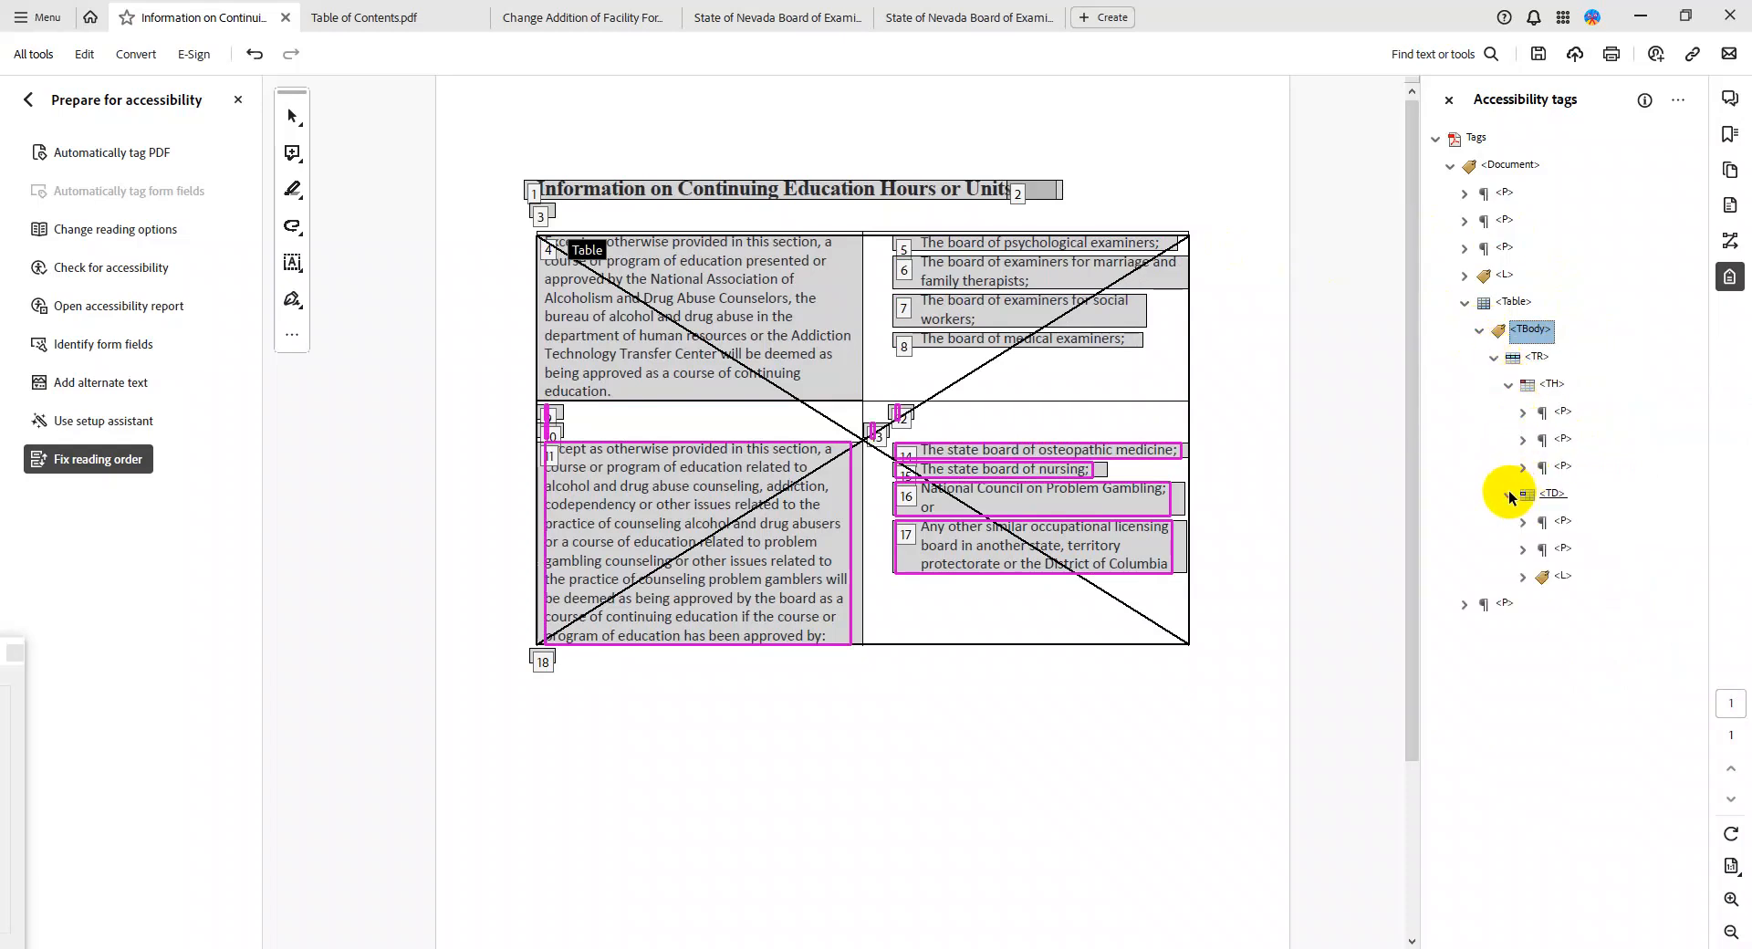
left_click(1564, 413)
left_click(1565, 467, "shift")
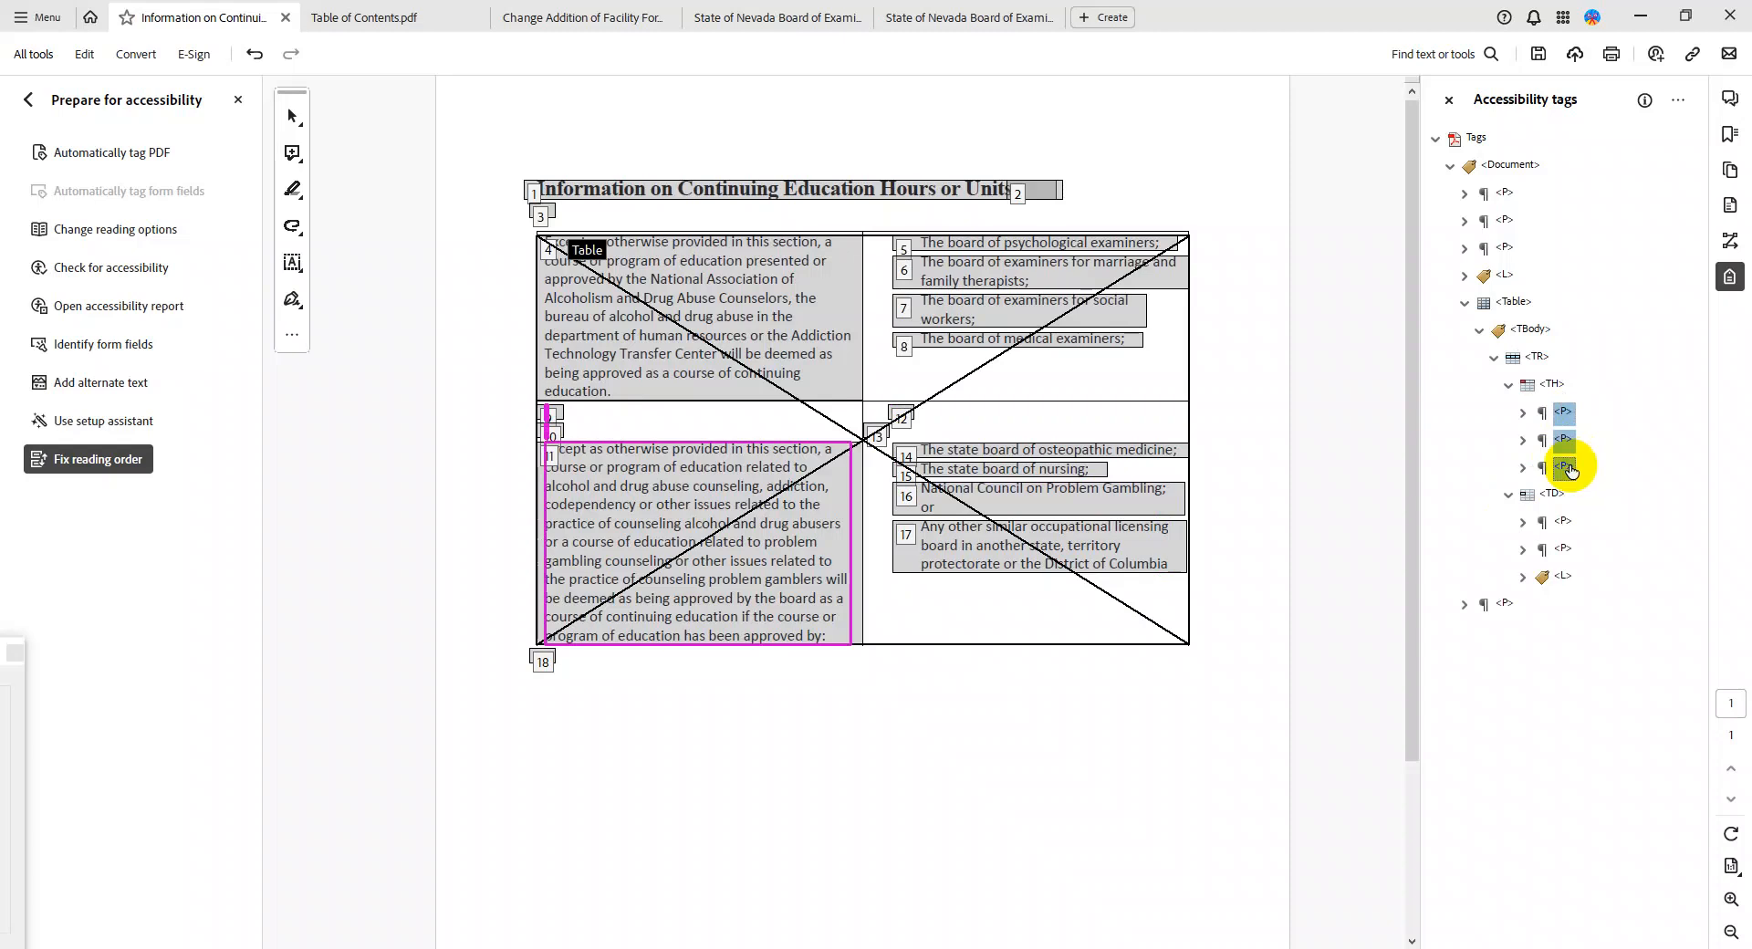
left_click(1563, 522, "ctrl")
left_click(1565, 576, "shift")
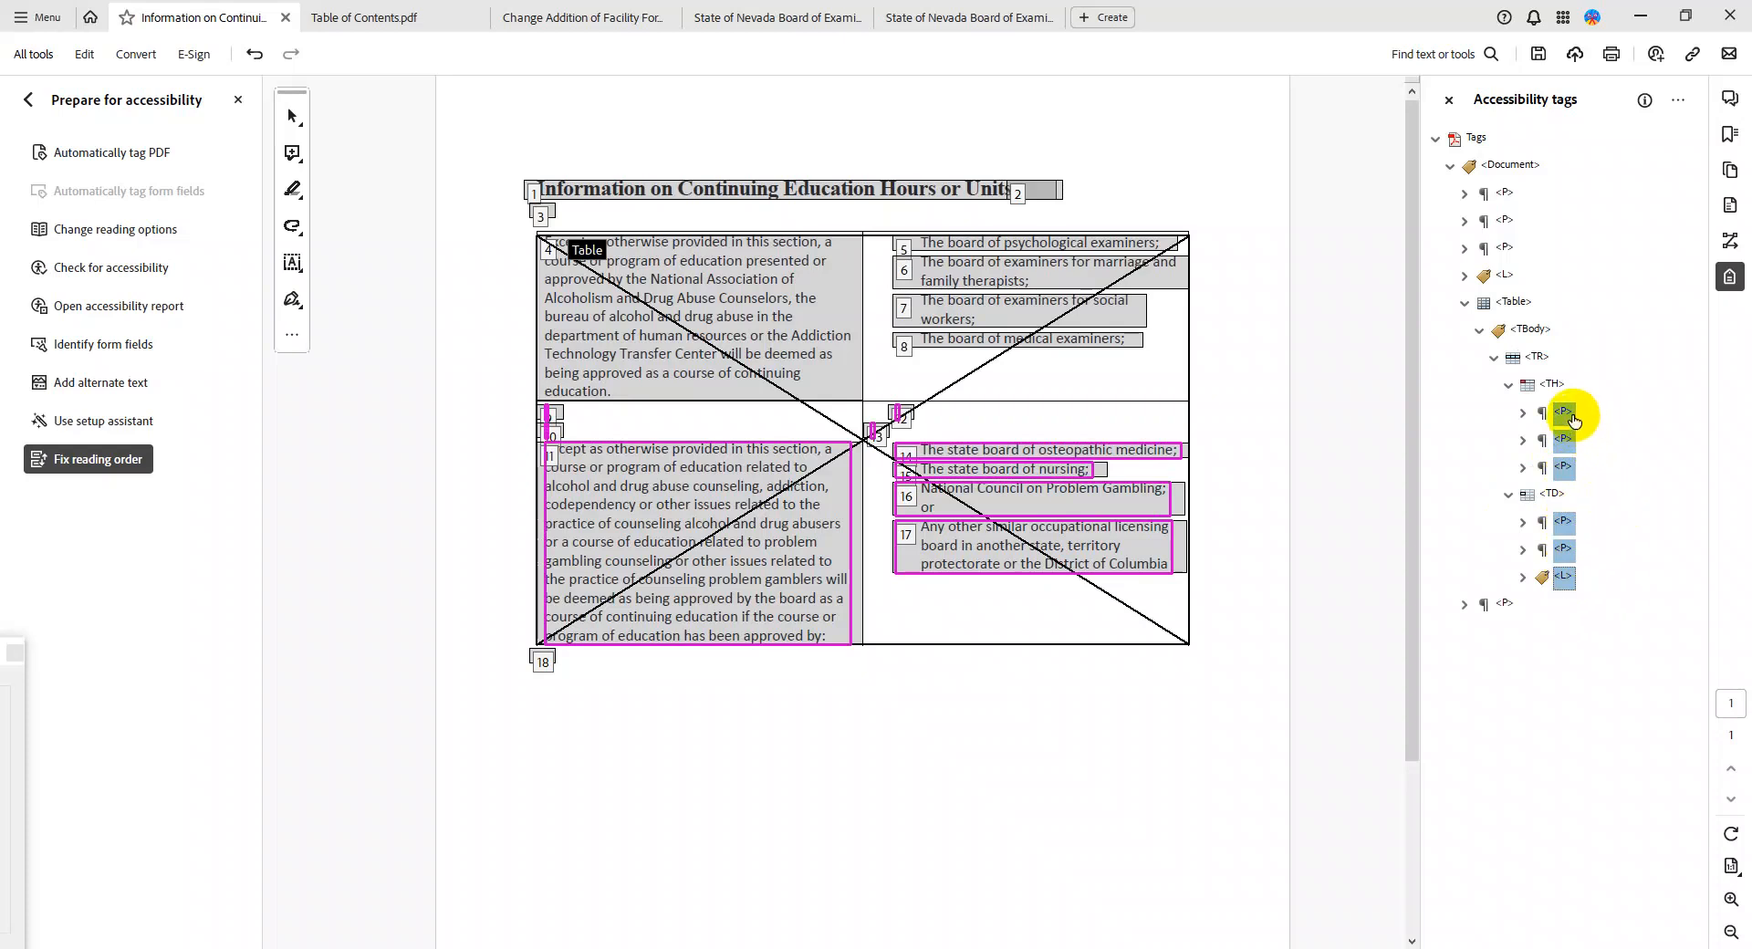
left_click_drag(1568, 413, 1494, 292)
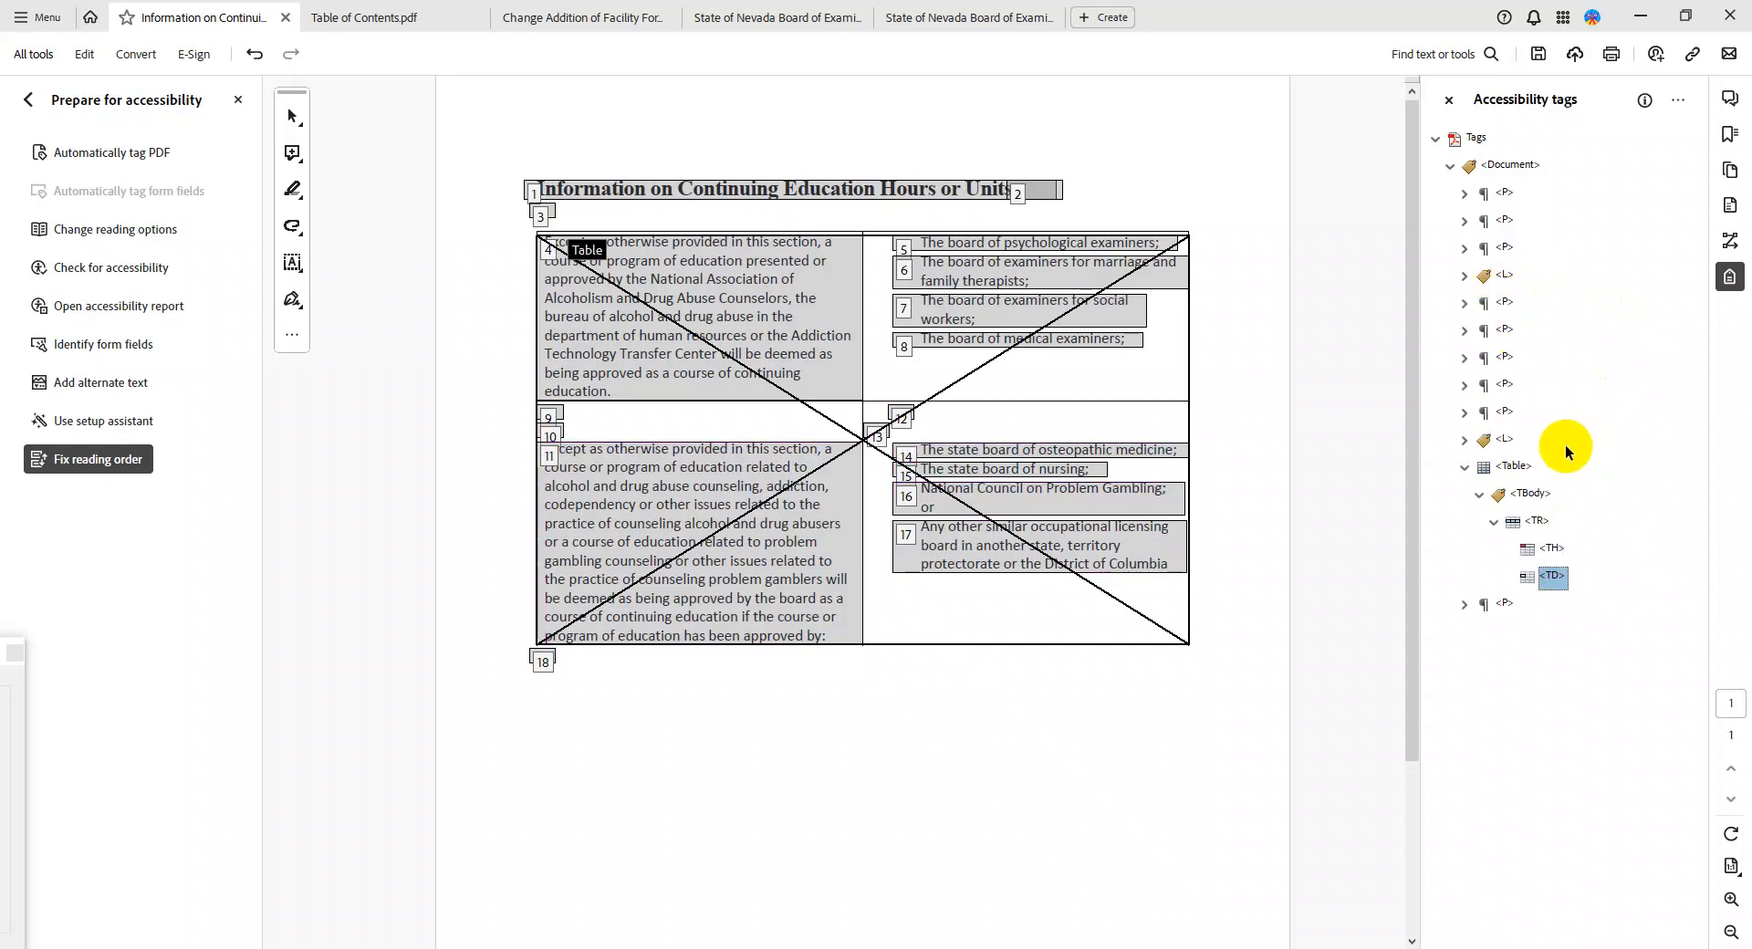
Delete the emptied Table tag together with its remaining TBody, row and cell tags
right_click(1523, 473)
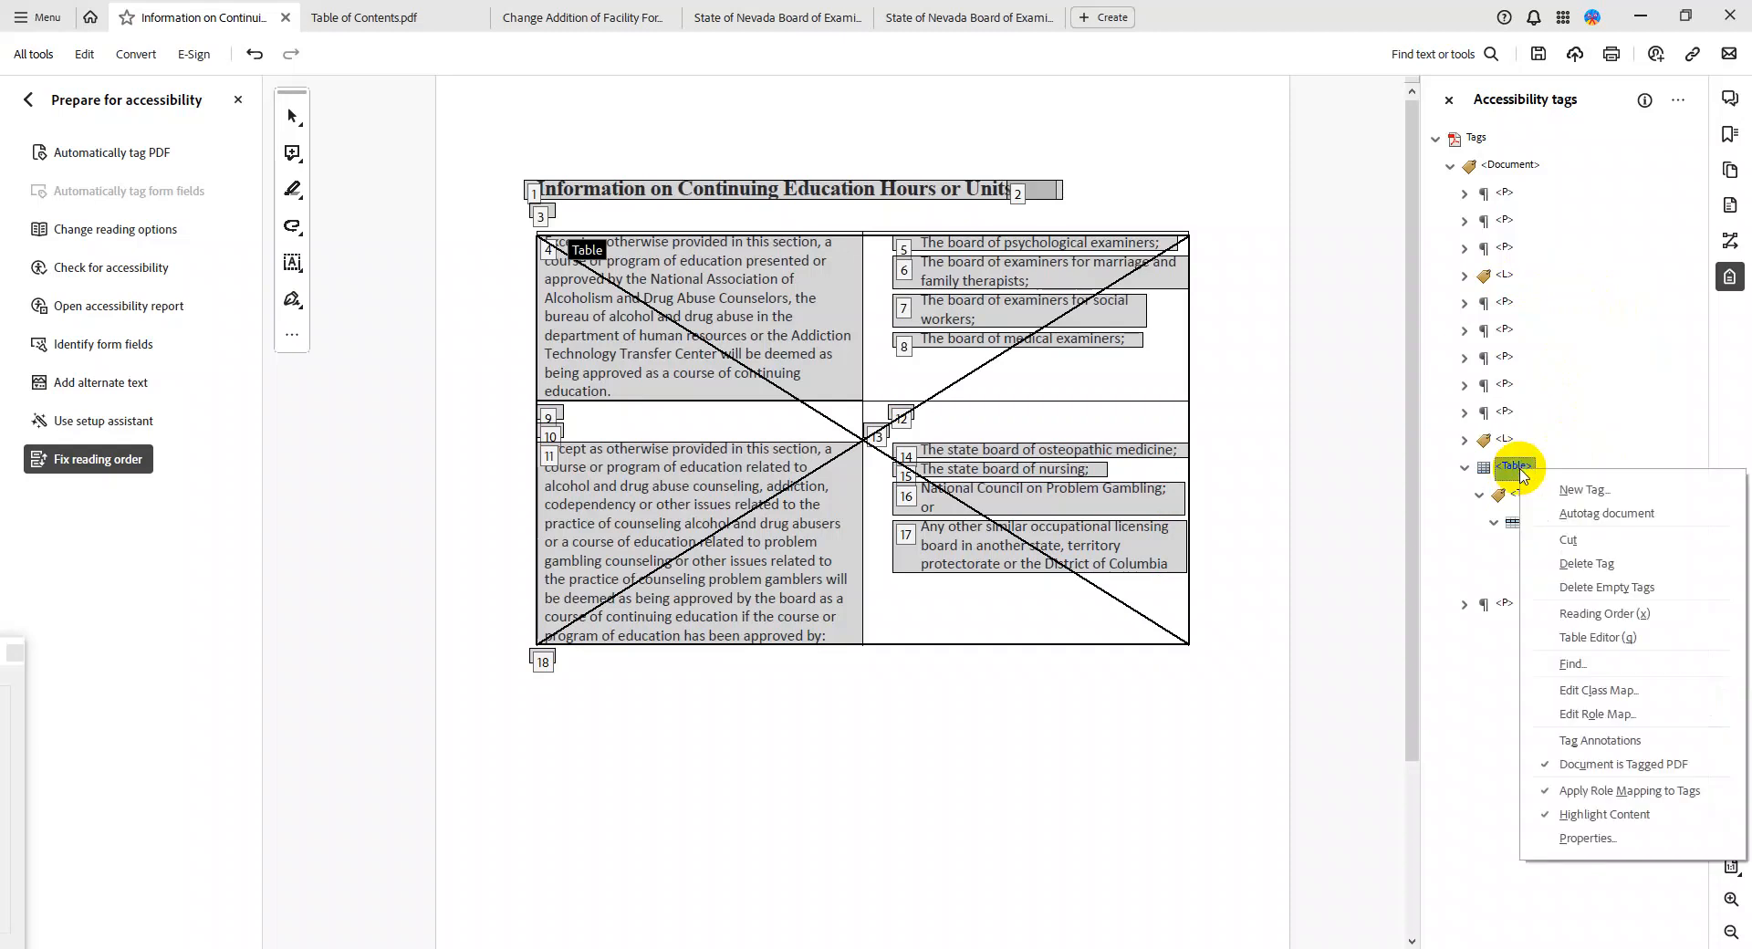
left_click(1608, 571)
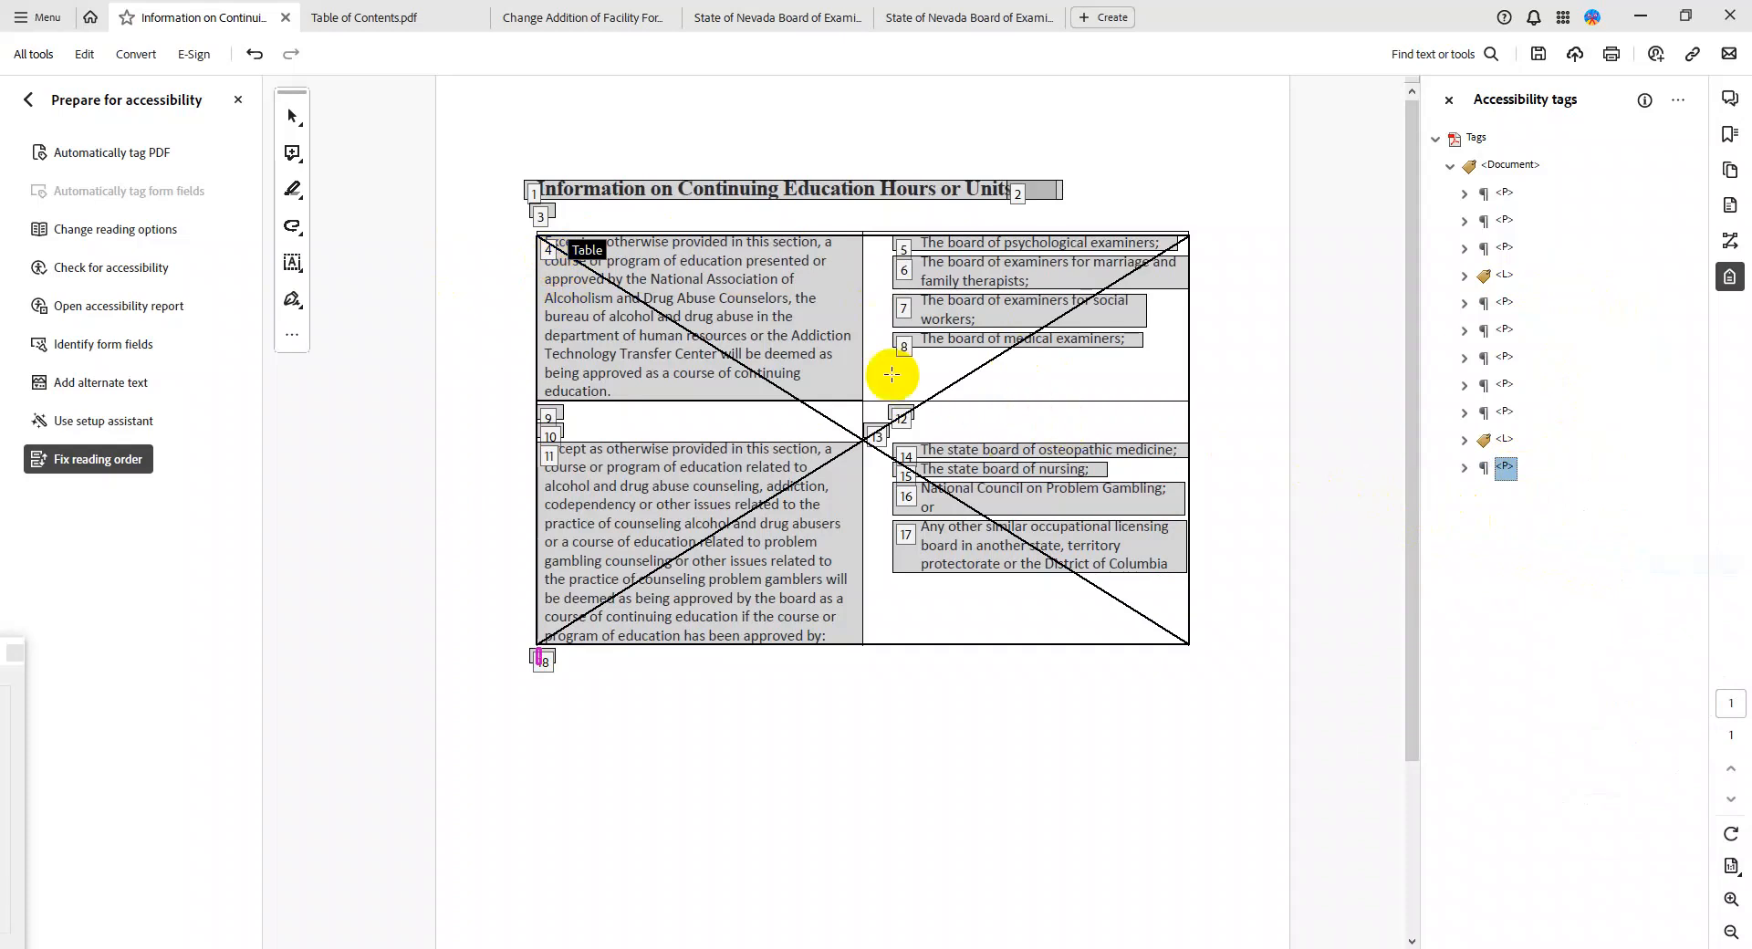
Turn off the display of tables and figures in the reading order overlay and close the continuing education document
left_click_drag(505, 171, 1058, 210)
right_click(1045, 210)
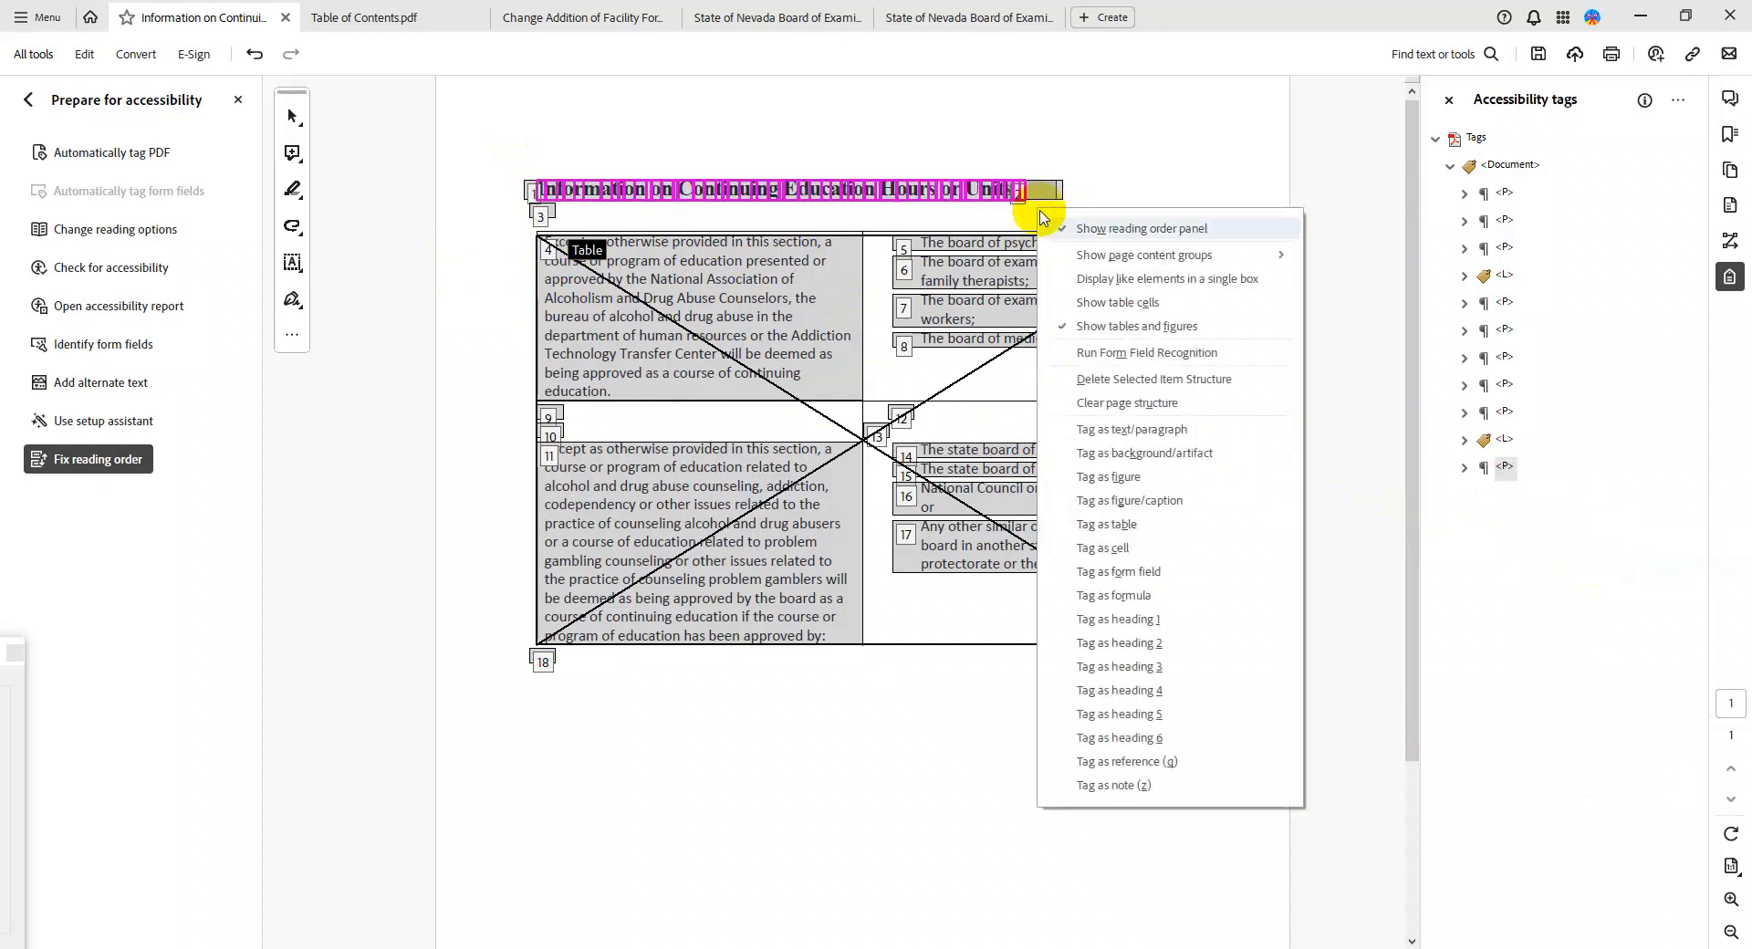
left_click(1134, 324)
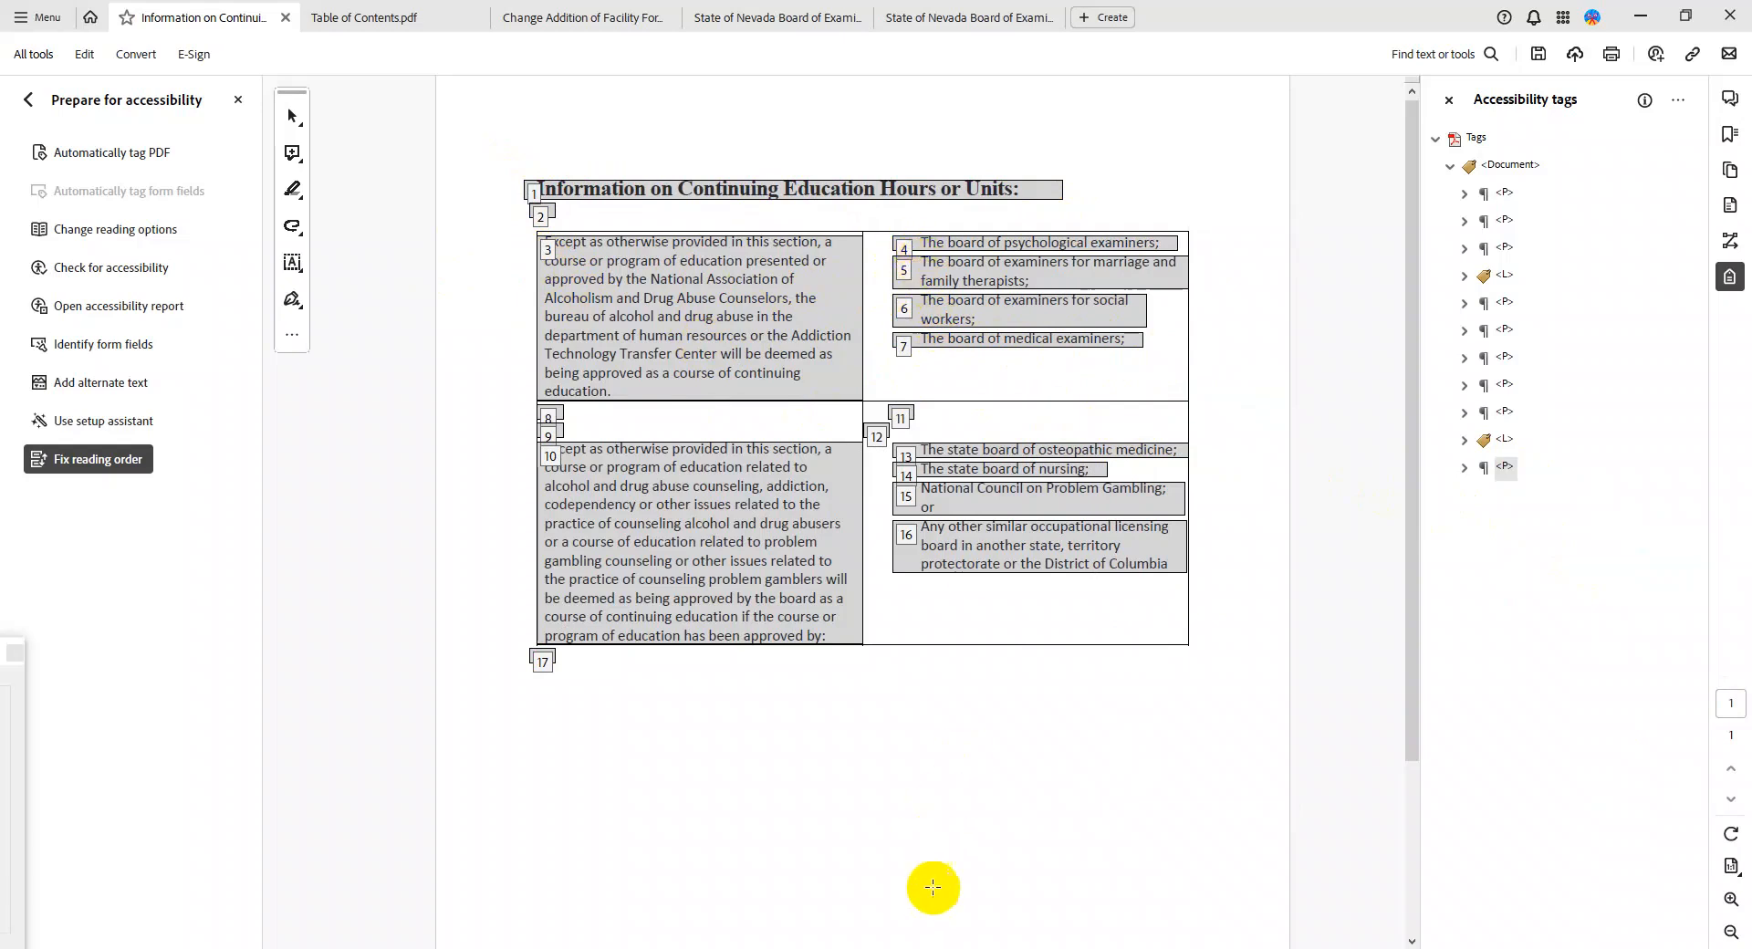
key("ctrl+w")
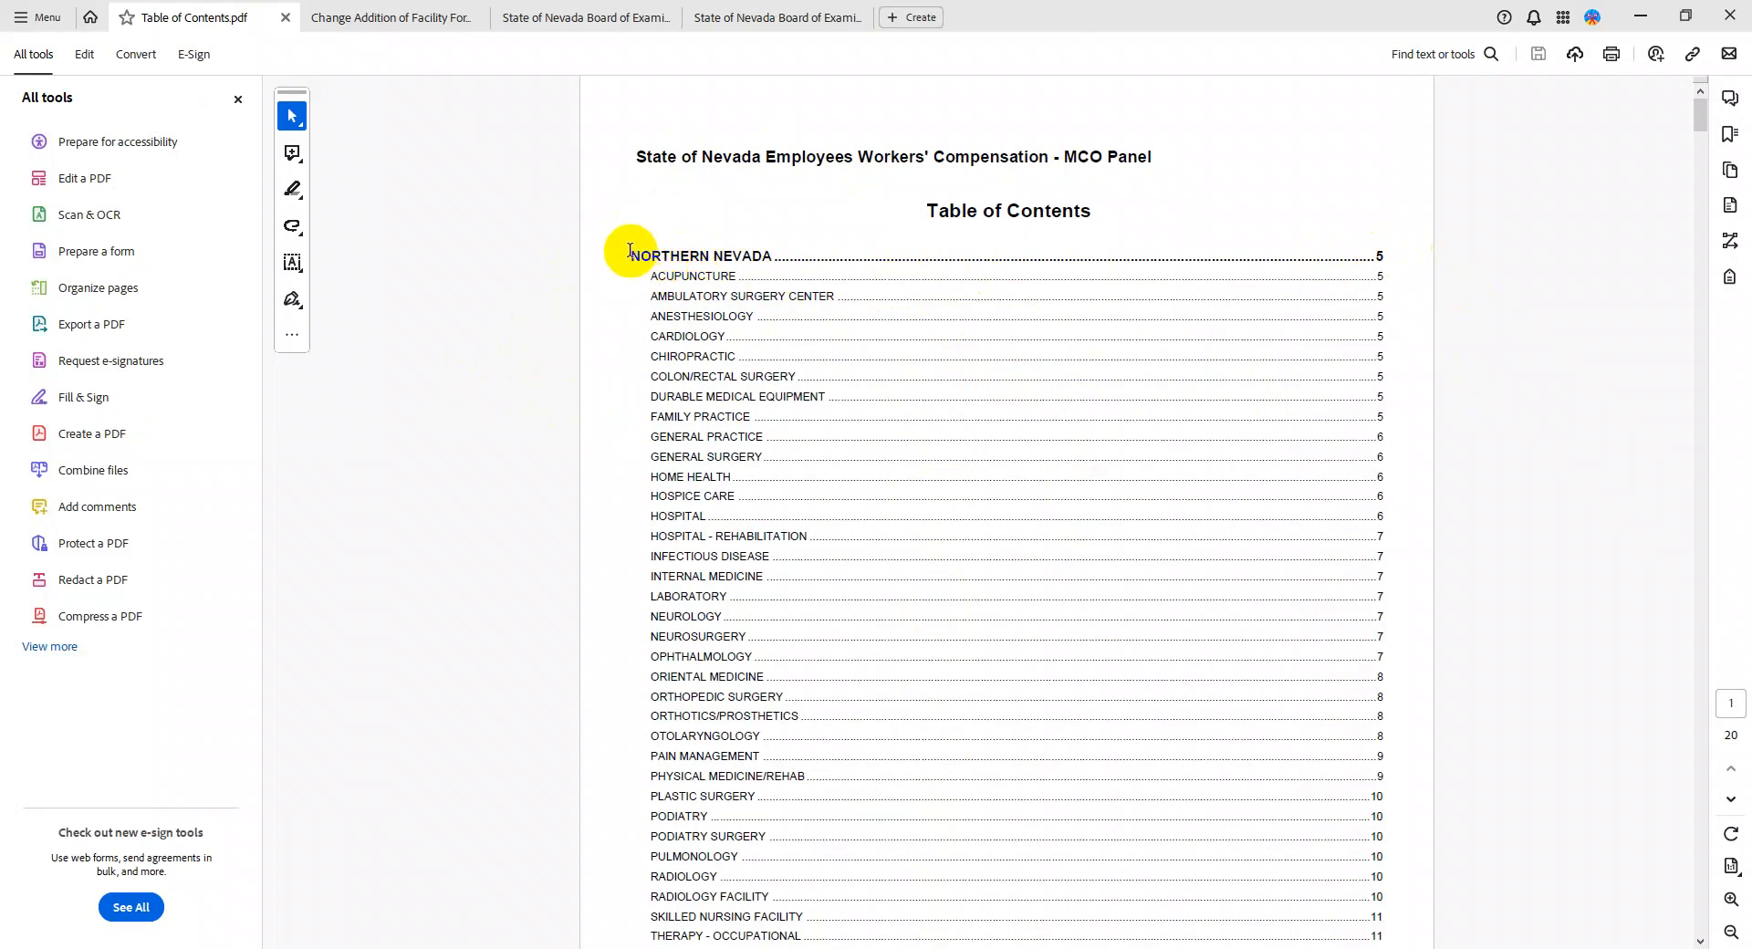
Link the NORTHERN NEVADA contents line to the page 5 view with an invisible rectangle, and test the link
left_click_drag(629, 251, 1331, 243)
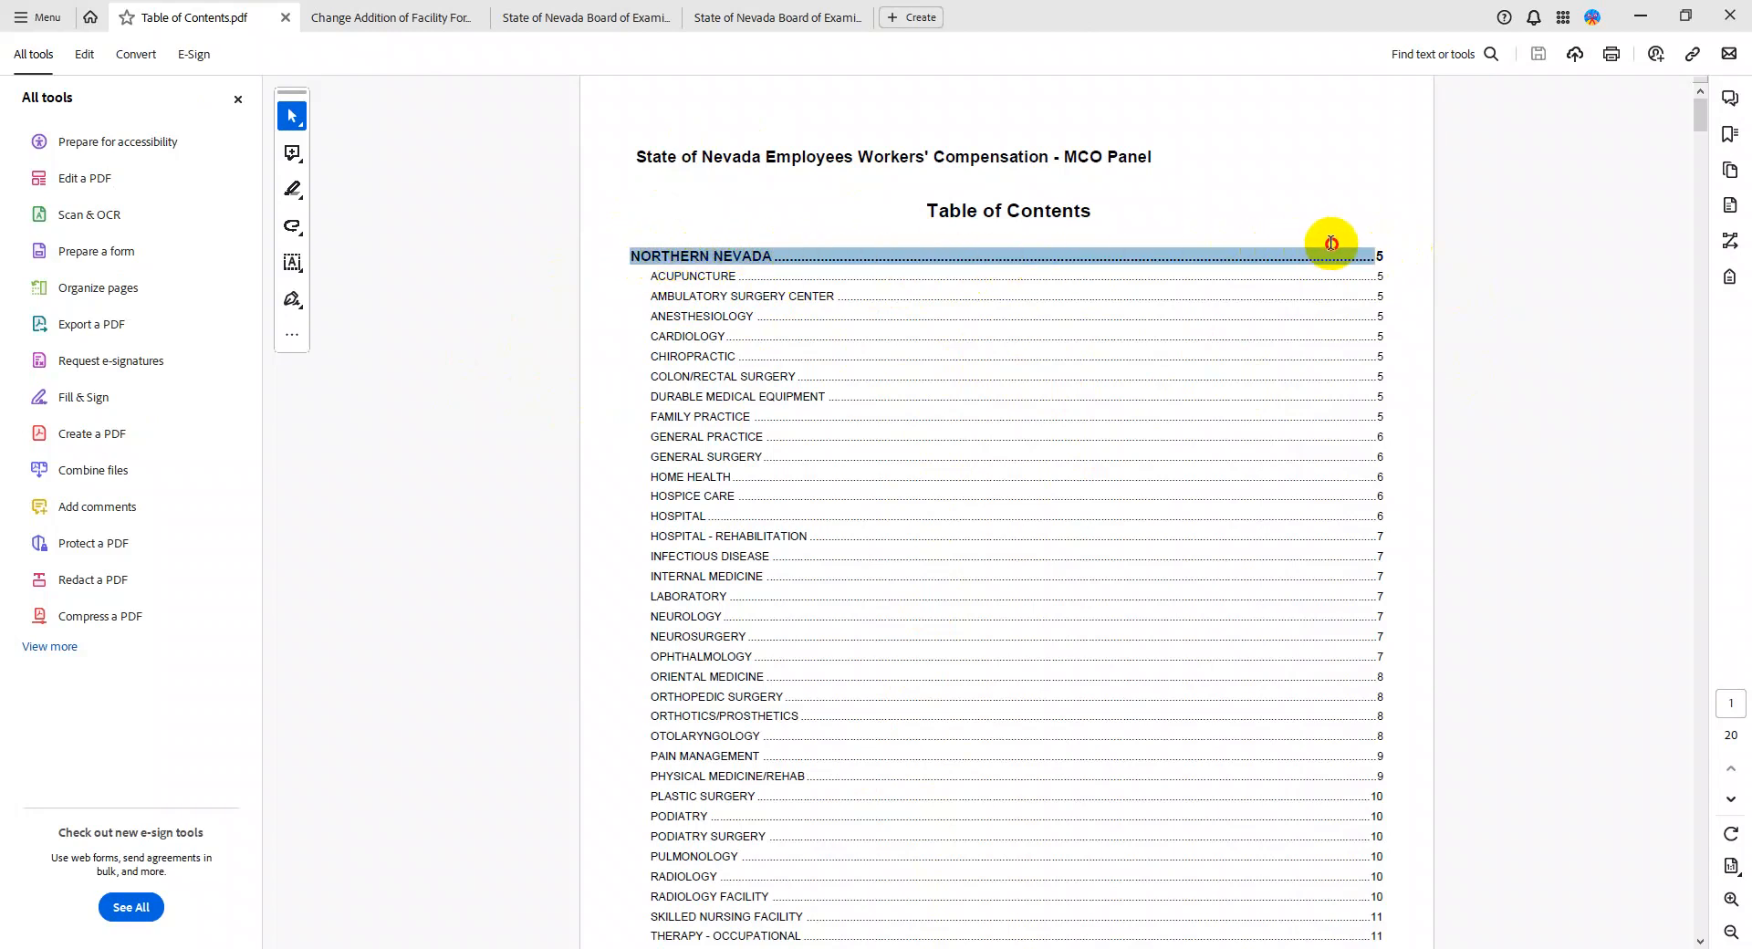
right_click(966, 252)
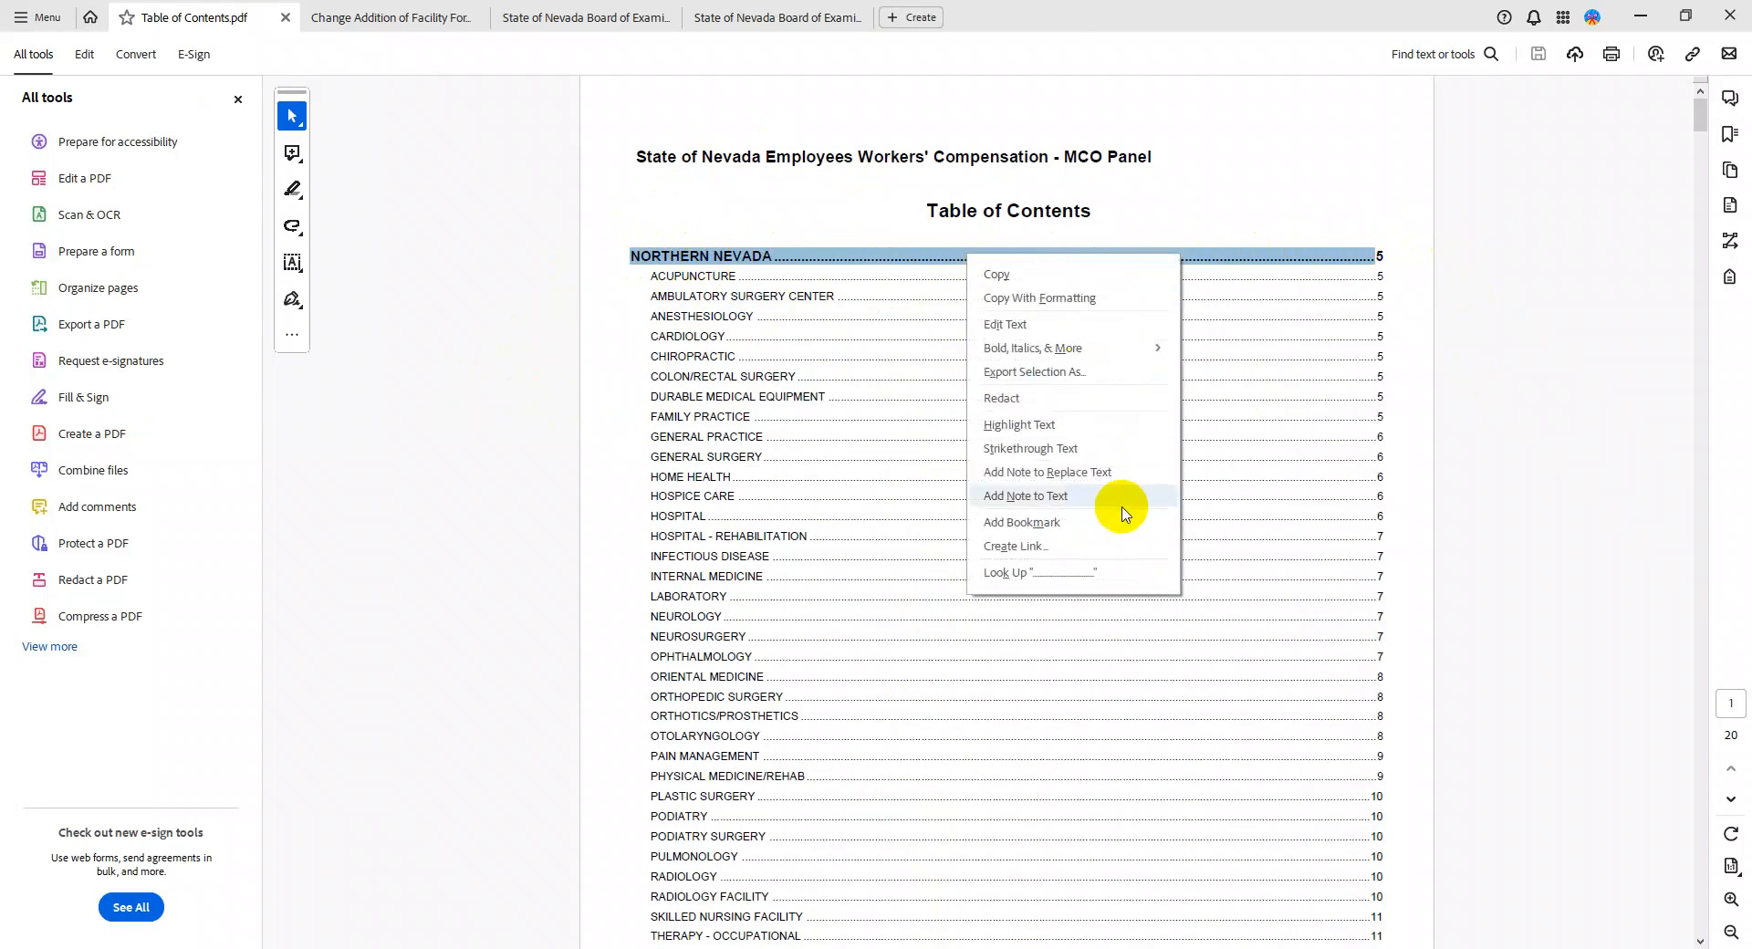
left_click(1073, 546)
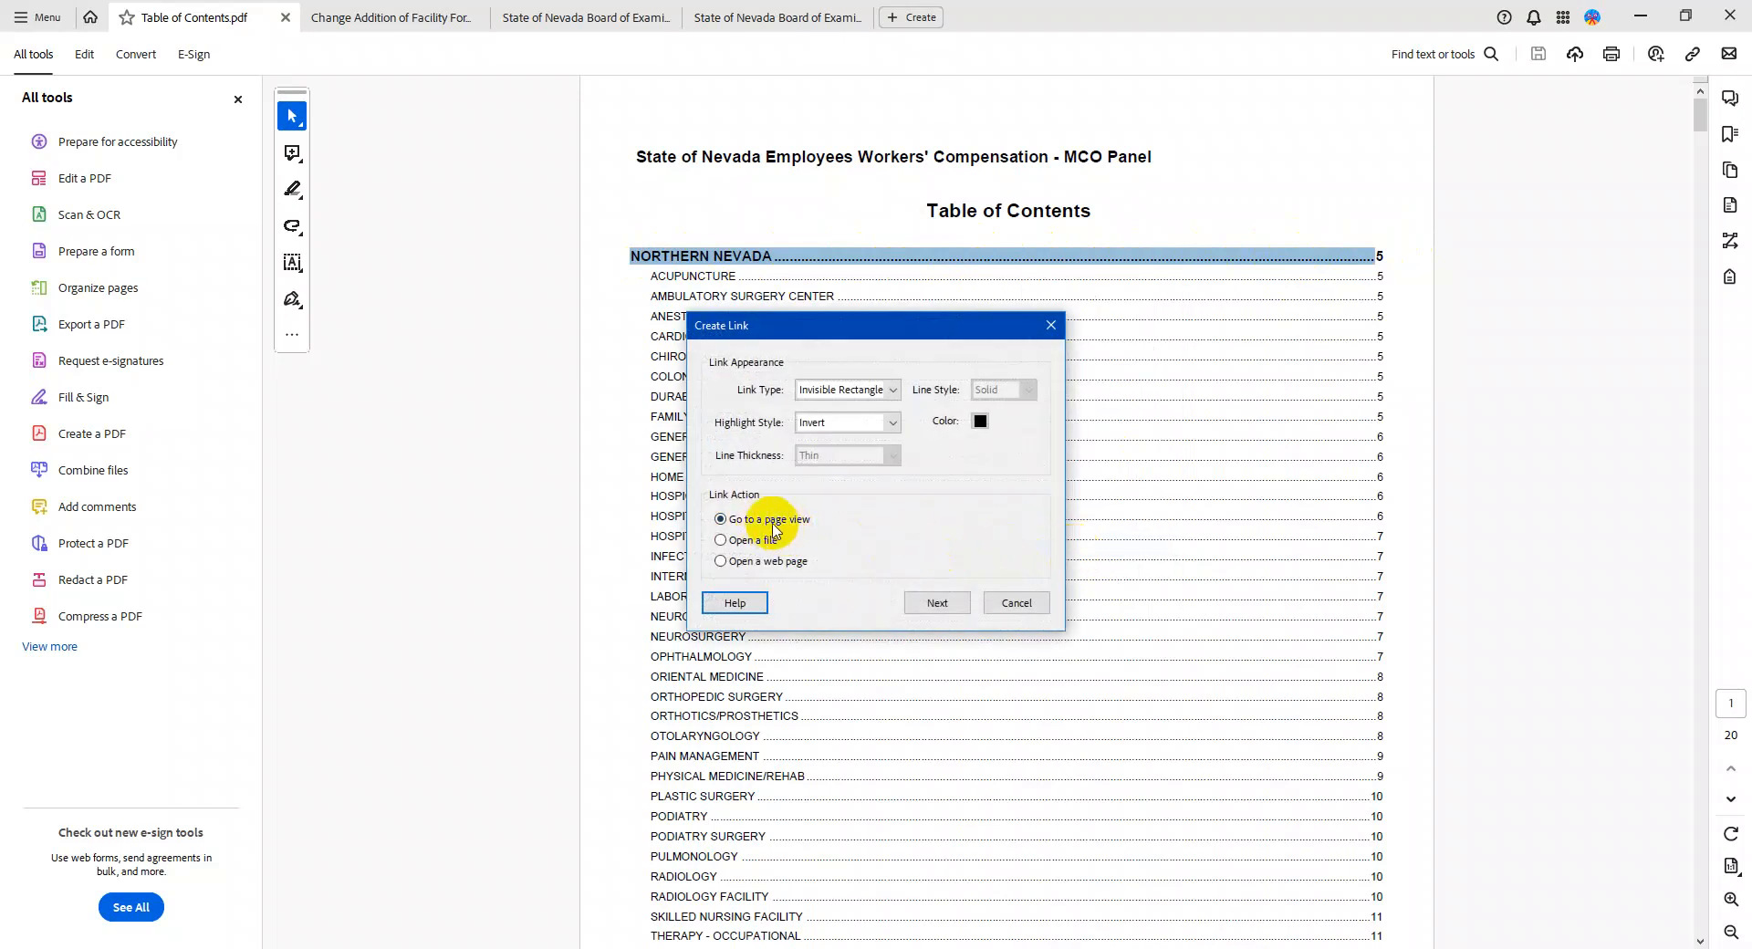
left_click(937, 603)
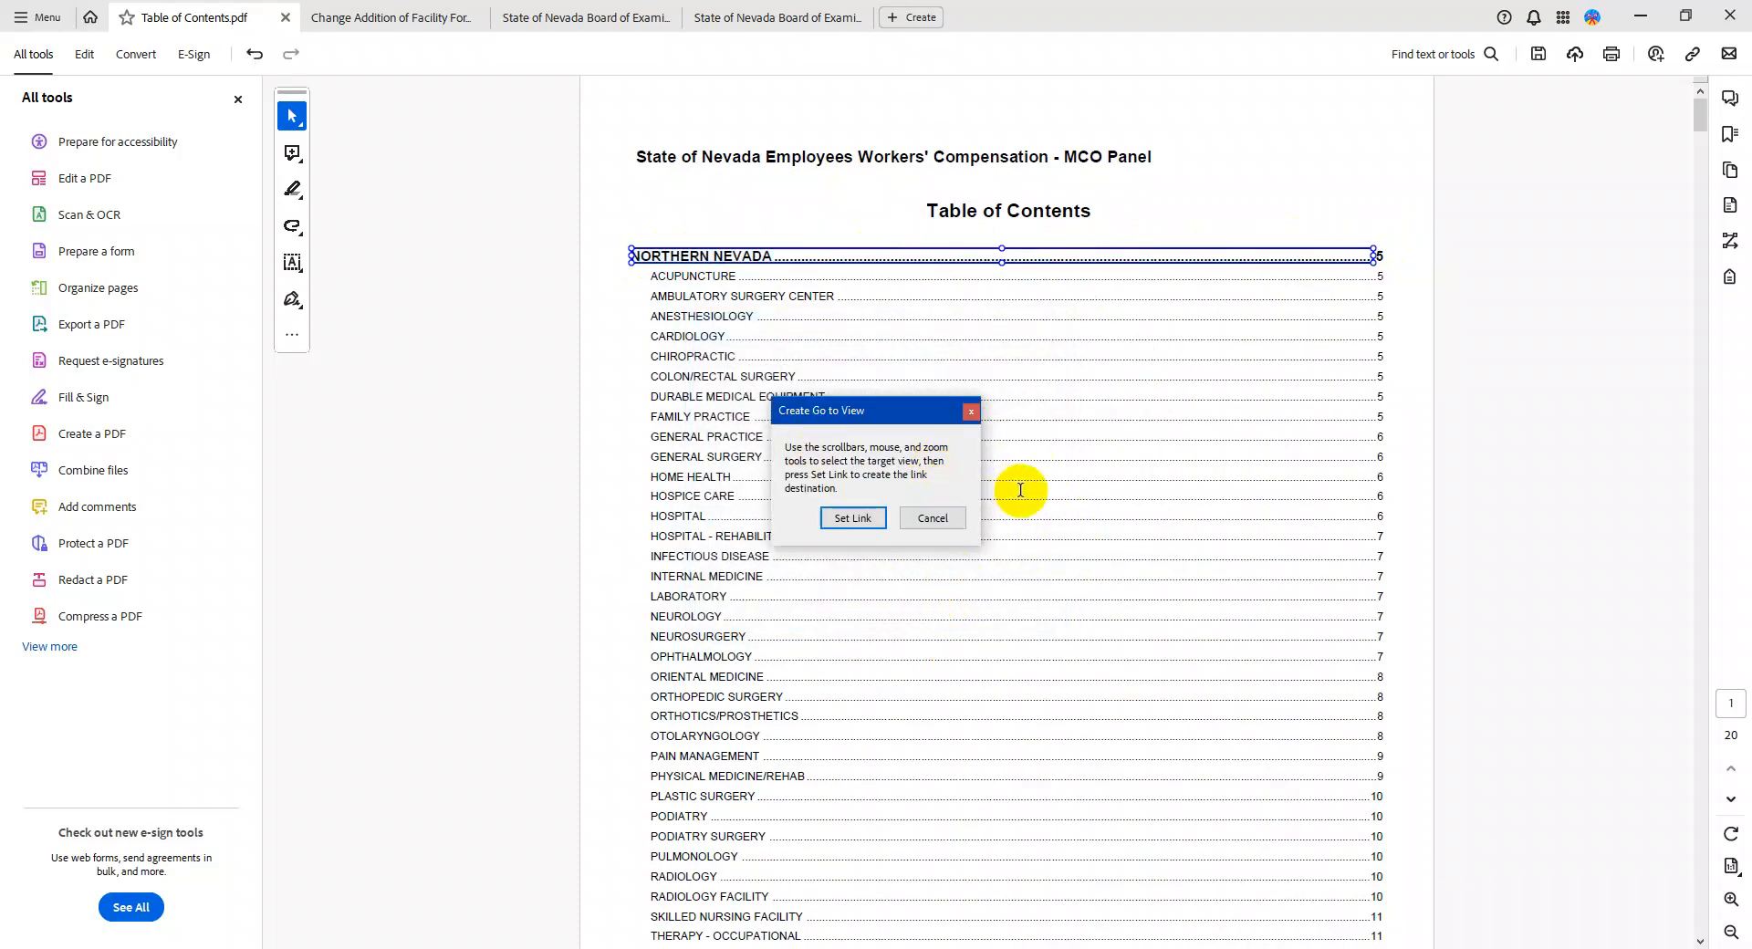
scroll(1135, 461, "down", 15)
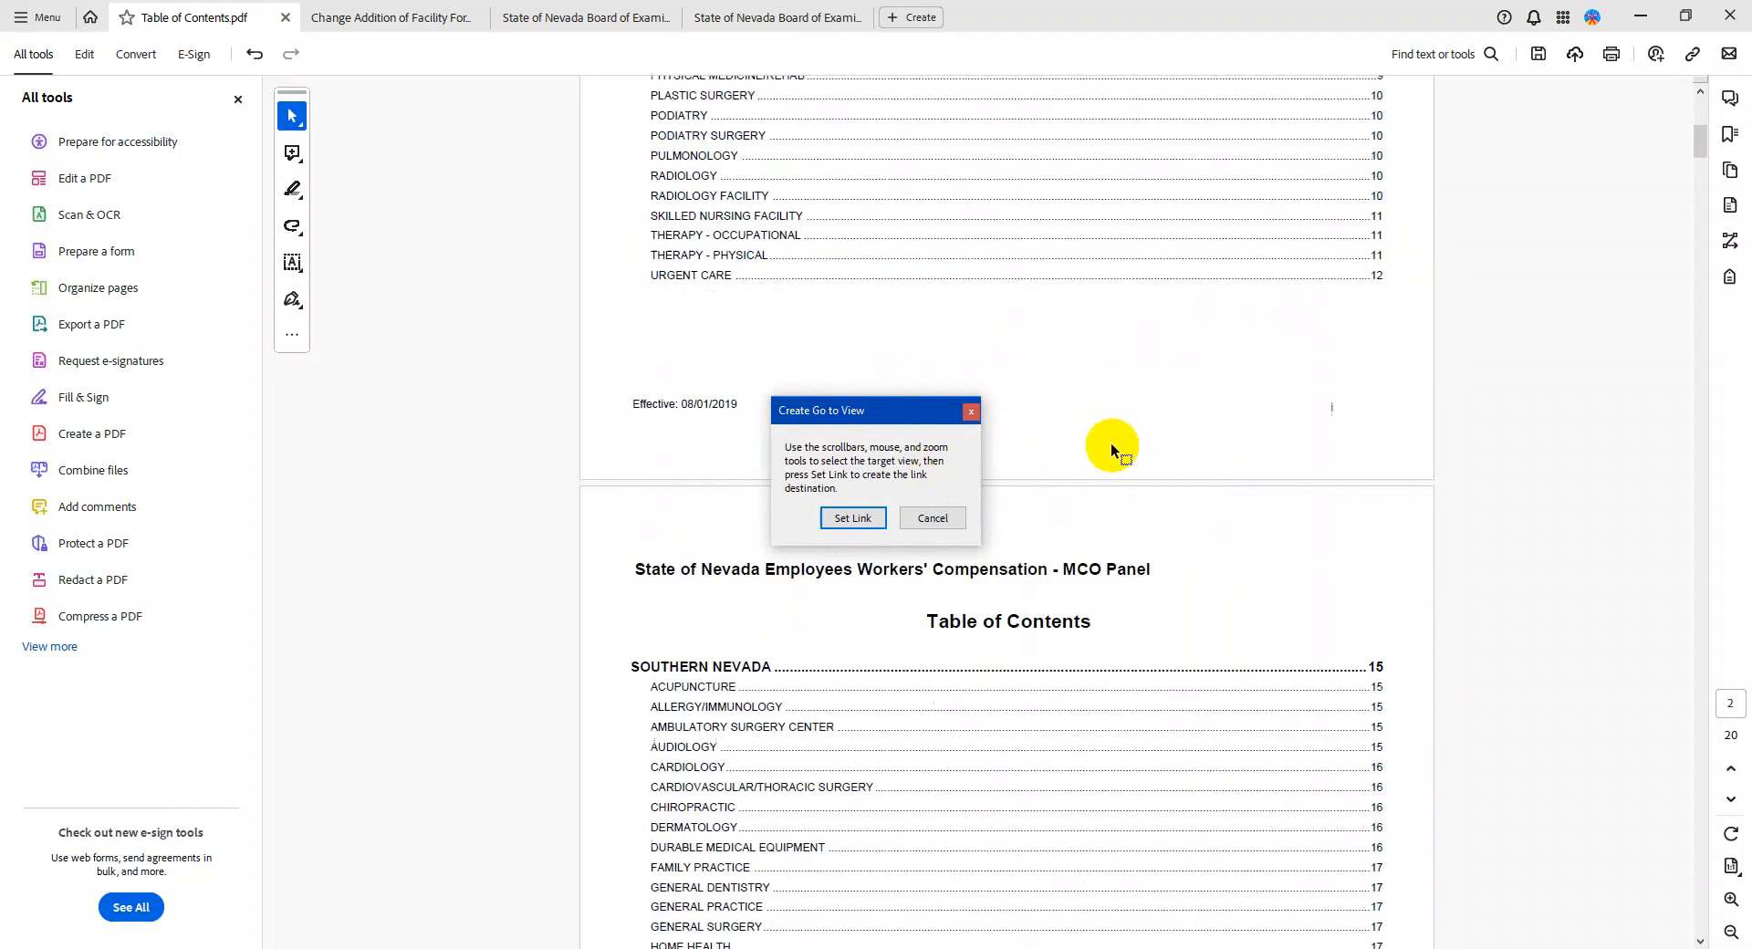
scroll(1112, 449, "down", 10)
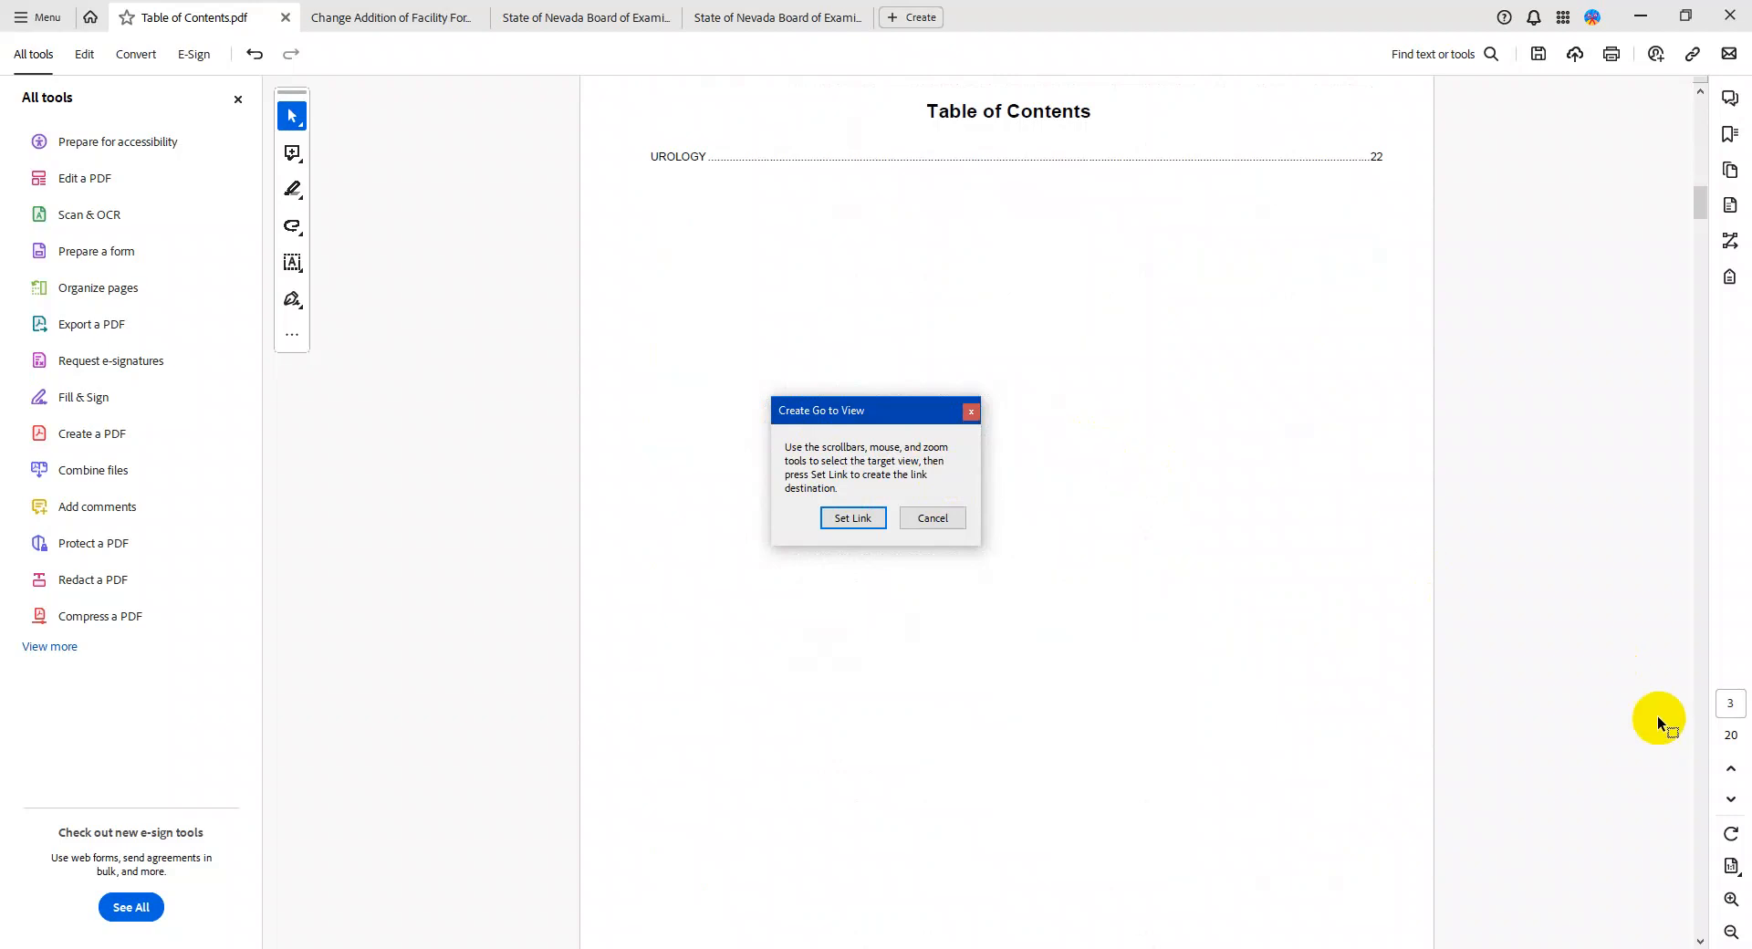
left_click(1730, 798)
left_click(1731, 799)
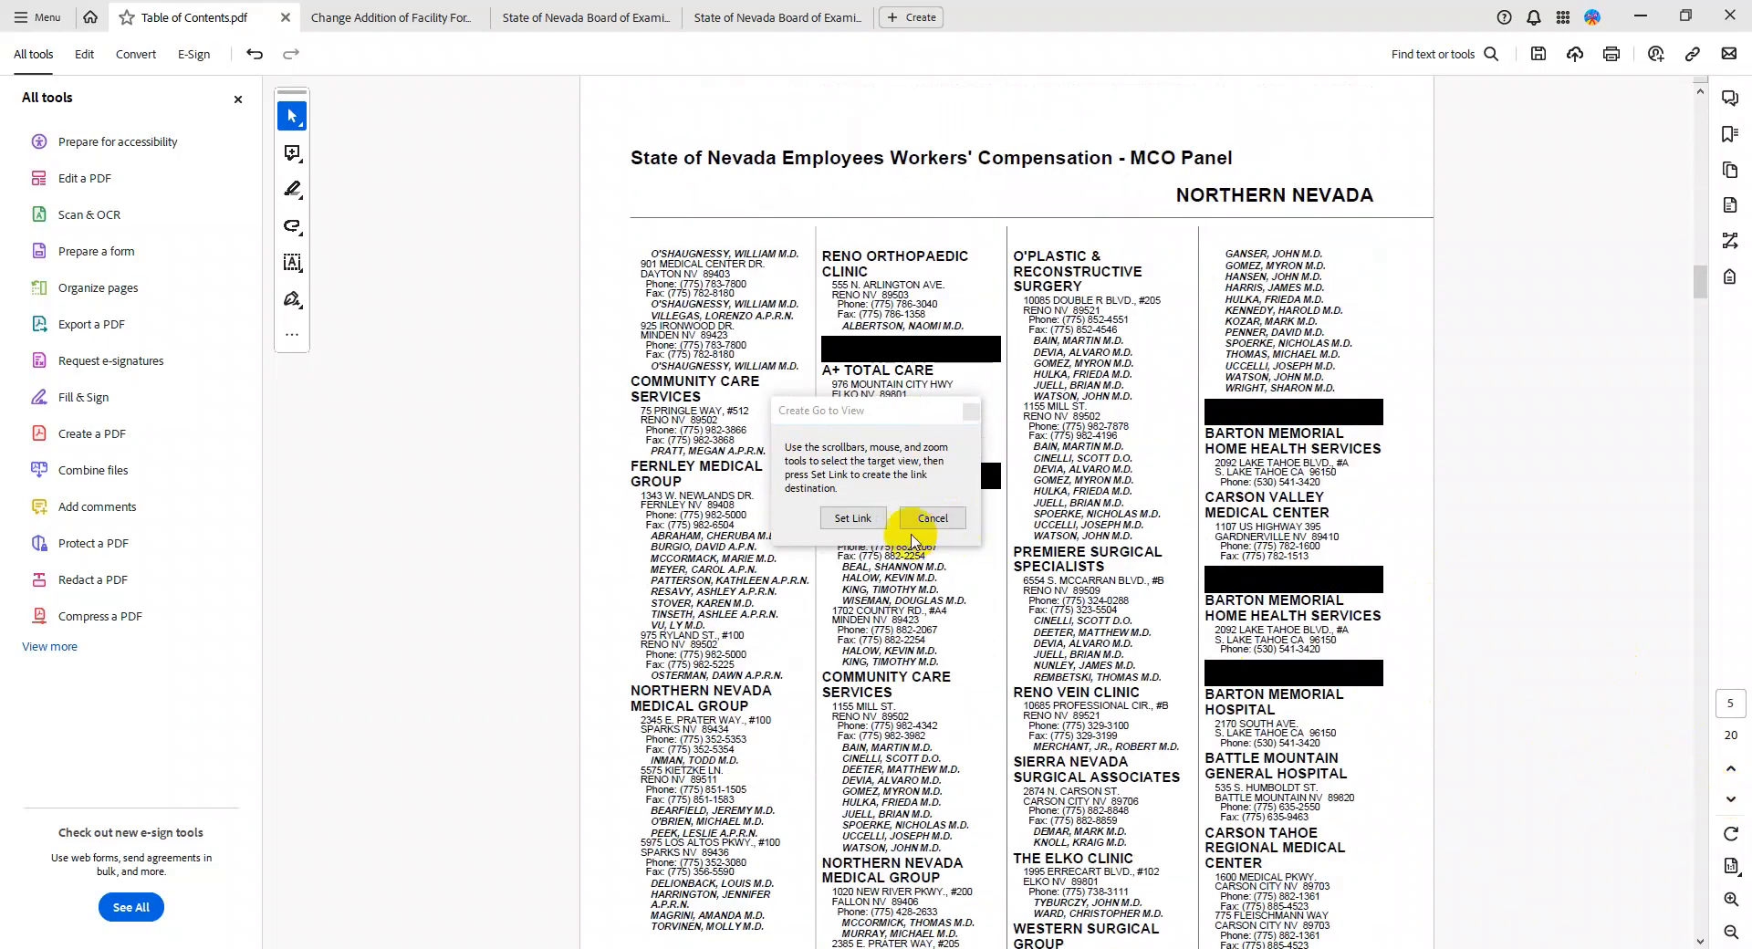
left_click(854, 519)
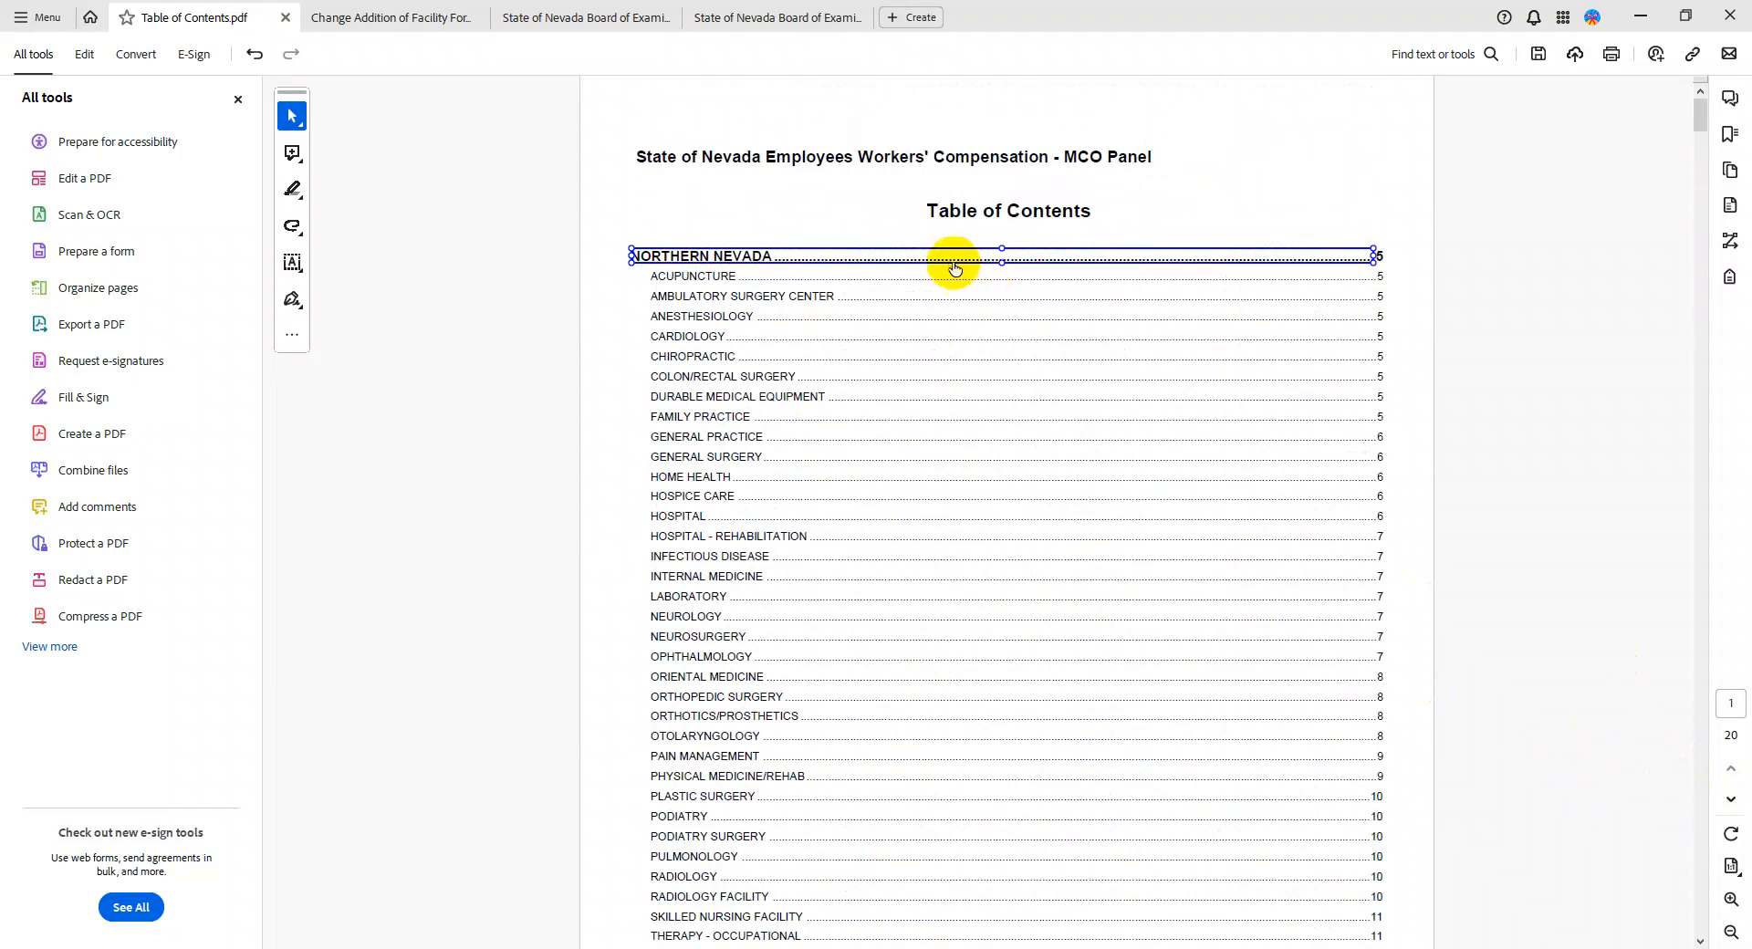
left_click(753, 262)
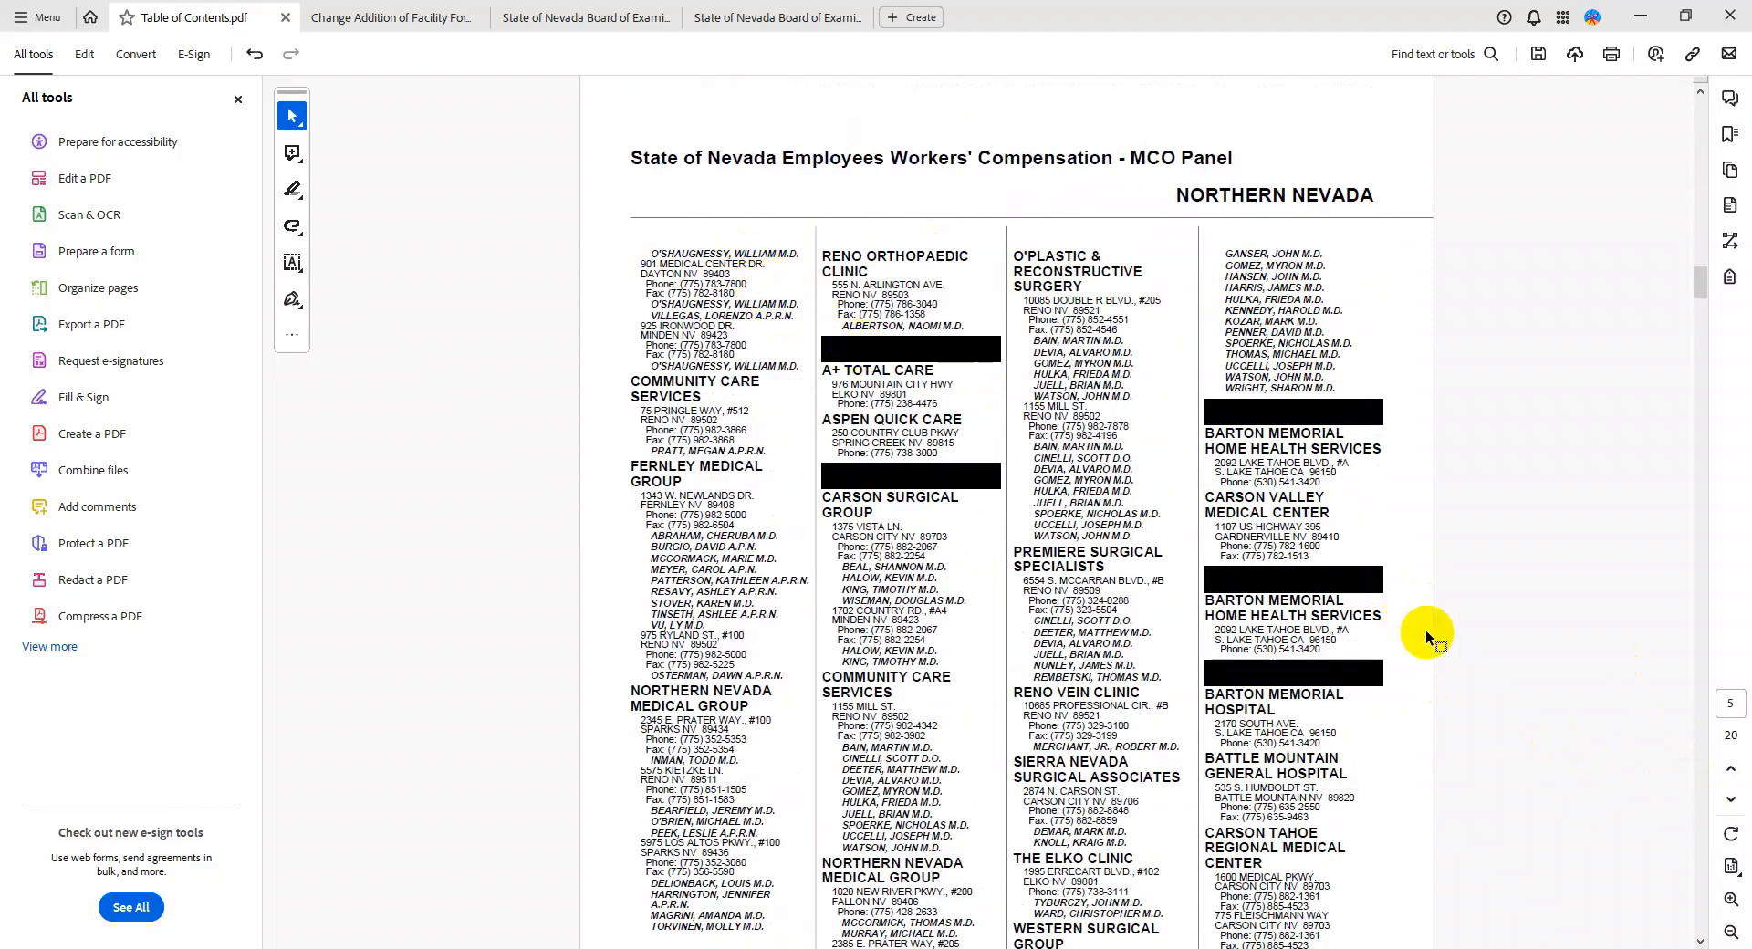
left_click(1731, 768)
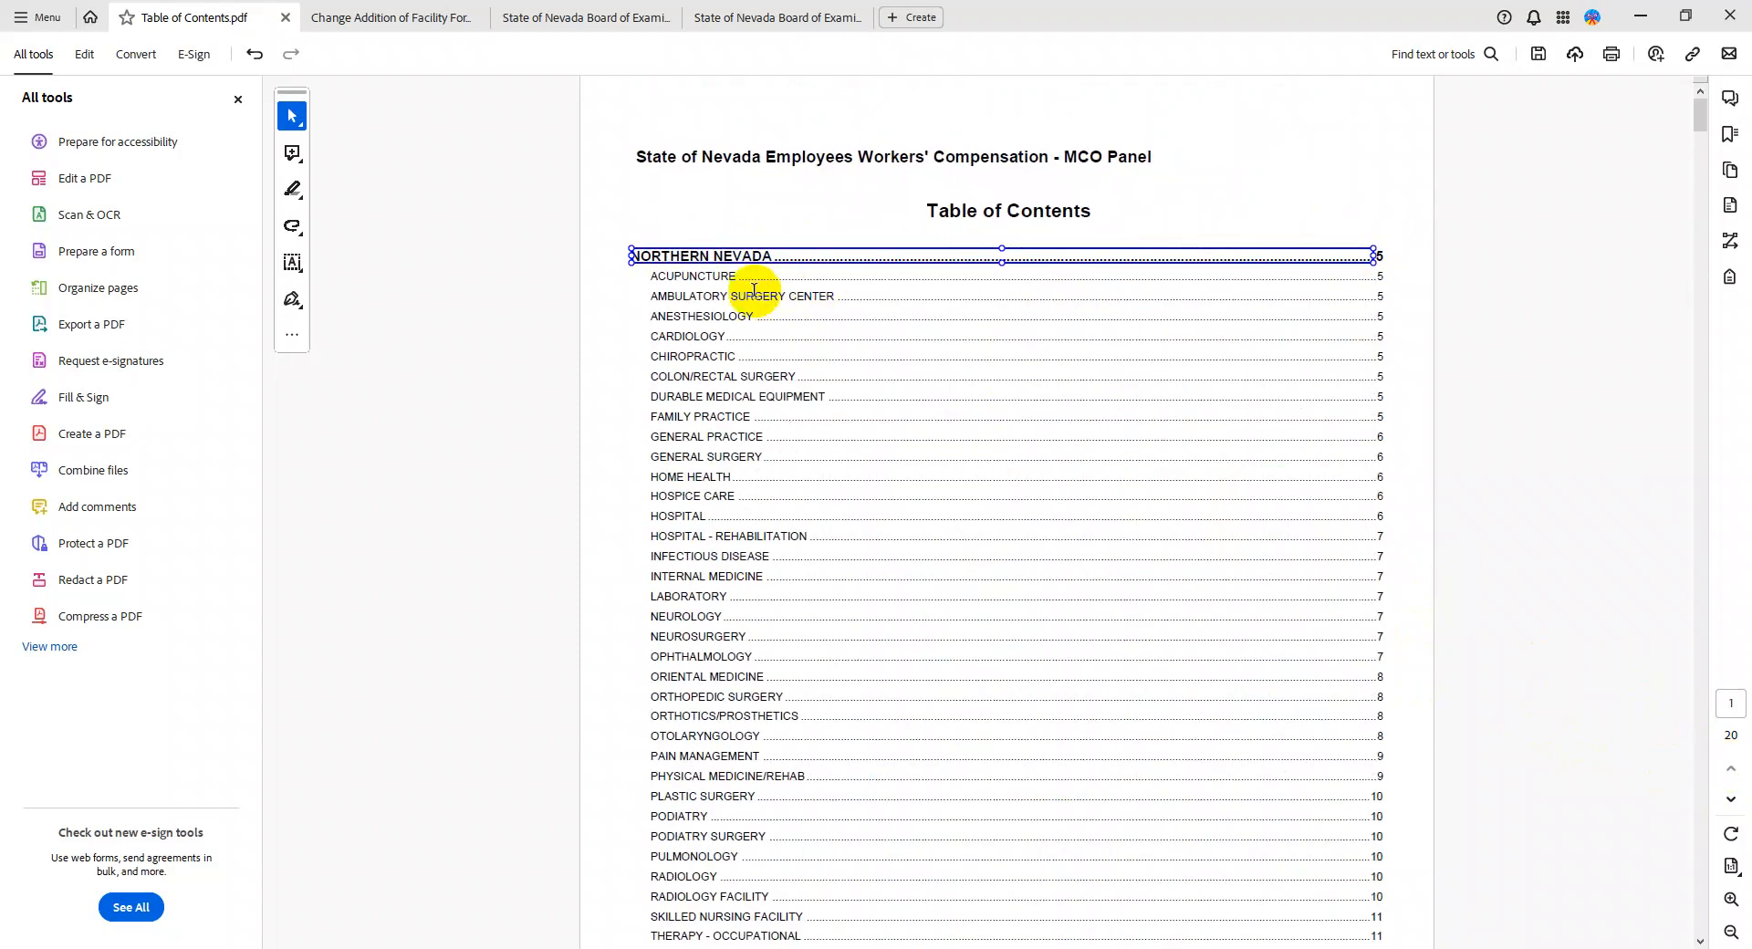
Create one link over the contents entries from ACUPUNCTURE through FAMILY PRACTICE that goes to the page 5 view
left_click_drag(663, 270, 1356, 412)
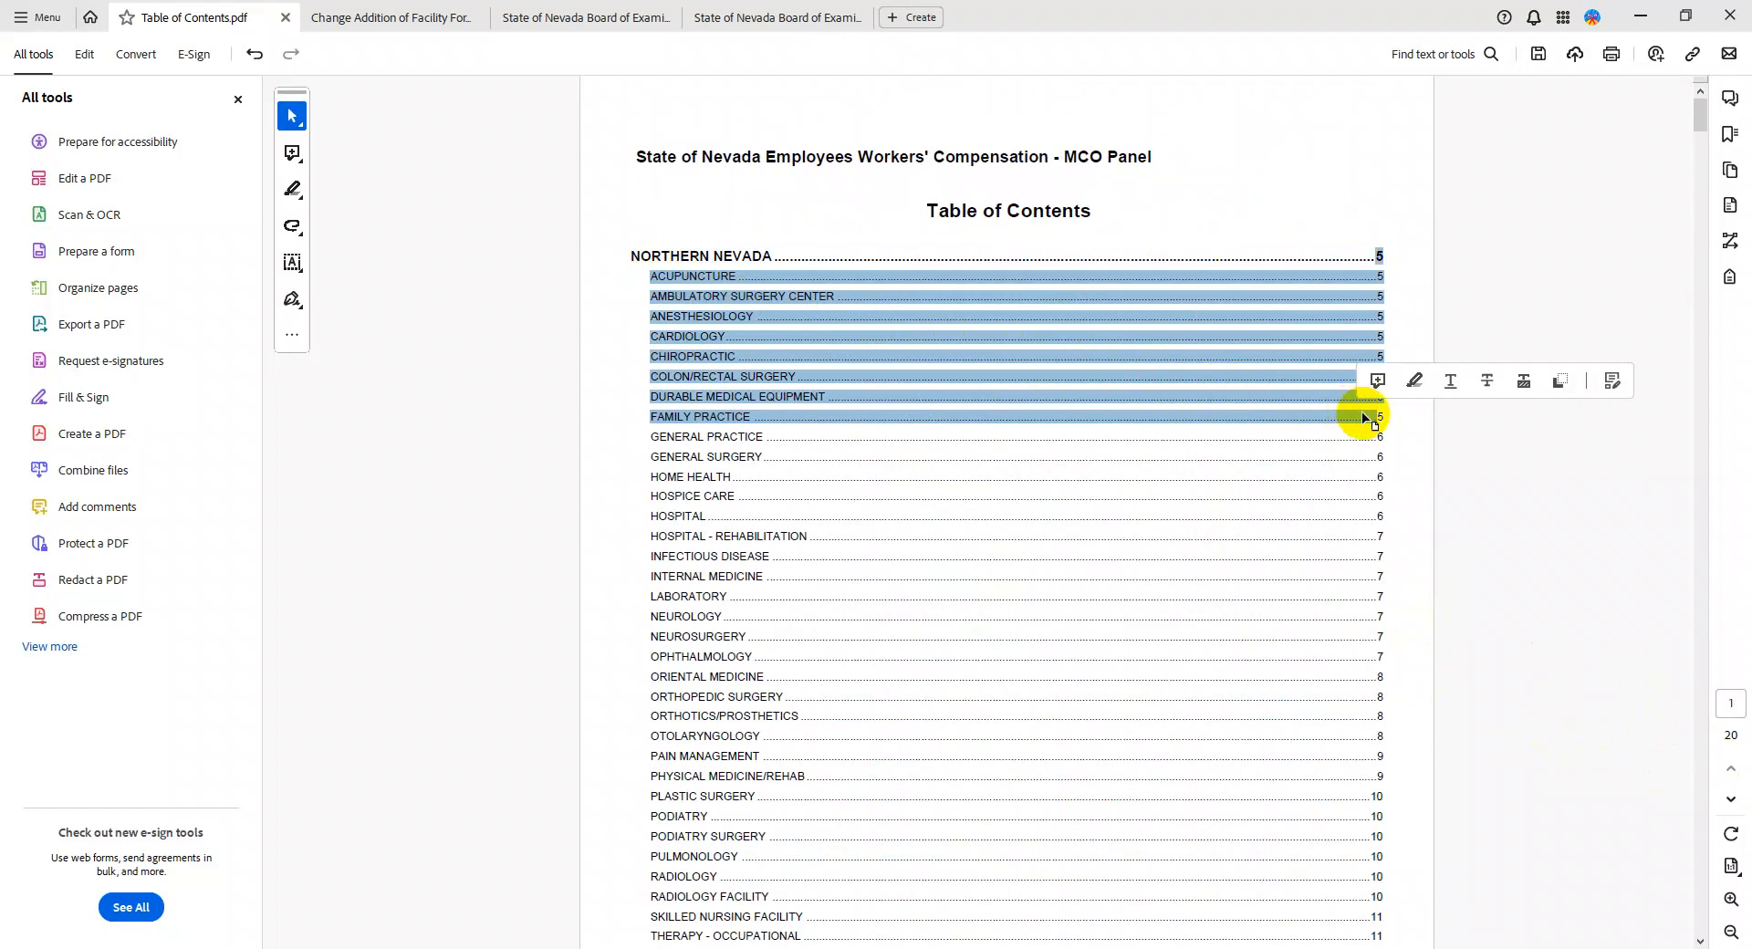
right_click(1080, 418)
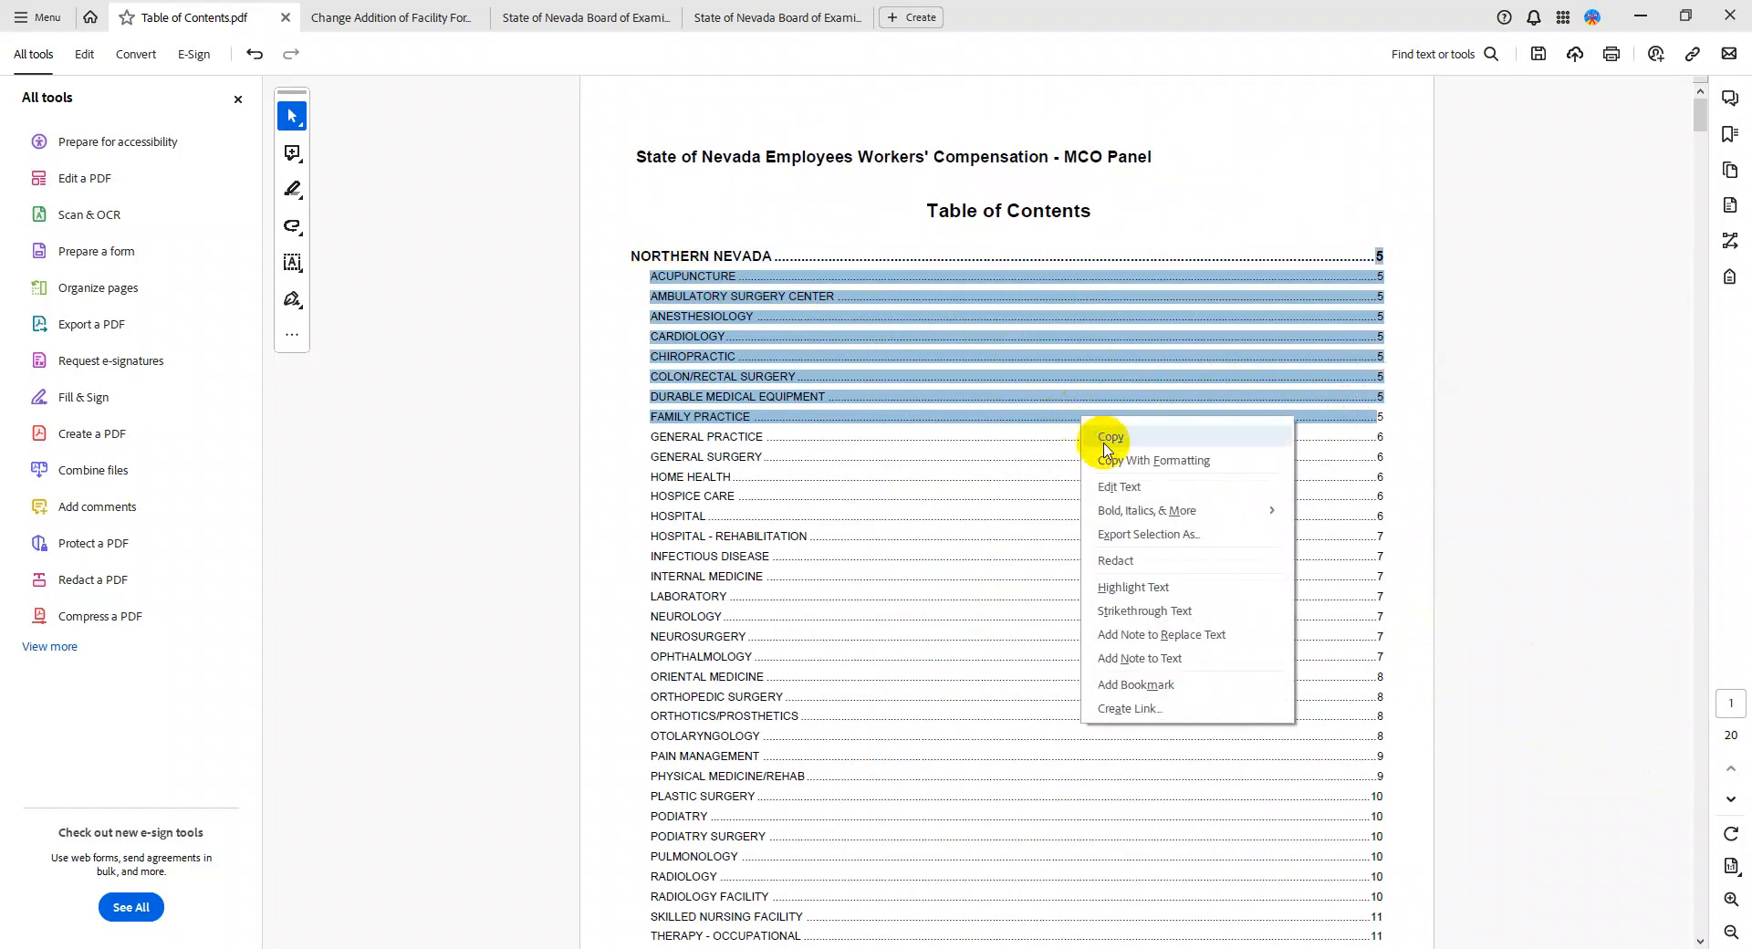
left_click(1132, 708)
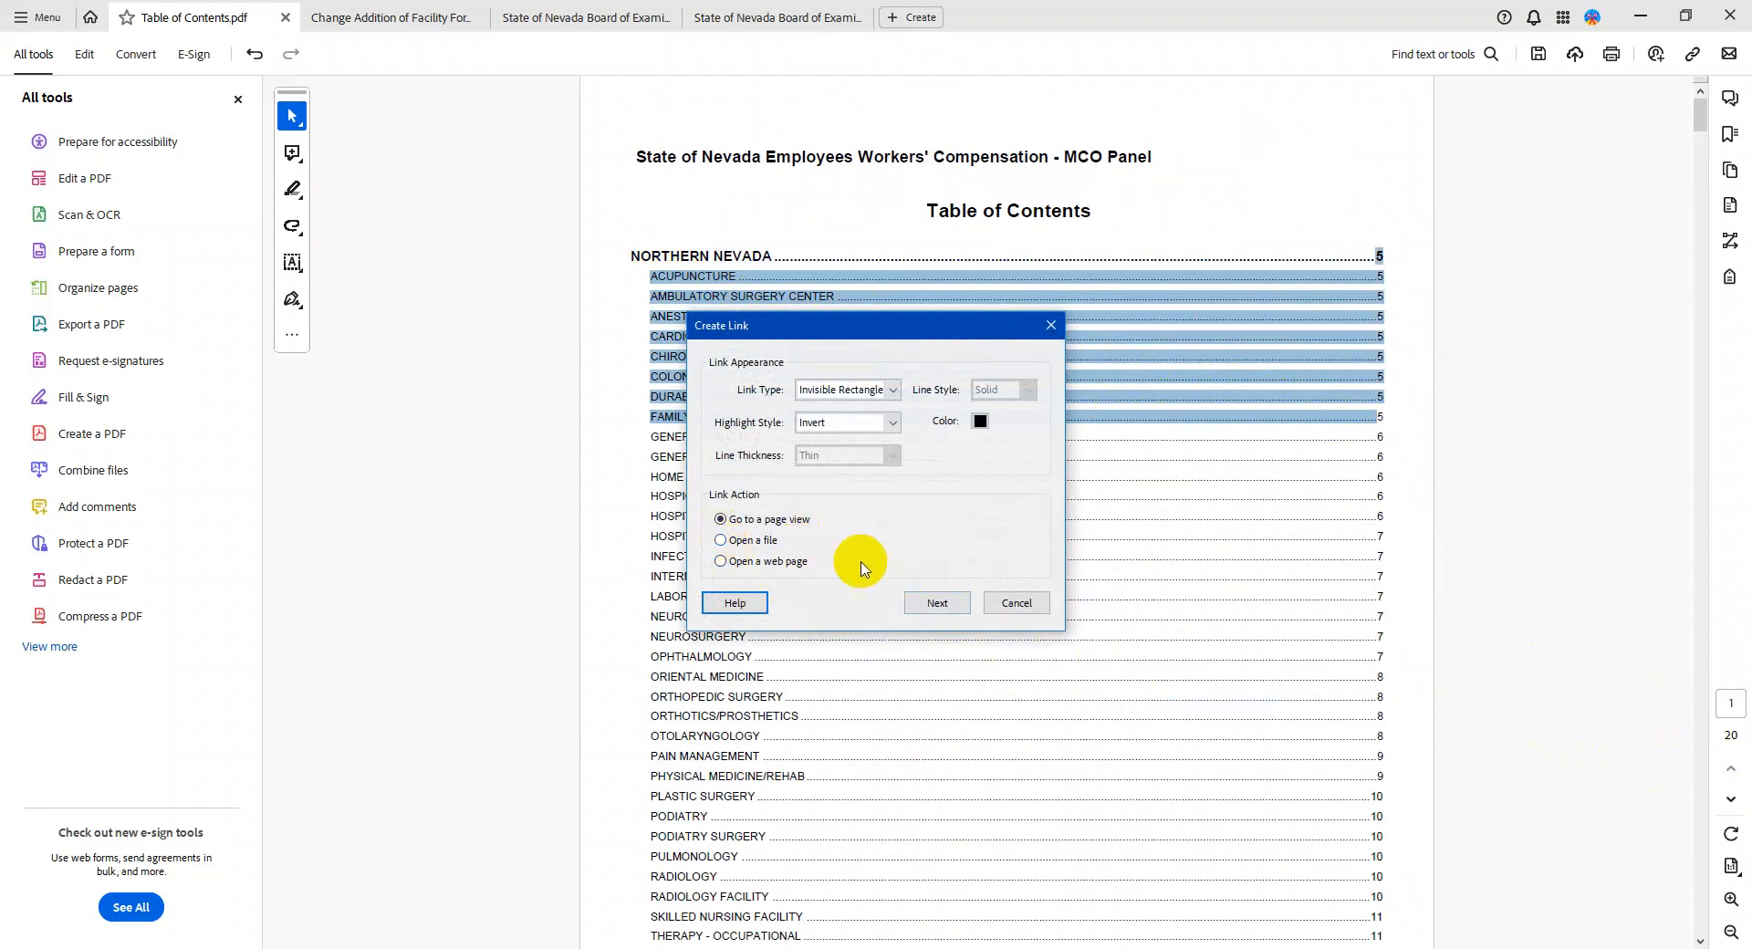
left_click(939, 606)
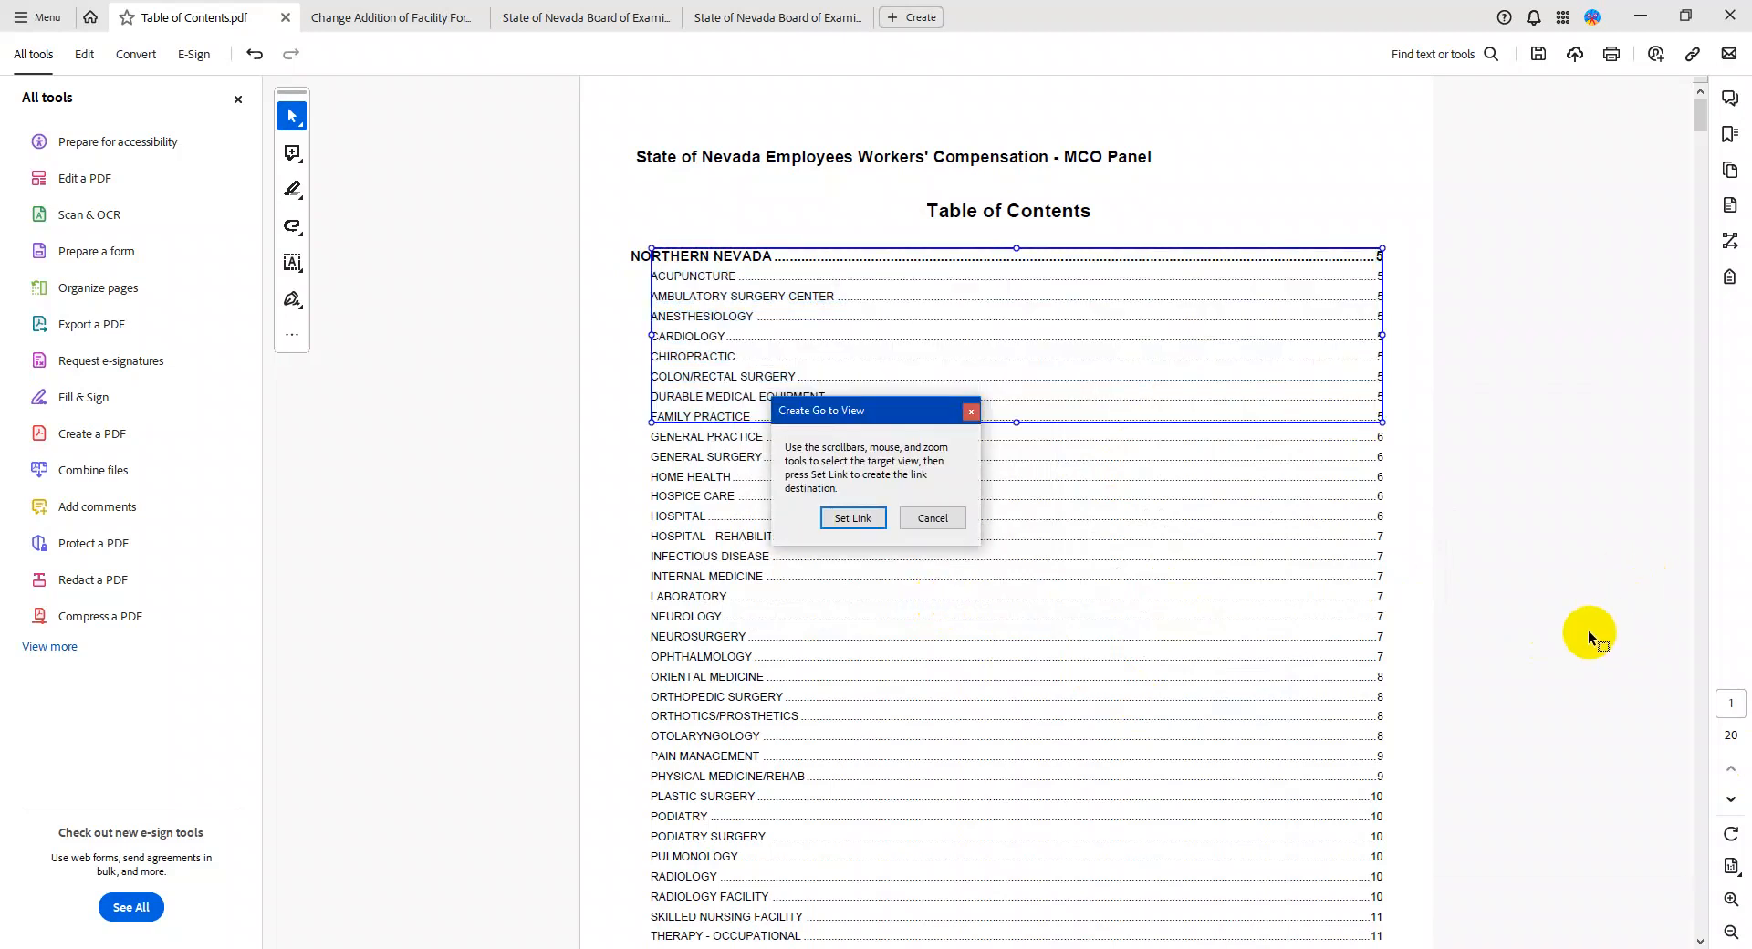
left_click(1730, 800)
left_click(1730, 800)
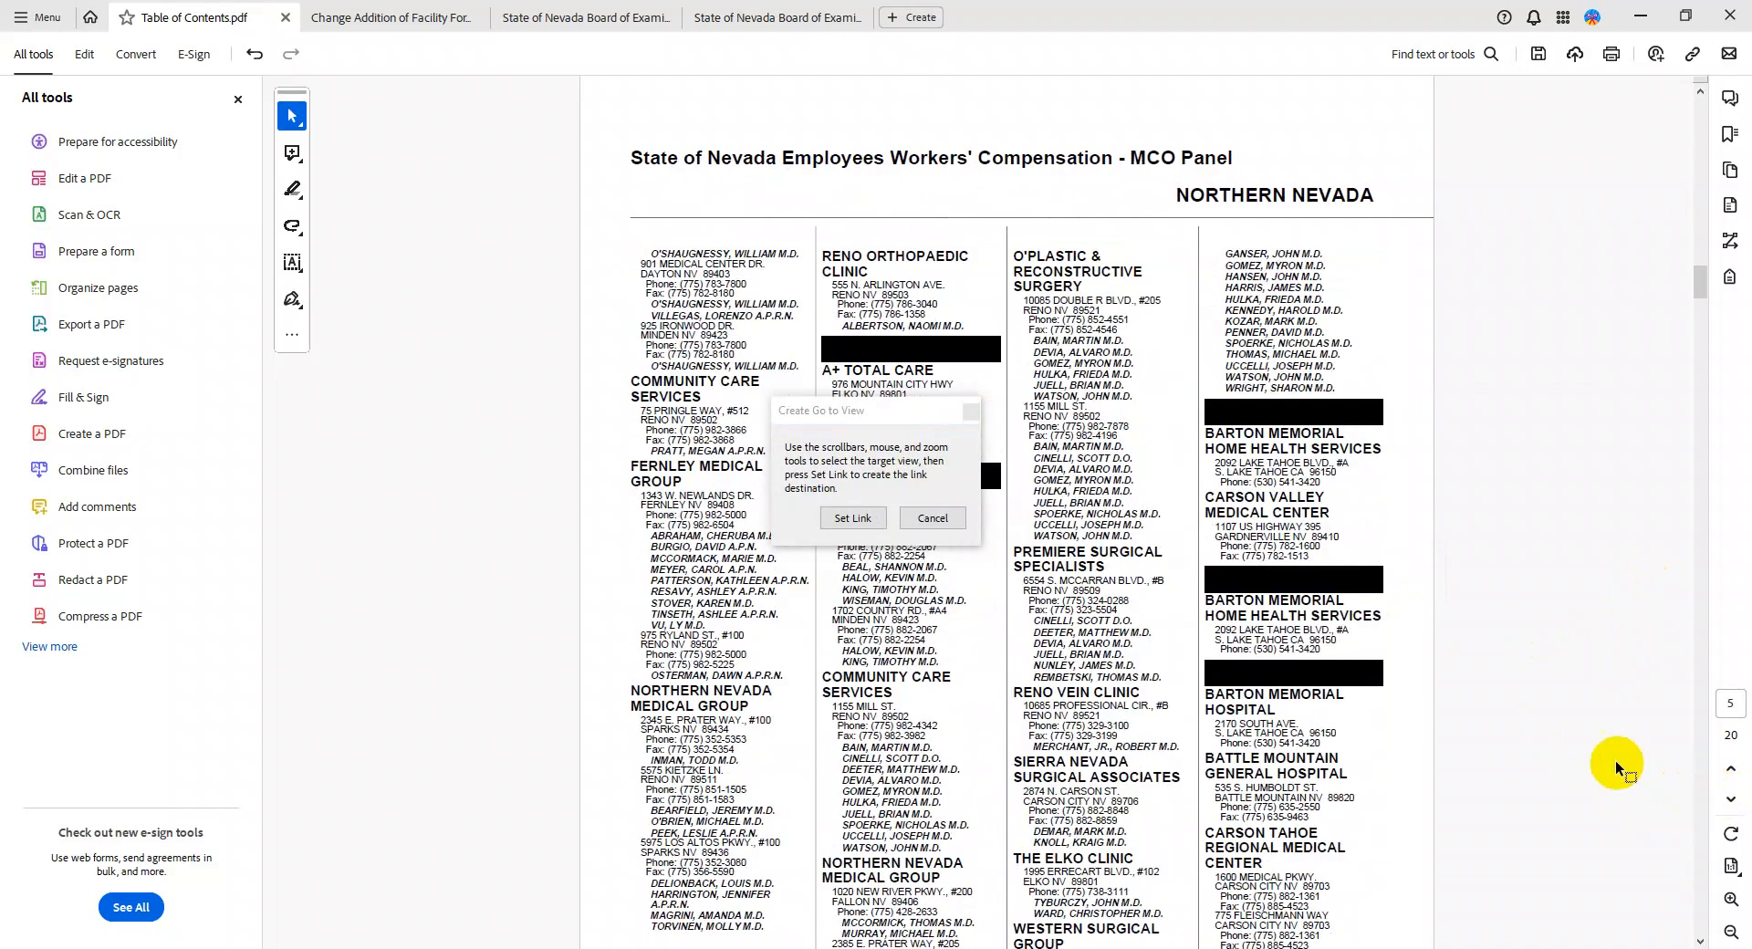
left_click(857, 518)
Test the grouped link by following it from its first and last lines and returning to the contents page
left_click(628, 376)
left_click(704, 260)
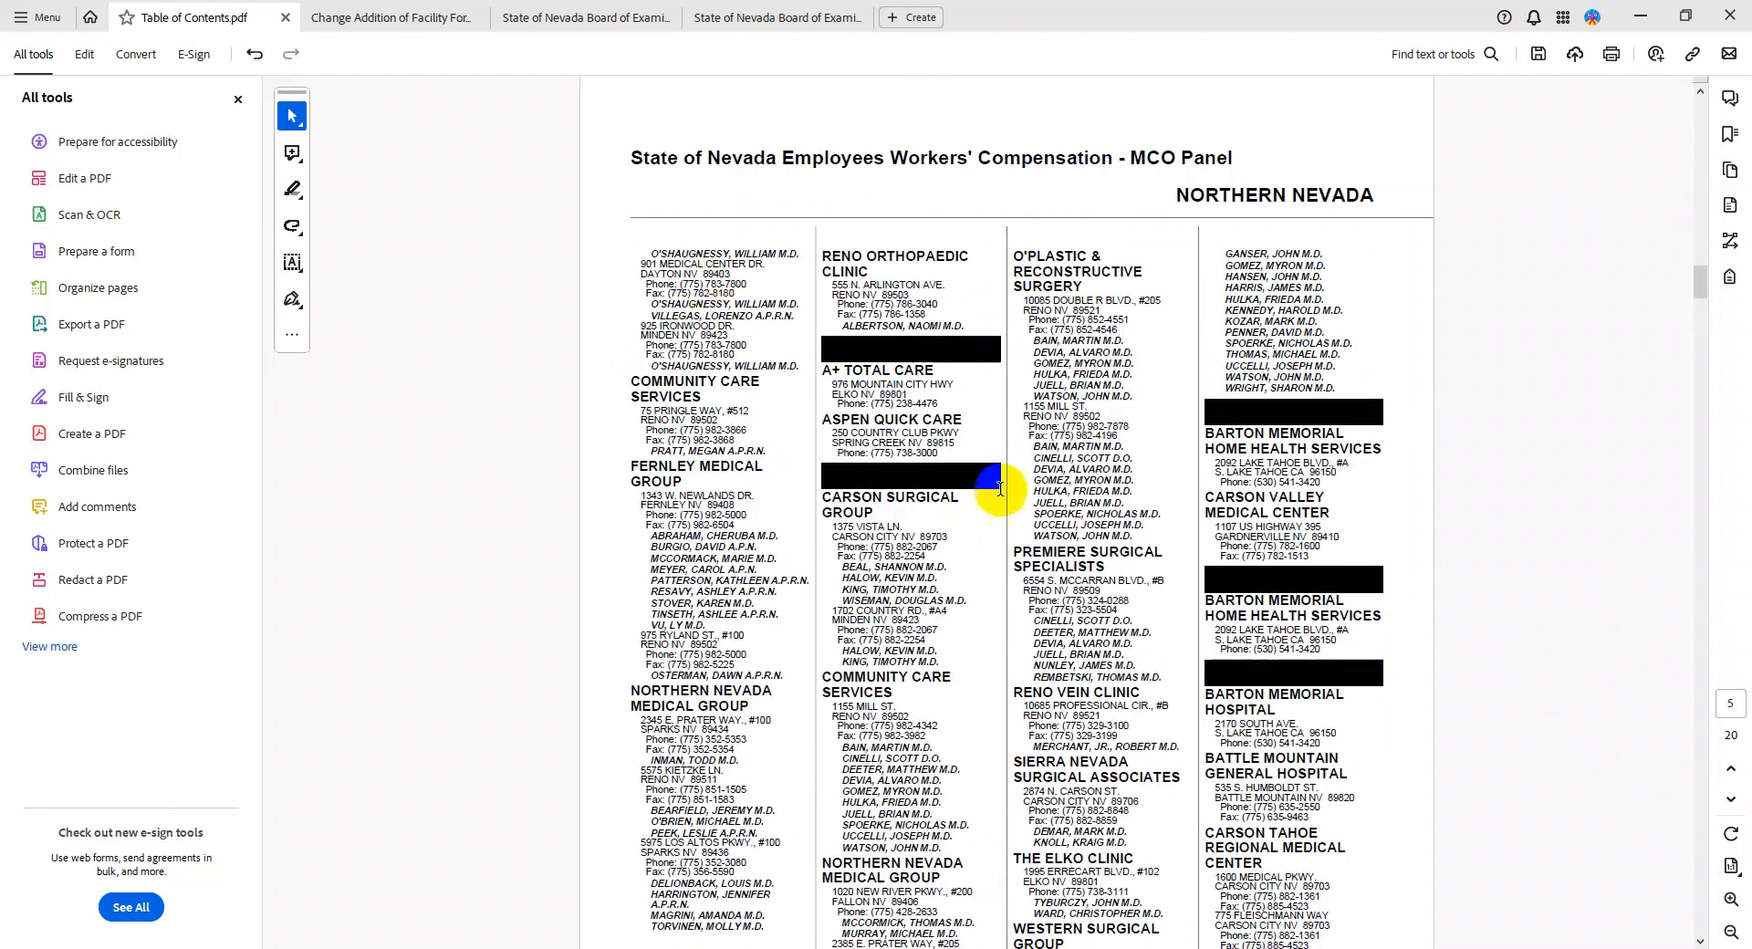
left_click(1737, 767)
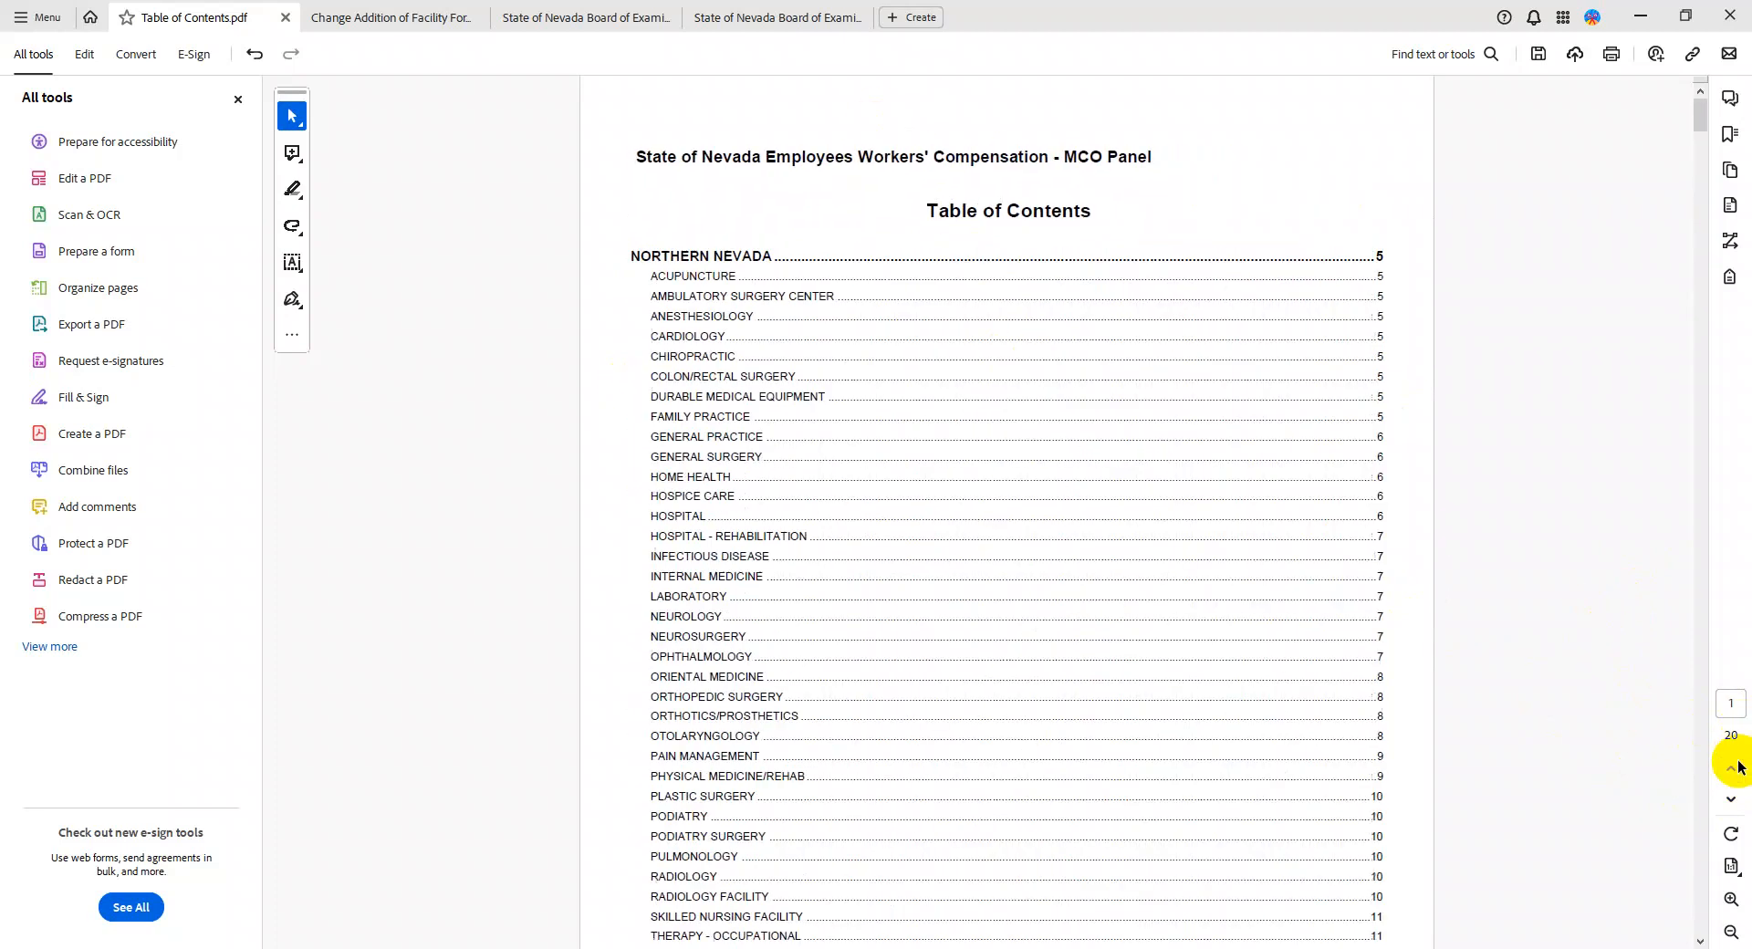
left_click(1356, 416)
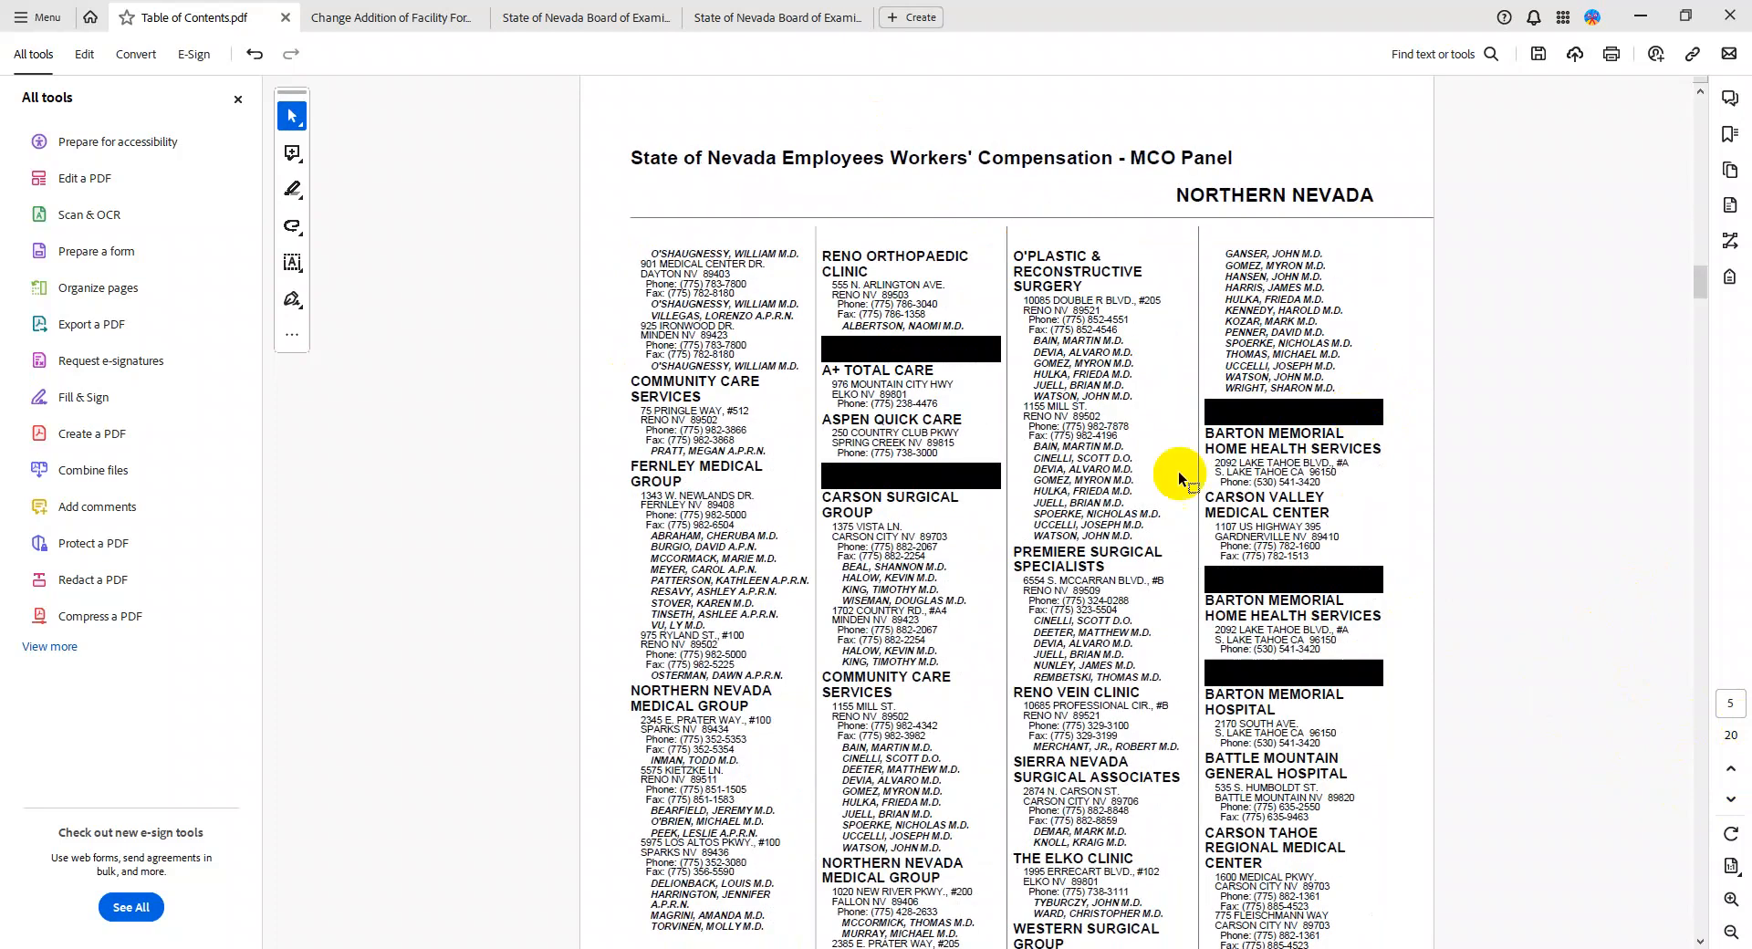
left_click(1732, 771)
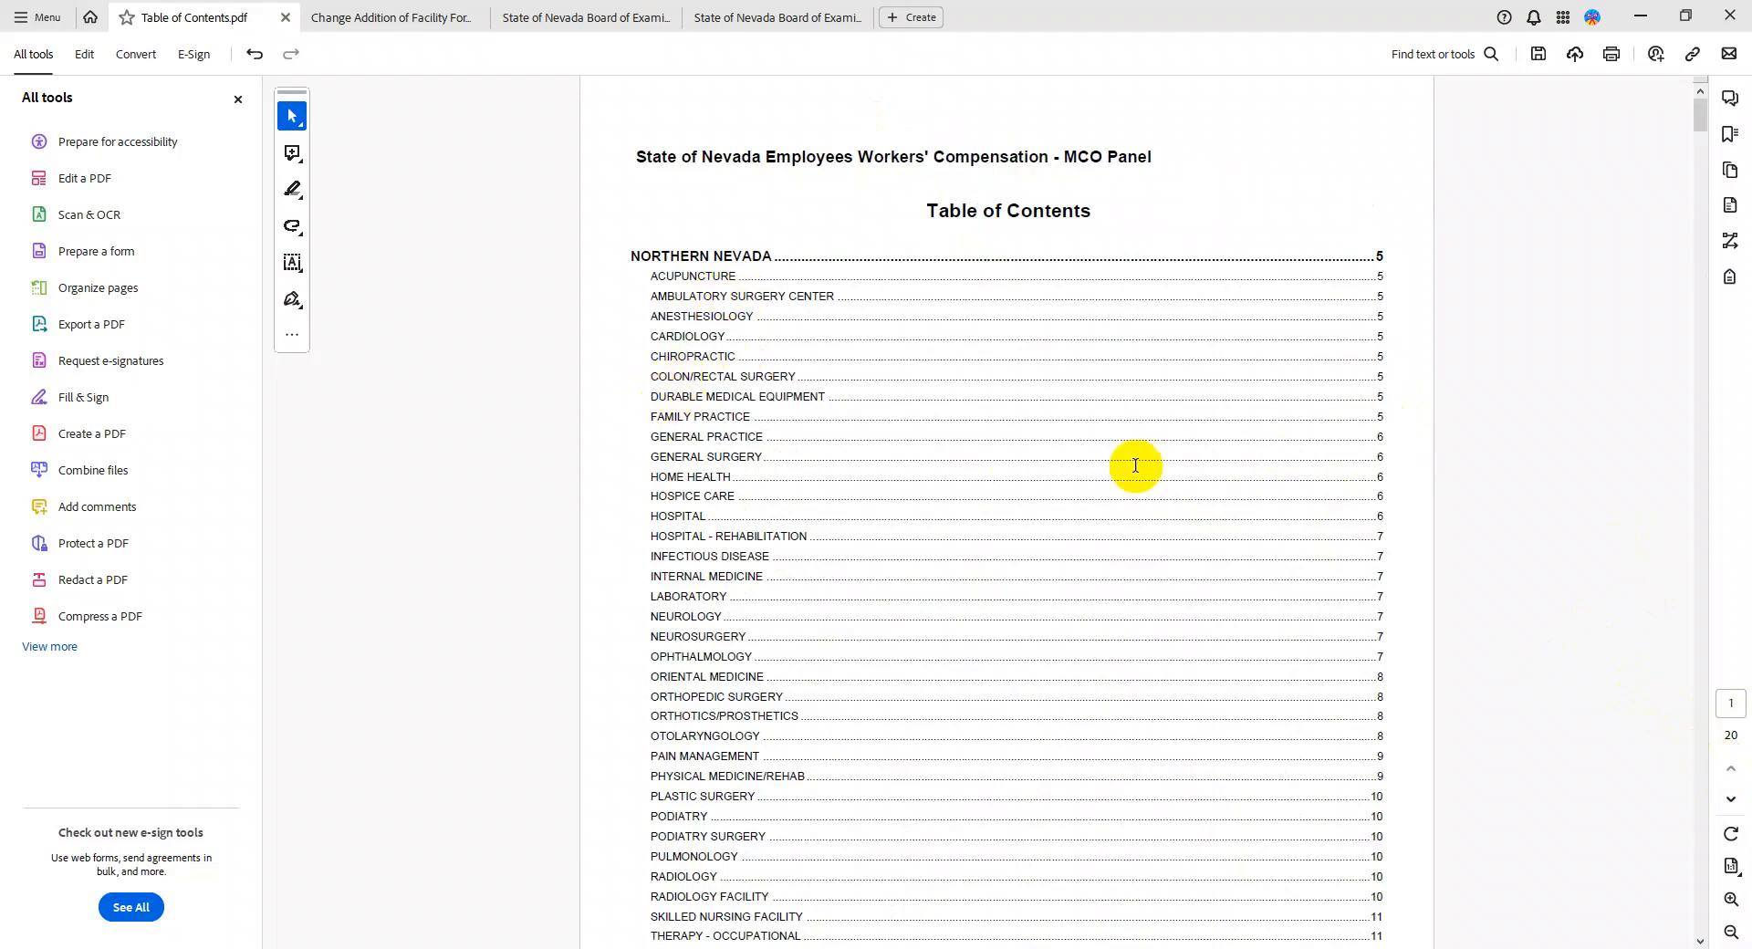
Delete the grouped link covering the ACUPUNCTURE through FAMILY PRACTICE entries
left_click_drag(1342, 410, 737, 277)
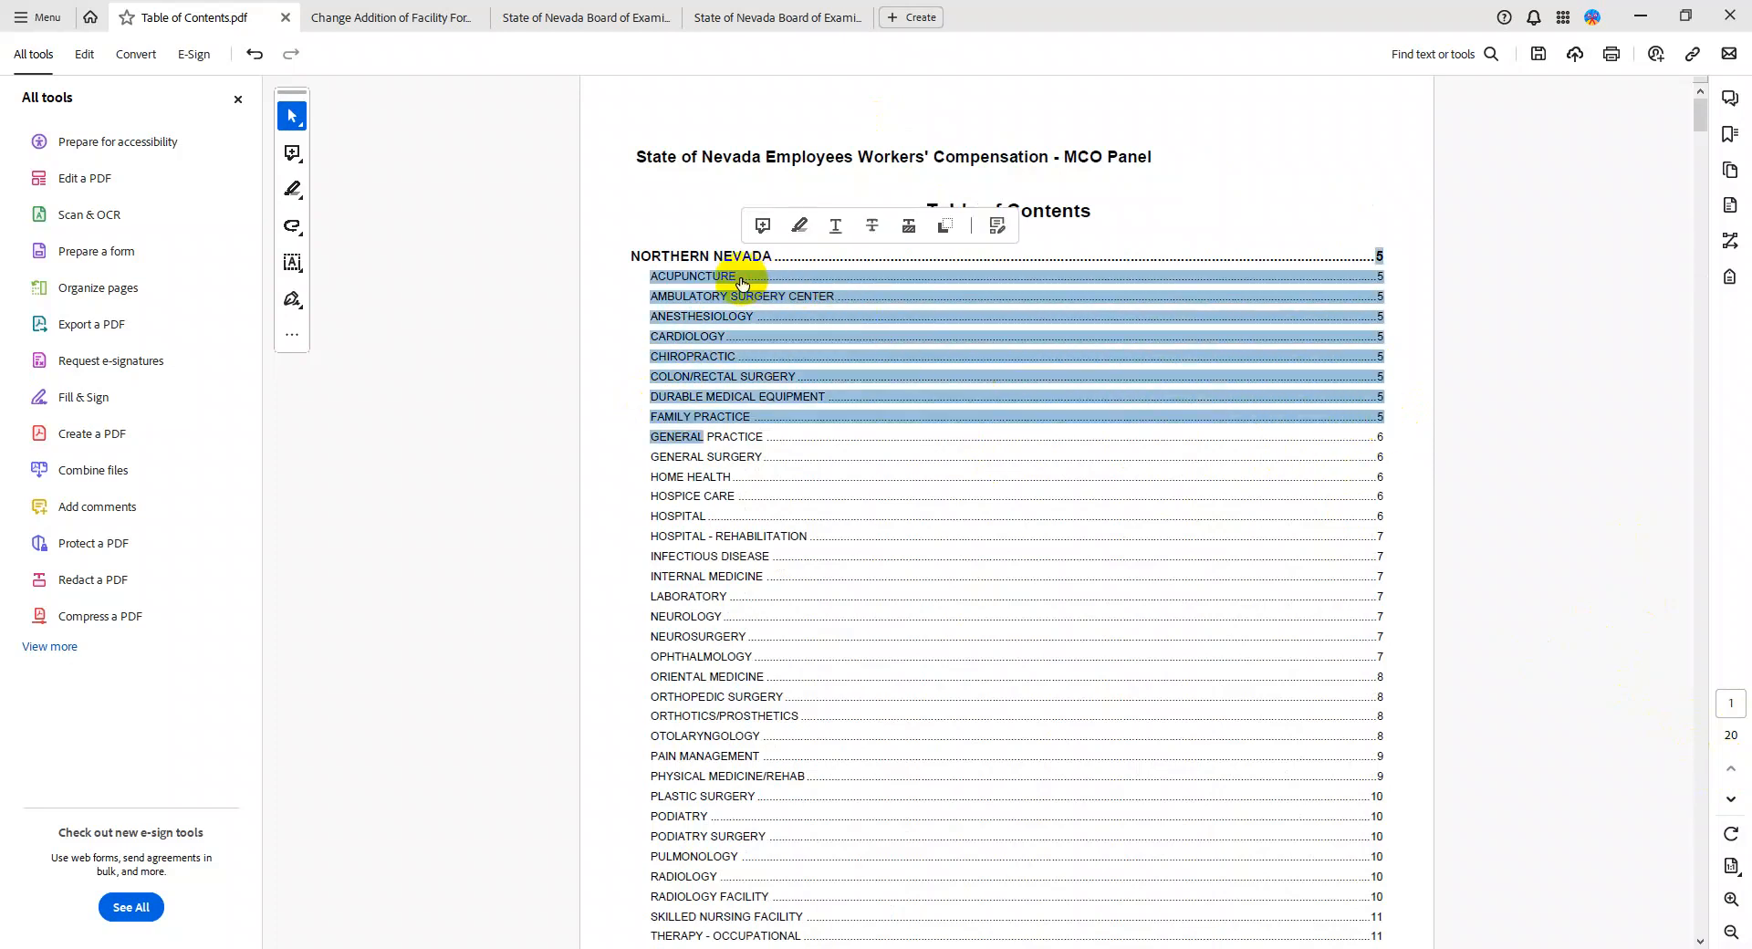
right_click(741, 286)
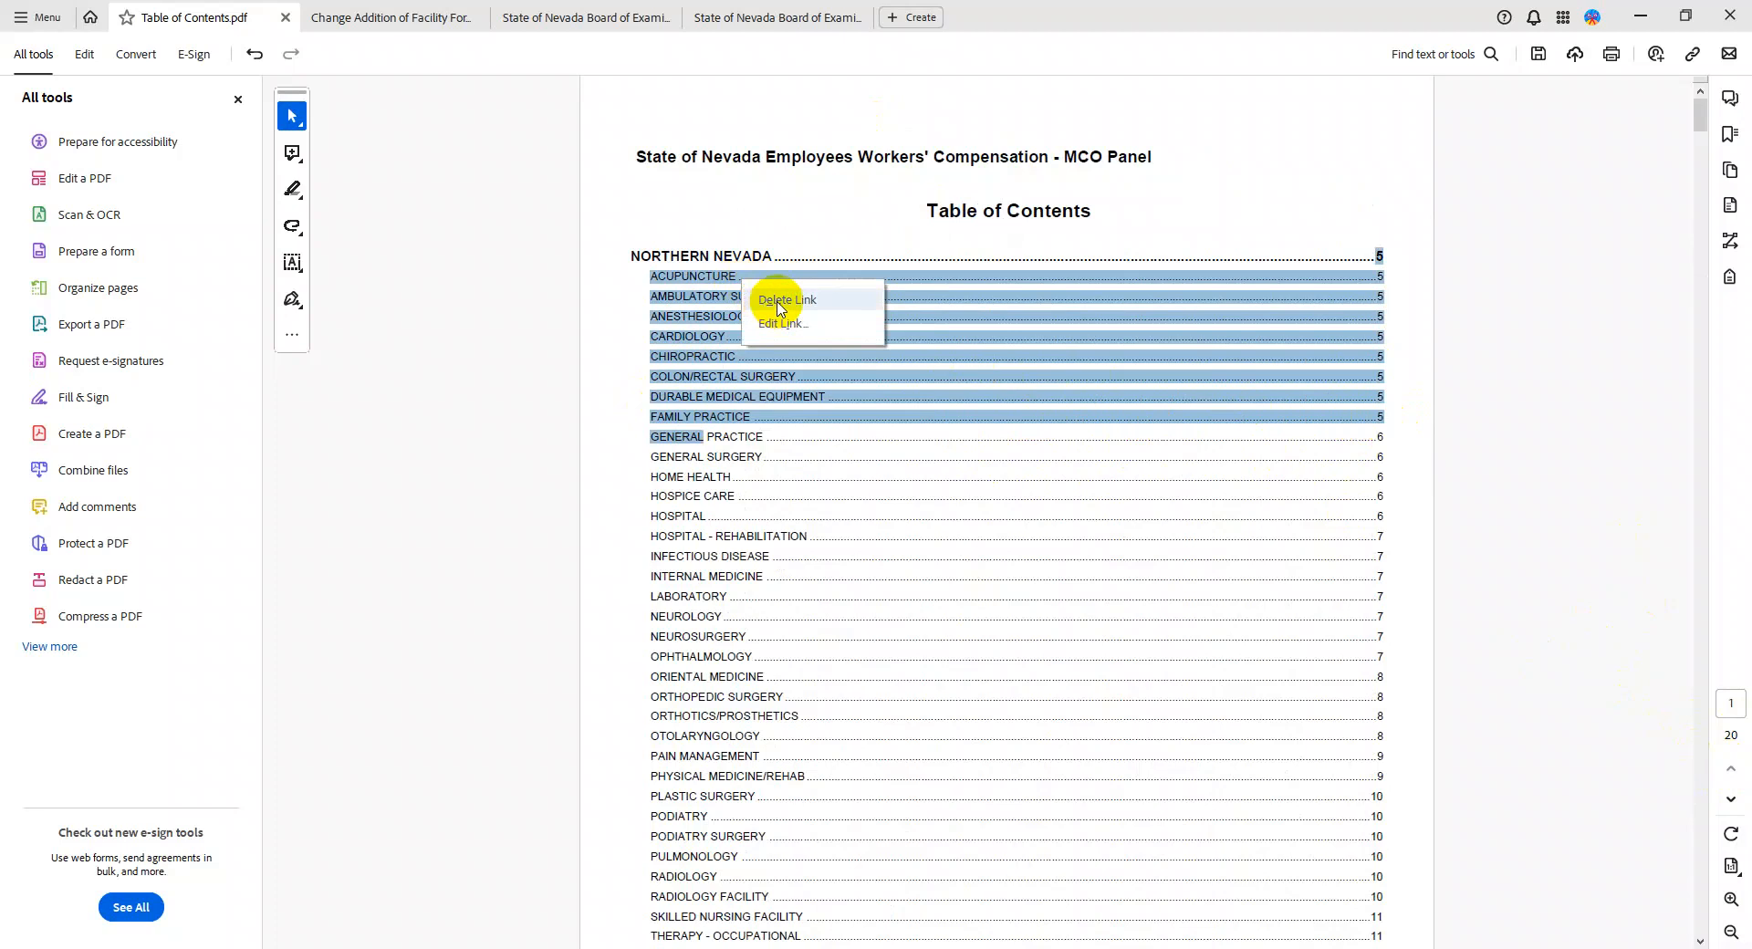
left_click(776, 300)
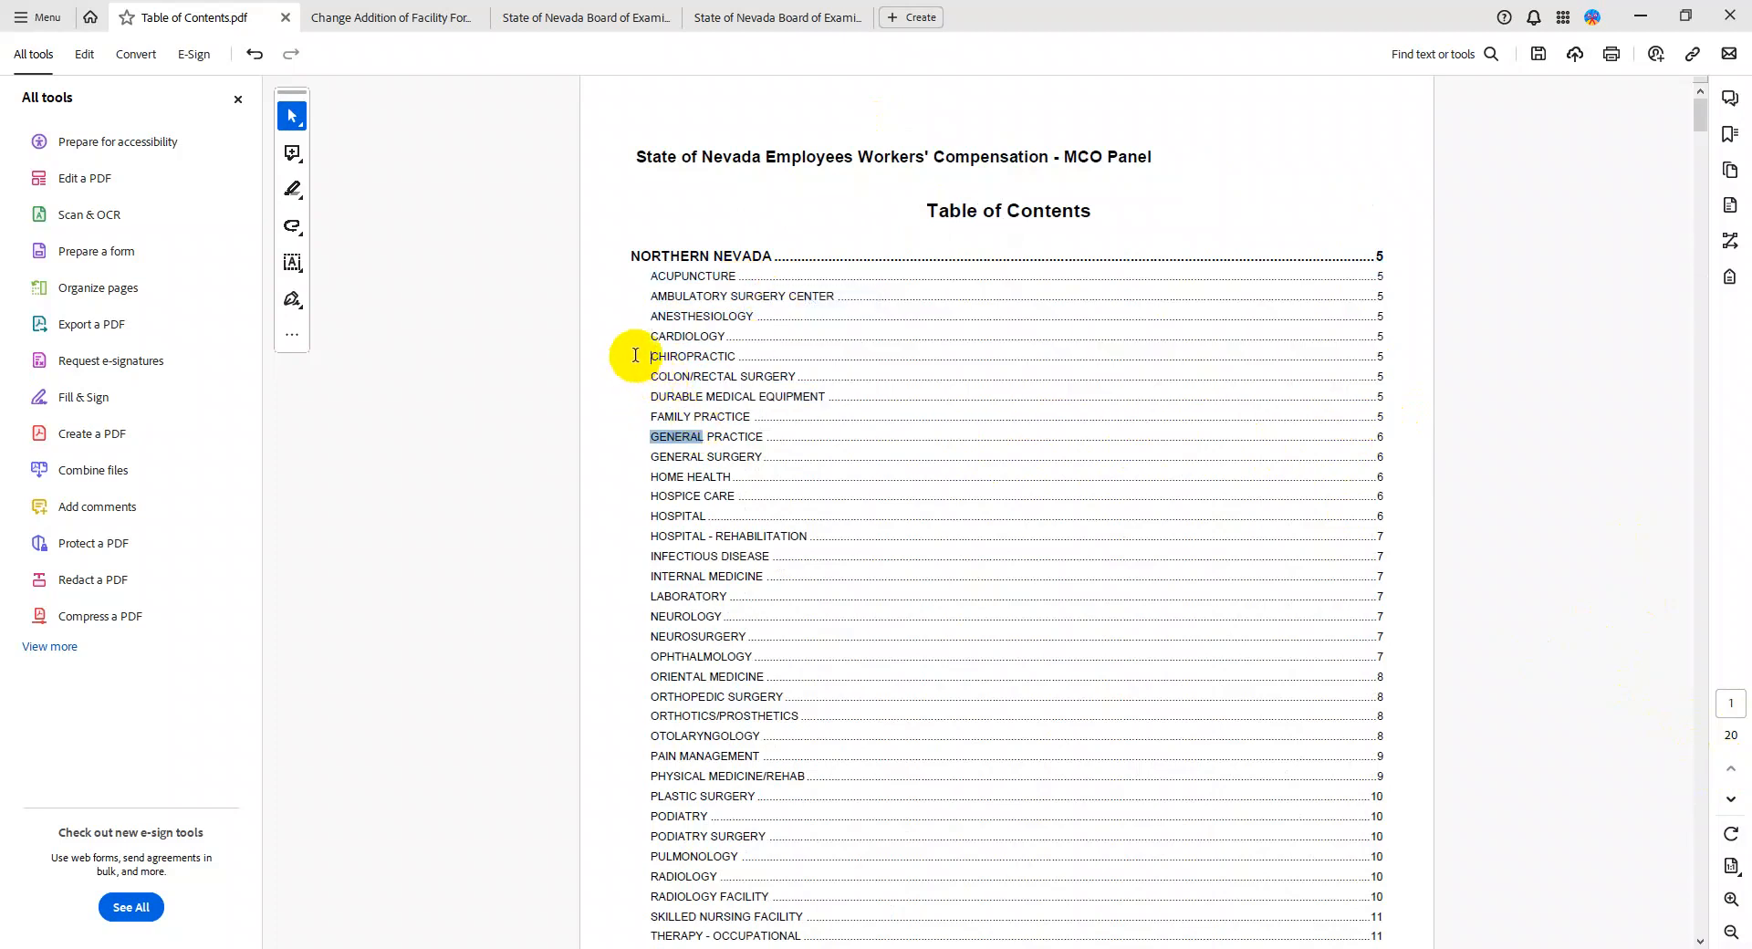
left_click(920, 395)
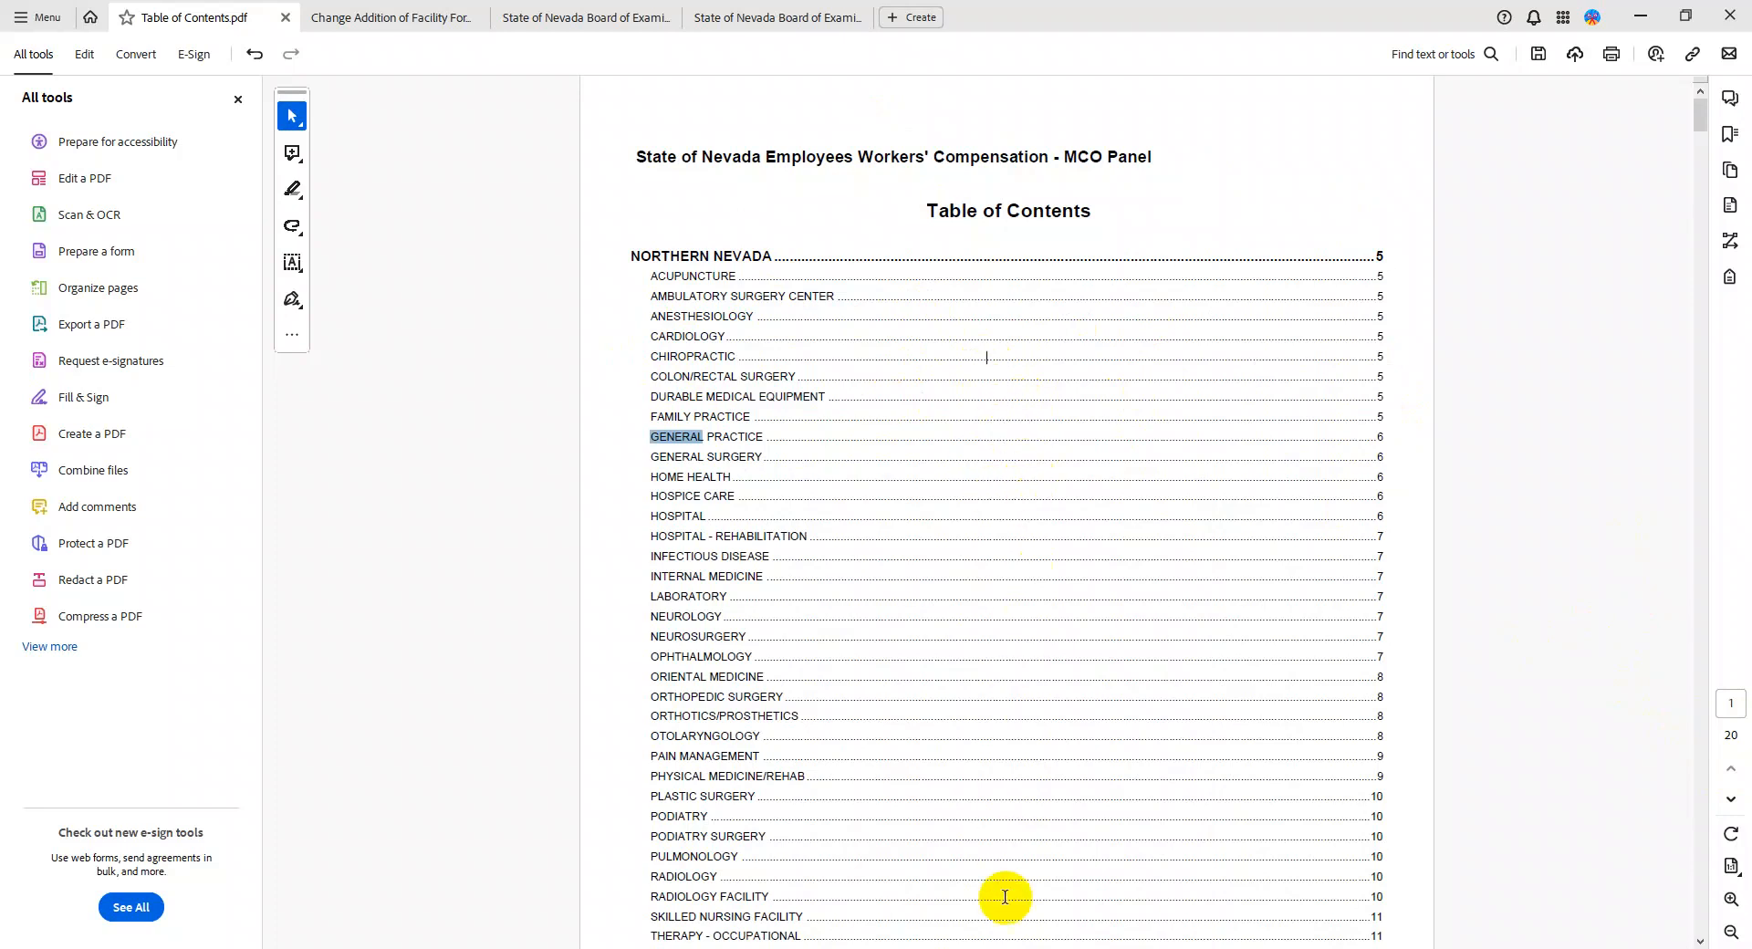
Close Table of Contents.pdf and look through the expanded list of all tools
key("ctrl+w")
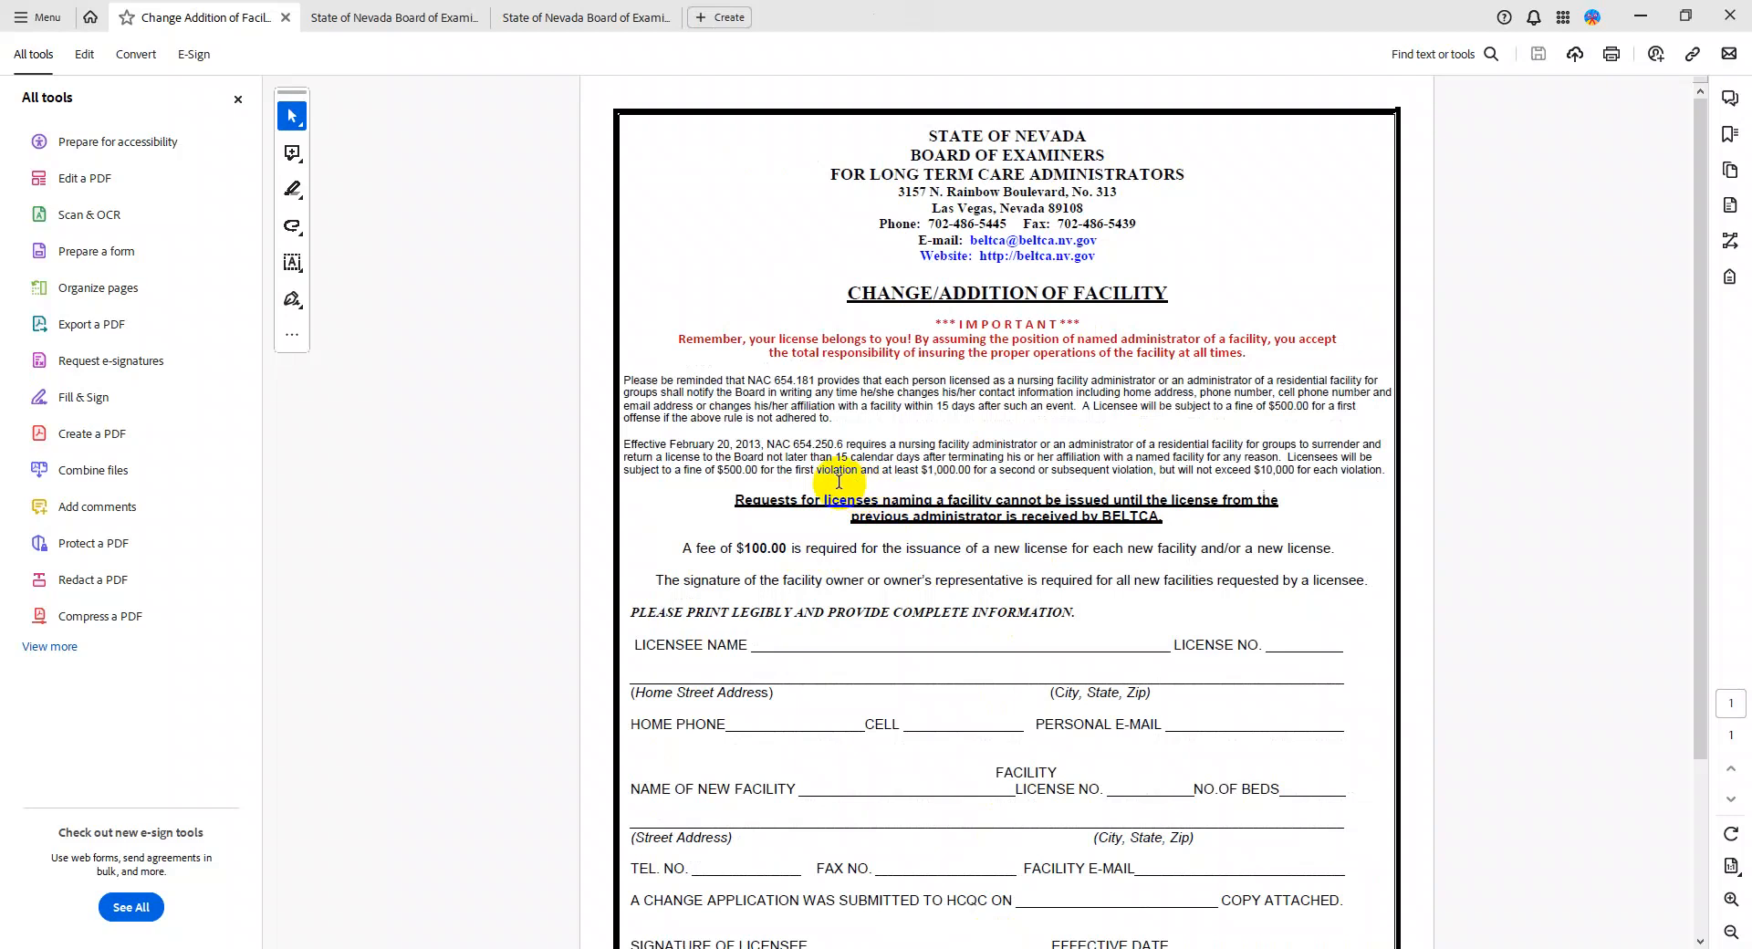
left_click(61, 651)
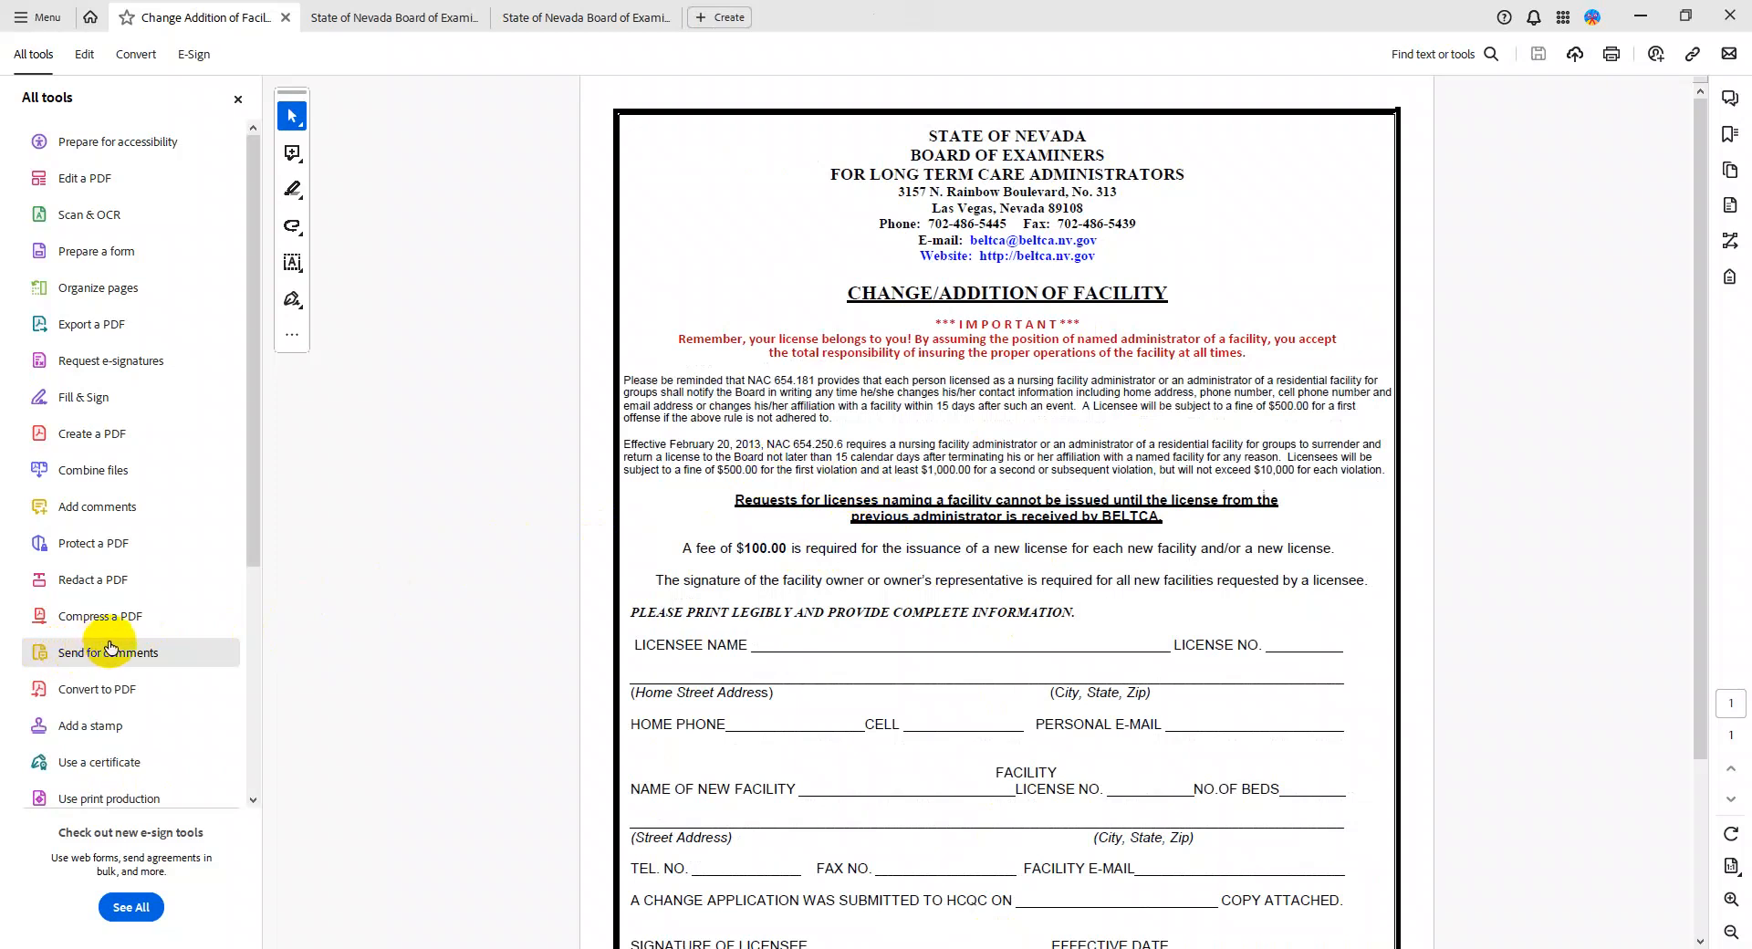
scroll(114, 651, "down", 3)
scroll(114, 651, "down", 2)
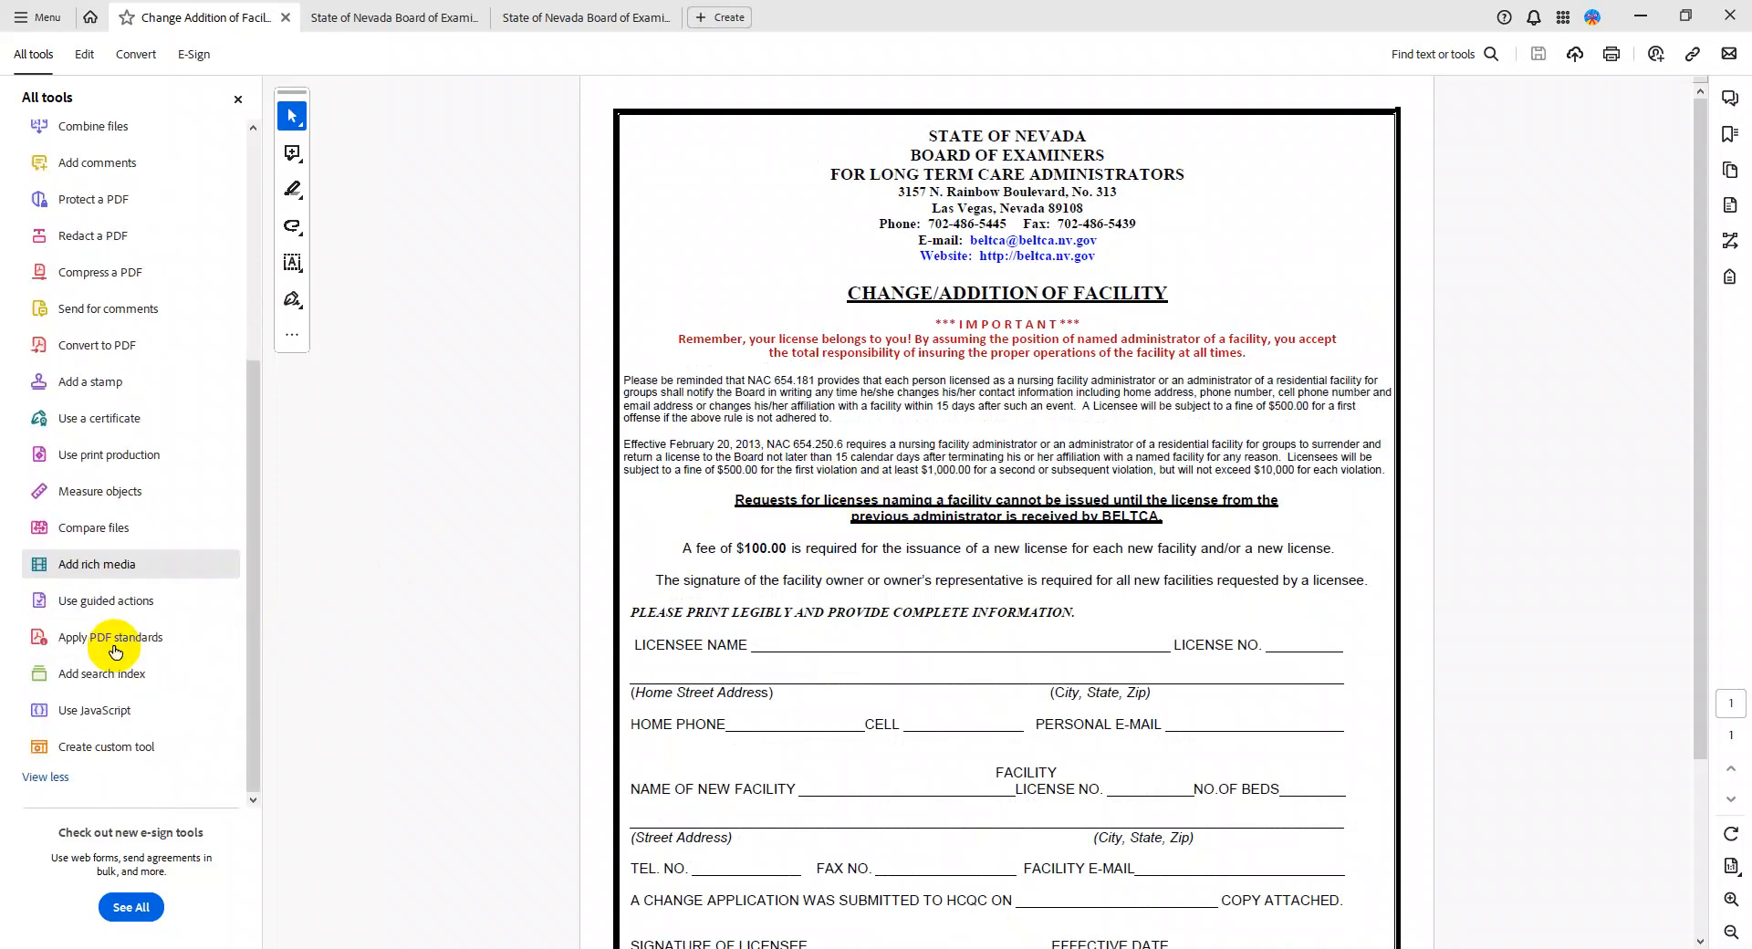
scroll(114, 651, "up", 8)
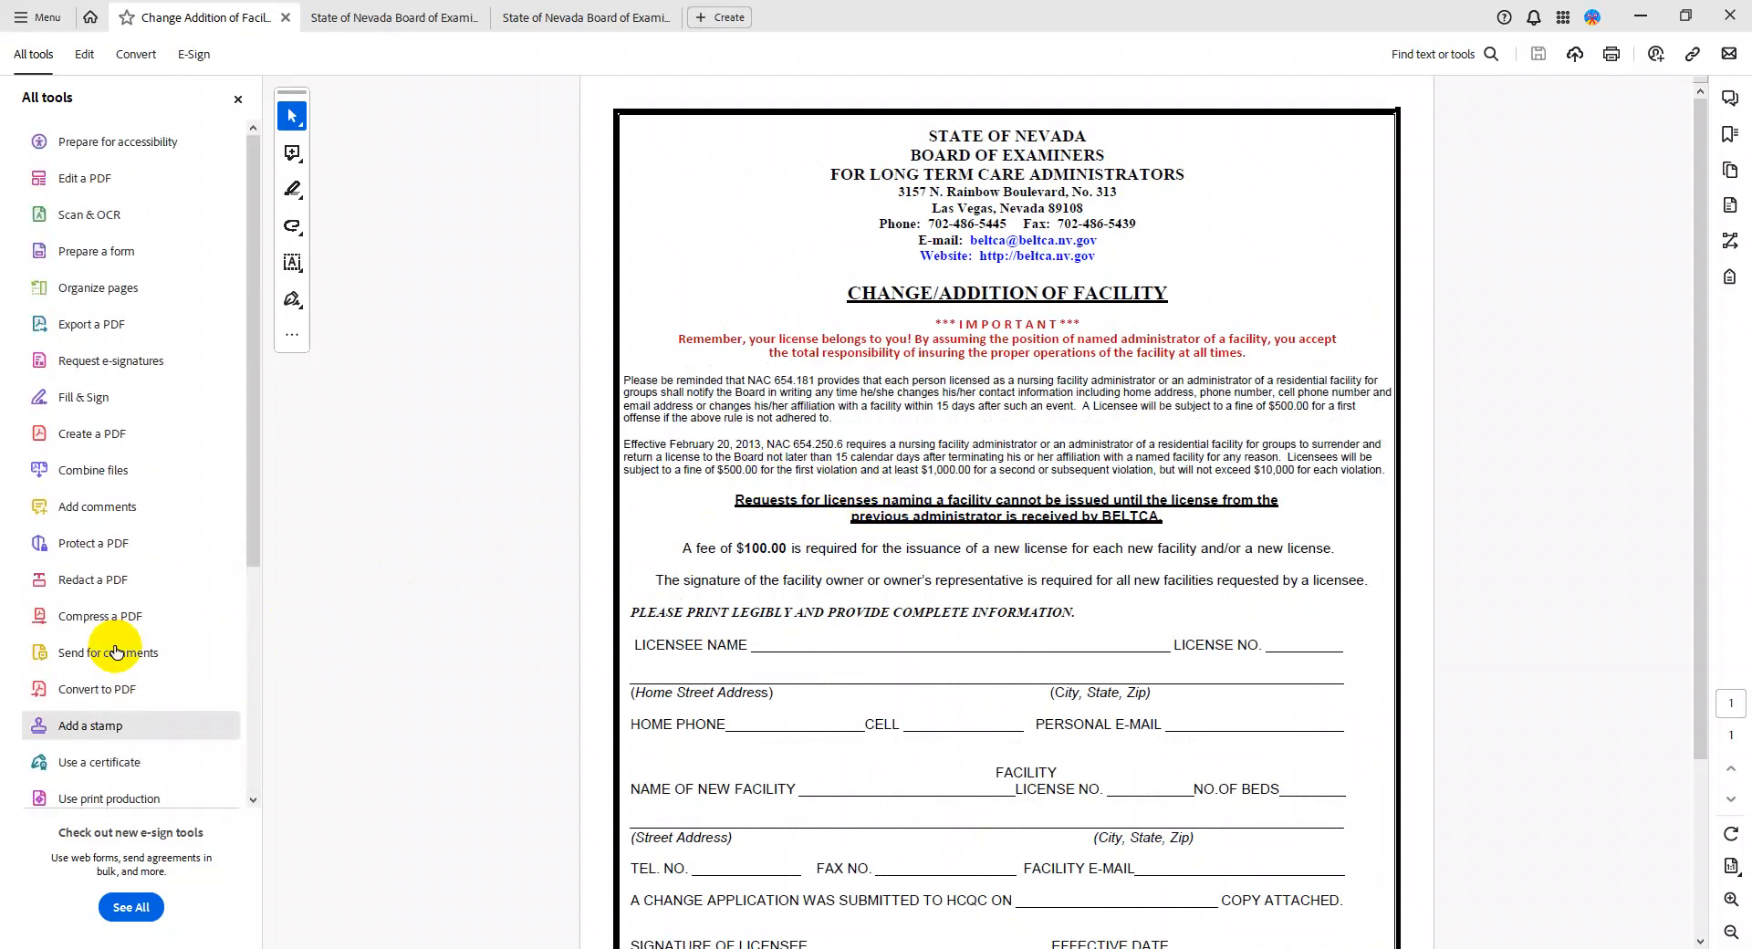
Start preparing a form from the Change/Addition of Facility PDF and check the automatic form field detection preference
left_click(107, 266)
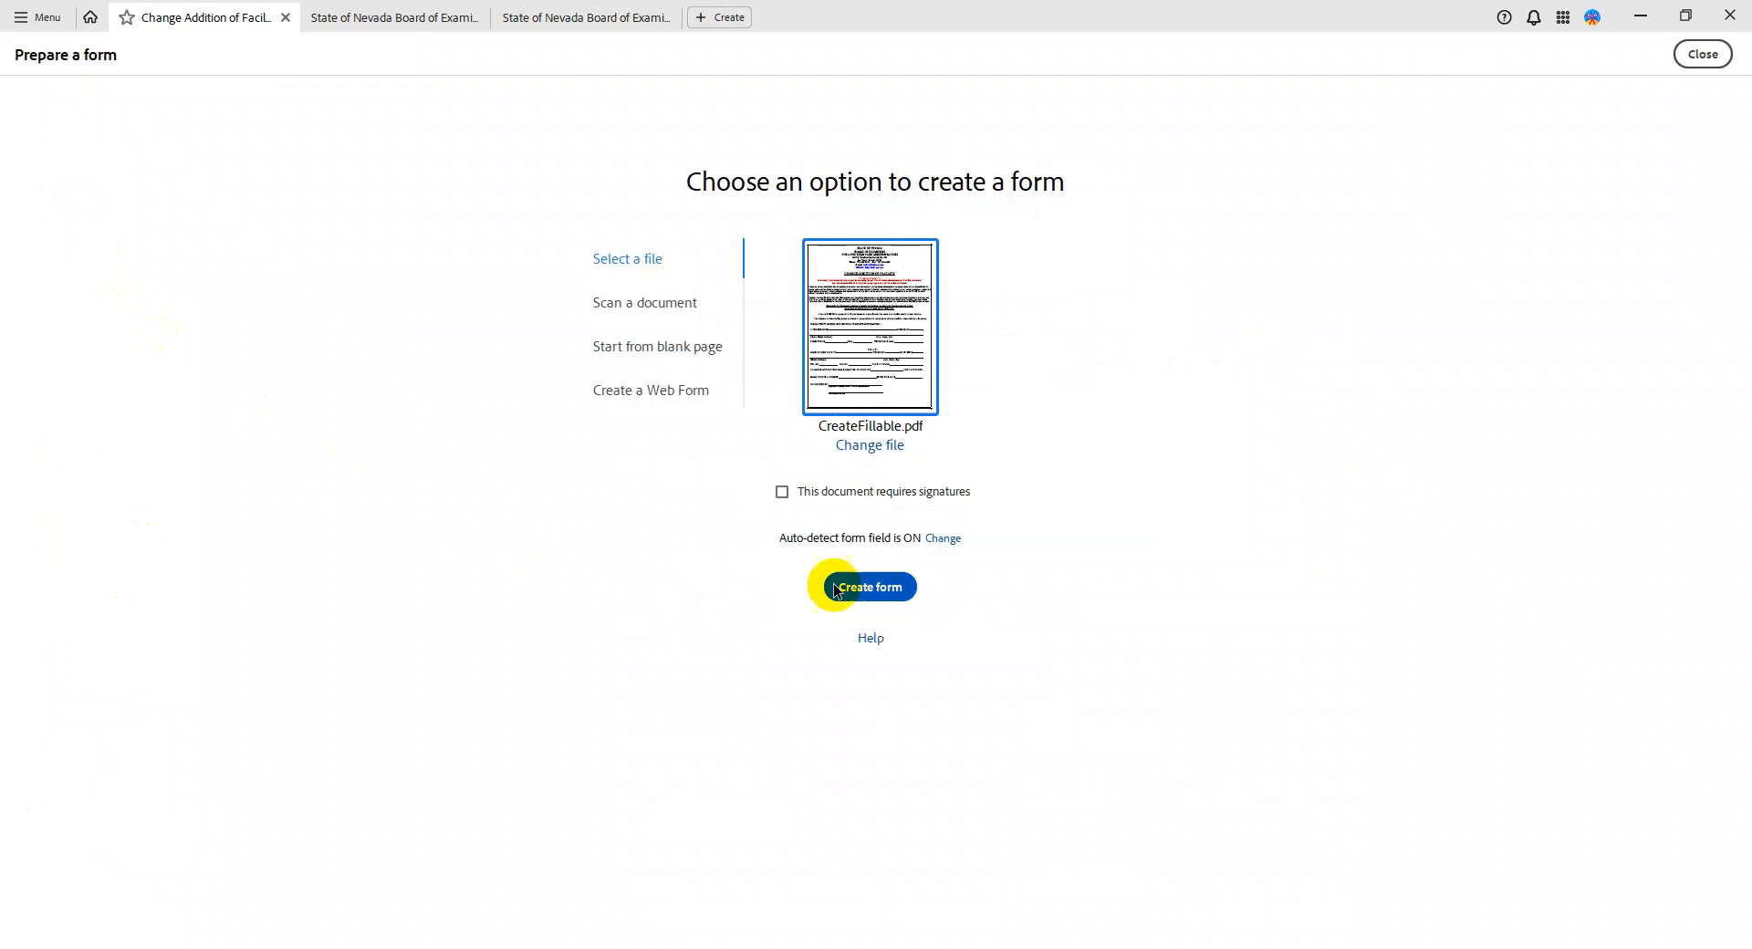
left_click(940, 538)
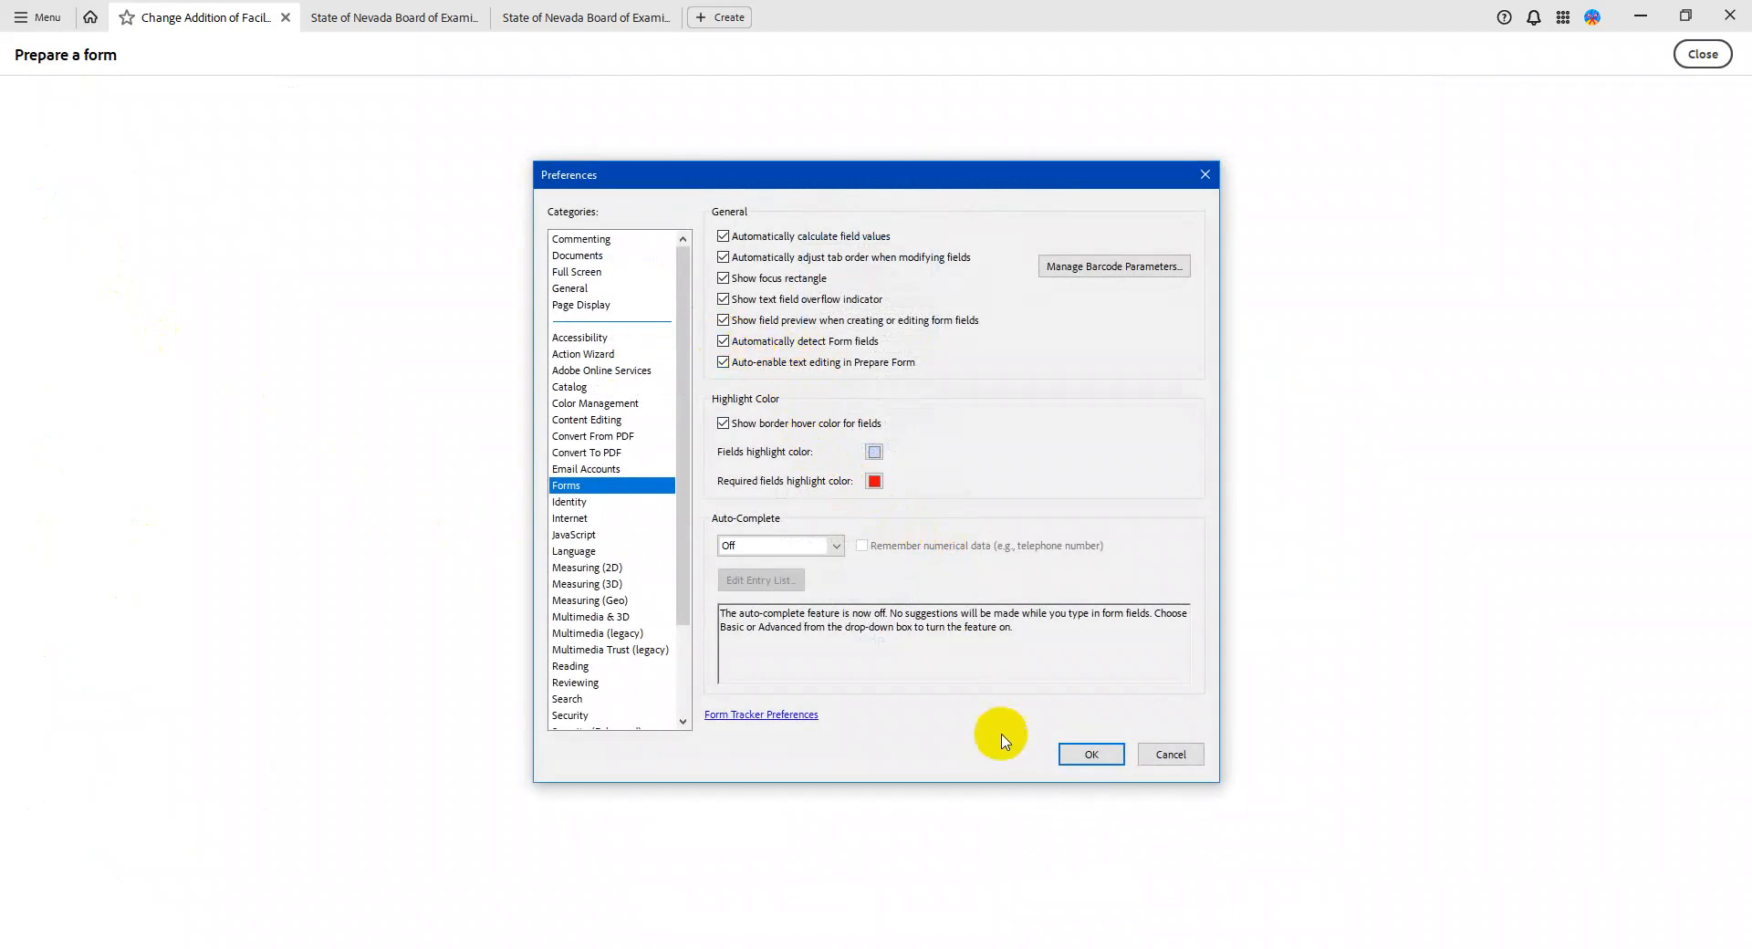
left_click(1083, 757)
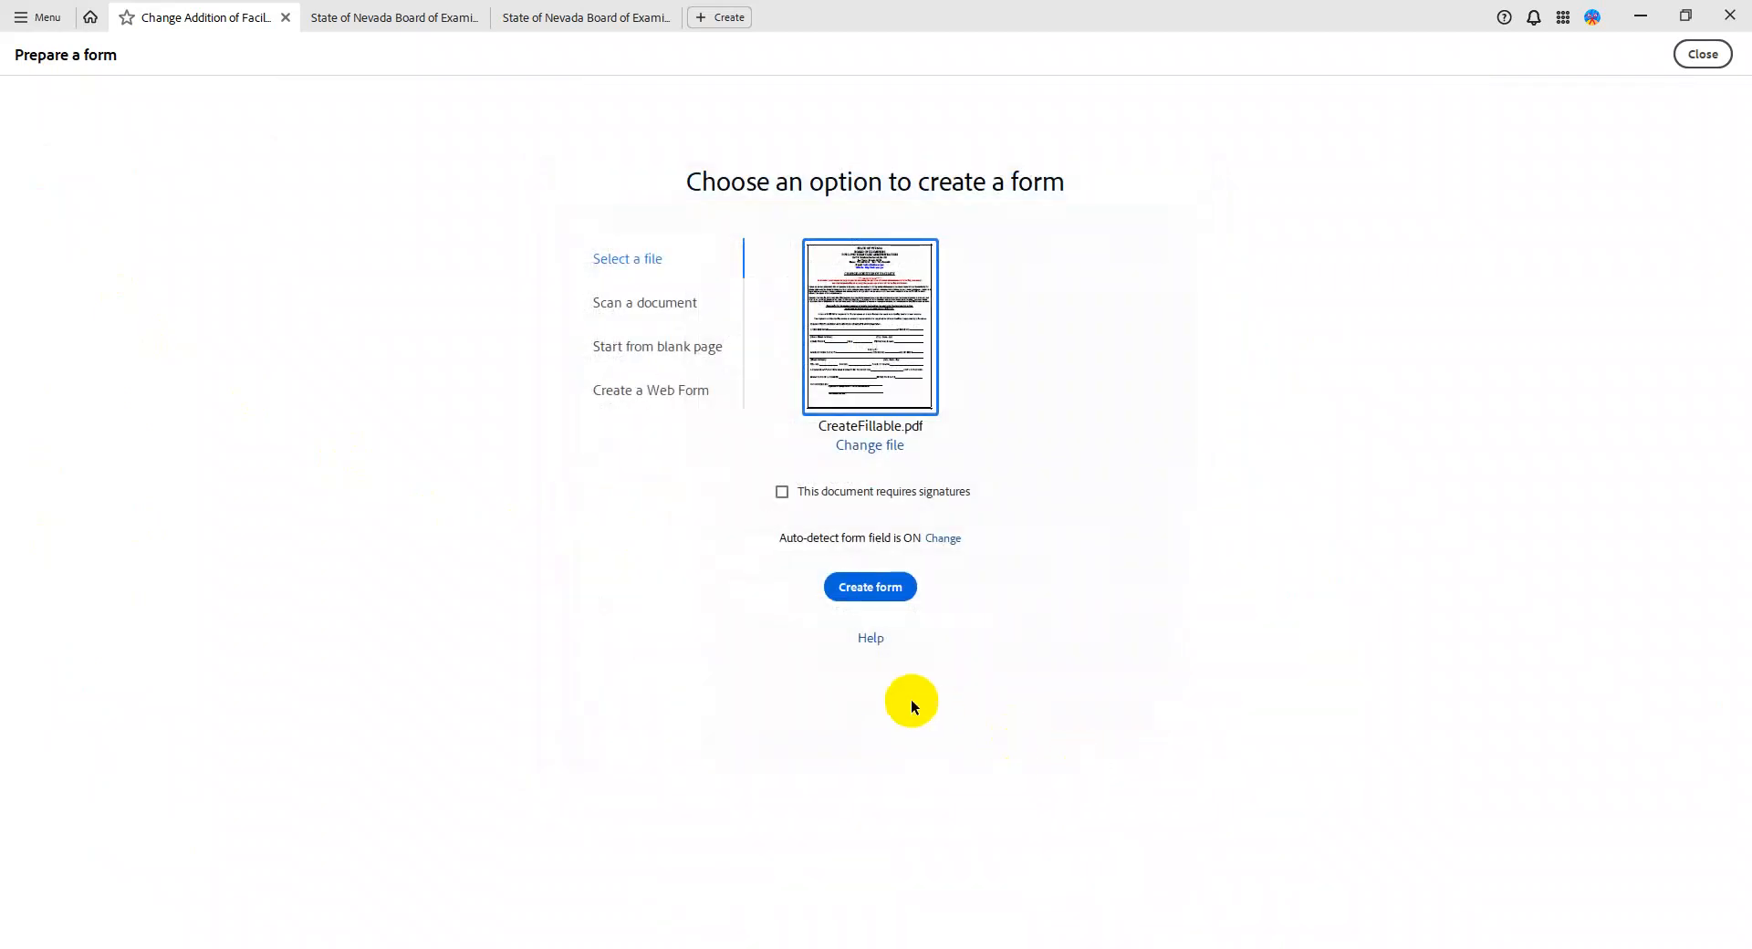
Create the form from CreateFillable.pdf with automatic field detection and look over the generated fields
left_click(885, 591)
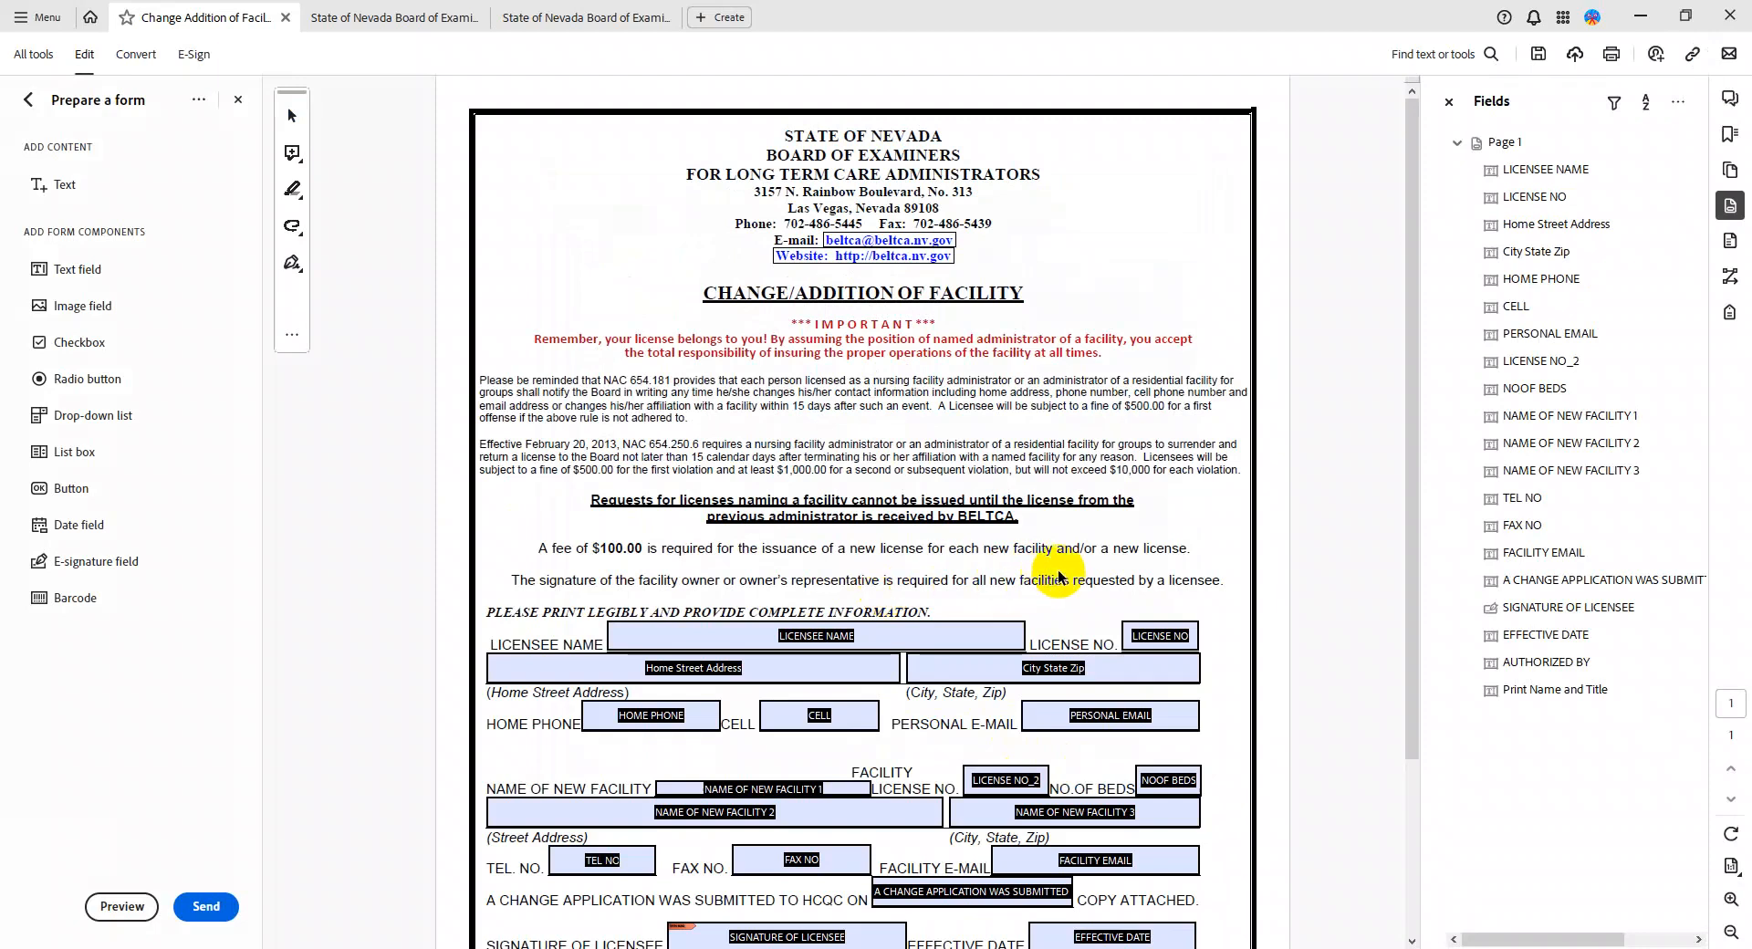
scroll(994, 691, "down", 3)
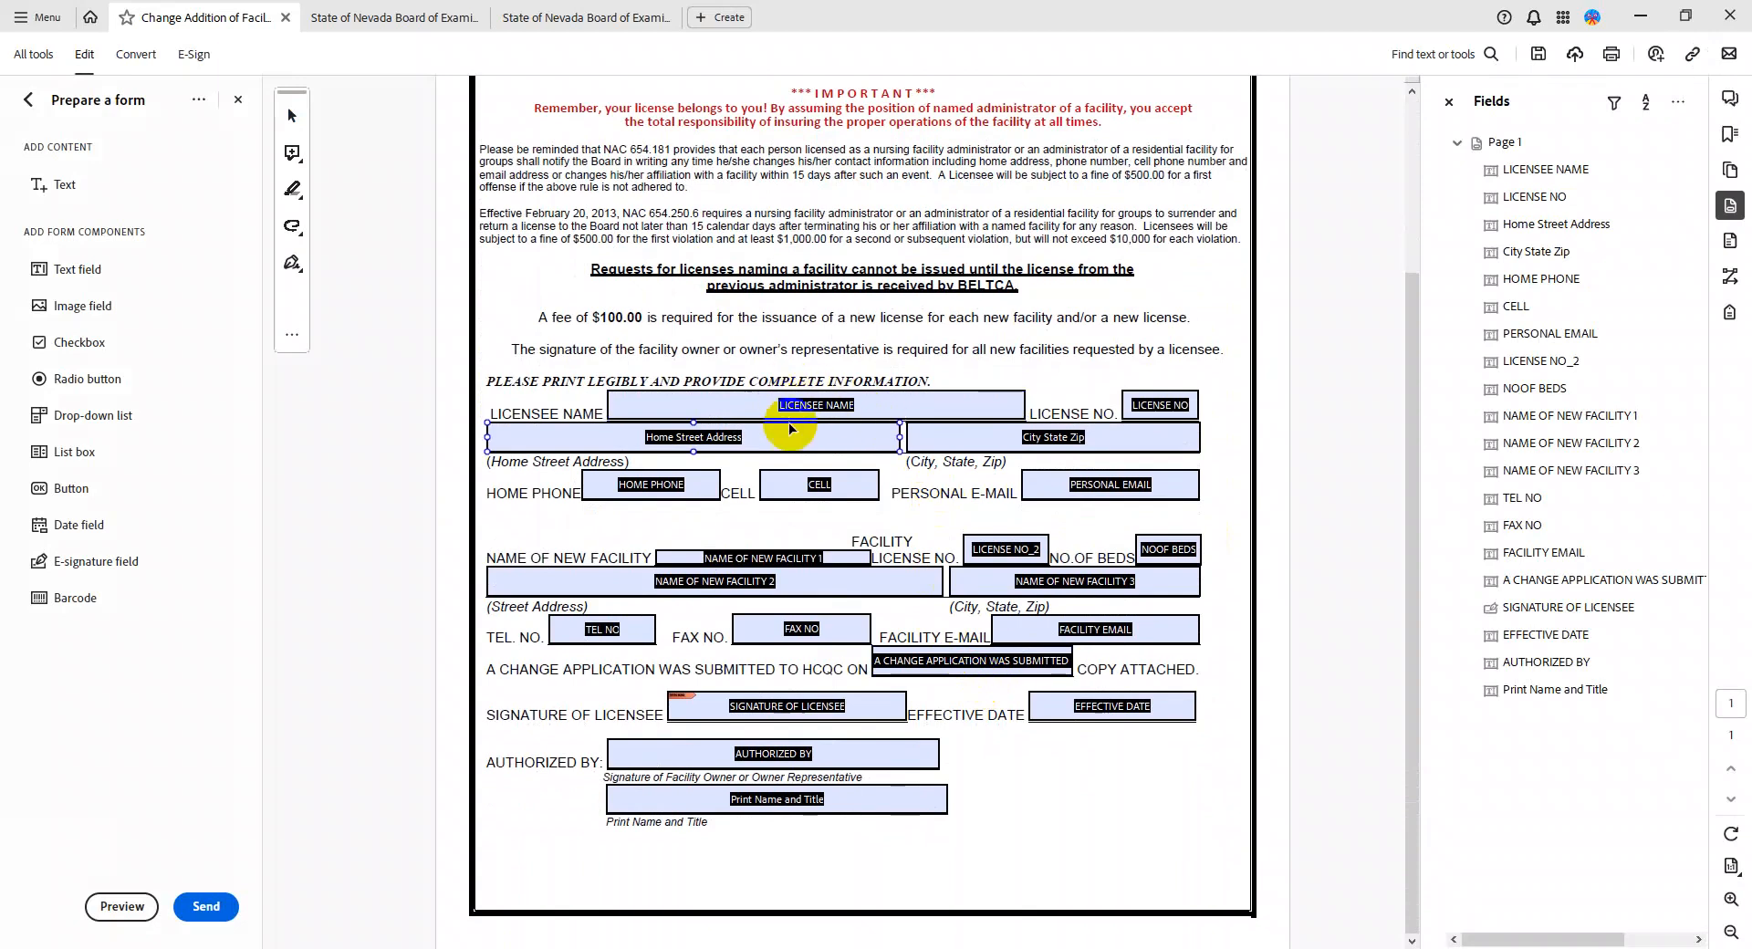
left_click(944, 409)
Rename the LICENSE NO text field beside the licensee name as "LICENSE Number" in its properties
left_click(1159, 408)
left_click(1177, 407)
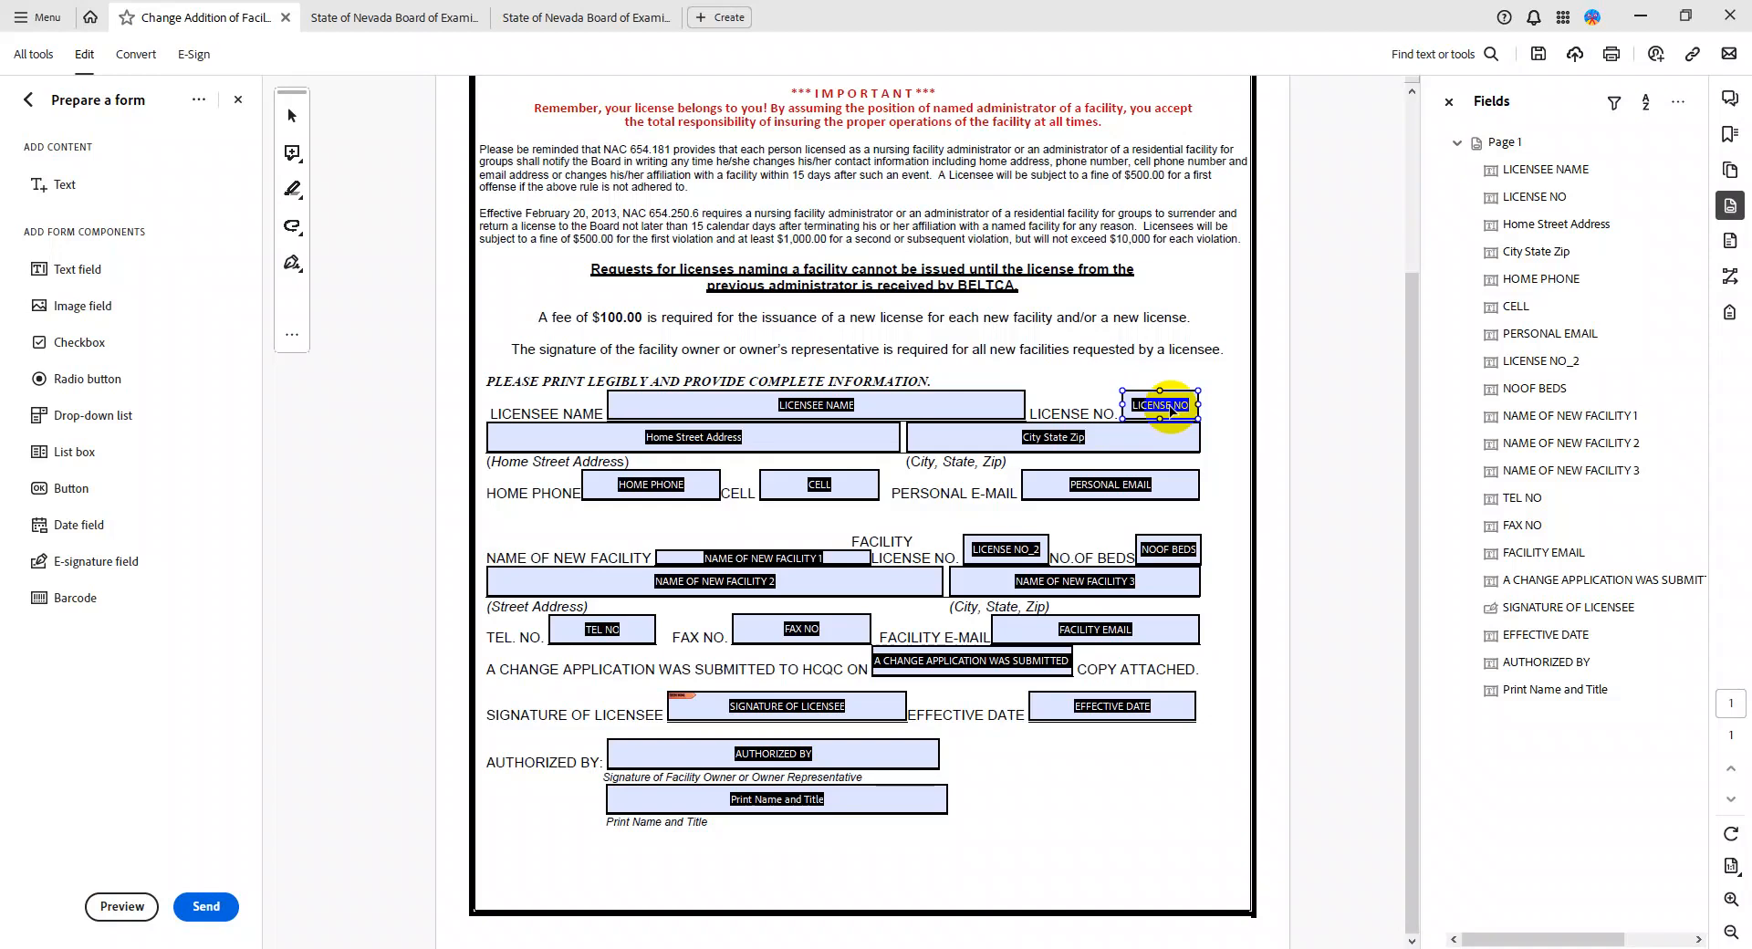
right_click(1172, 412)
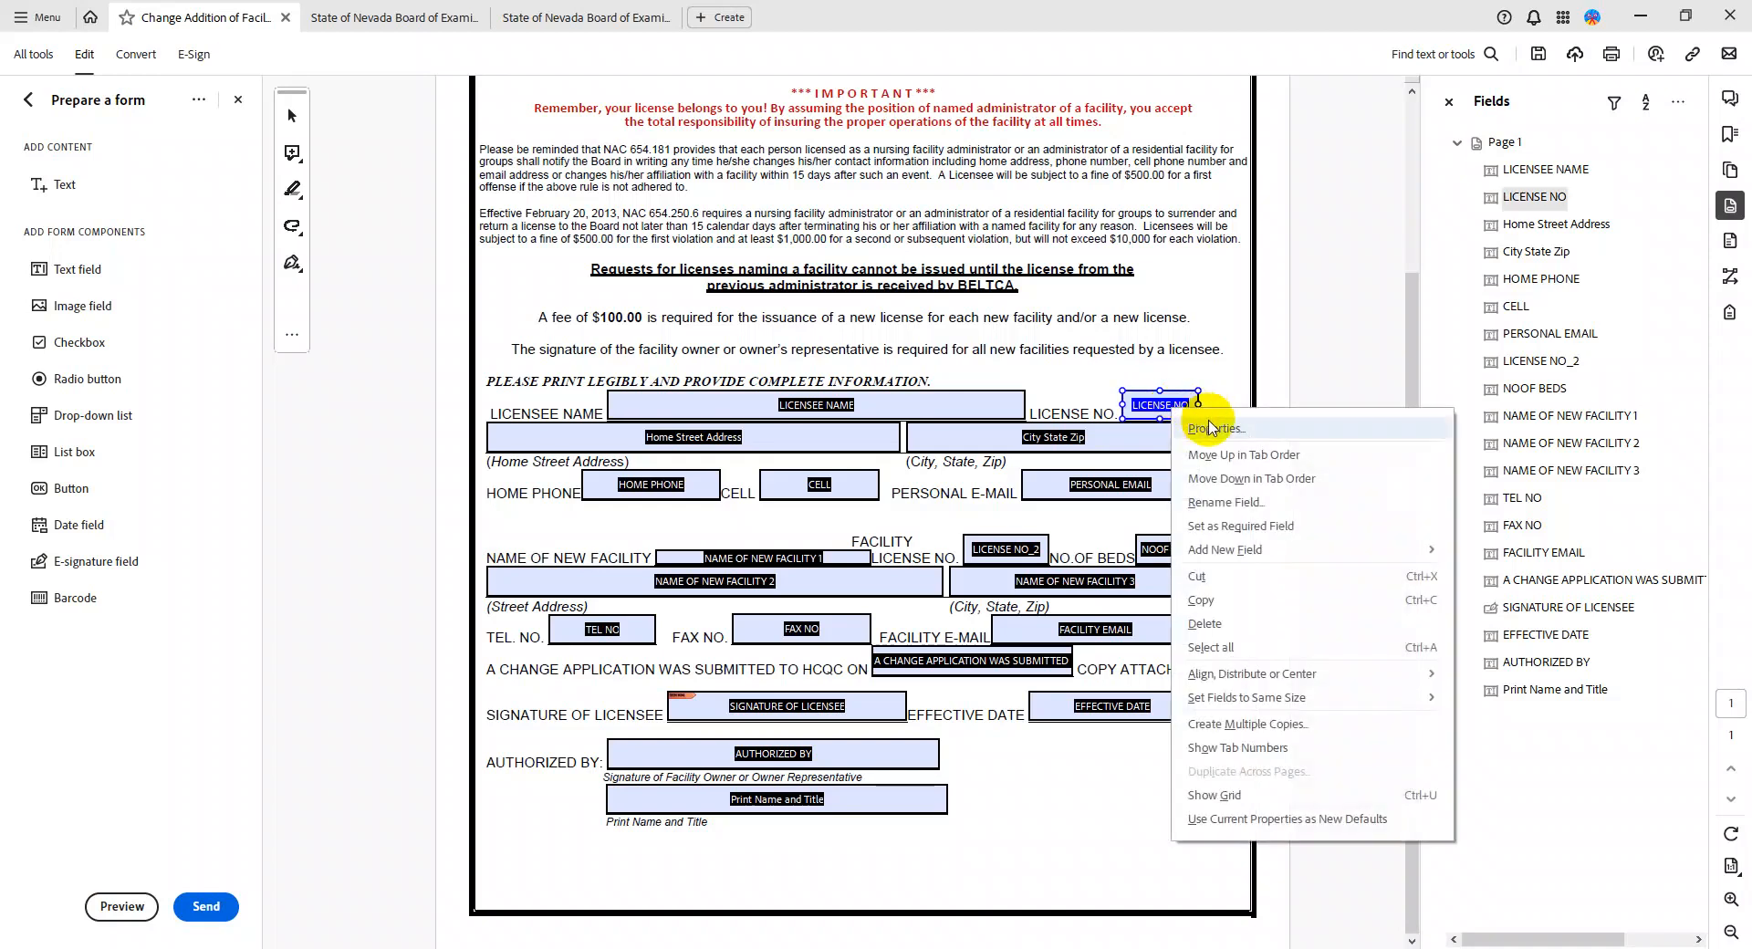
left_click(1217, 428)
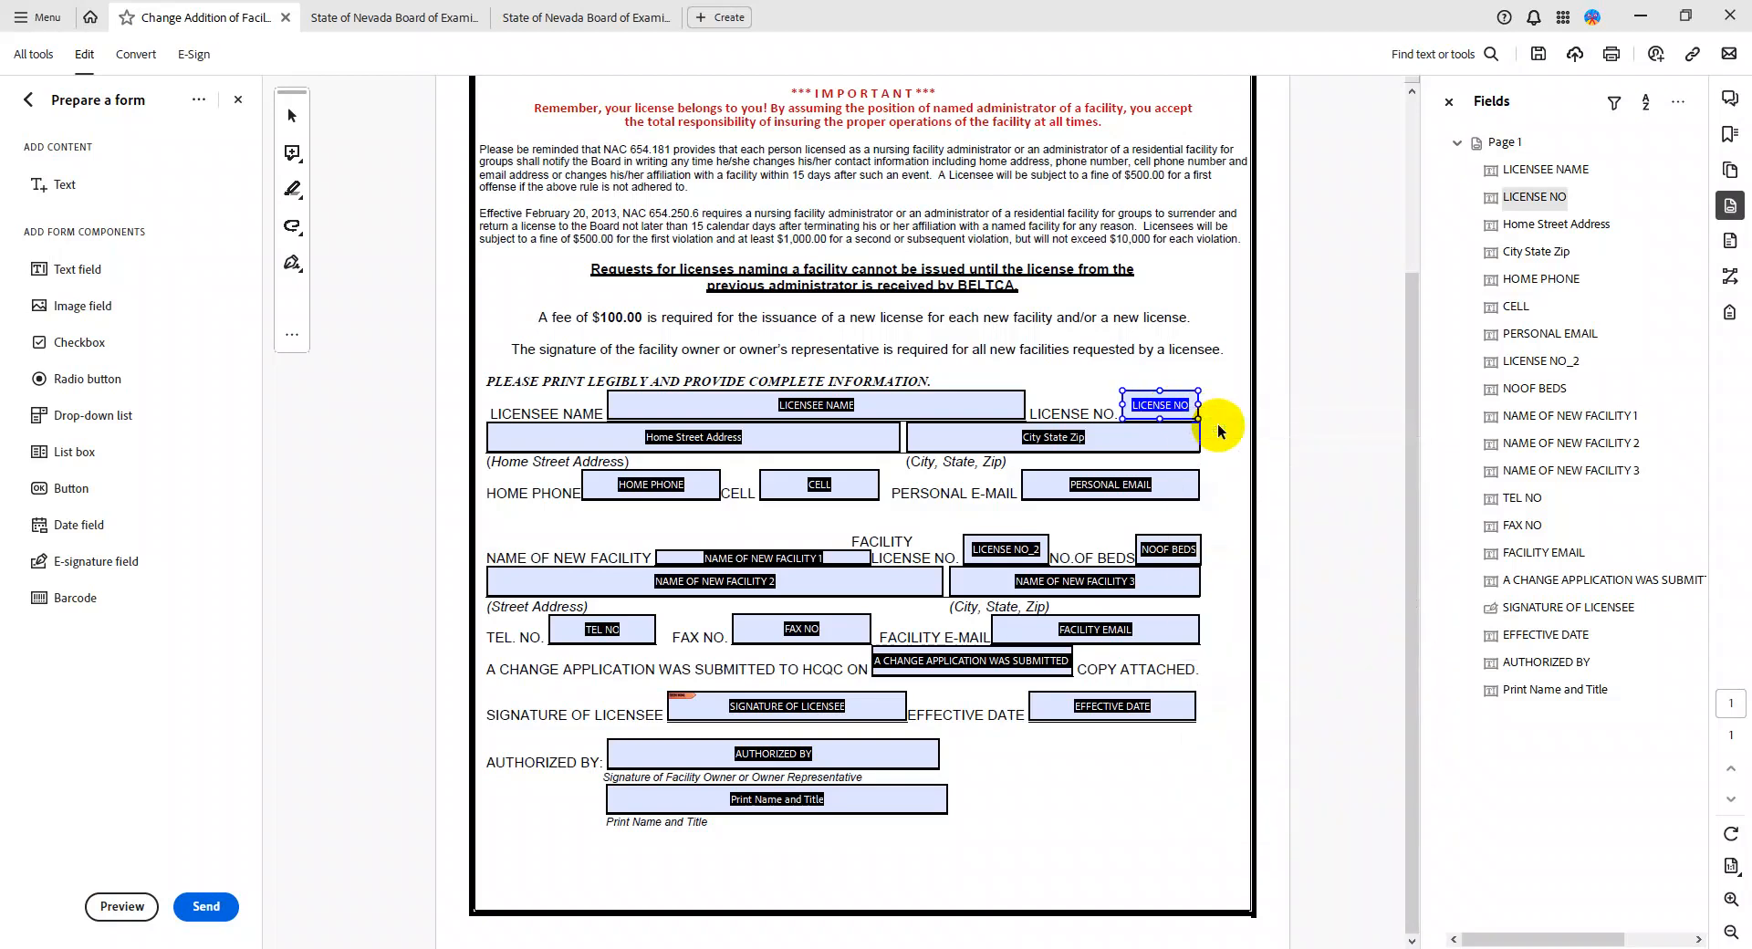
left_click_drag(821, 252, 626, 257)
left_click(630, 322)
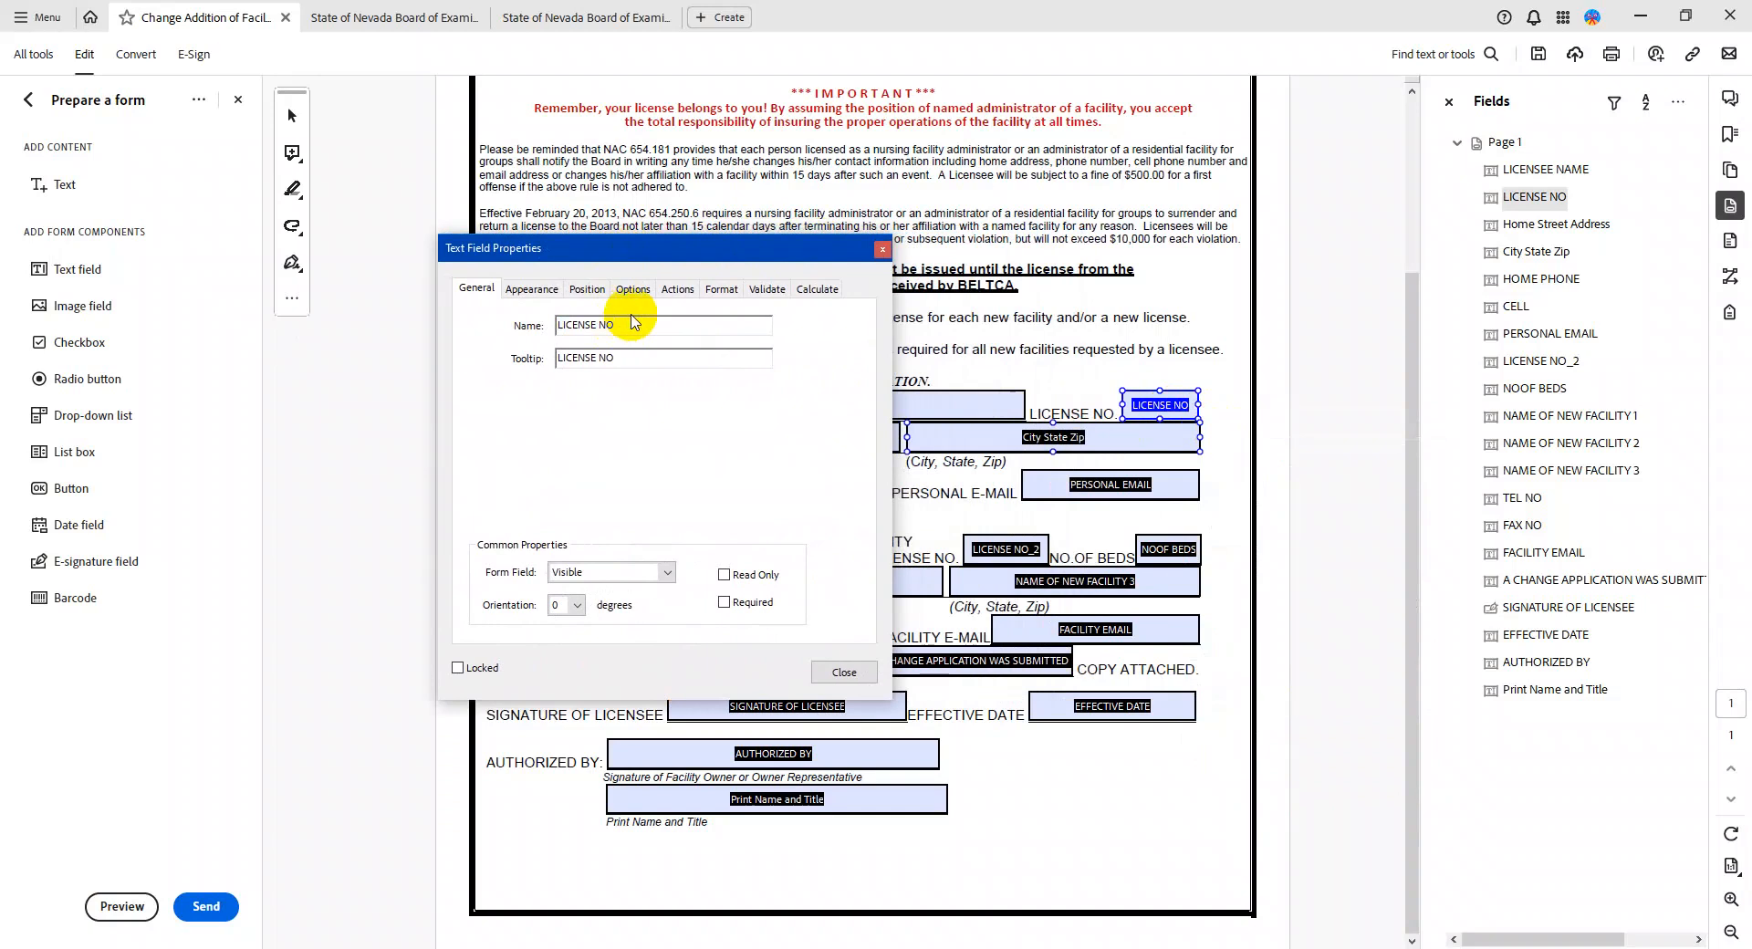
type("umber")
key("Return")
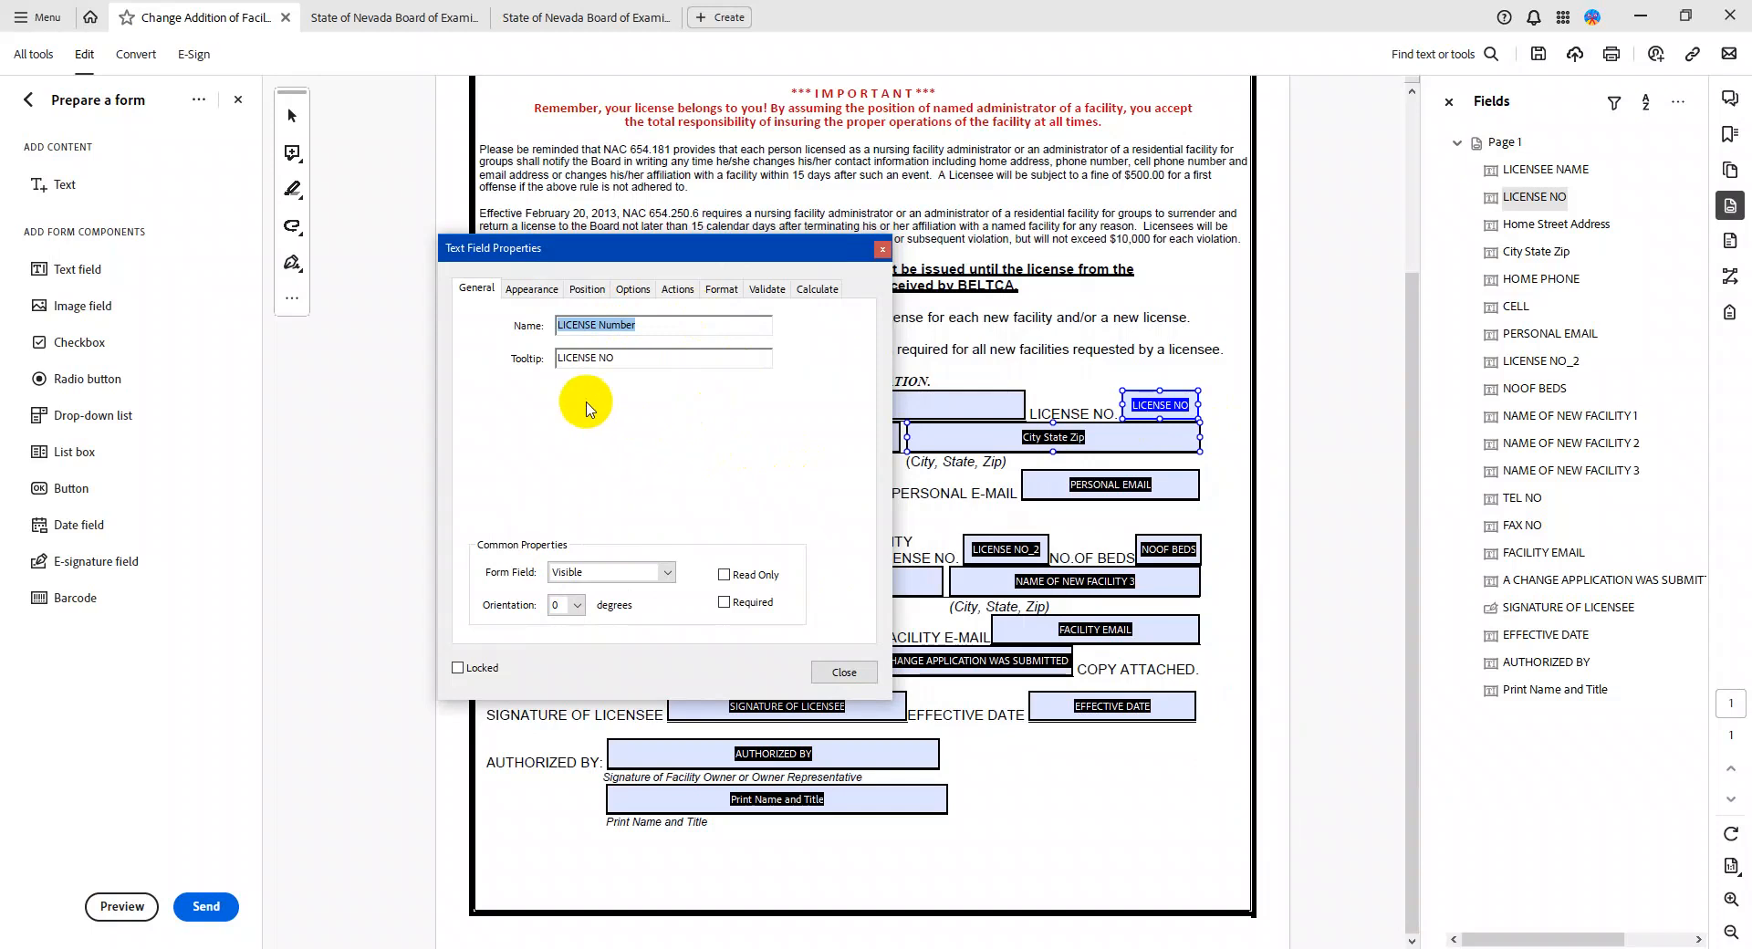
Set the license number field's tooltip to "Enter LICENSE Number" and close its properties
left_click(559, 357)
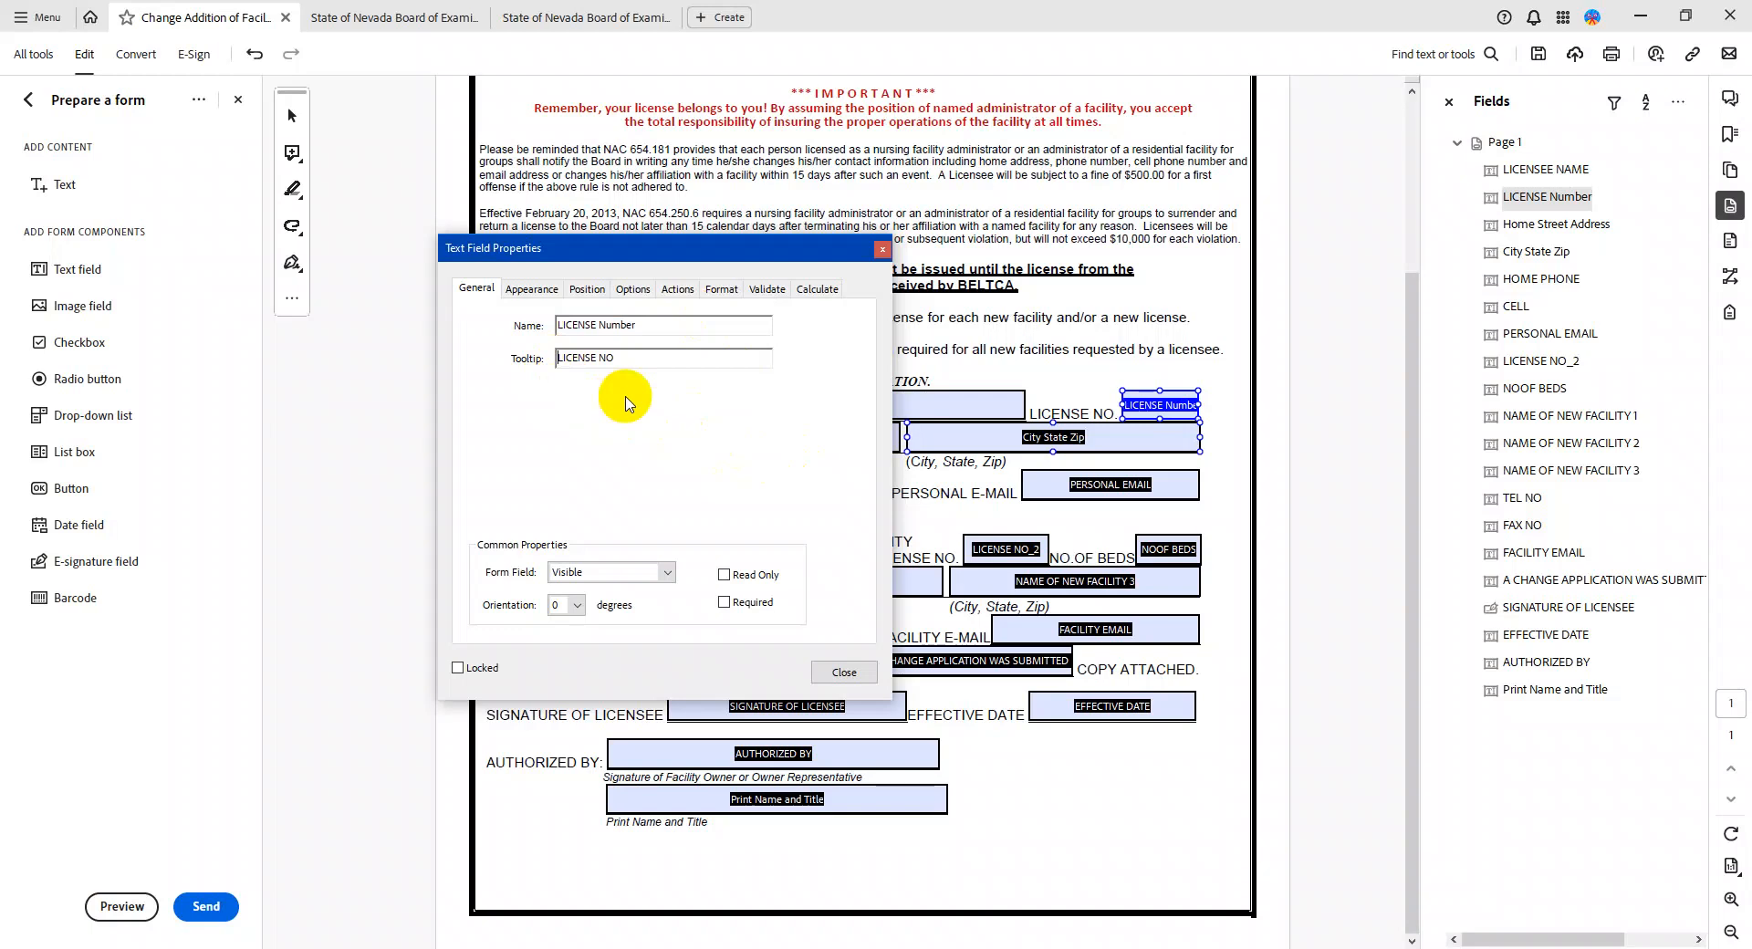
type("Enter")
left_click_drag(642, 358, 585, 358)
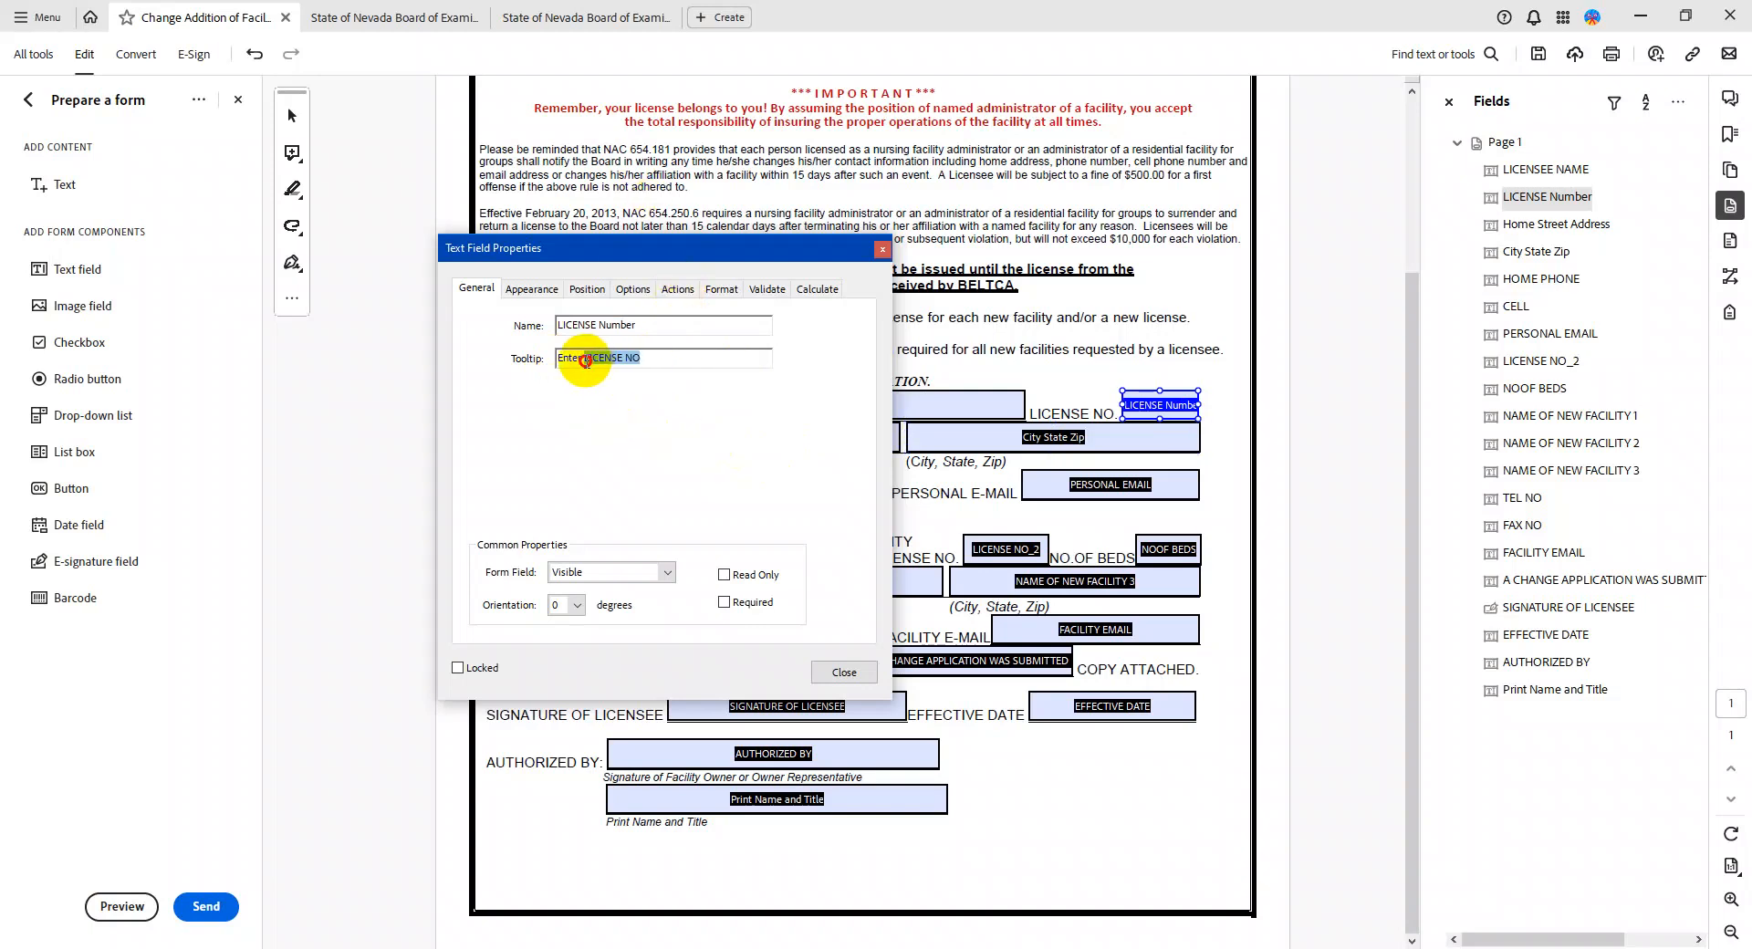
type("LICENSE Number")
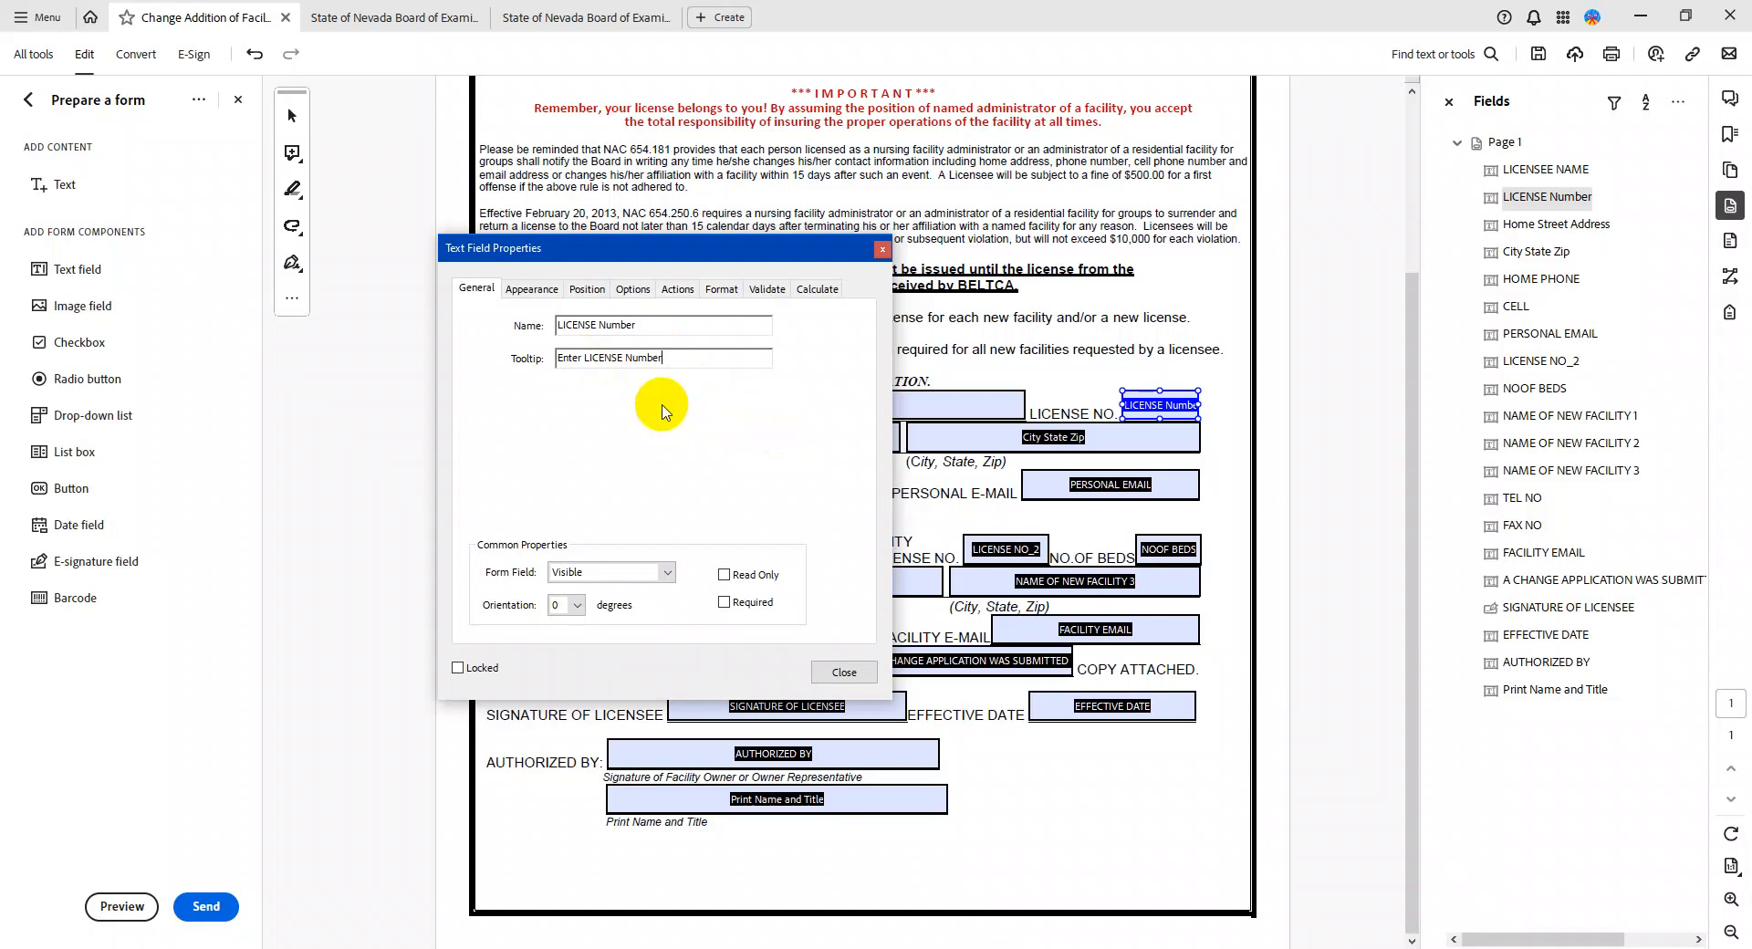
left_click(844, 672)
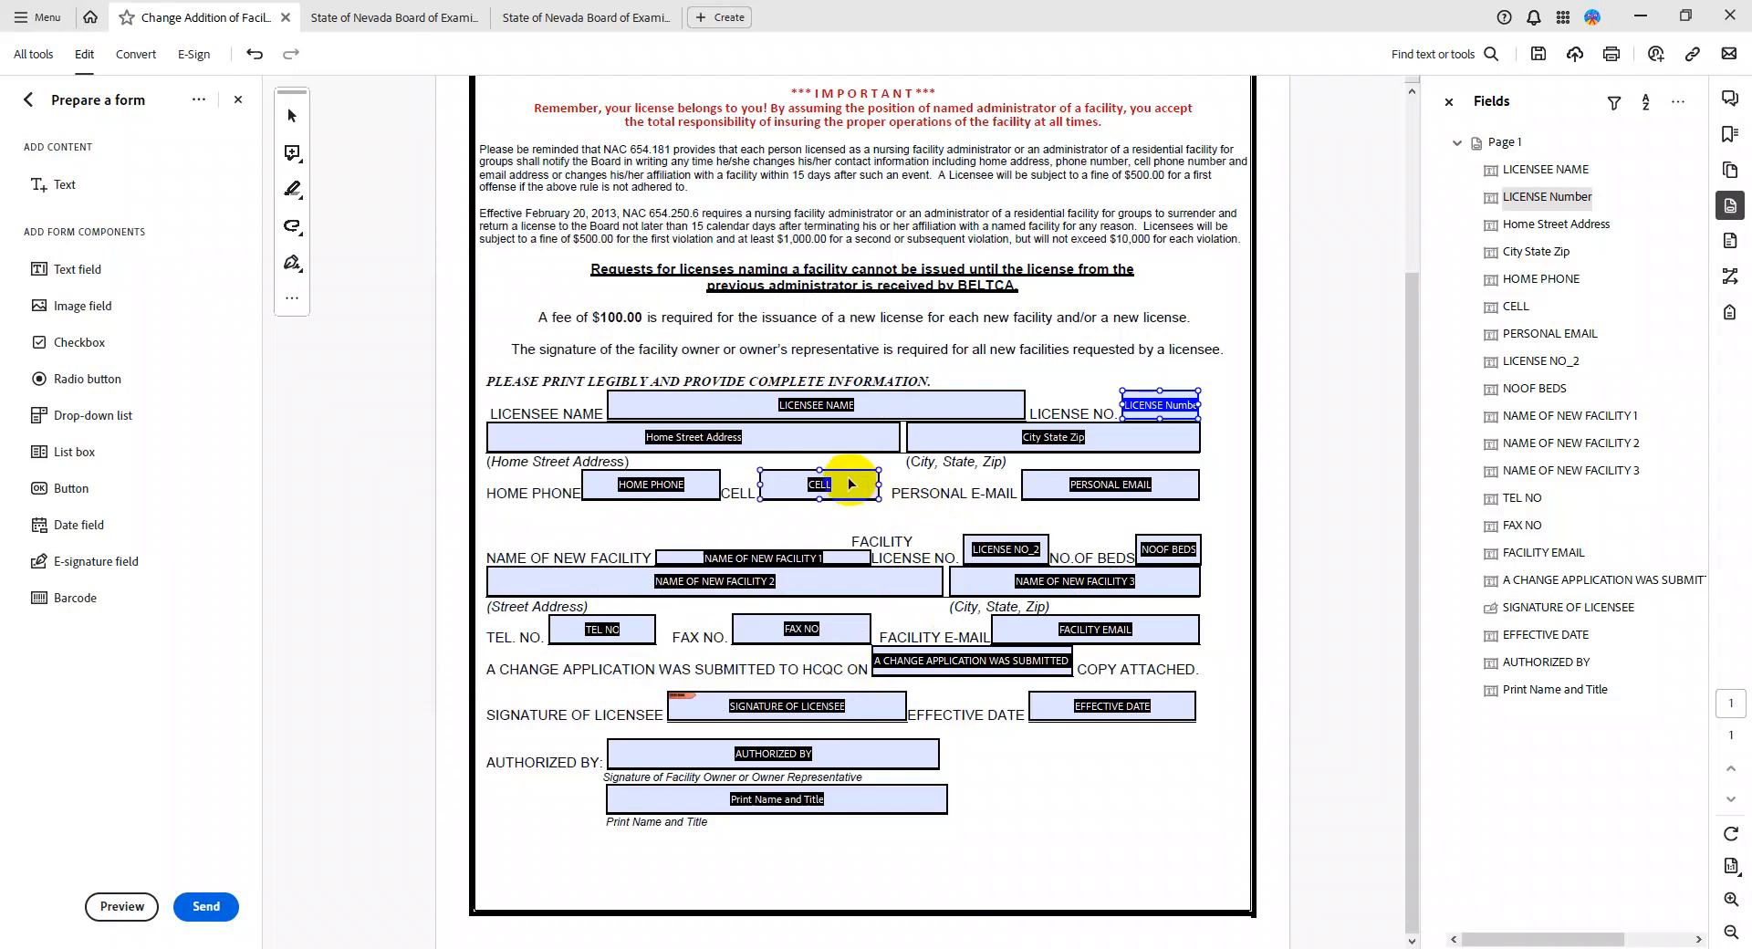
Delete the SIGNATURE OF LICENSEE field from the form
left_click(1044, 479)
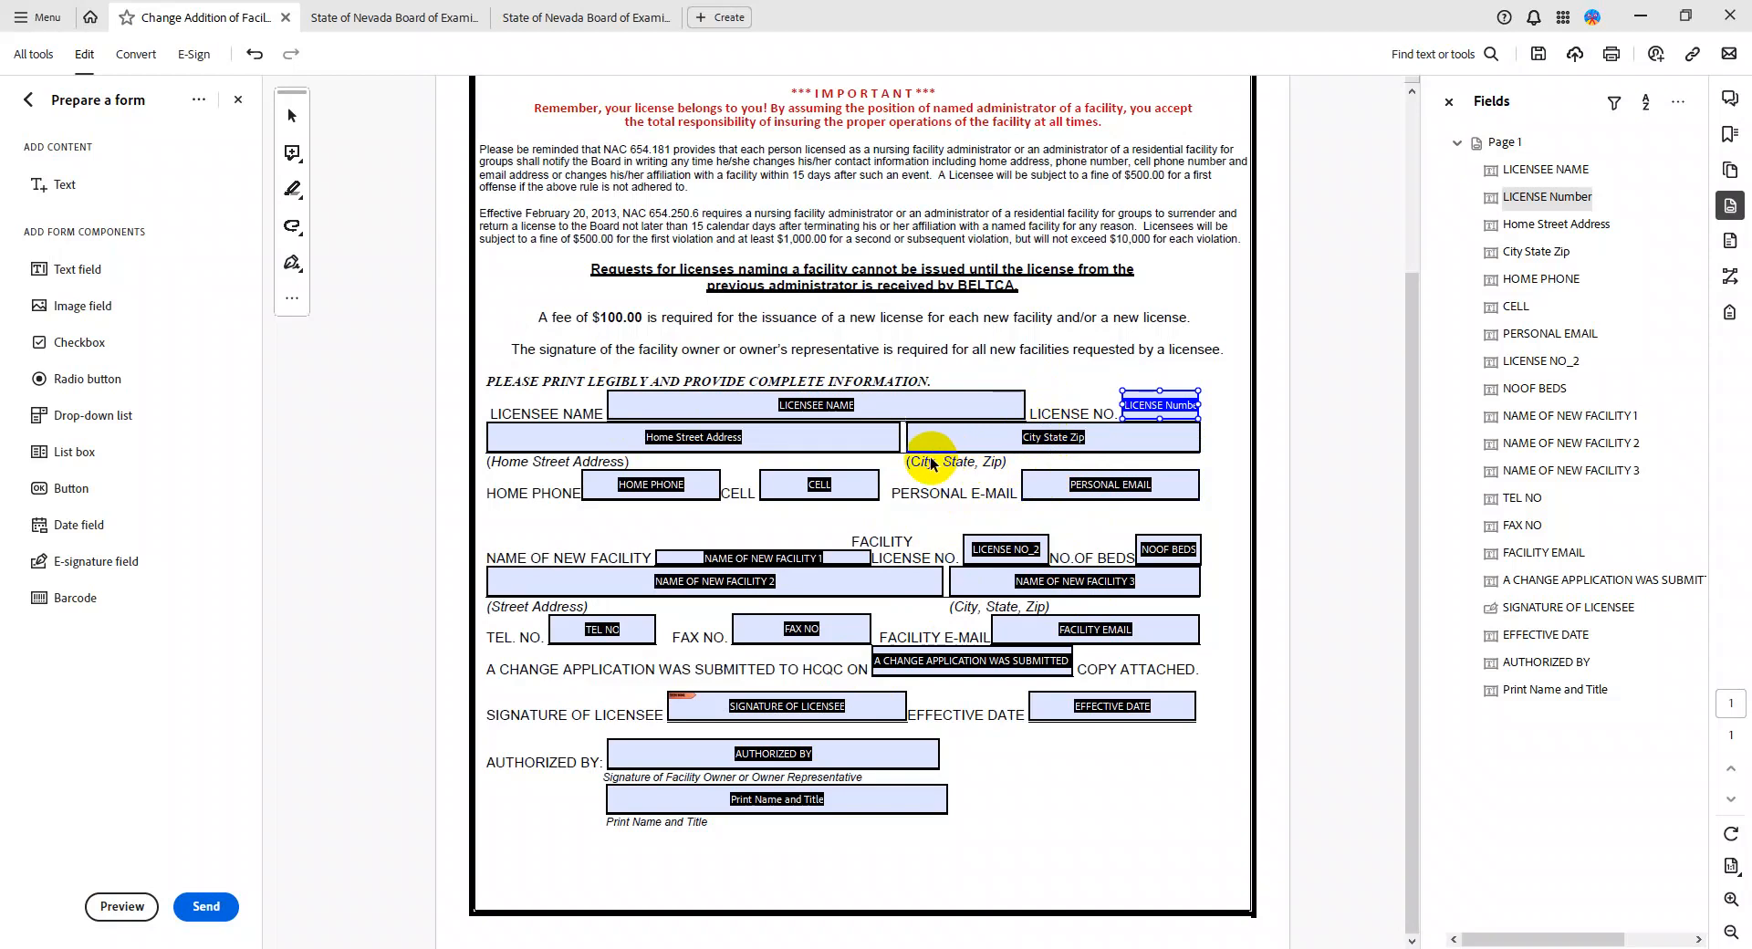
left_click(828, 487, "ctrl")
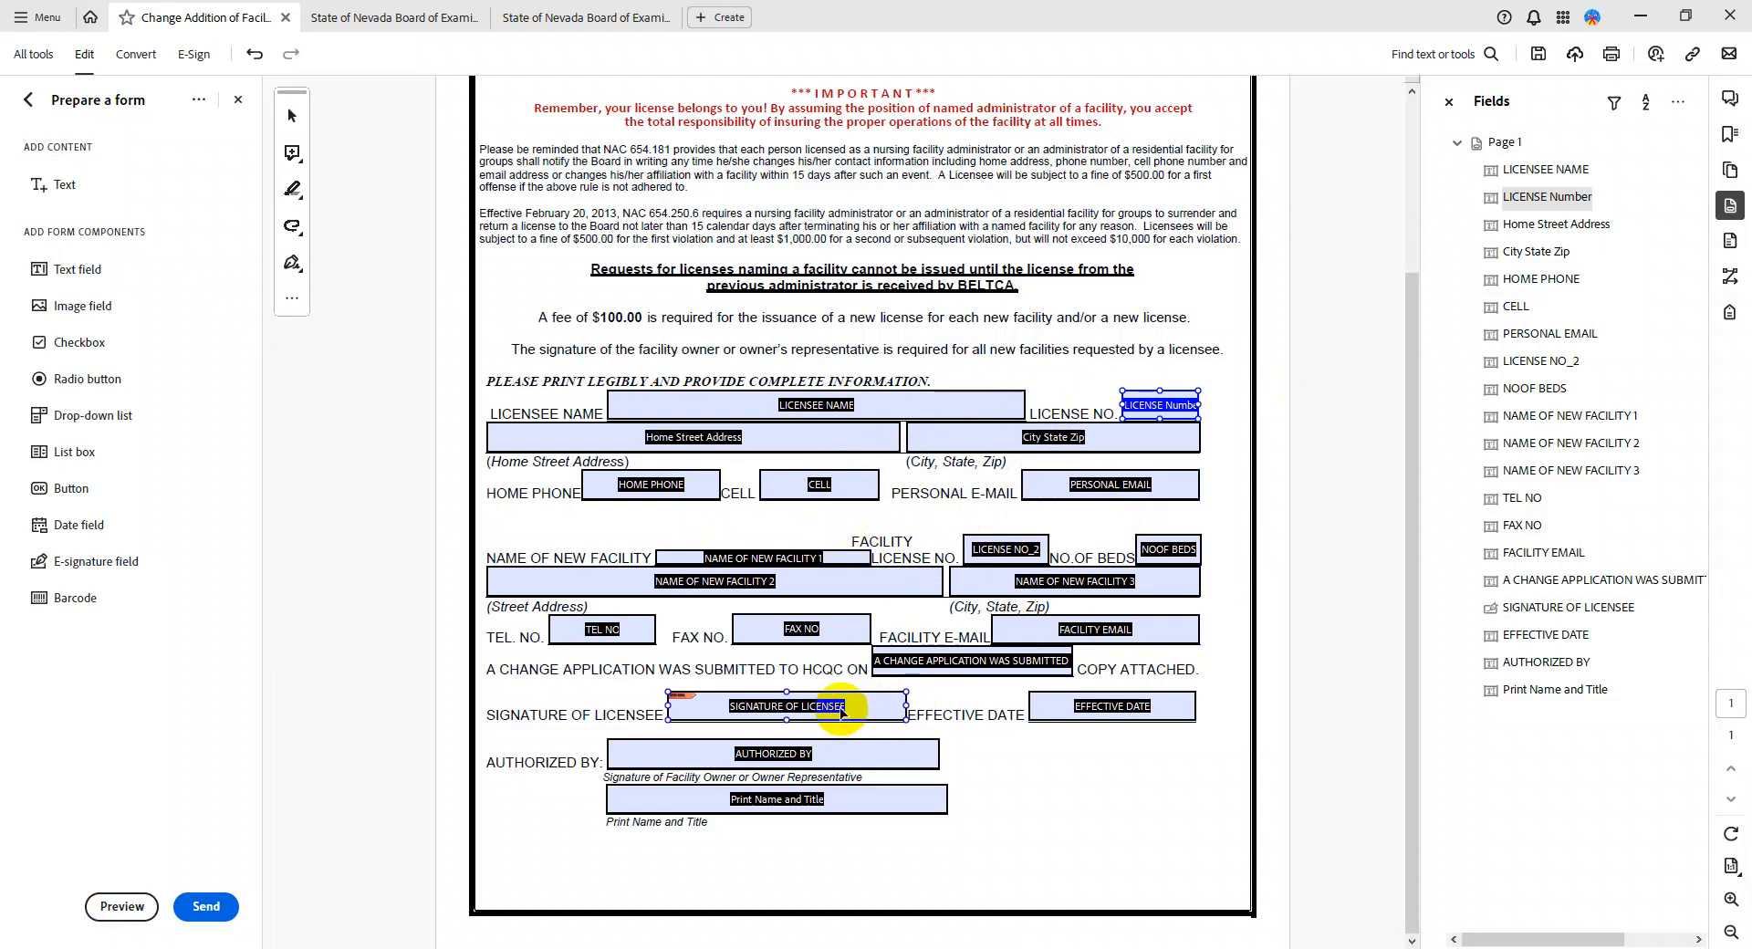
right_click(844, 700)
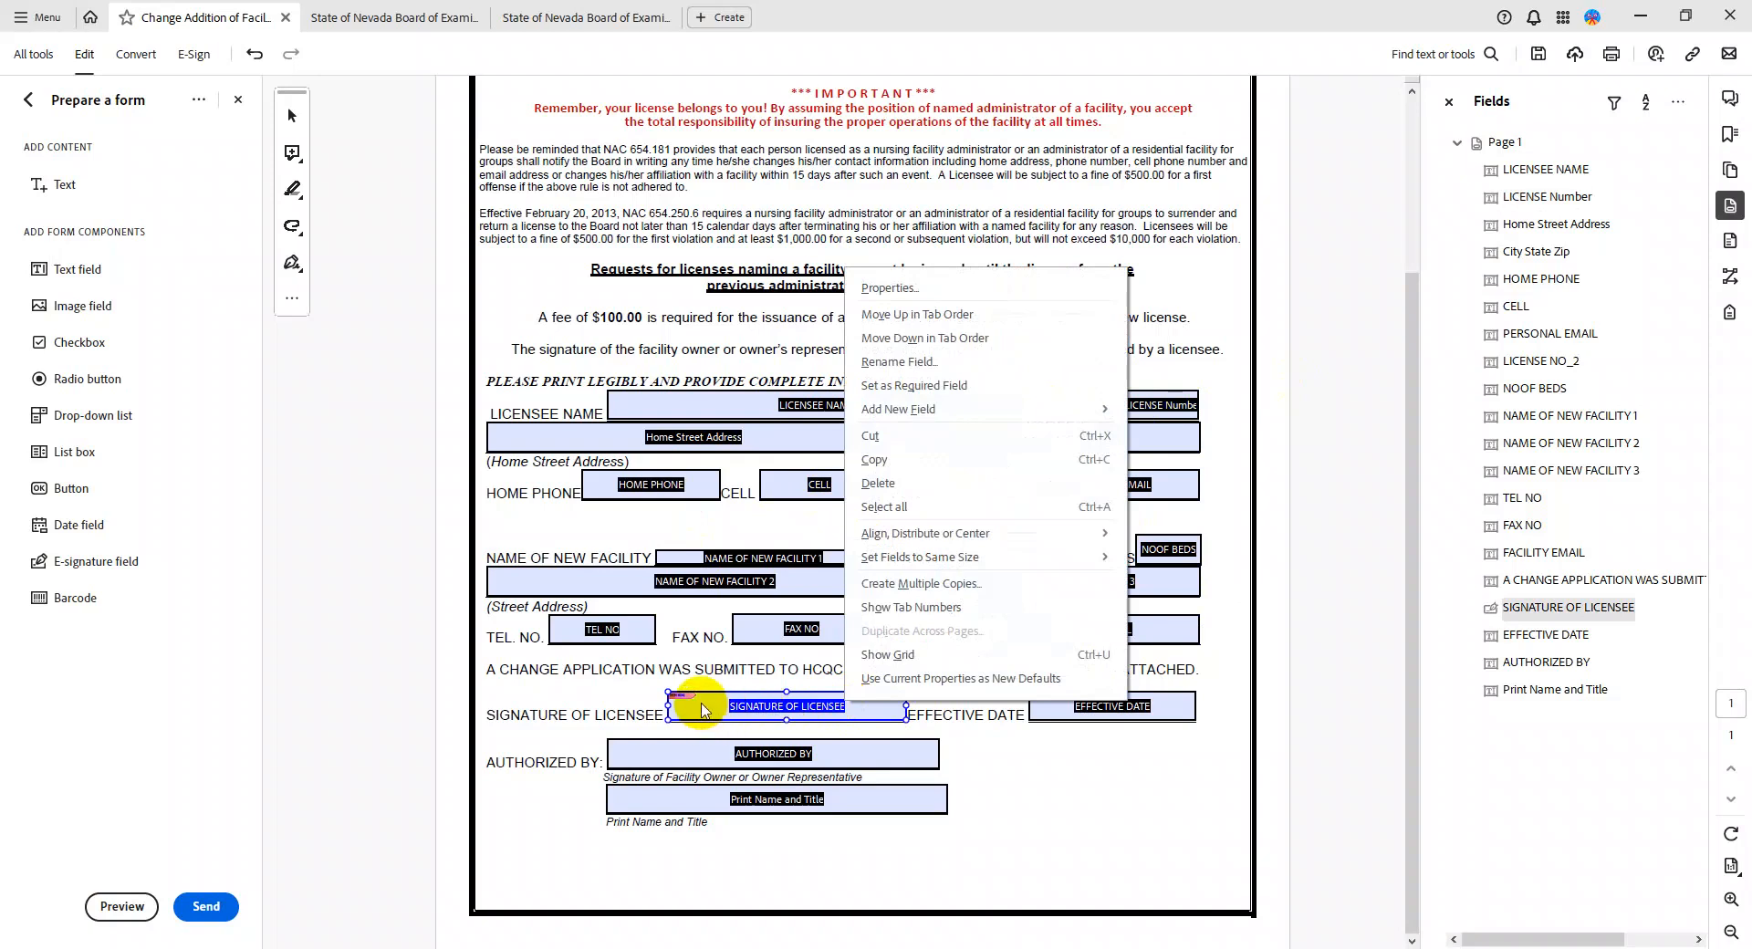
left_click(701, 705)
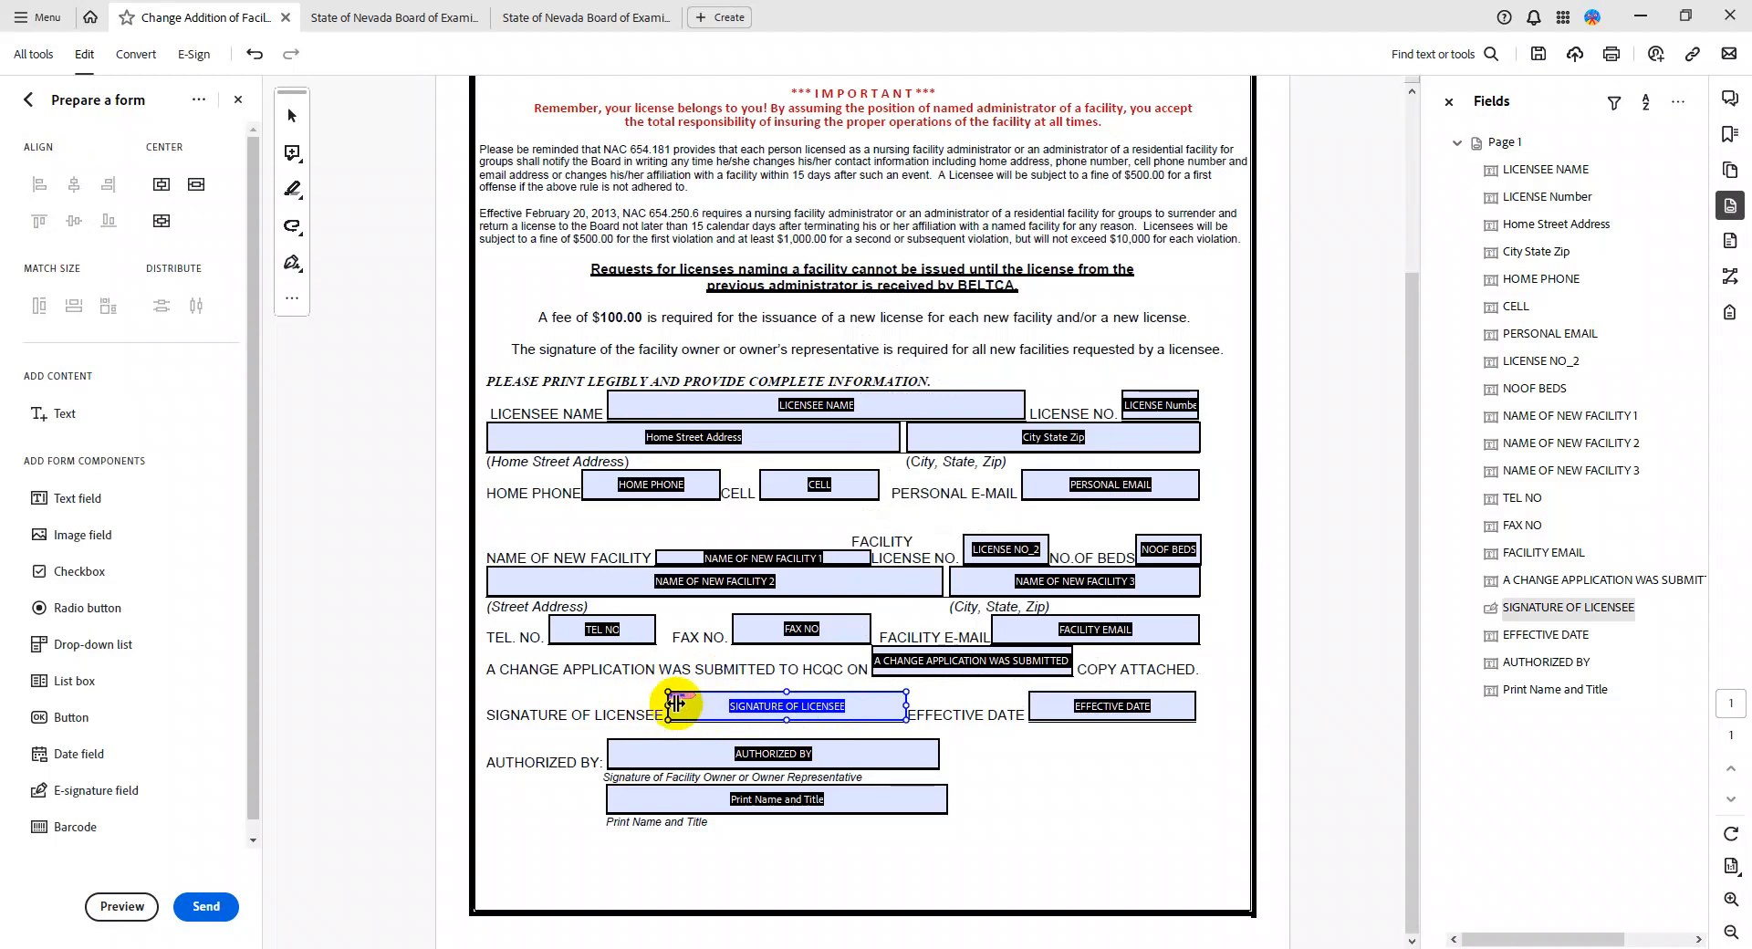
right_click(753, 716)
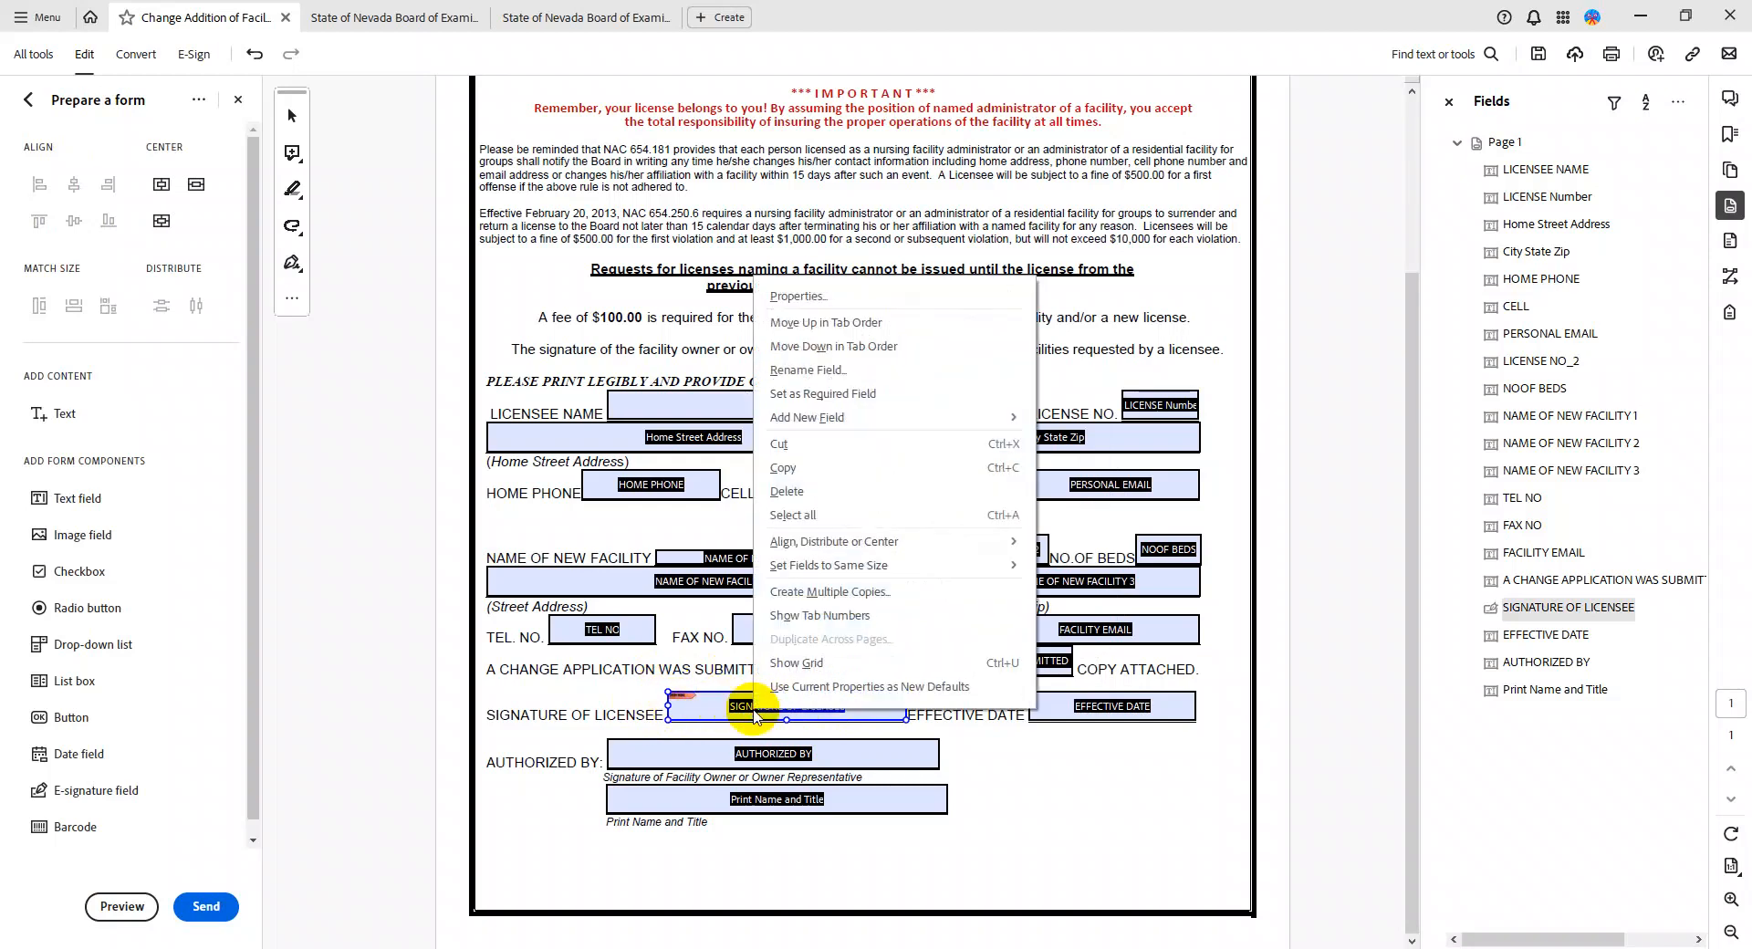
left_click(802, 501)
left_click(815, 553)
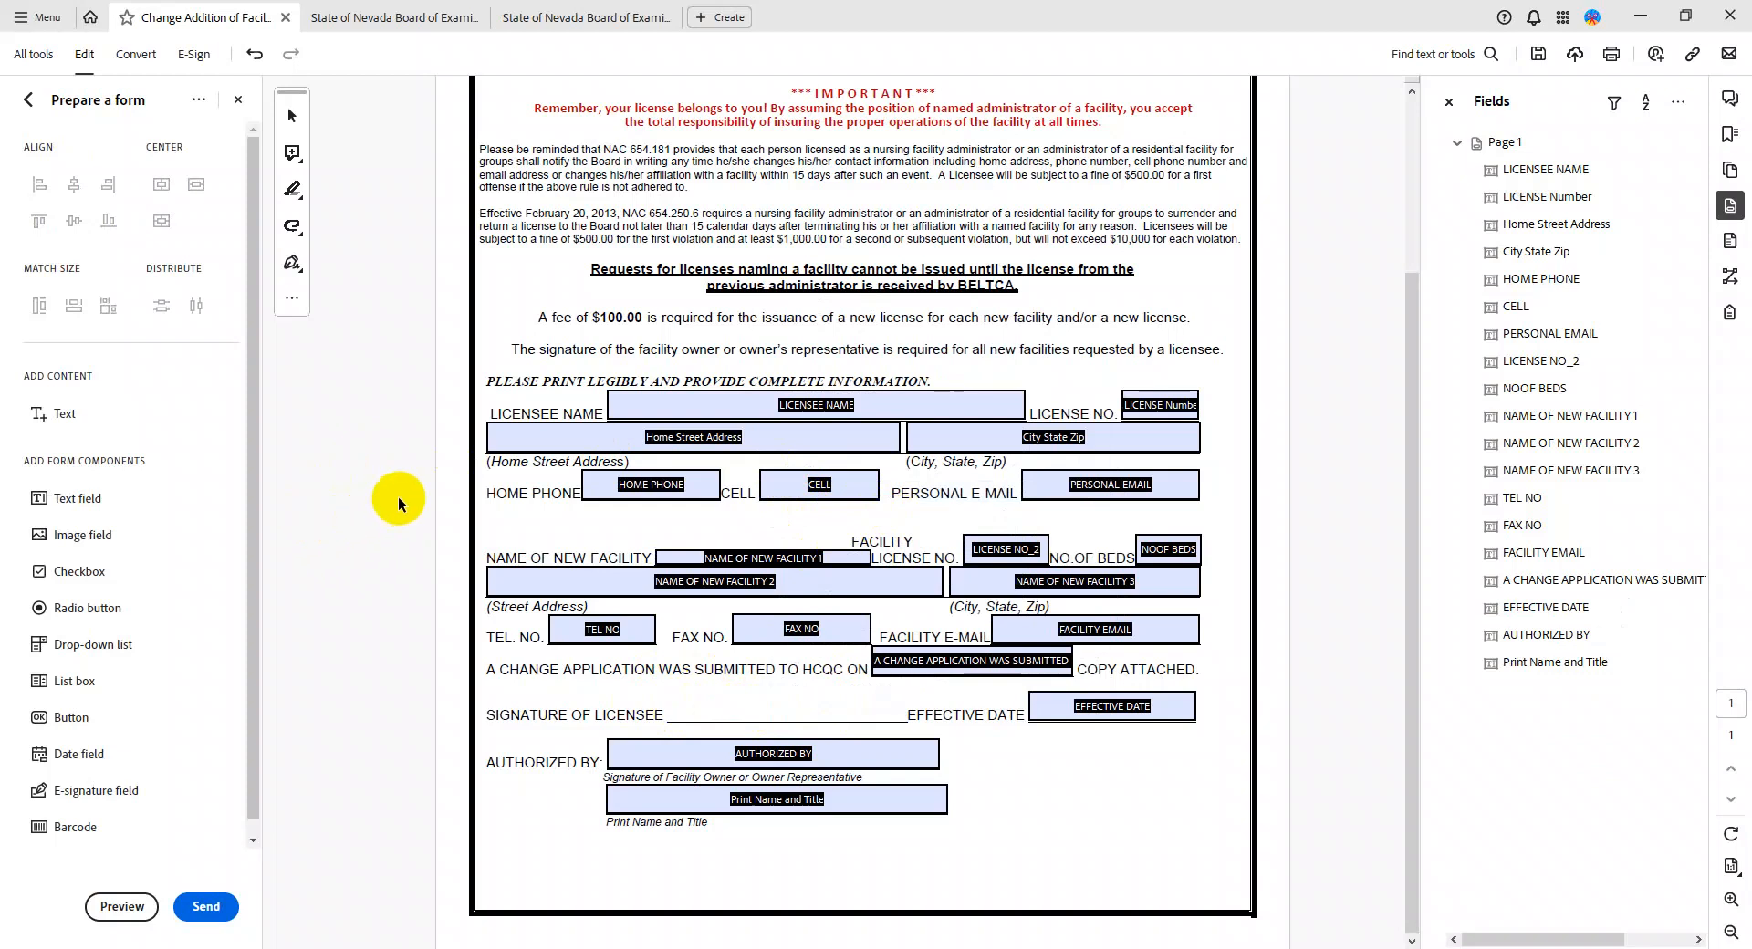
Place a button field in the blank area beside the Print Name and Title field
left_click(62, 727)
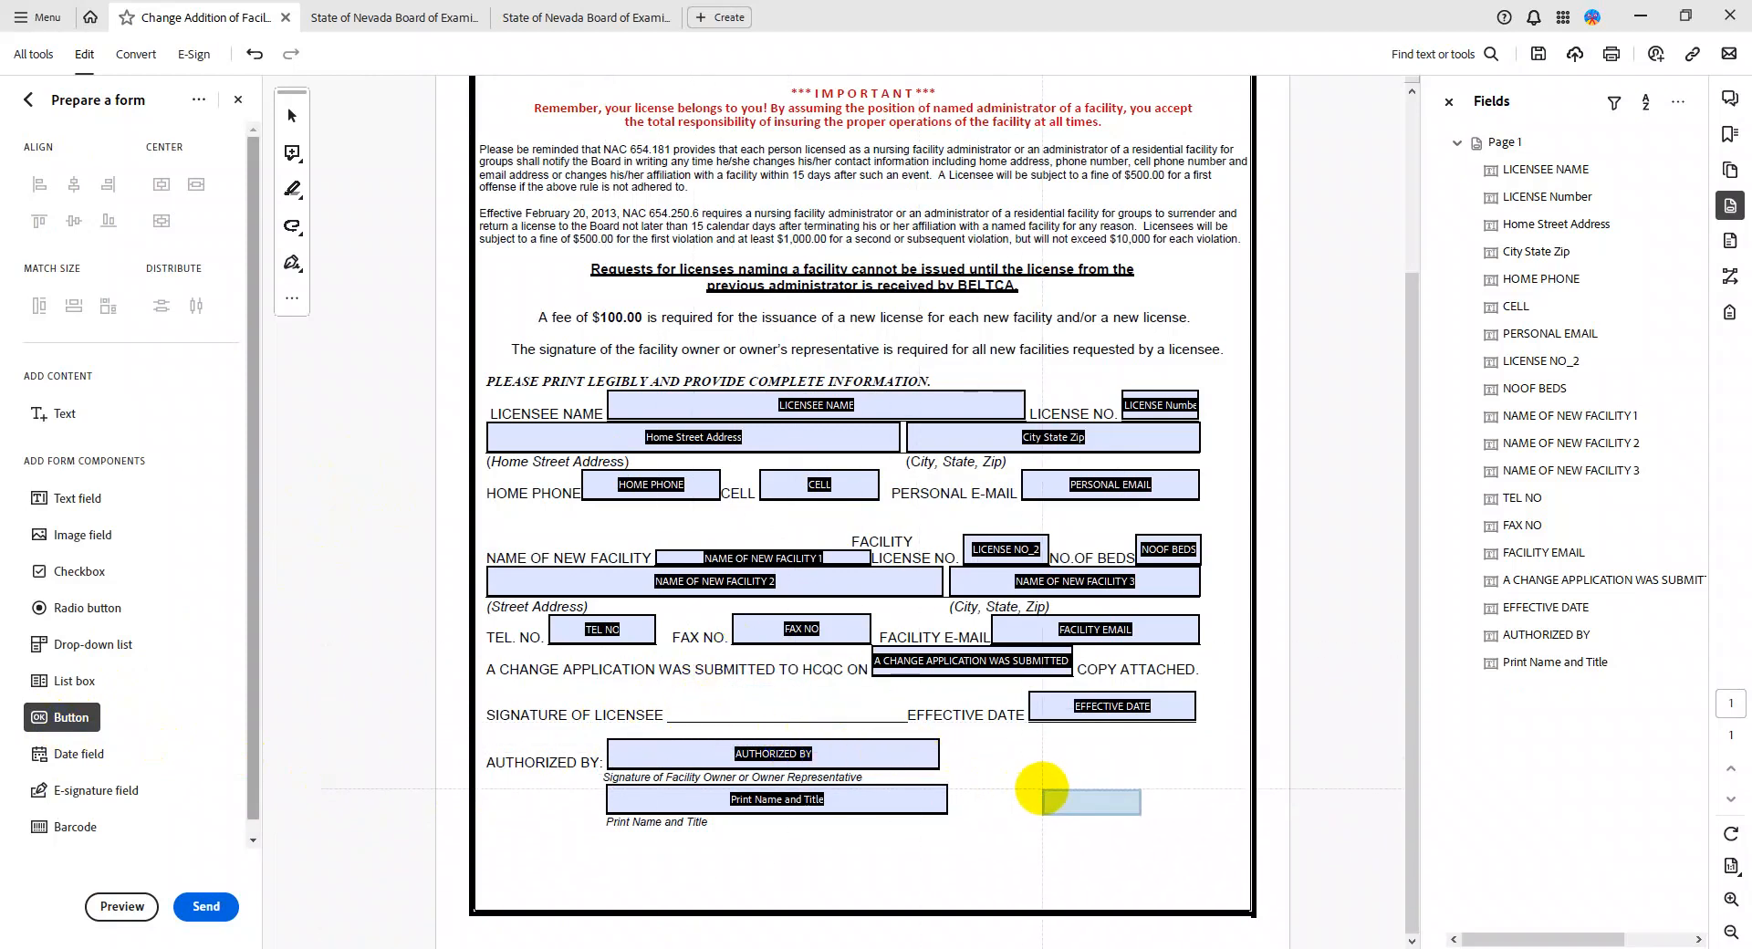
left_click(1050, 788)
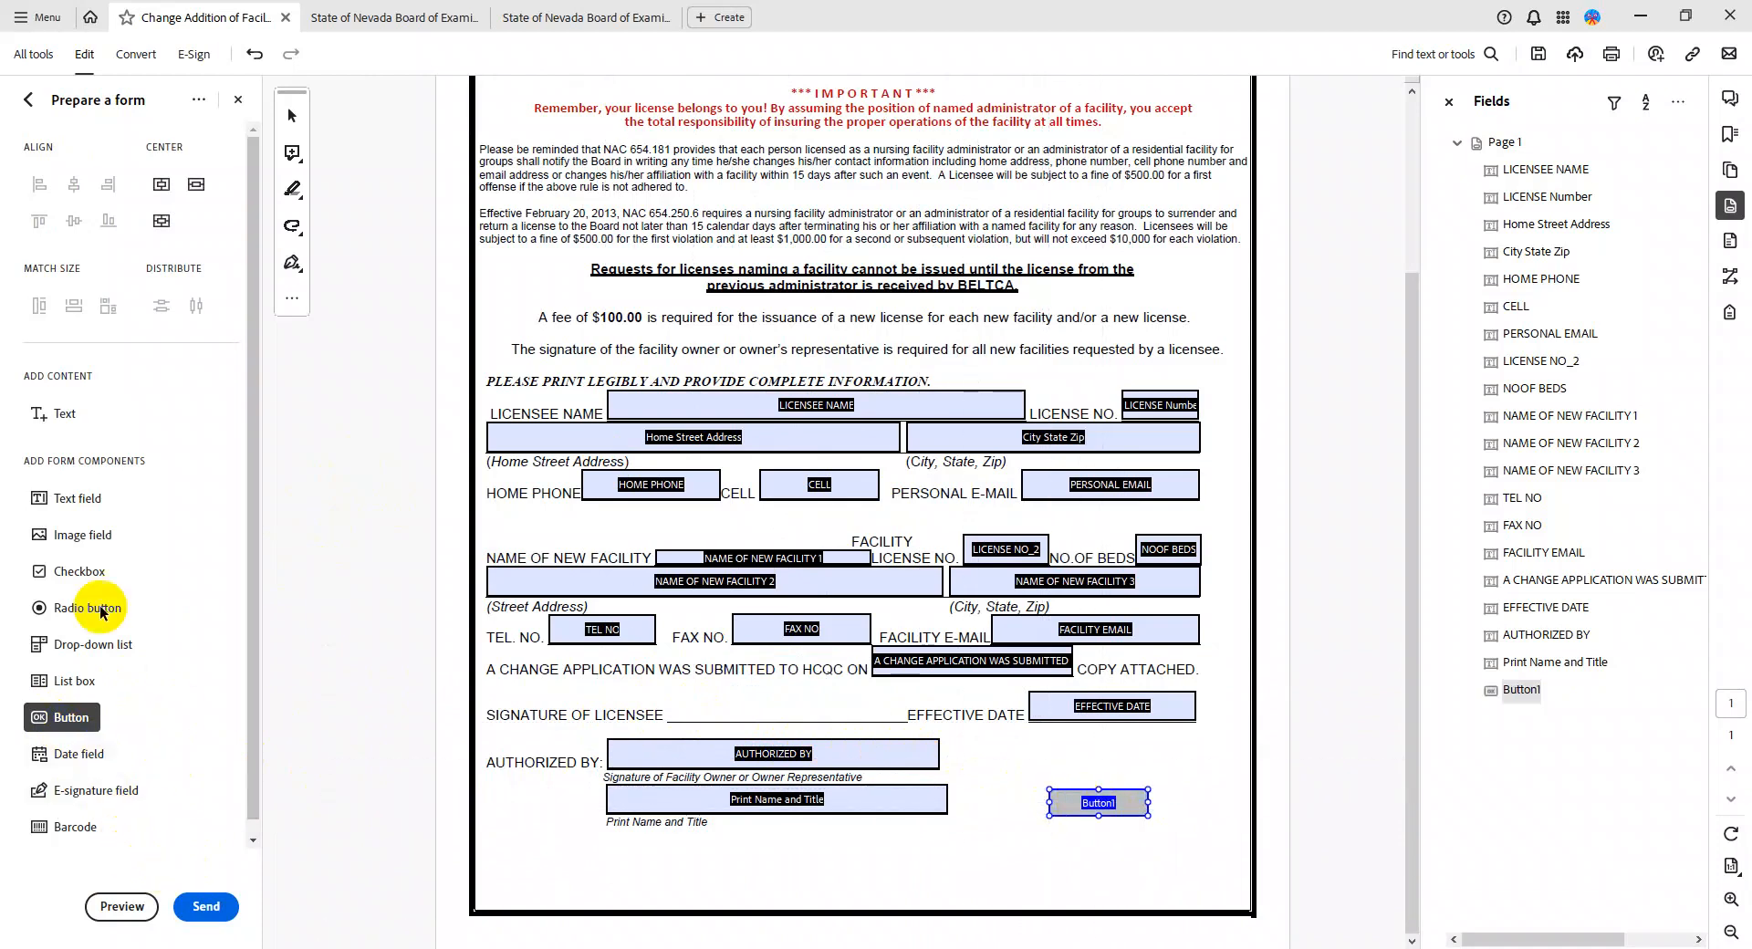
key("ctrl+k")
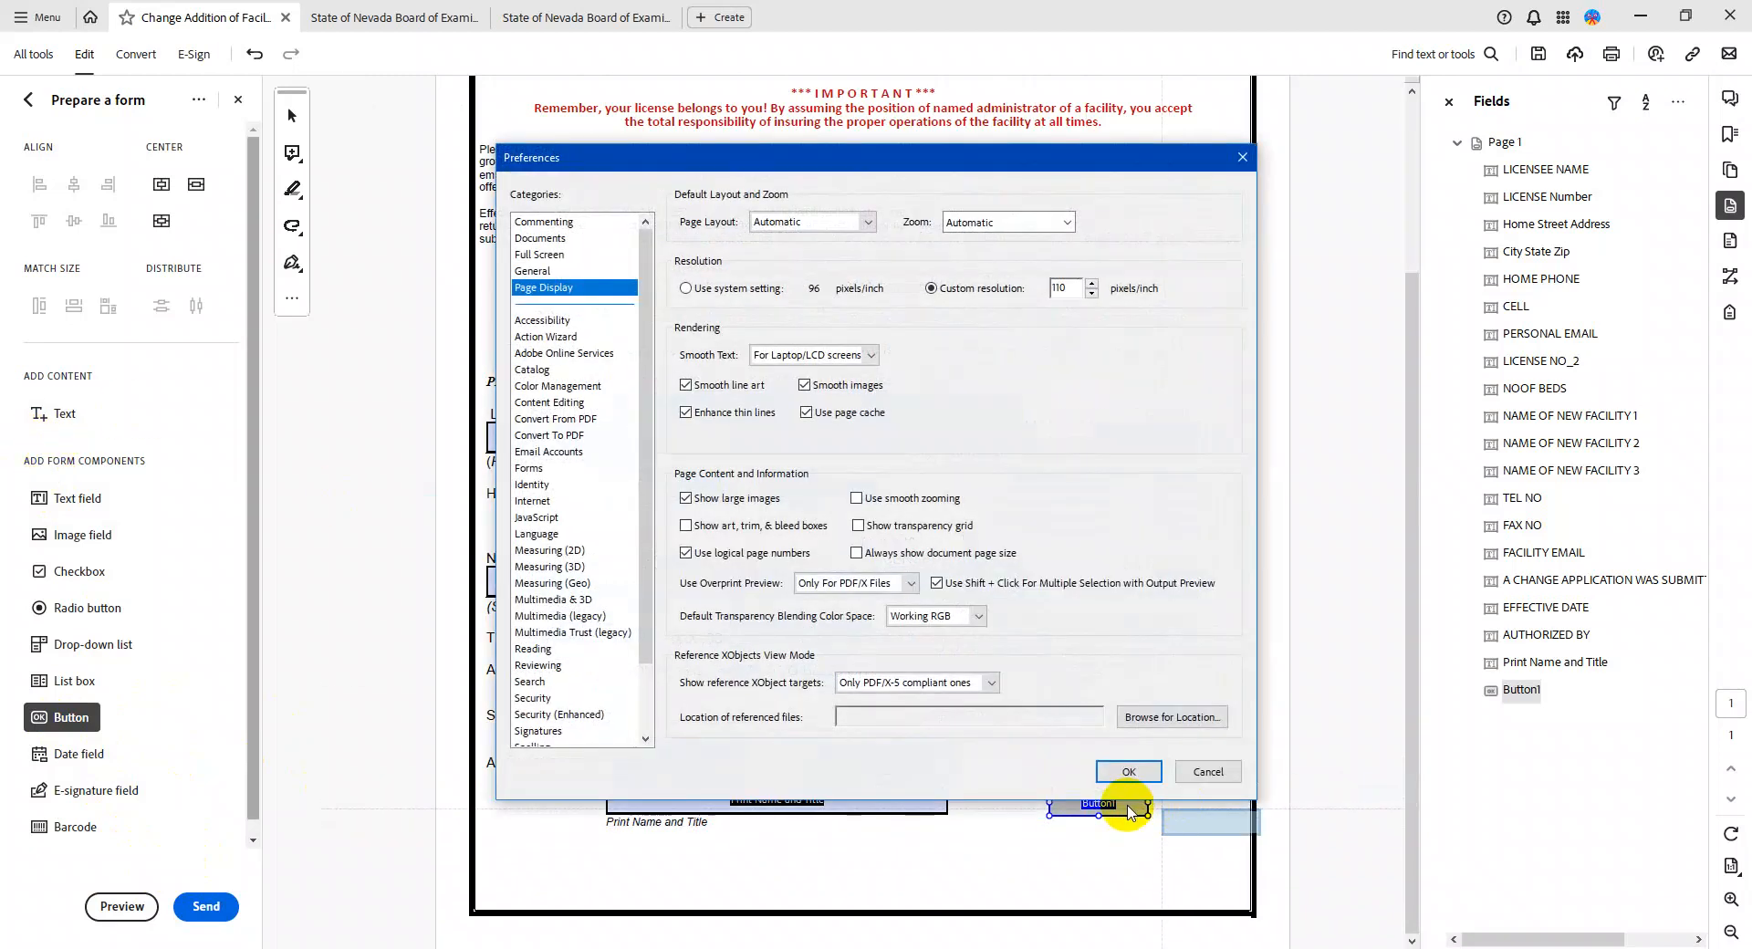
left_click(1204, 775)
right_click(1522, 694)
left_click(1451, 750)
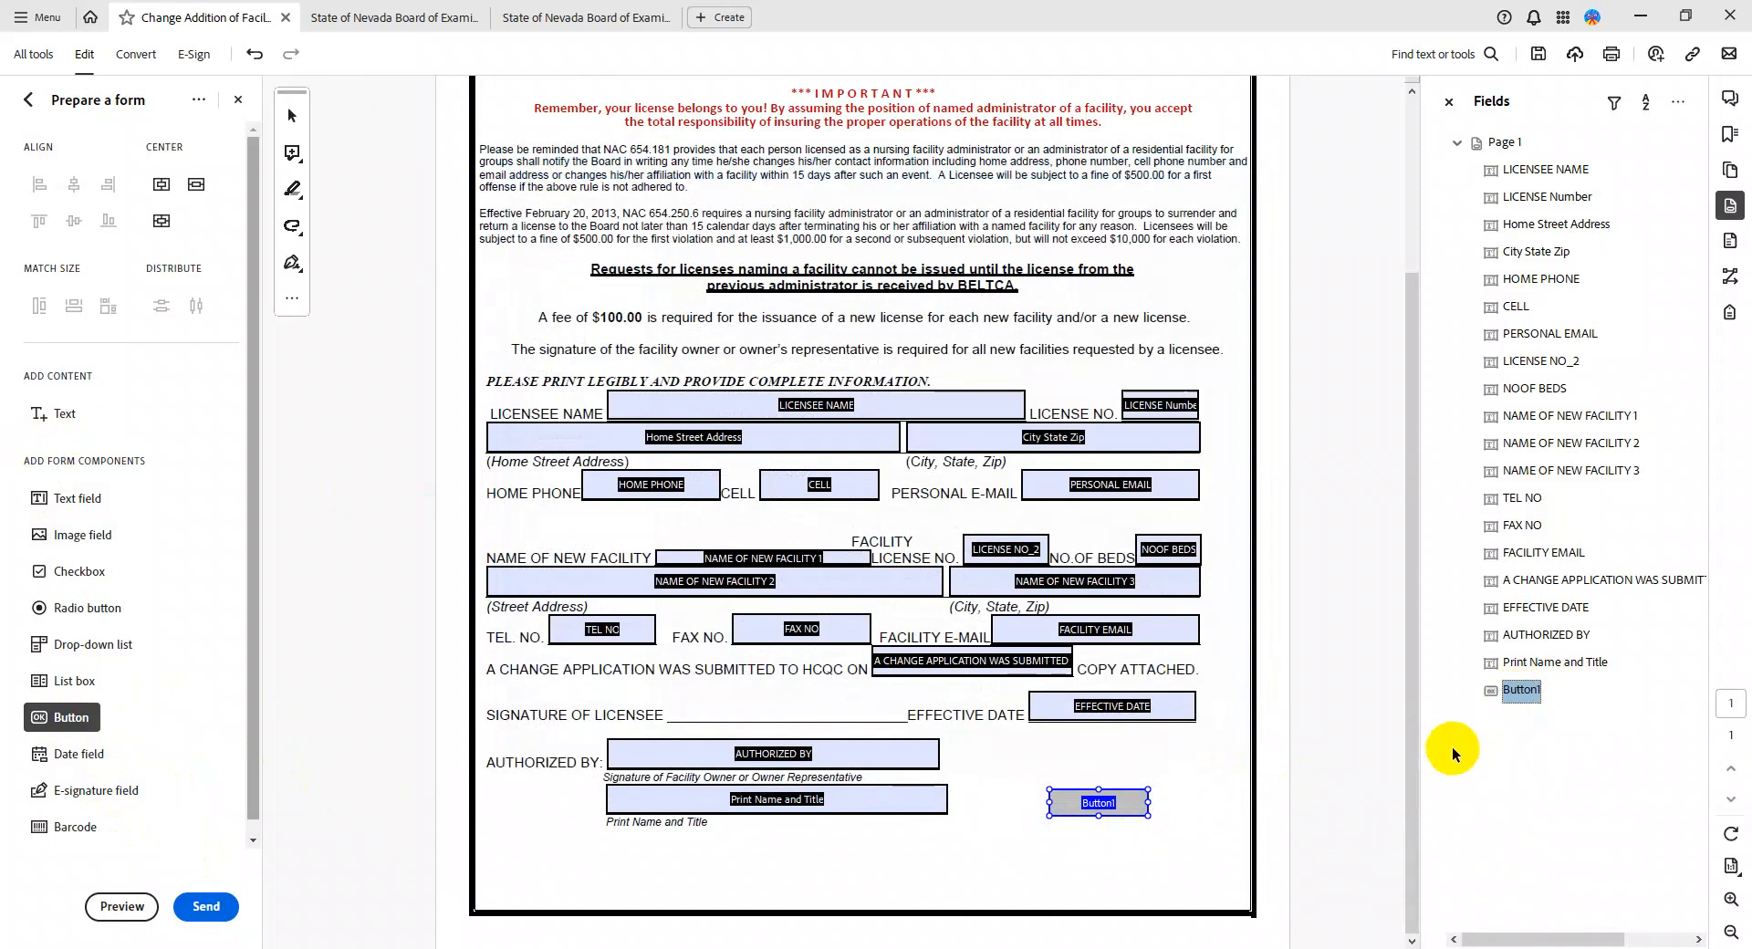
Name the new button "Submit Form" in its properties
right_click(1528, 701)
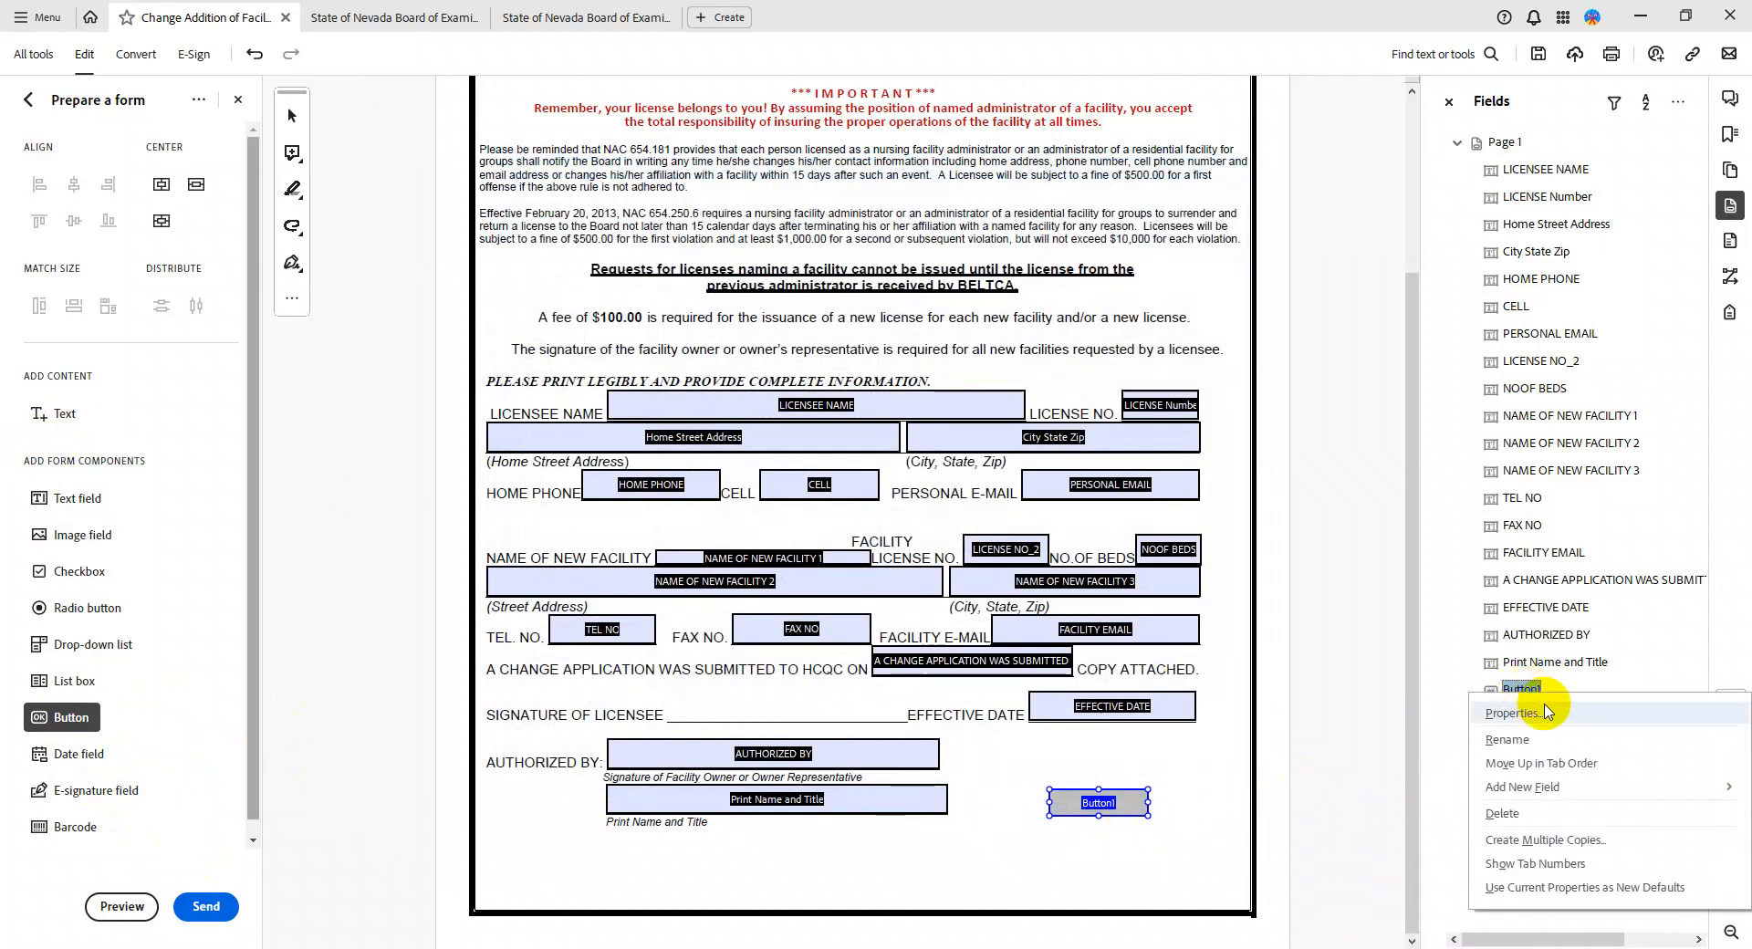
left_click(1511, 712)
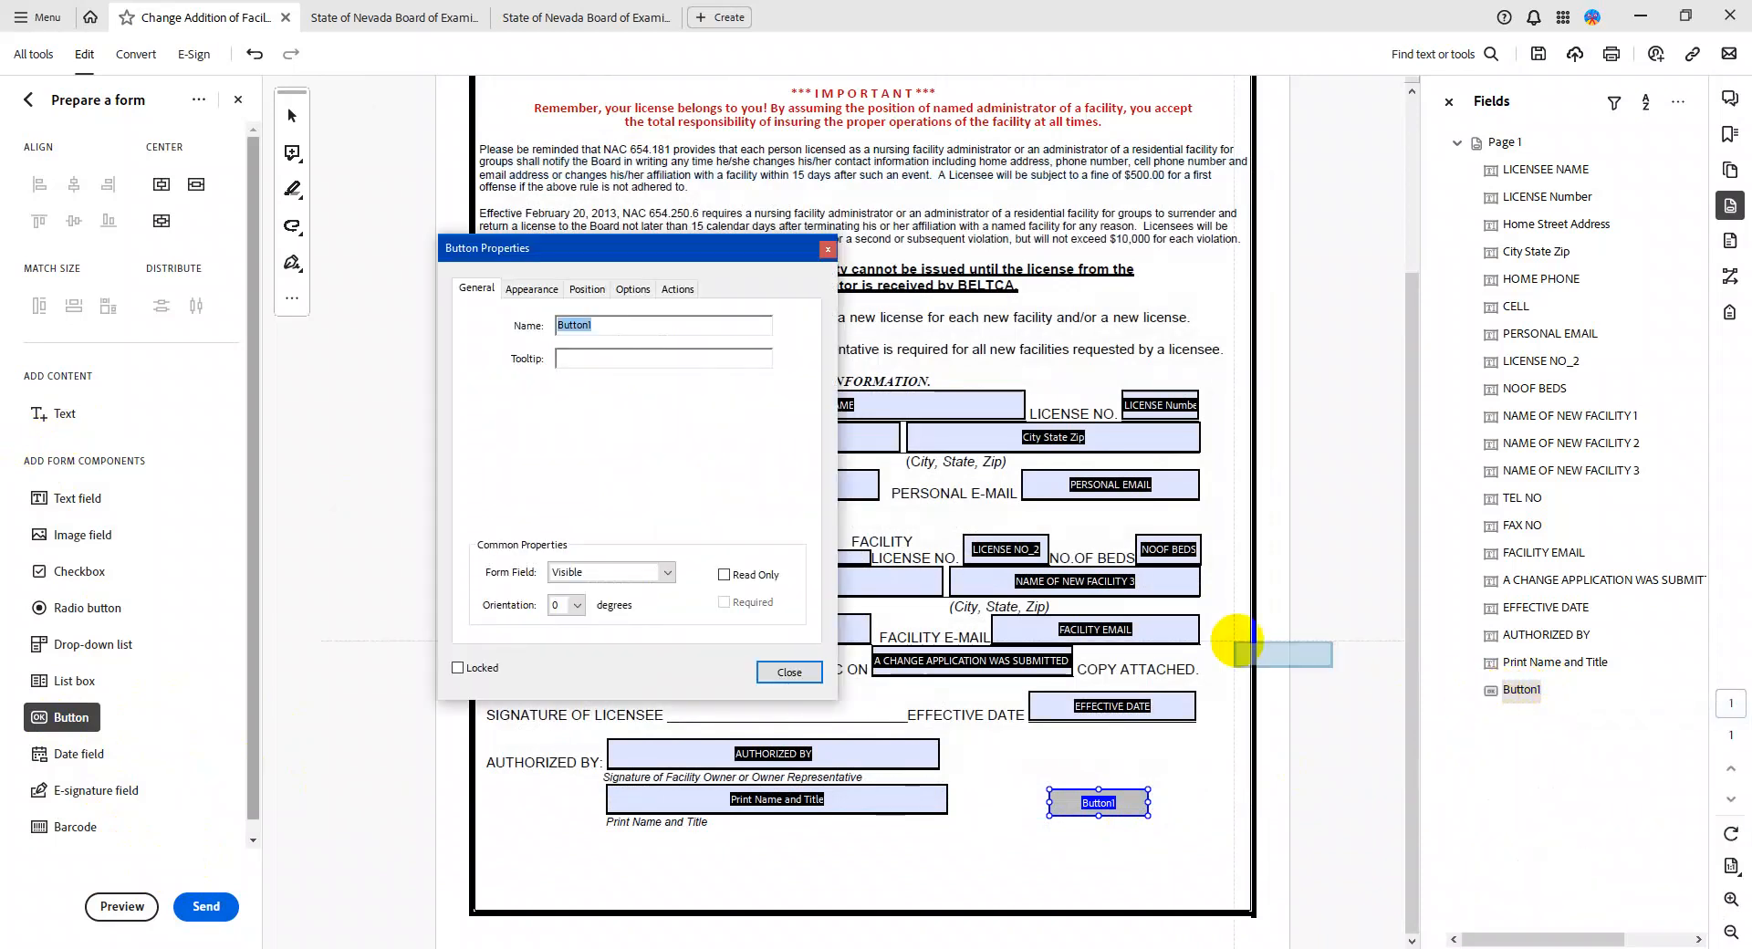
key("BackSpace")
type("Sumbit")
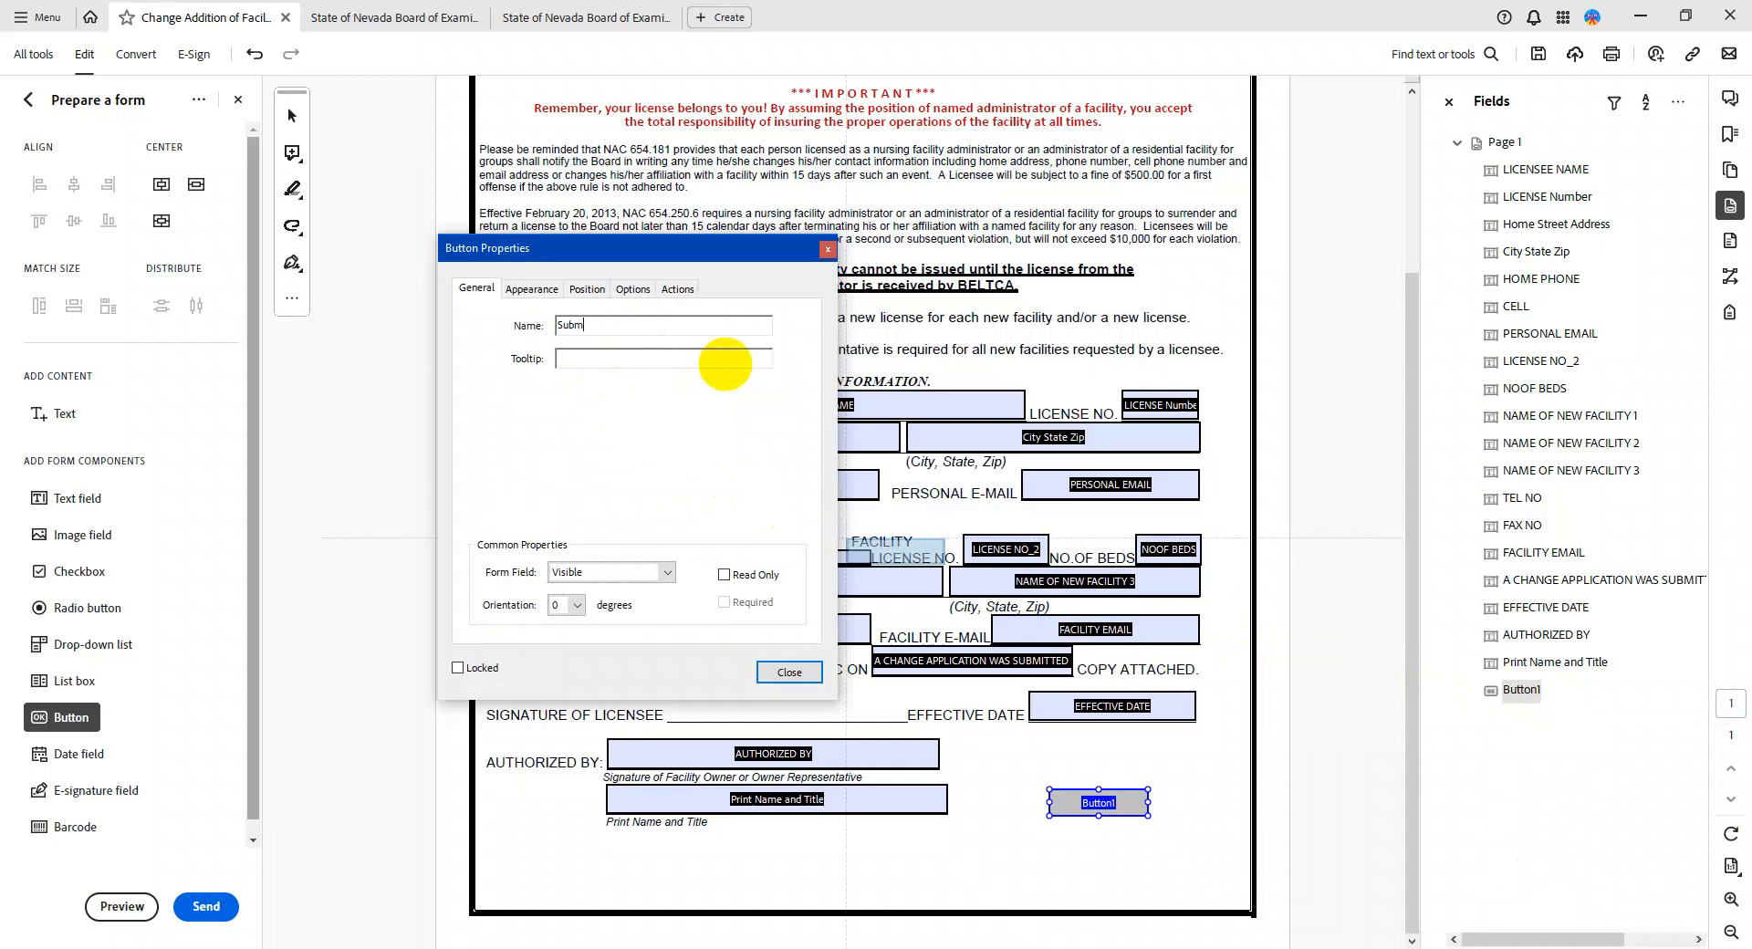
type("Form")
key("Tab")
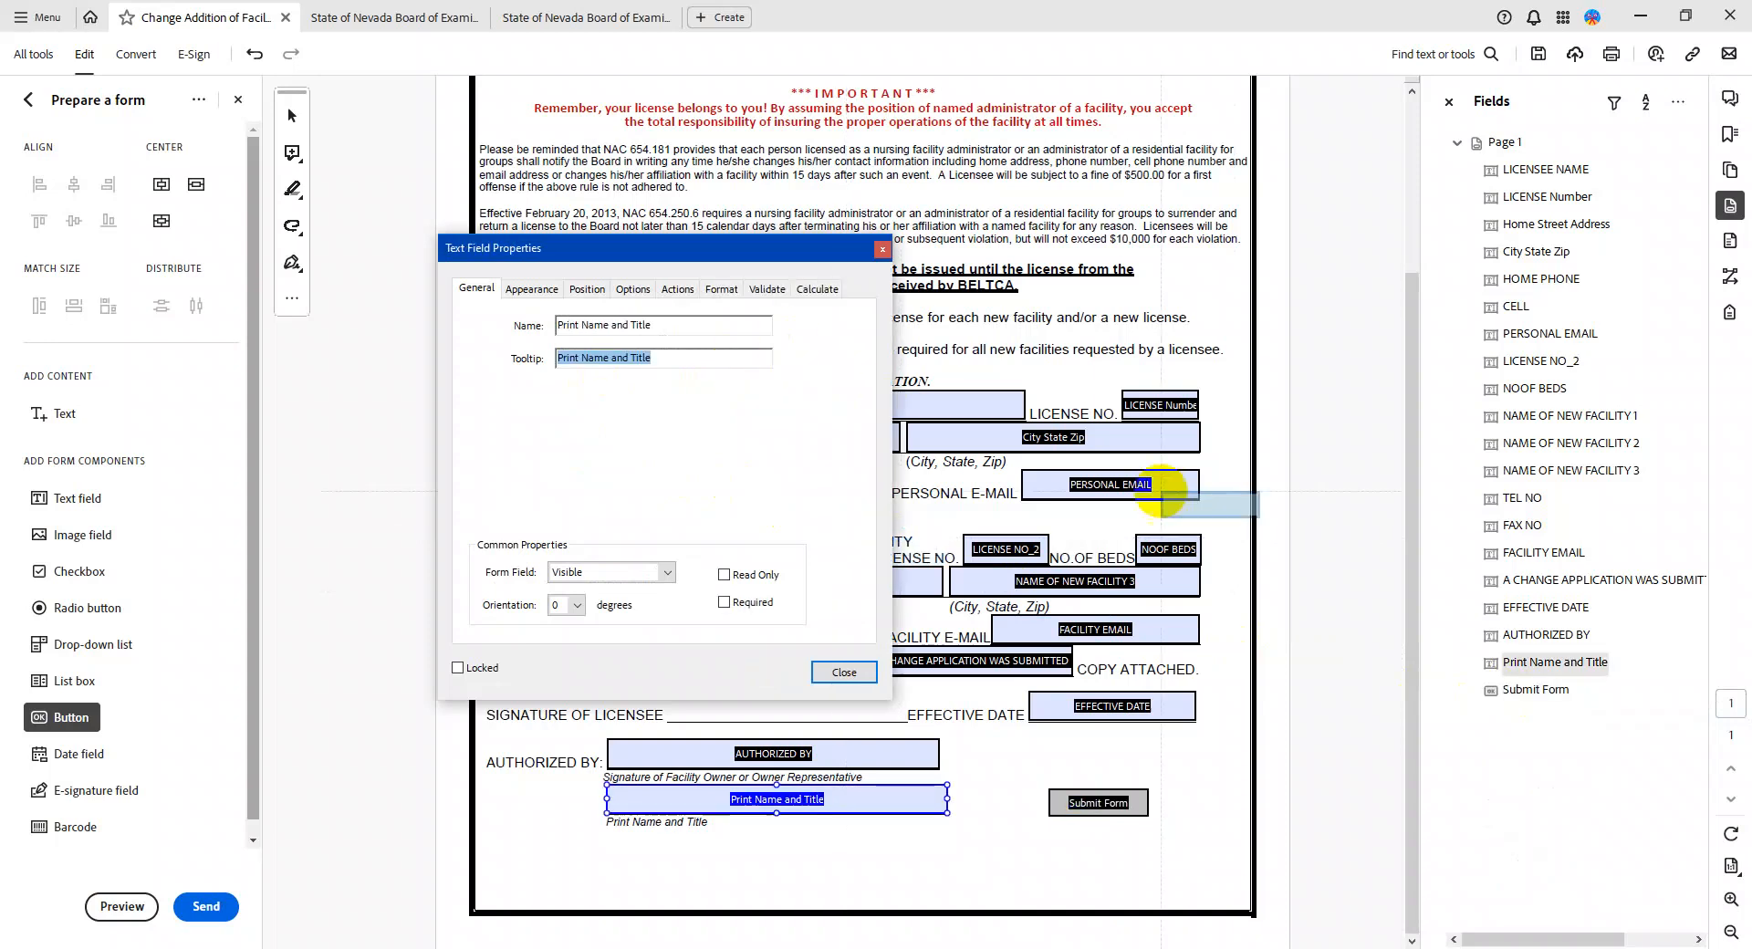
Set the Submit Form button's tooltip to "Click to Submit Form"
left_click(1532, 690)
left_click(664, 412)
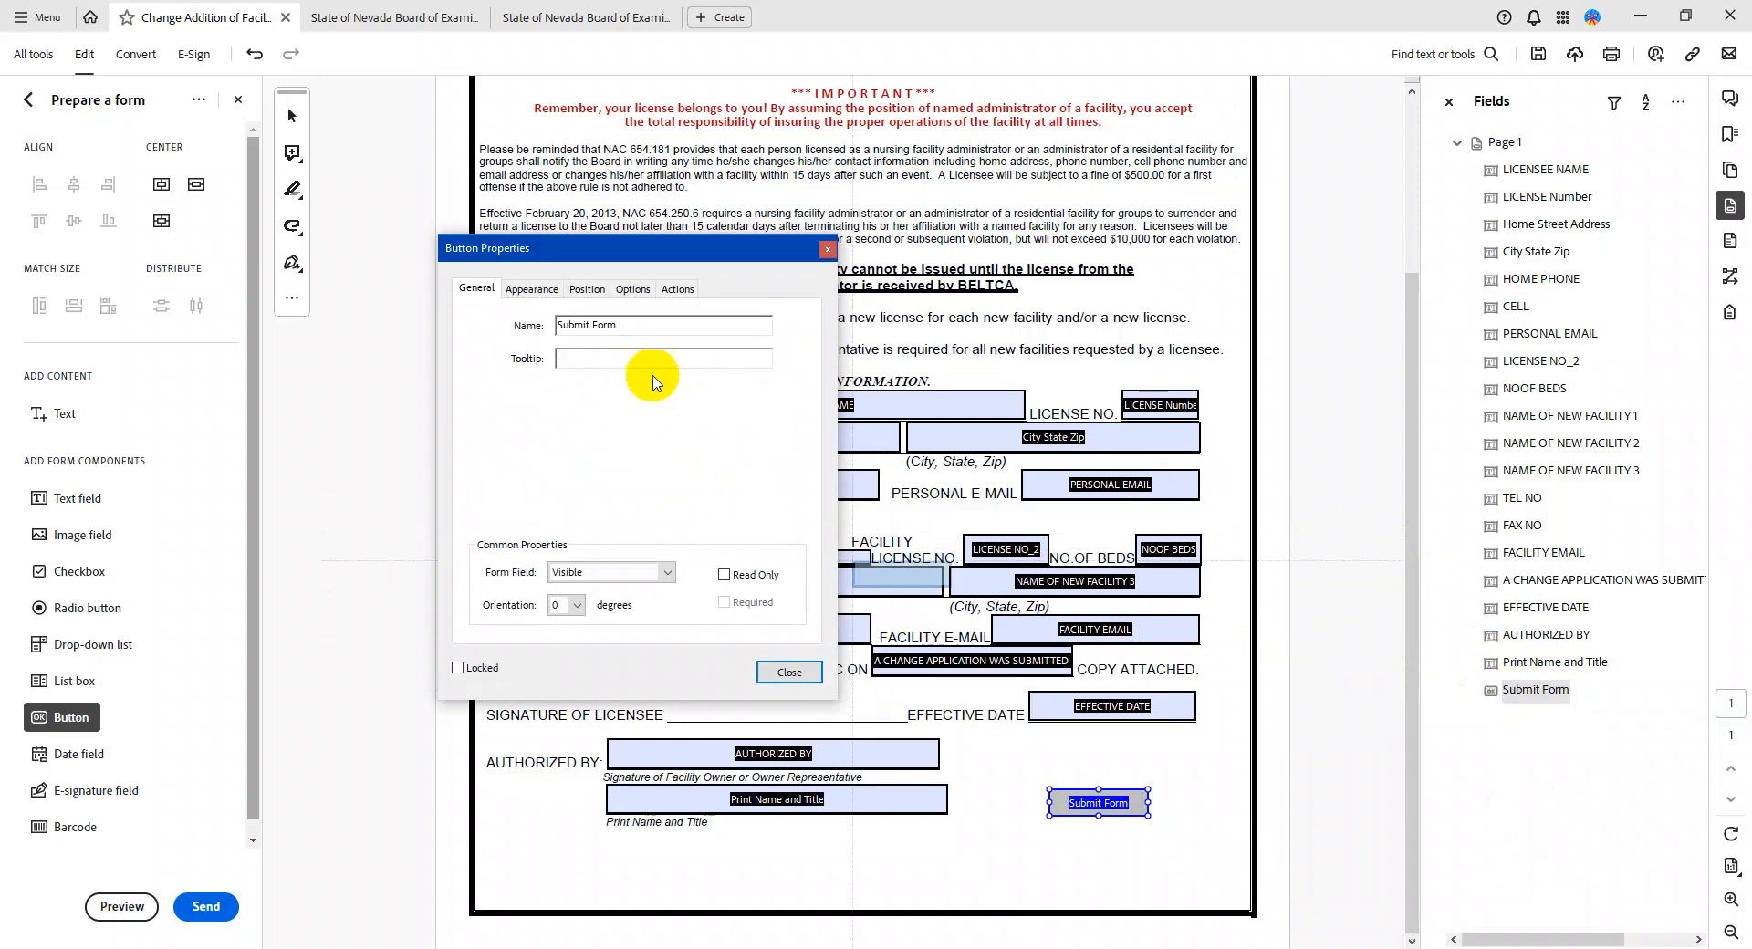
type("Click to Submit")
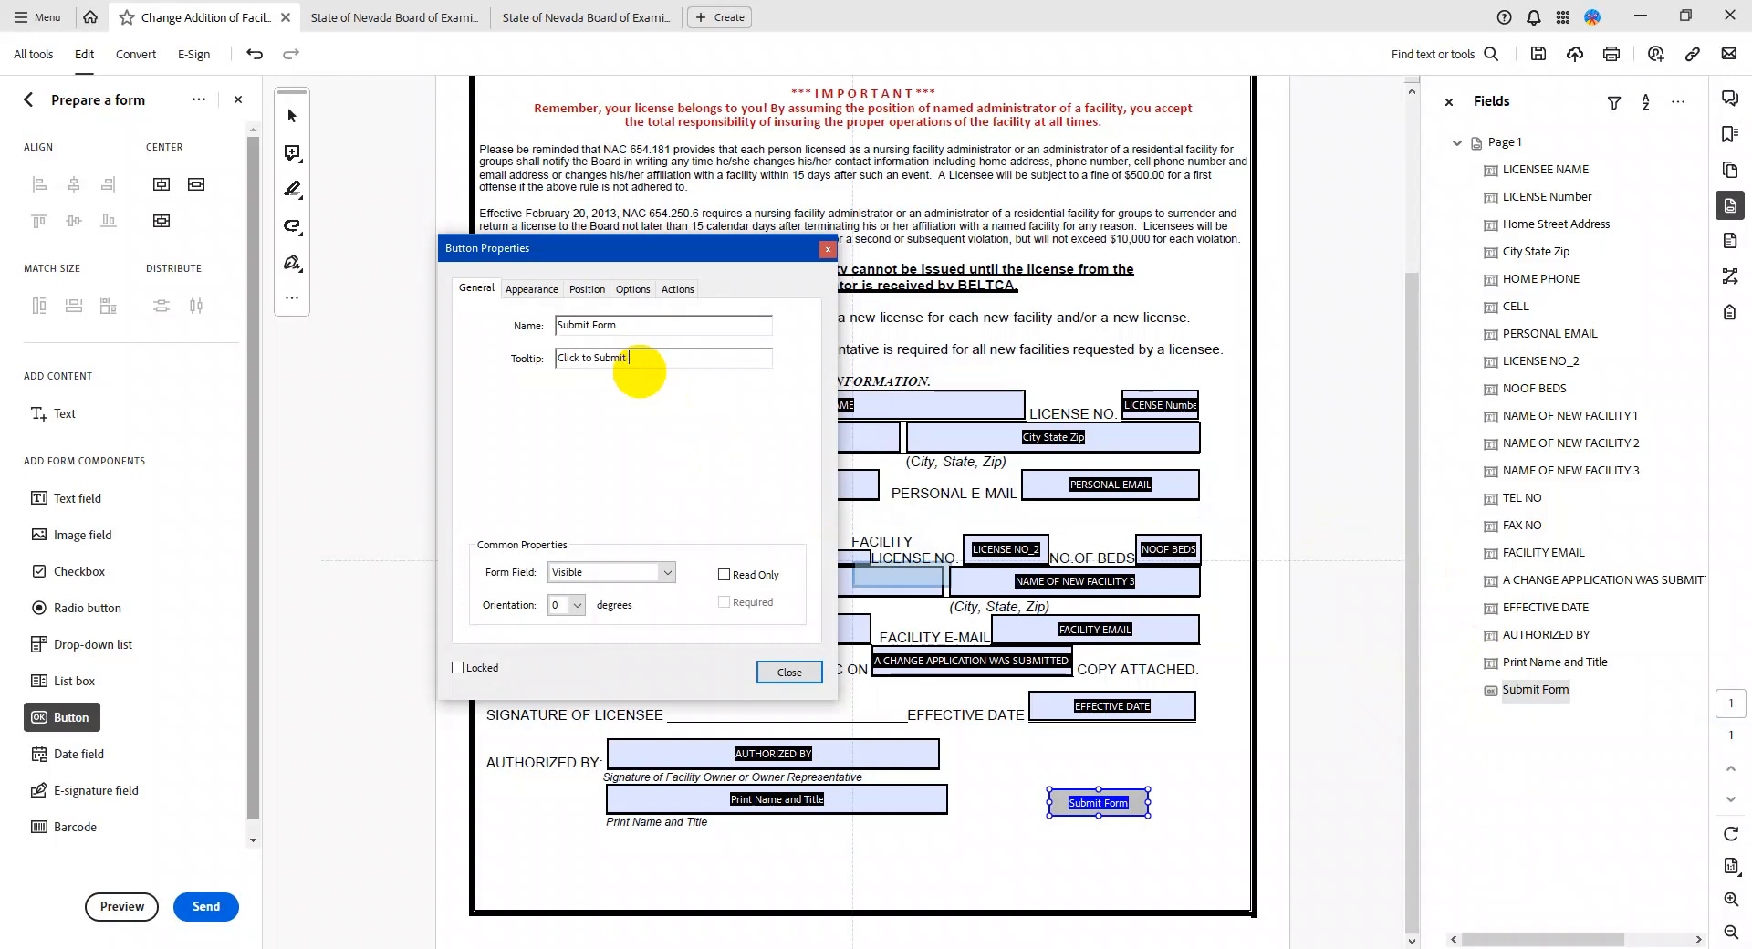
type(" Form")
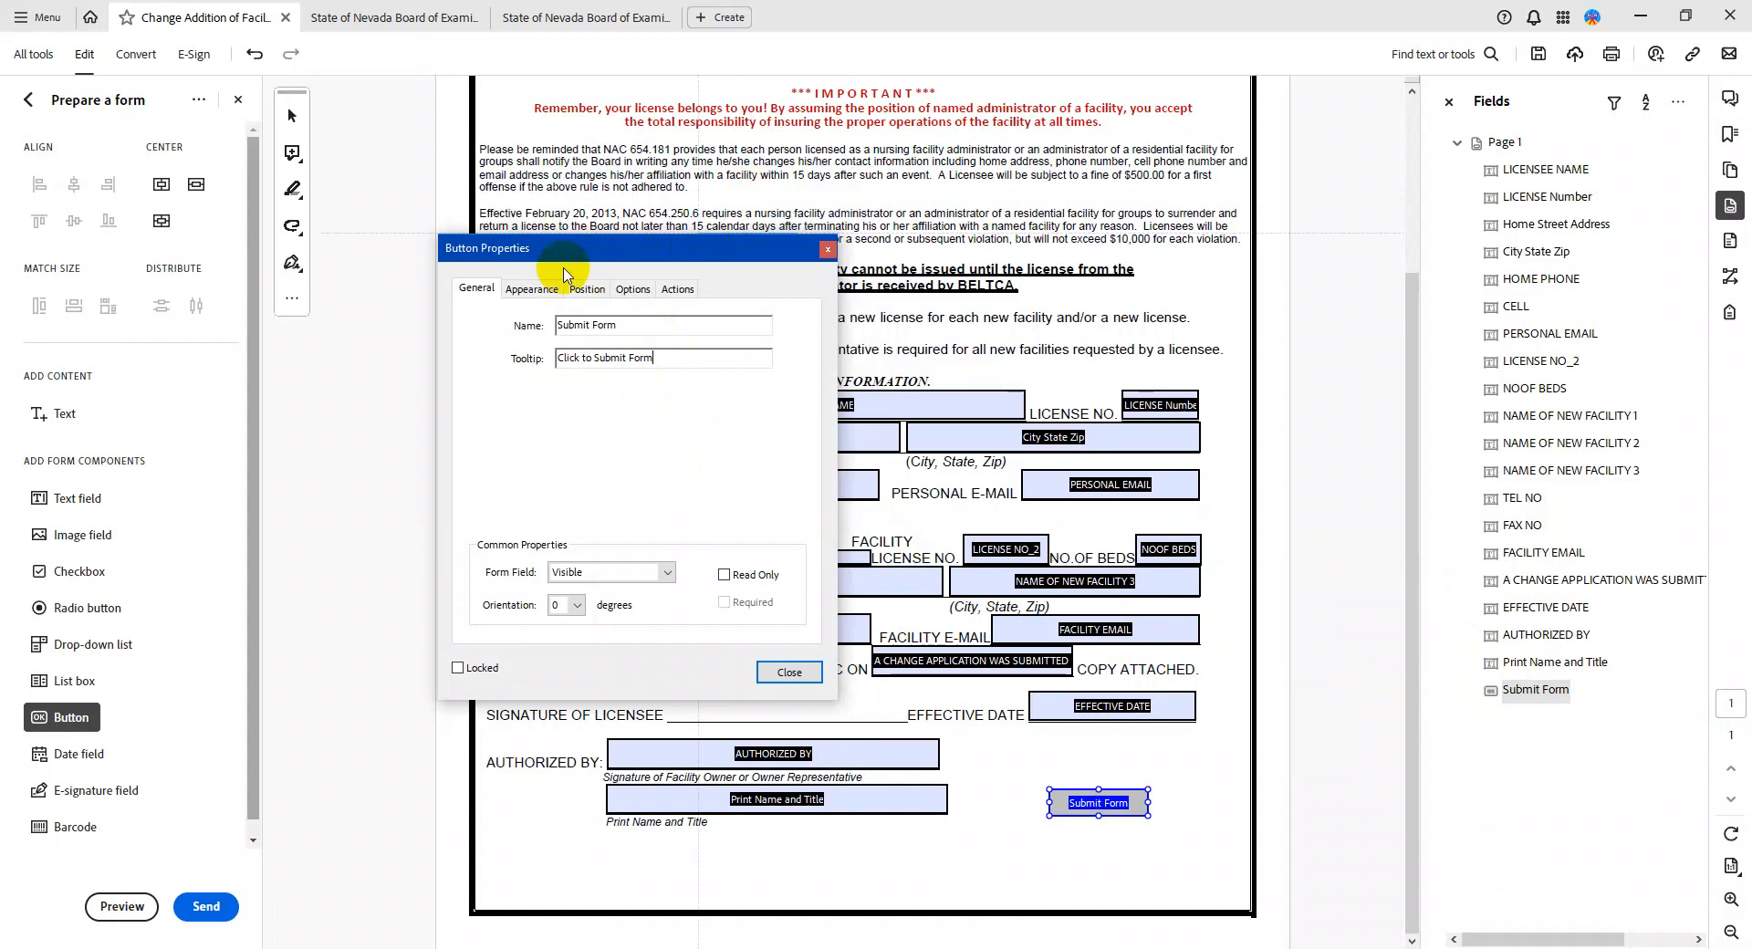
Give the Submit Form button the label "Submit Form", keeping the Label only layout
left_click(532, 288)
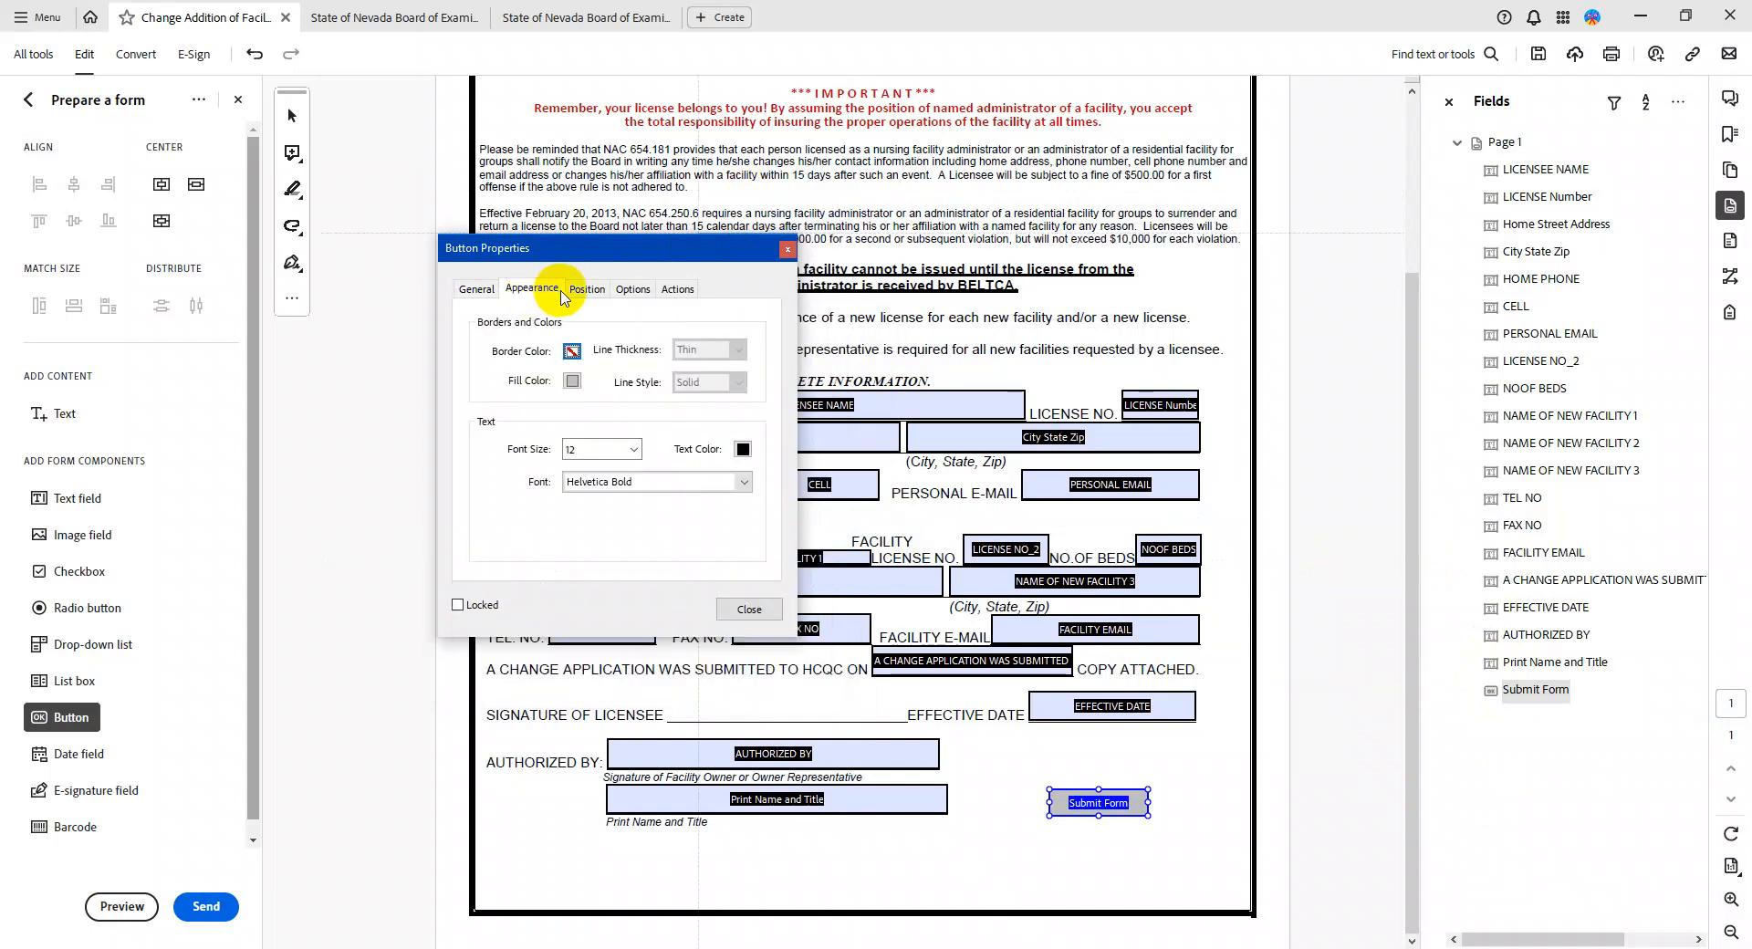
left_click(584, 289)
left_click(633, 288)
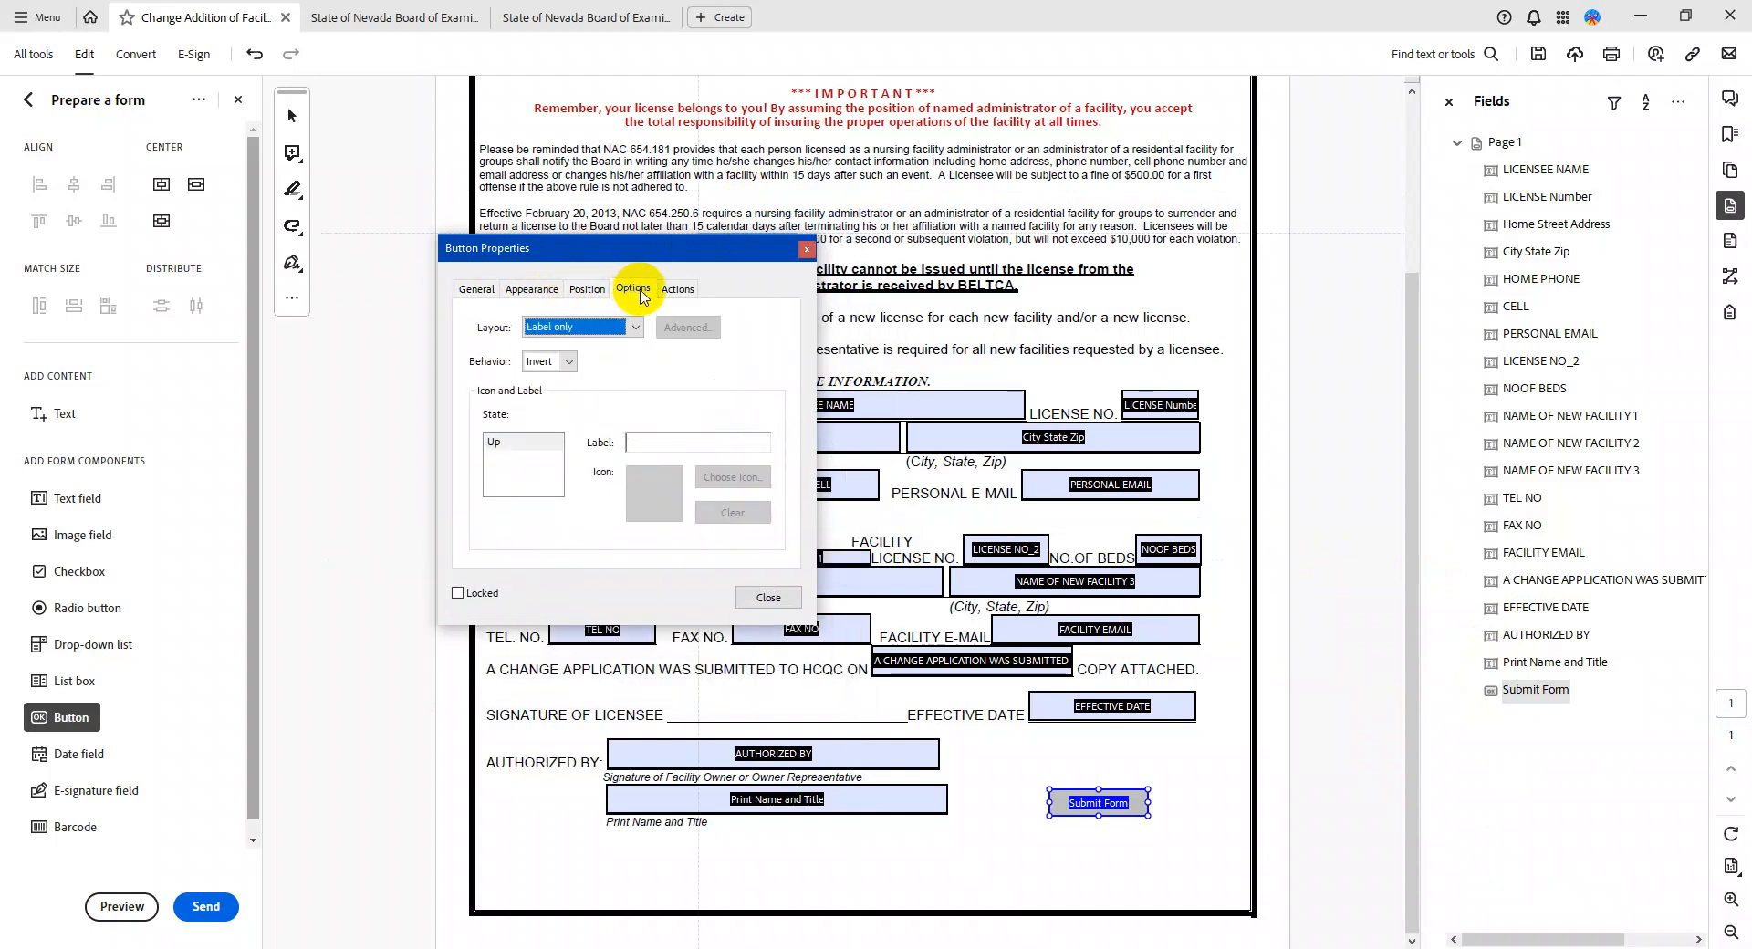
left_click(652, 439)
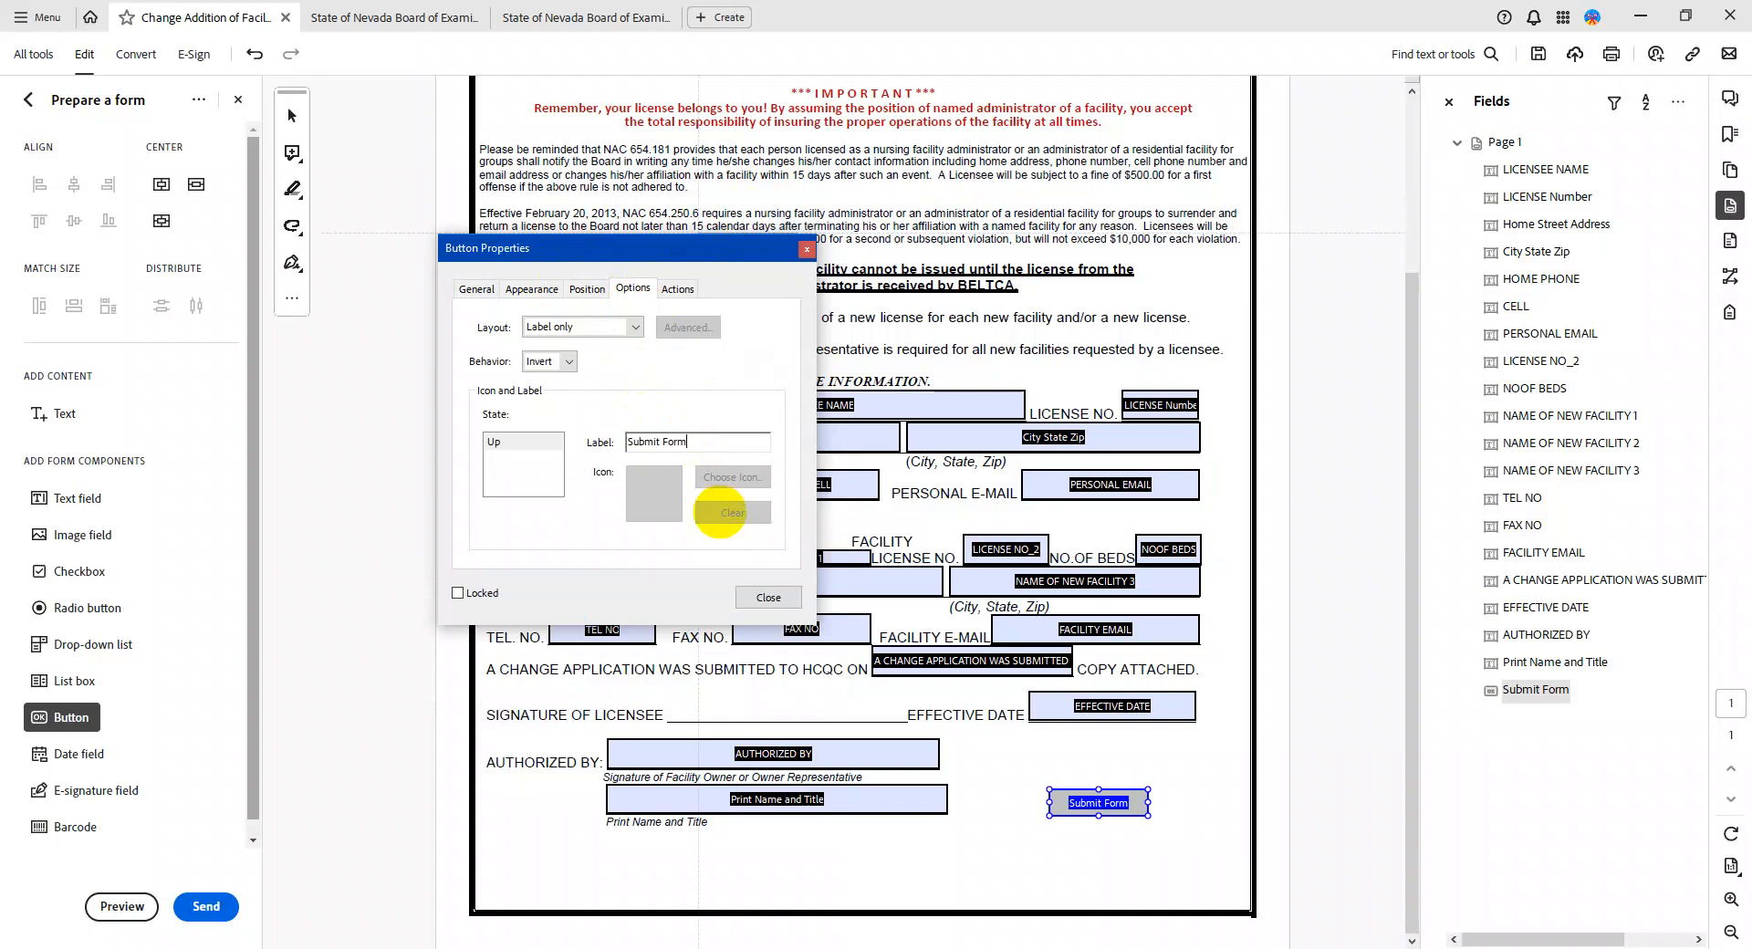
Add a Mouse Up action to the Submit Form button that submits all fields in FDF format to ada.nv.gov
left_click(678, 289)
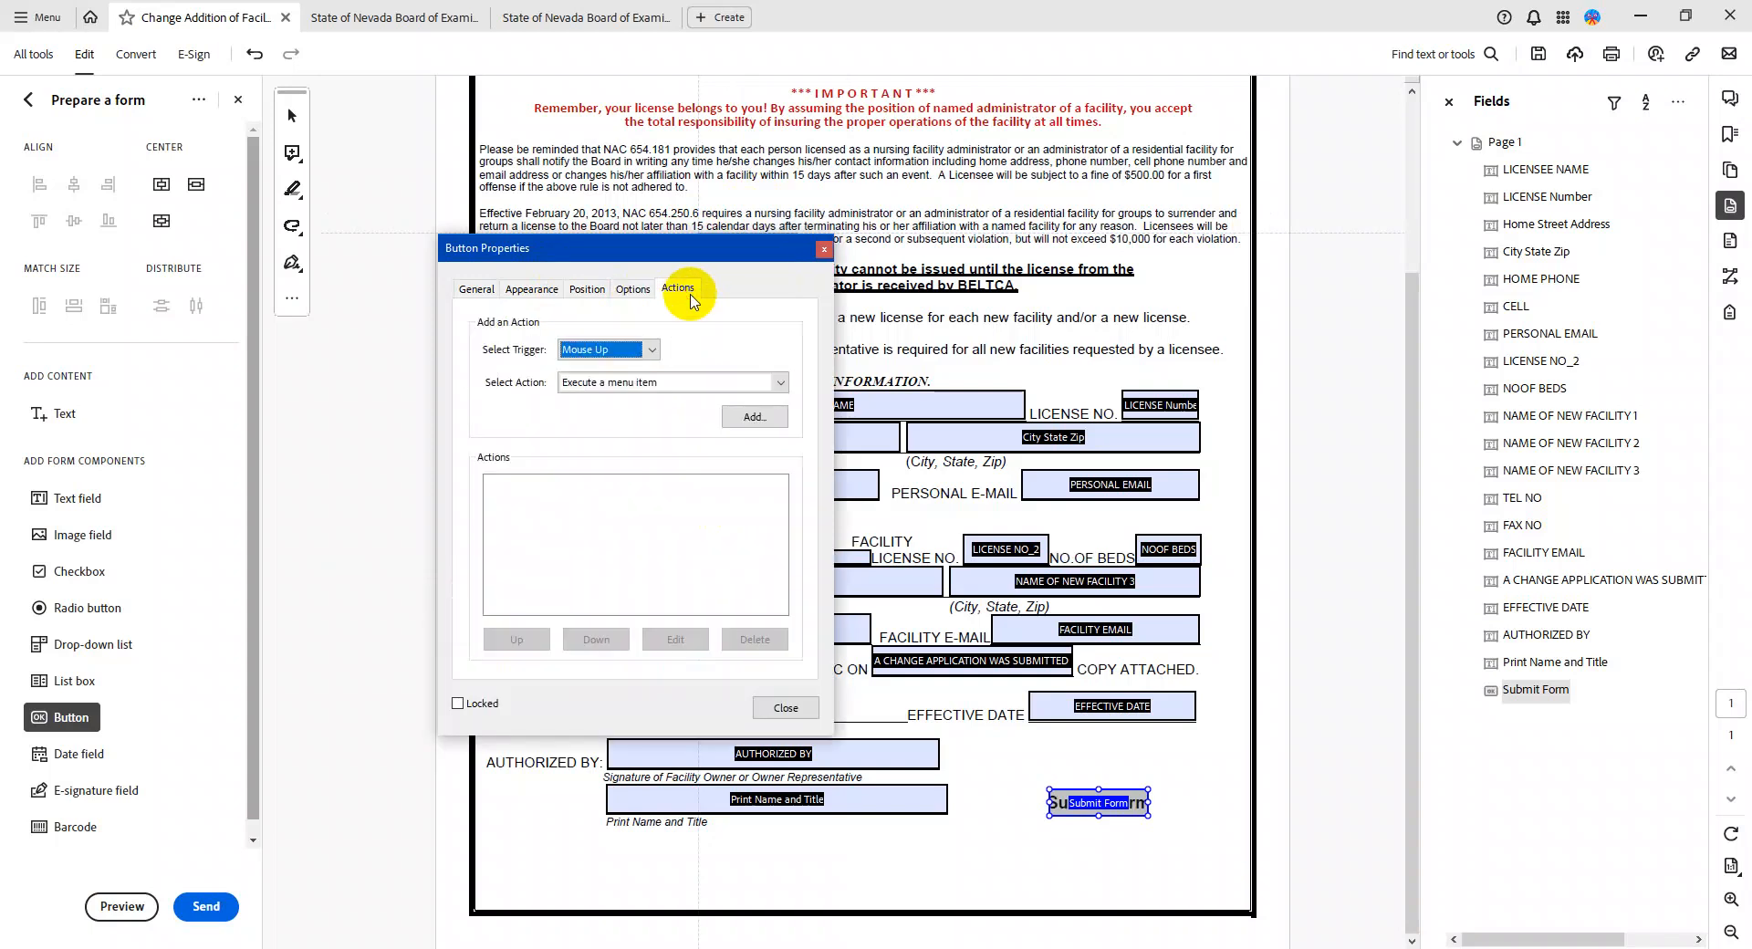
left_click(752, 387)
scroll(680, 492, "down", 3)
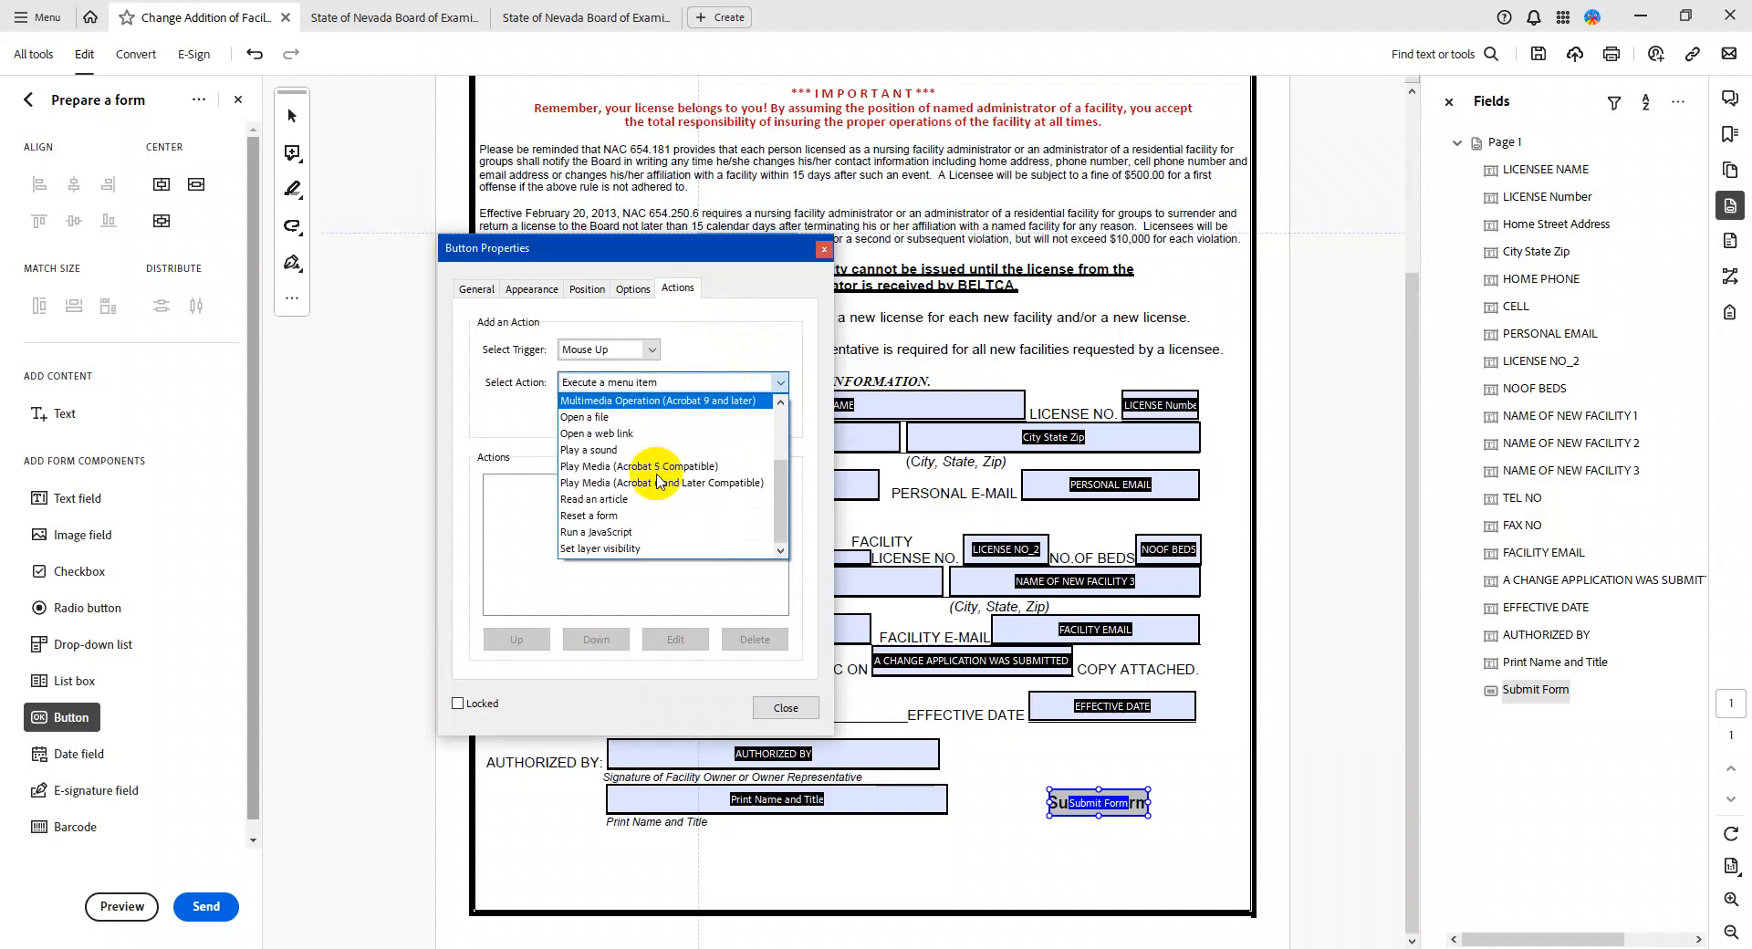
left_click(692, 550)
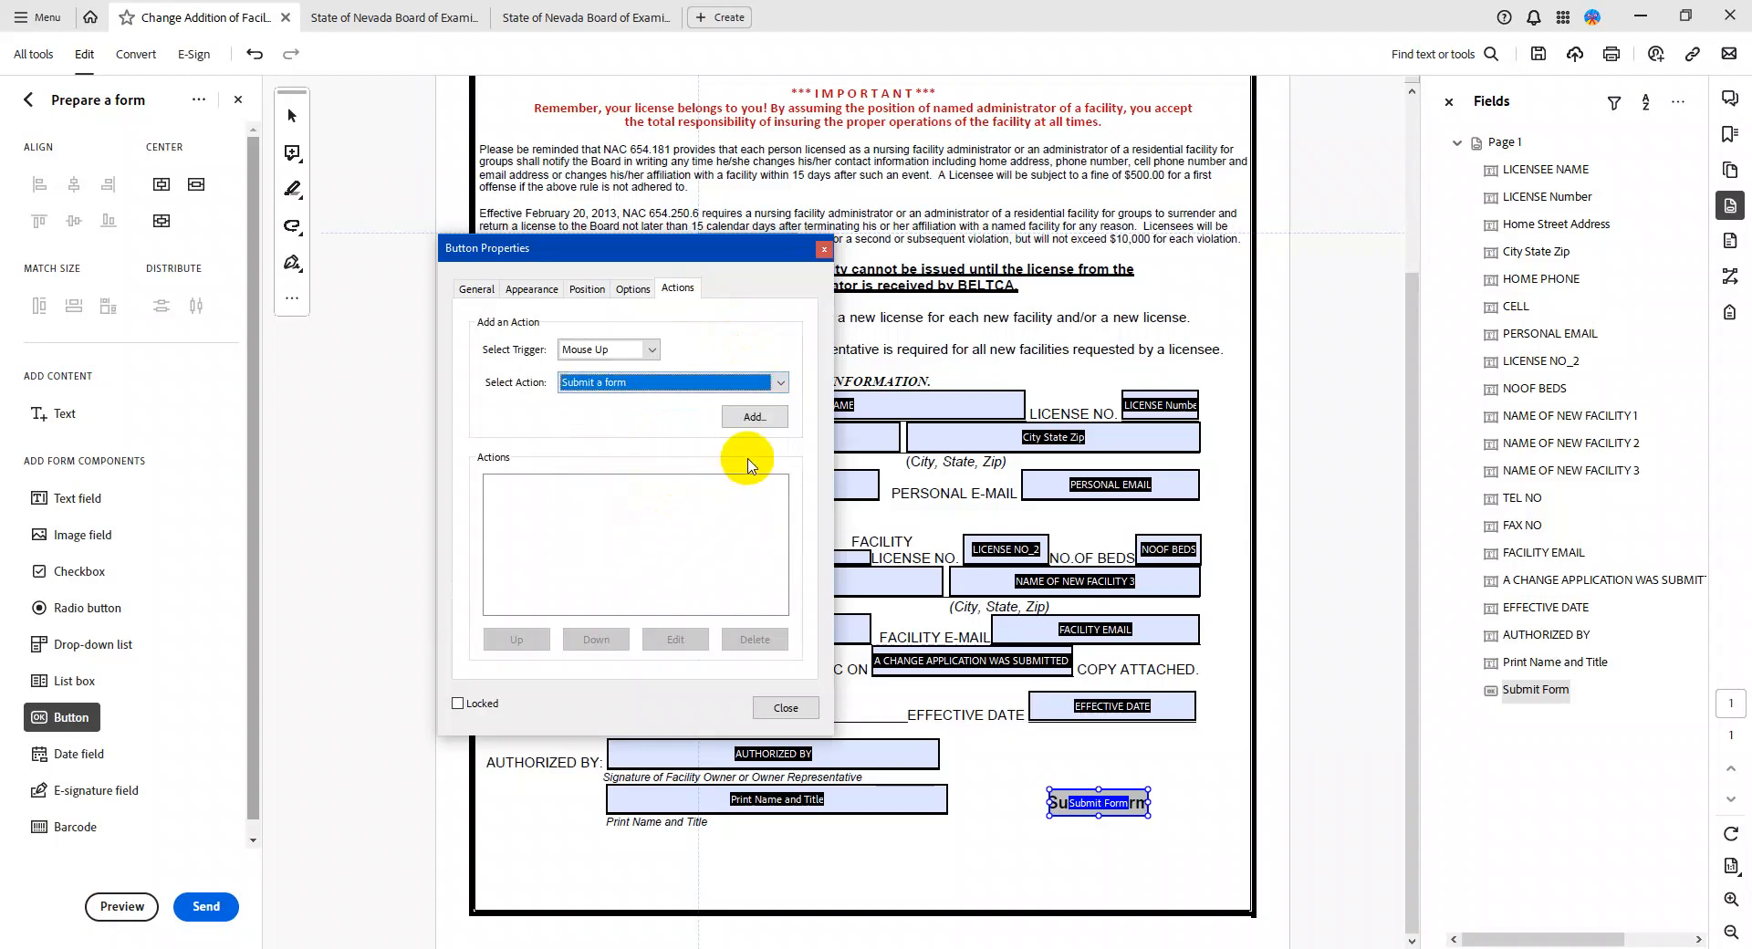
left_click(753, 417)
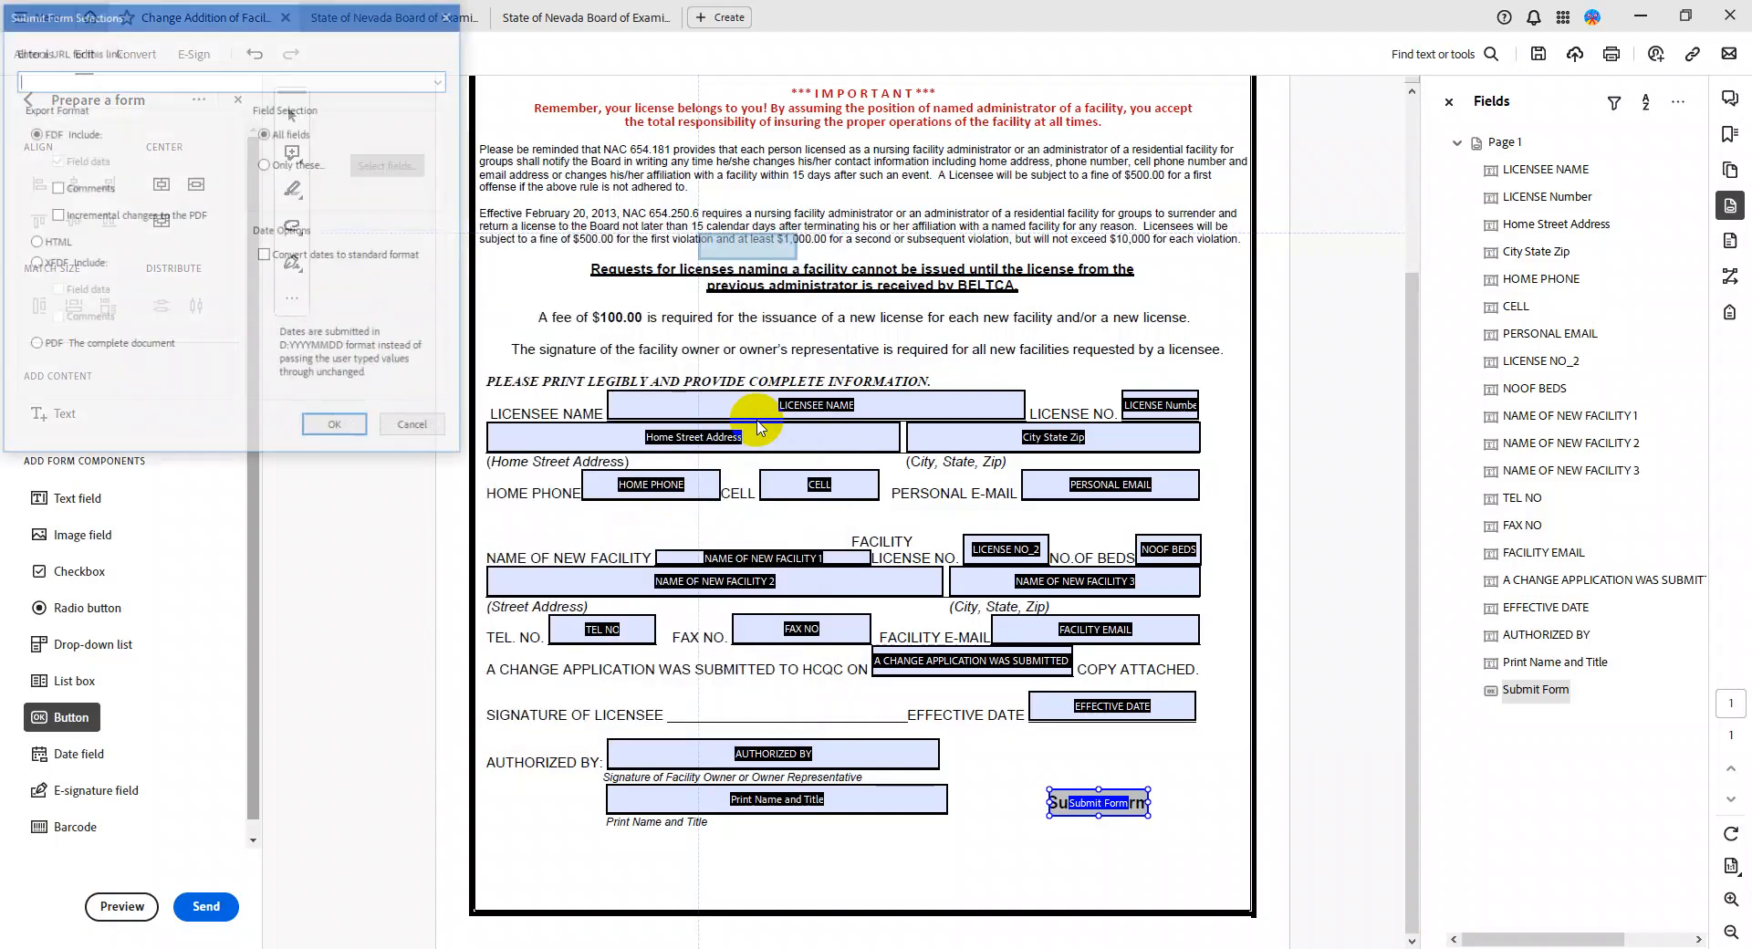
left_click_drag(196, 18, 330, 317)
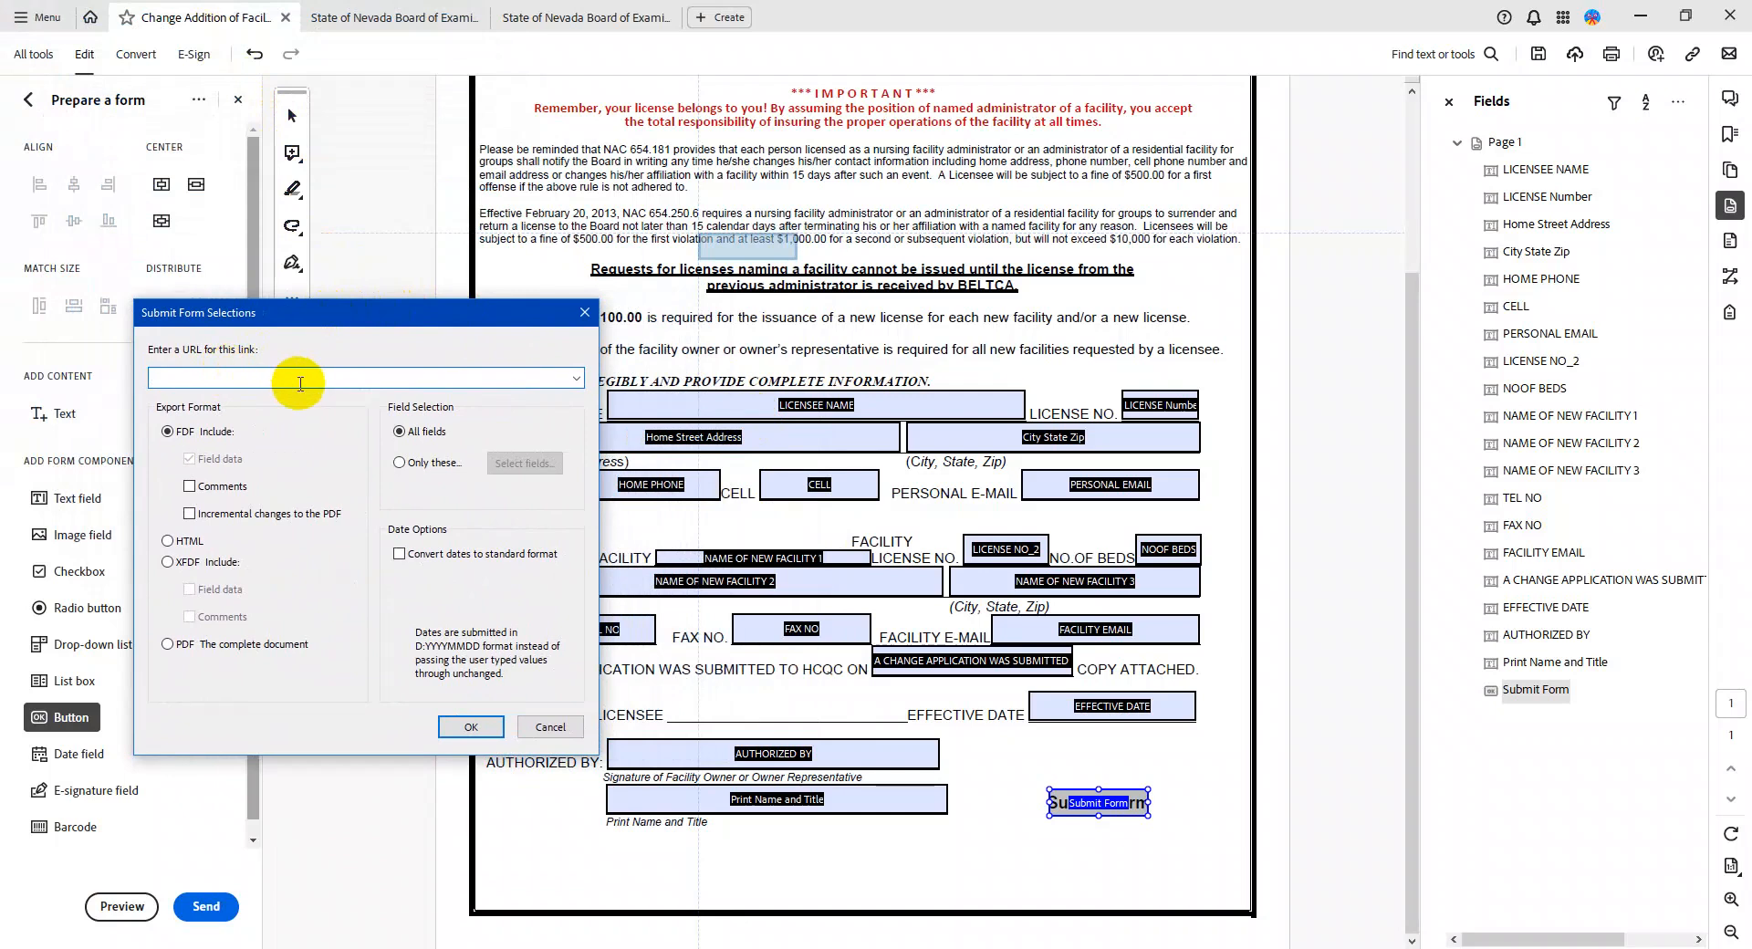
left_click(297, 381)
type("ada.nv.gov")
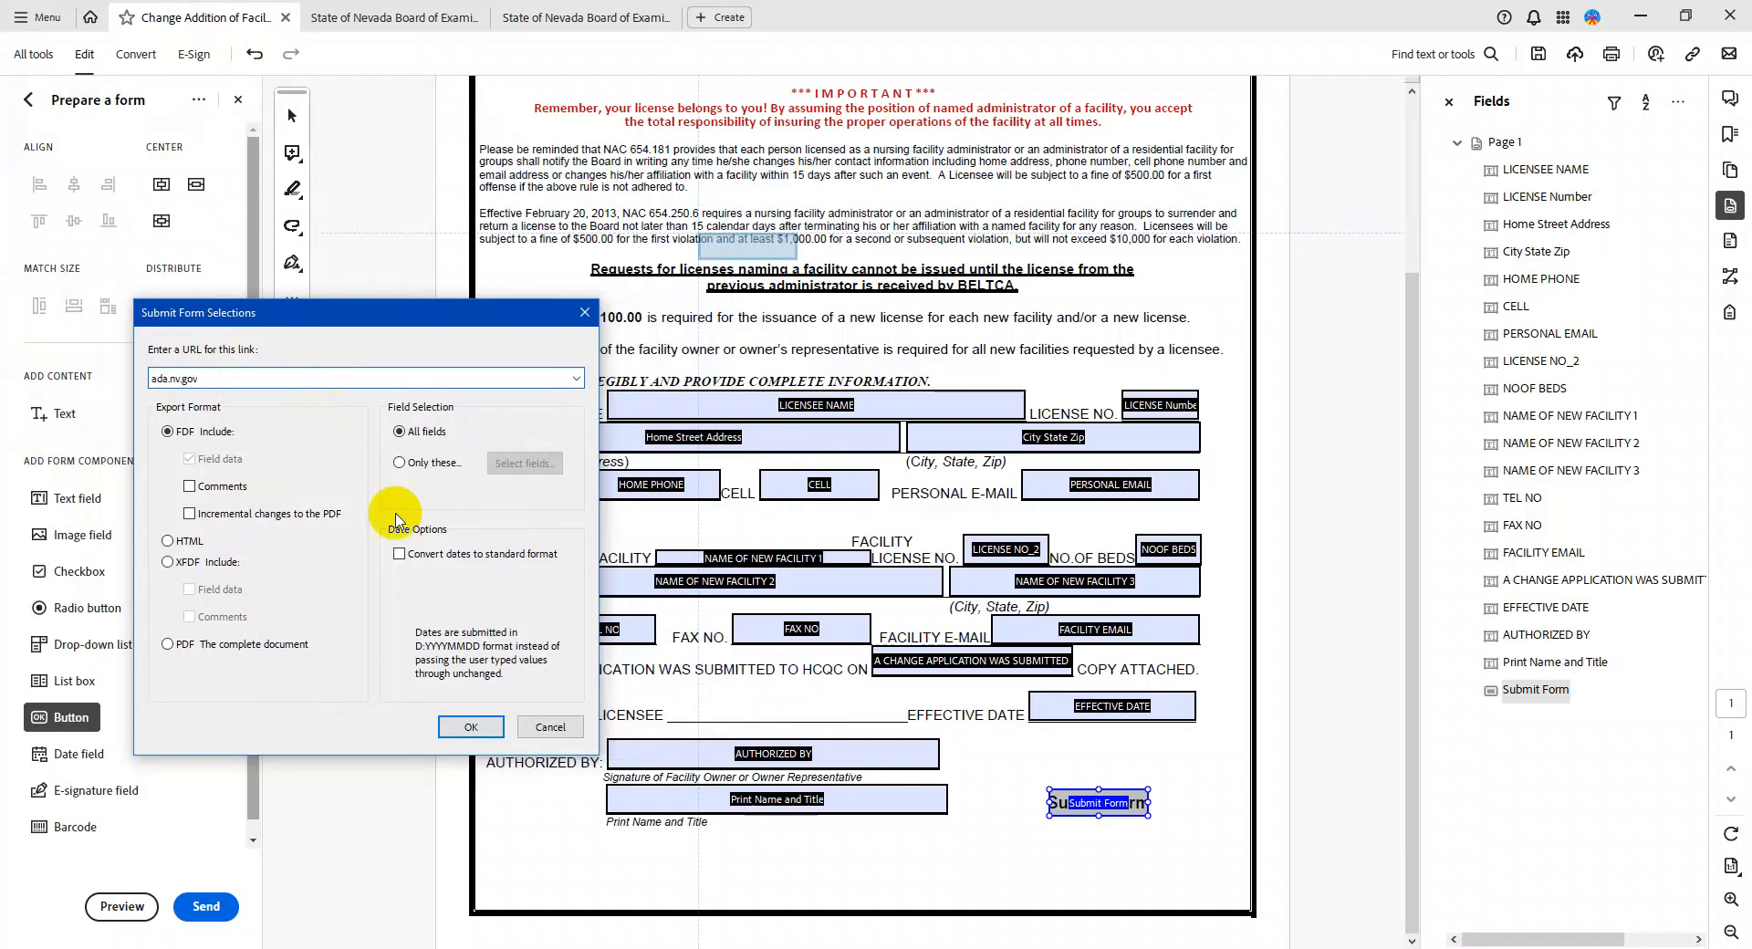
left_click(471, 726)
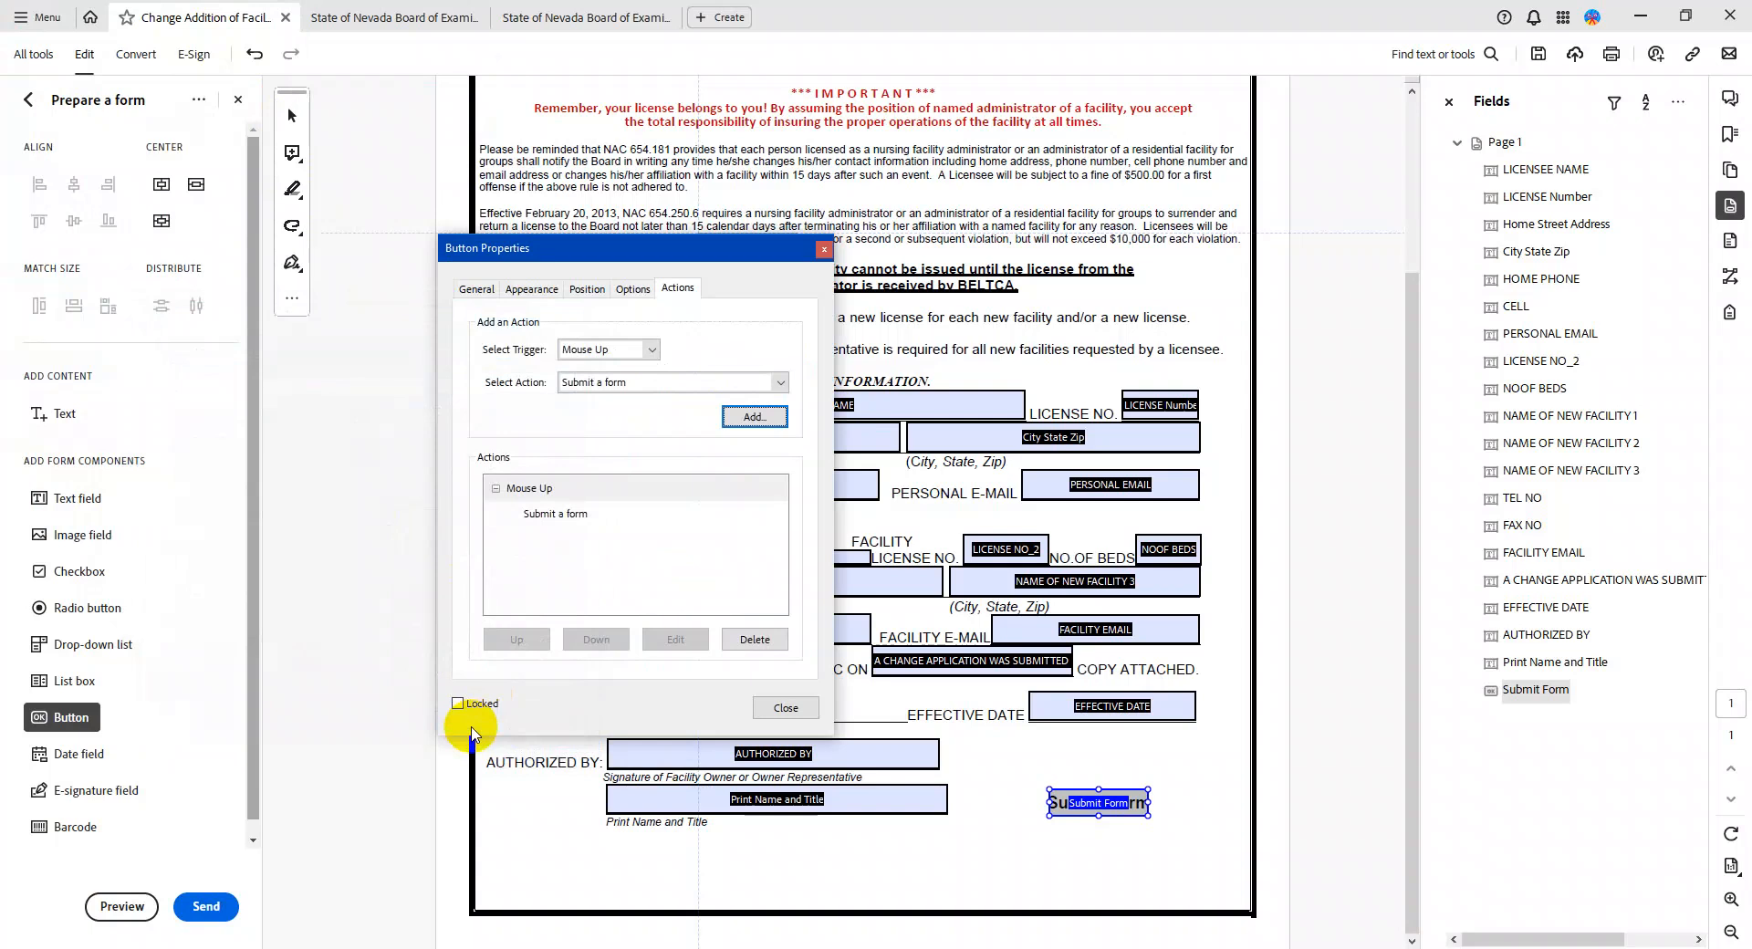
left_click(783, 707)
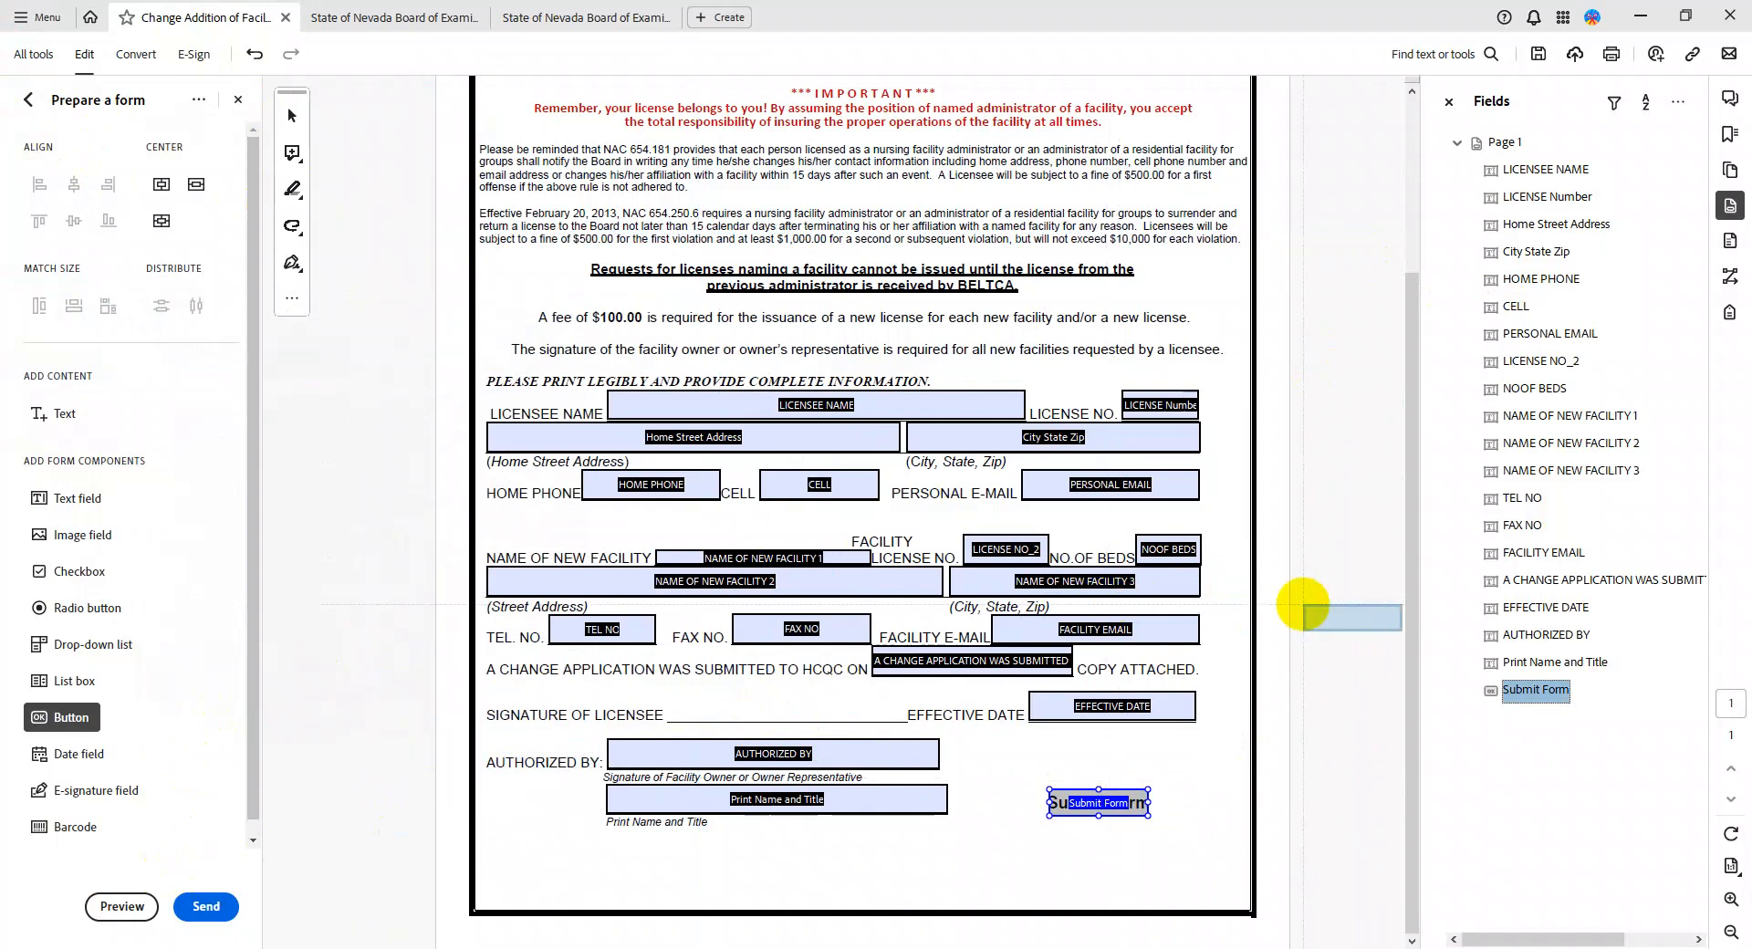
Delete the Submit Form button from the form's fields
right_click(1546, 690)
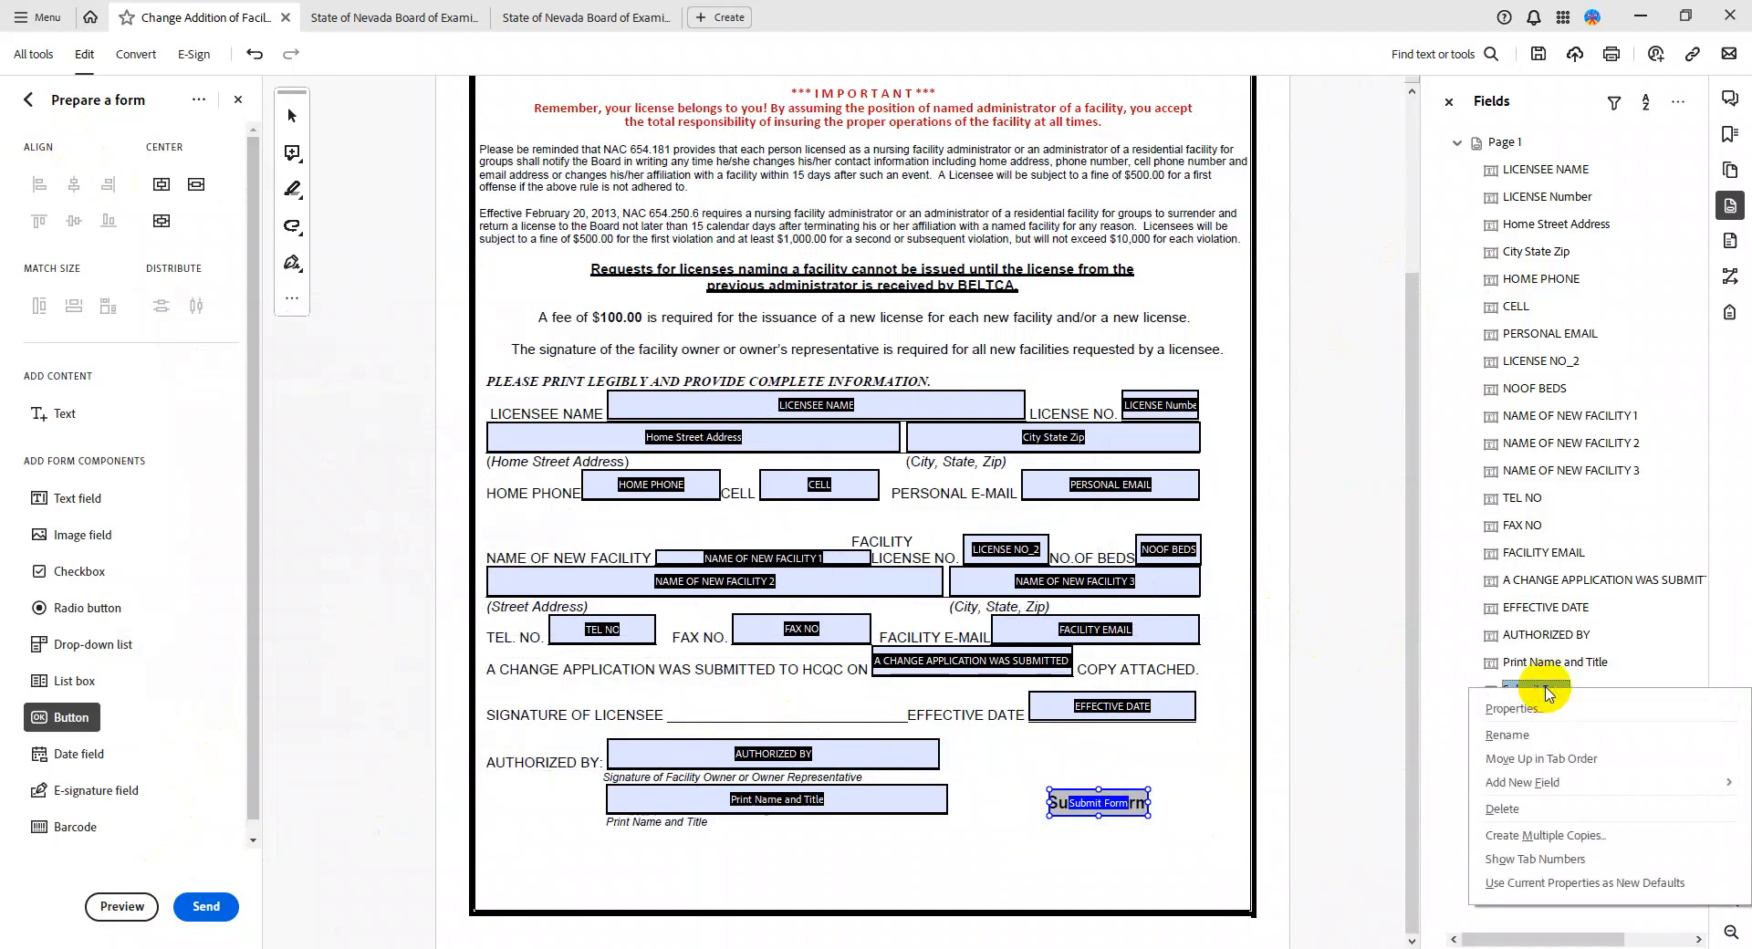
left_click(1434, 725)
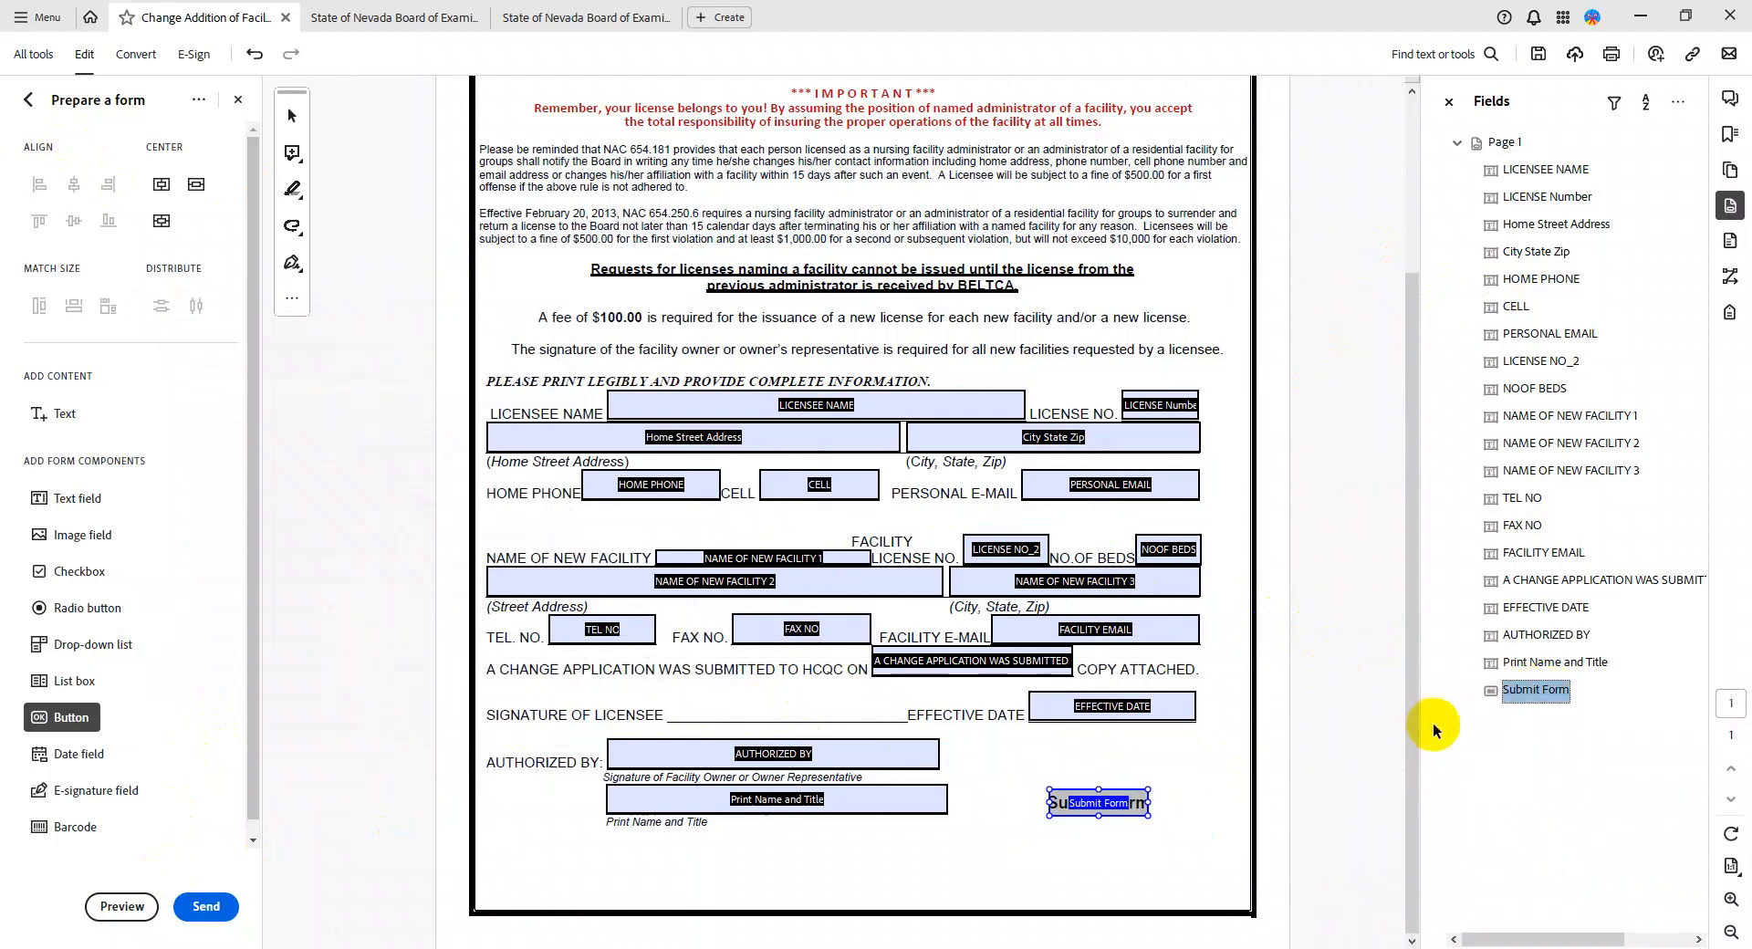
right_click(1519, 700)
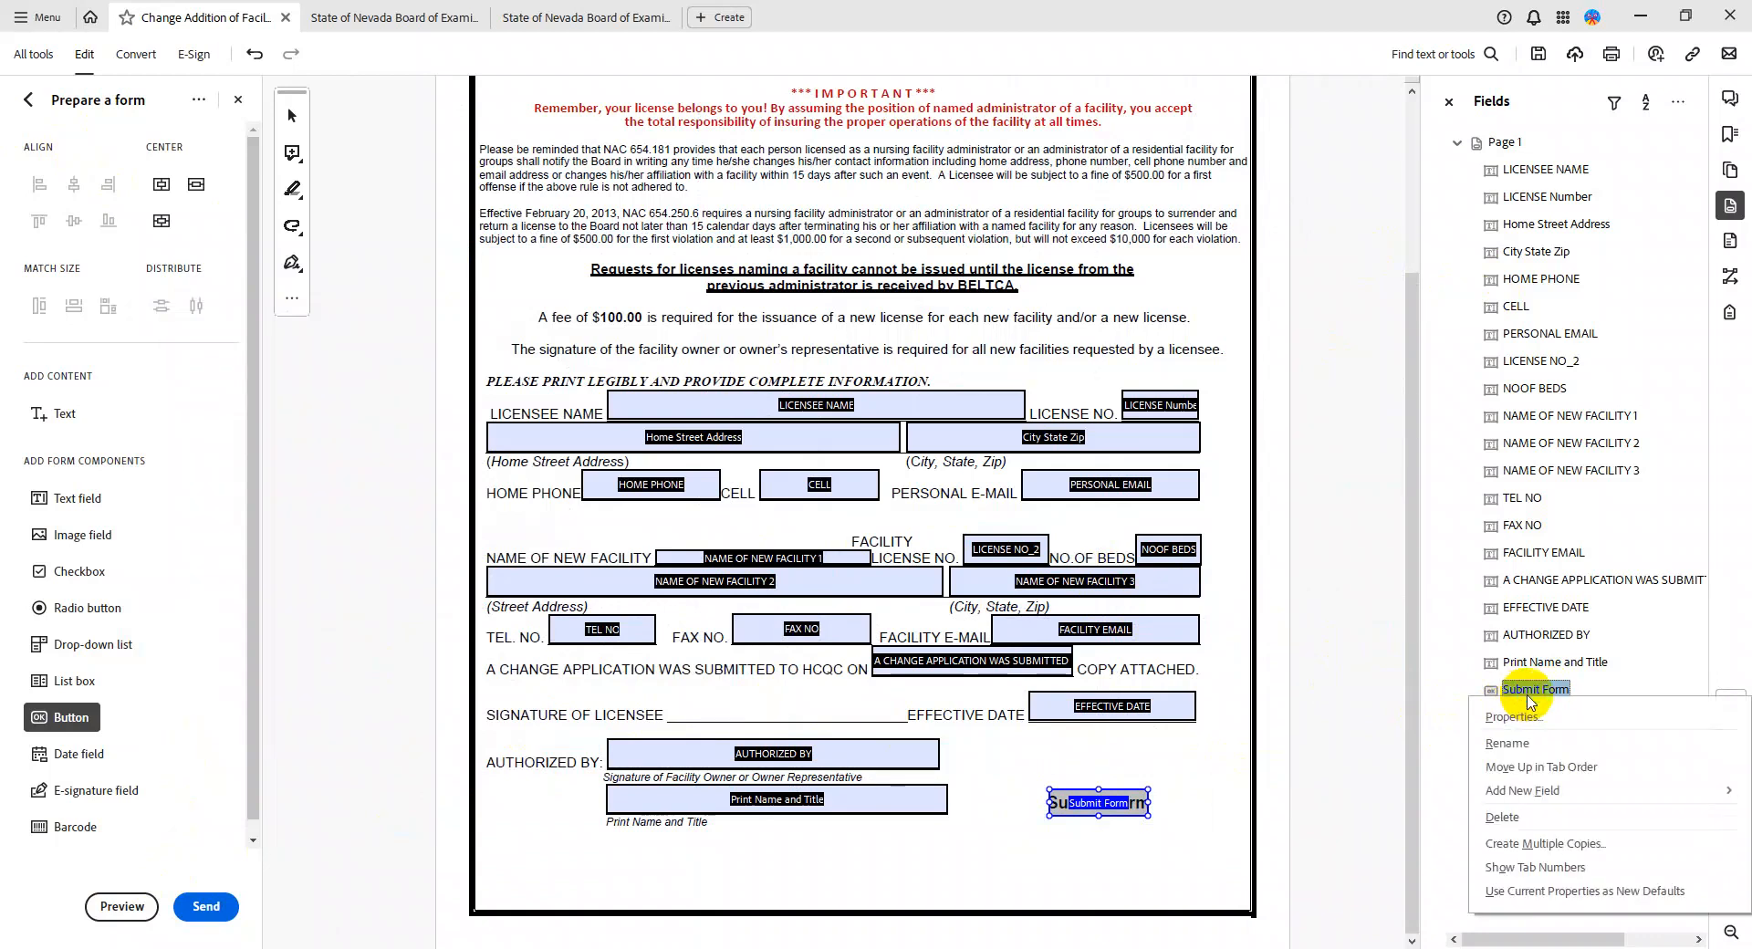
left_click(1515, 818)
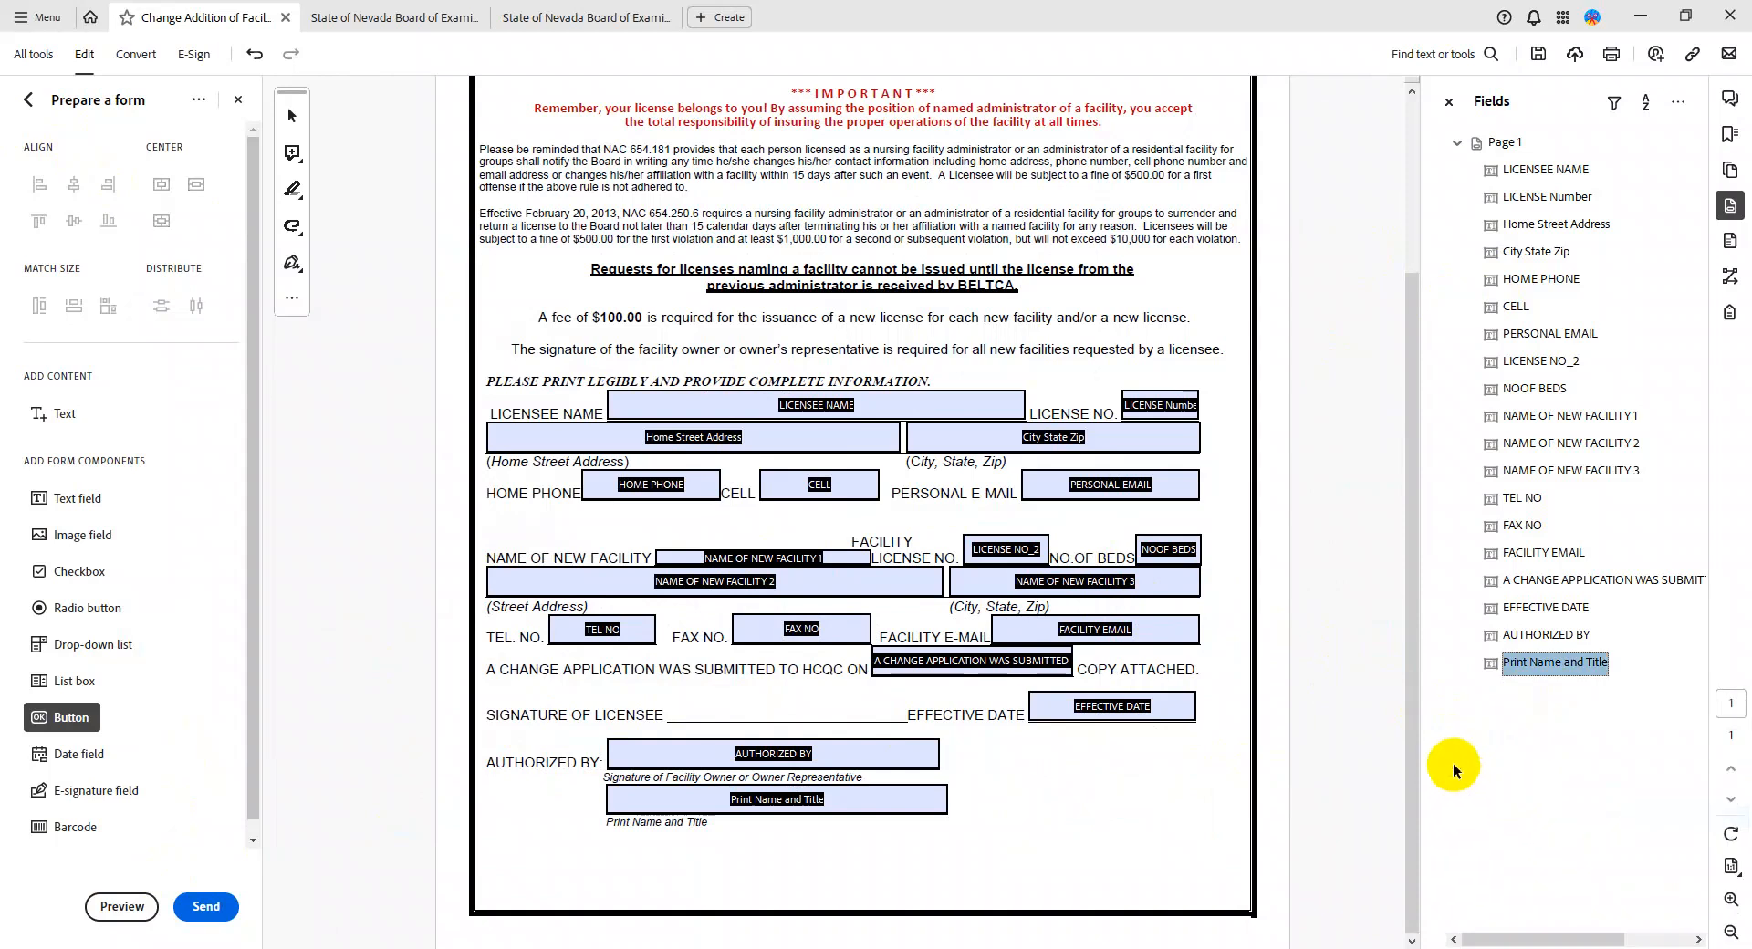
Place a button field in the blank area beside the board's letterhead and choose Reset a form as its action type
scroll(606, 501, "up", 3)
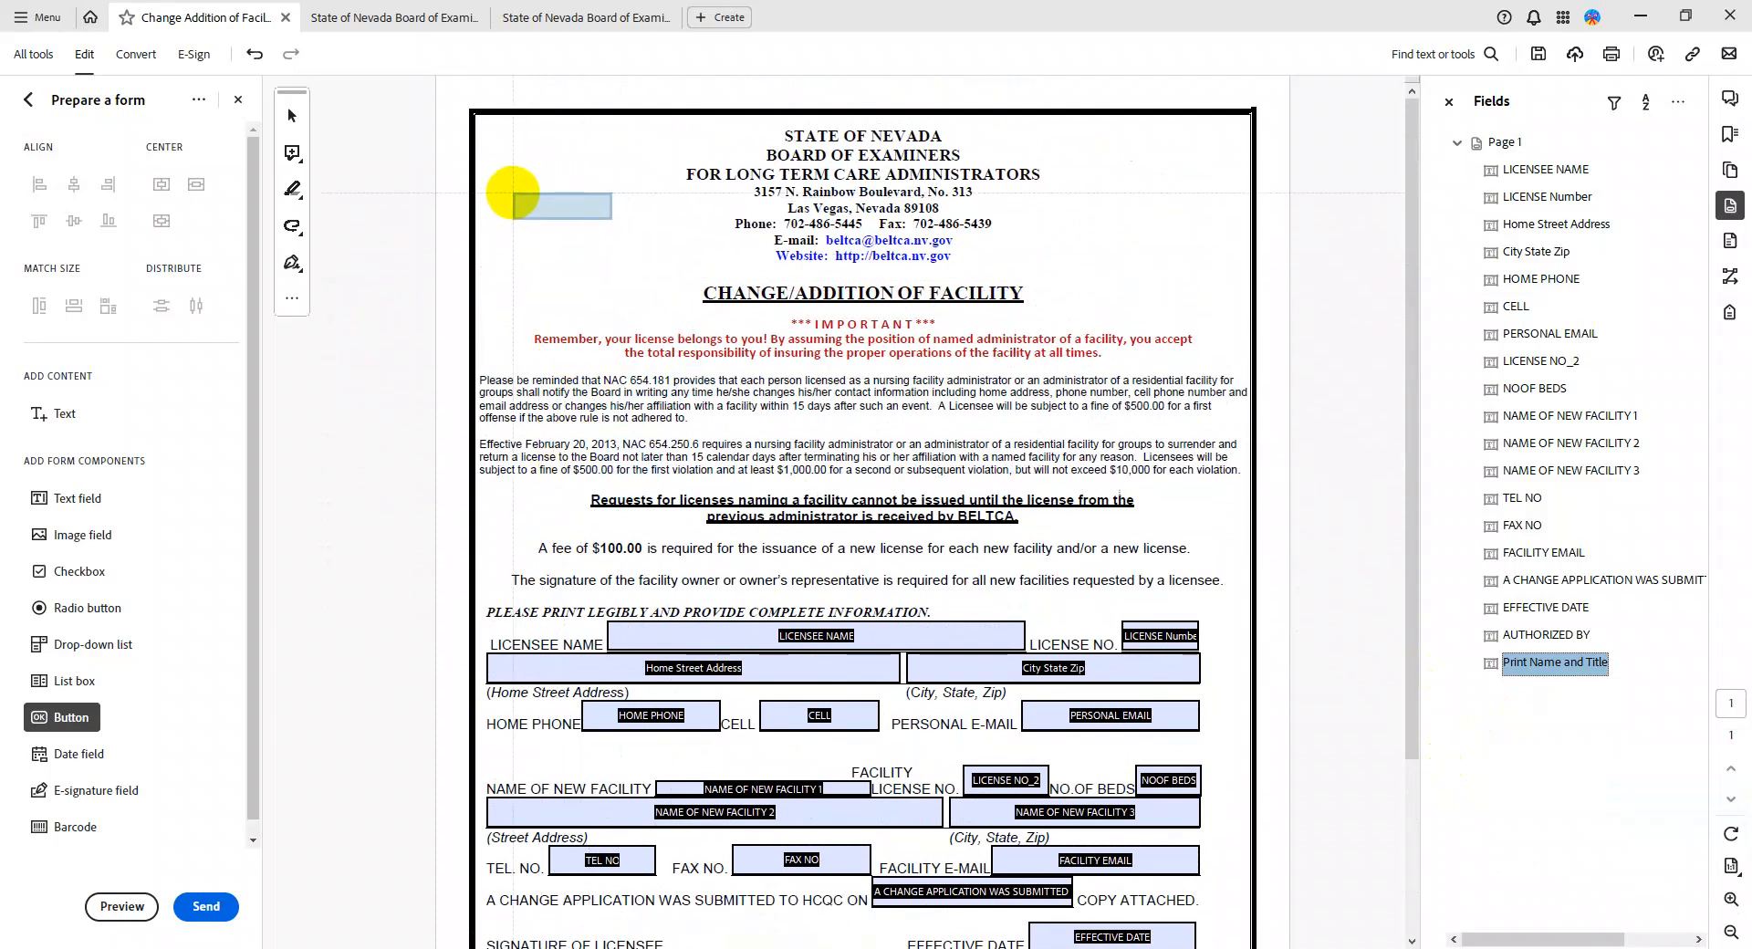
left_click(512, 193)
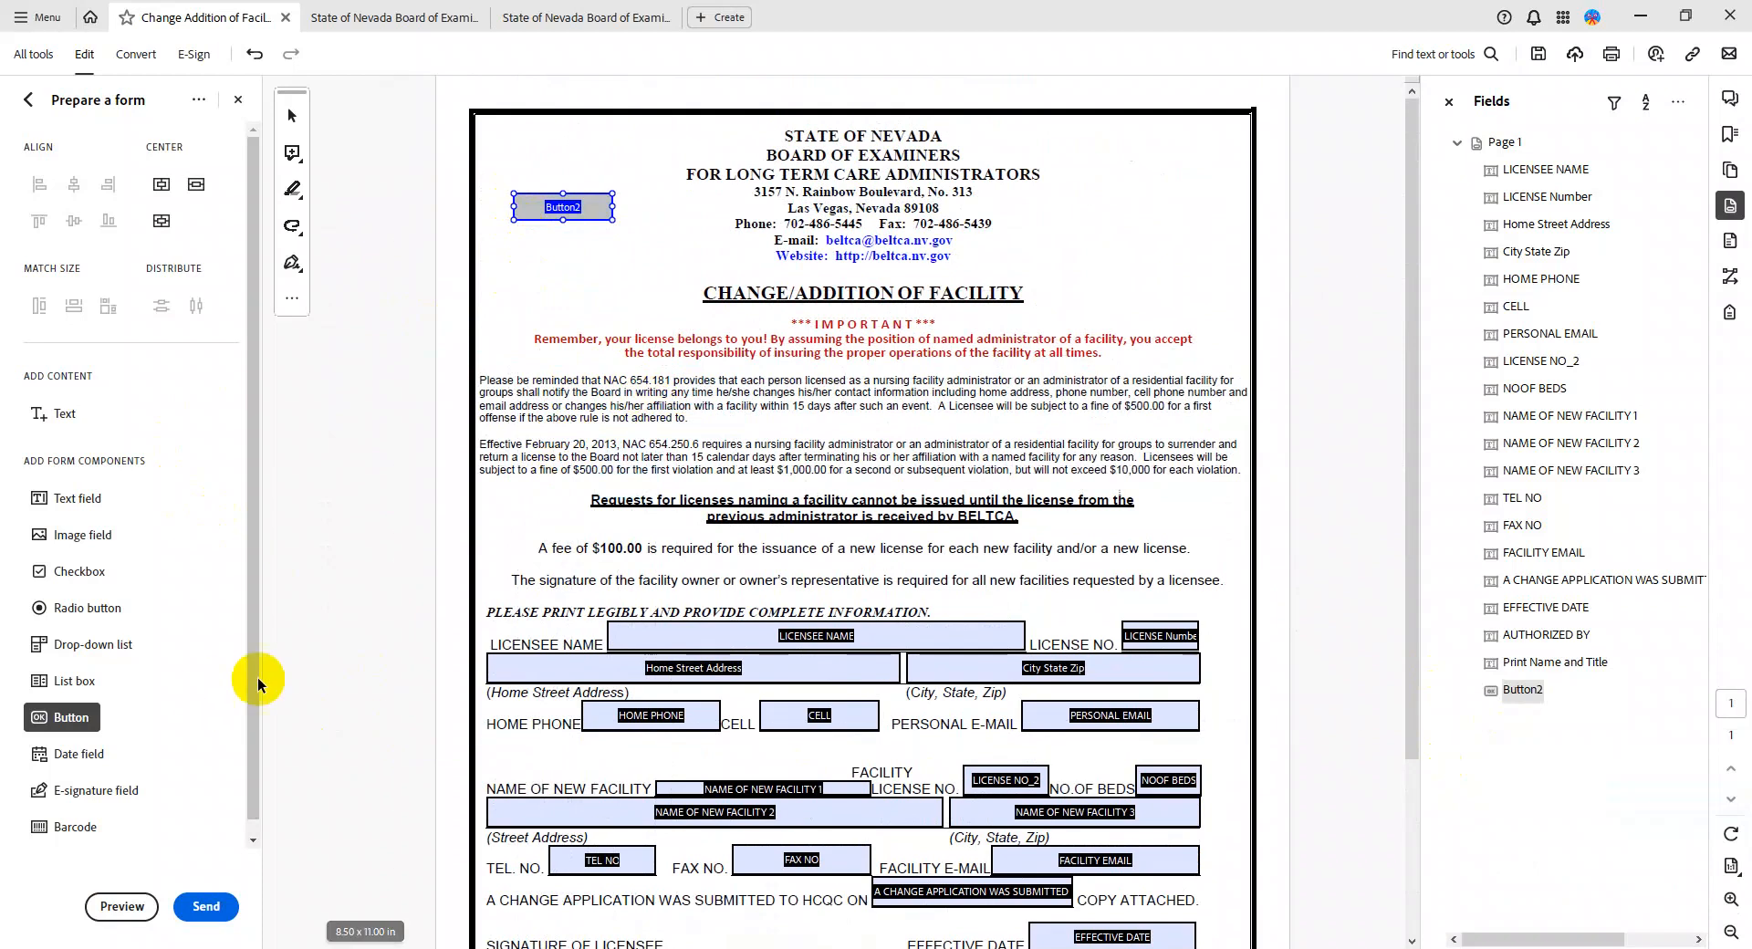
right_click(1521, 691)
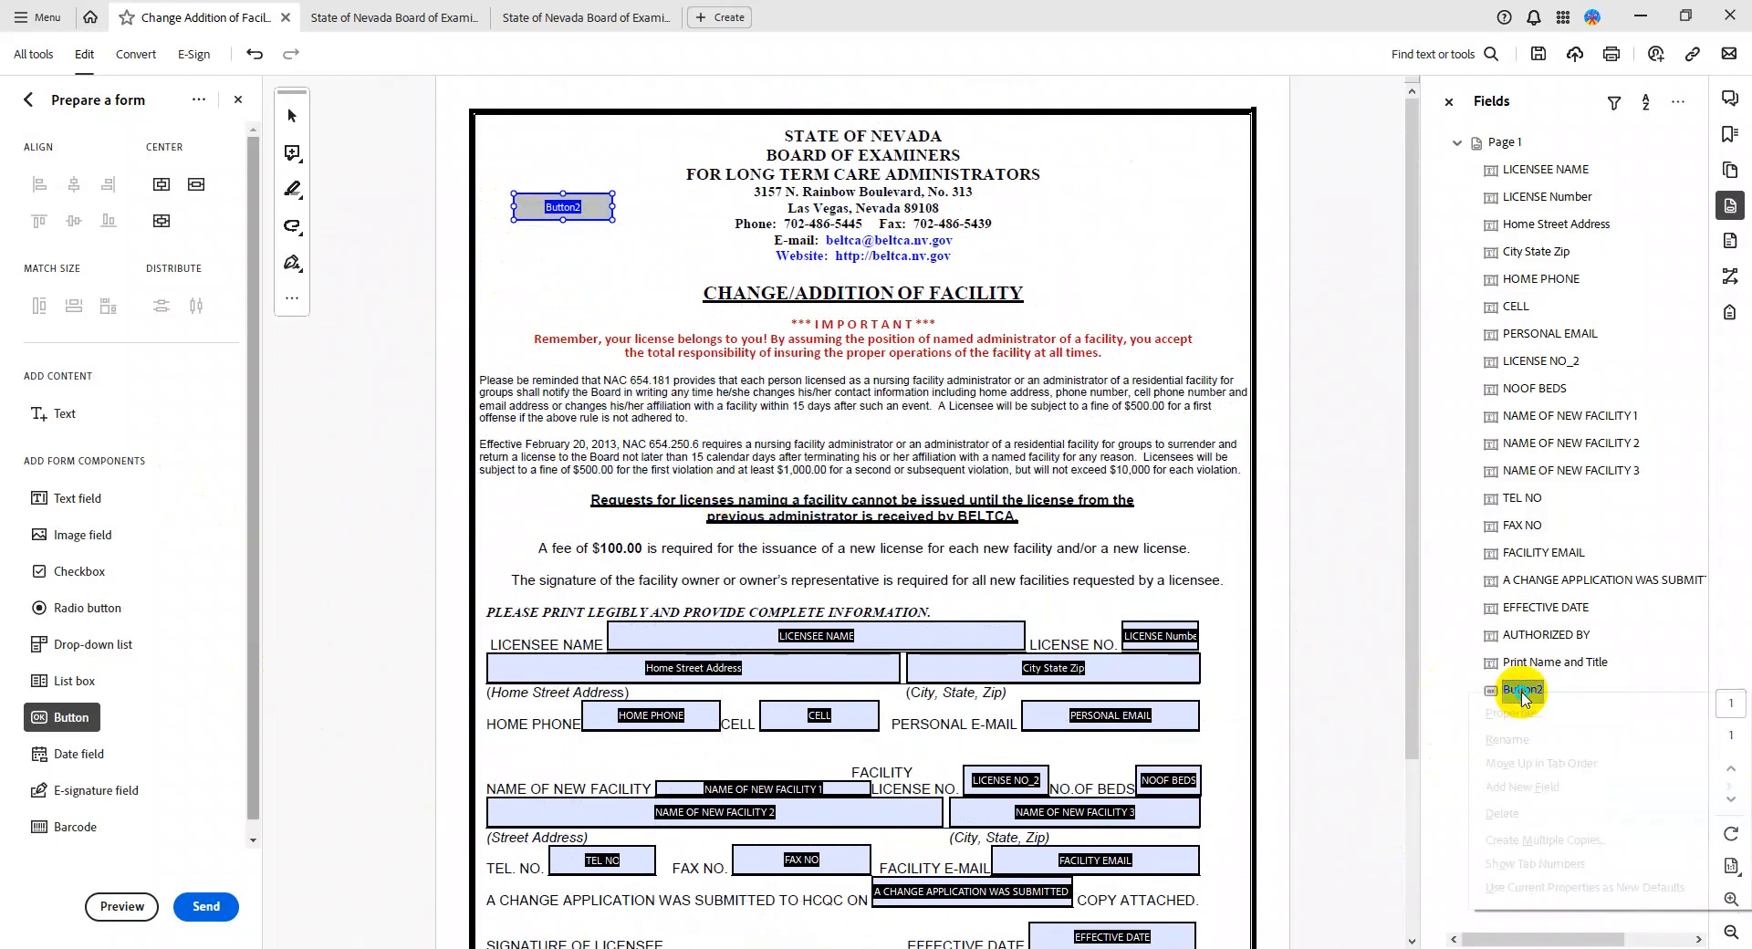
left_click(1522, 713)
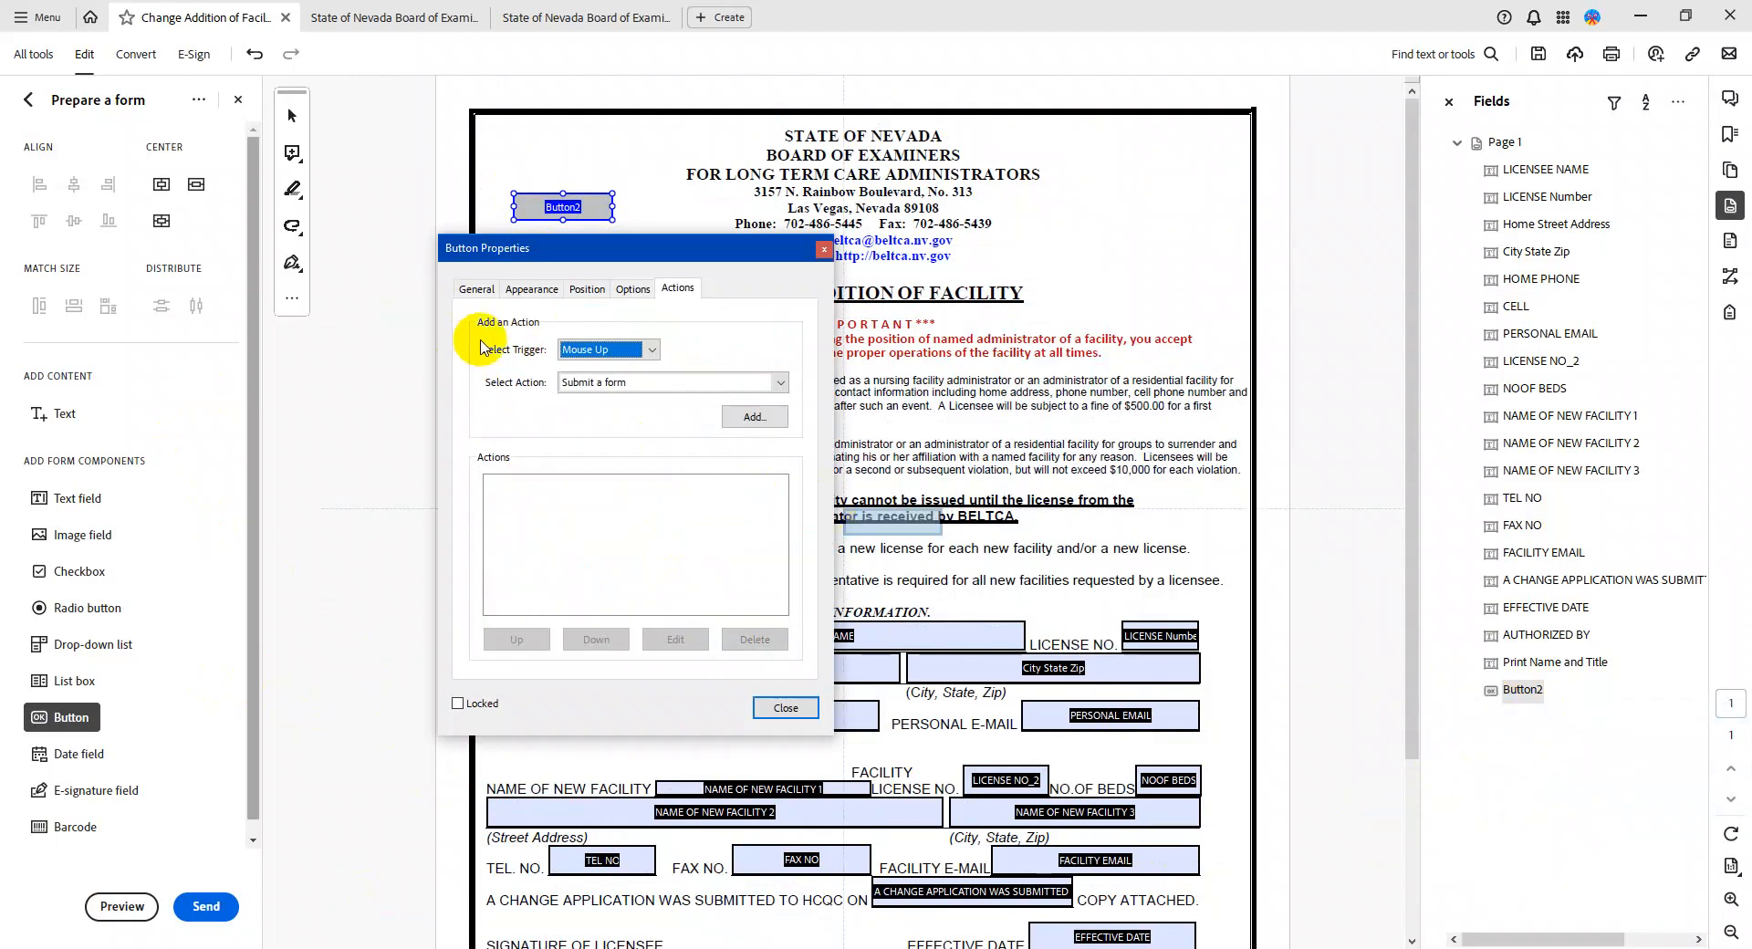
left_click(715, 383)
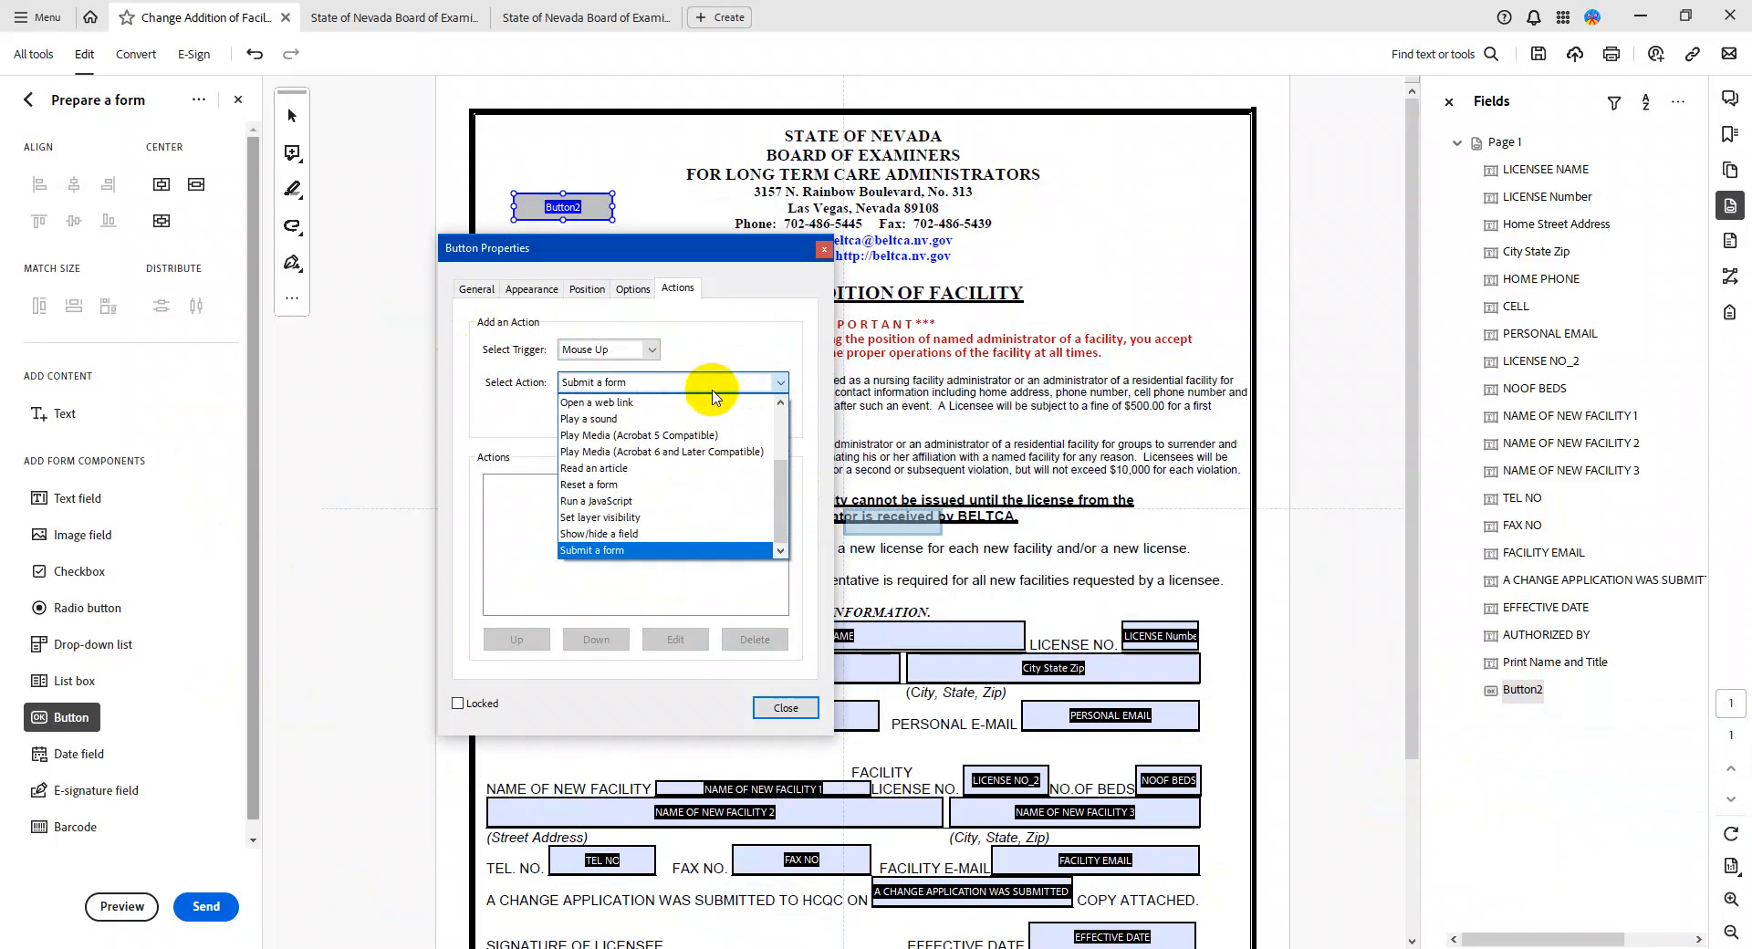
left_click(664, 486)
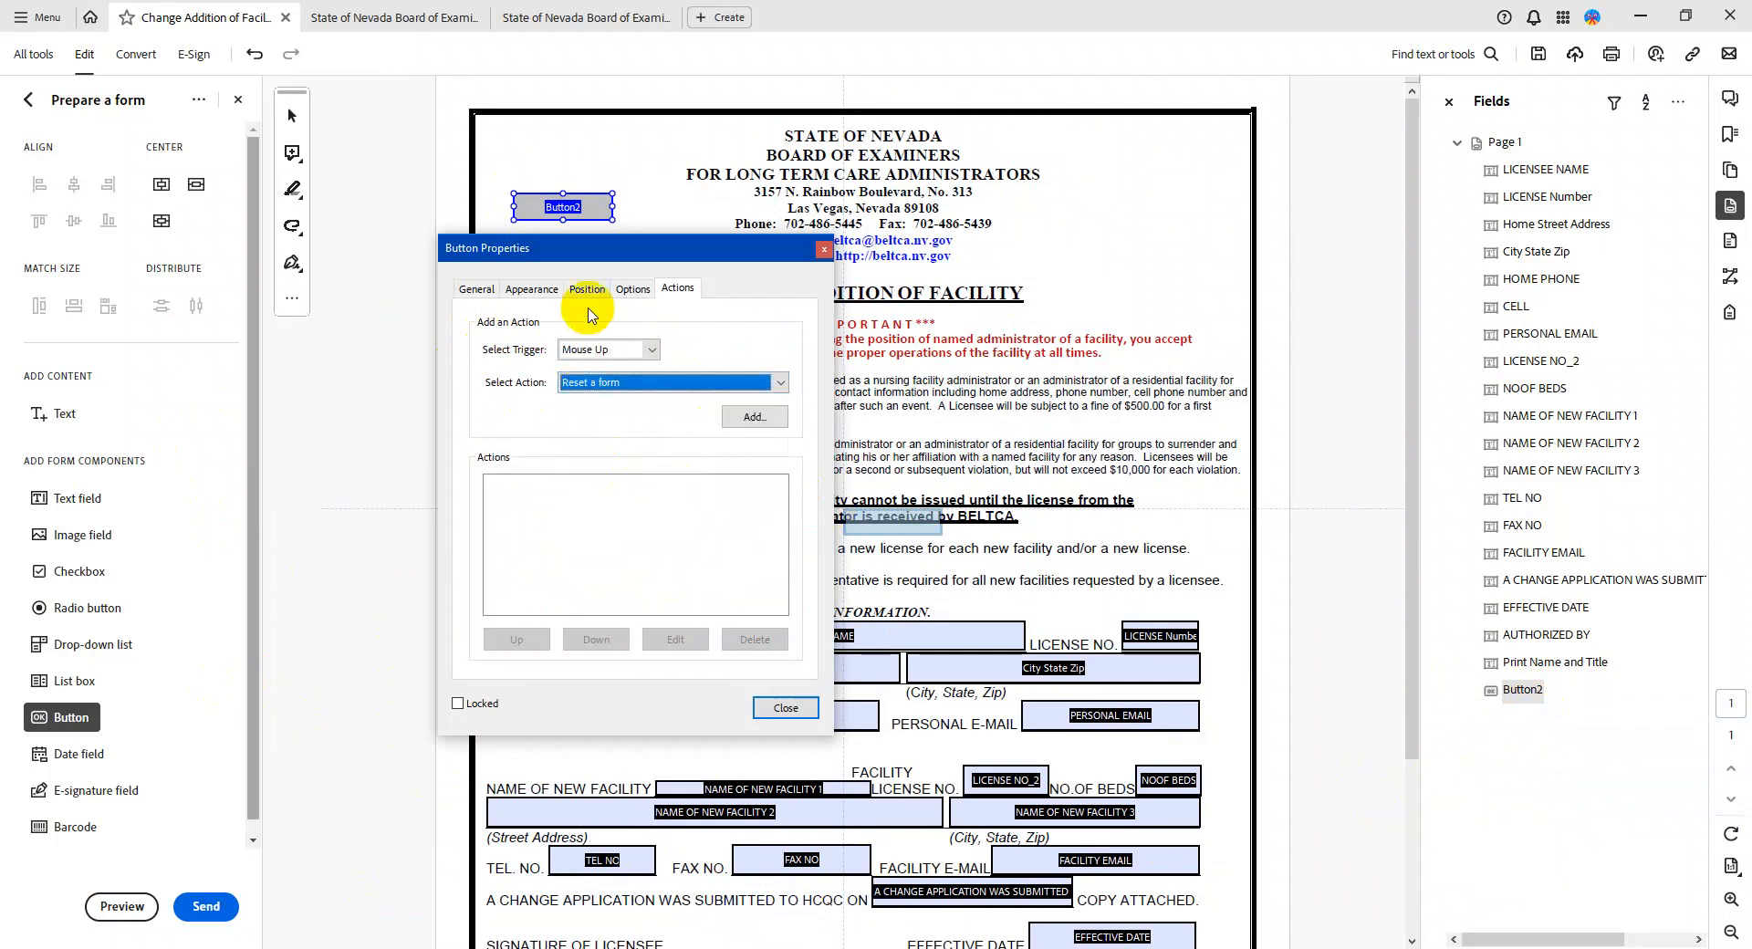
Give the new button the label "Reset Form"
left_click(626, 290)
left_click(653, 442)
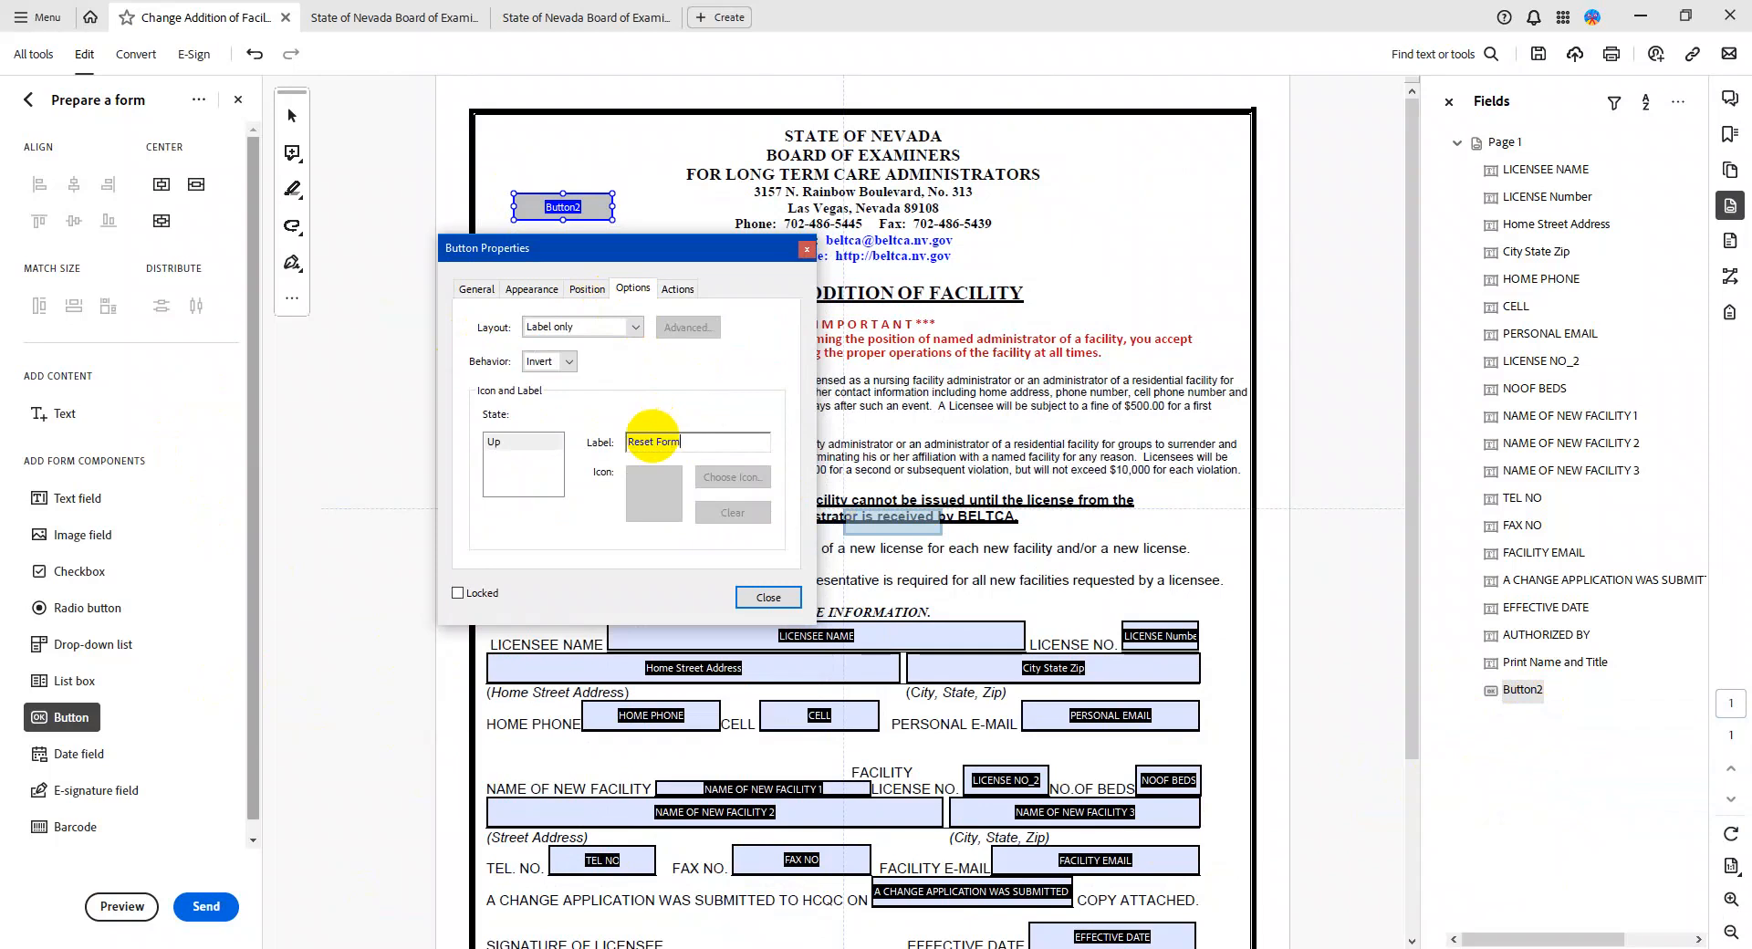
type("Reset Form")
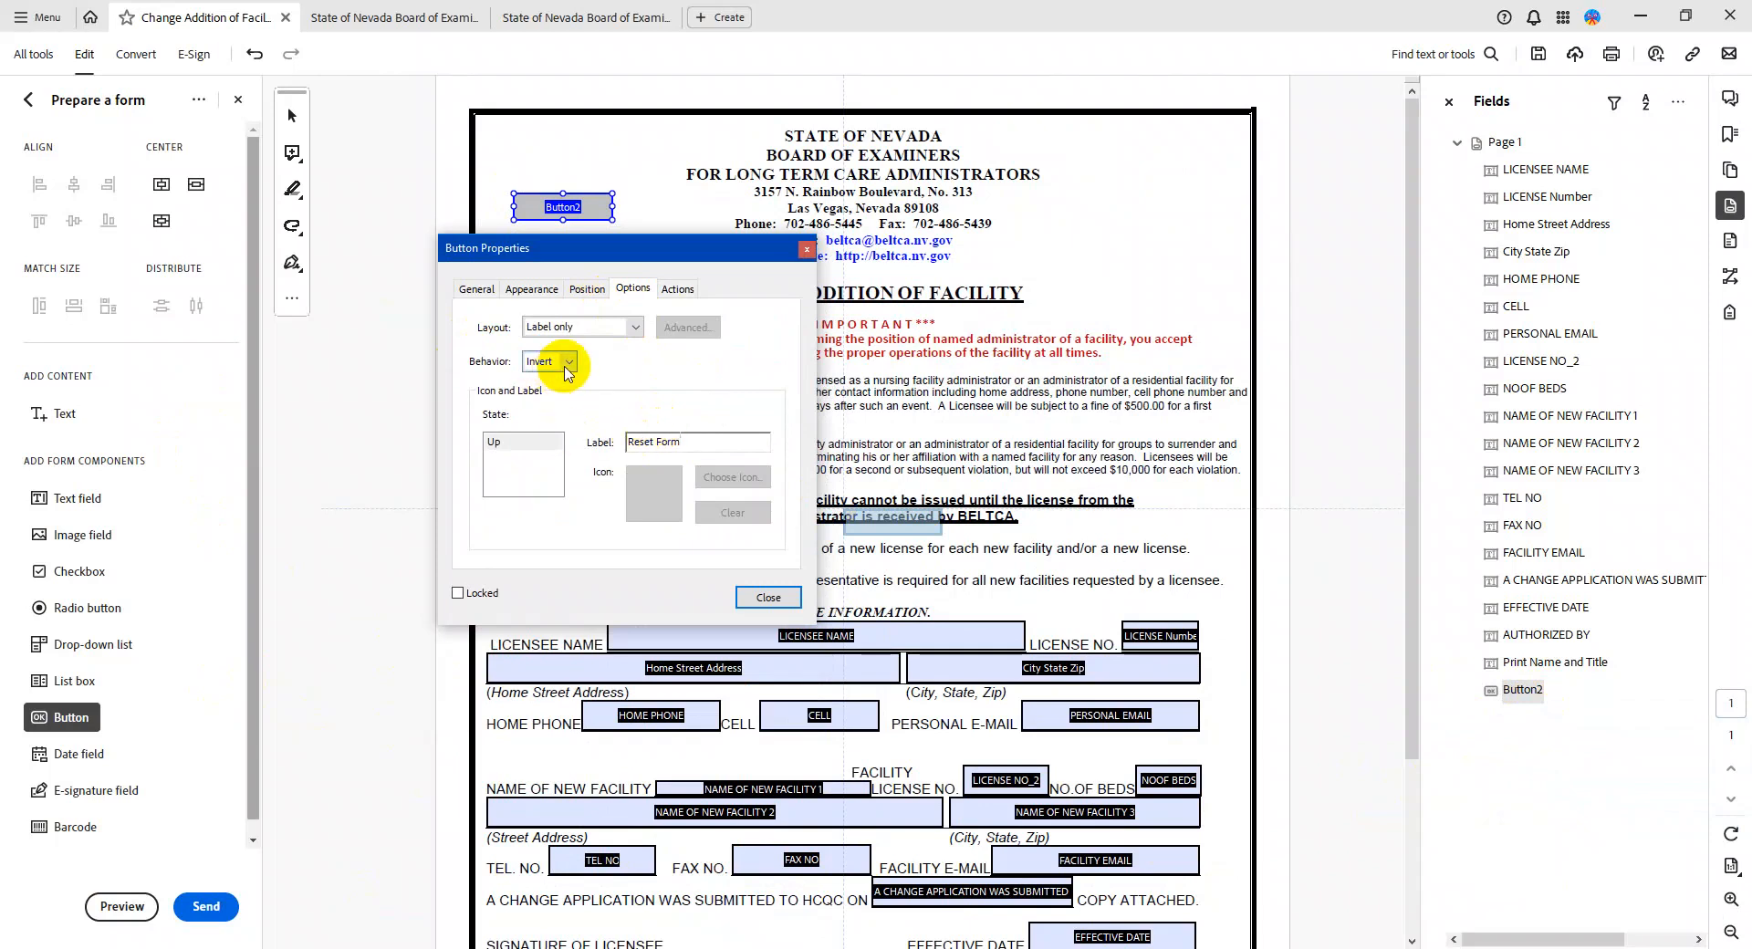
Name the new button "Reset Form" and set its tooltip to "Click to Reset Form"
left_click(476, 288)
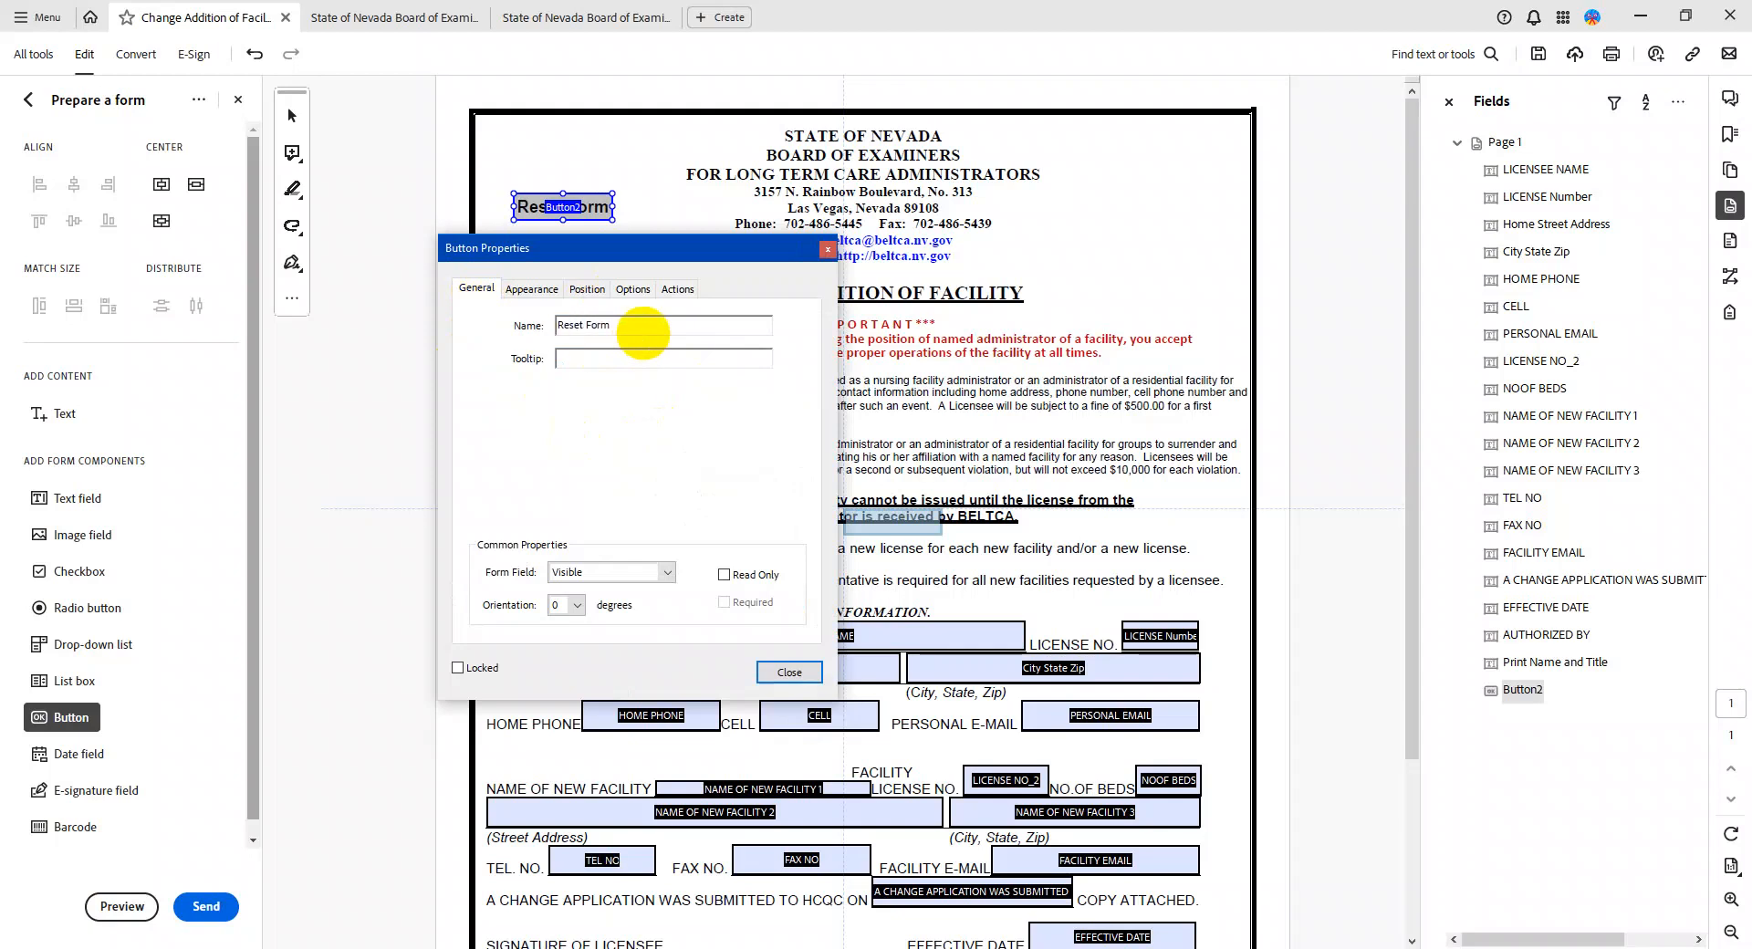
key("Tab")
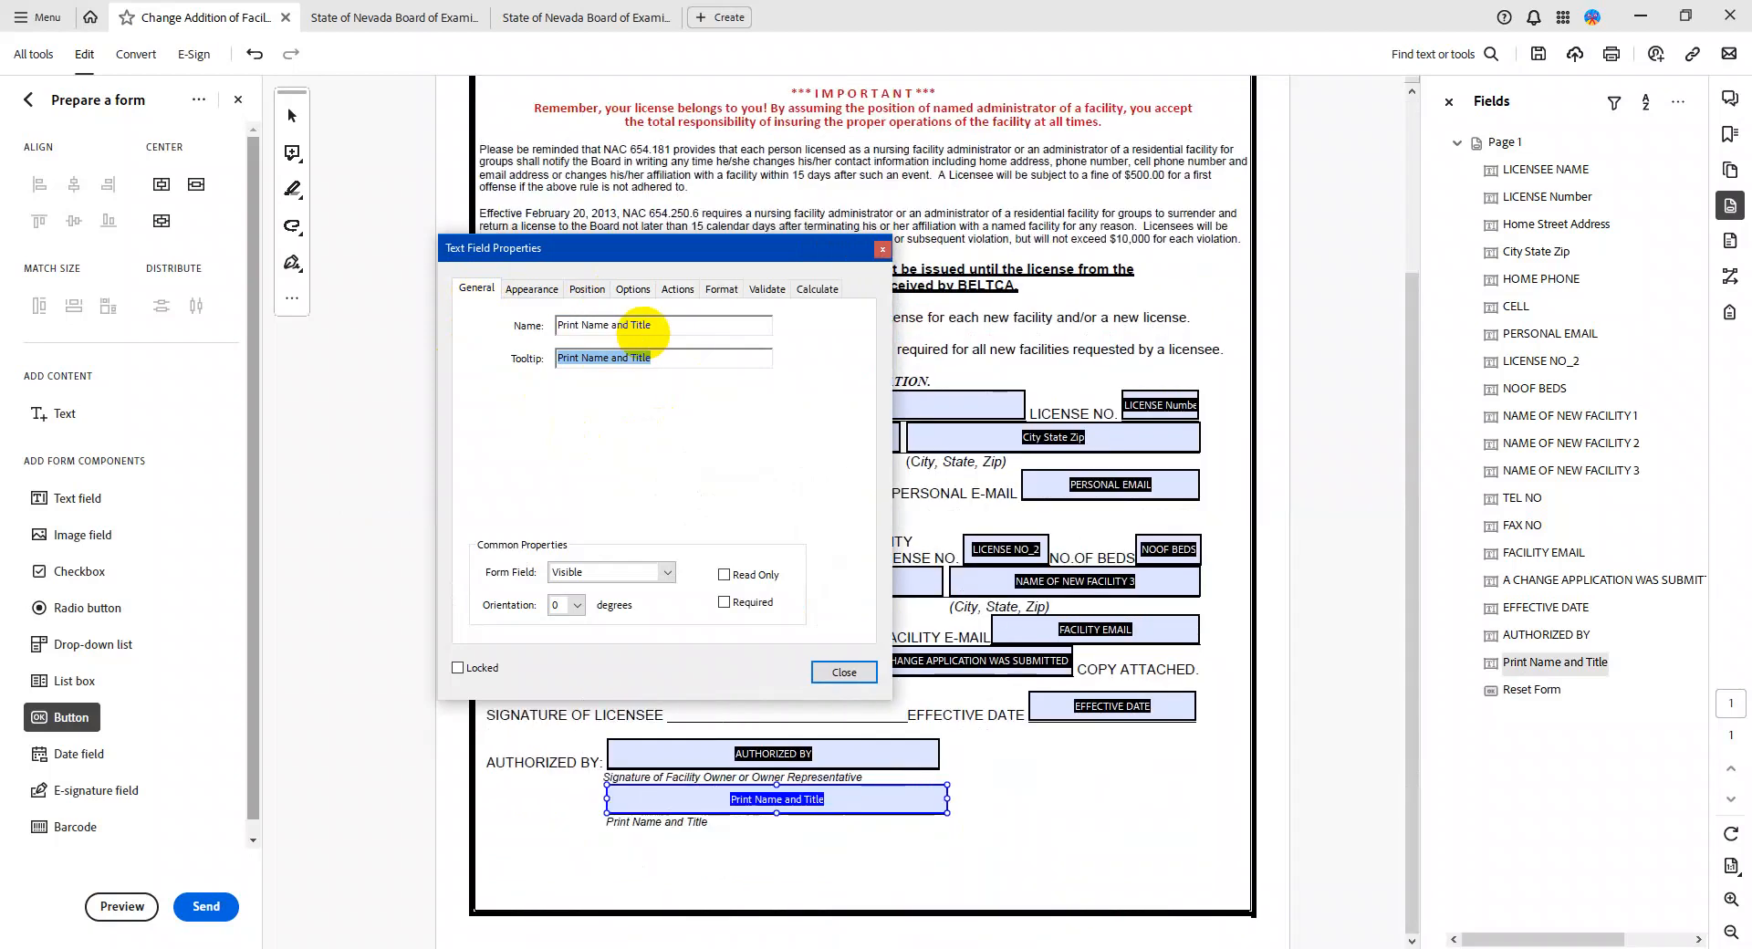
left_click(1531, 689)
left_click(594, 356)
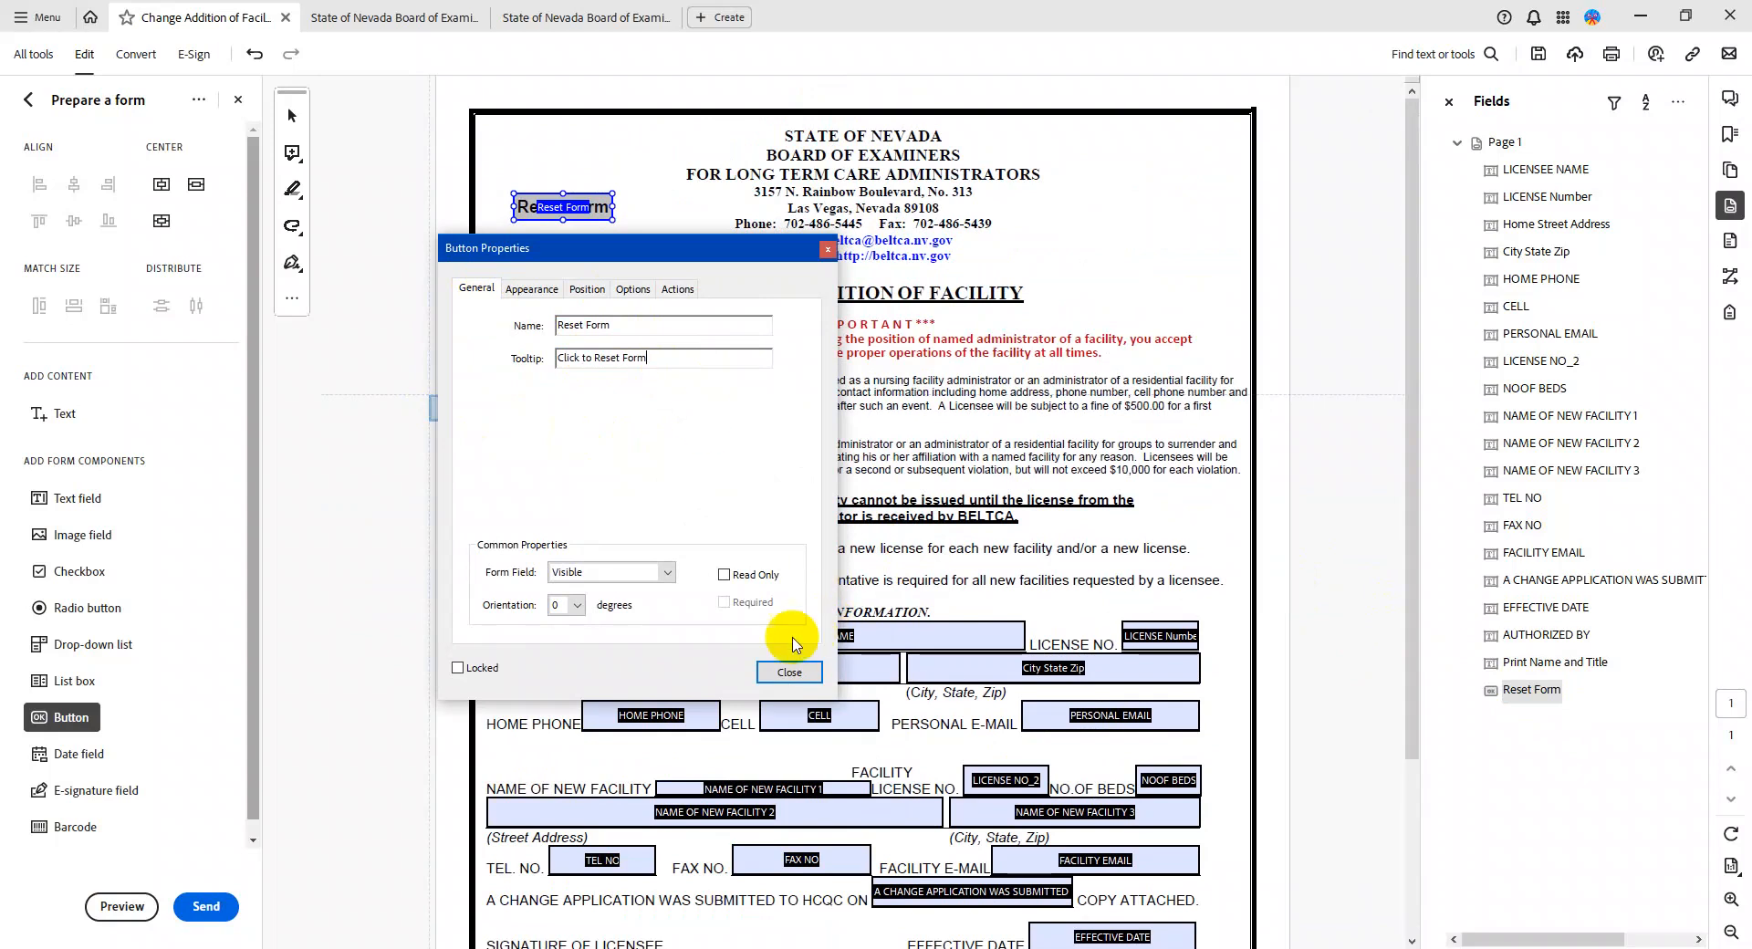
left_click(789, 671)
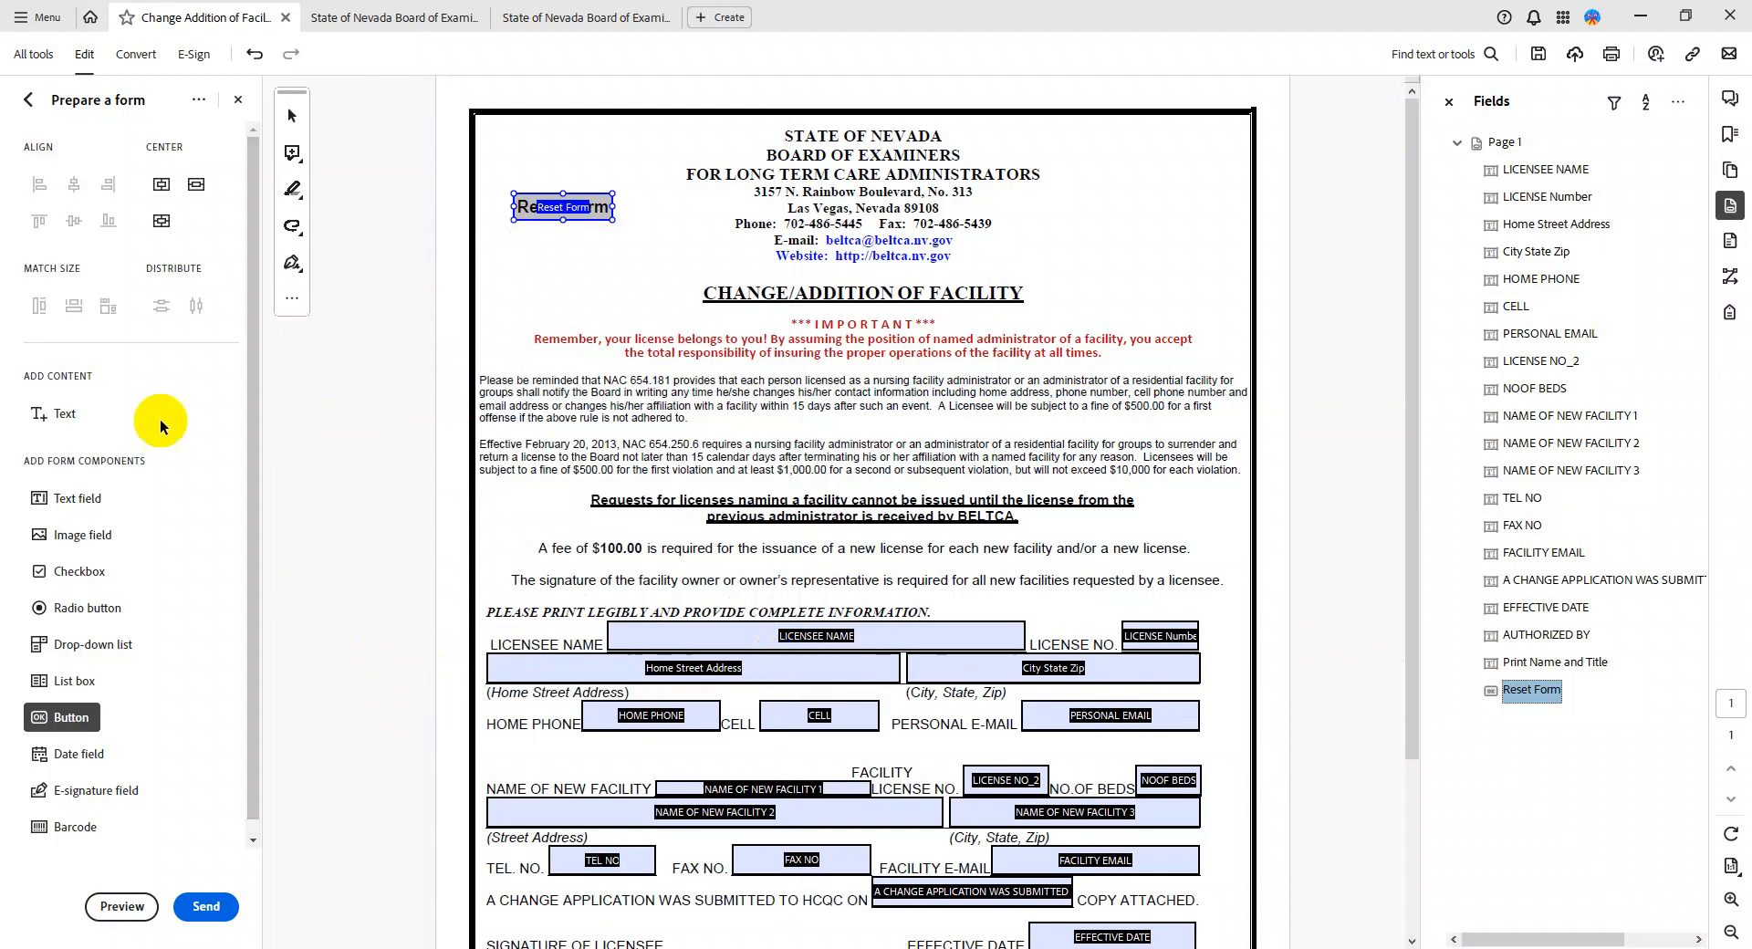
Leave form preparation and enter the LICENSEE NAME field in the fillable view
left_click(28, 101)
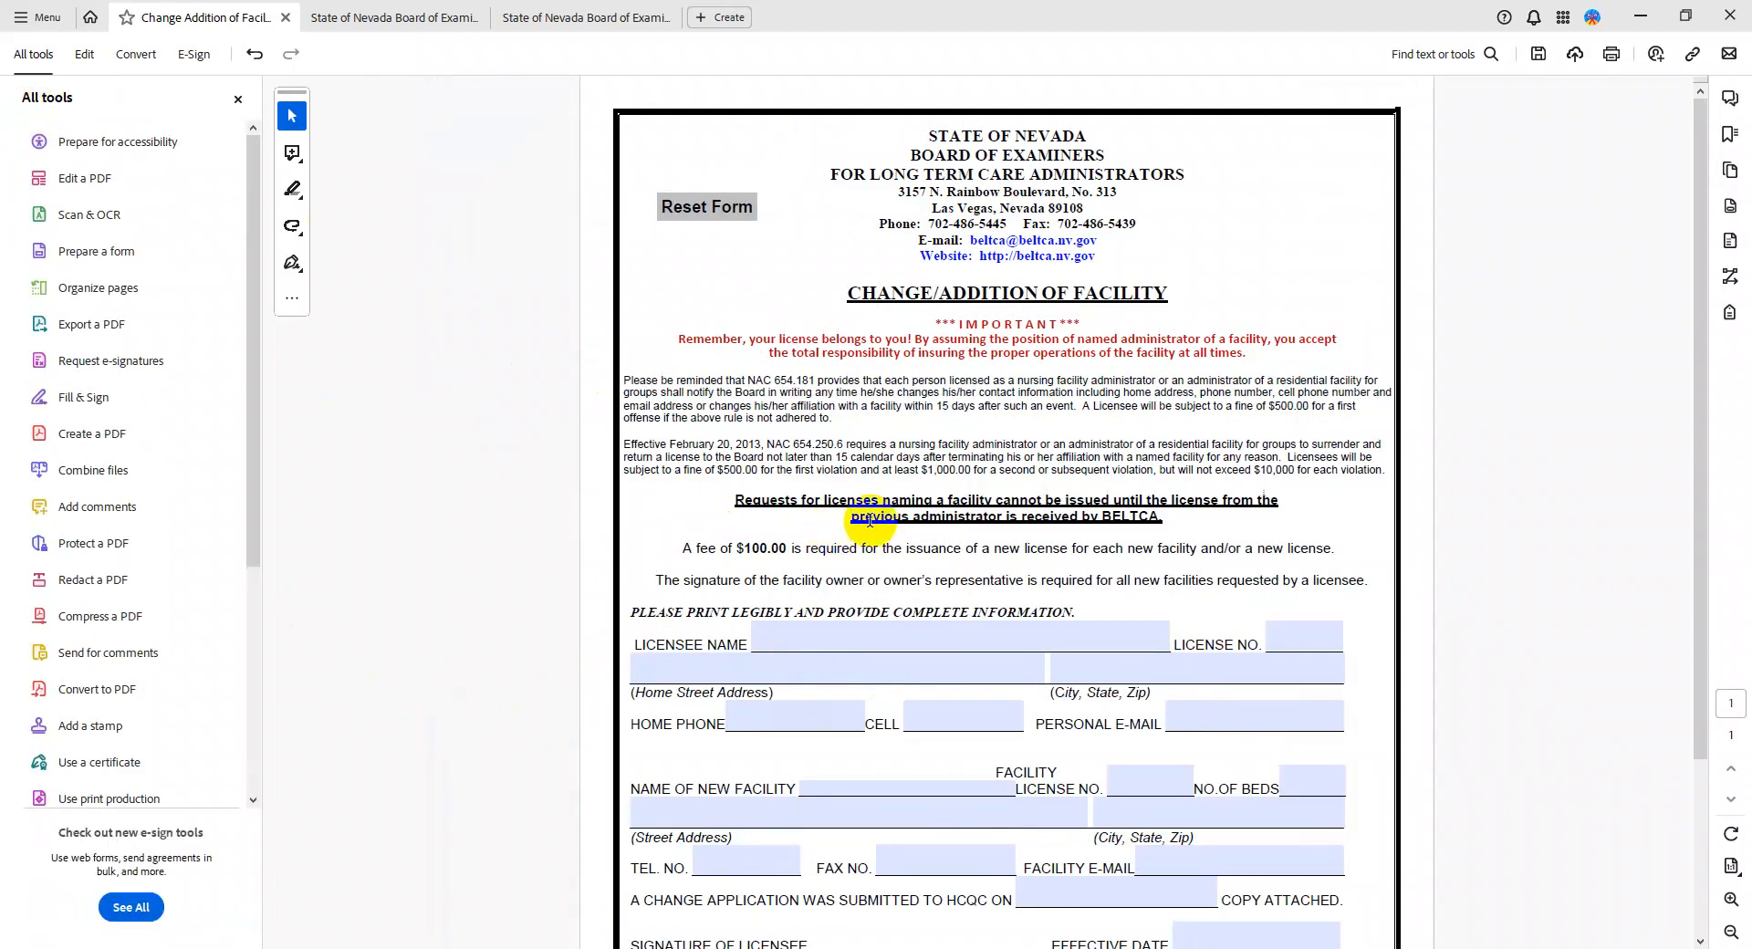
left_click(960, 632)
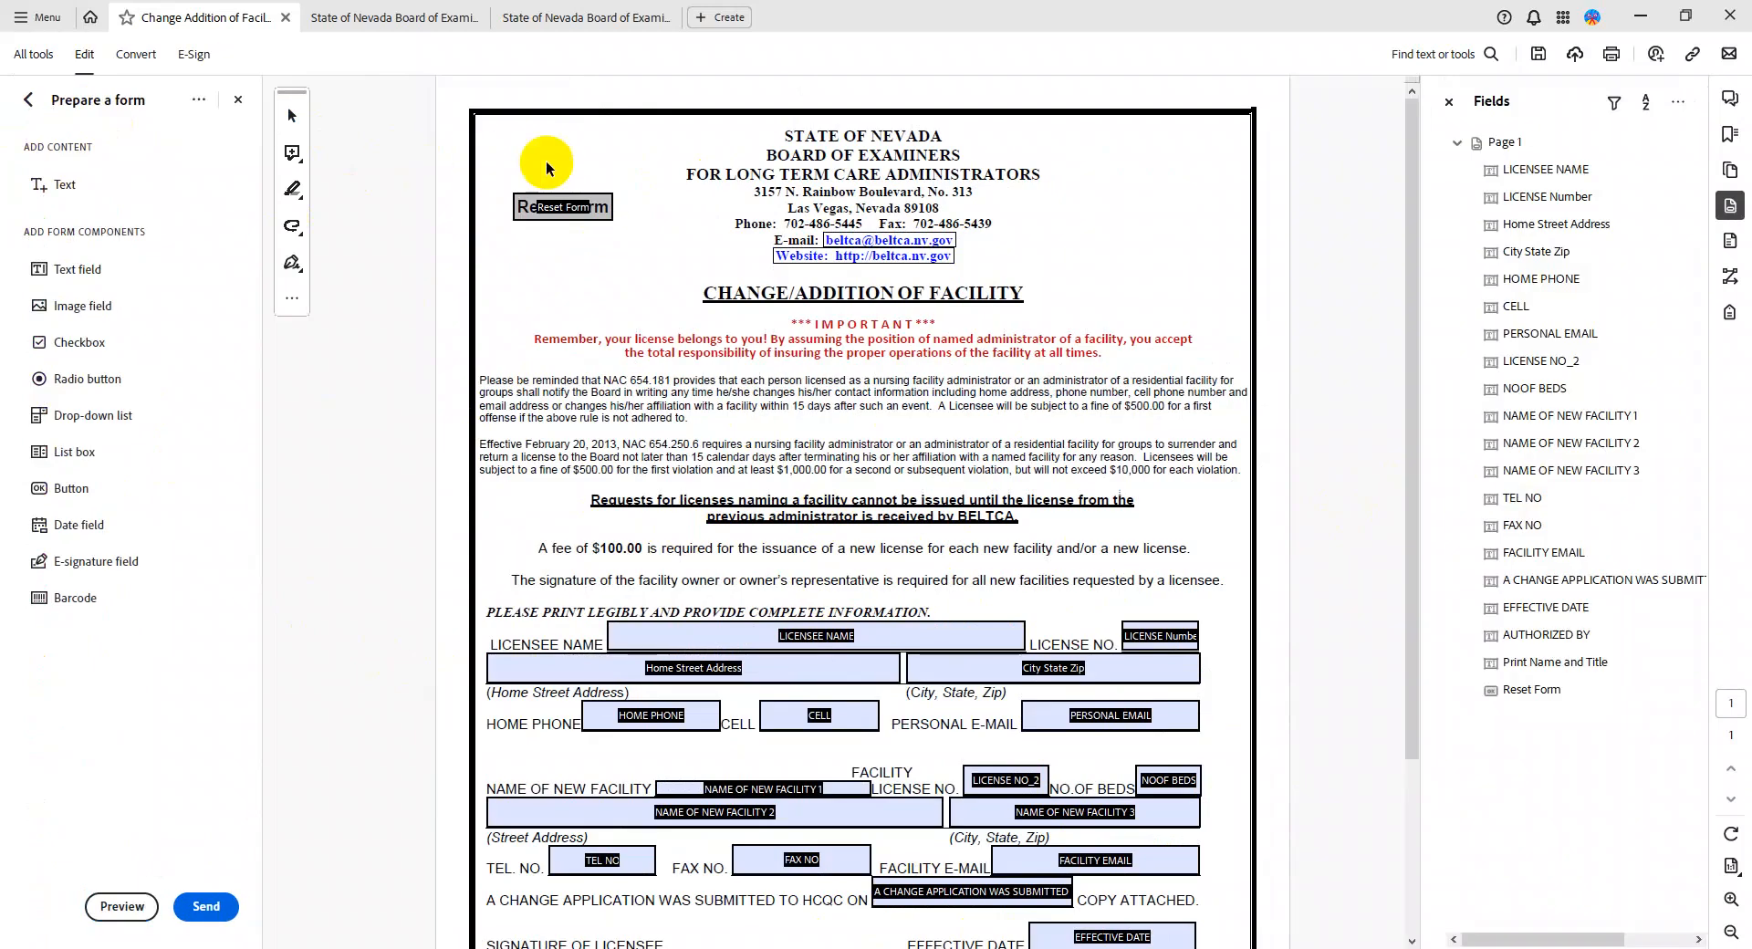
Add a Mouse Up action to the Reset Form button that resets all form fields, and exit form preparation
right_click(1522, 690)
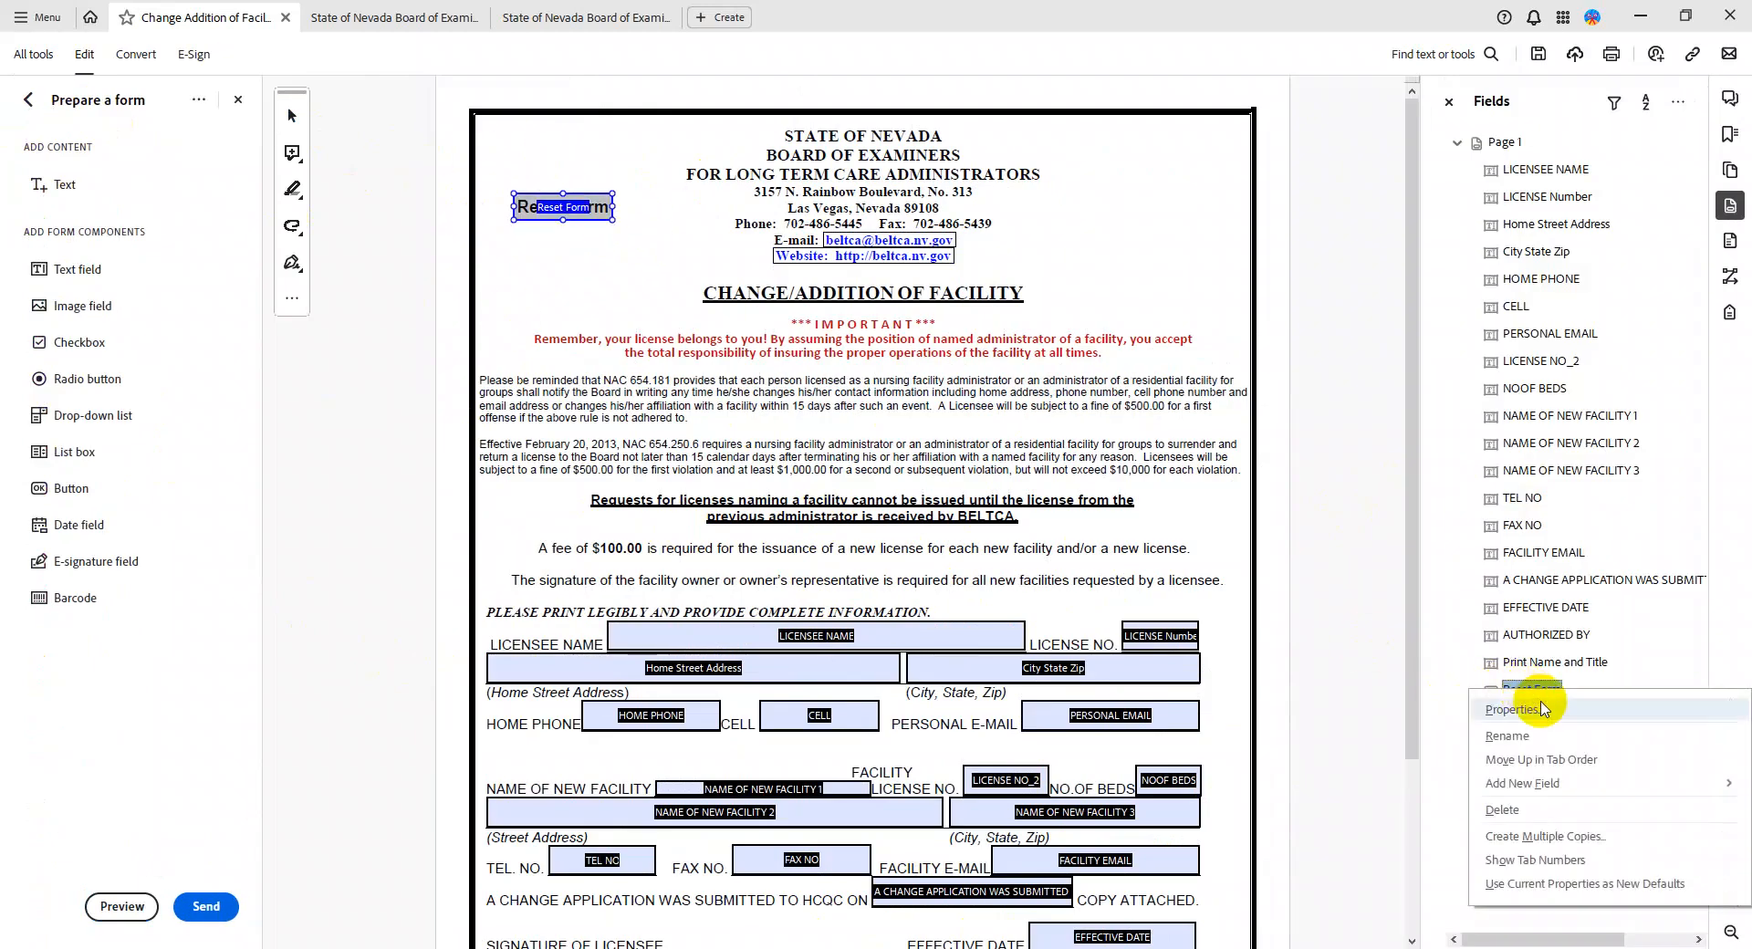
left_click(1542, 709)
left_click(677, 289)
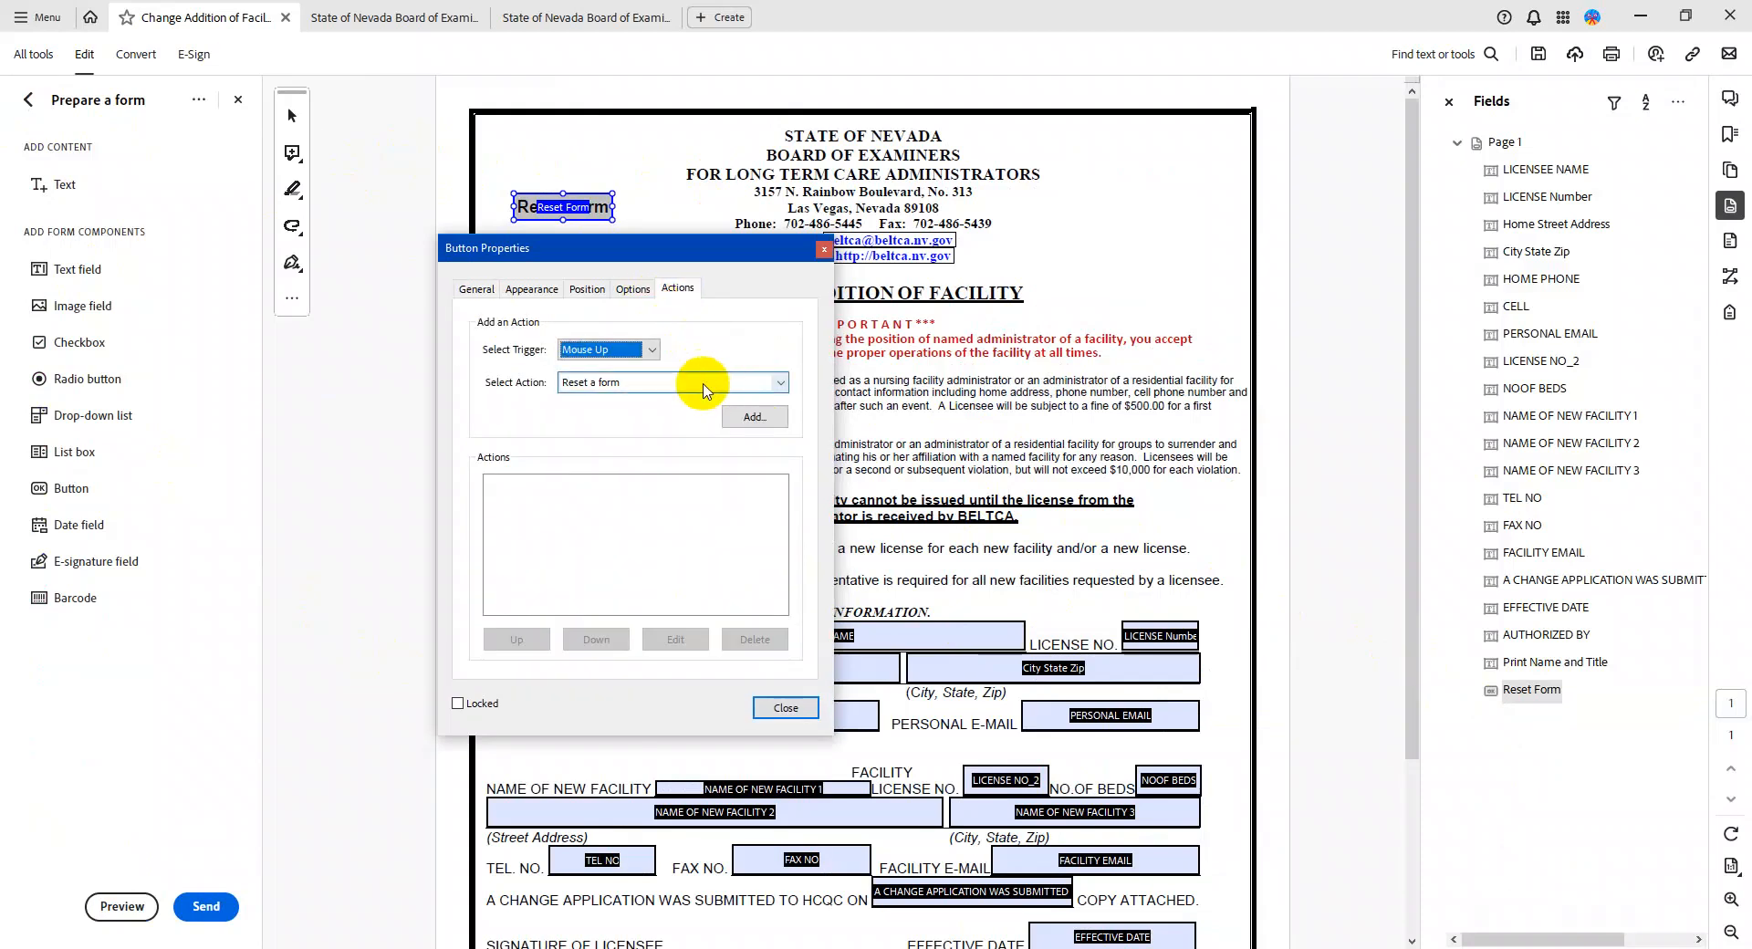
left_click(741, 416)
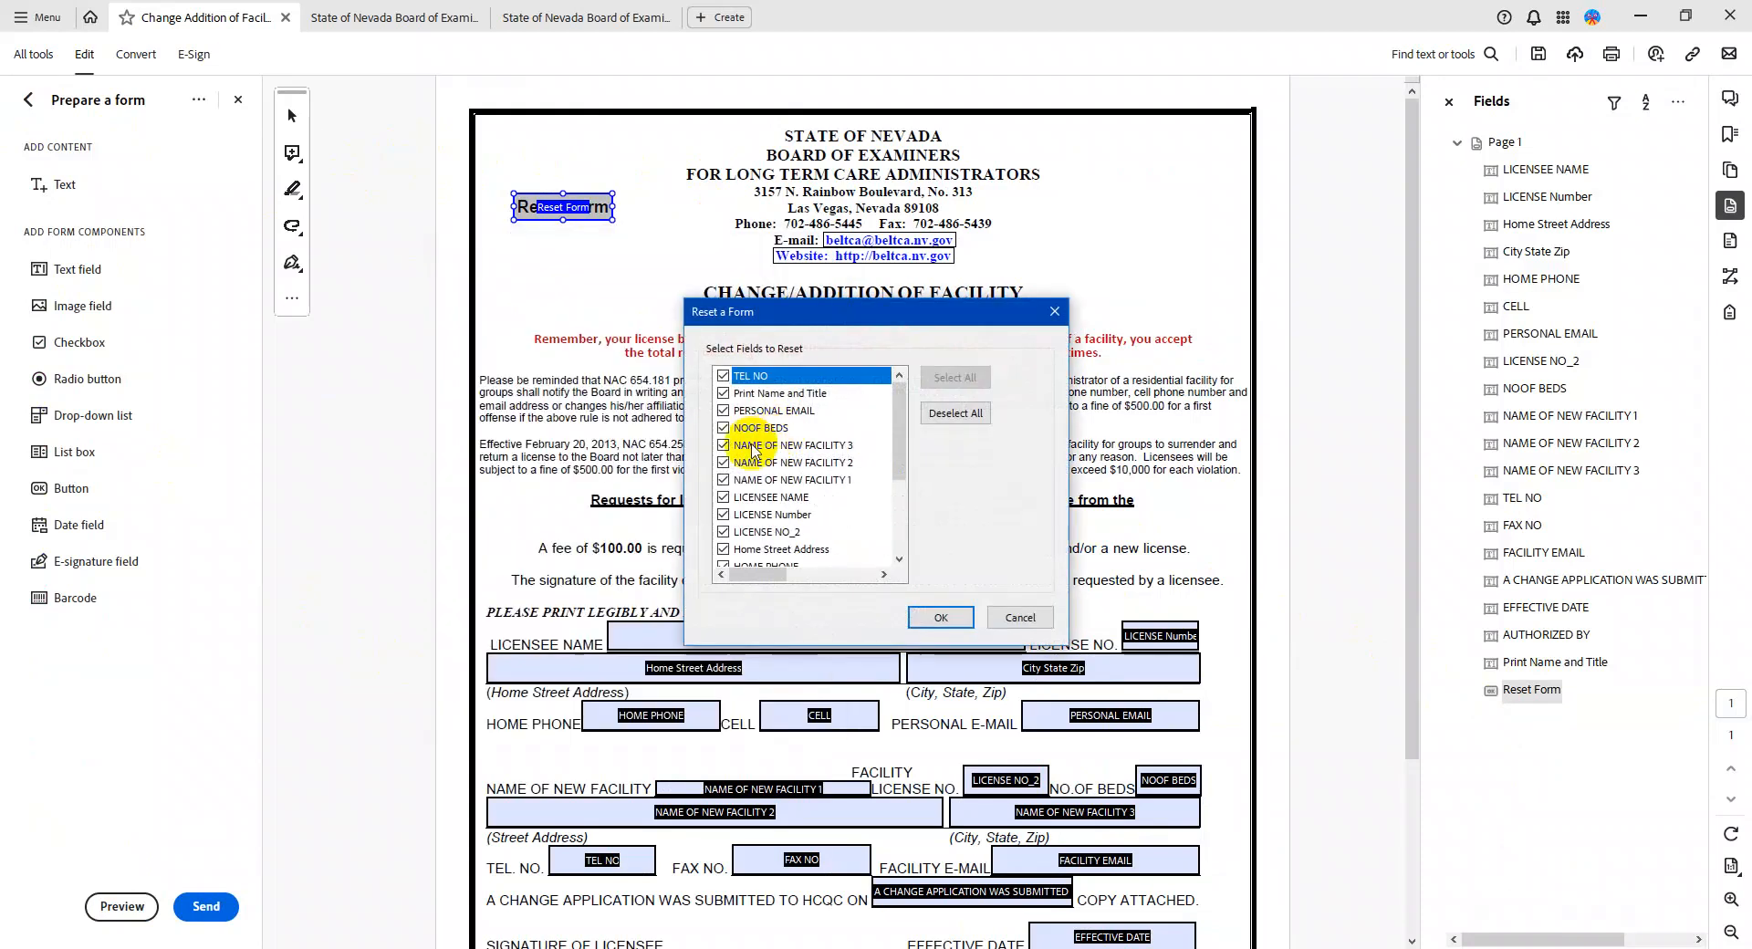
scroll(825, 406, "down", 3)
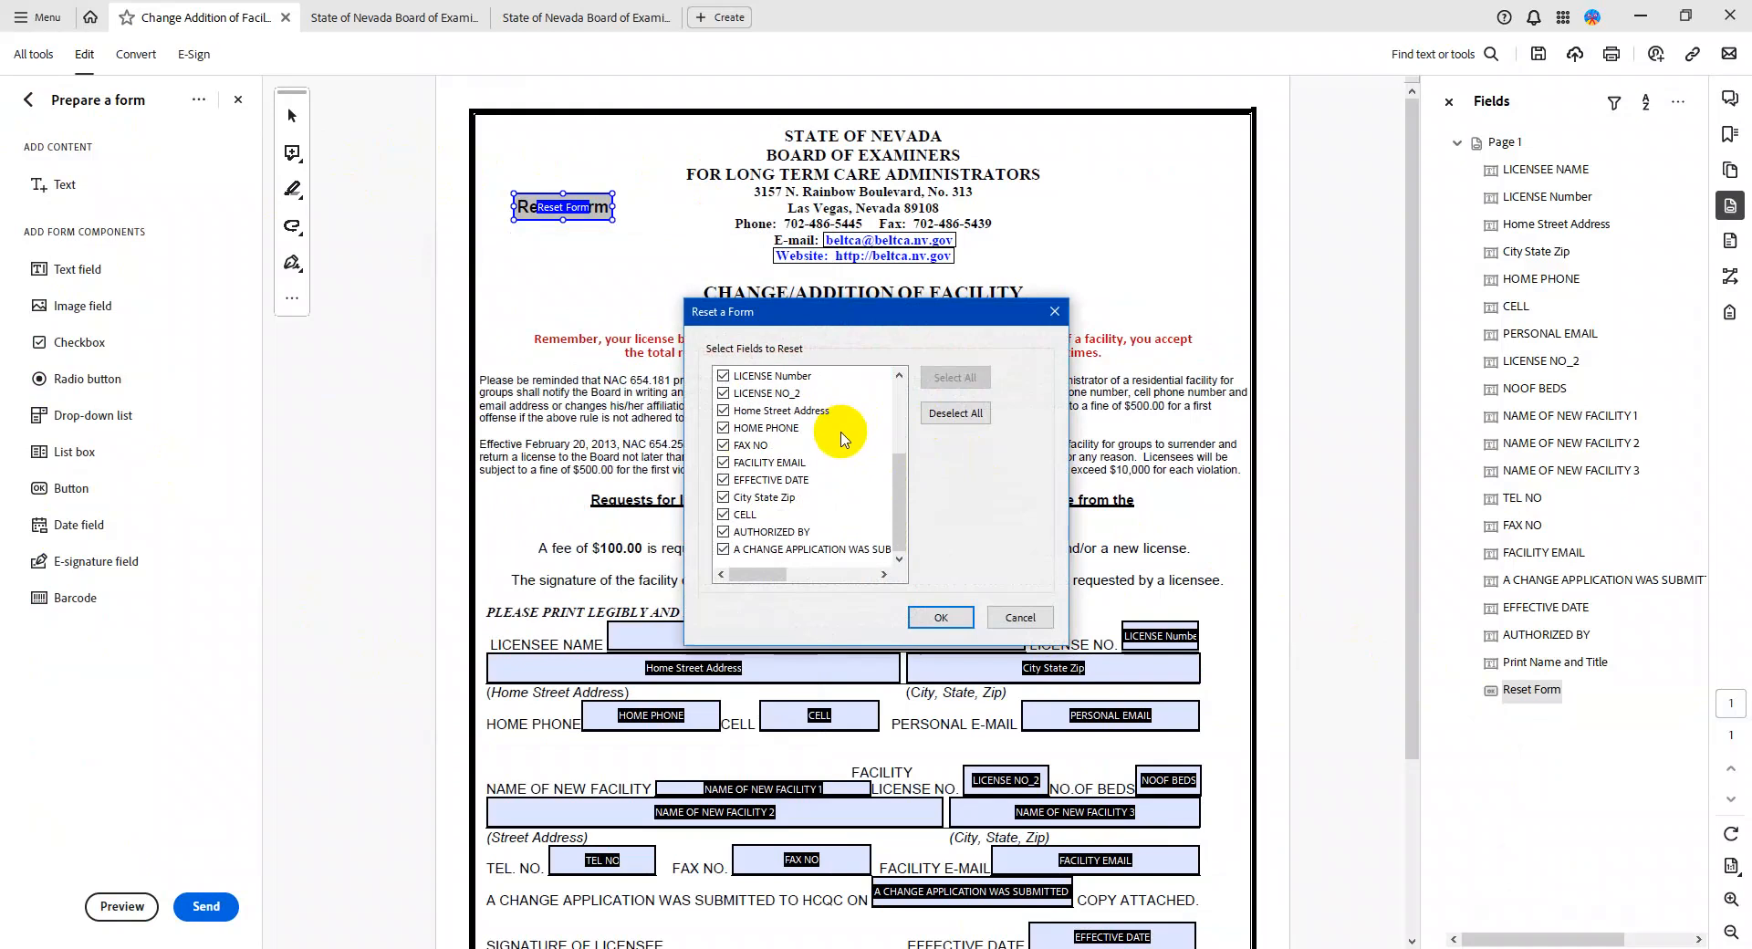
scroll(841, 433, "up", 3)
scroll(832, 493, "down", 3)
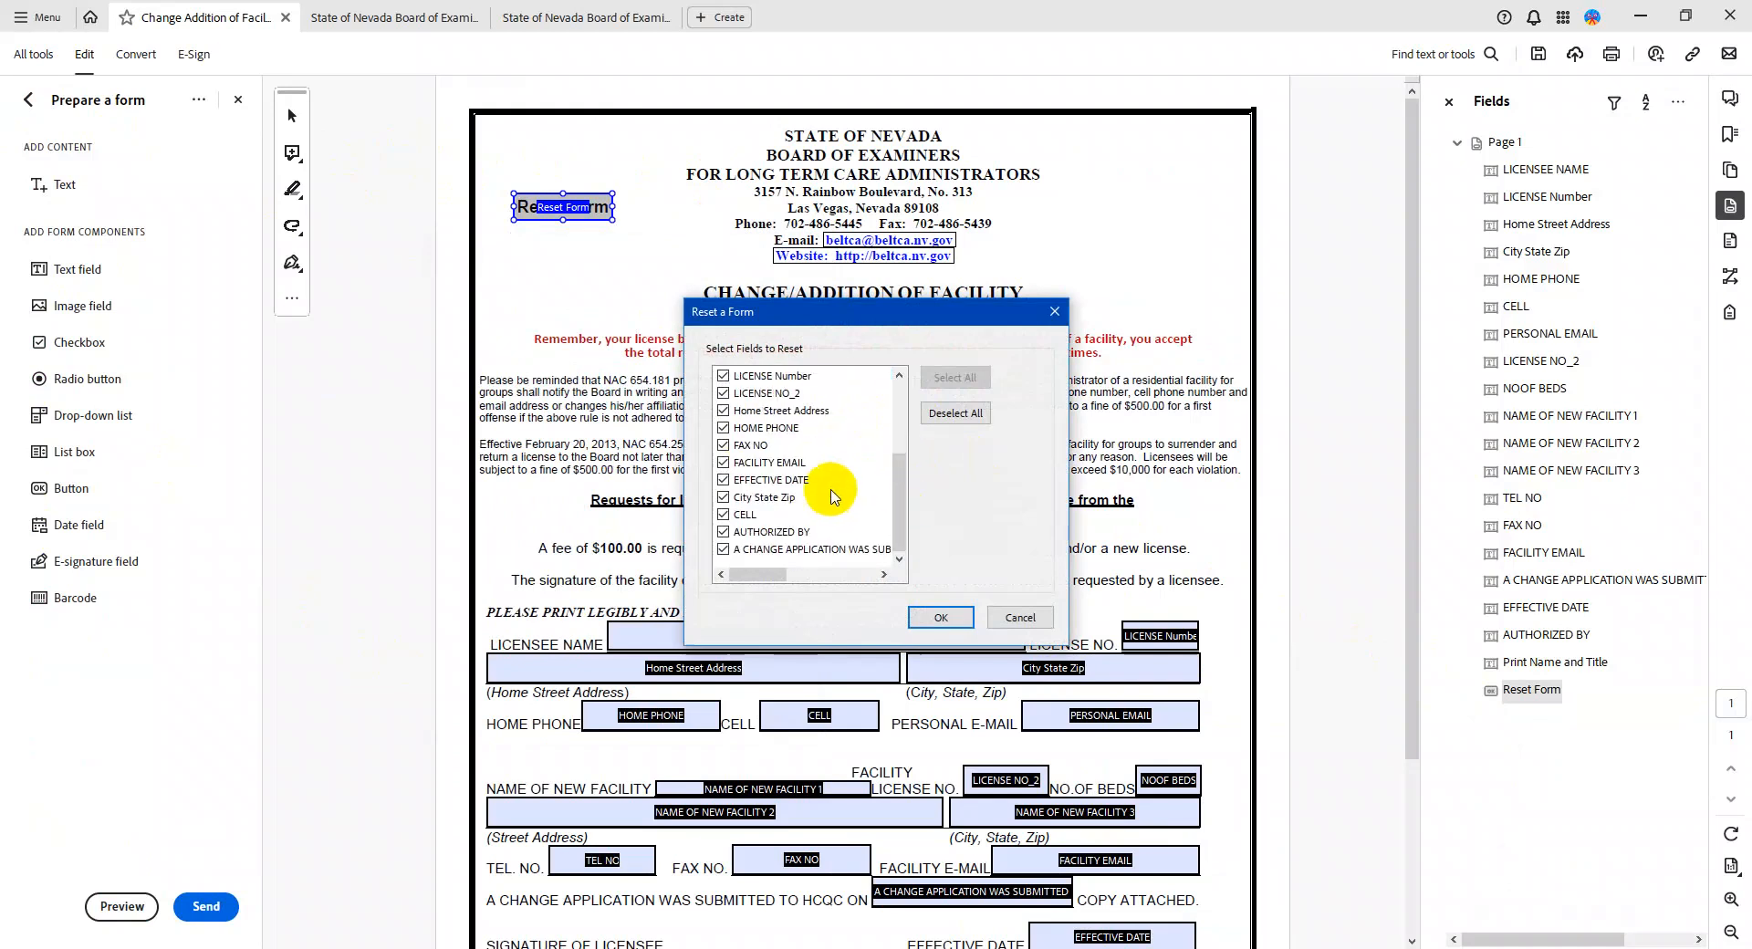
scroll(775, 474, "up", 5)
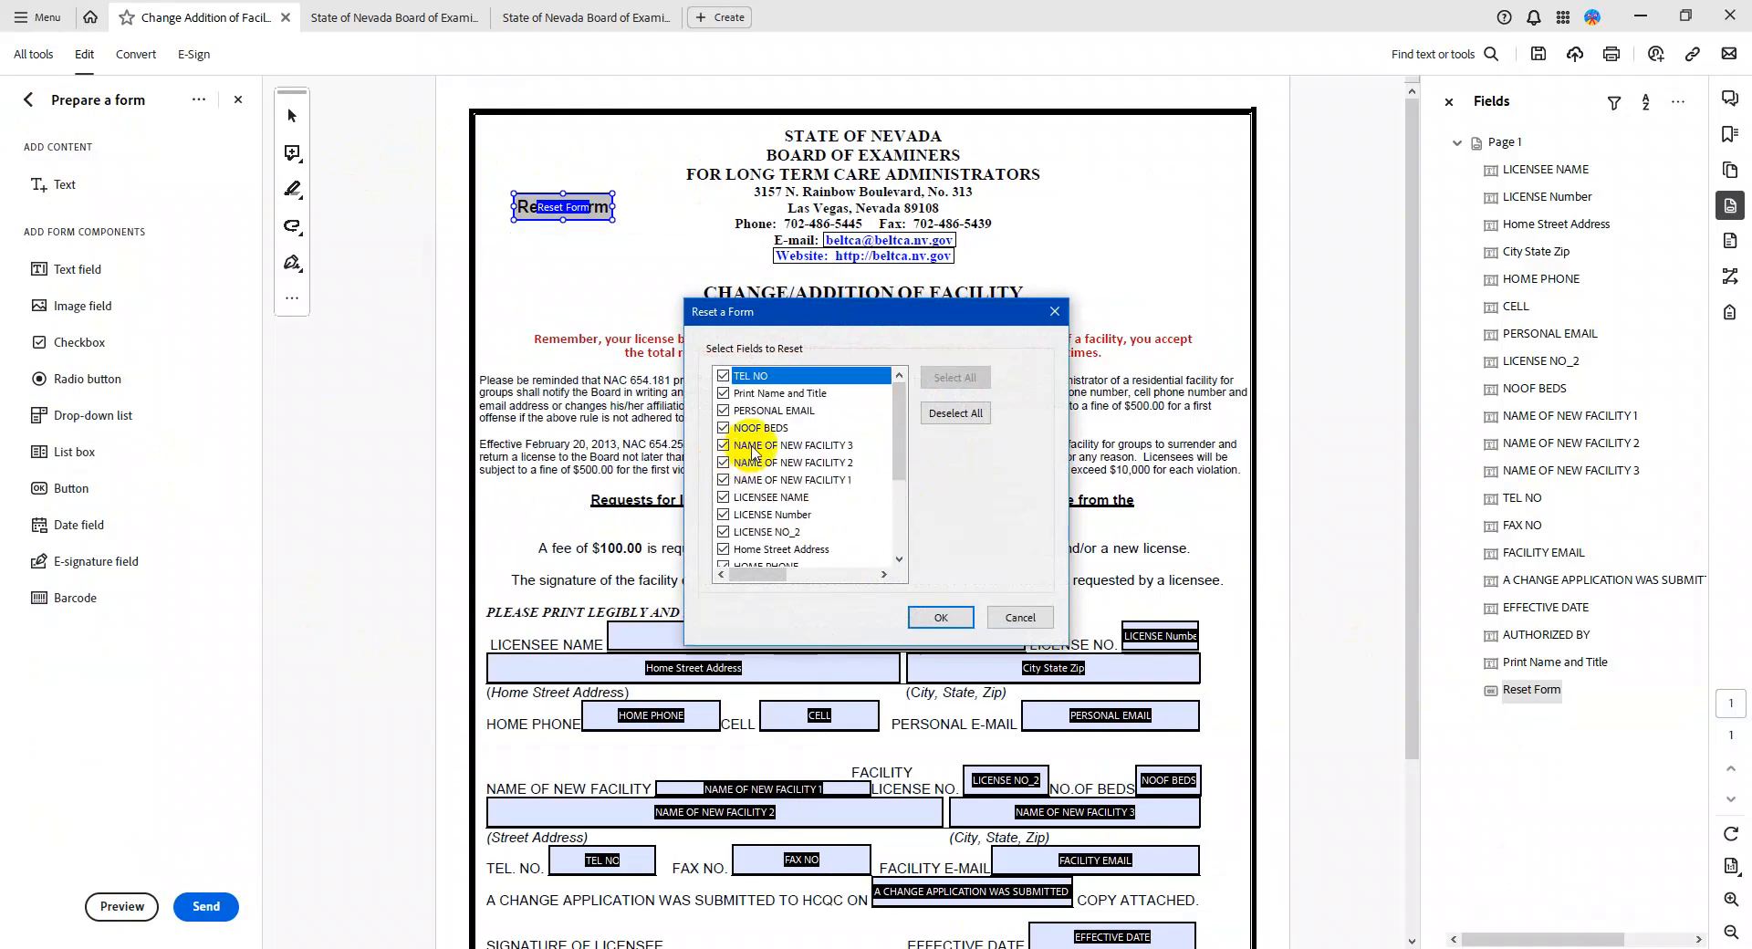
left_click(945, 618)
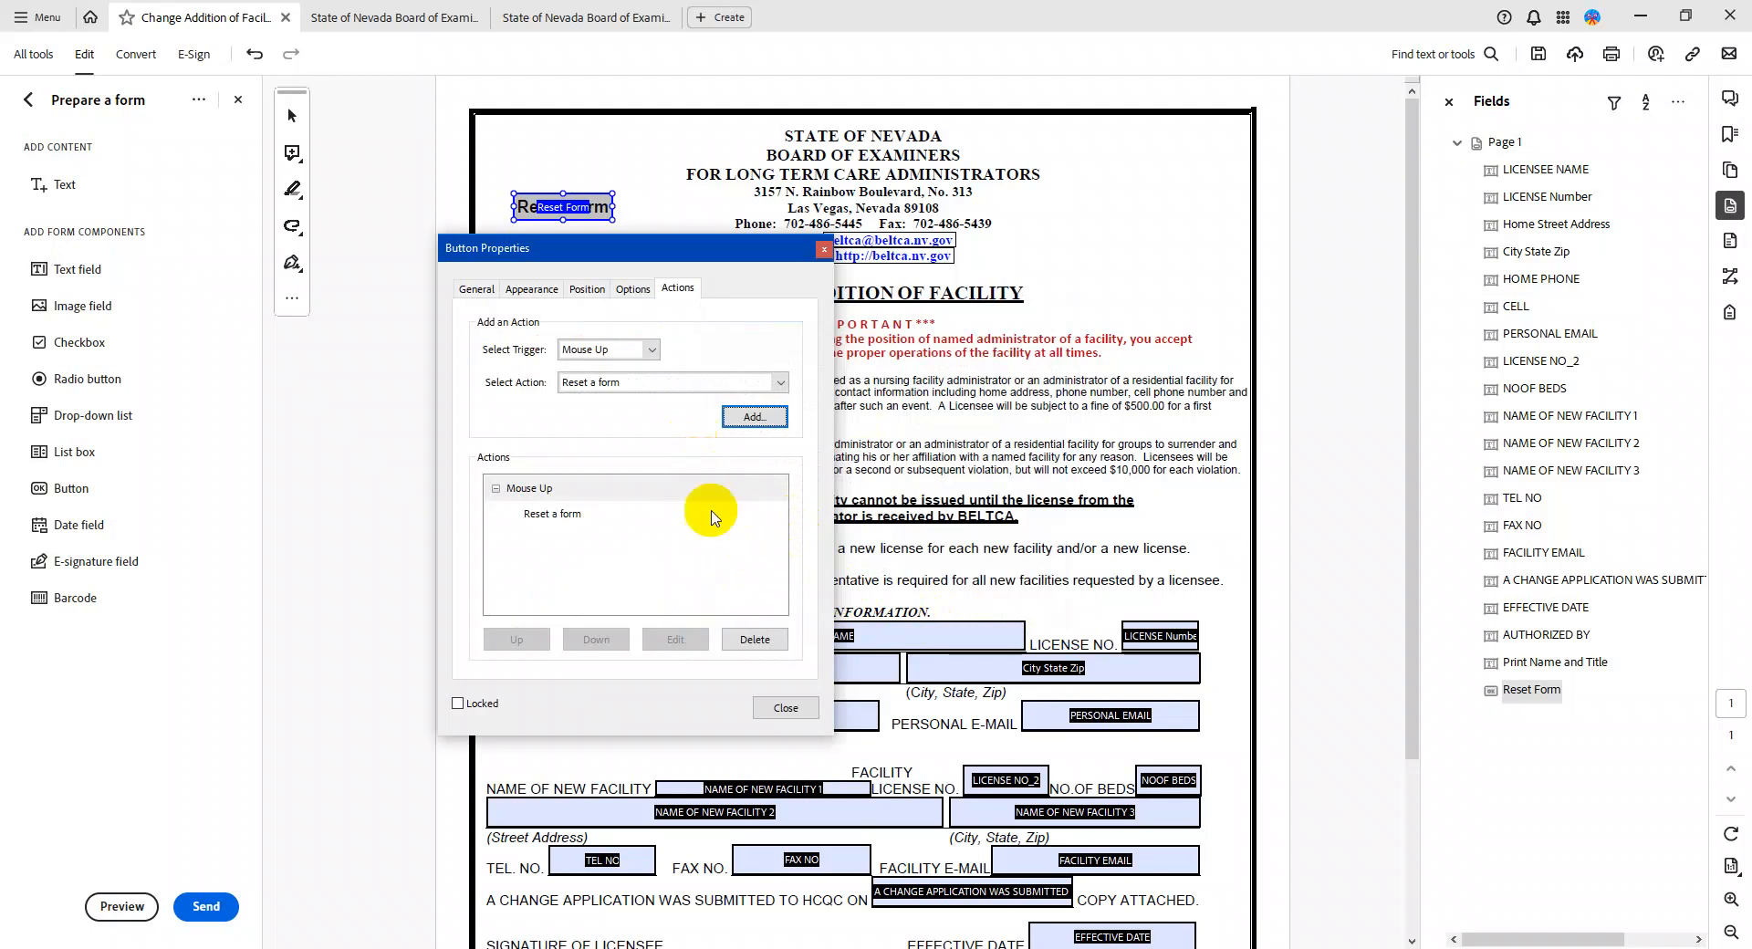
left_click(784, 708)
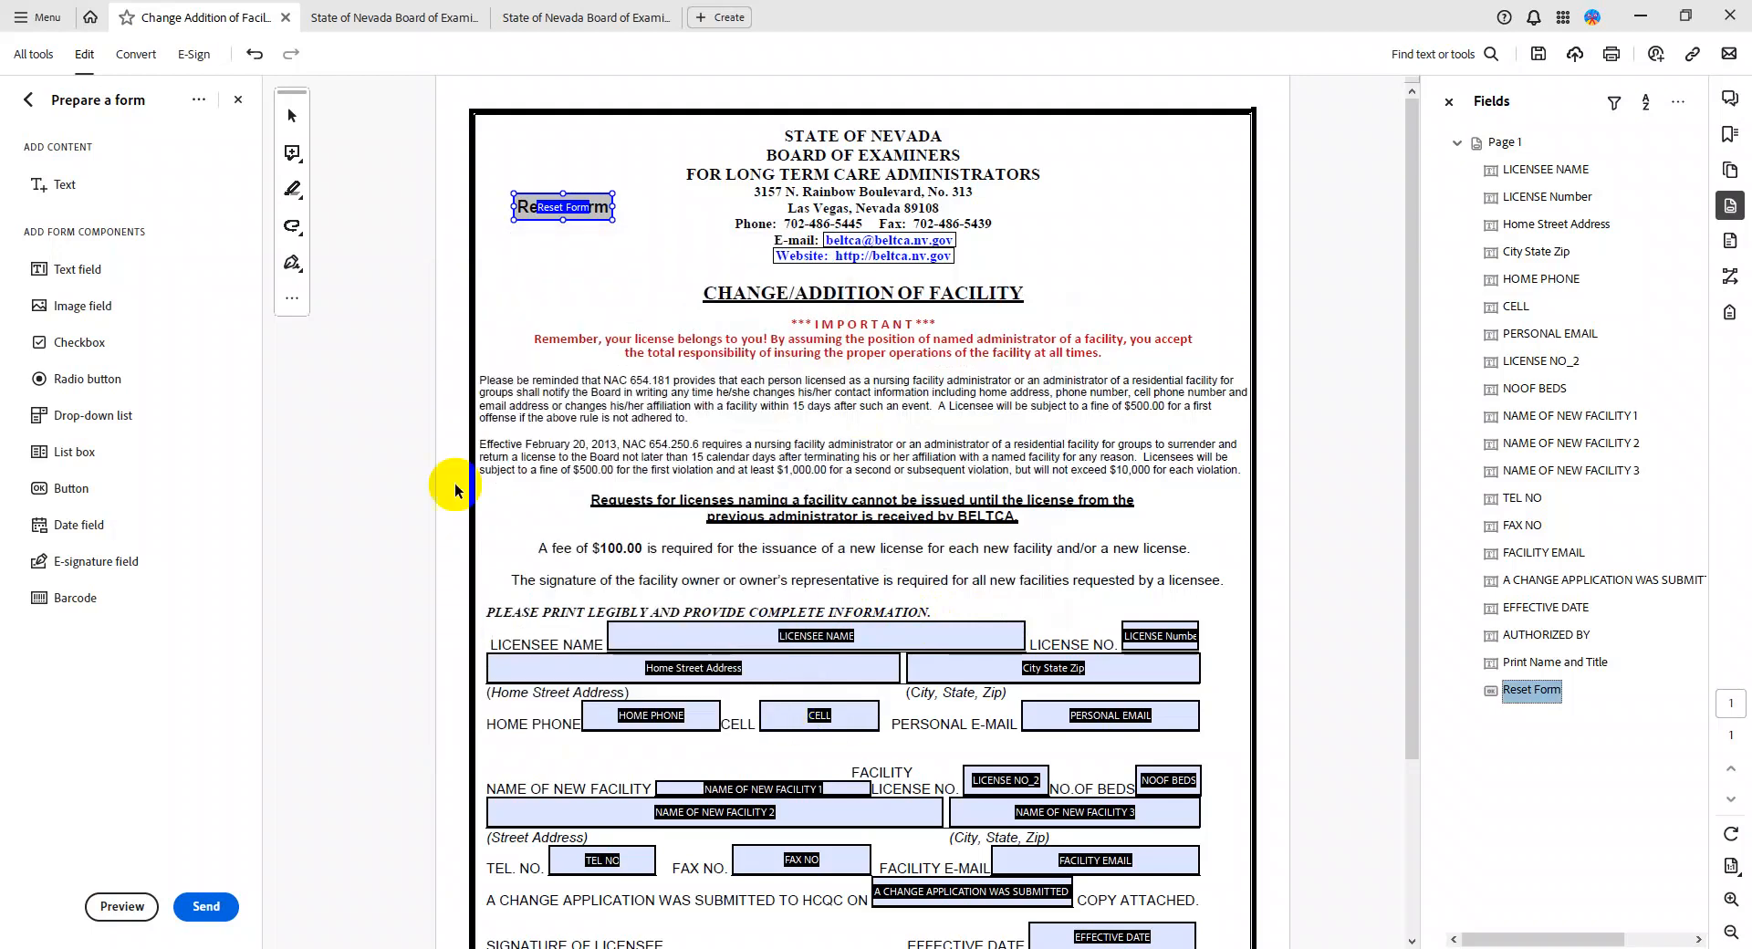
left_click(28, 100)
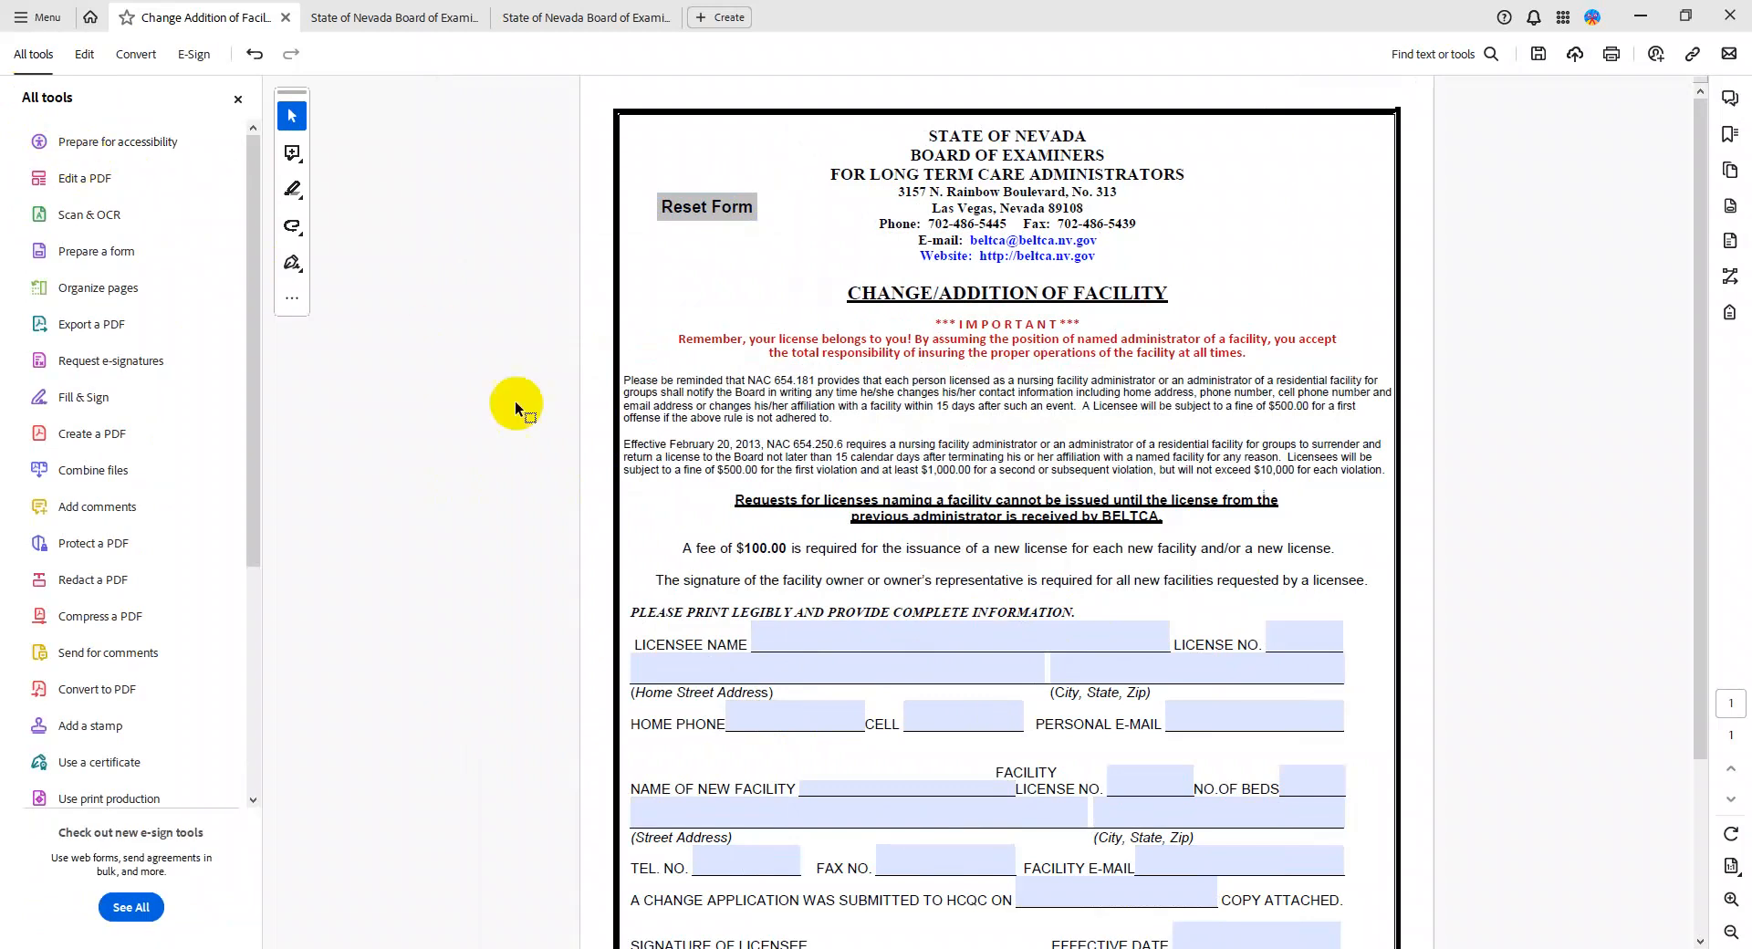
Enter a full name in the LICENSEE NAME field and clear it with the Reset Form button
left_click(865, 638)
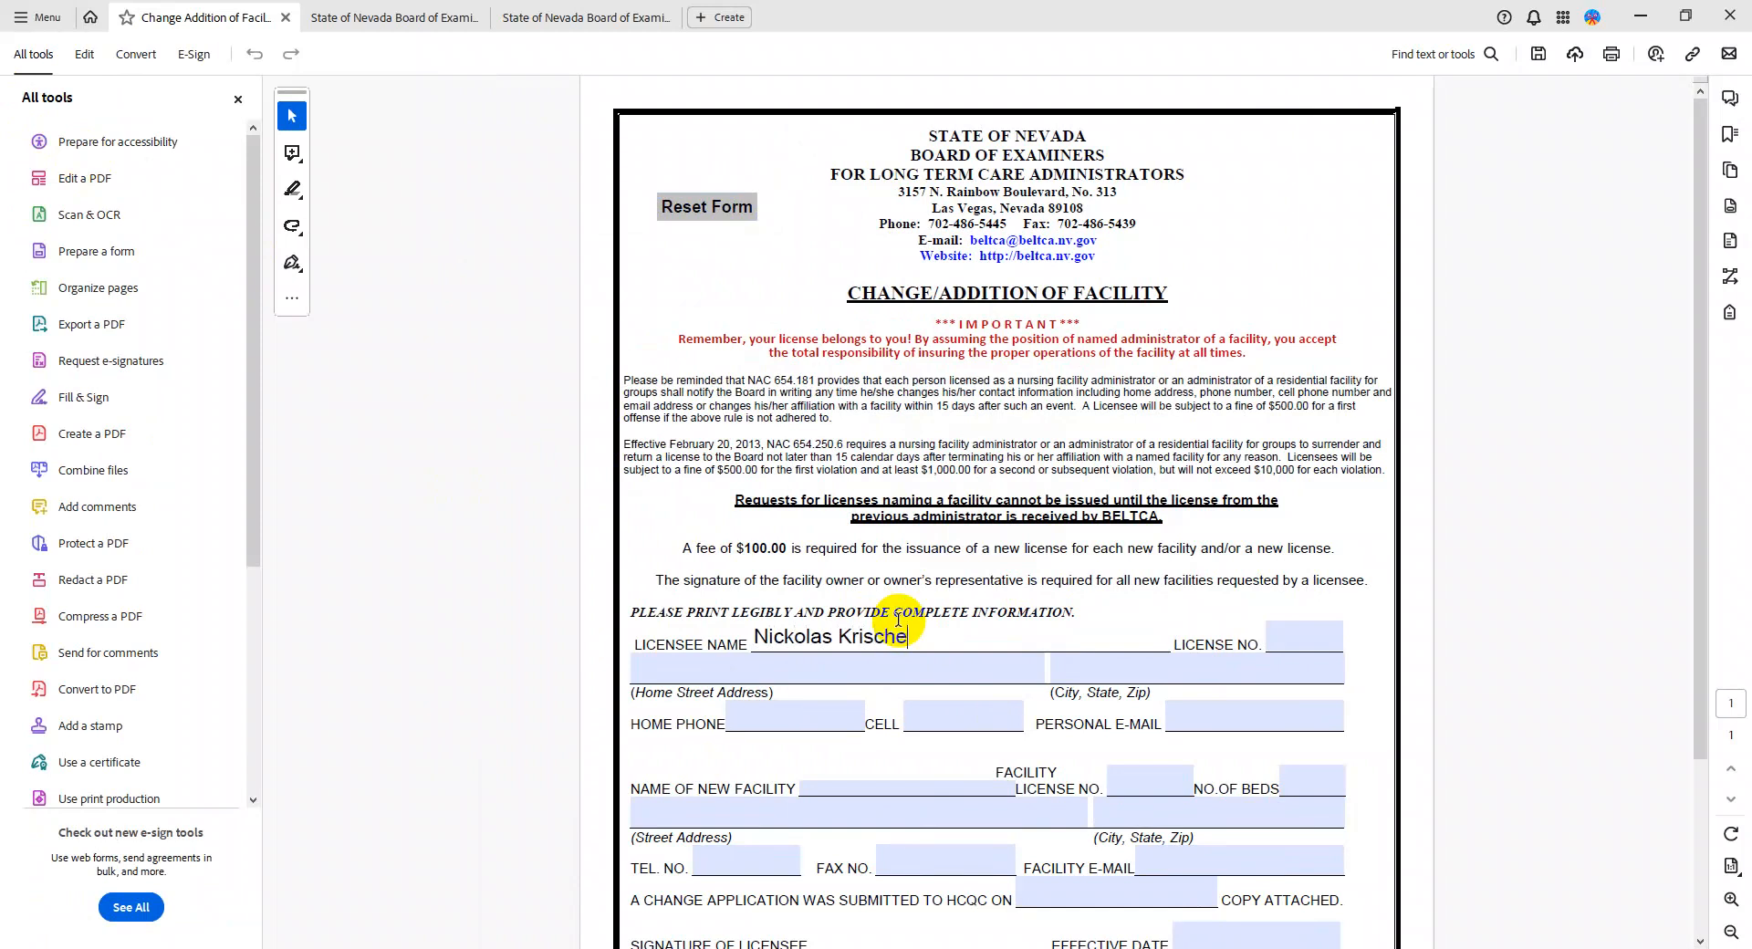
left_click(756, 265)
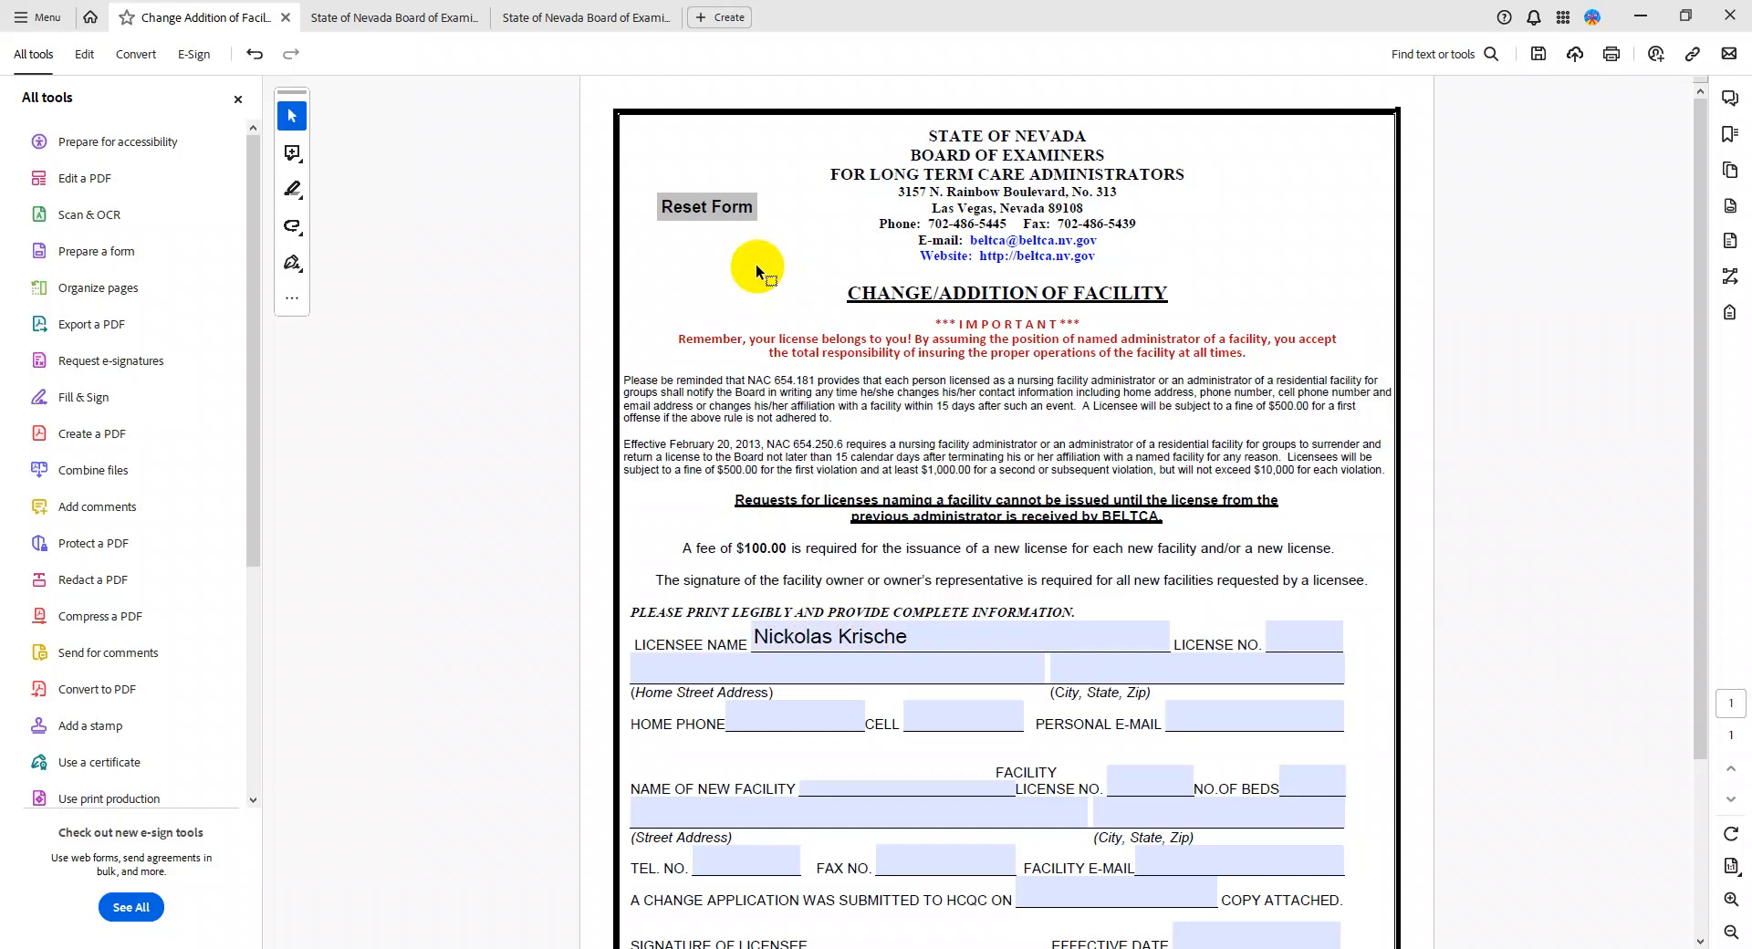
left_click(716, 200)
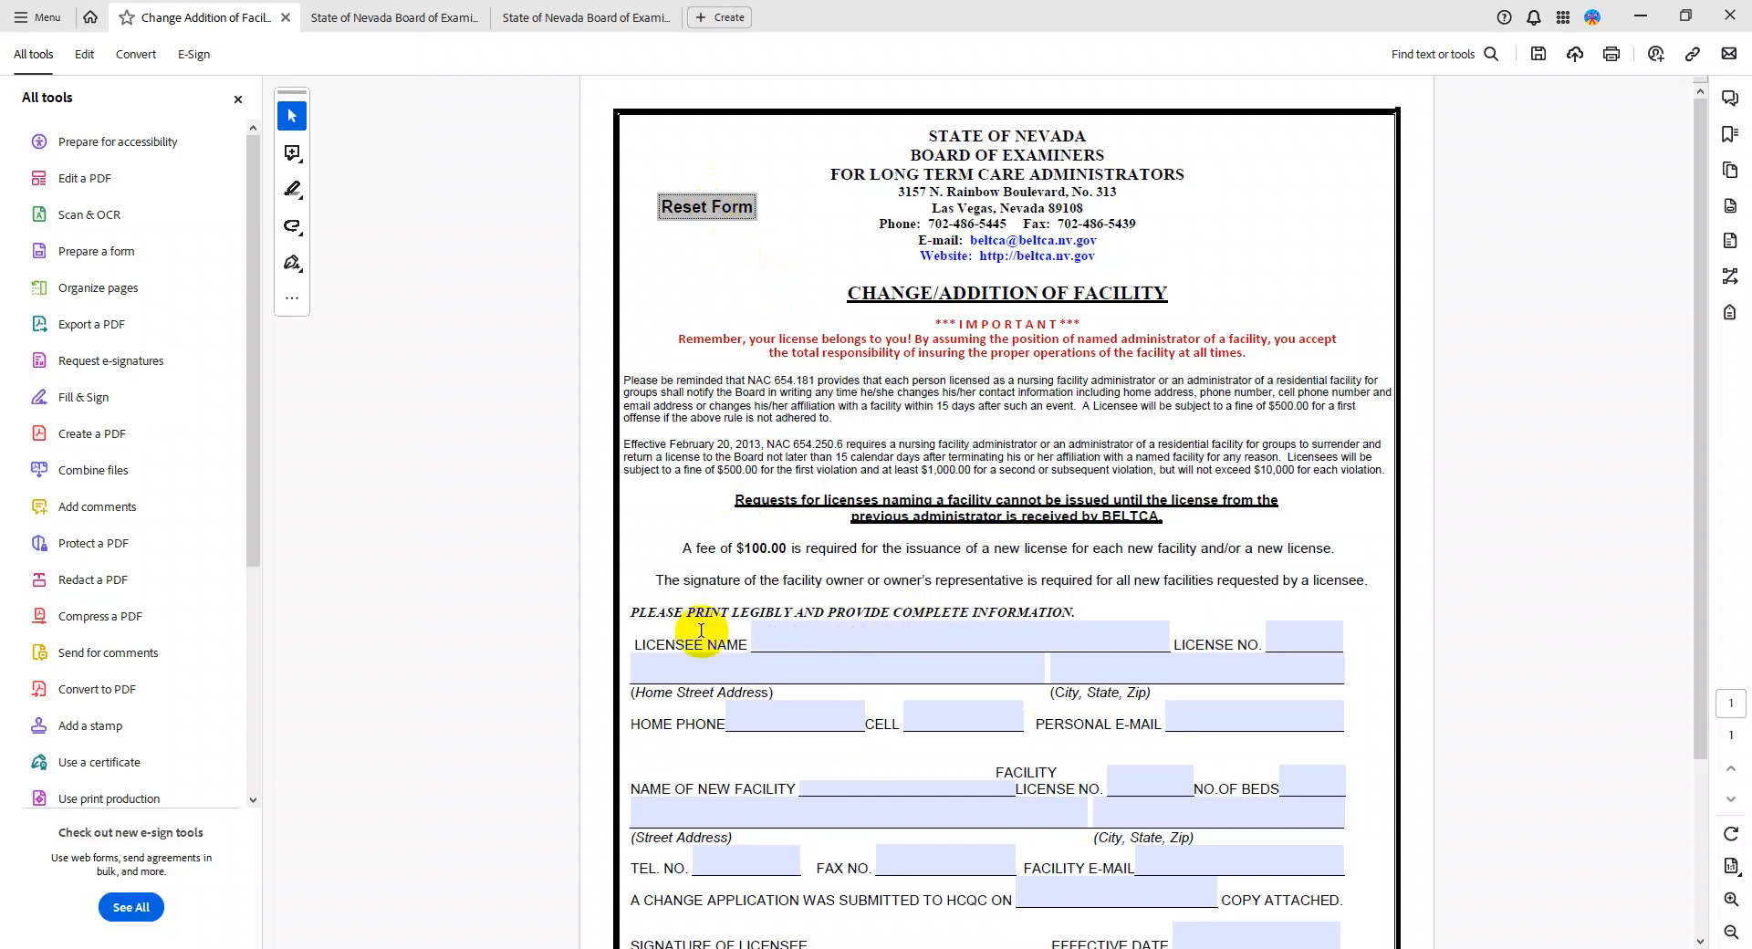
Delete the Reset Form button from the form fields and close the facility change document
left_click(82, 250)
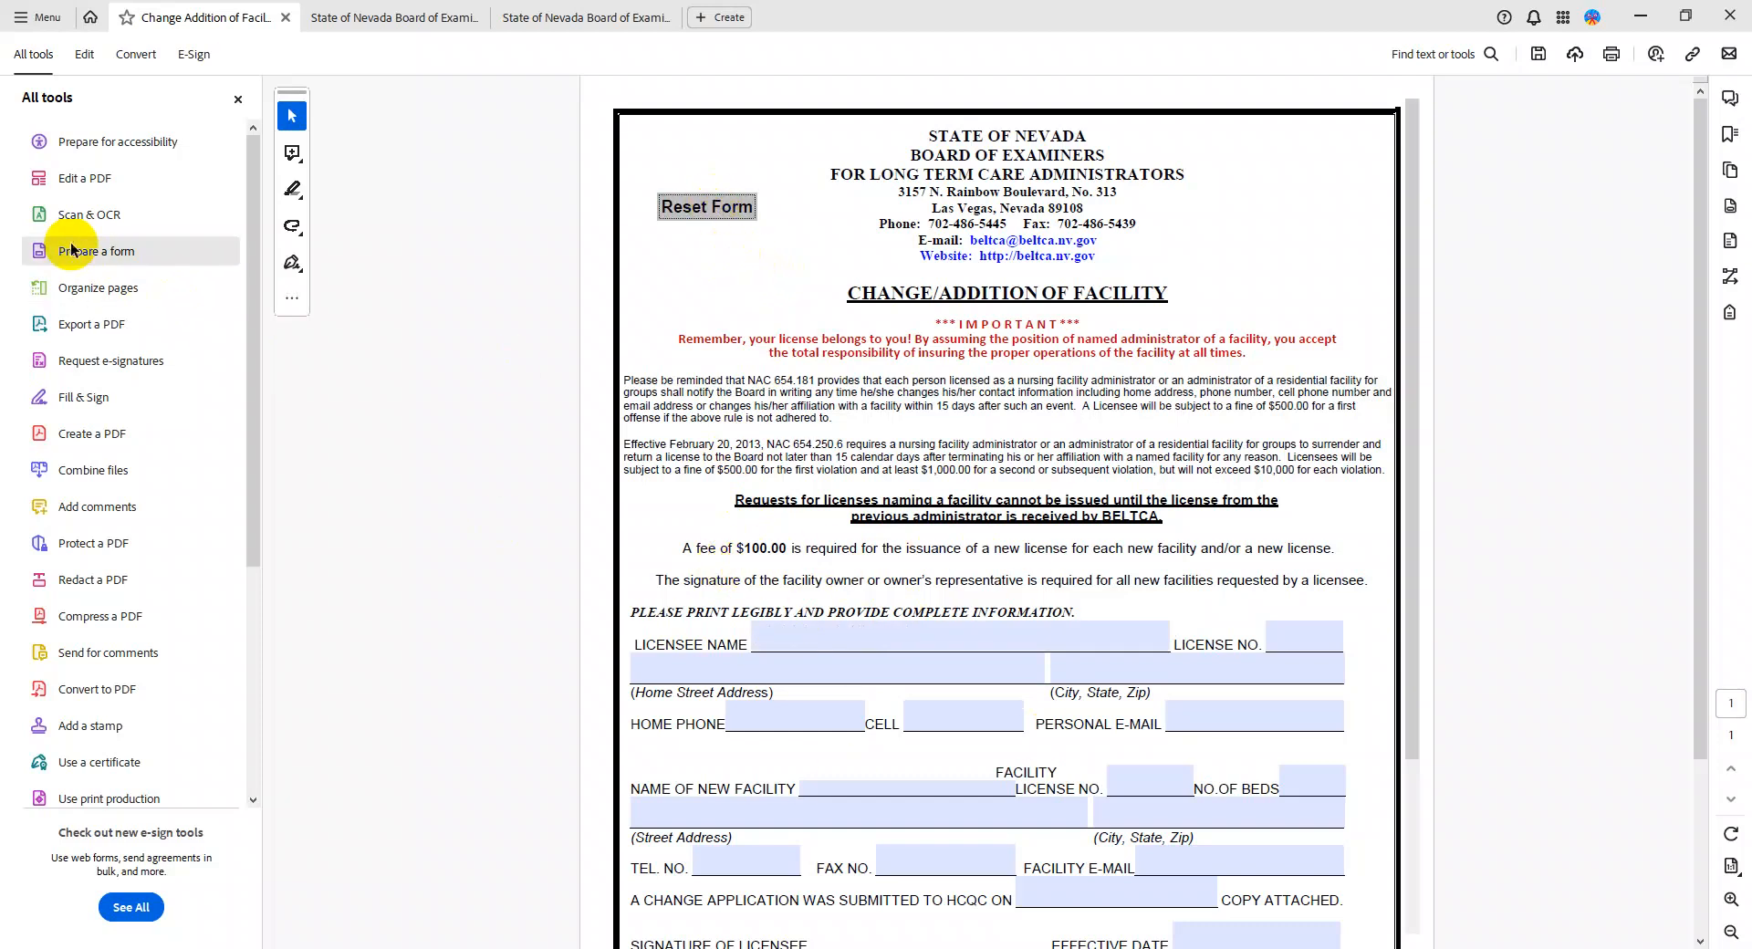
right_click(1540, 689)
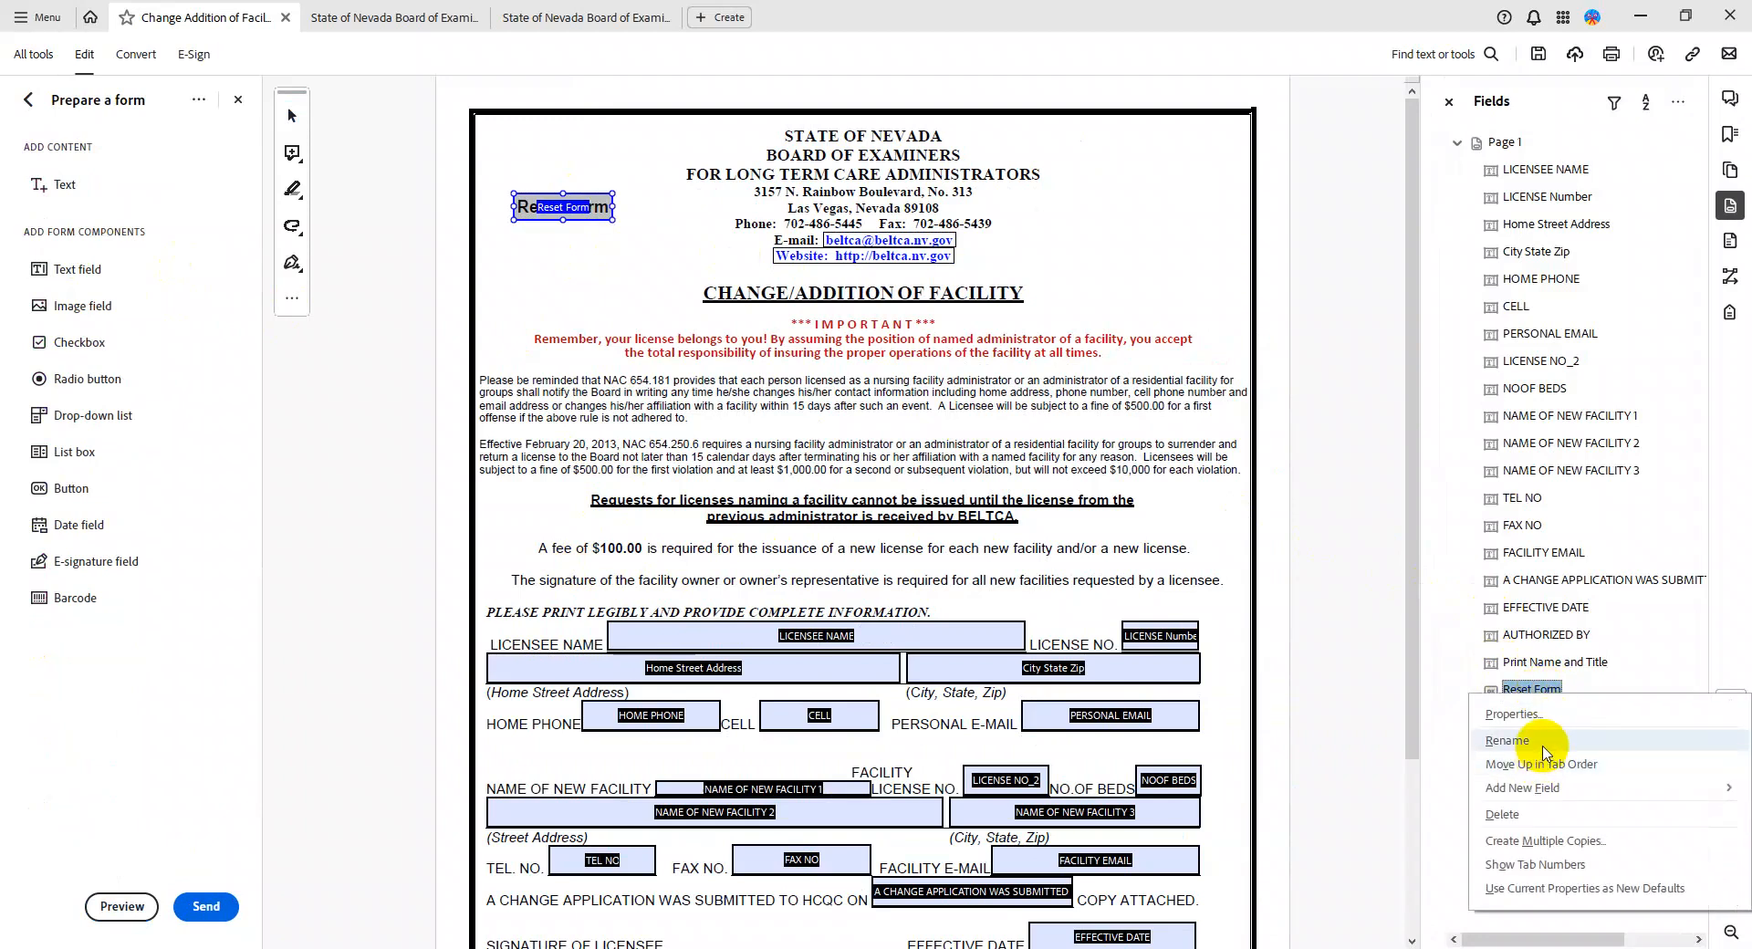
left_click(1505, 815)
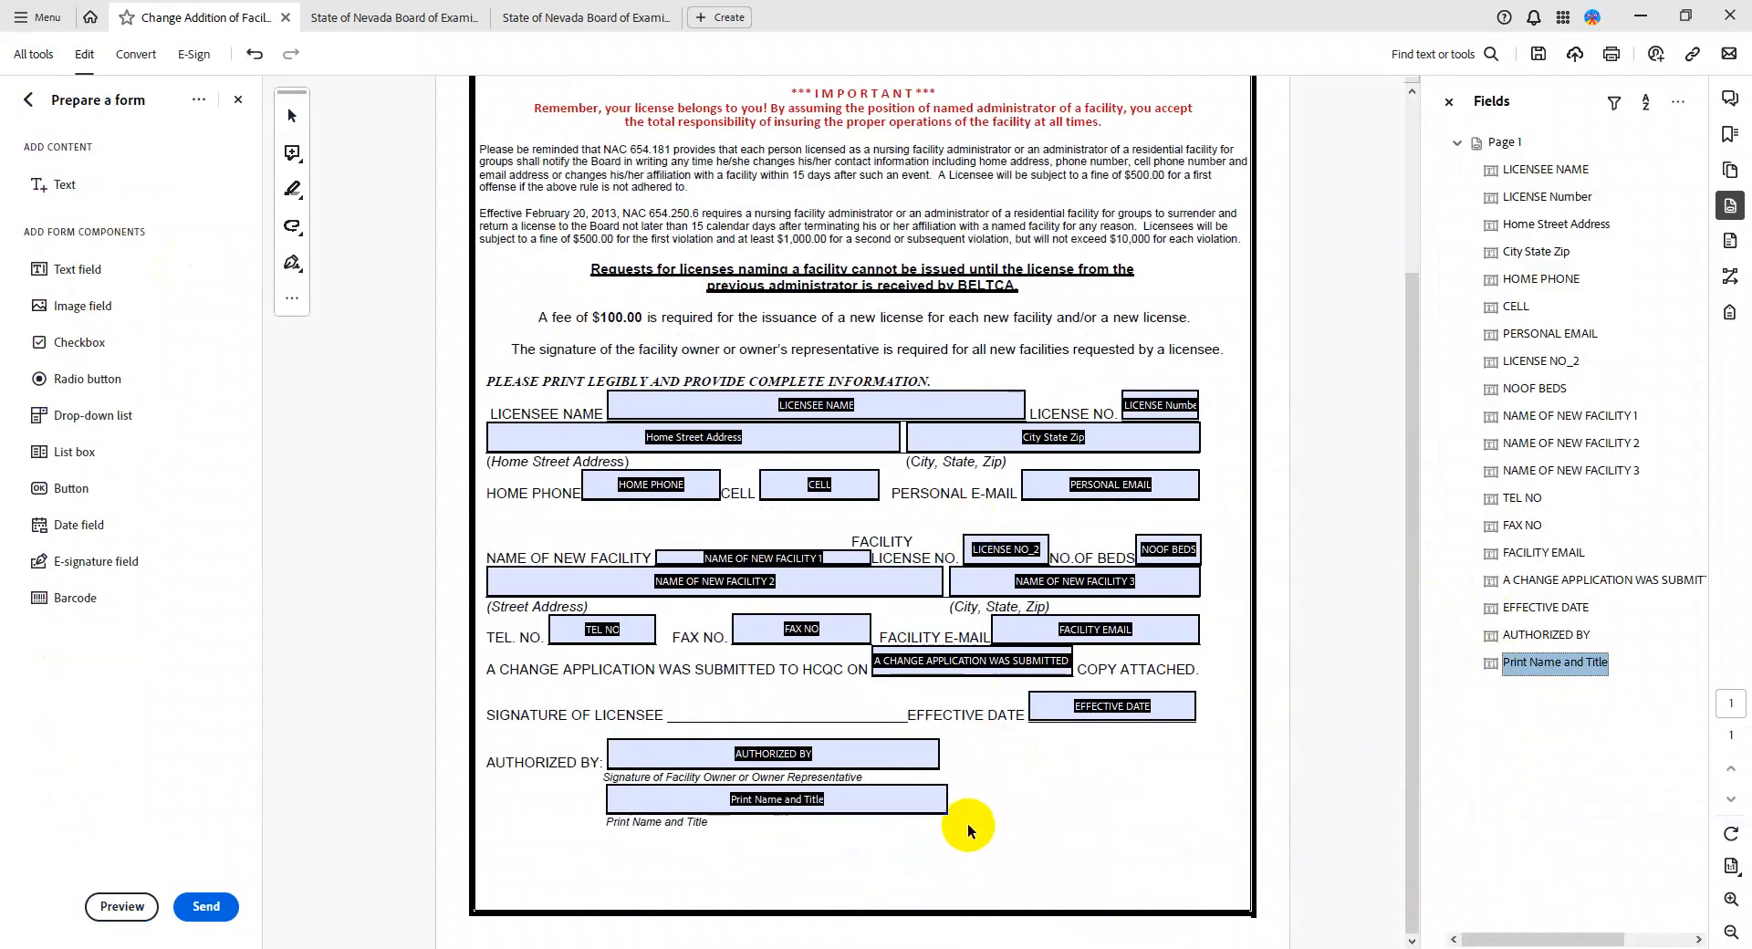
left_click(945, 799)
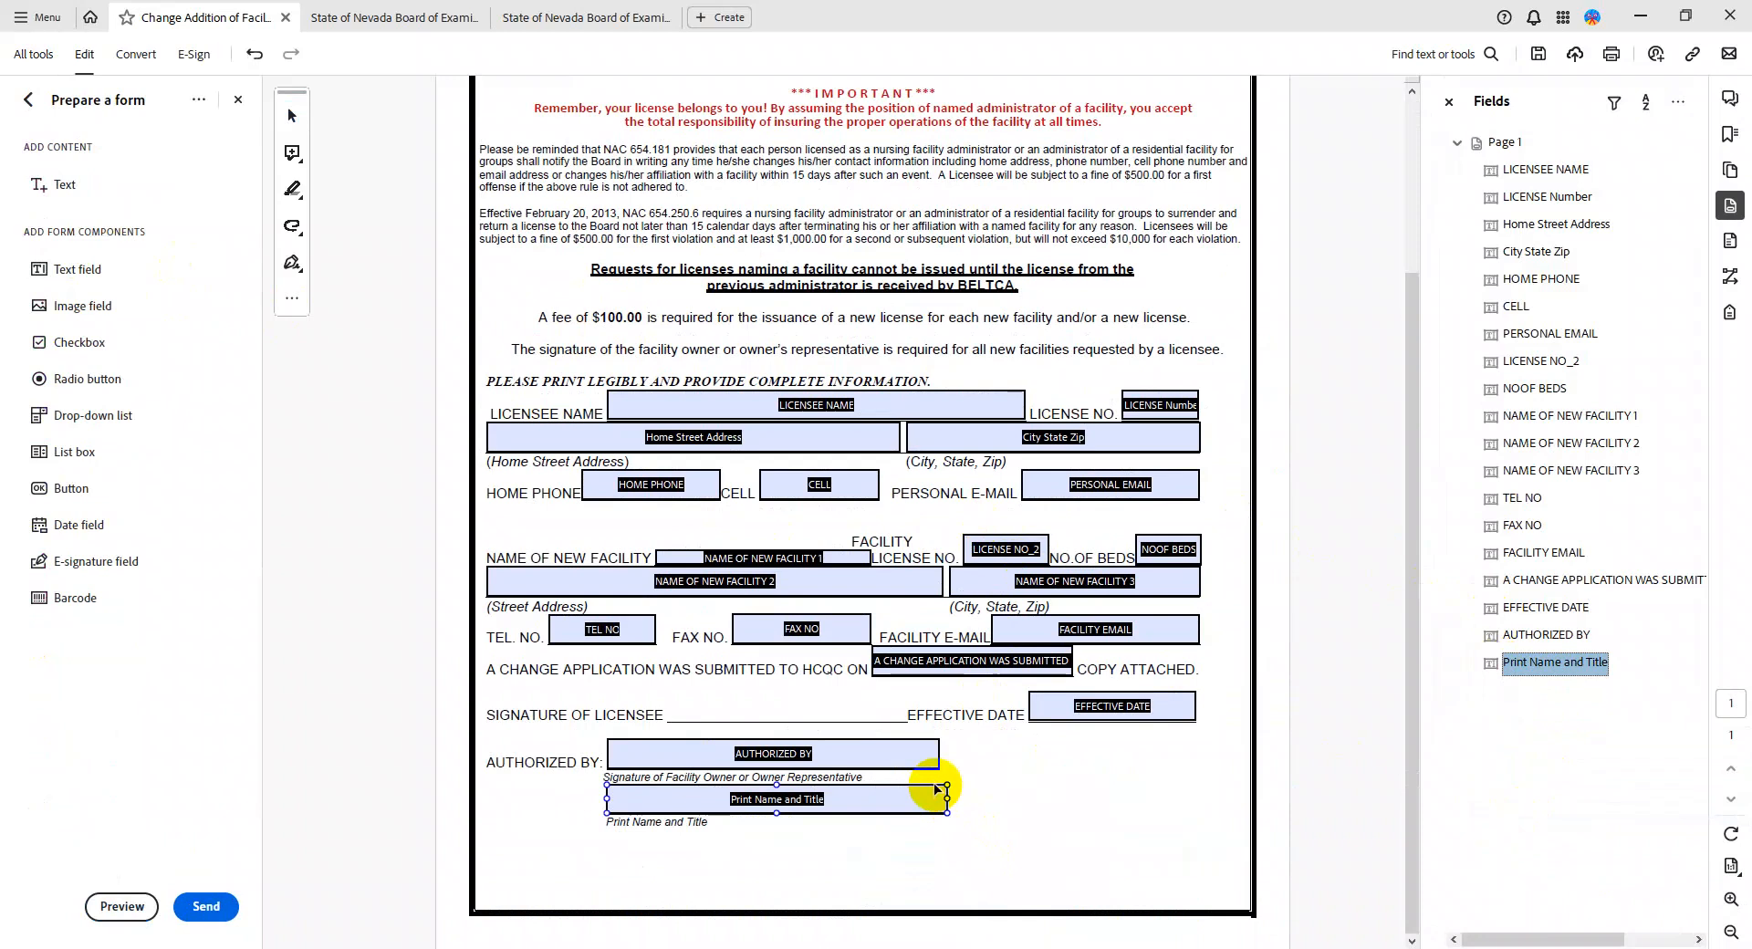
key("ctrl+w")
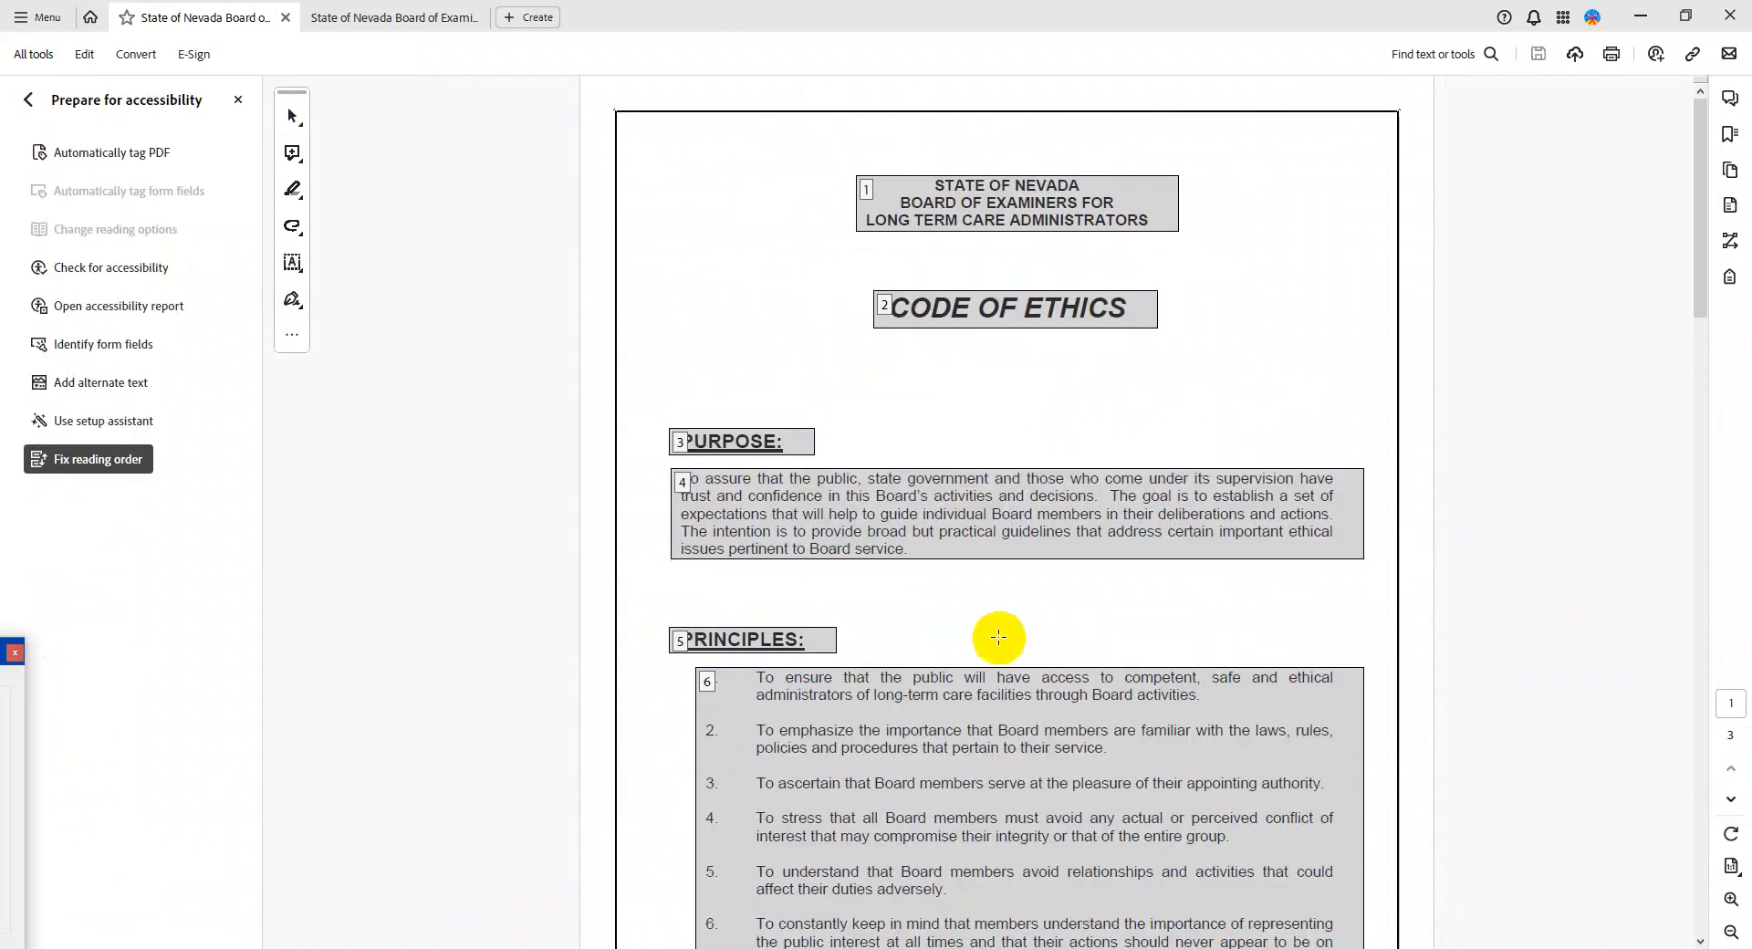
Try to tag the untagged opening paragraph on page 3 of the Code of Ethics as text/paragraph
scroll(998, 633, "down", 3)
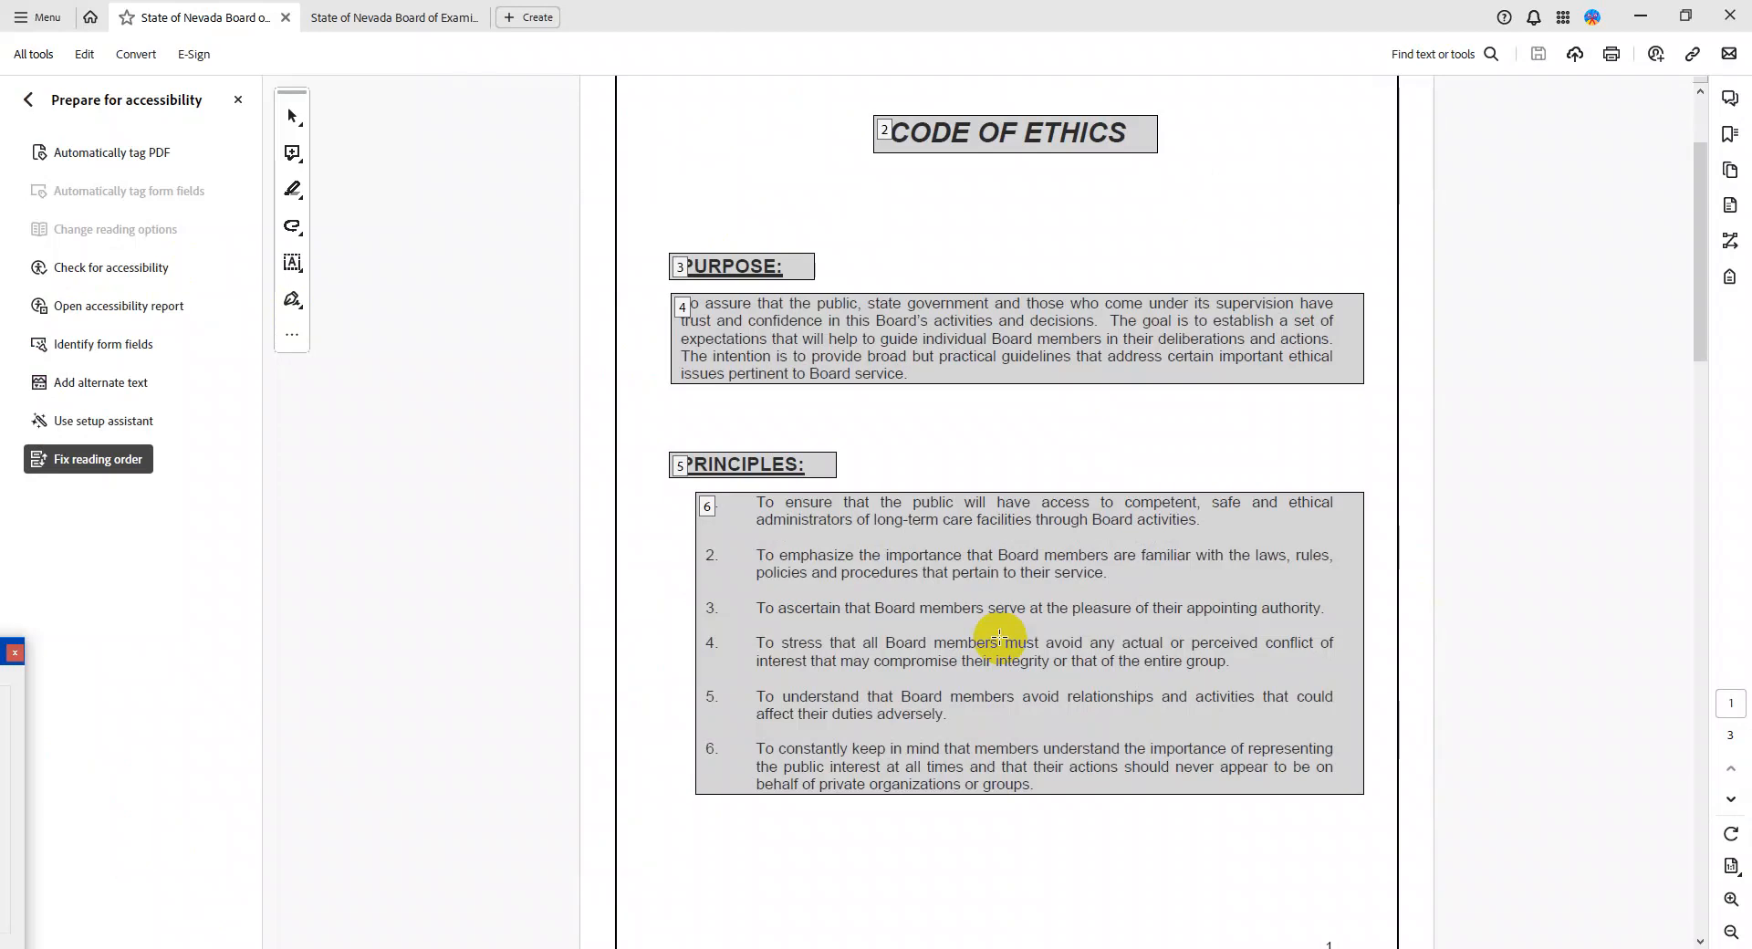
scroll(999, 637, "down", 4)
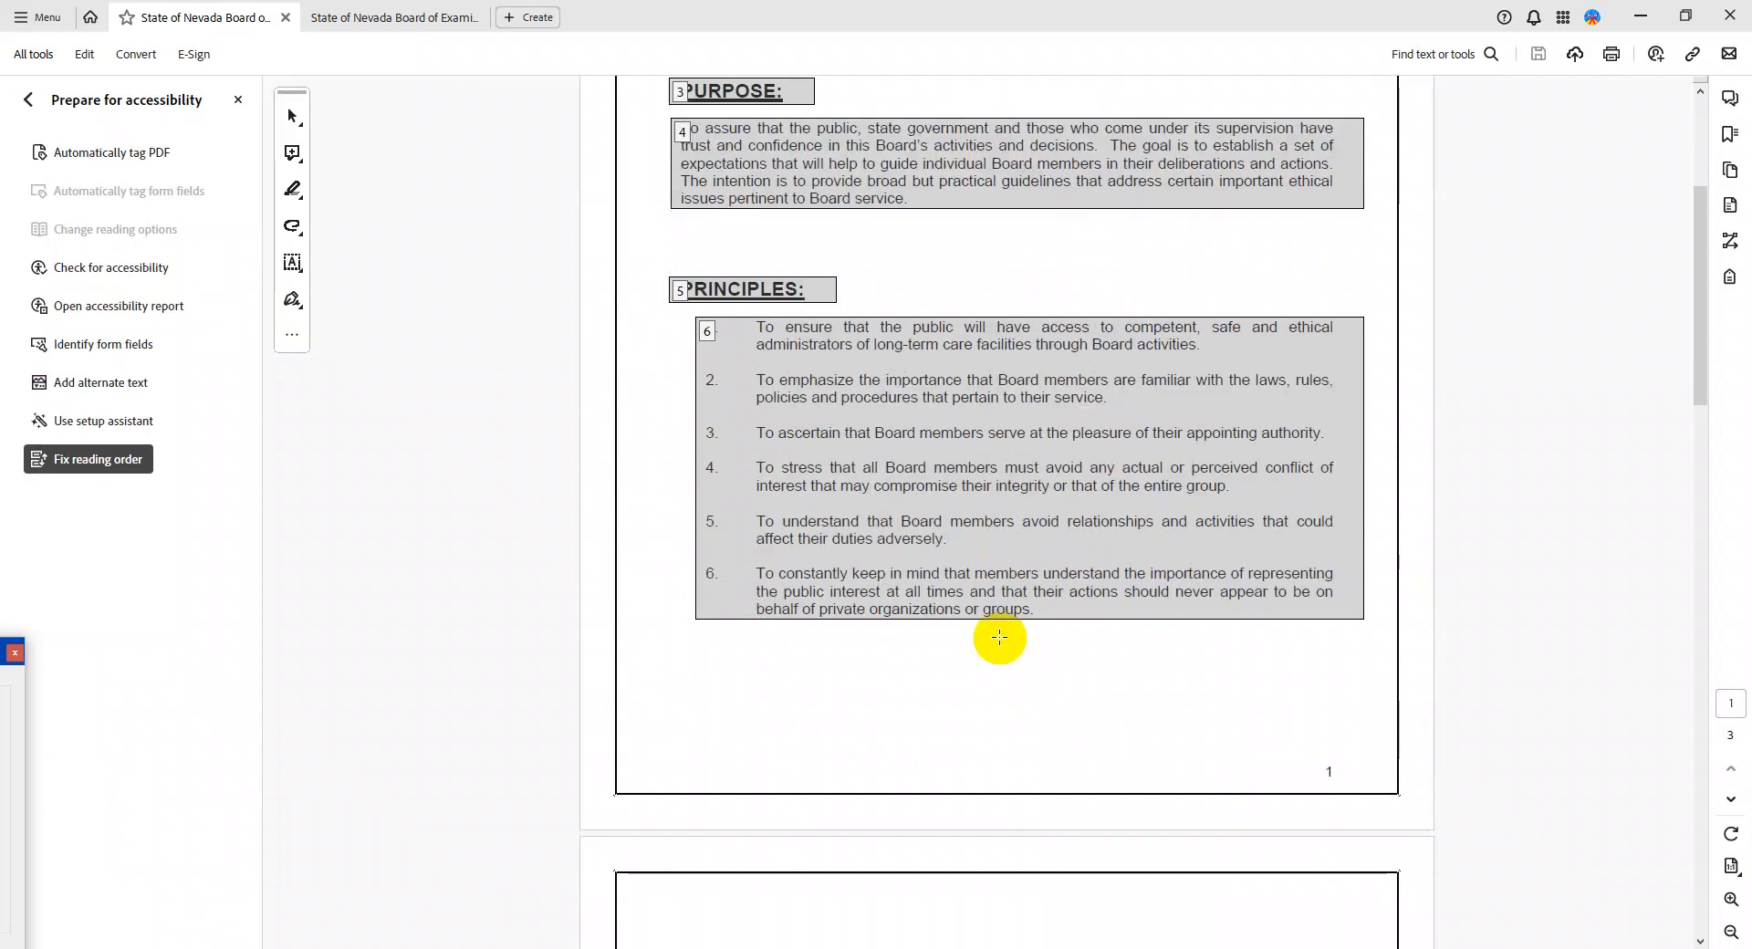
scroll(999, 637, "up", 7)
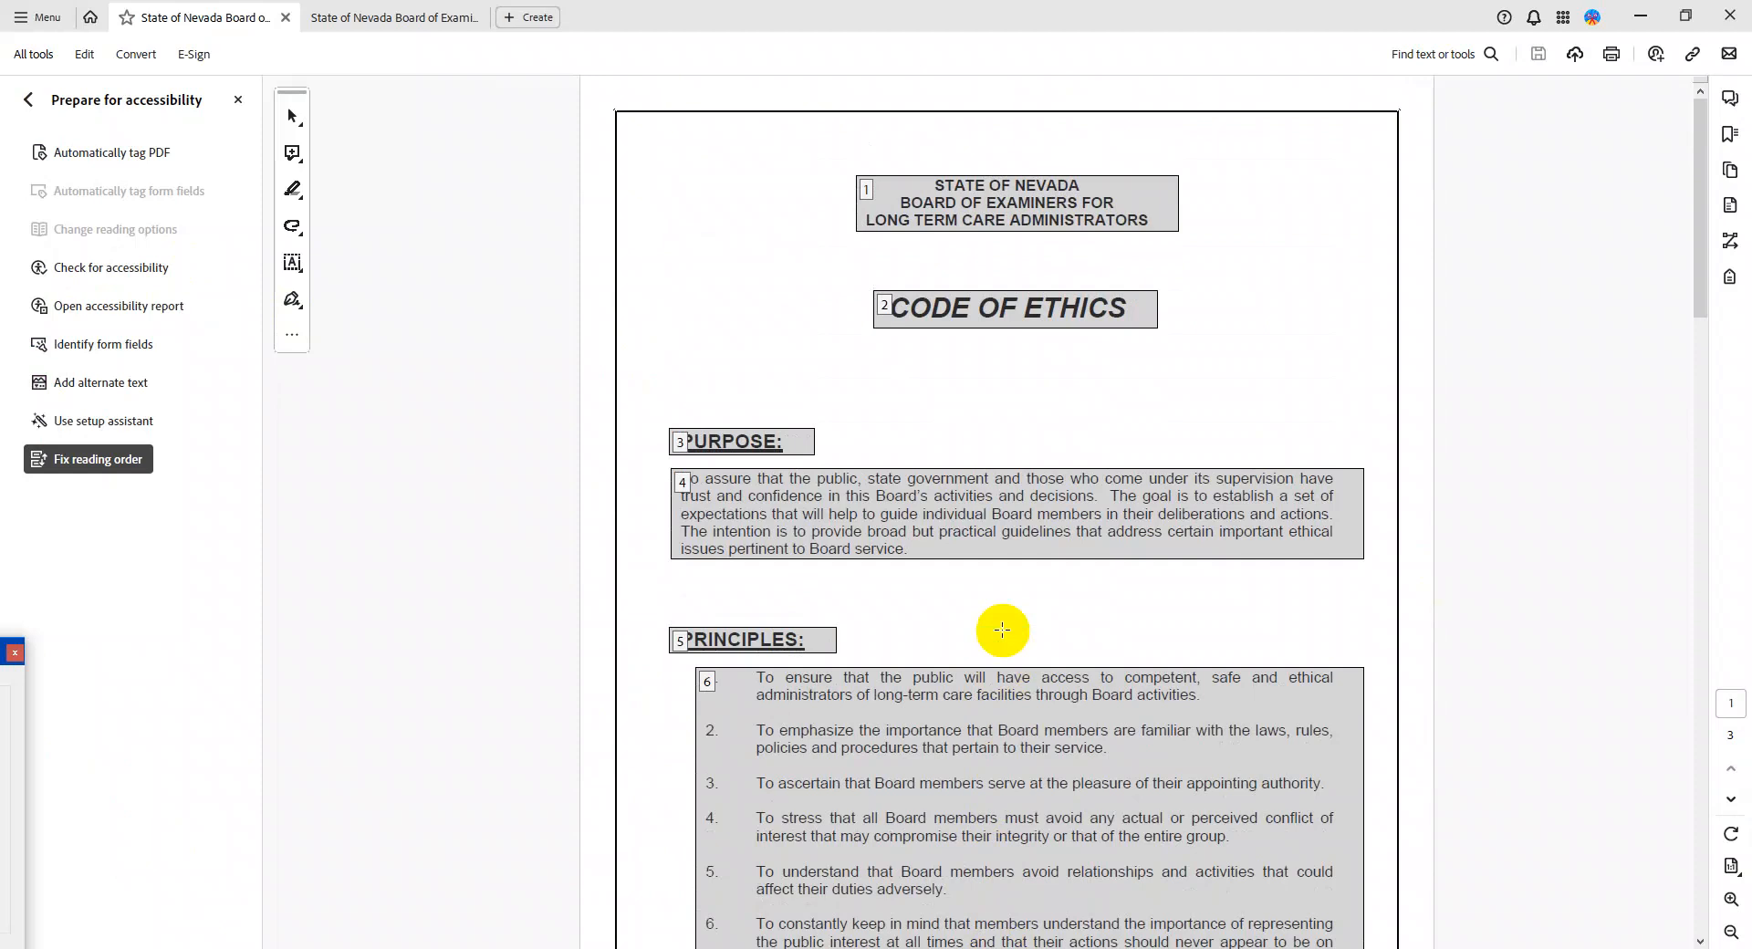
scroll(926, 419, "down", 5)
scroll(973, 426, "down", 14)
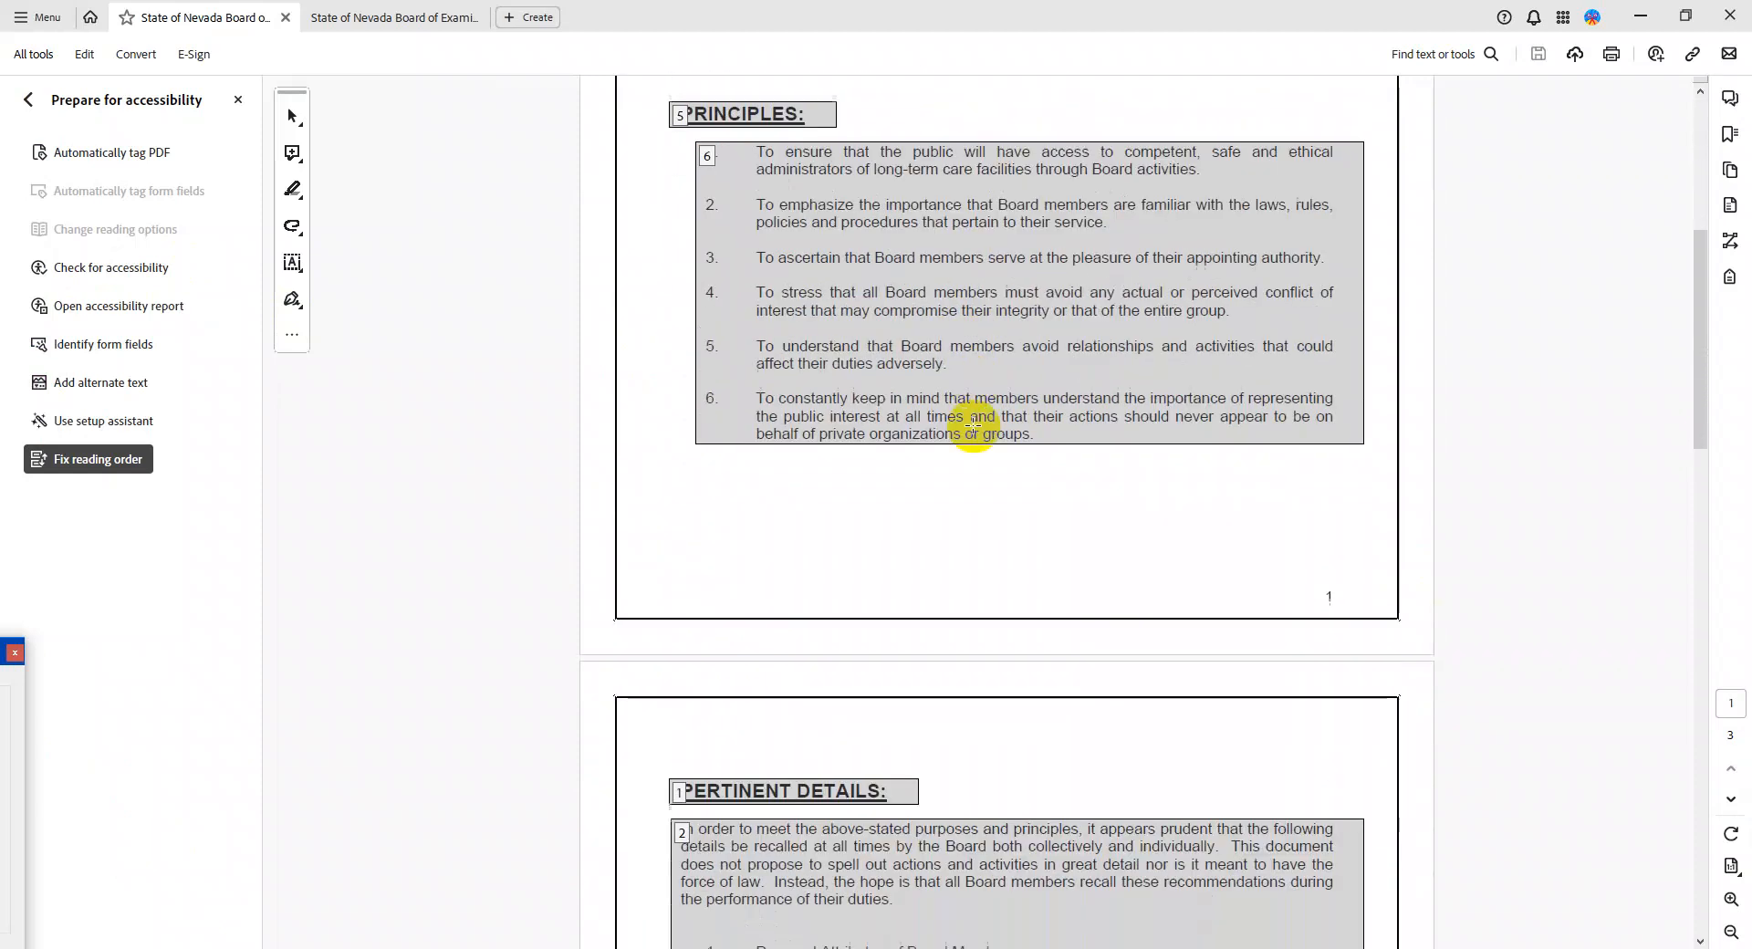
scroll(928, 419, "down", 12)
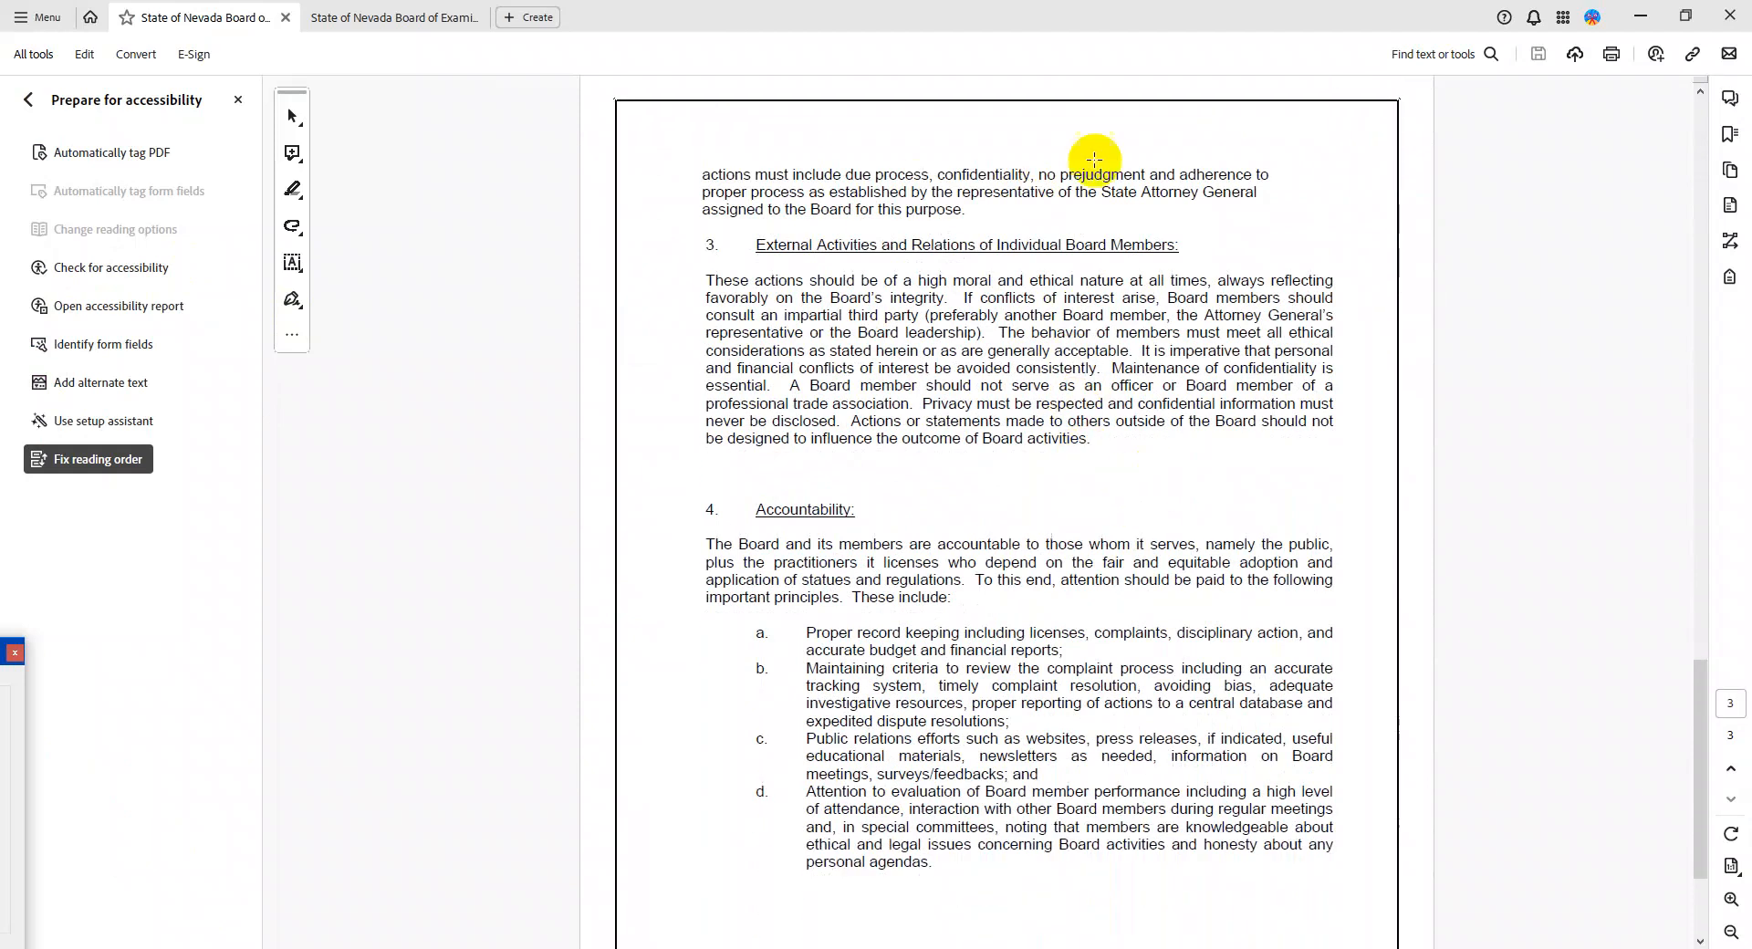
left_click_drag(686, 157, 1248, 222)
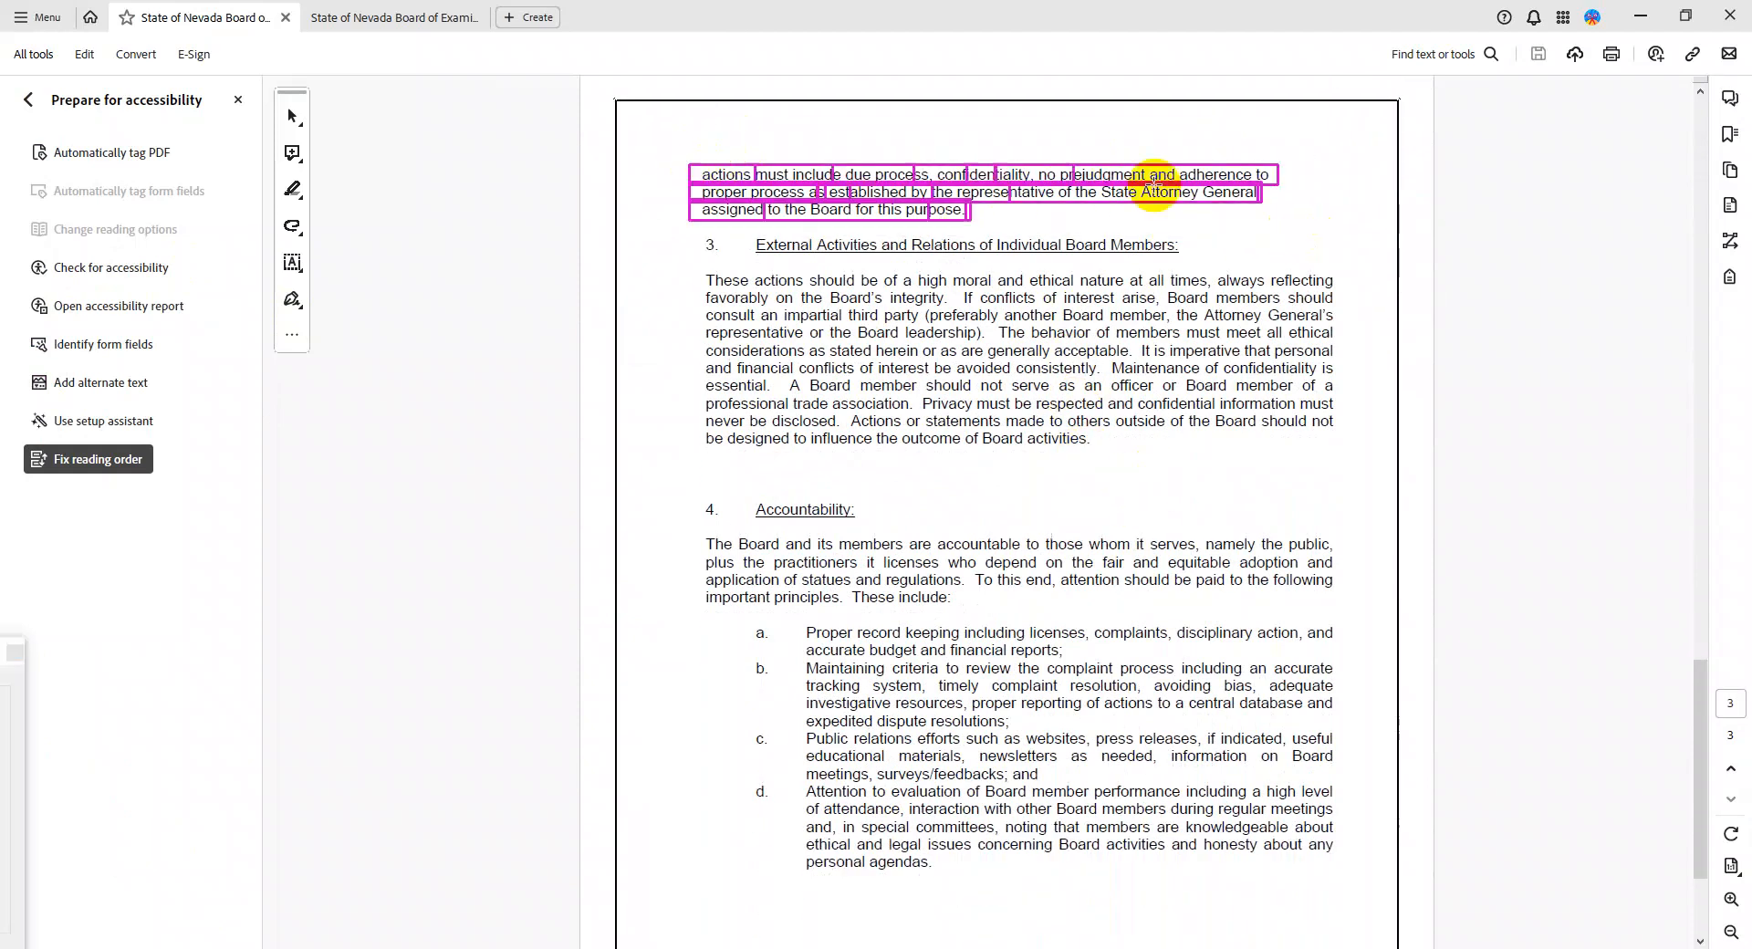
right_click(841, 164)
left_click(964, 388)
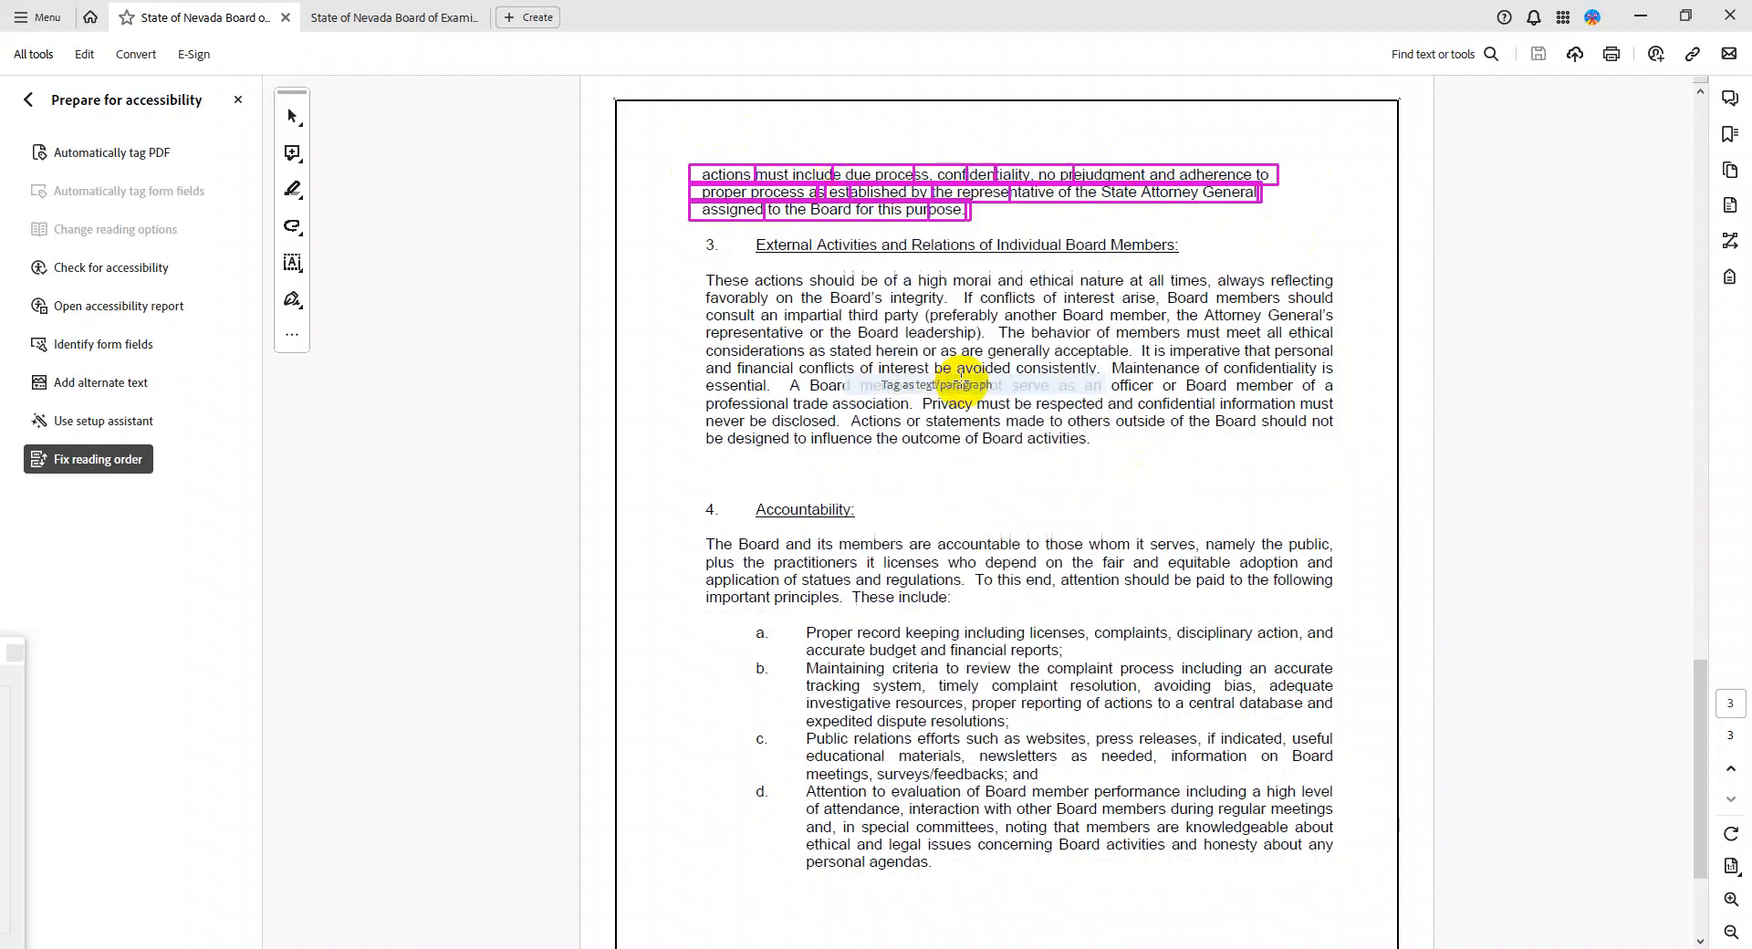
scroll(1053, 441, "down", 2)
scroll(1053, 441, "down", 3)
scroll(1053, 441, "up", 4)
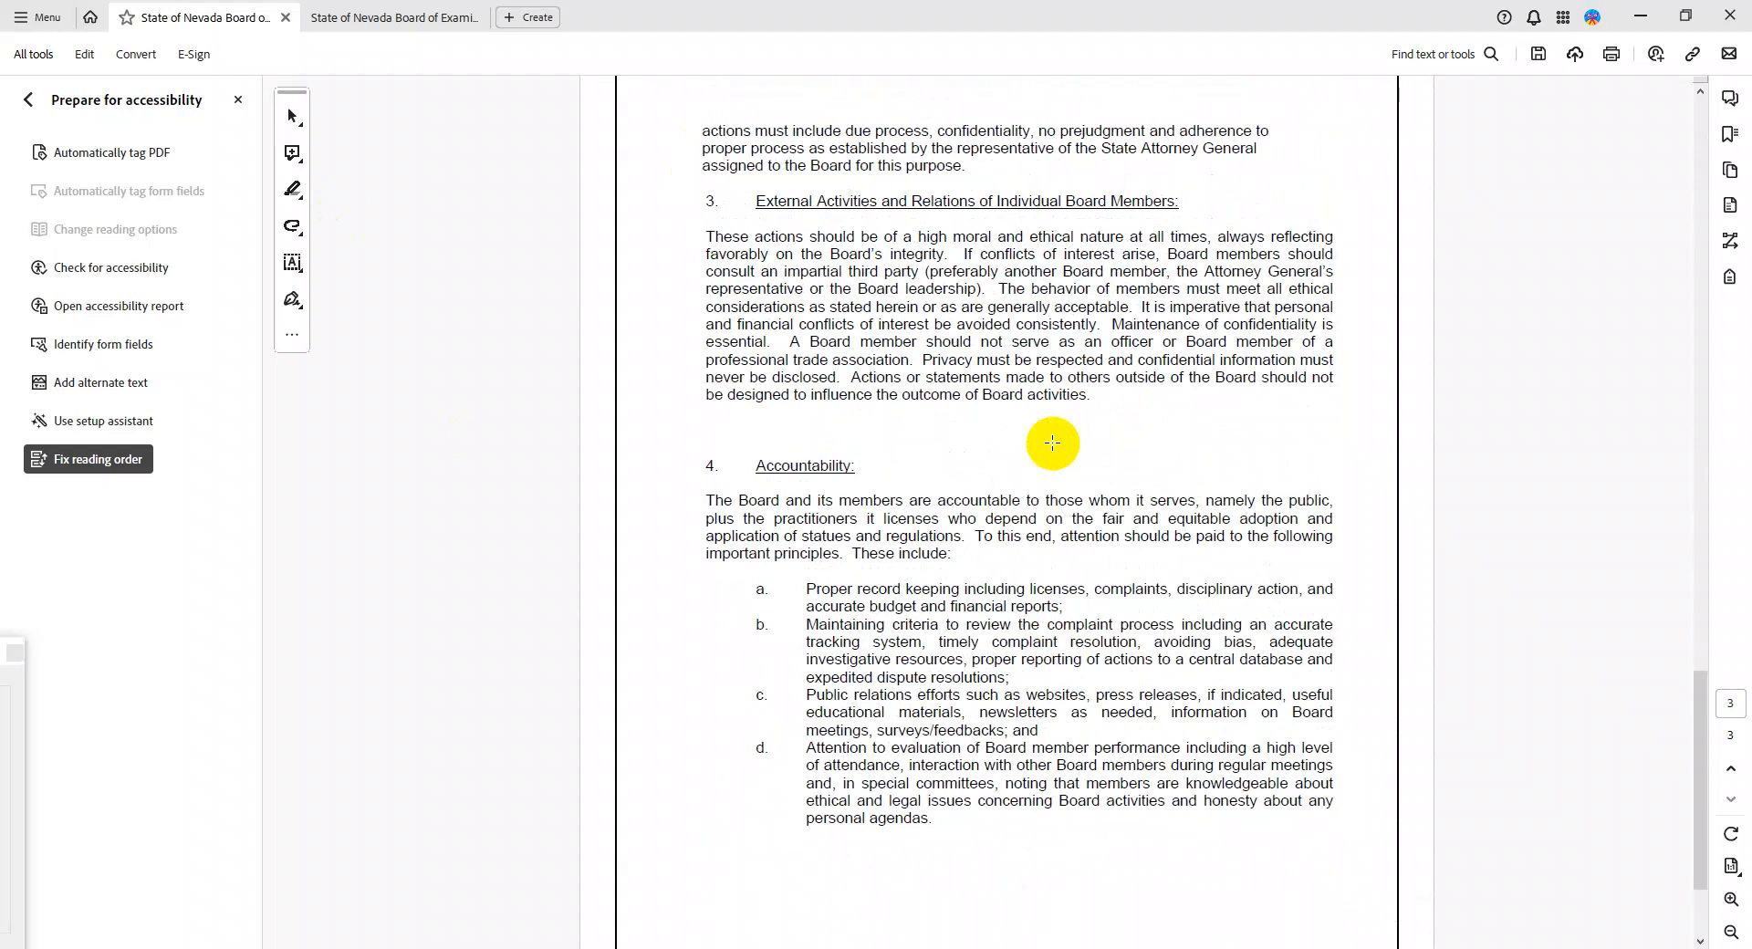
scroll(1053, 442, "up", 1)
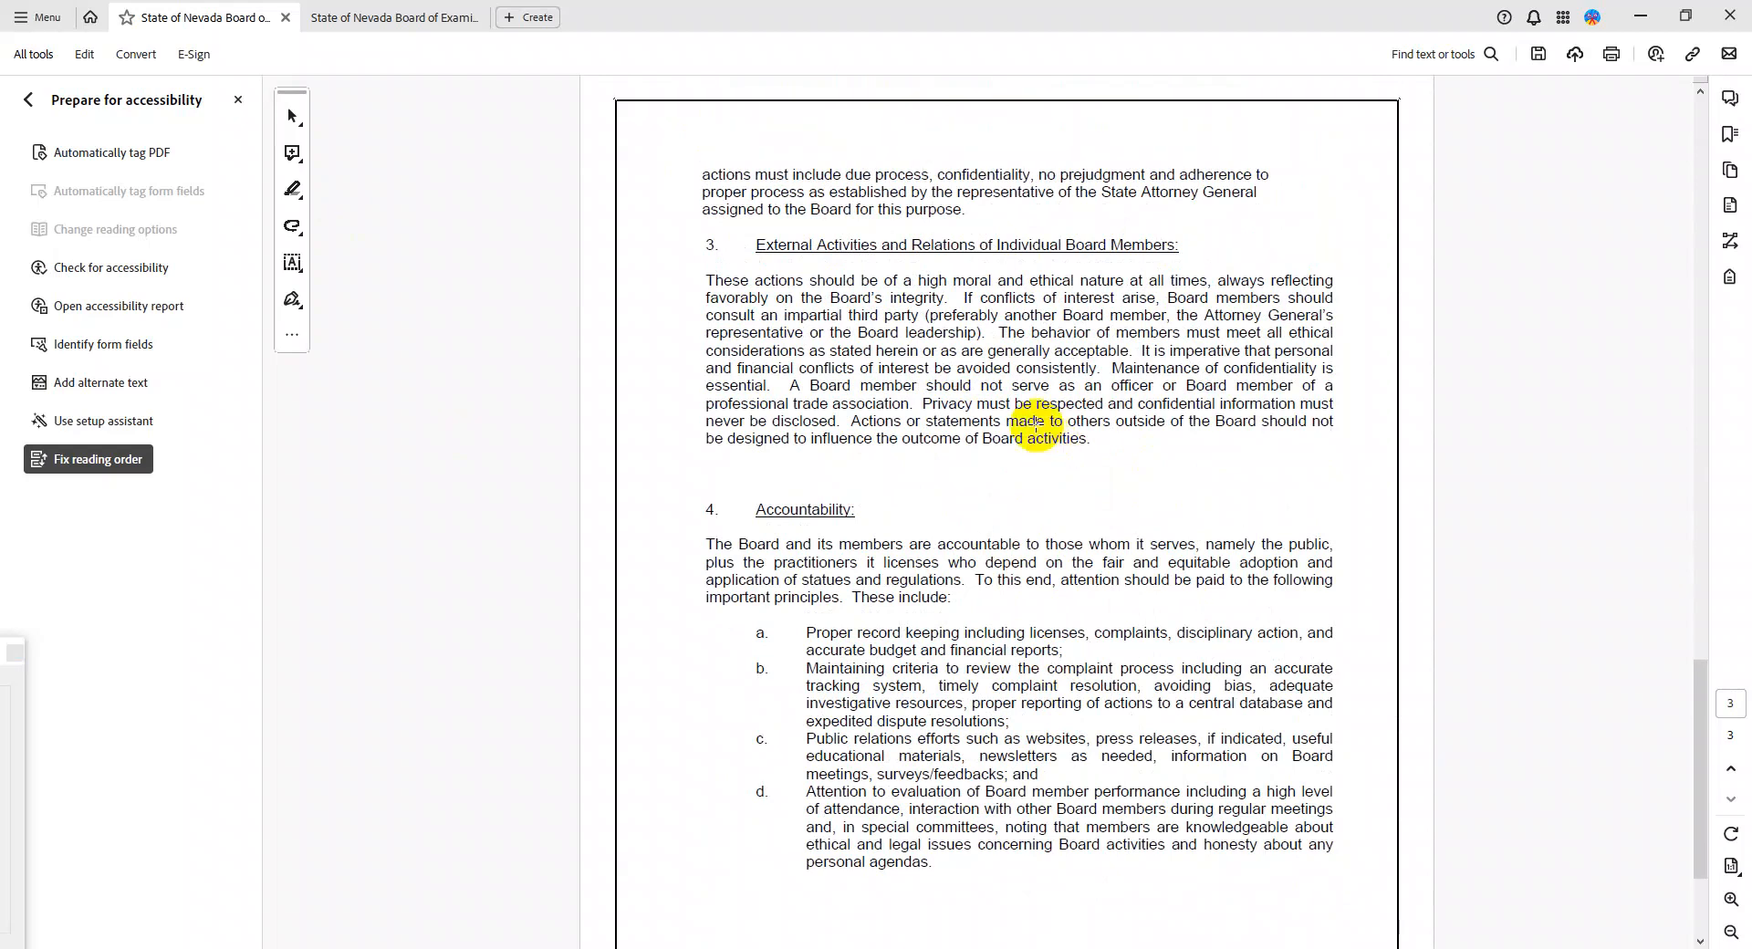
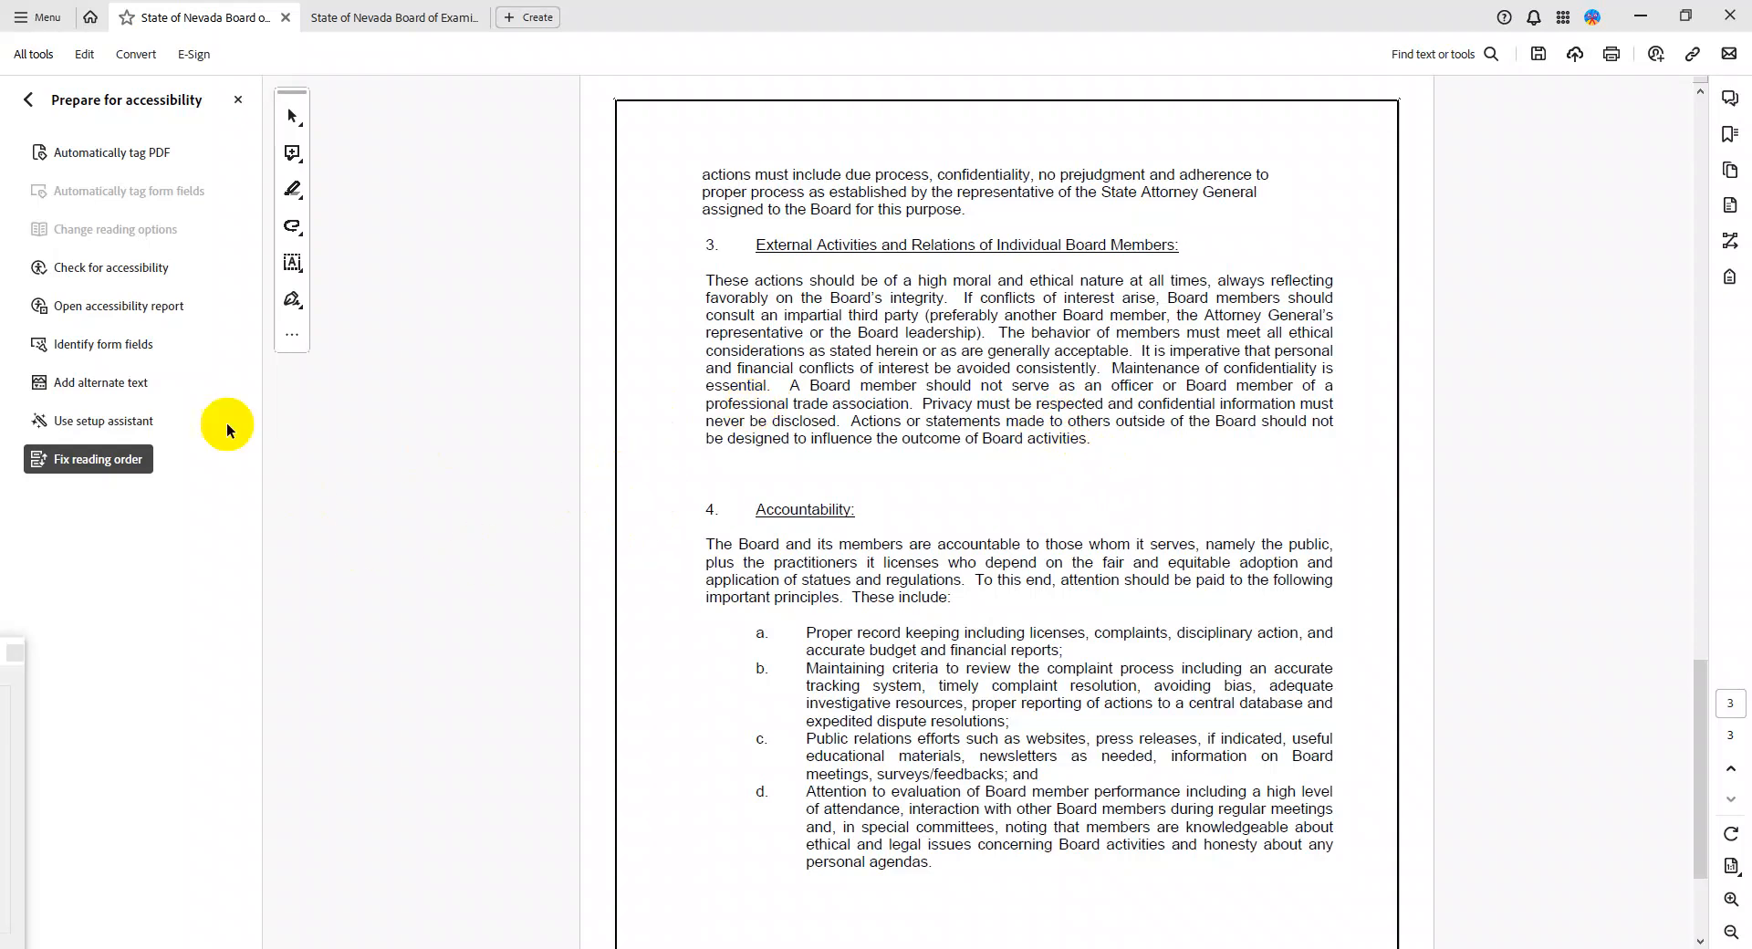
Extract page 3 of the Code of Ethics into a new document without deleting it from the original
left_click(34, 105)
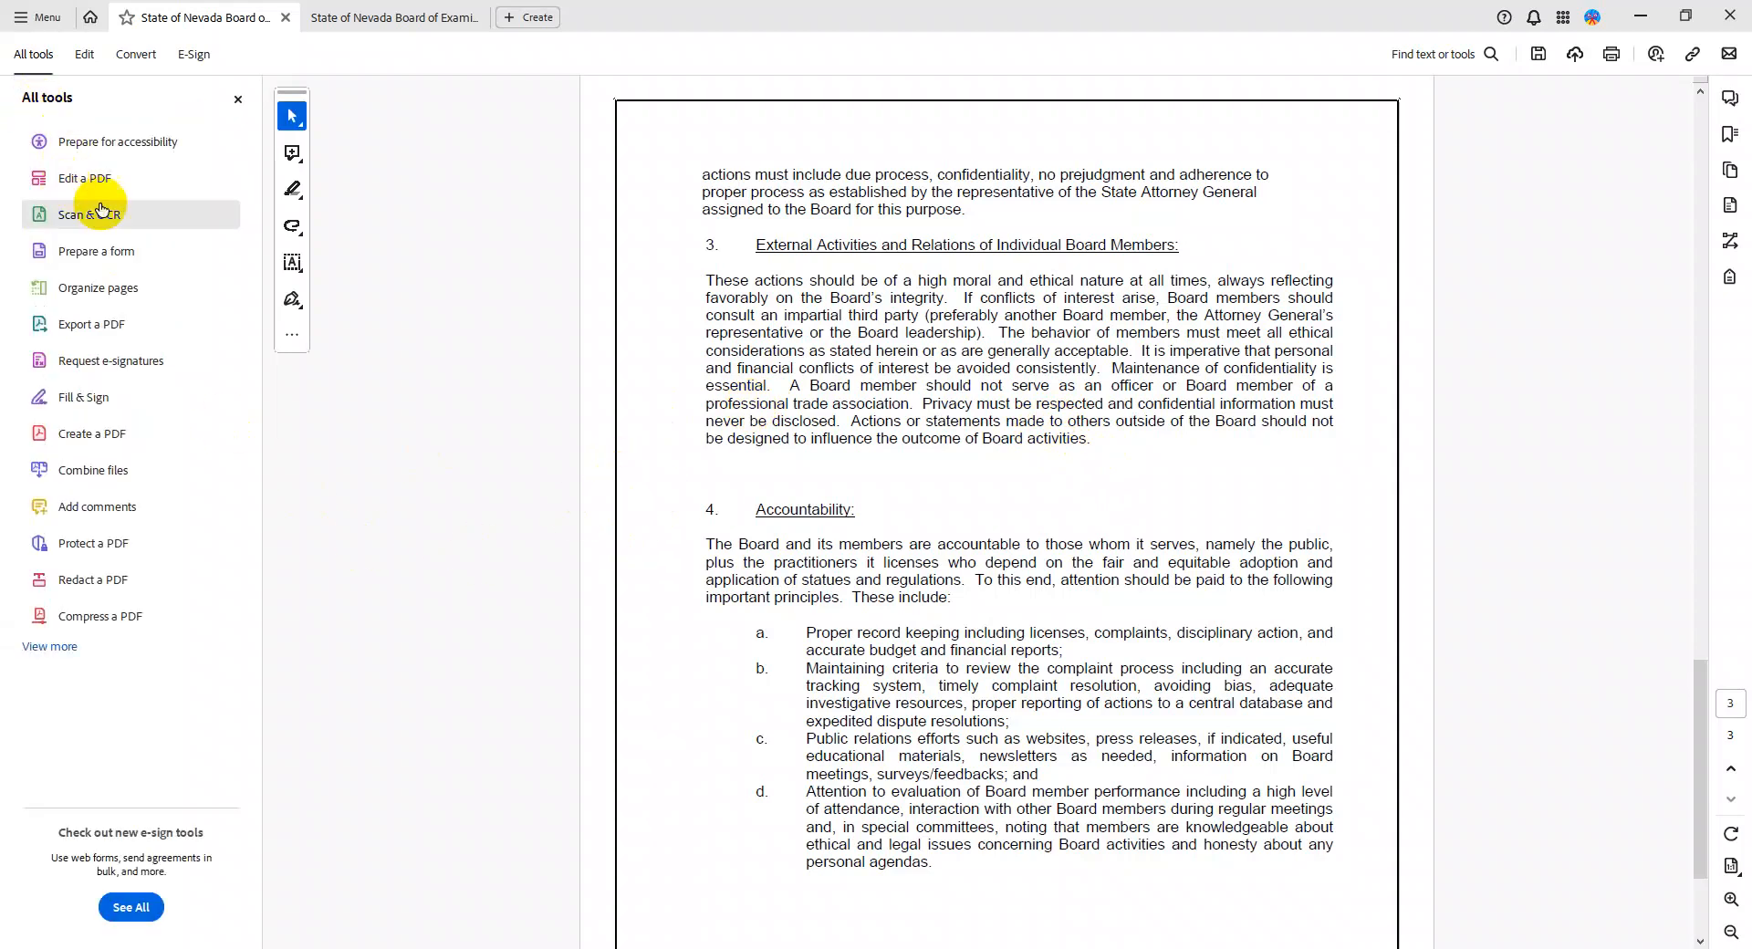
left_click(134, 288)
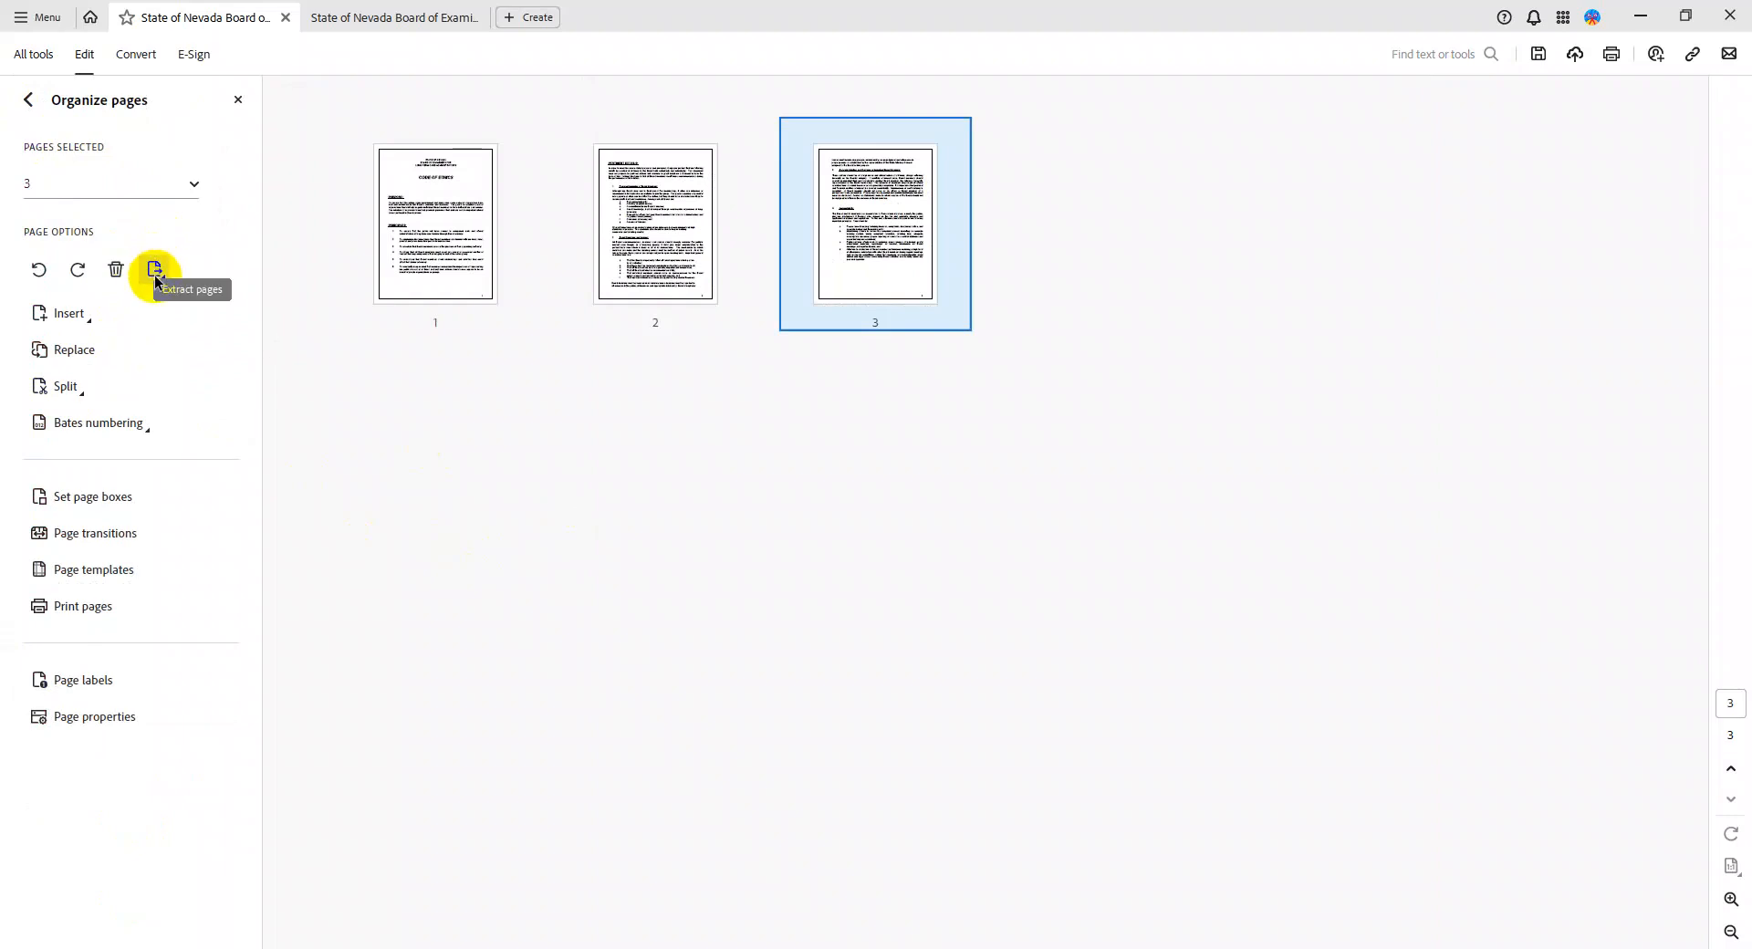
left_click(155, 274)
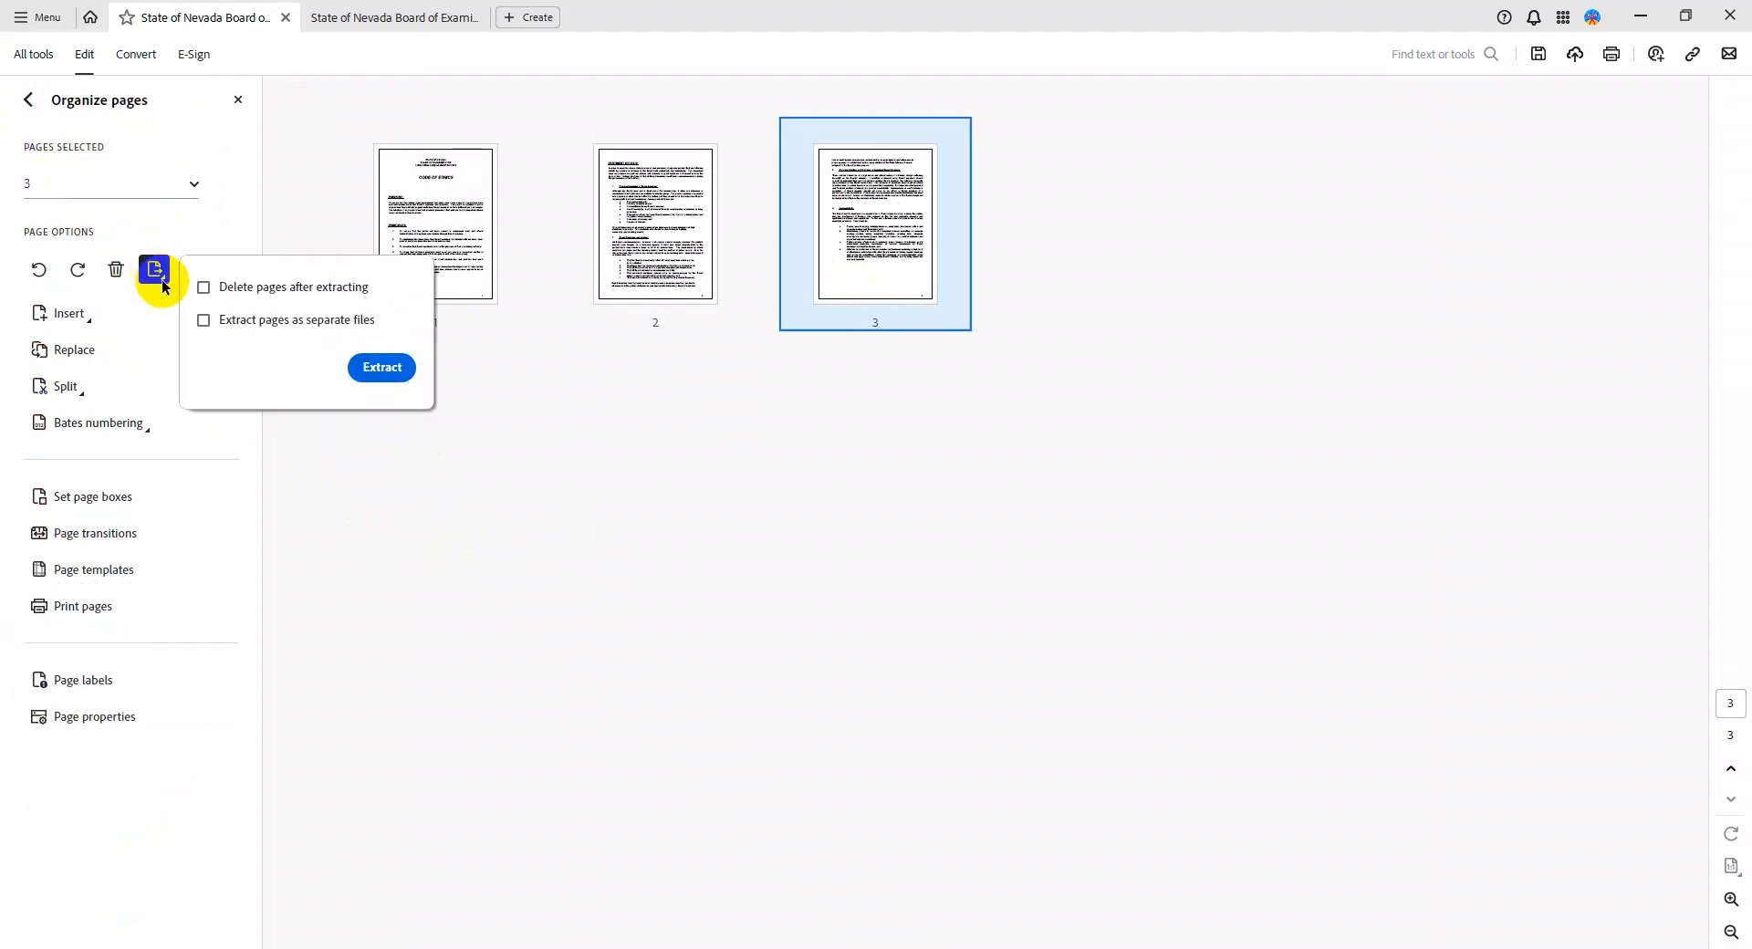
left_click(397, 376)
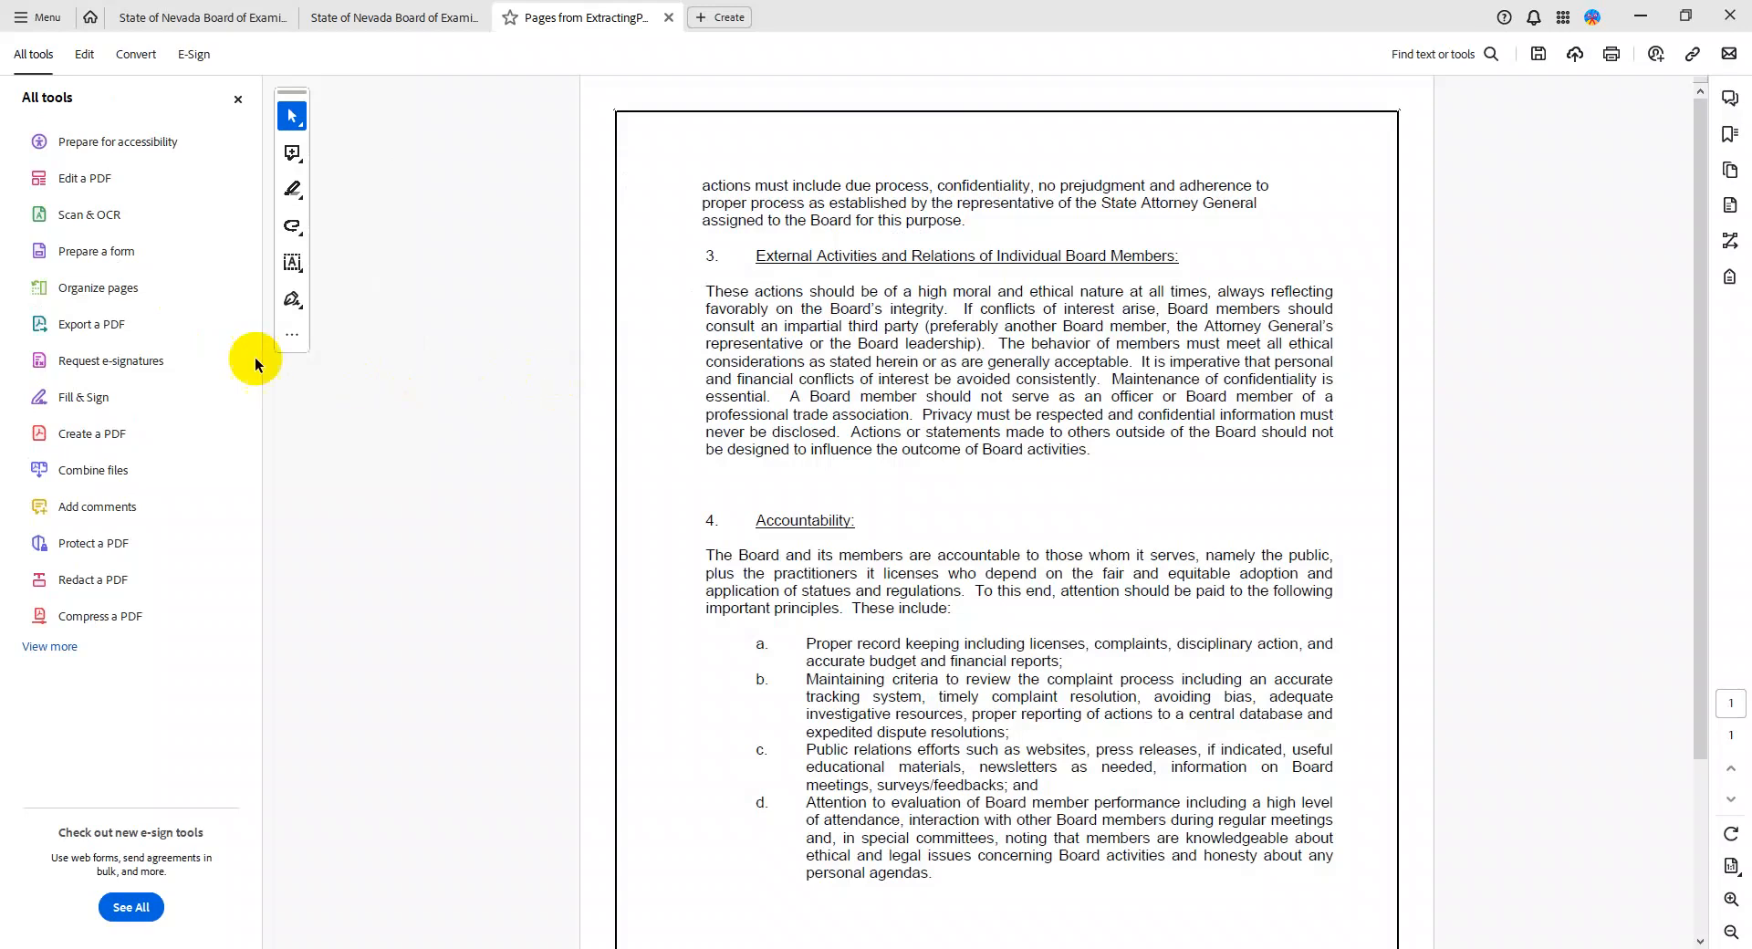
Automatically add accessibility tags to the extracted page
left_click(161, 156)
left_click(22, 101)
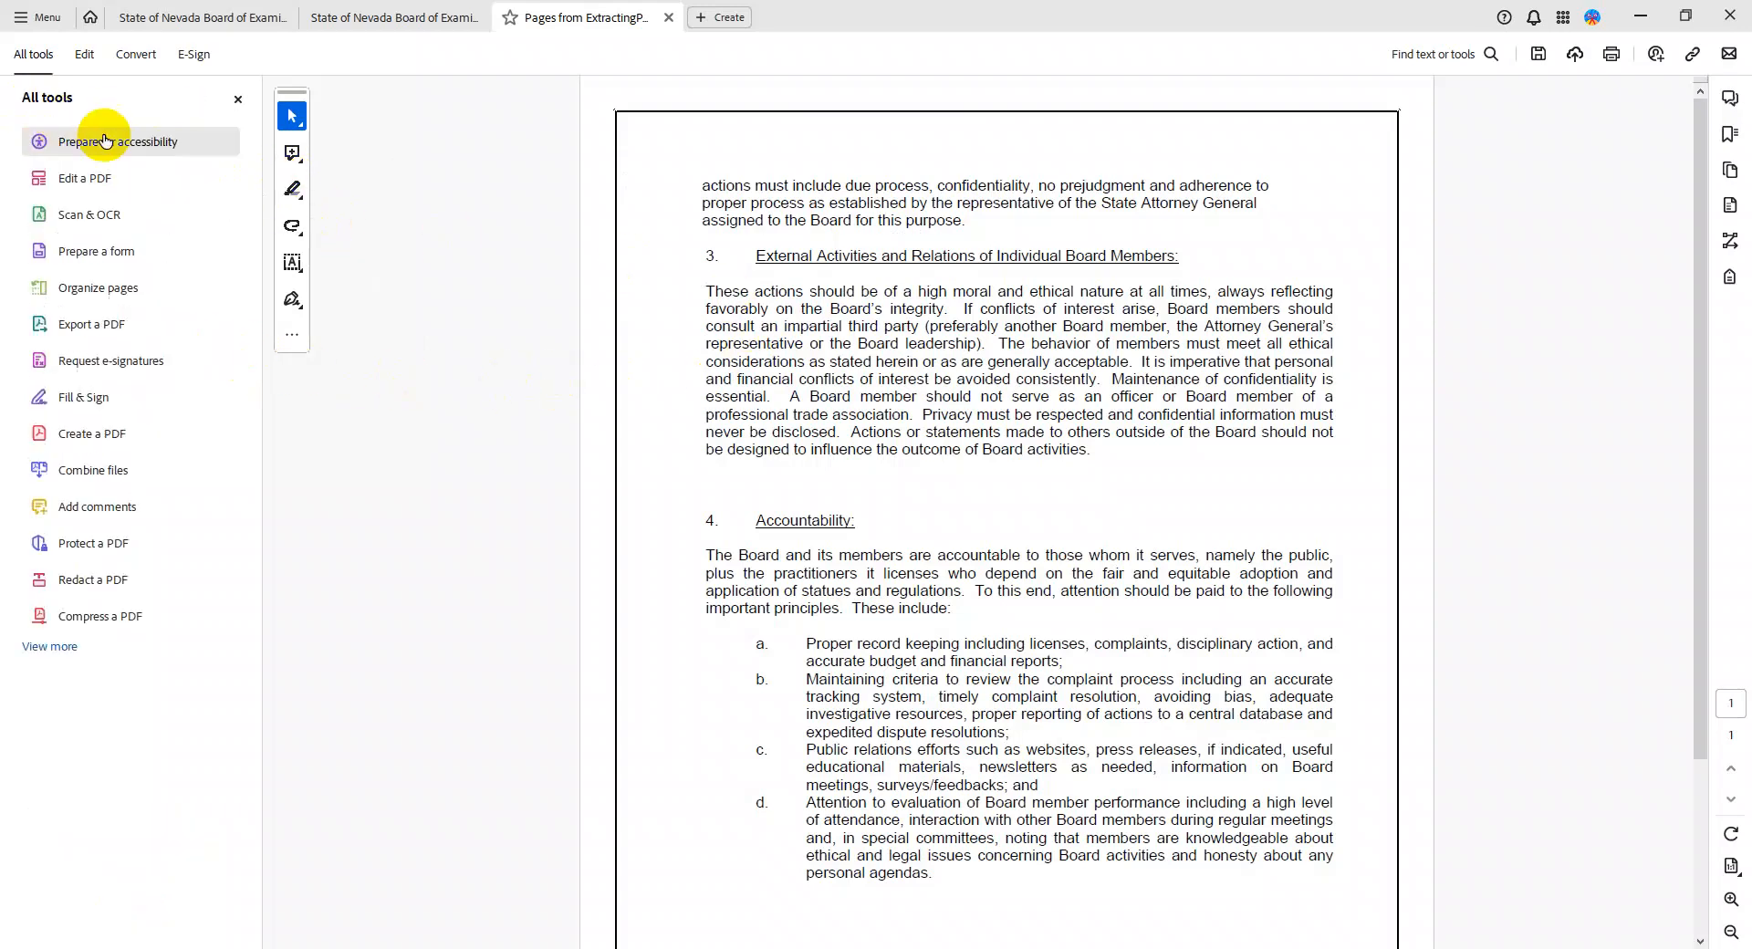
left_click(136, 141)
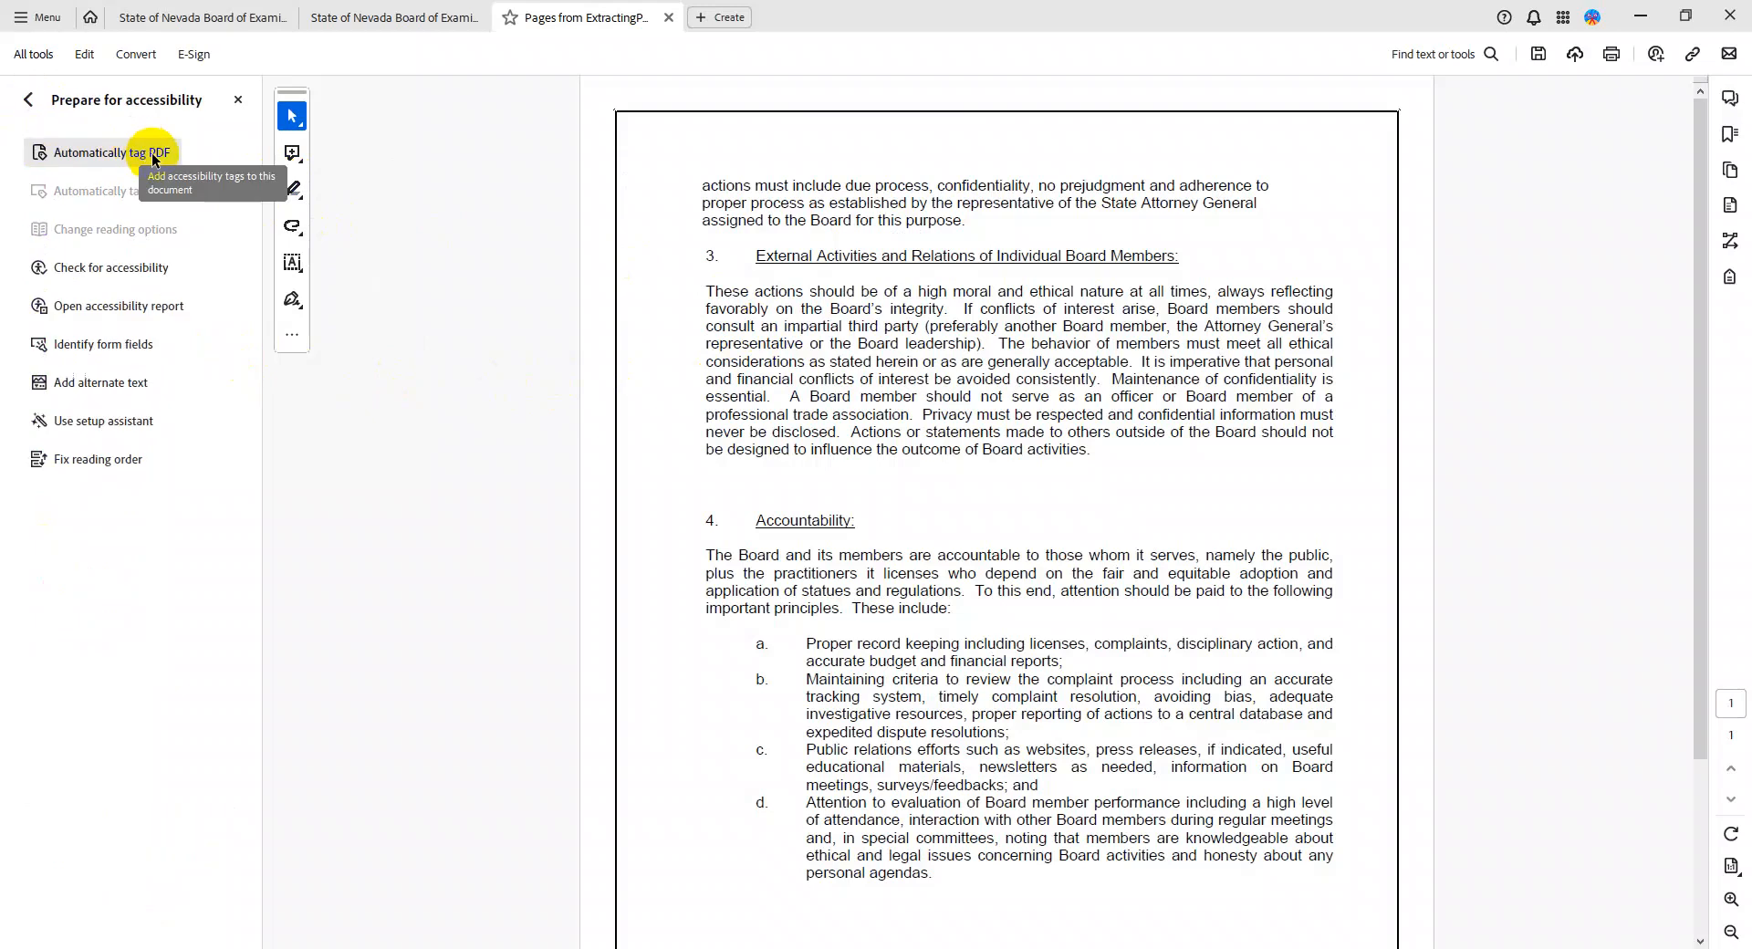
left_click(154, 155)
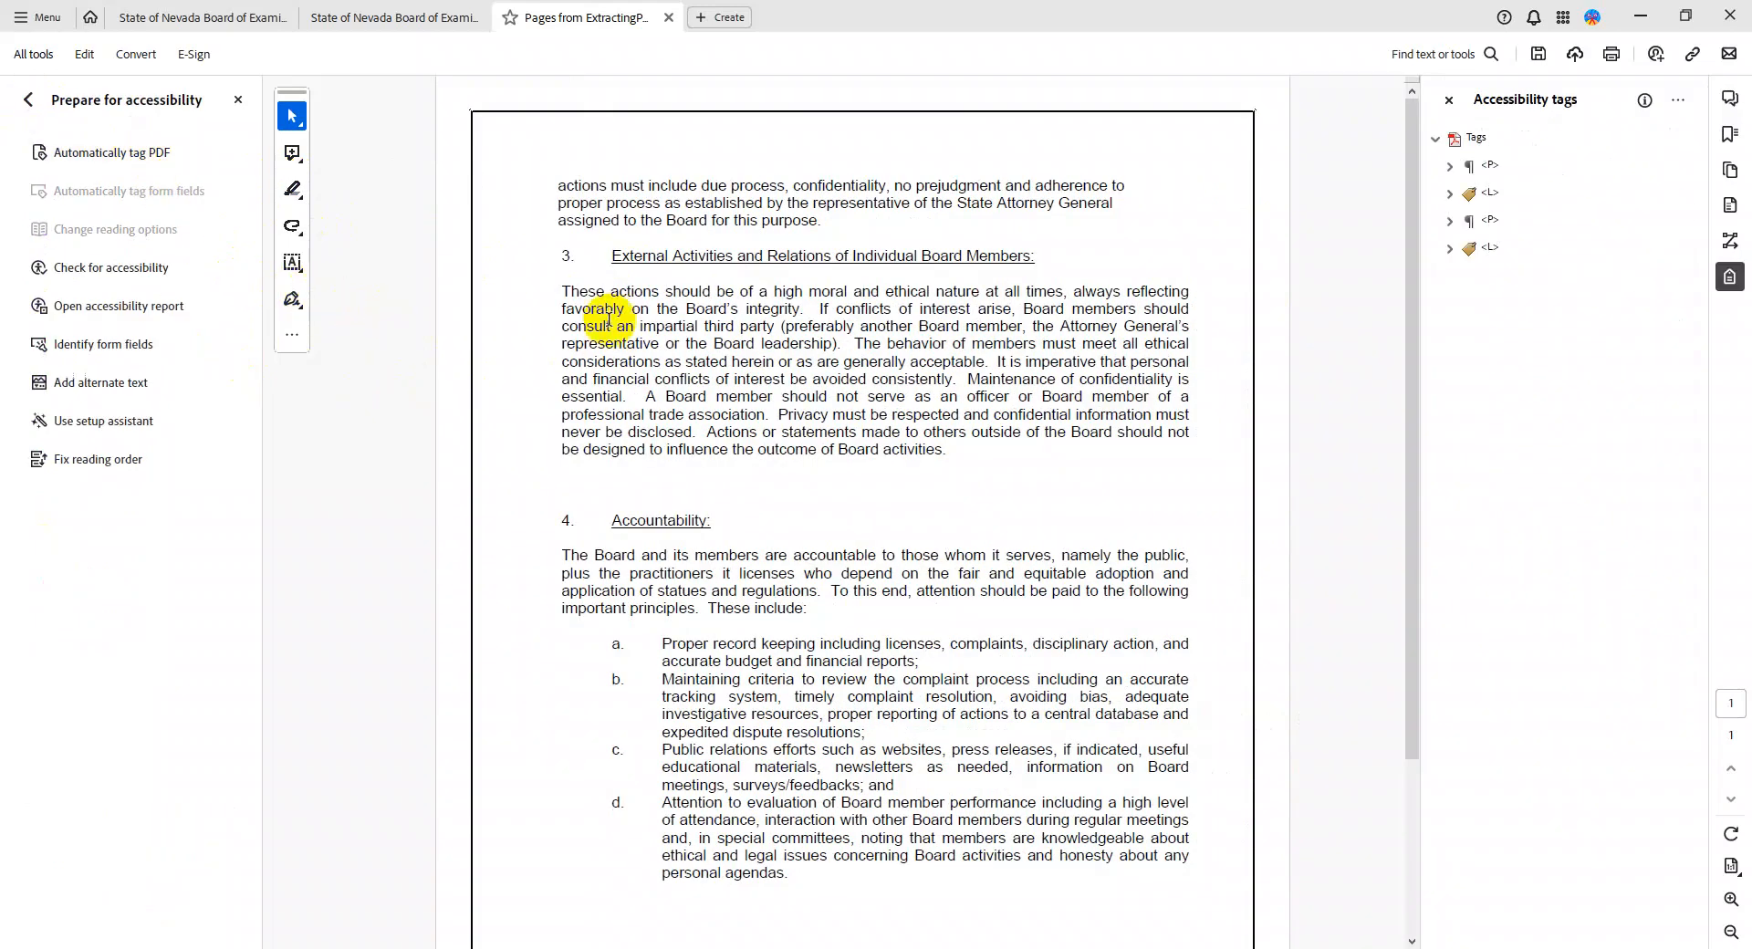
Display the reading order of the extracted page and review its tagged regions
left_click(137, 461)
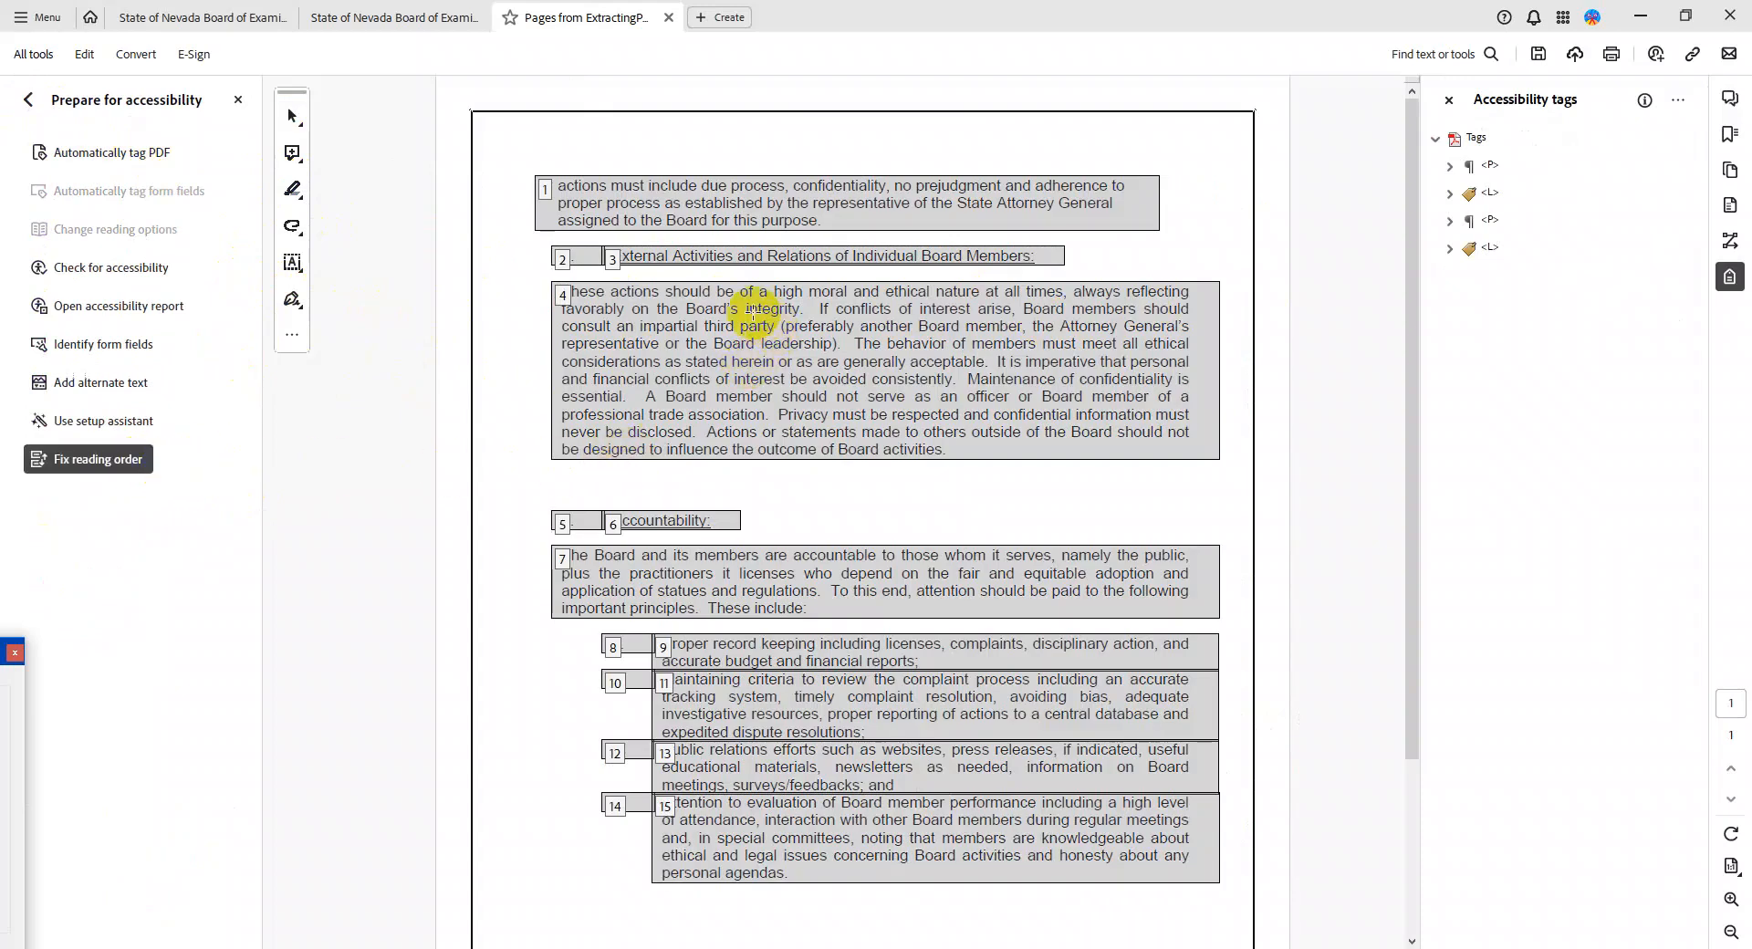
scroll(548, 214, "down", 3)
scroll(600, 242, "up", 3)
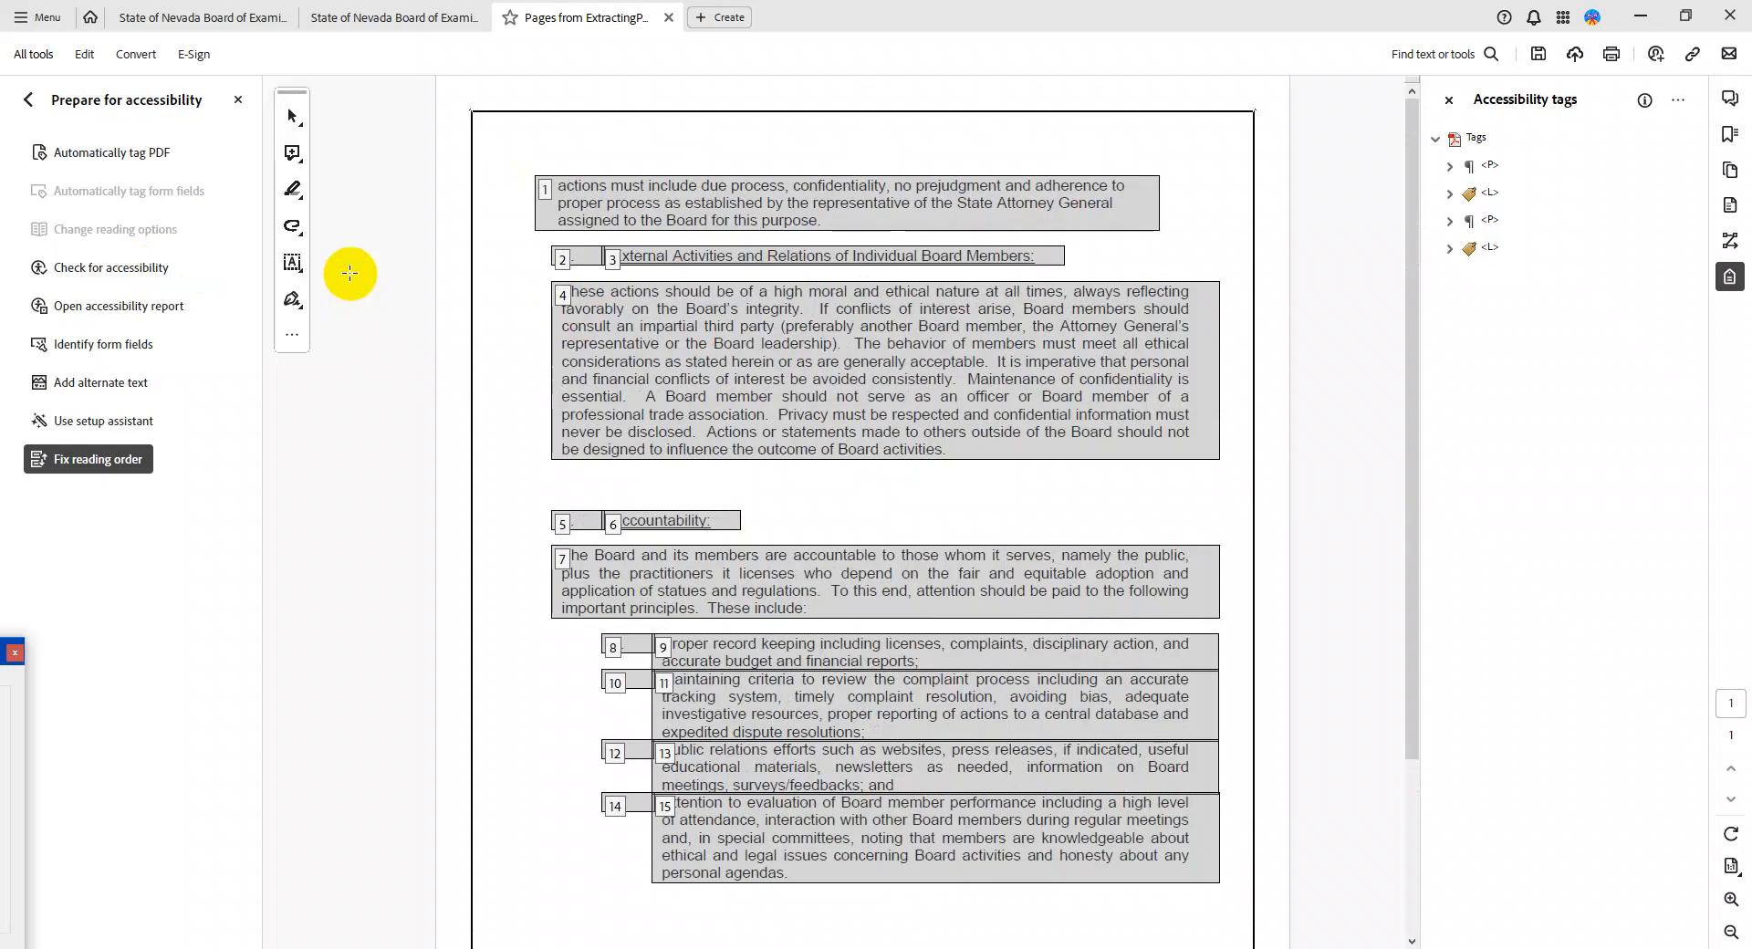
left_click(210, 273)
left_click(1057, 522)
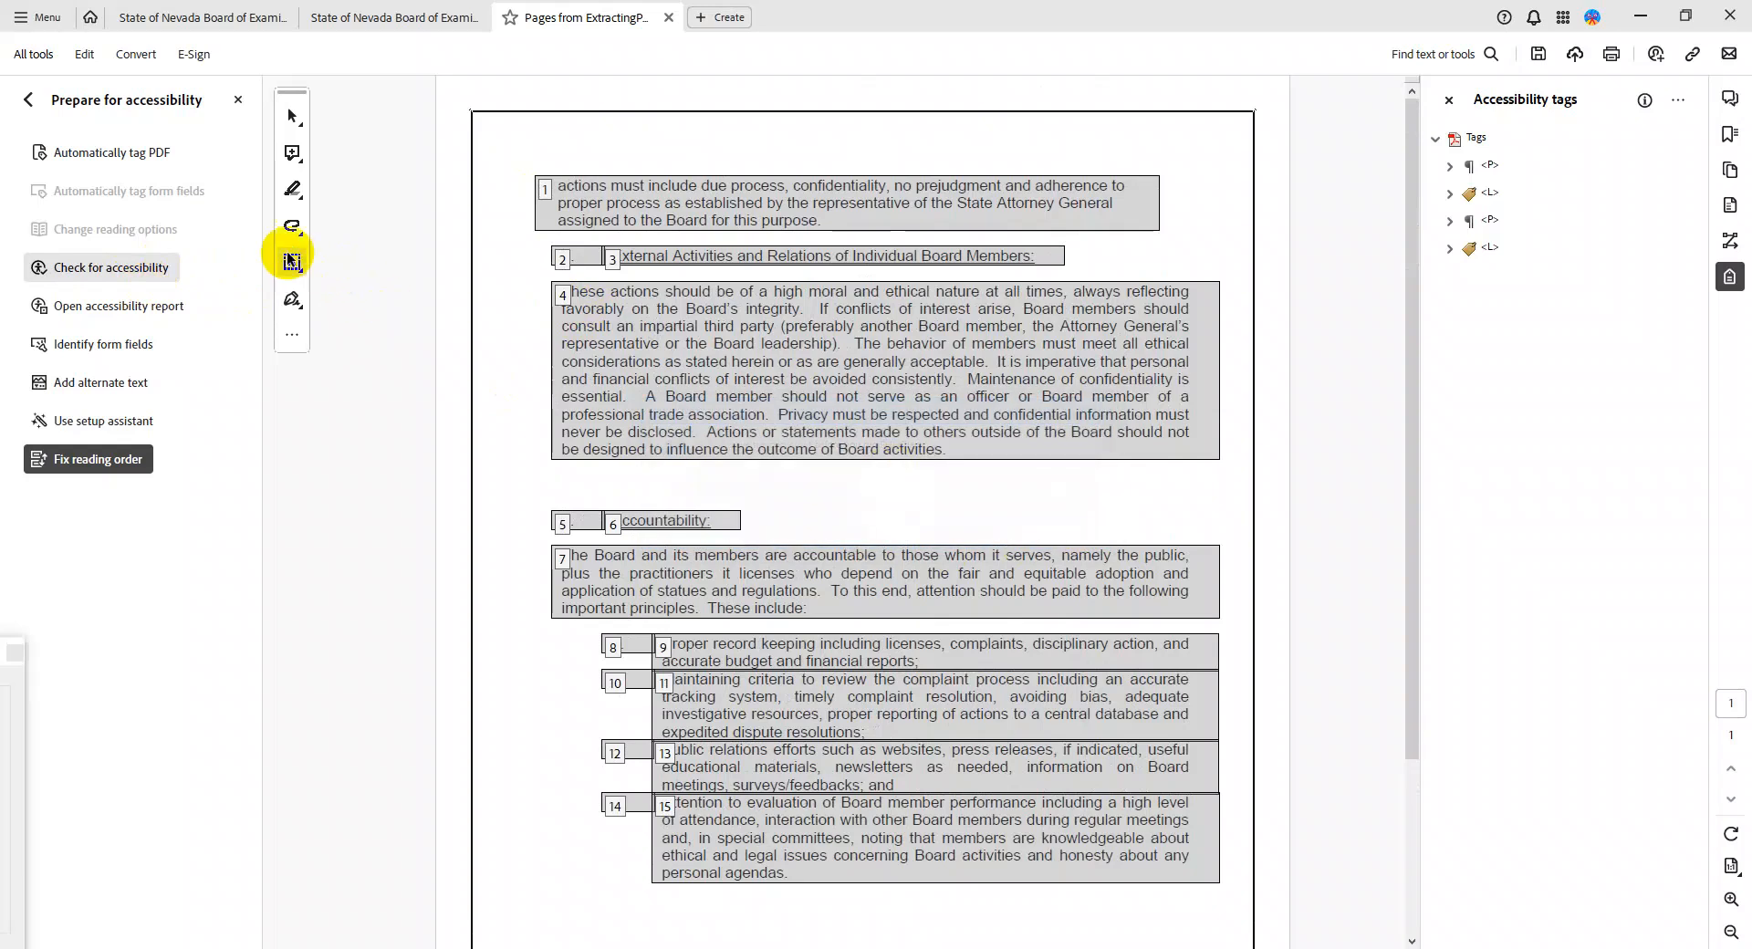
left_click(36, 17)
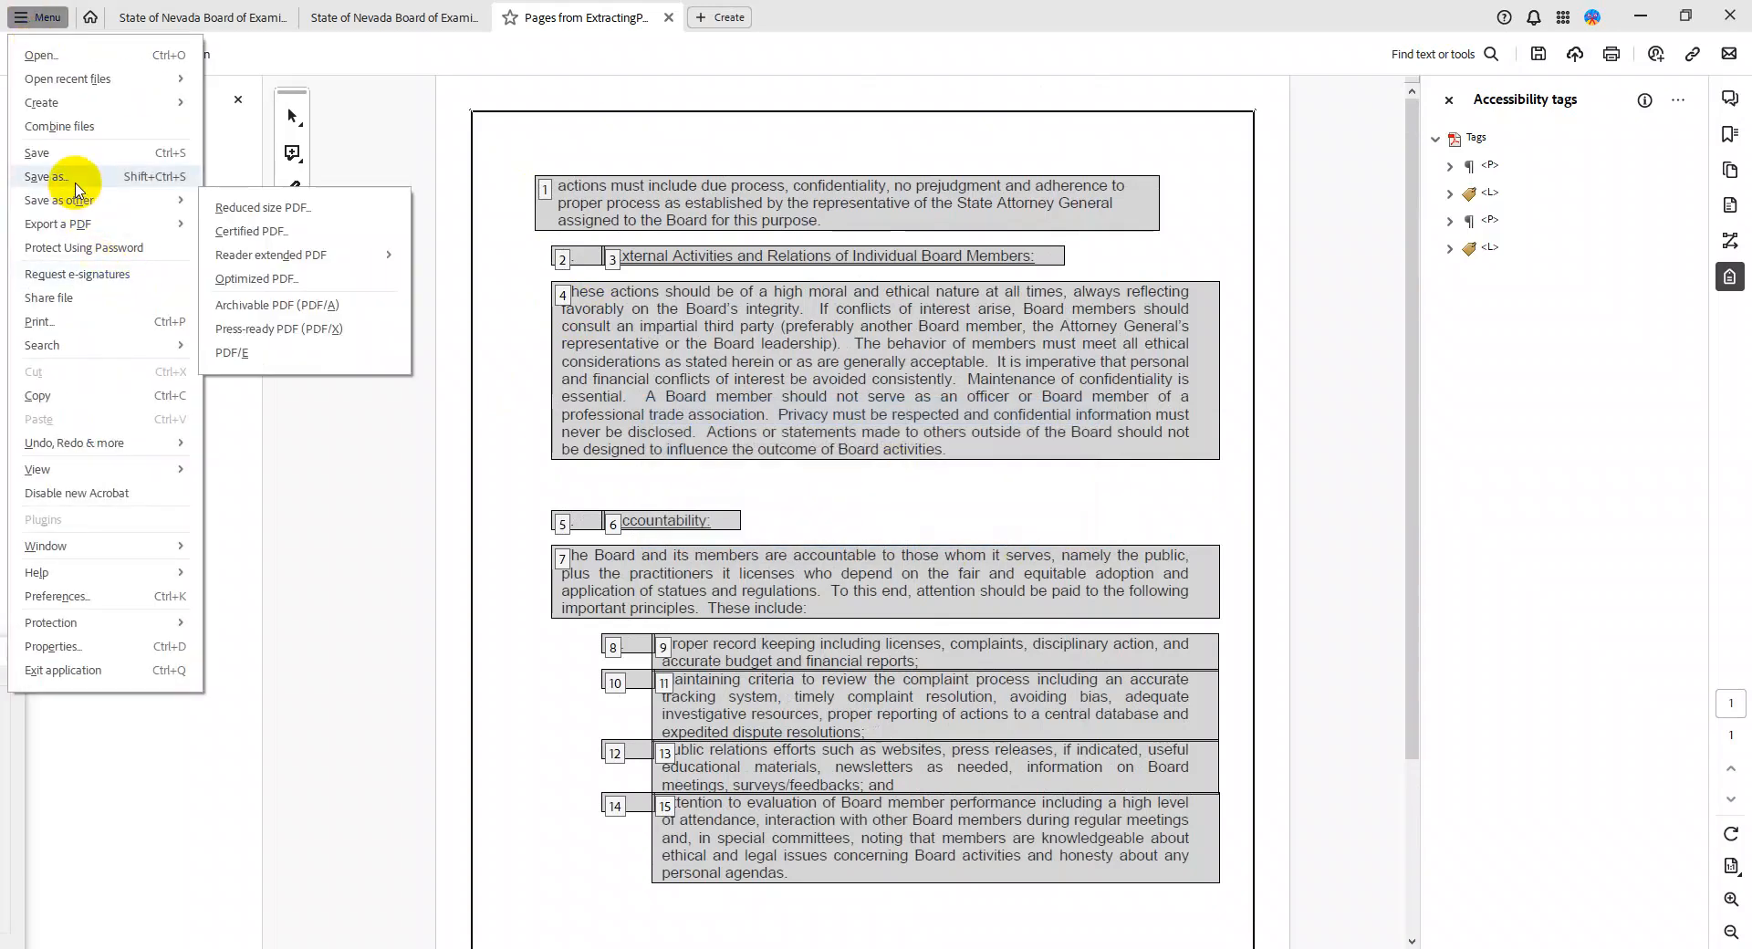
left_click(66, 178)
left_click(803, 456)
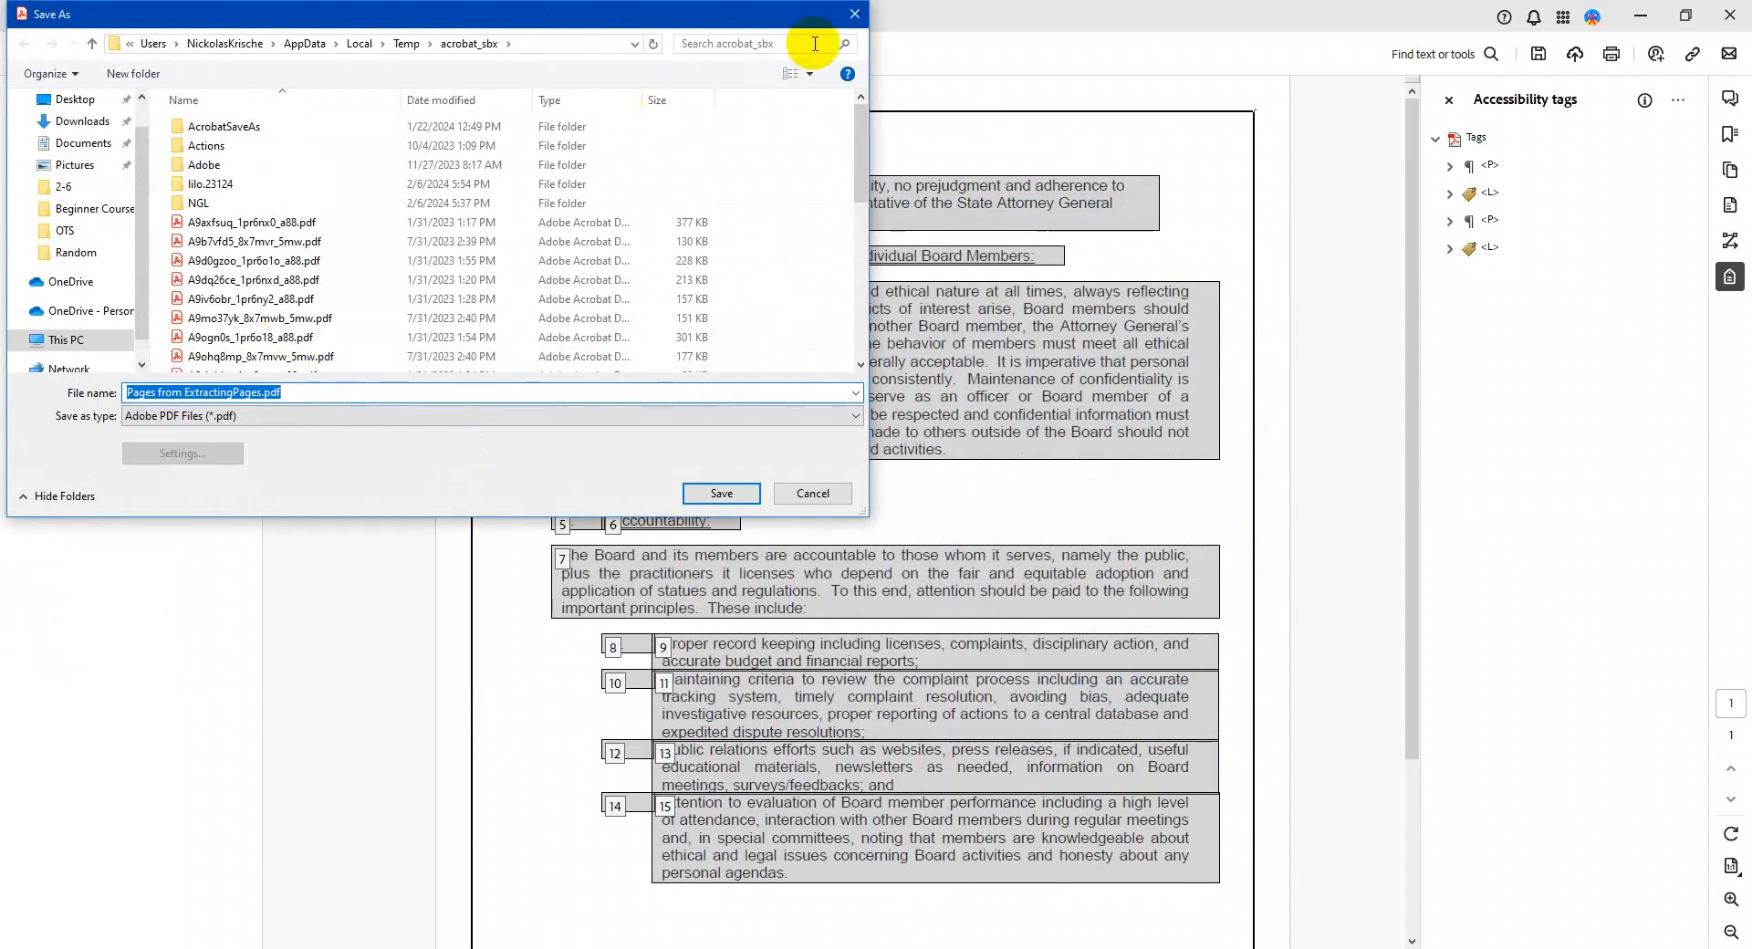
left_click(854, 13)
Save the extracted page as "Page 3 from ExtractingPages.pdf" in the Advanced ADA Class folder
left_click(38, 17)
left_click(59, 178)
left_click(866, 504)
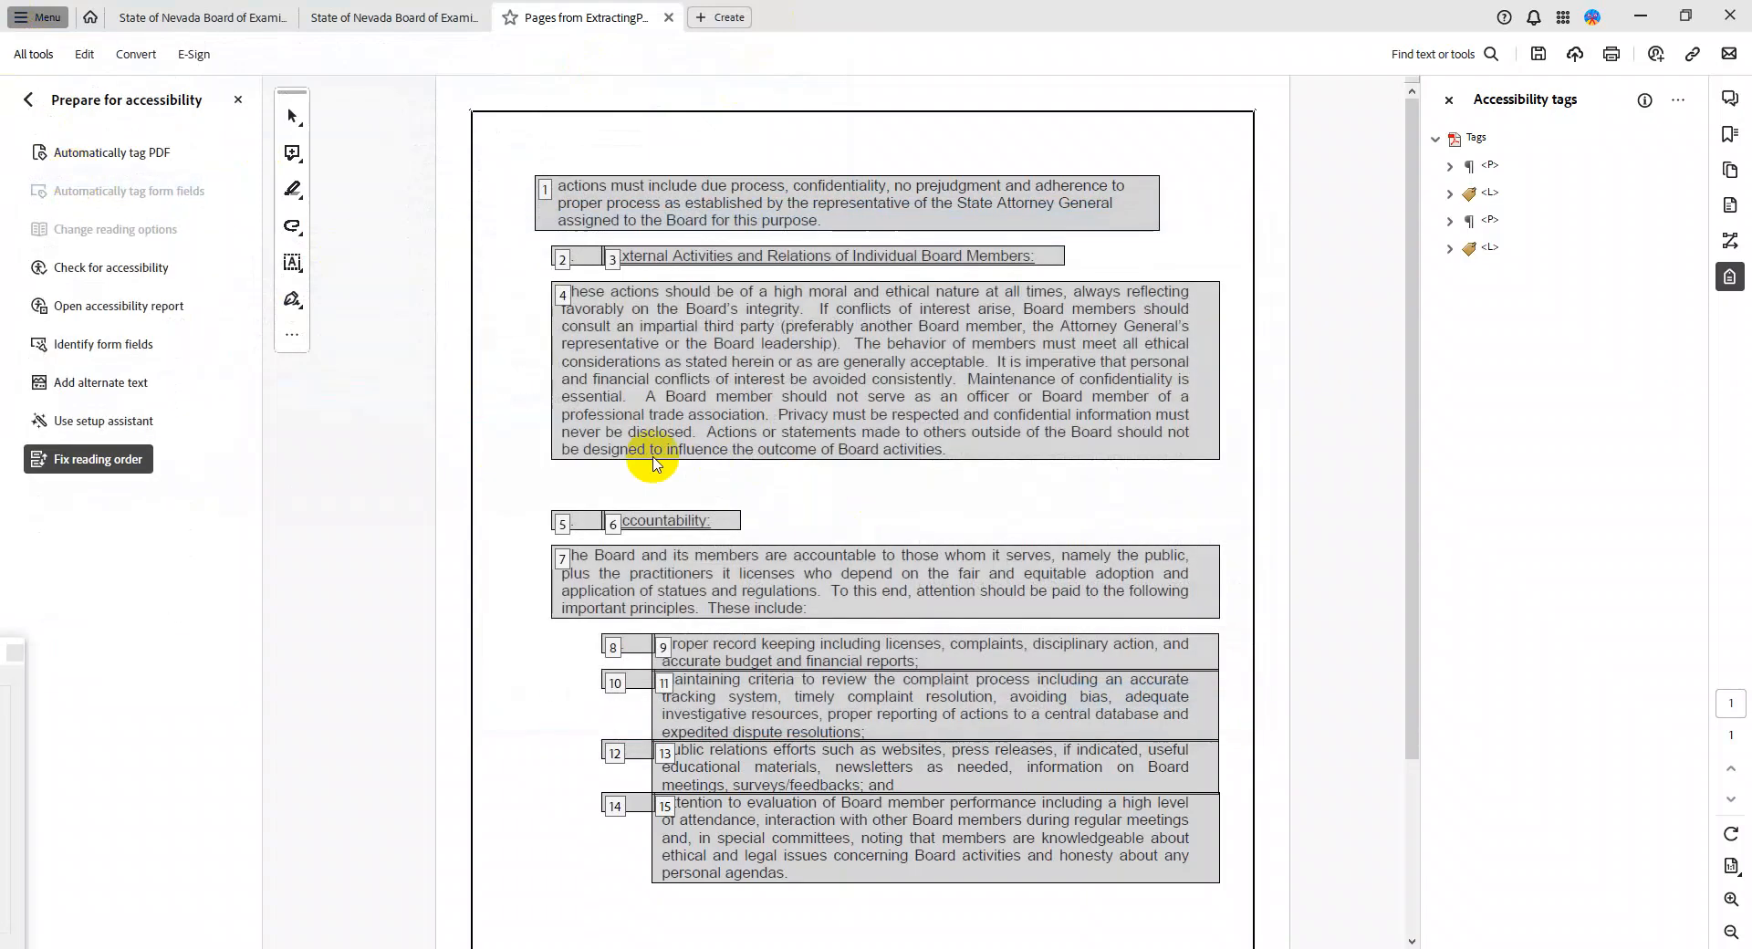
left_click(250, 395)
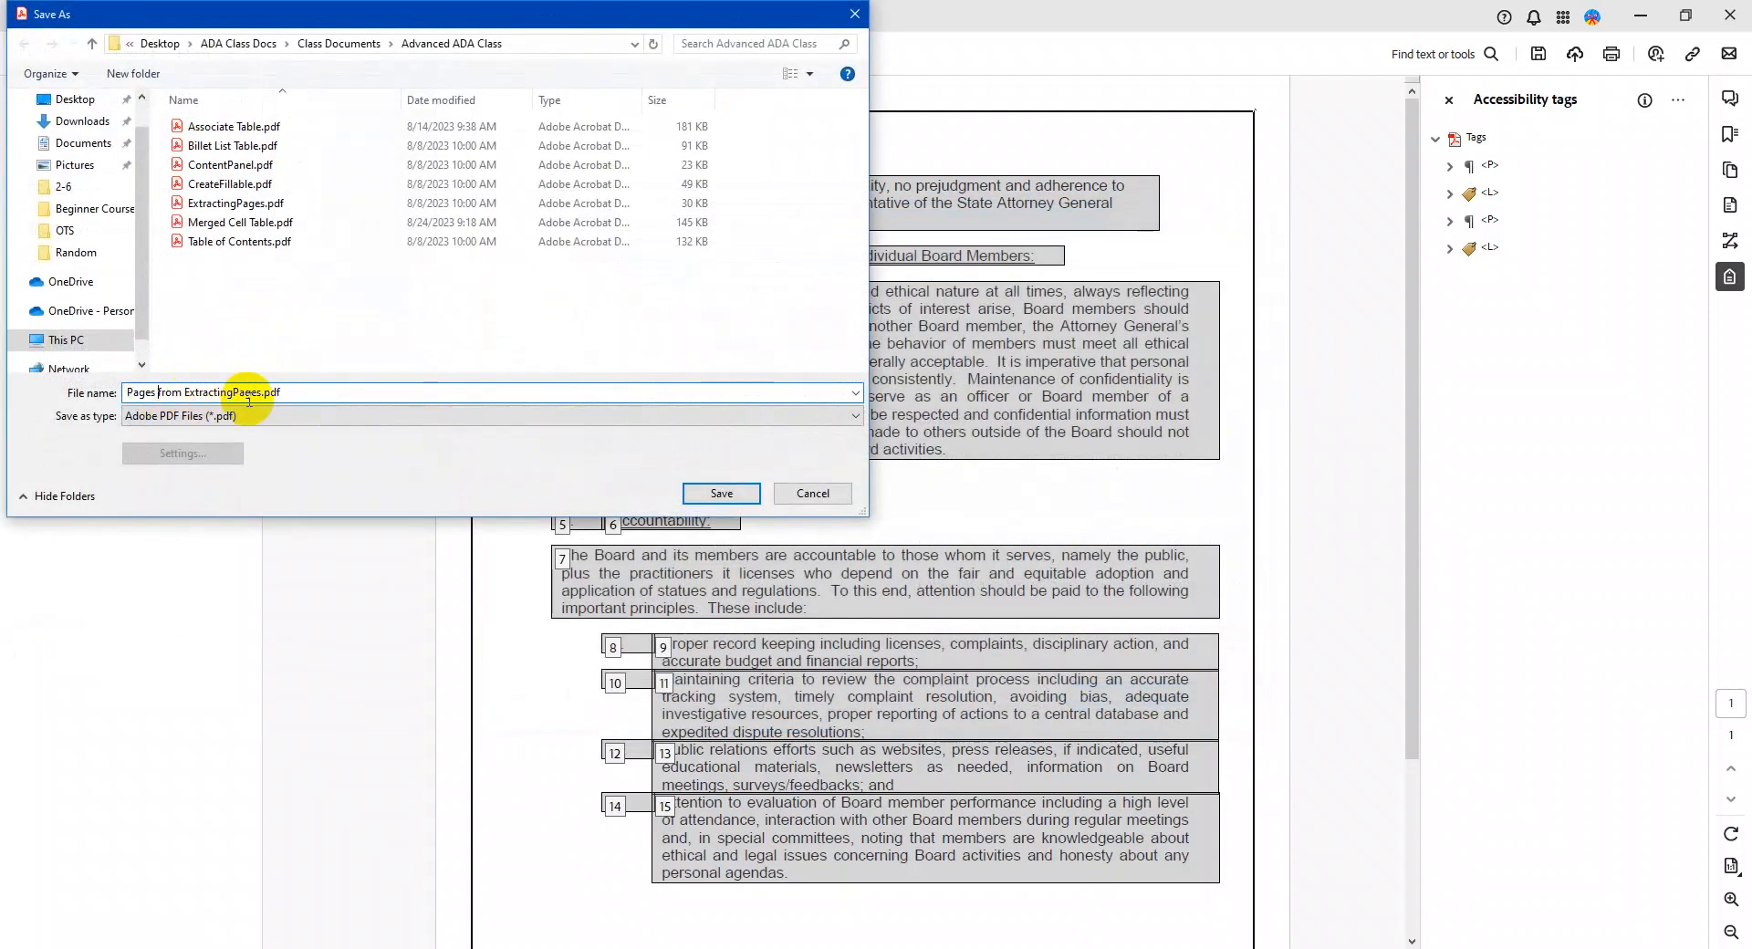
key("BackSpace")
key("BackSpace")
type("3")
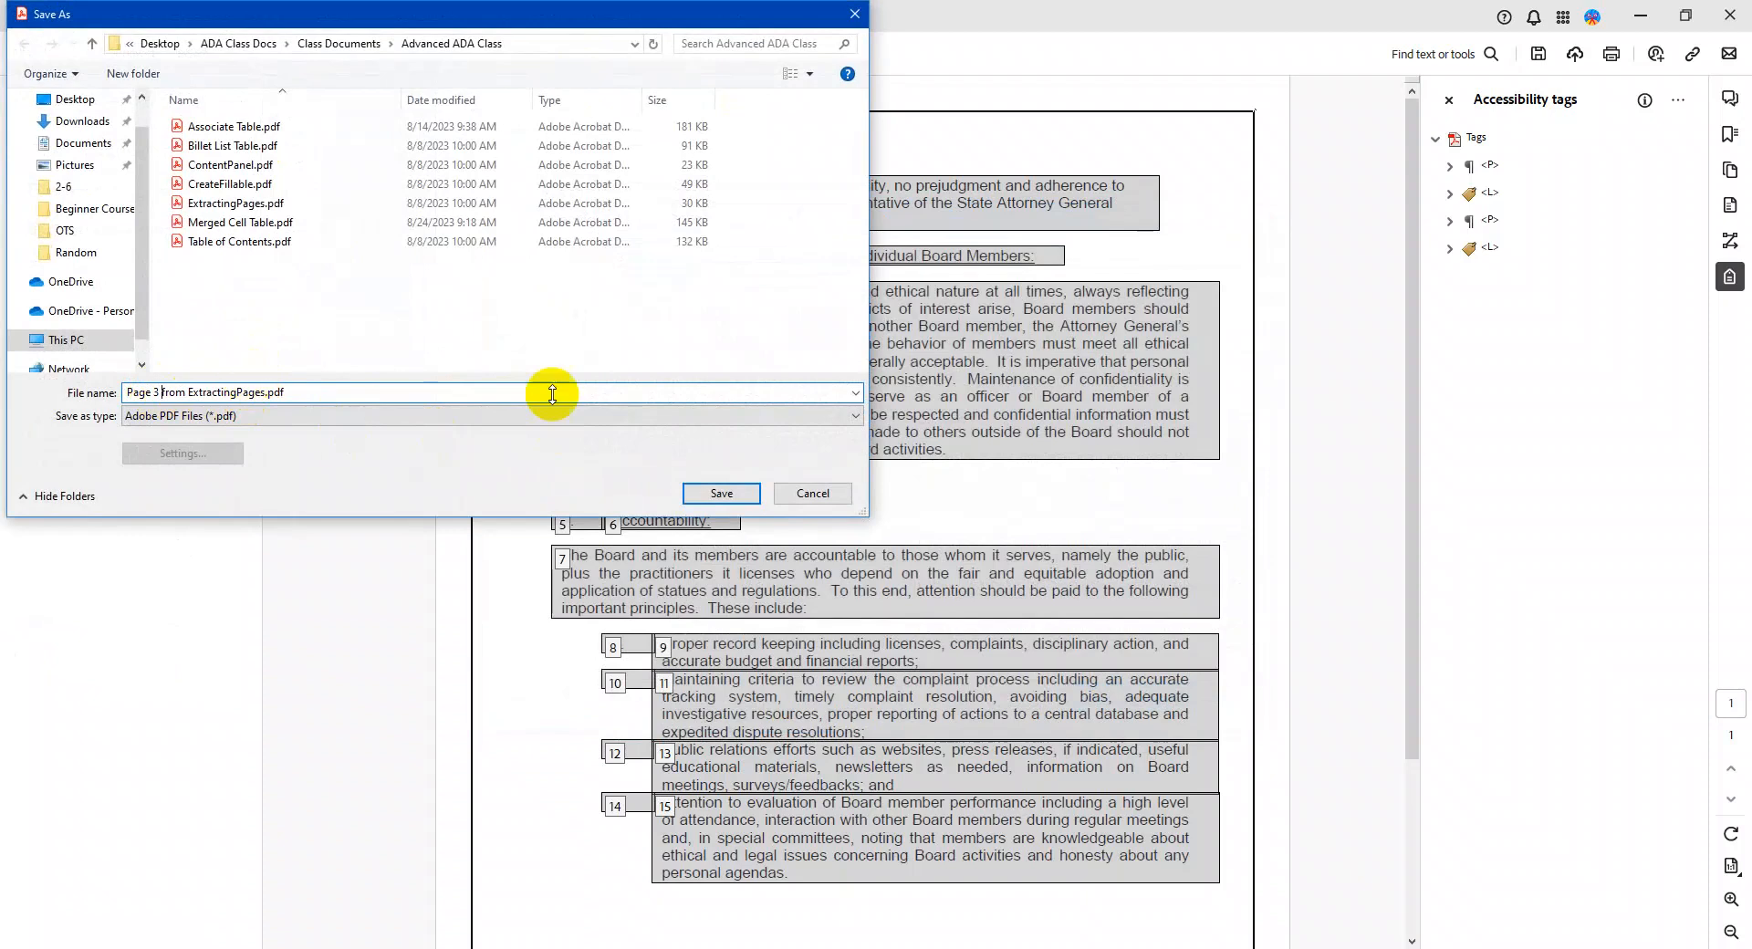
left_click(718, 493)
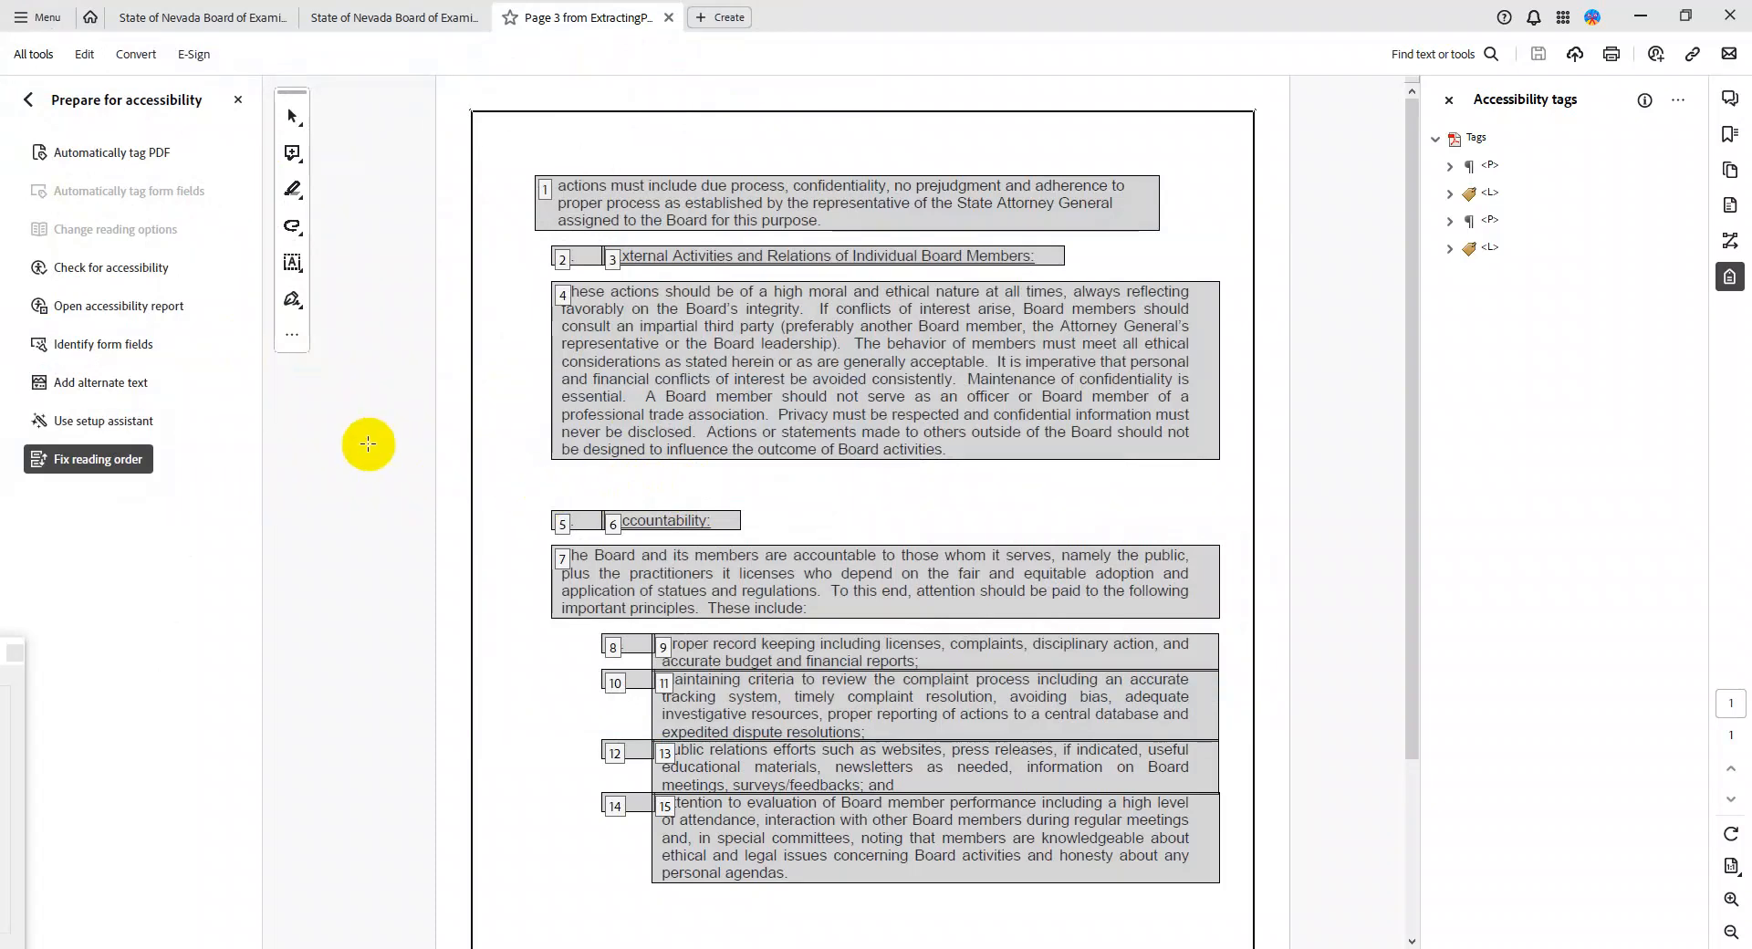
Run the full accessibility check on the extracted page and examine the issues listed for the document
left_click(110, 279)
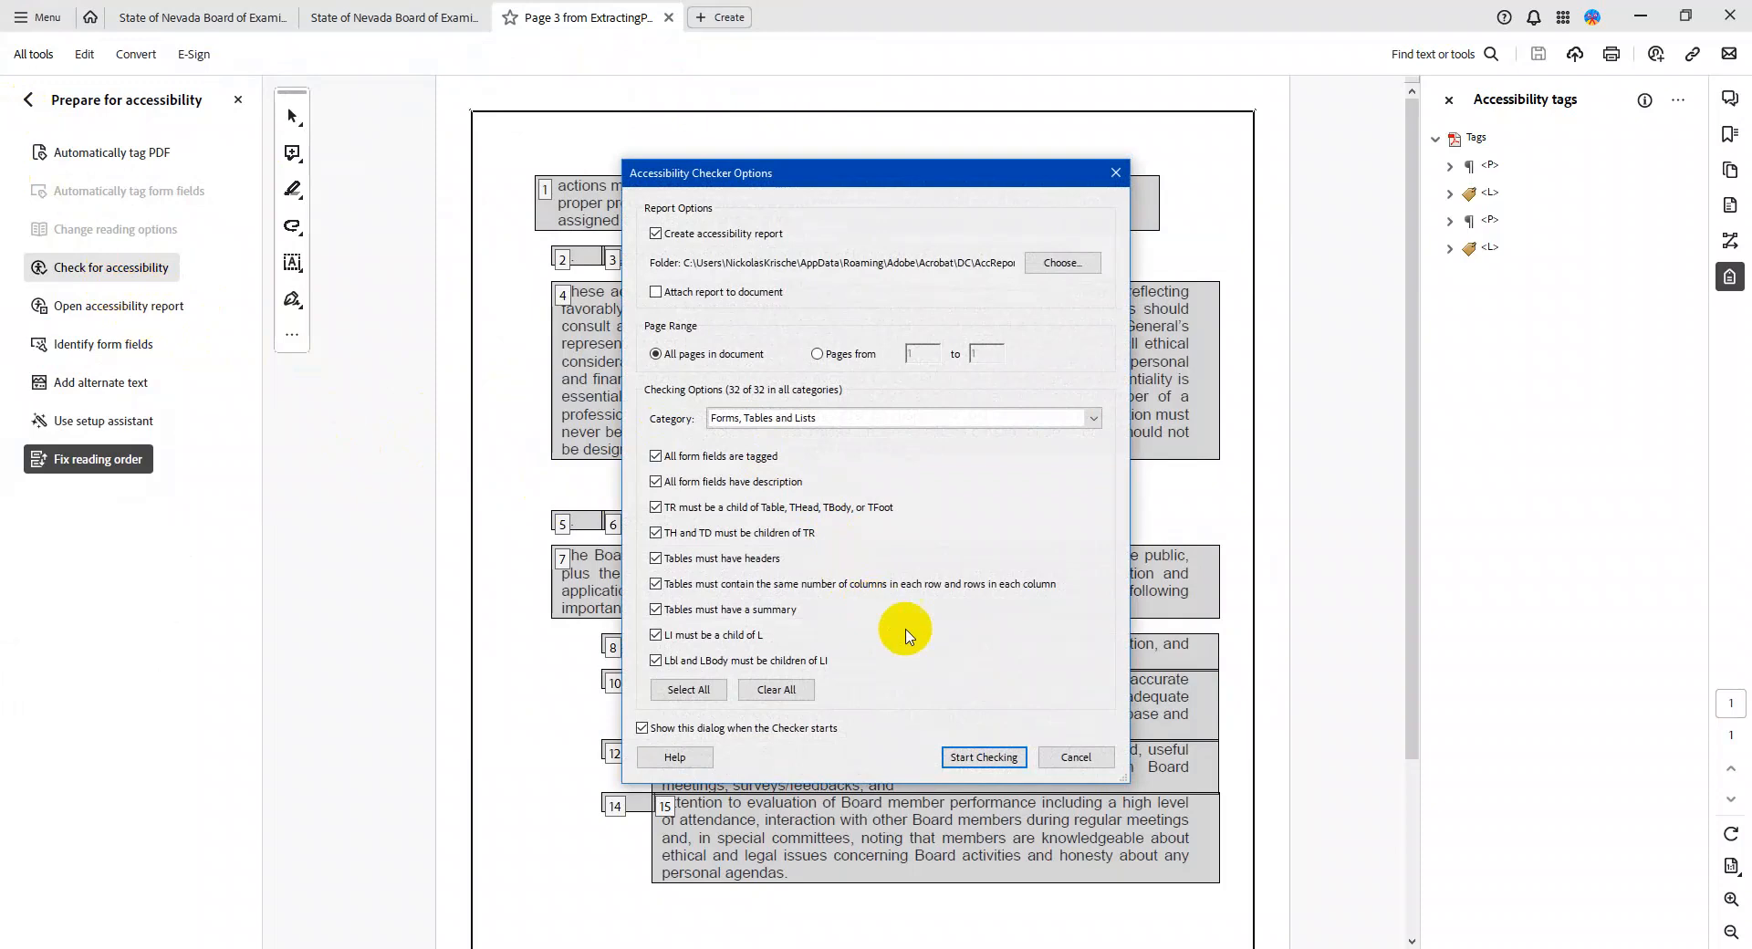
left_click(969, 756)
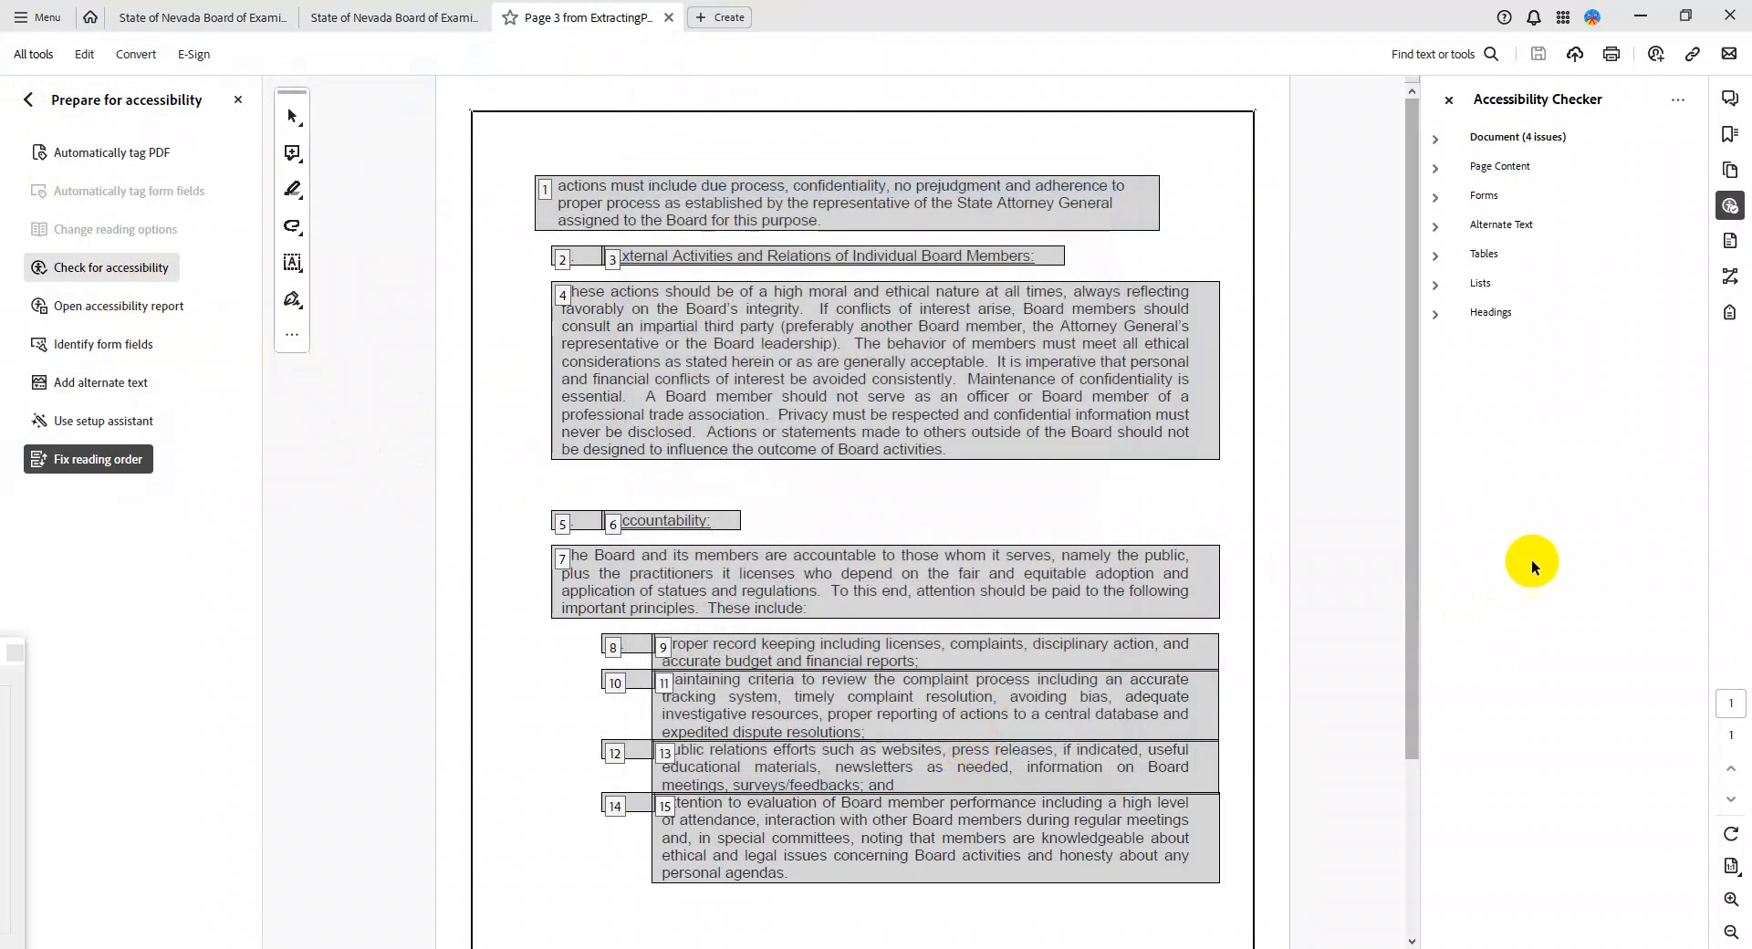
left_click(1436, 139)
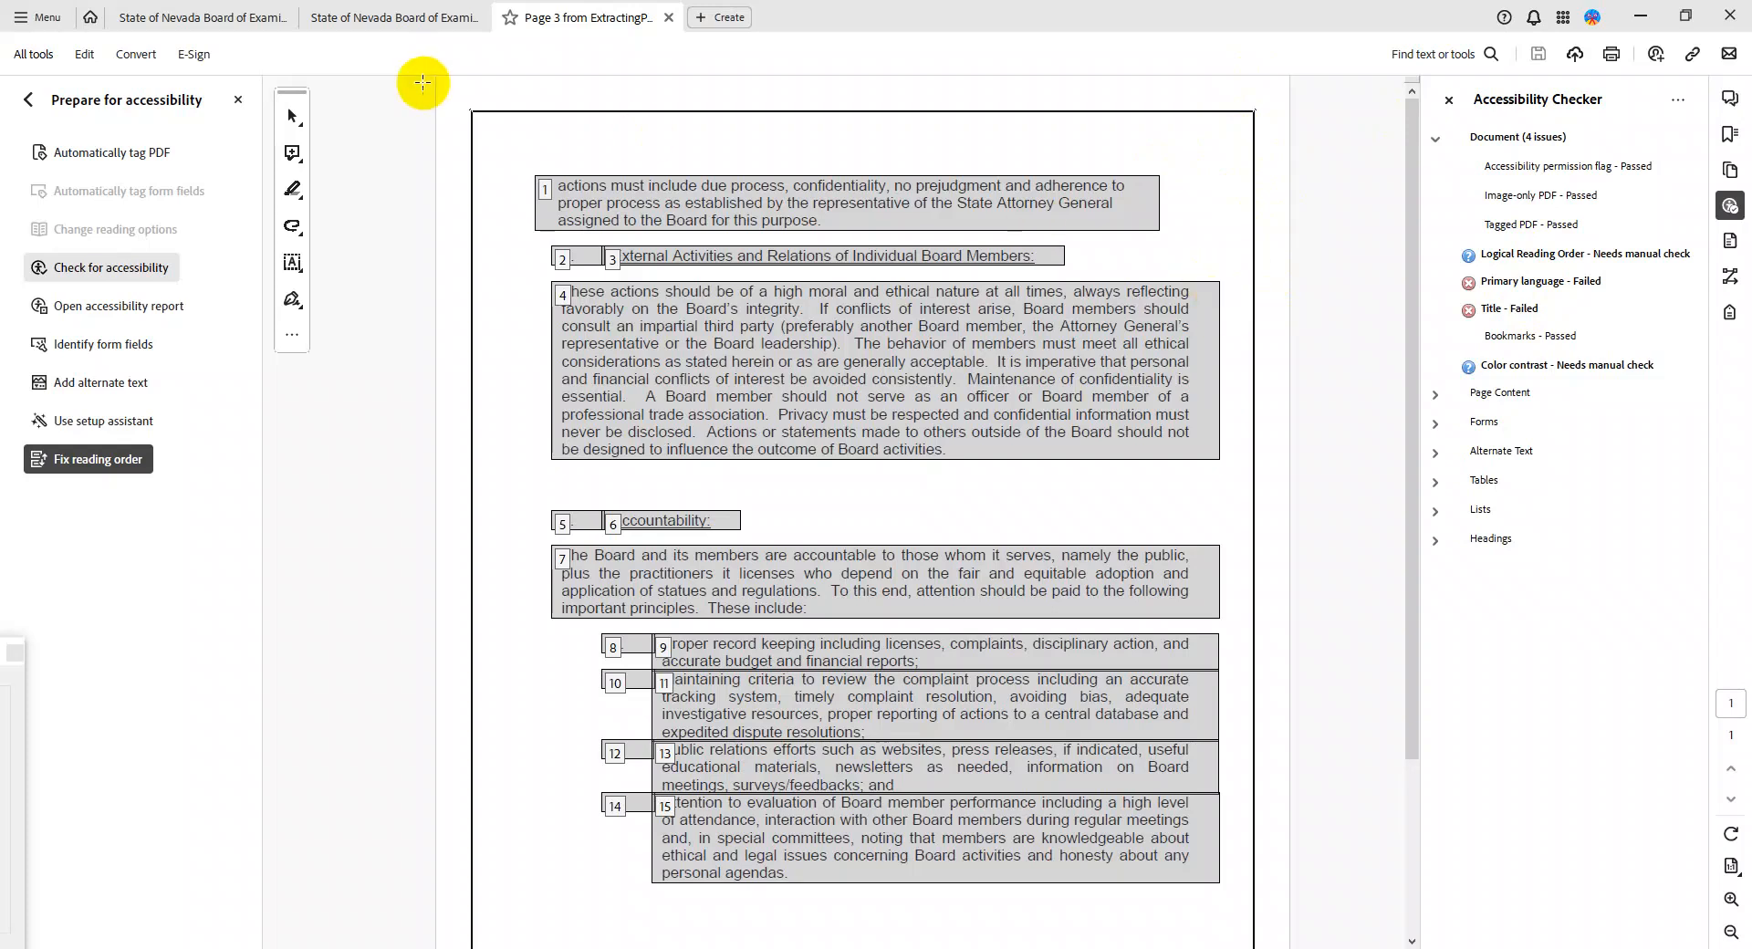
Delete page 3 from the original three-page Code of Ethics document
left_click(243, 15)
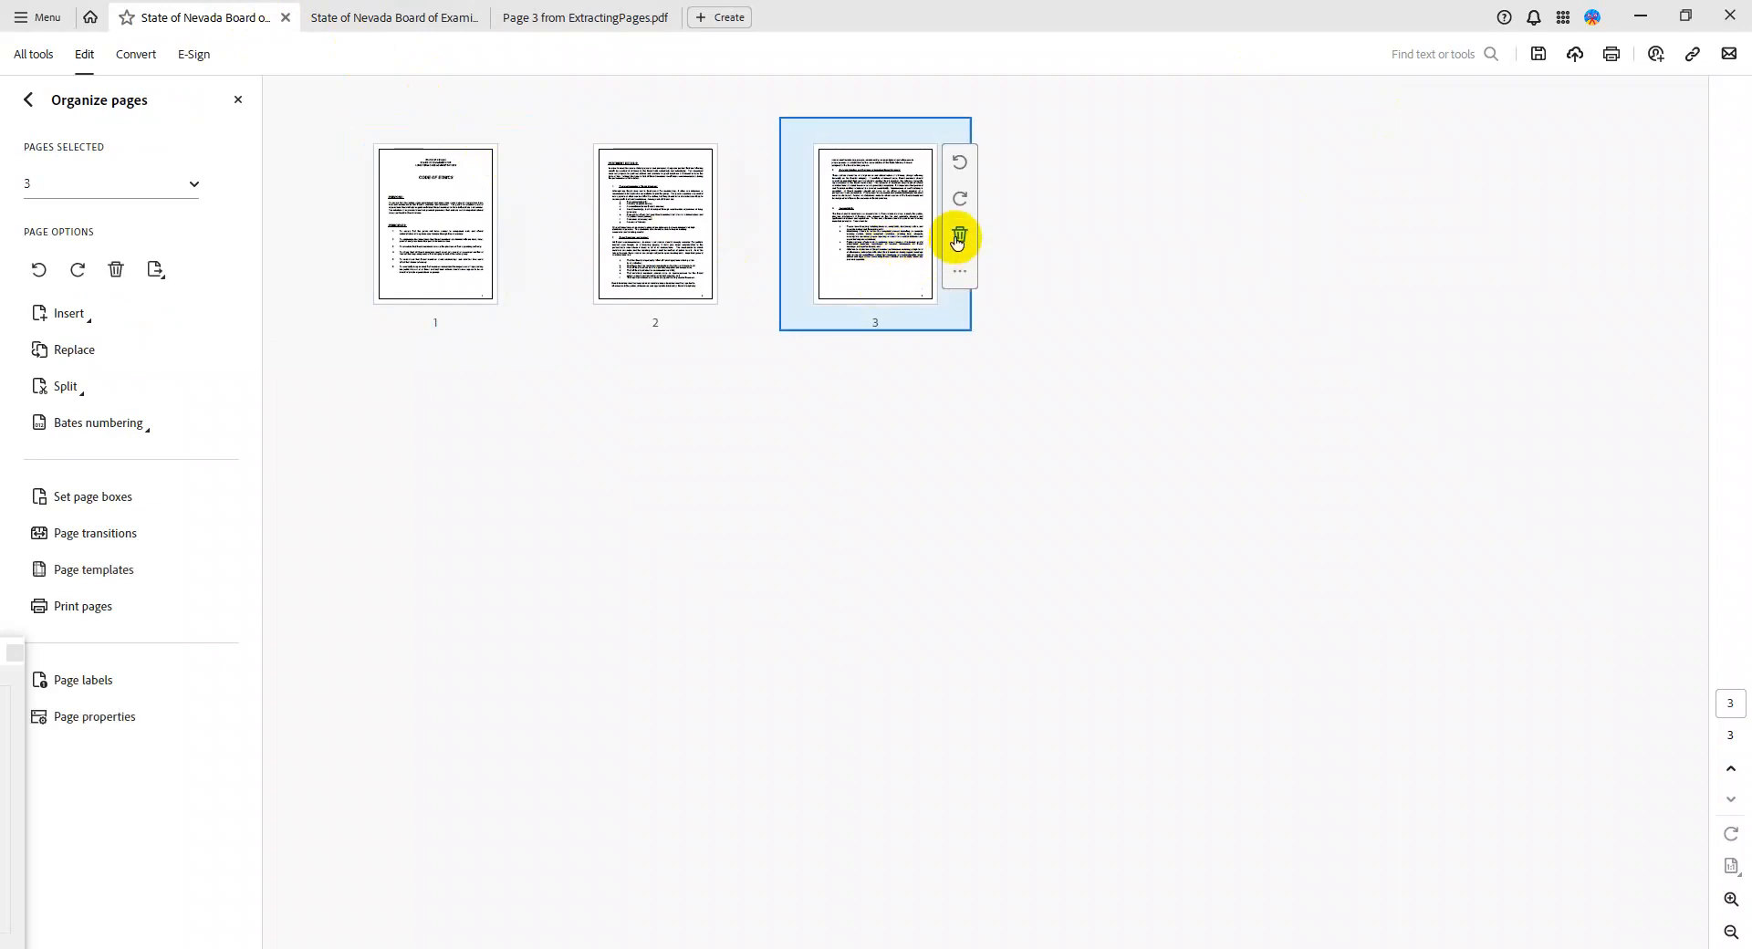
left_click(960, 234)
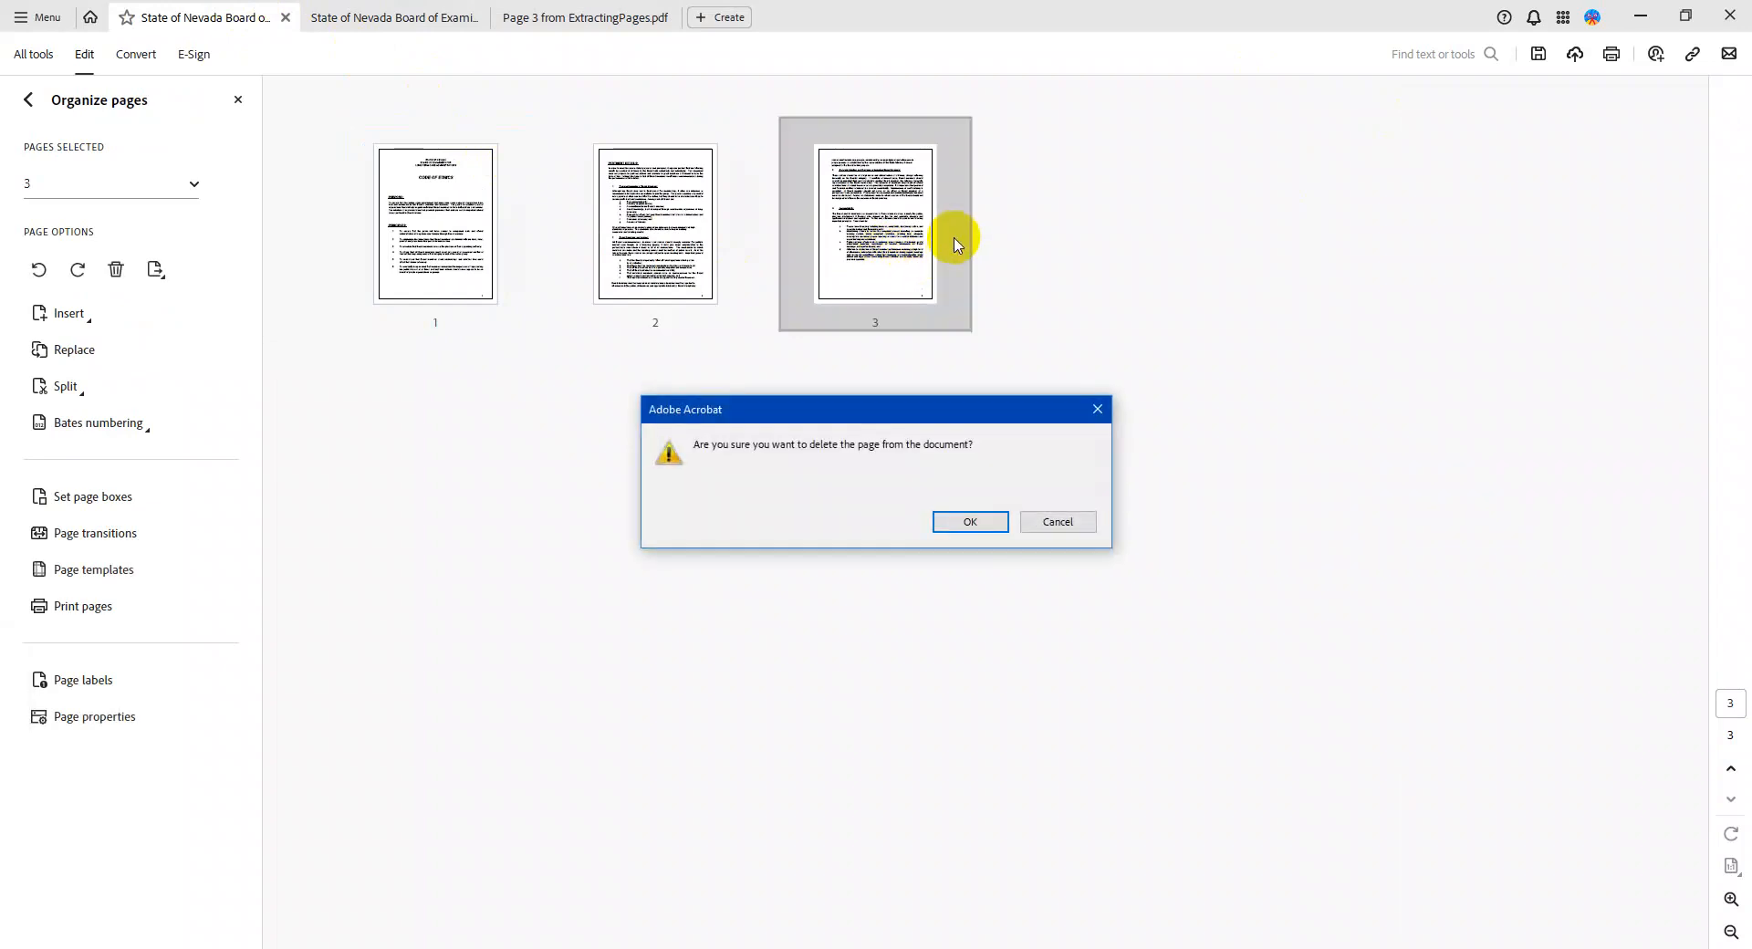
left_click(970, 523)
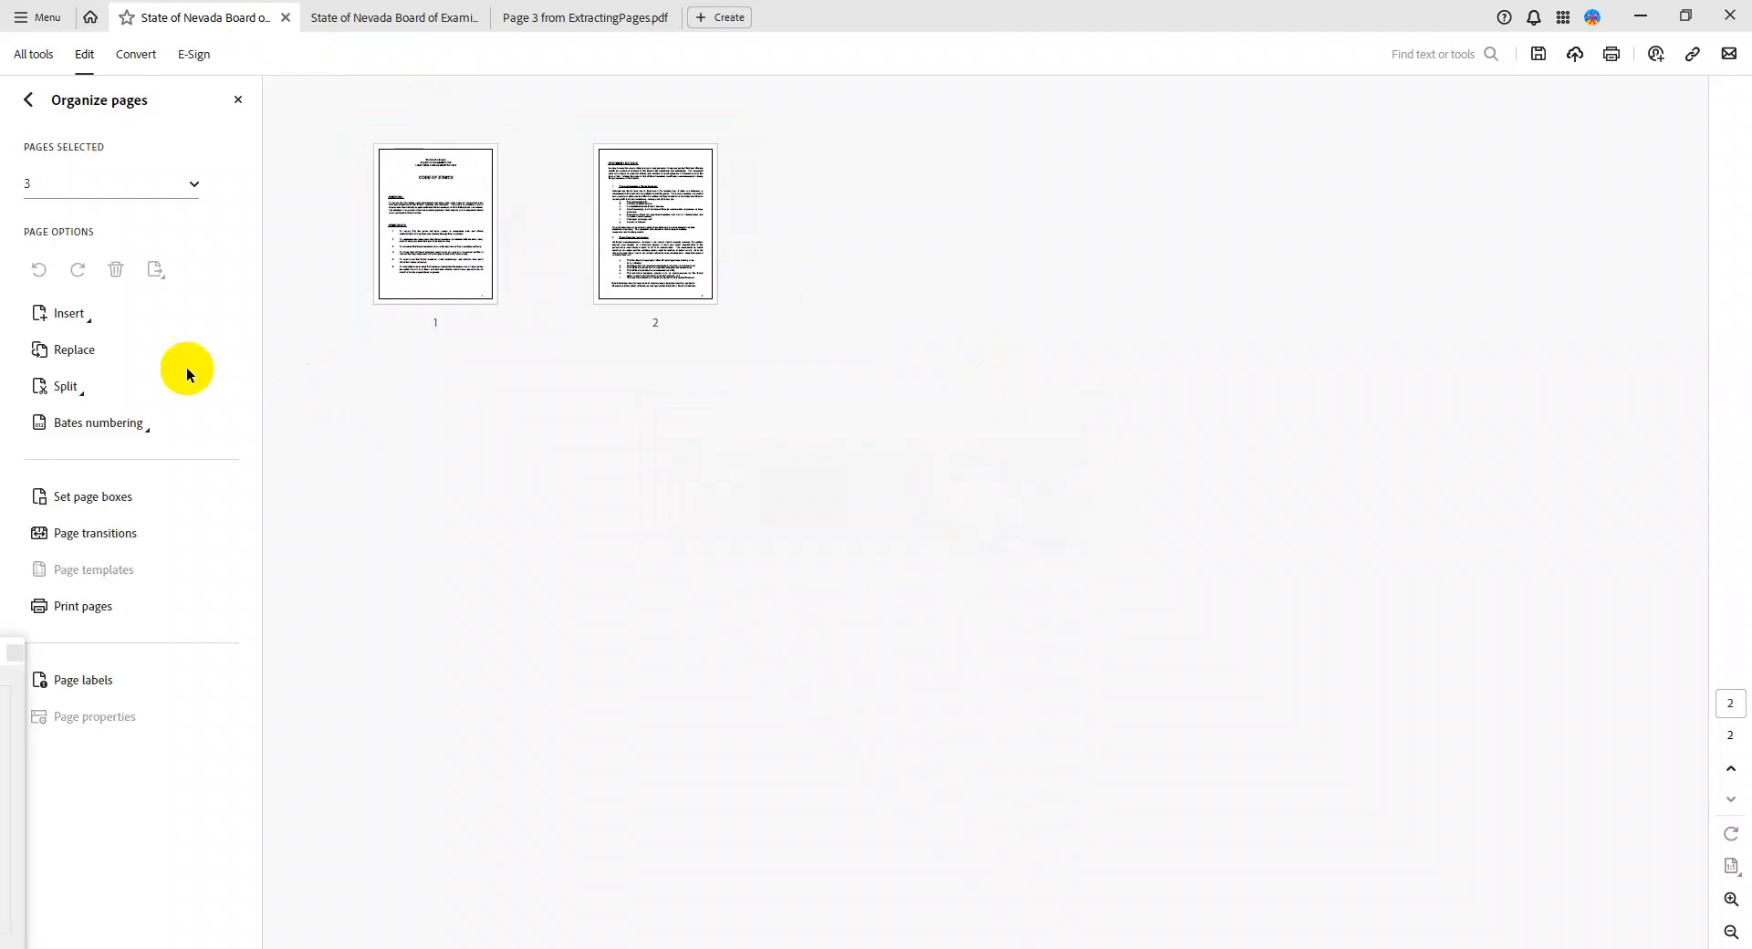
Insert "Page 3 from ExtractingPages.pdf" after page 2 of the Code of Ethics document
left_click(64, 313)
left_click(146, 320)
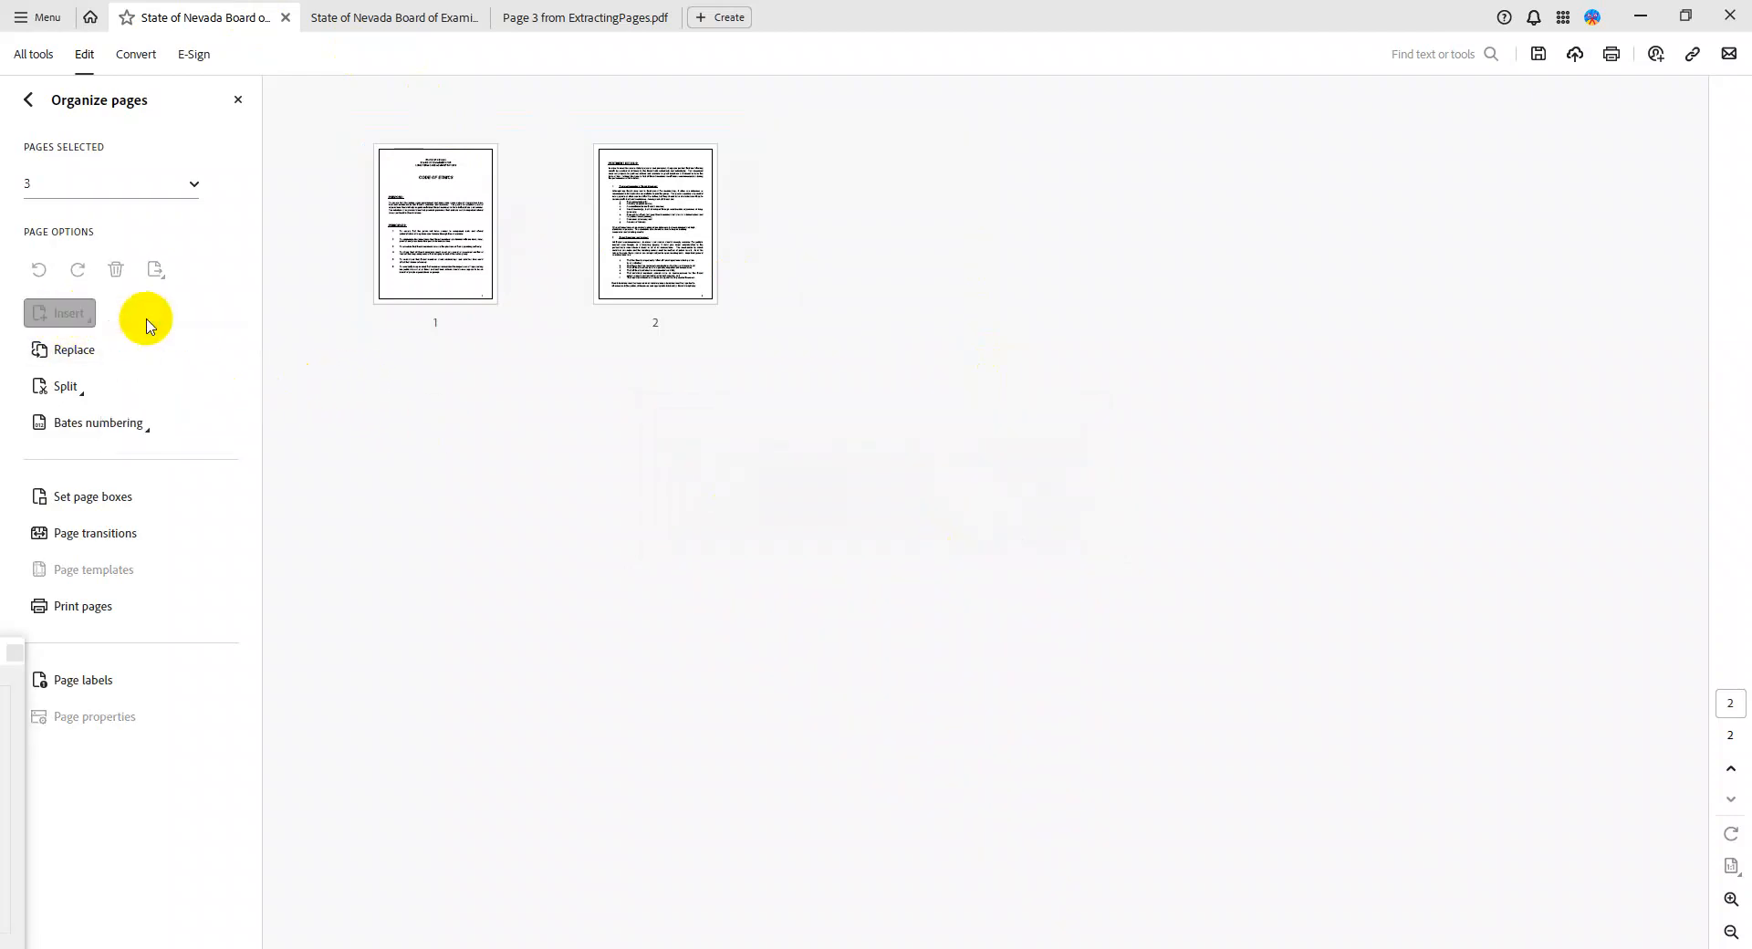
double_click(248, 242)
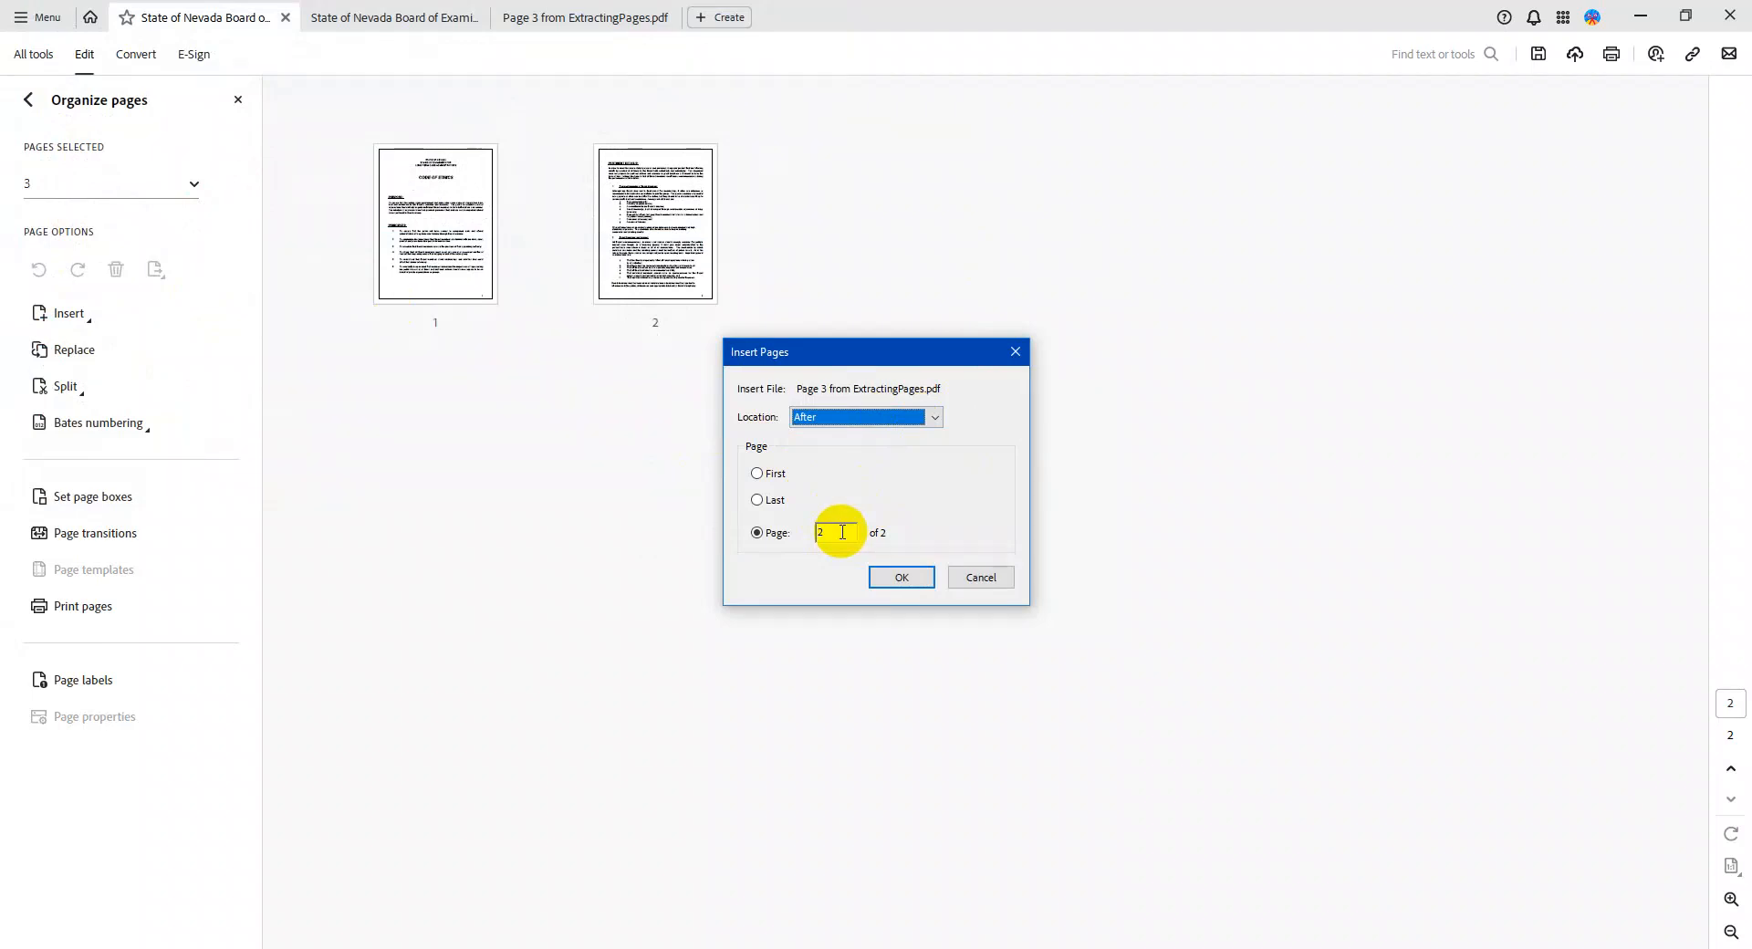
left_click(898, 575)
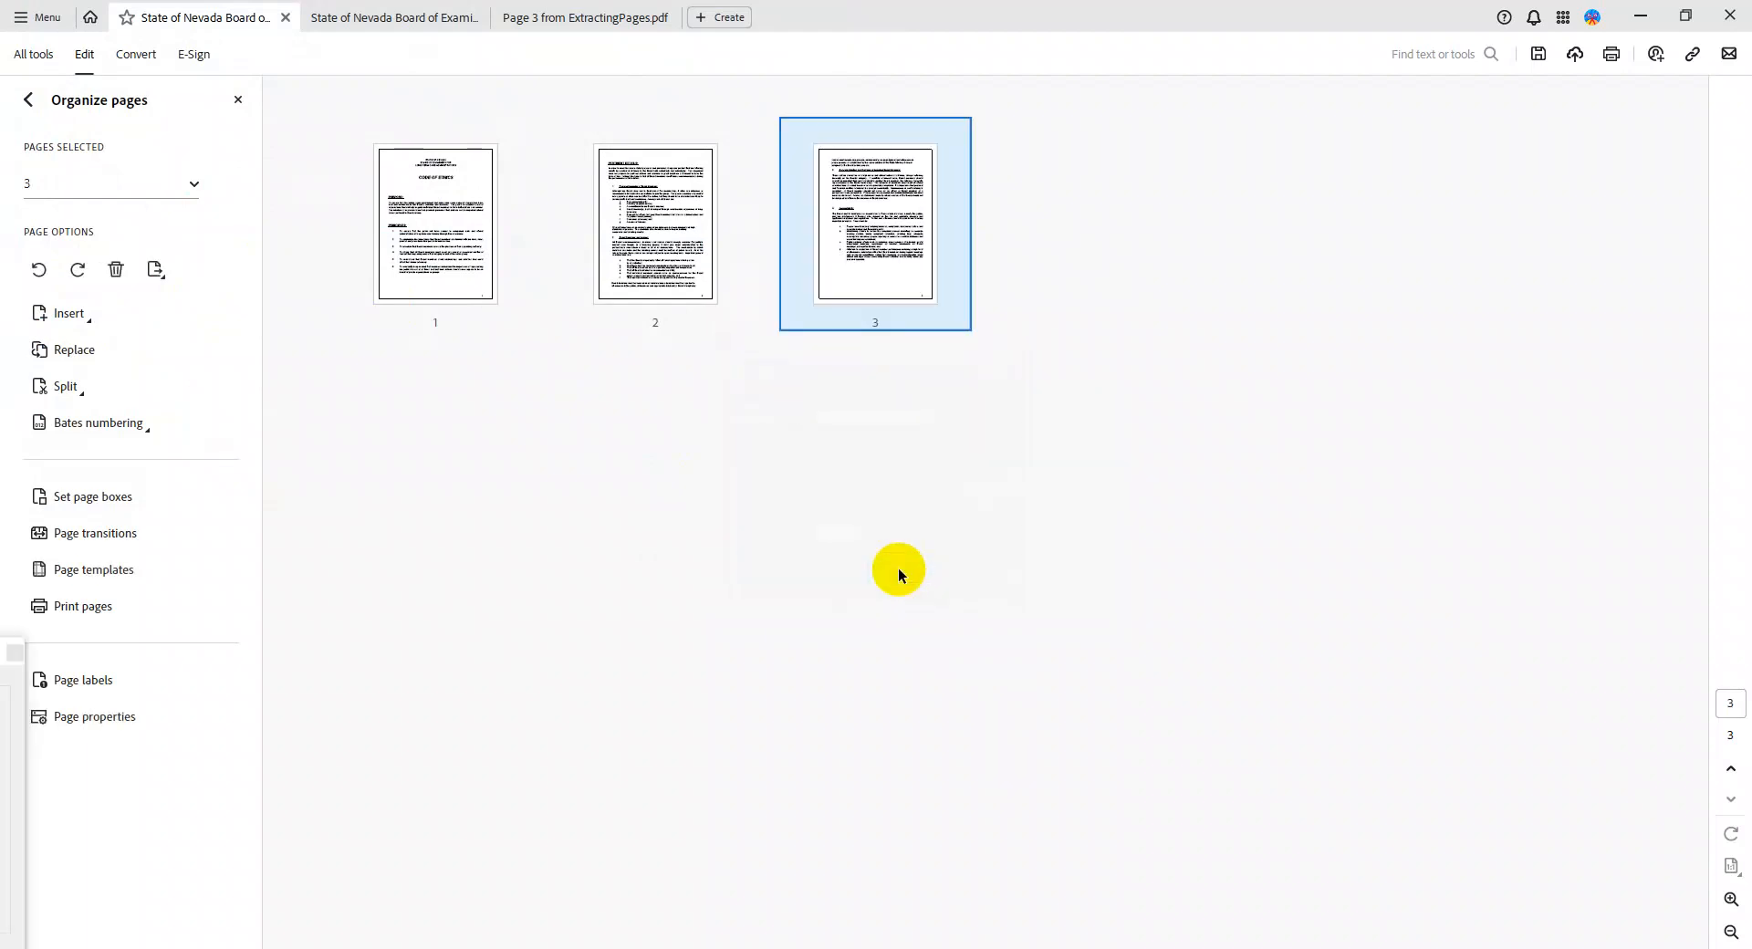
Display the reading order in the Code of Ethics document and review the tagged regions on the reinserted page 3
left_click(28, 99)
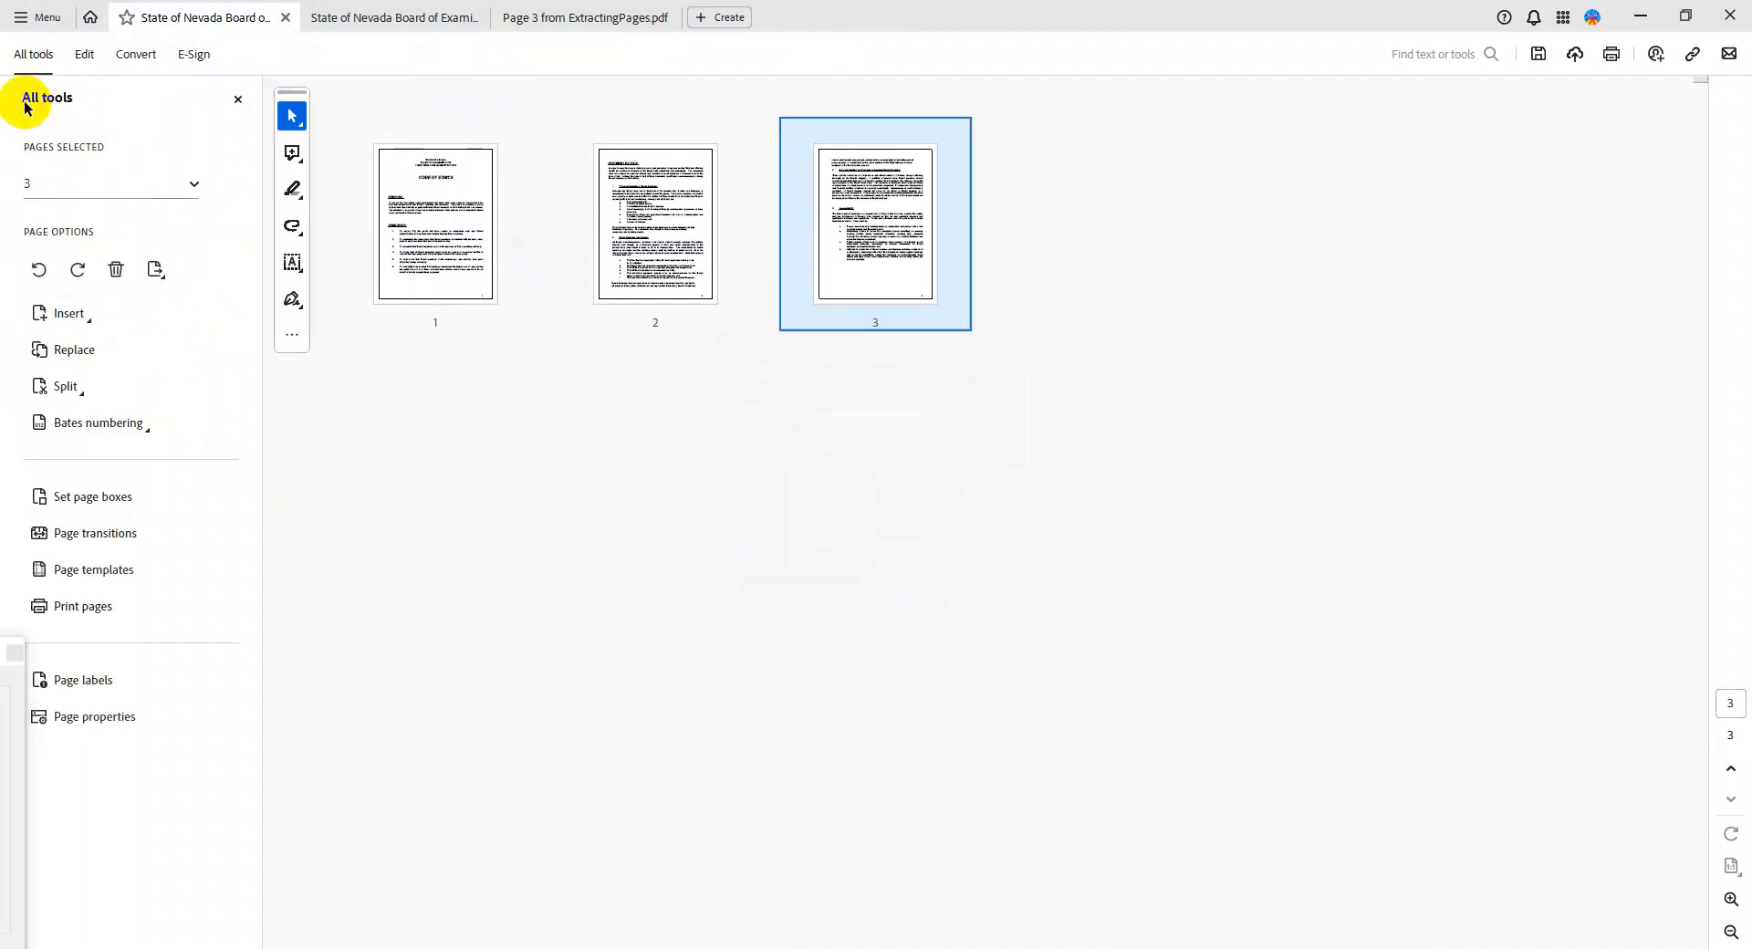
left_click(126, 162)
left_click(128, 459)
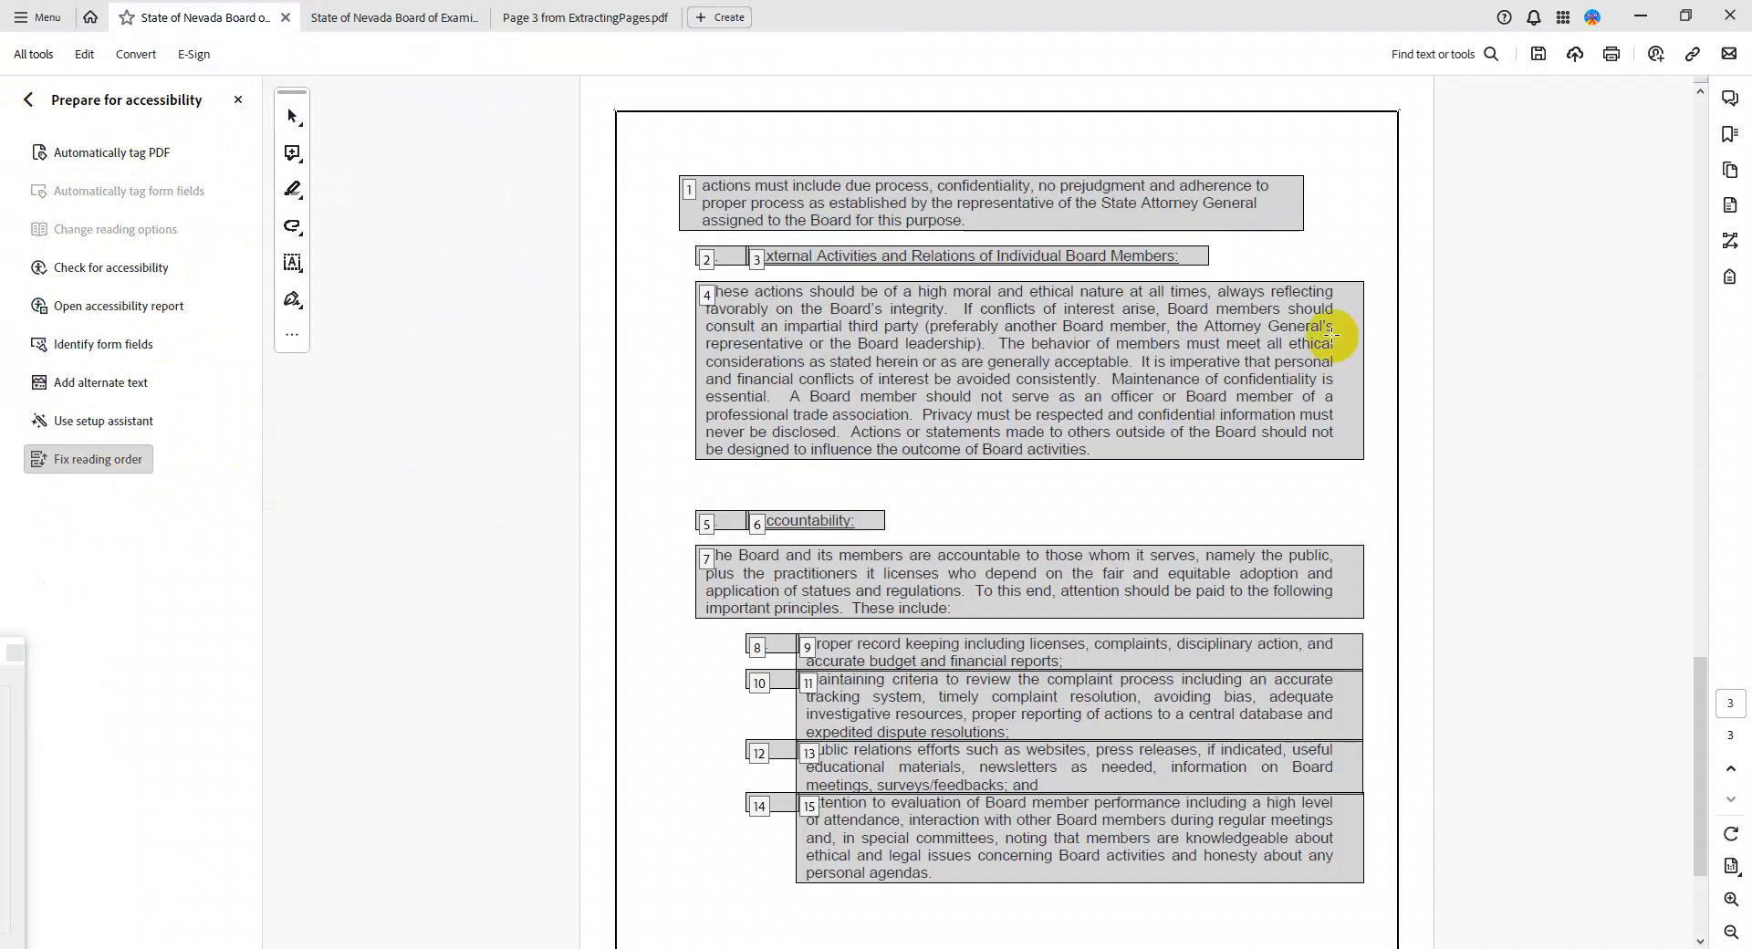
scroll(1095, 328, "down", 3)
scroll(1114, 379, "up", 5)
scroll(1186, 461, "down", 3)
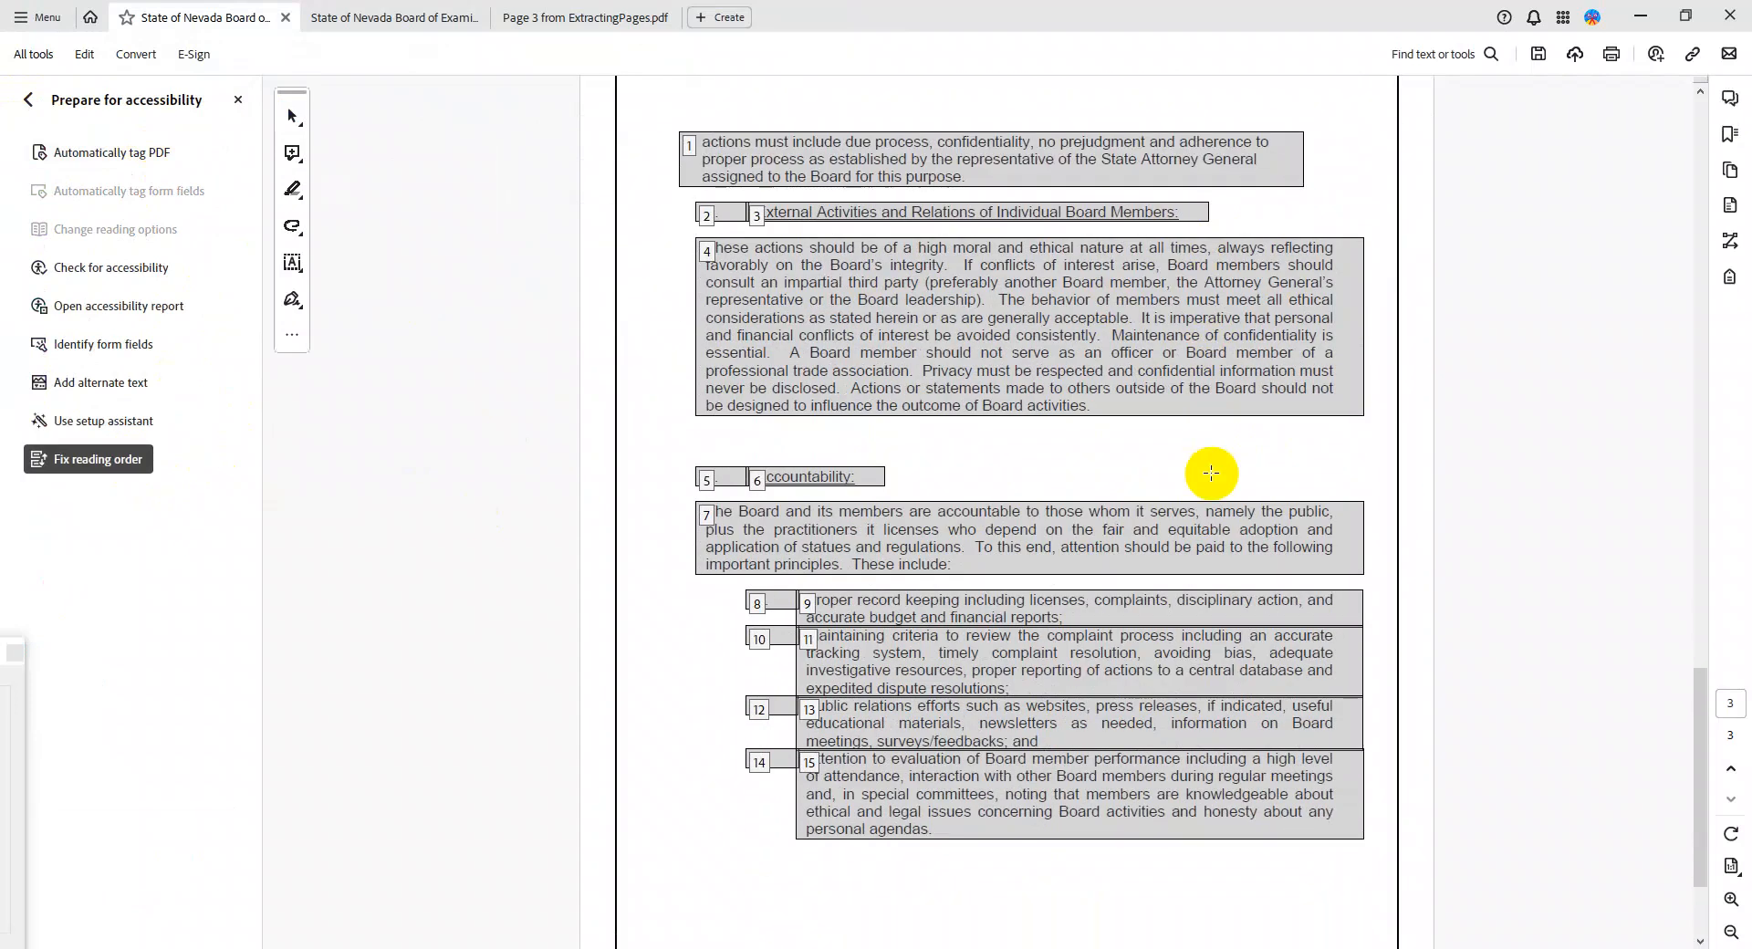
Run the full accessibility check on all pages of the reassembled Code of Ethics document and review its results
left_click(79, 266)
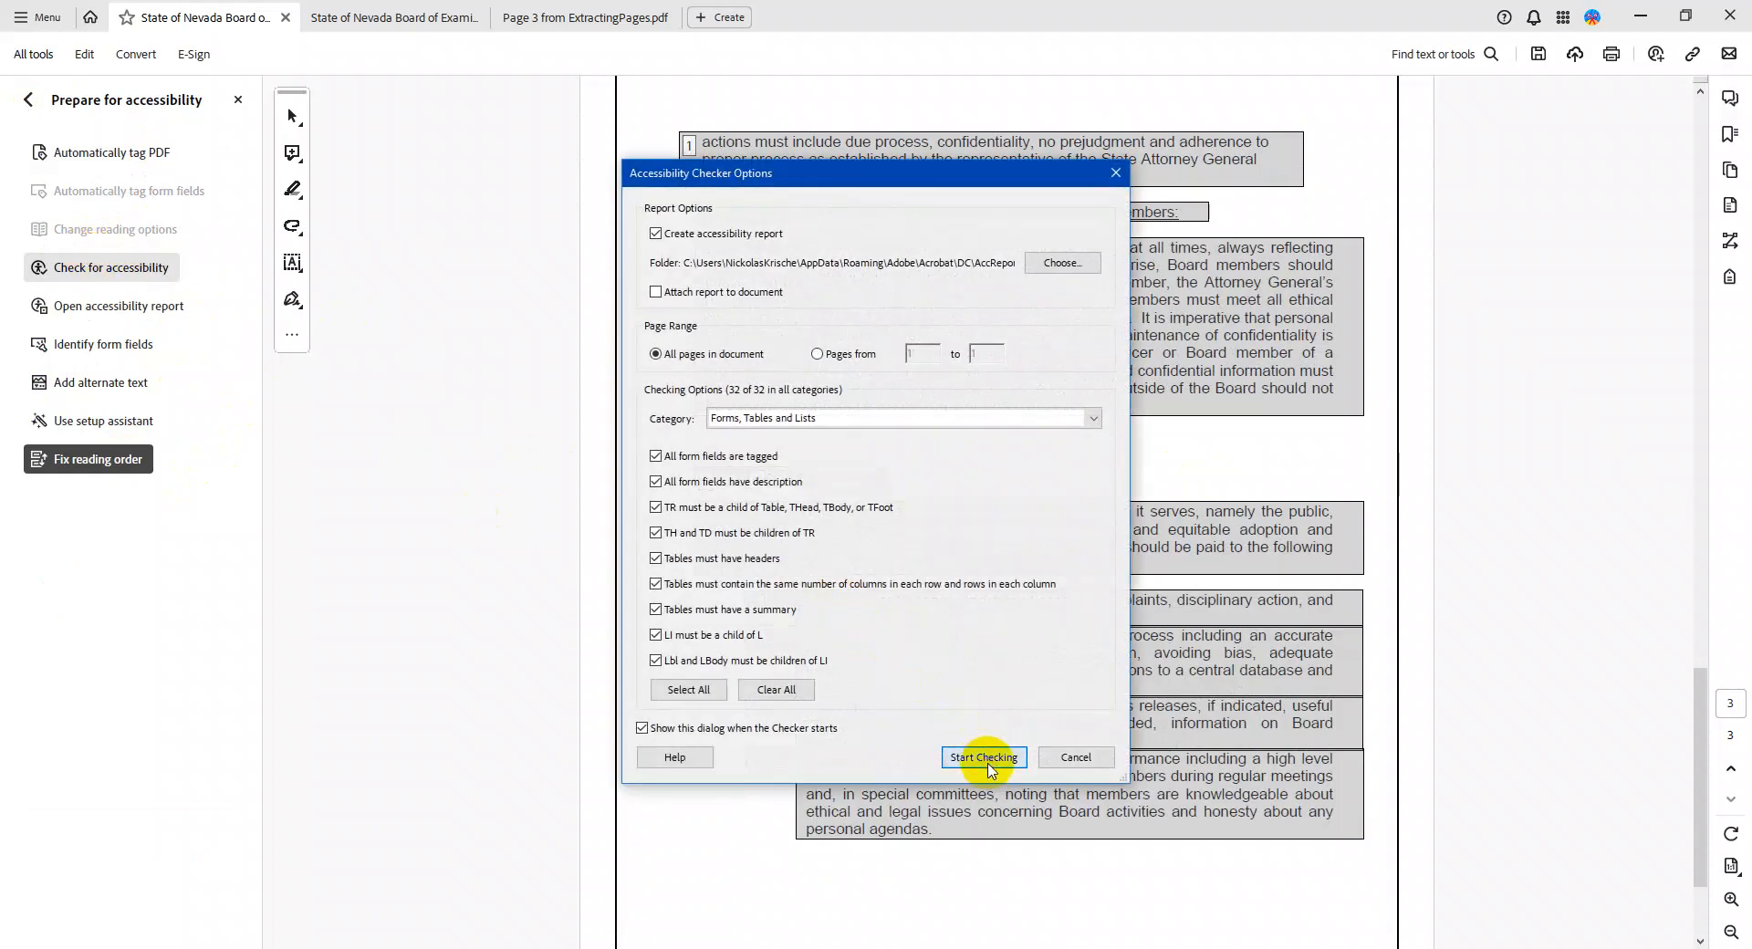
left_click(977, 754)
left_click(1451, 139)
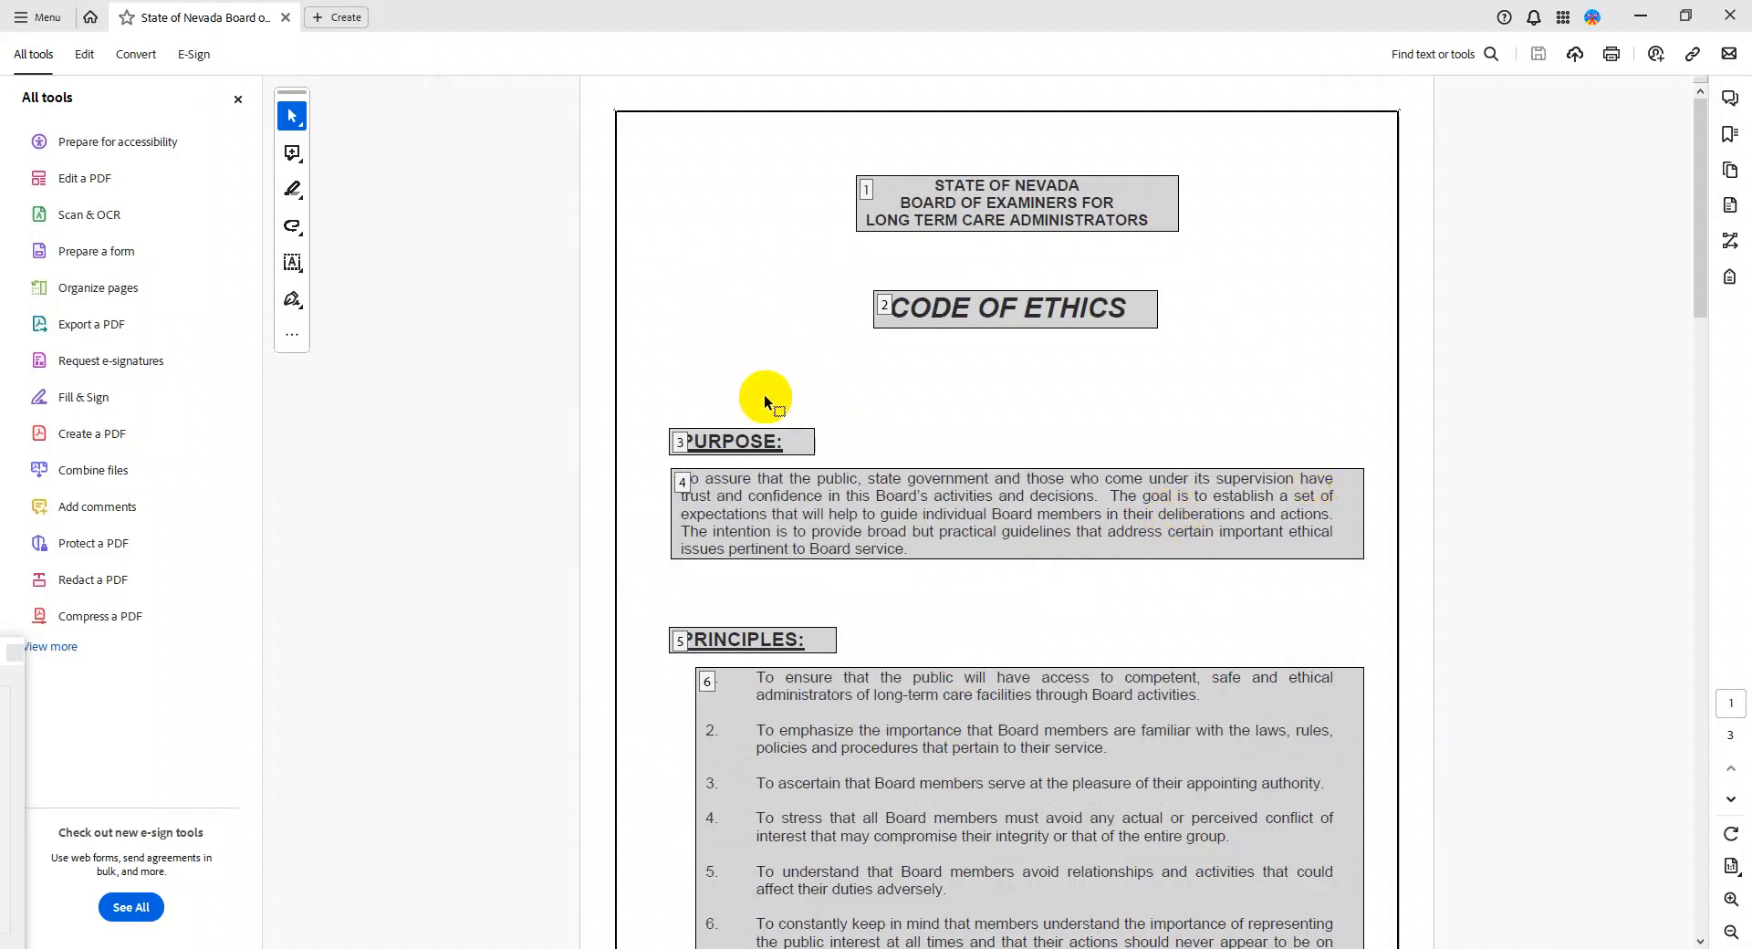
Expand the content structure of page 1 in ContentPanel.pdf and examine what its text and path items mark on the page
left_click(1724, 208)
left_click(1434, 139)
left_click(1450, 168)
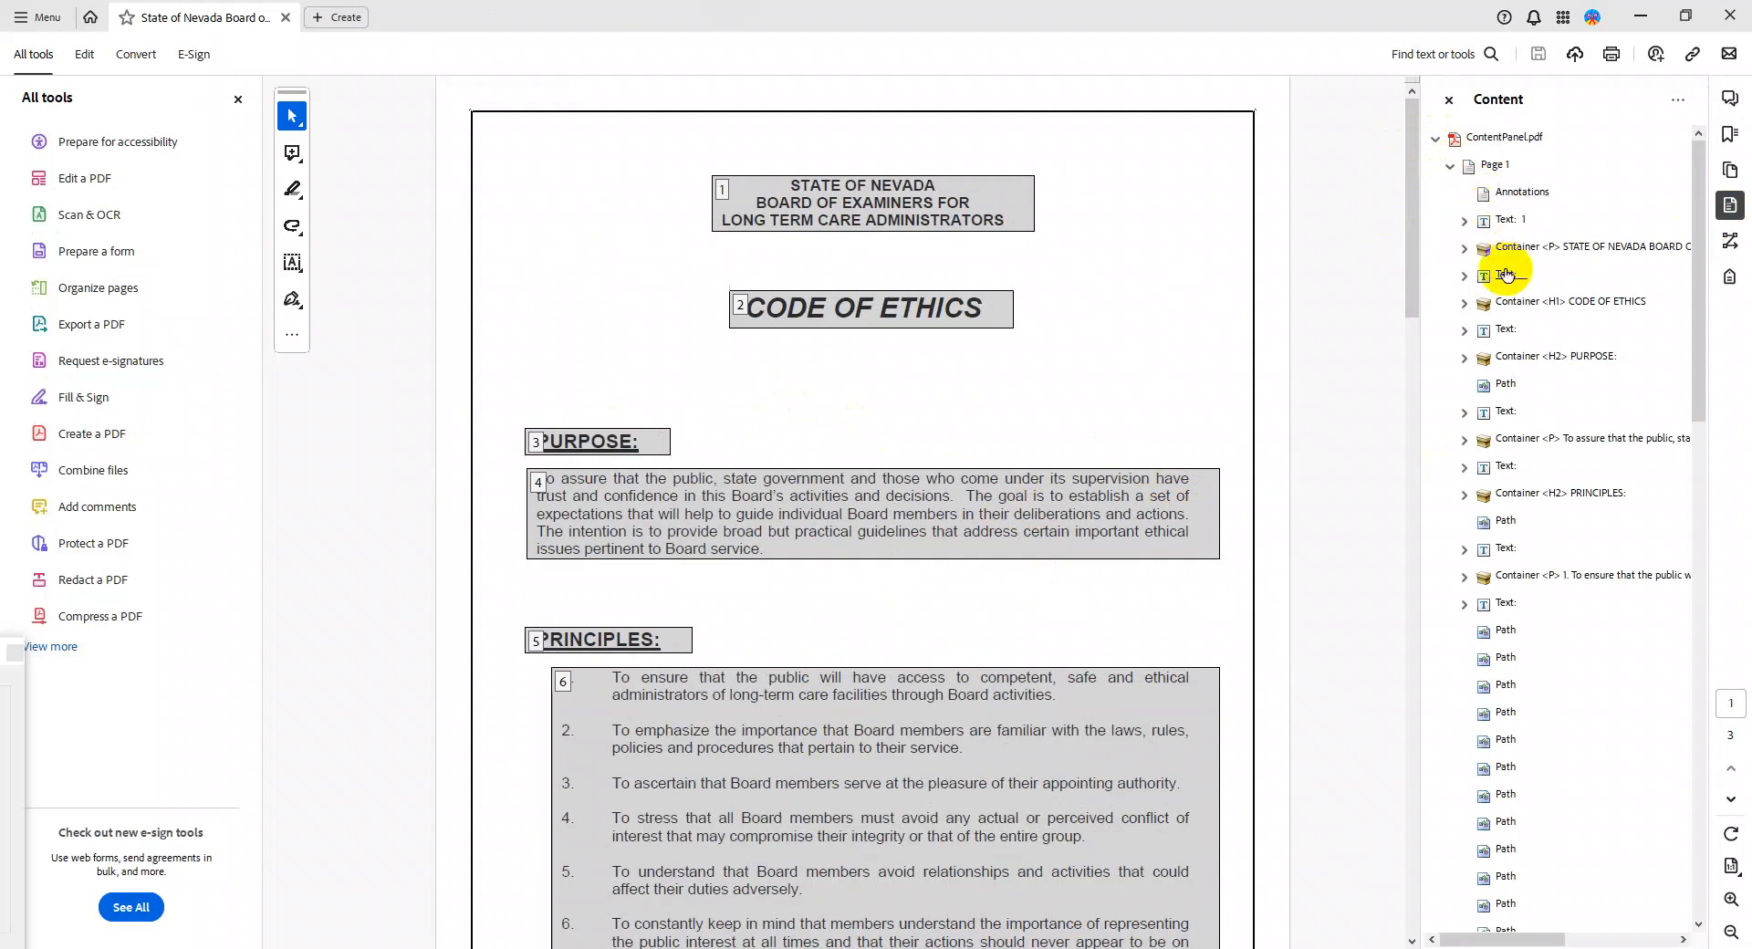
scroll(1521, 330, "down", 3)
scroll(1522, 330, "up", 3)
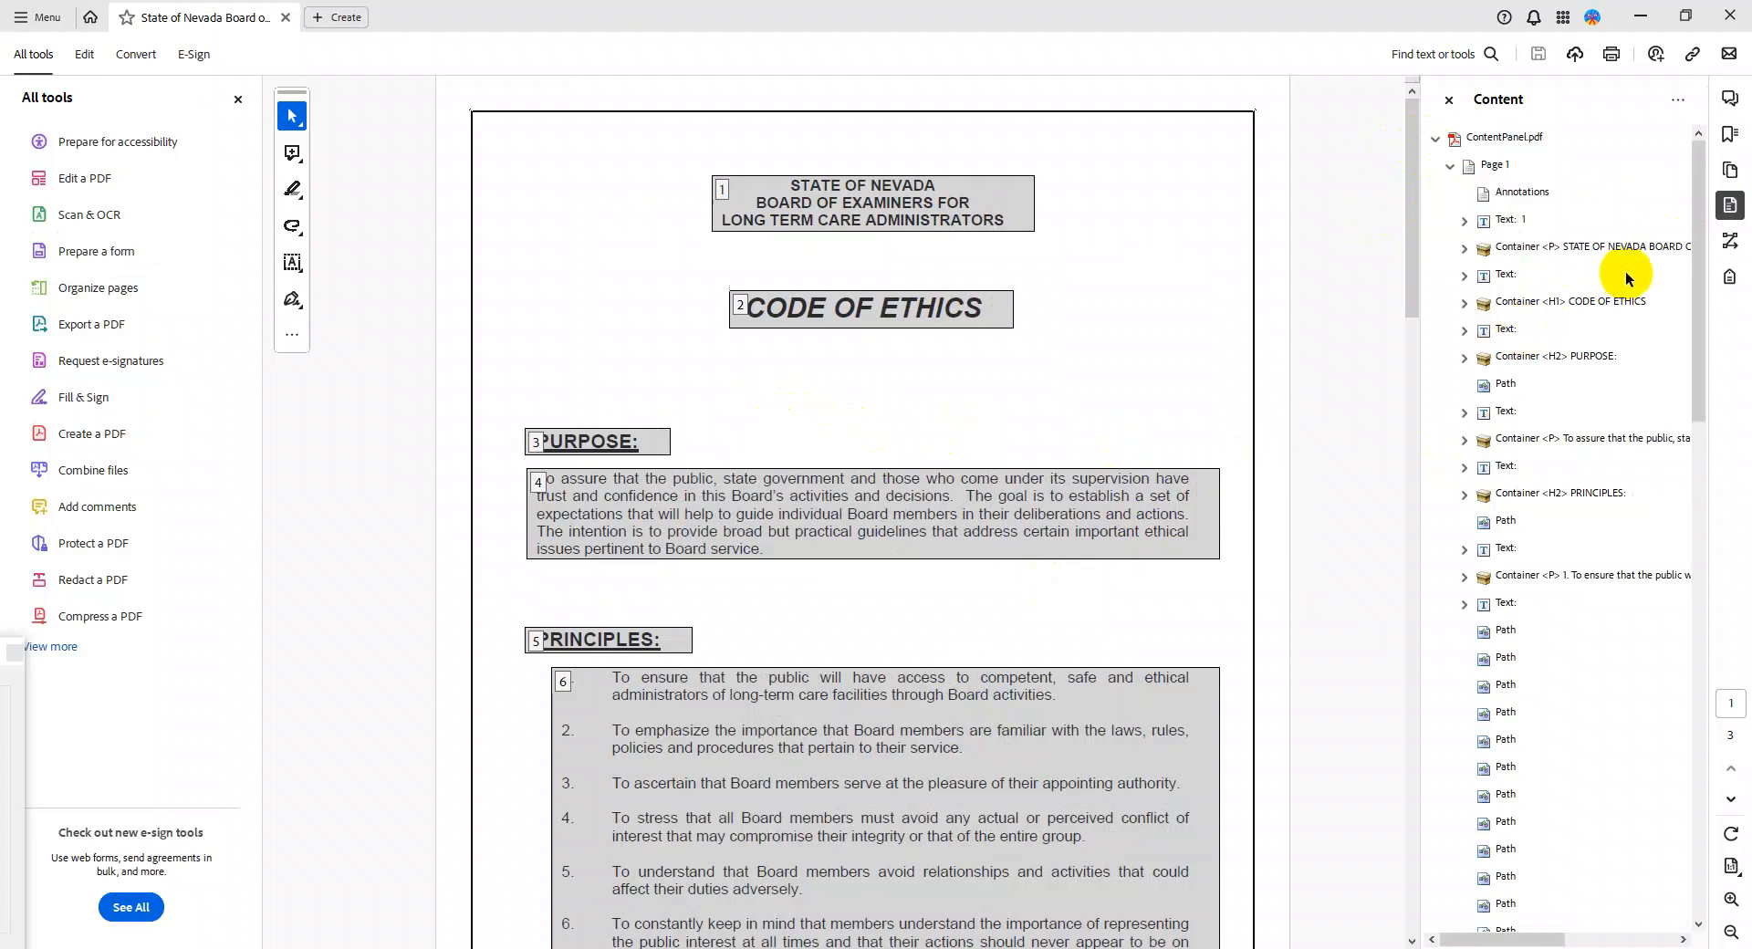
left_click_drag(1698, 246, 1700, 248)
left_click(1506, 274)
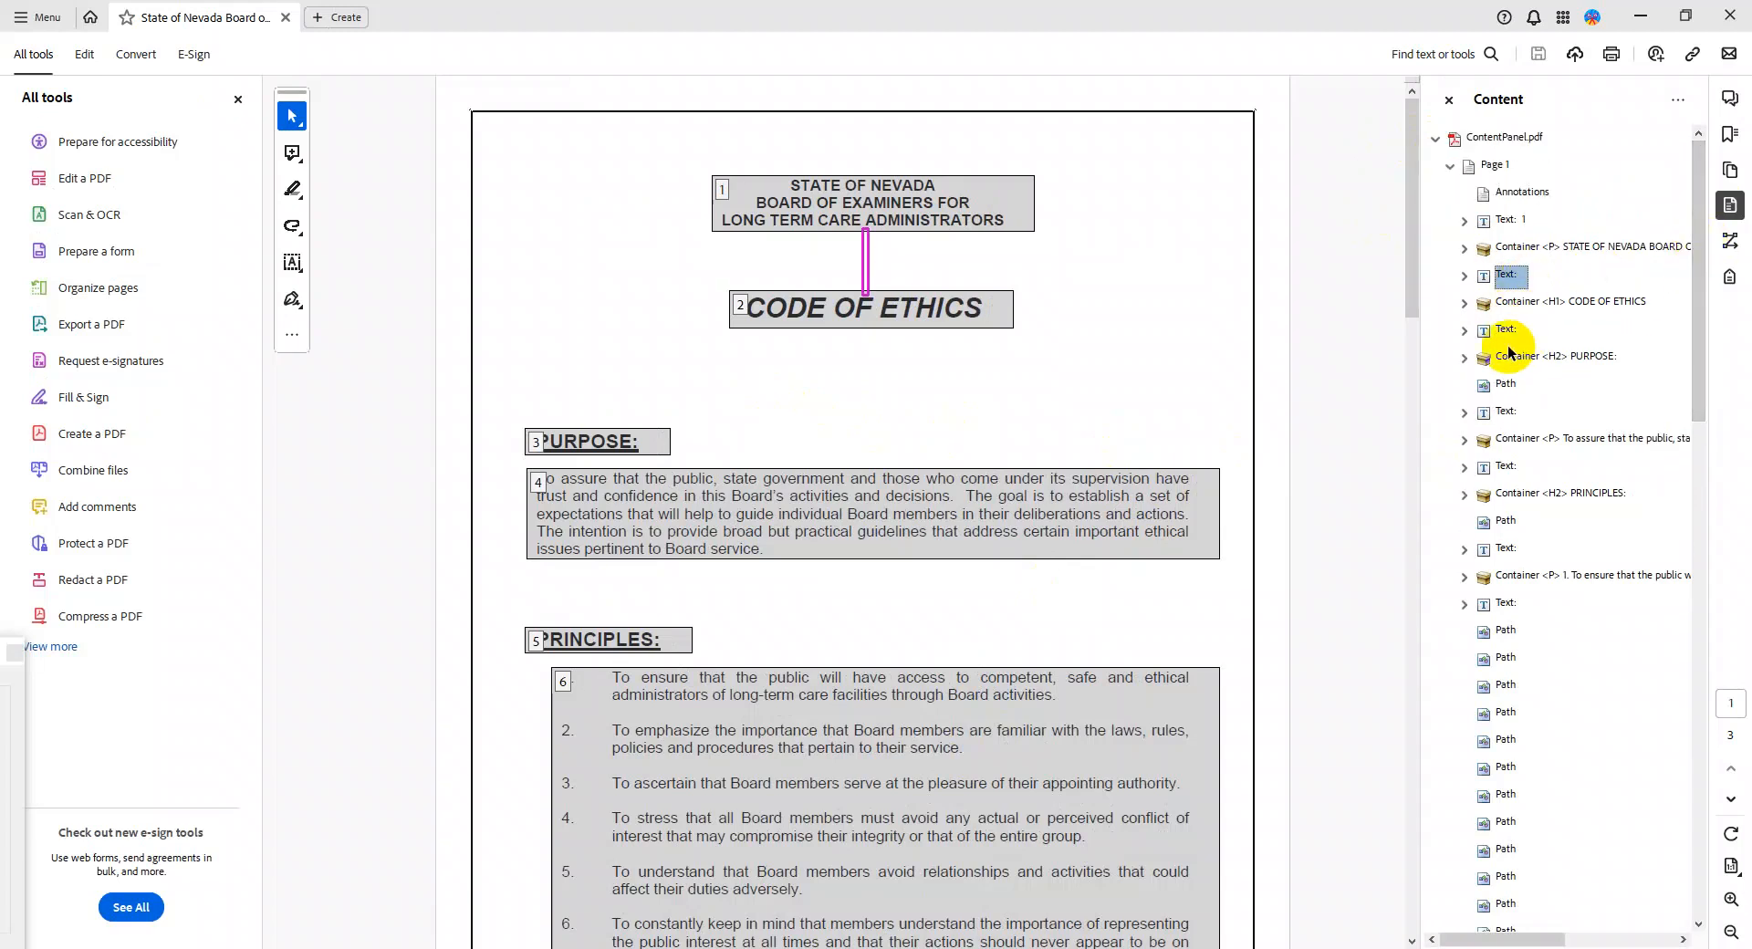
left_click(1506, 332)
left_click(1507, 385)
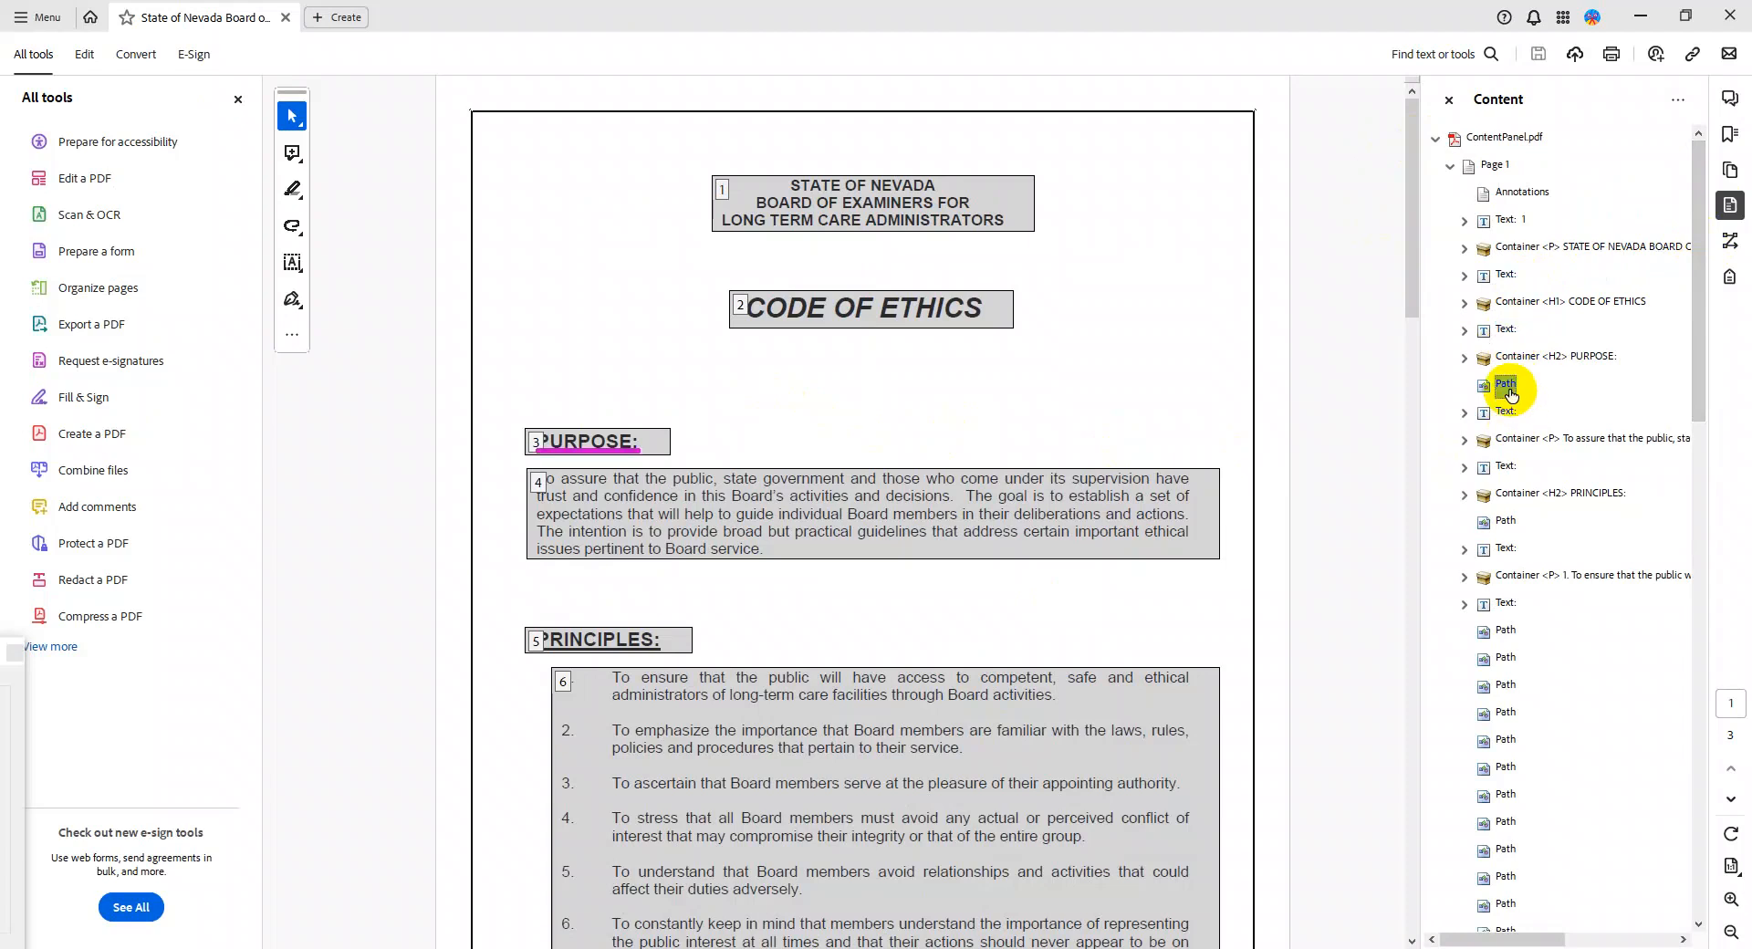
Delete the empty text item between the State of Nevada paragraph and the CODE OF ETHICS heading from page 1's content
left_click(1505, 275)
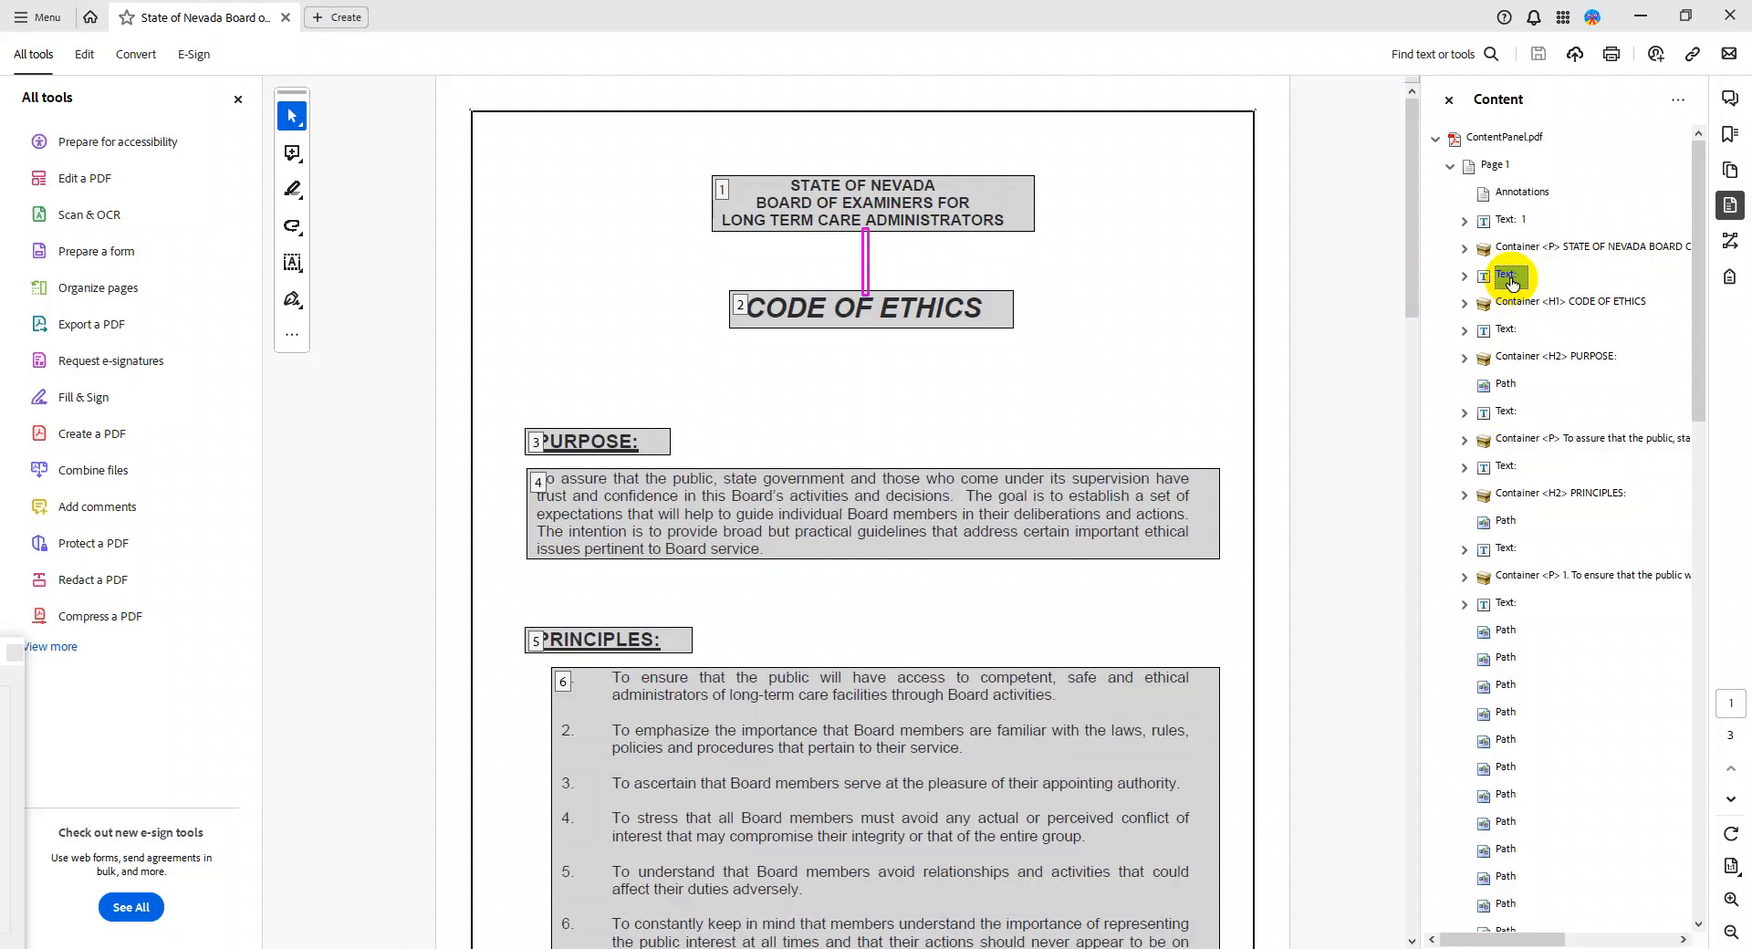
right_click(1512, 283)
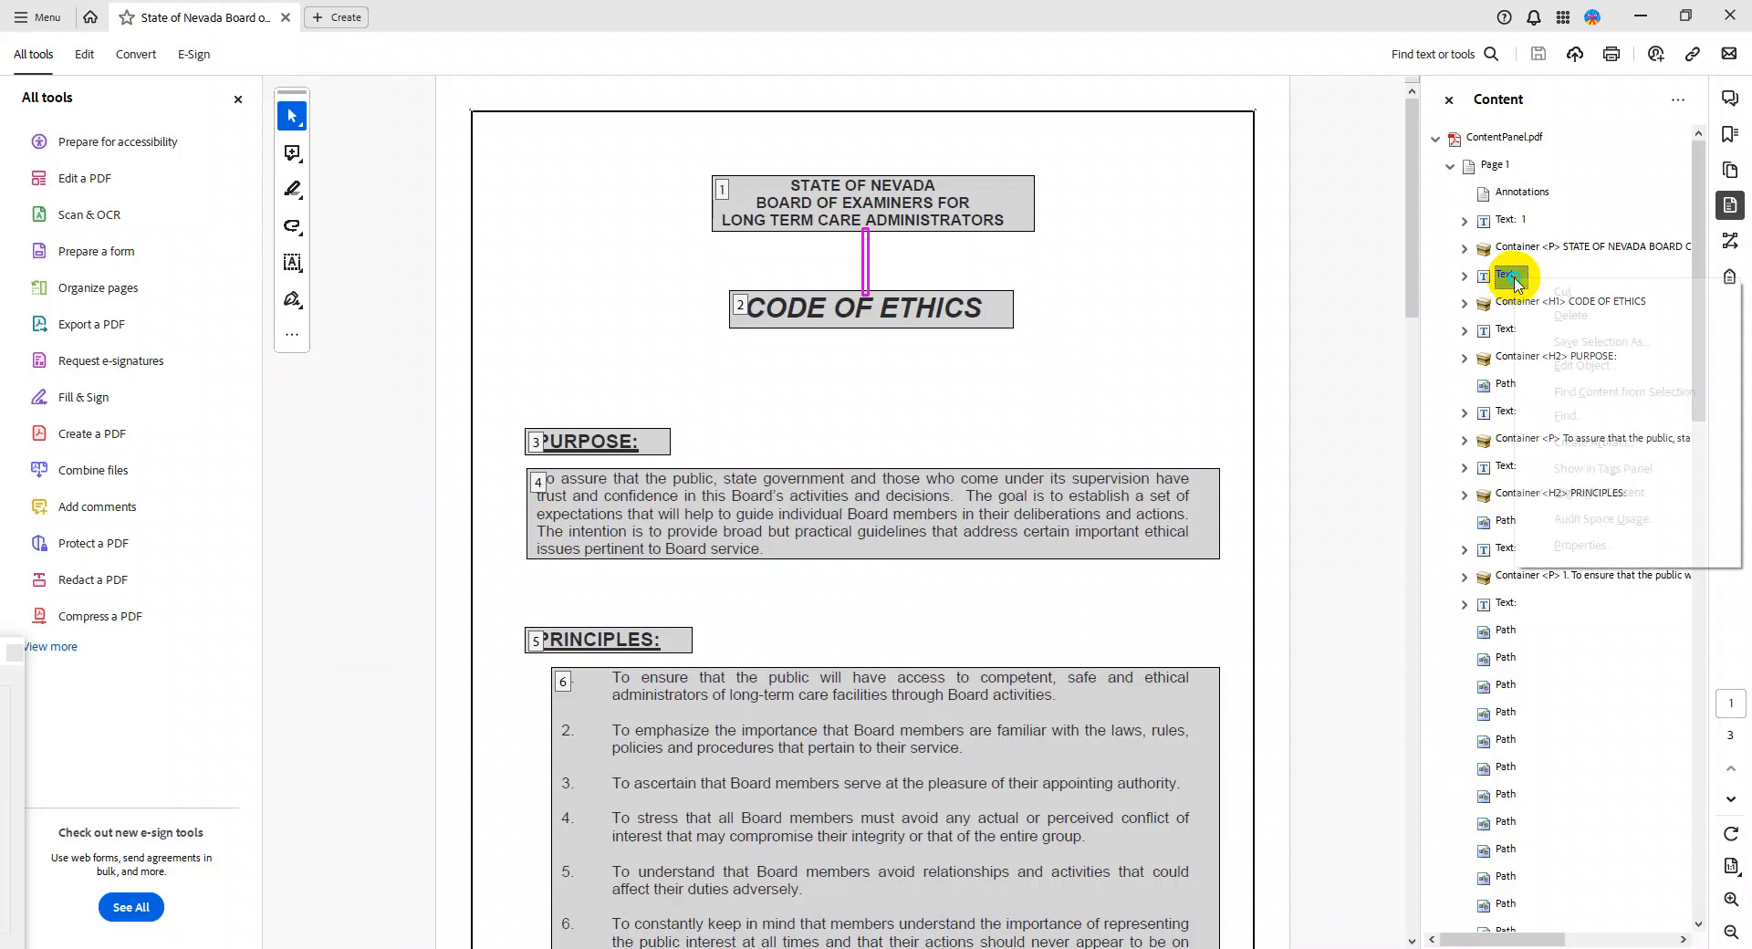
left_click(1569, 317)
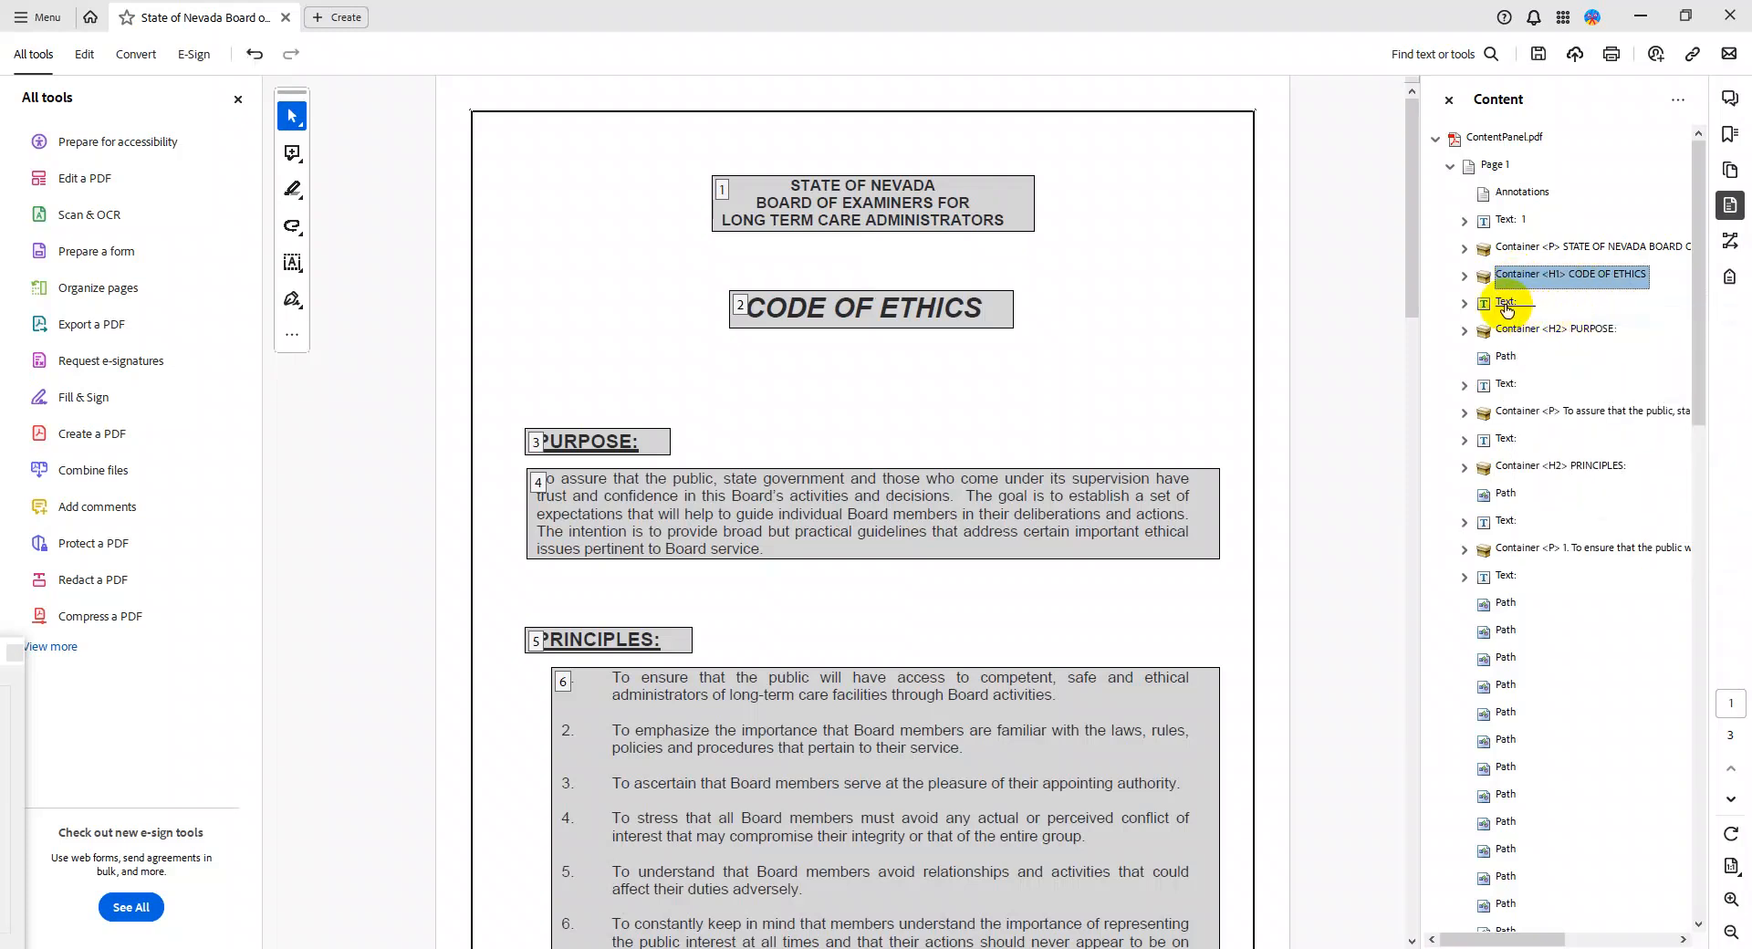
Delete the five remaining empty text items between and after the headings and paragraphs in page 1's content
left_click(1512, 310)
left_click(1506, 384, "ctrl")
left_click(1505, 439, "ctrl")
left_click(1505, 521, "ctrl")
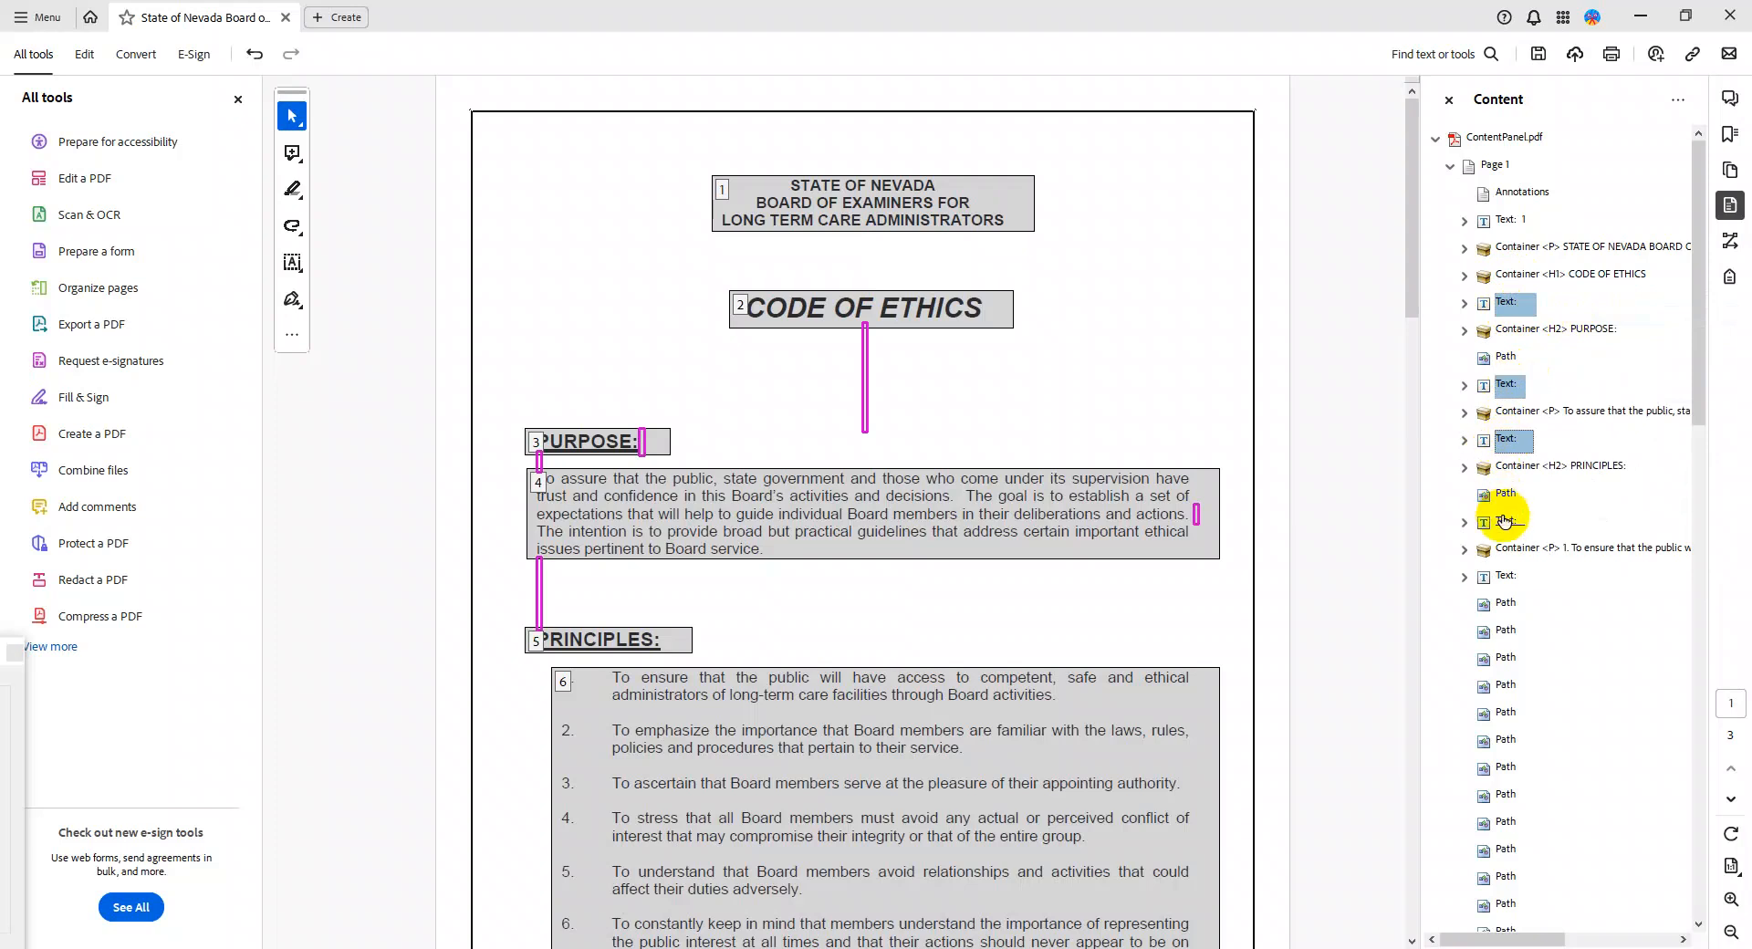
left_click(1505, 576, "ctrl")
scroll(1522, 533, "down", 15)
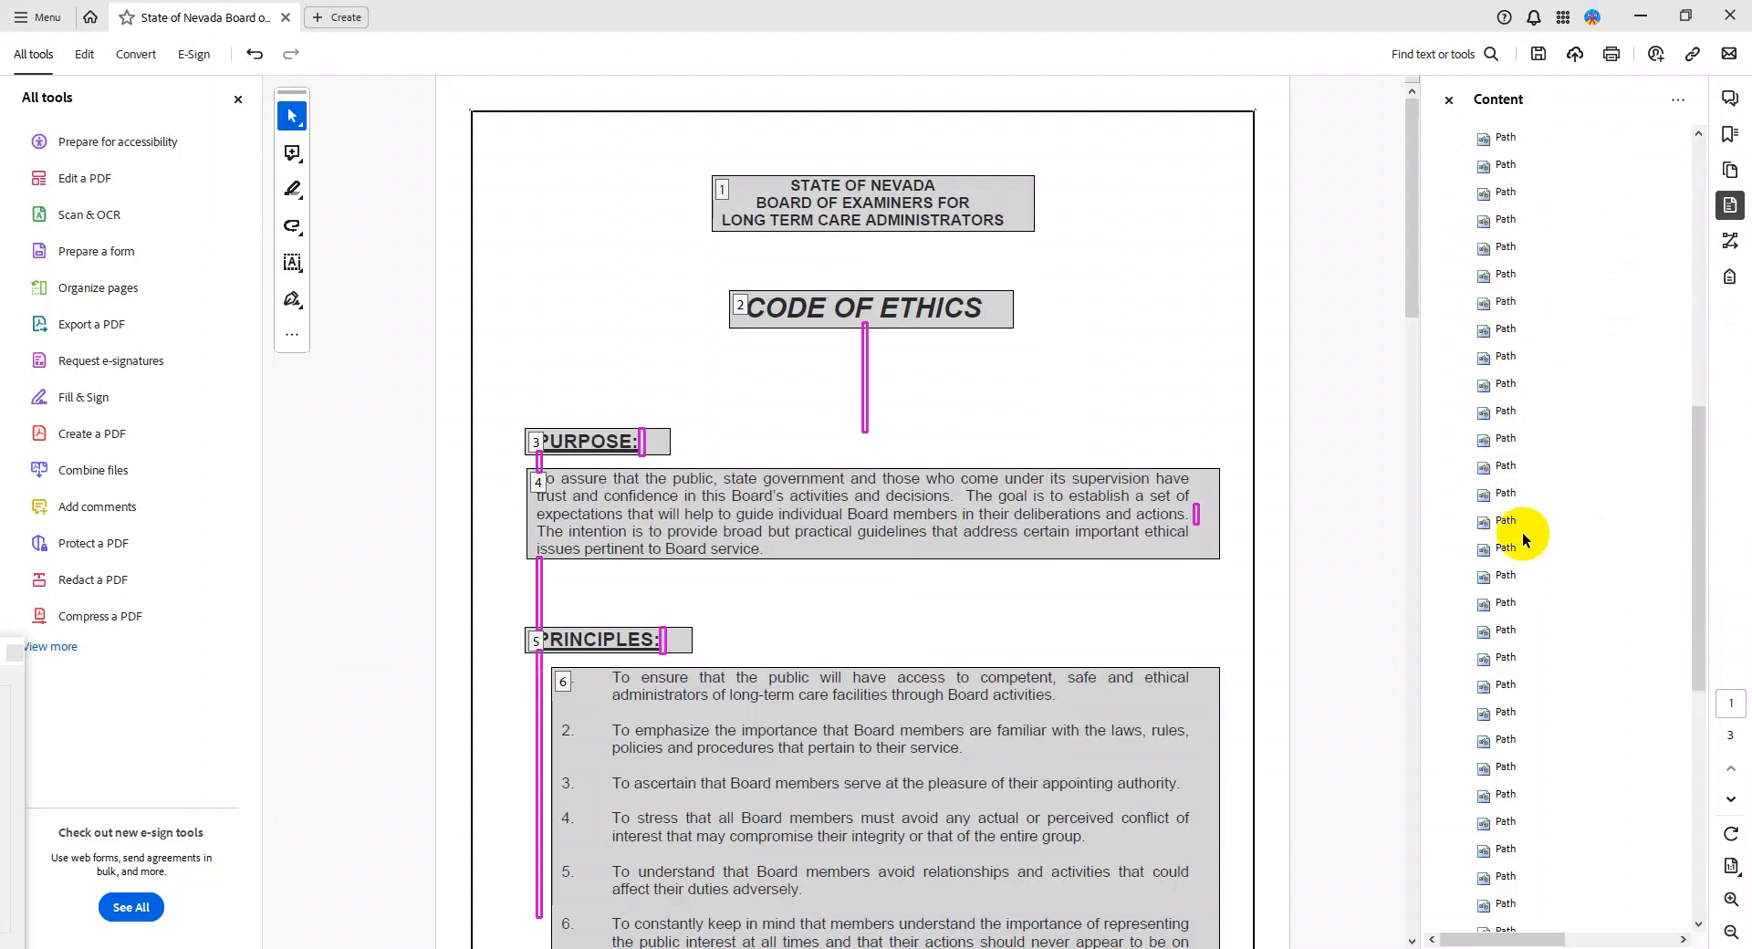
scroll(1525, 529, "up", 15)
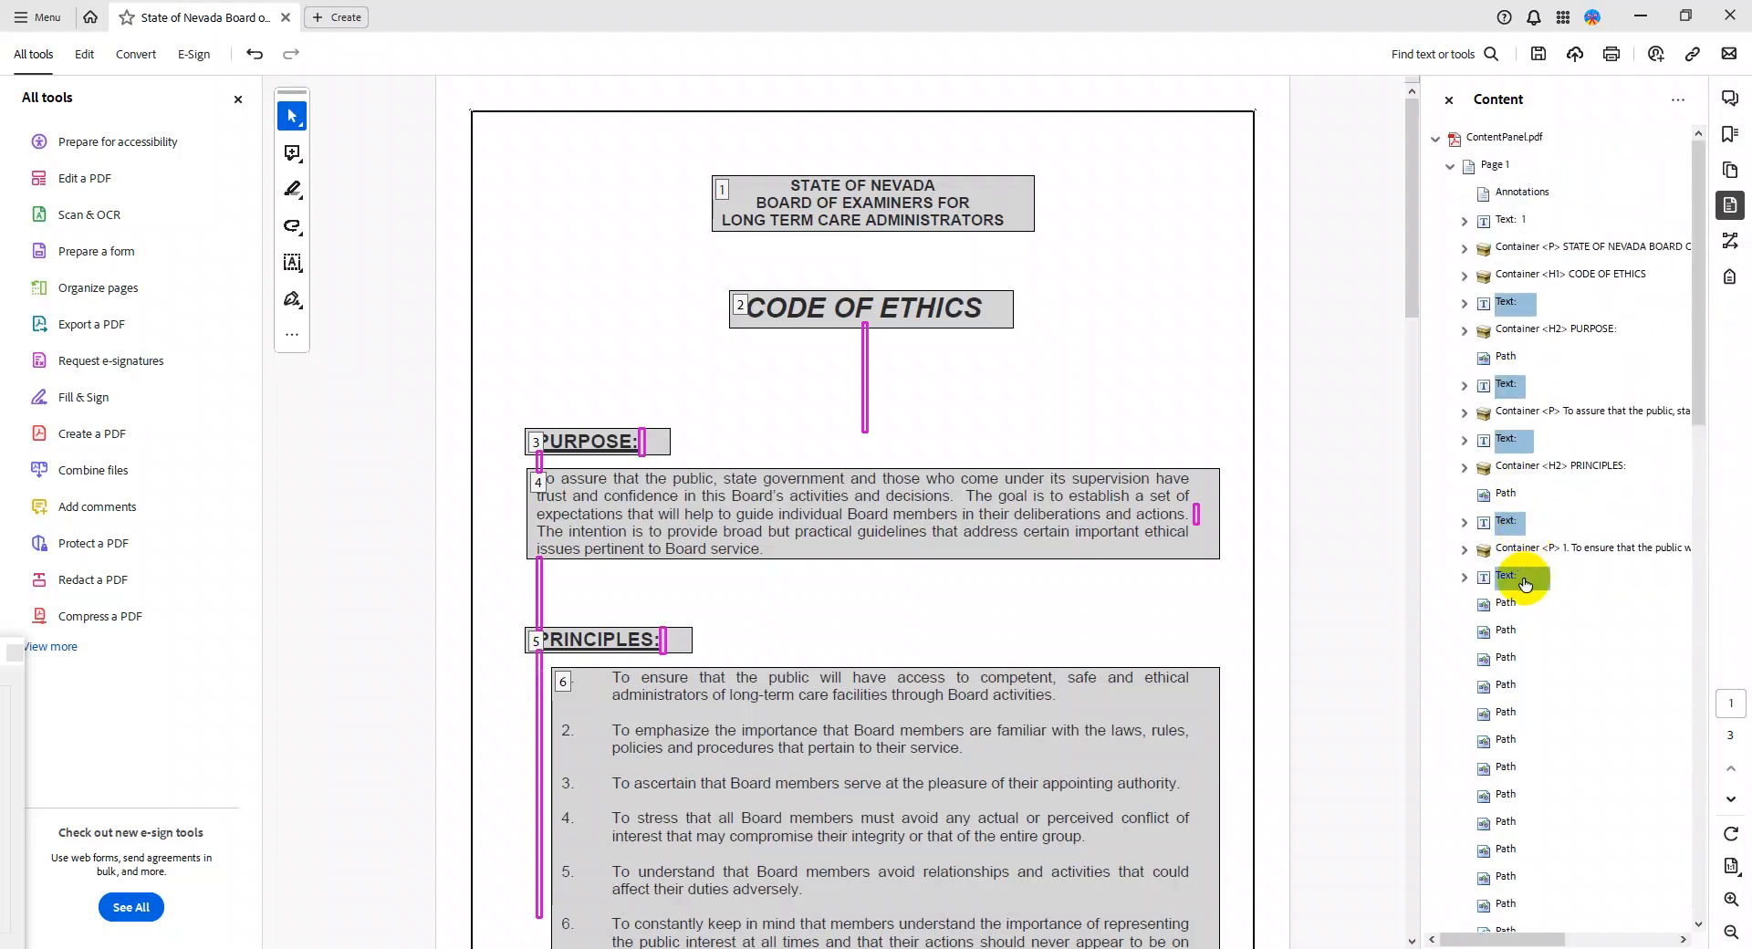
right_click(1520, 576)
left_click(1562, 614)
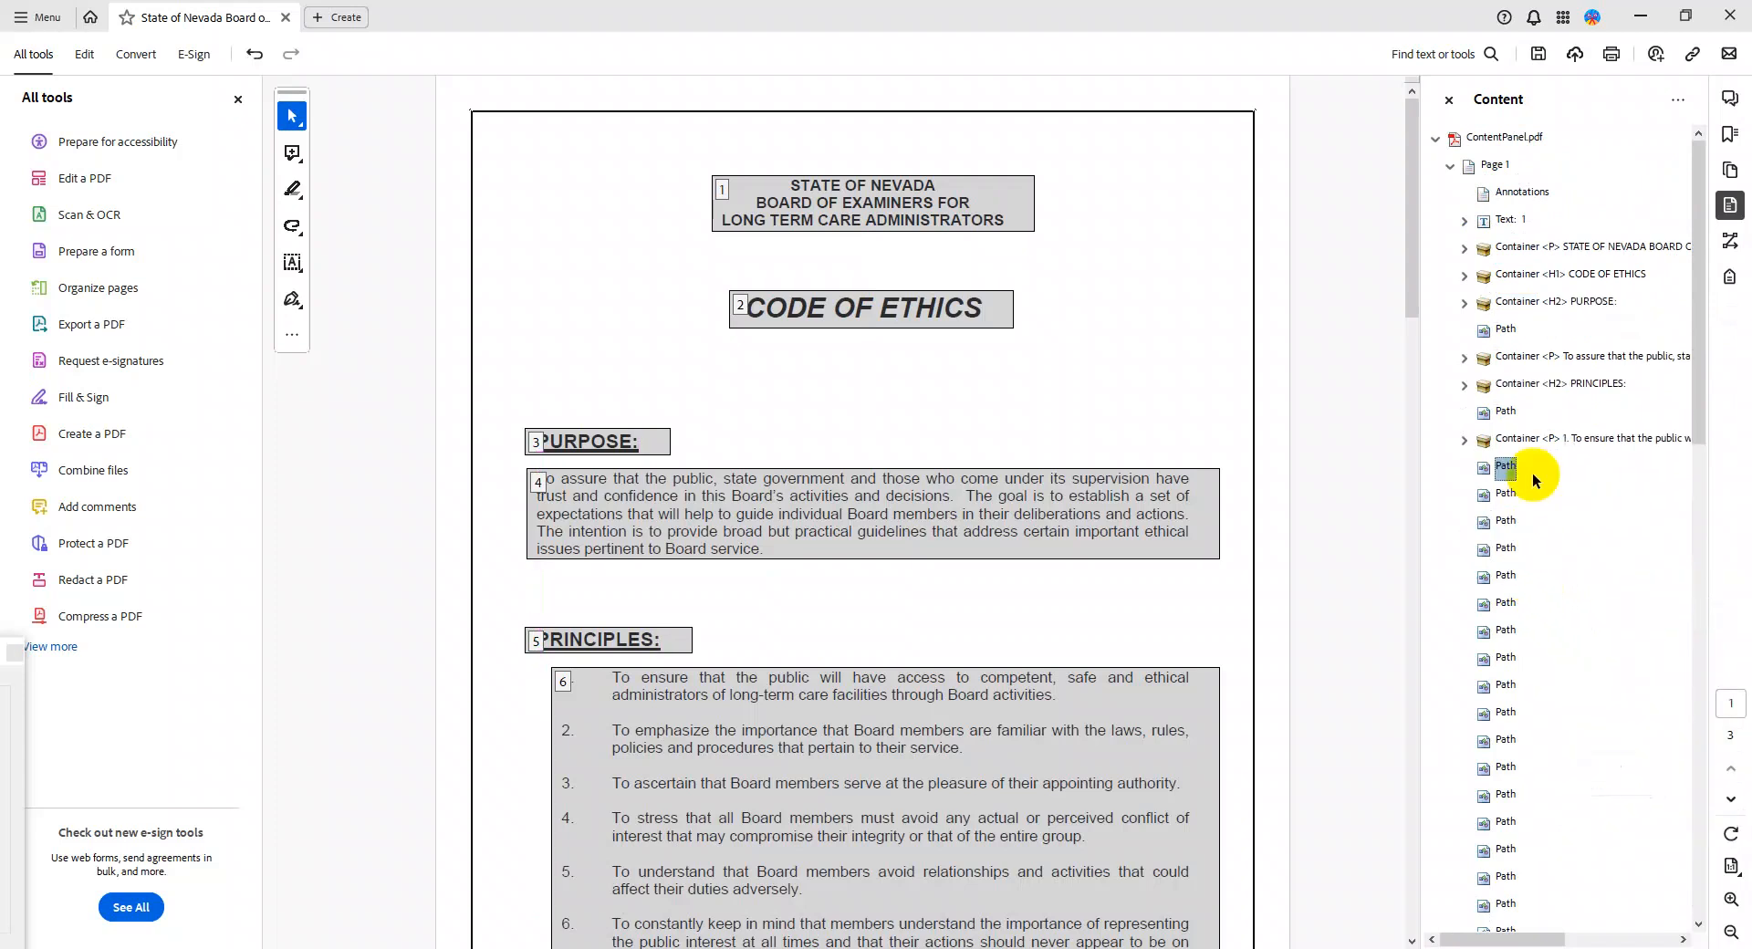
Turn the path that underlines the PURPOSE heading into an artifact of type Page
left_click(1510, 333)
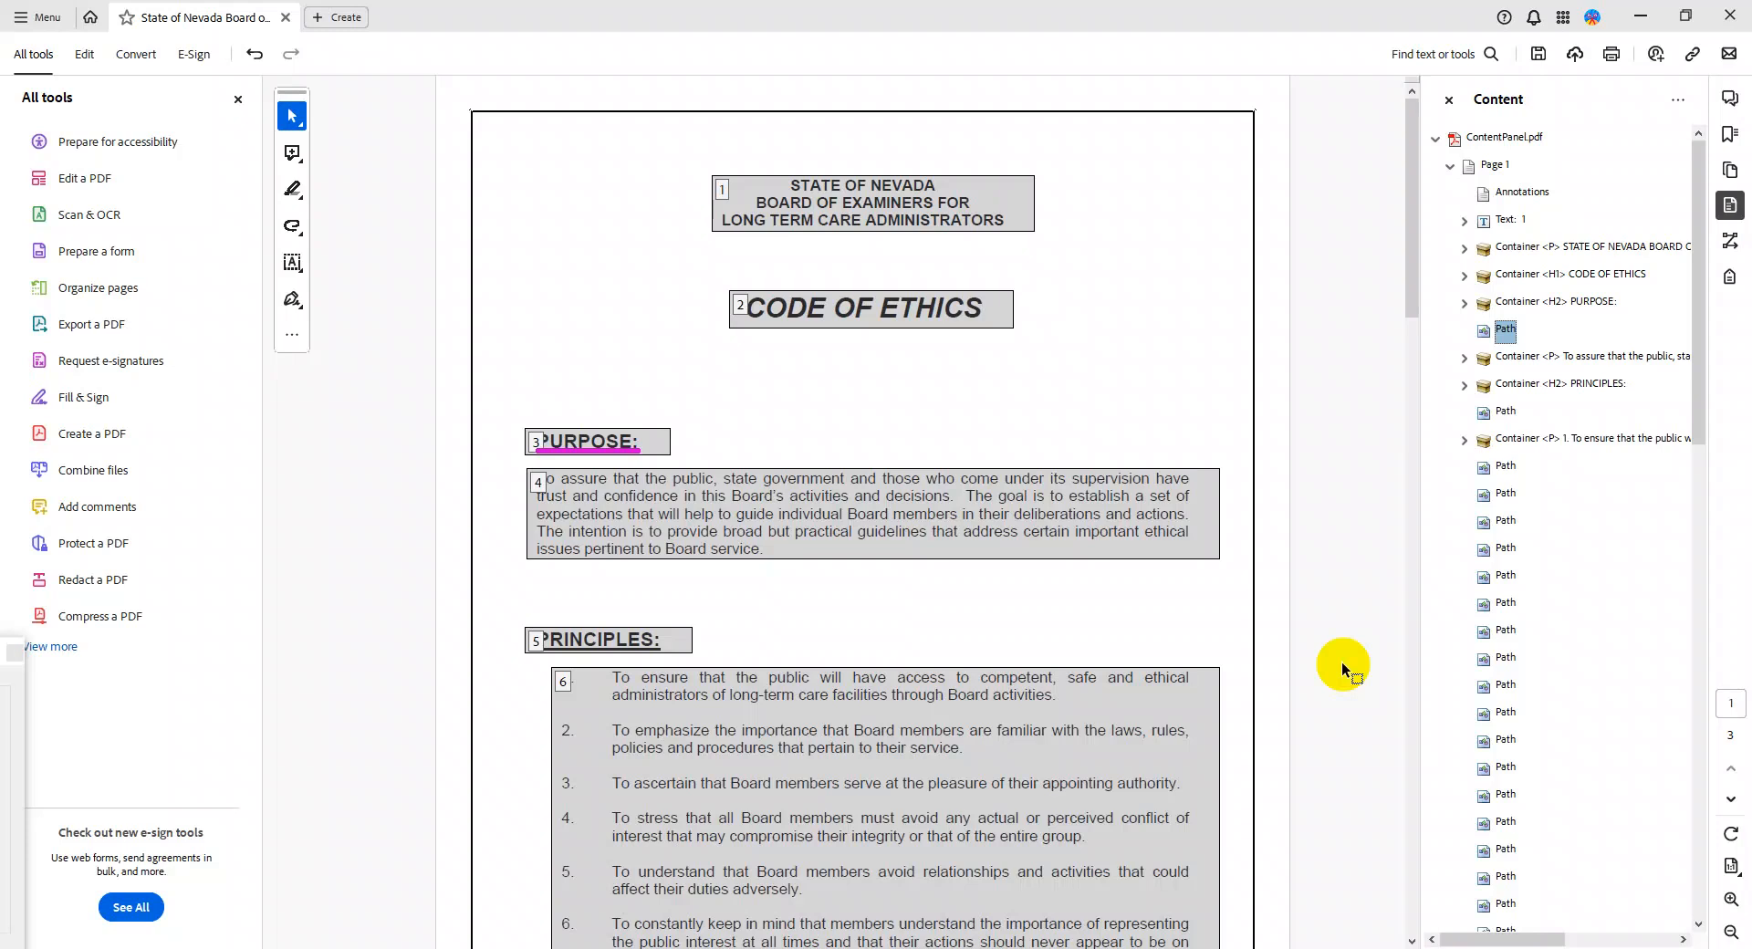
right_click(1505, 331)
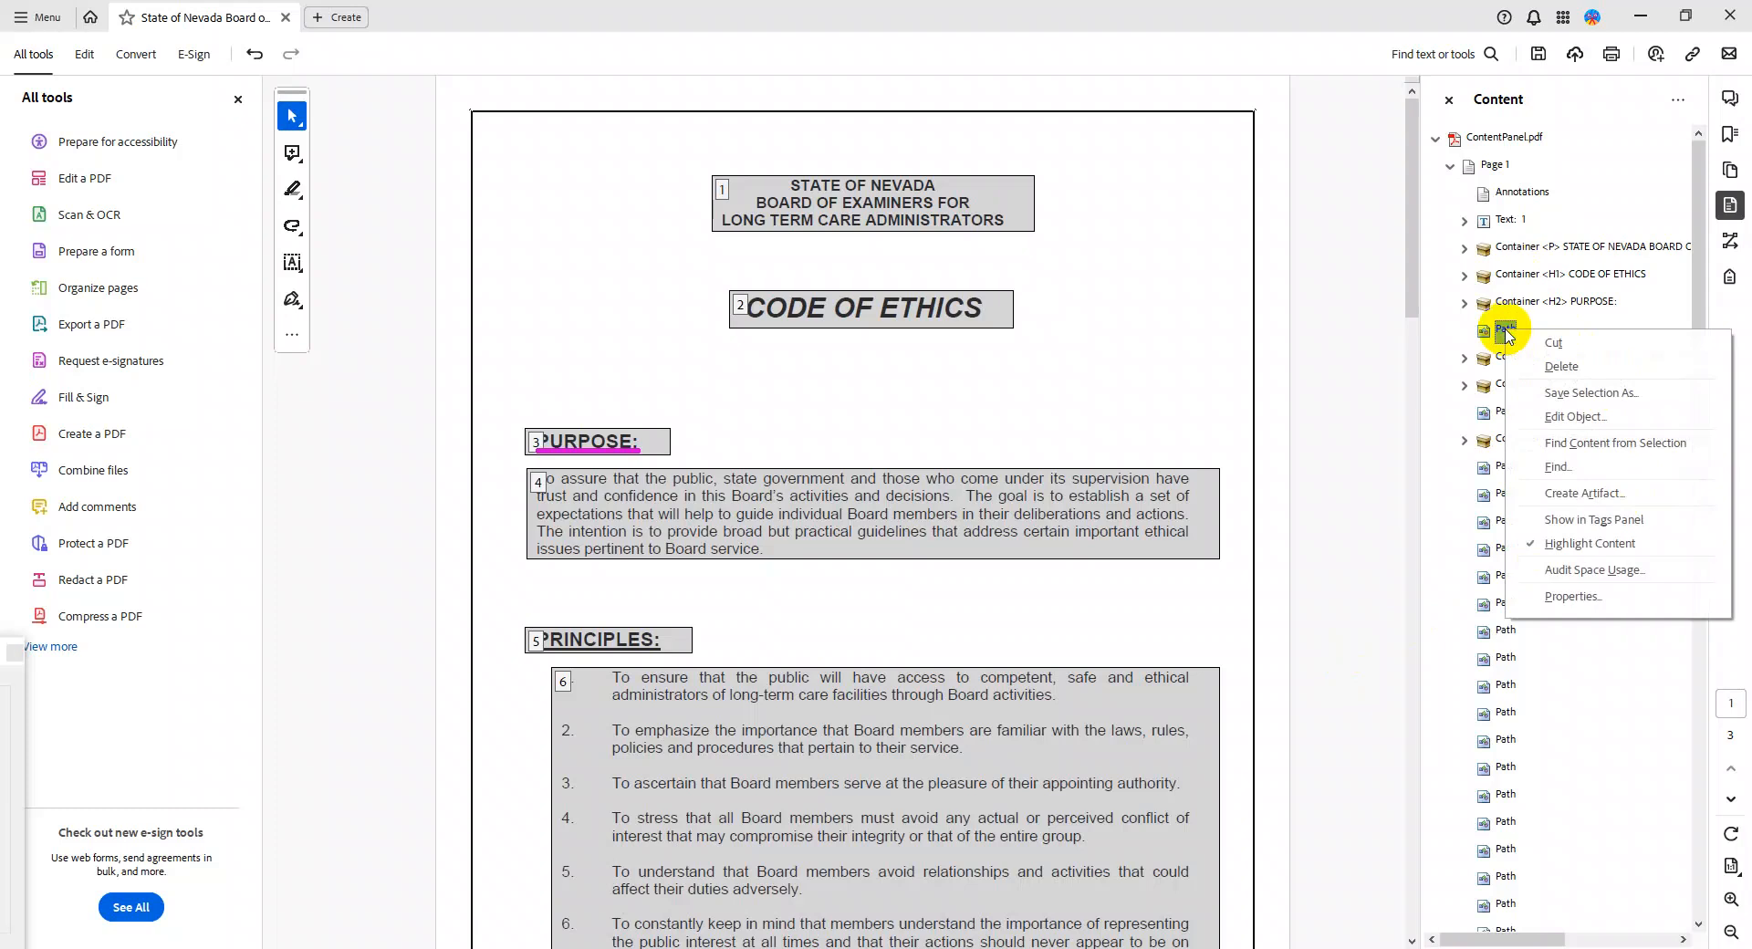
left_click(1599, 504)
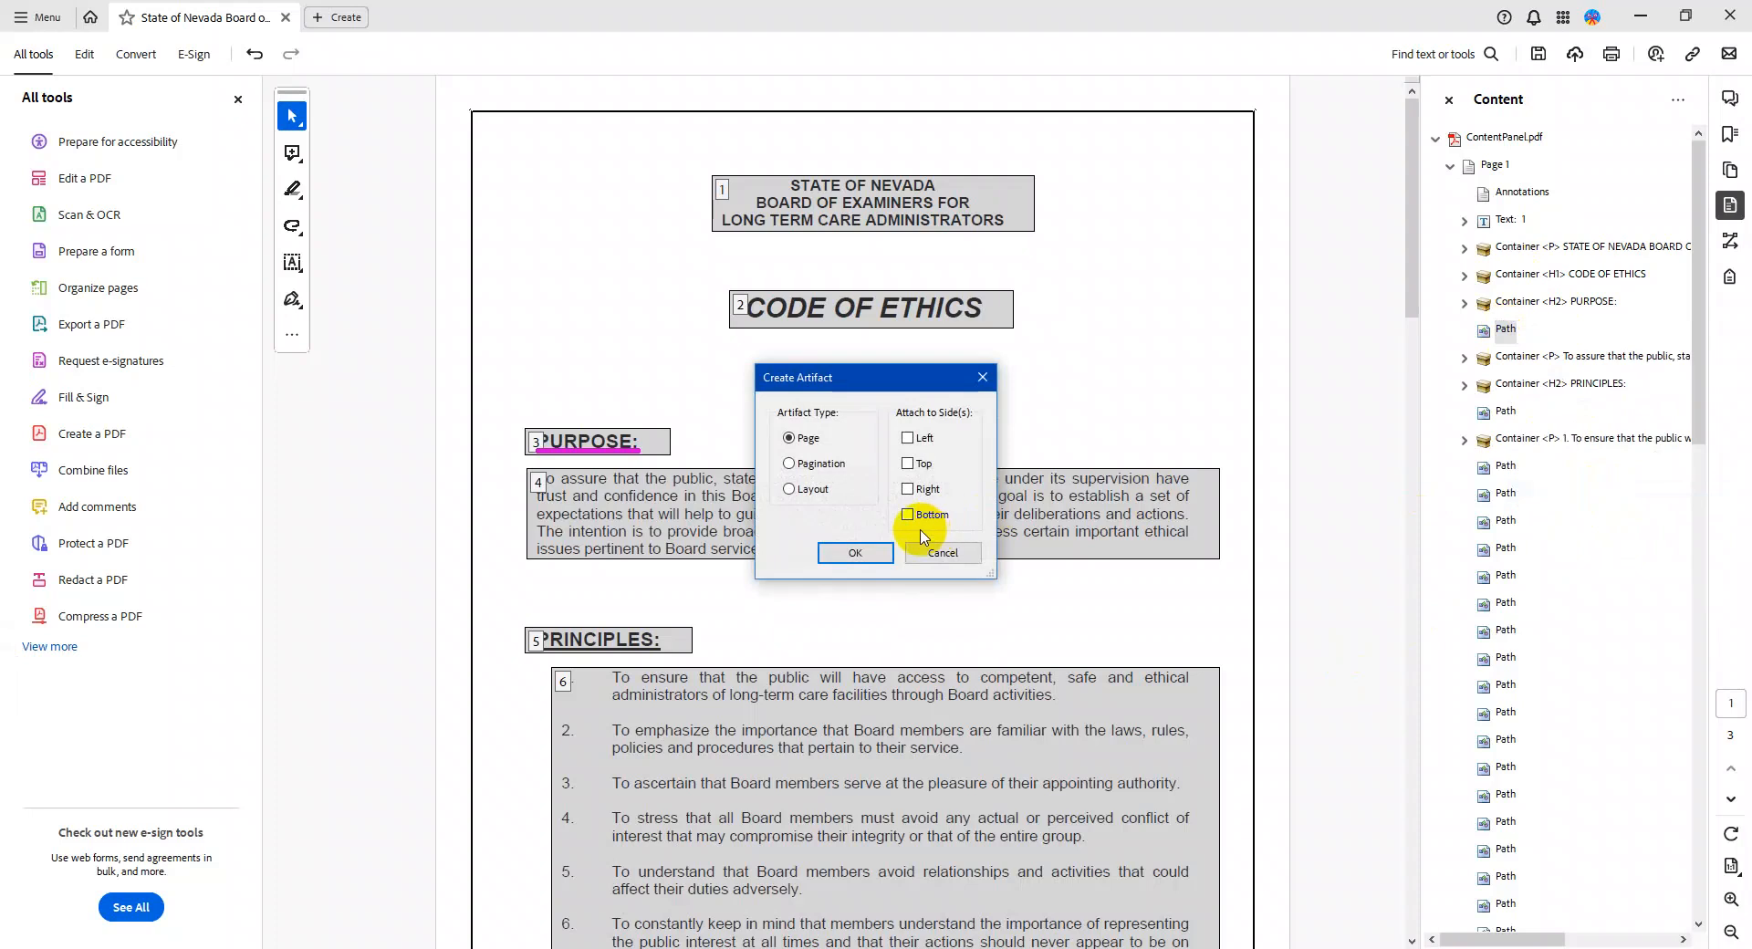
left_click(856, 552)
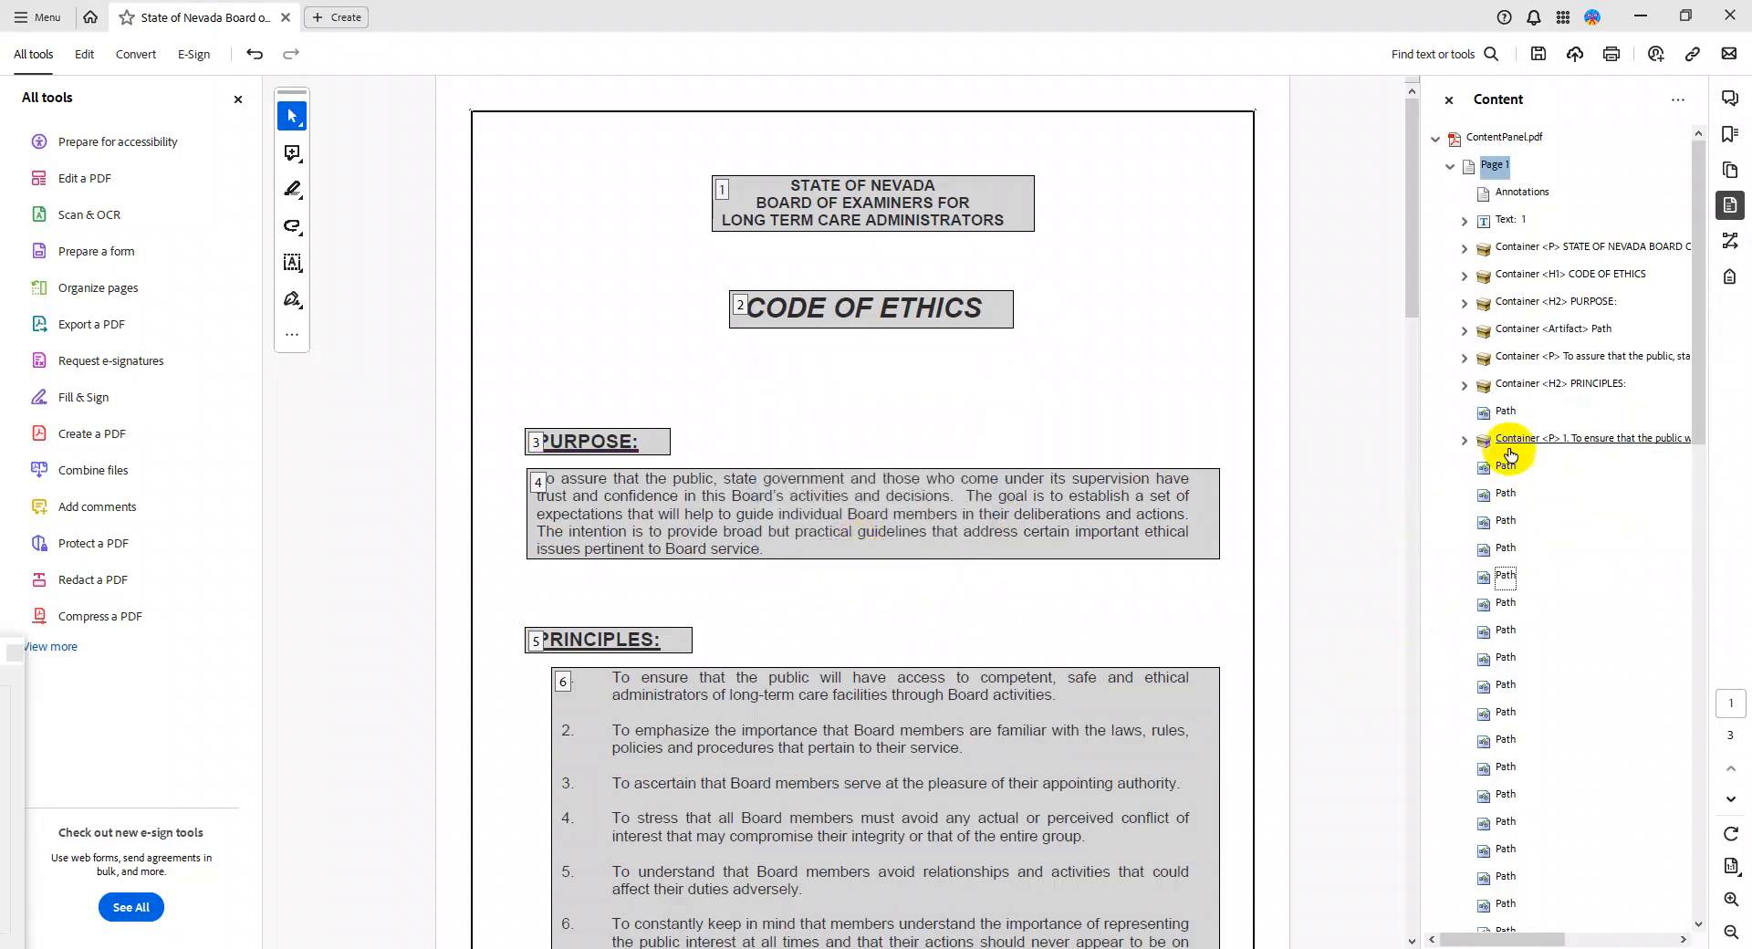
Turn the path that underlines the PRINCIPLES heading into an artifact
left_click(1503, 413)
right_click(1504, 413)
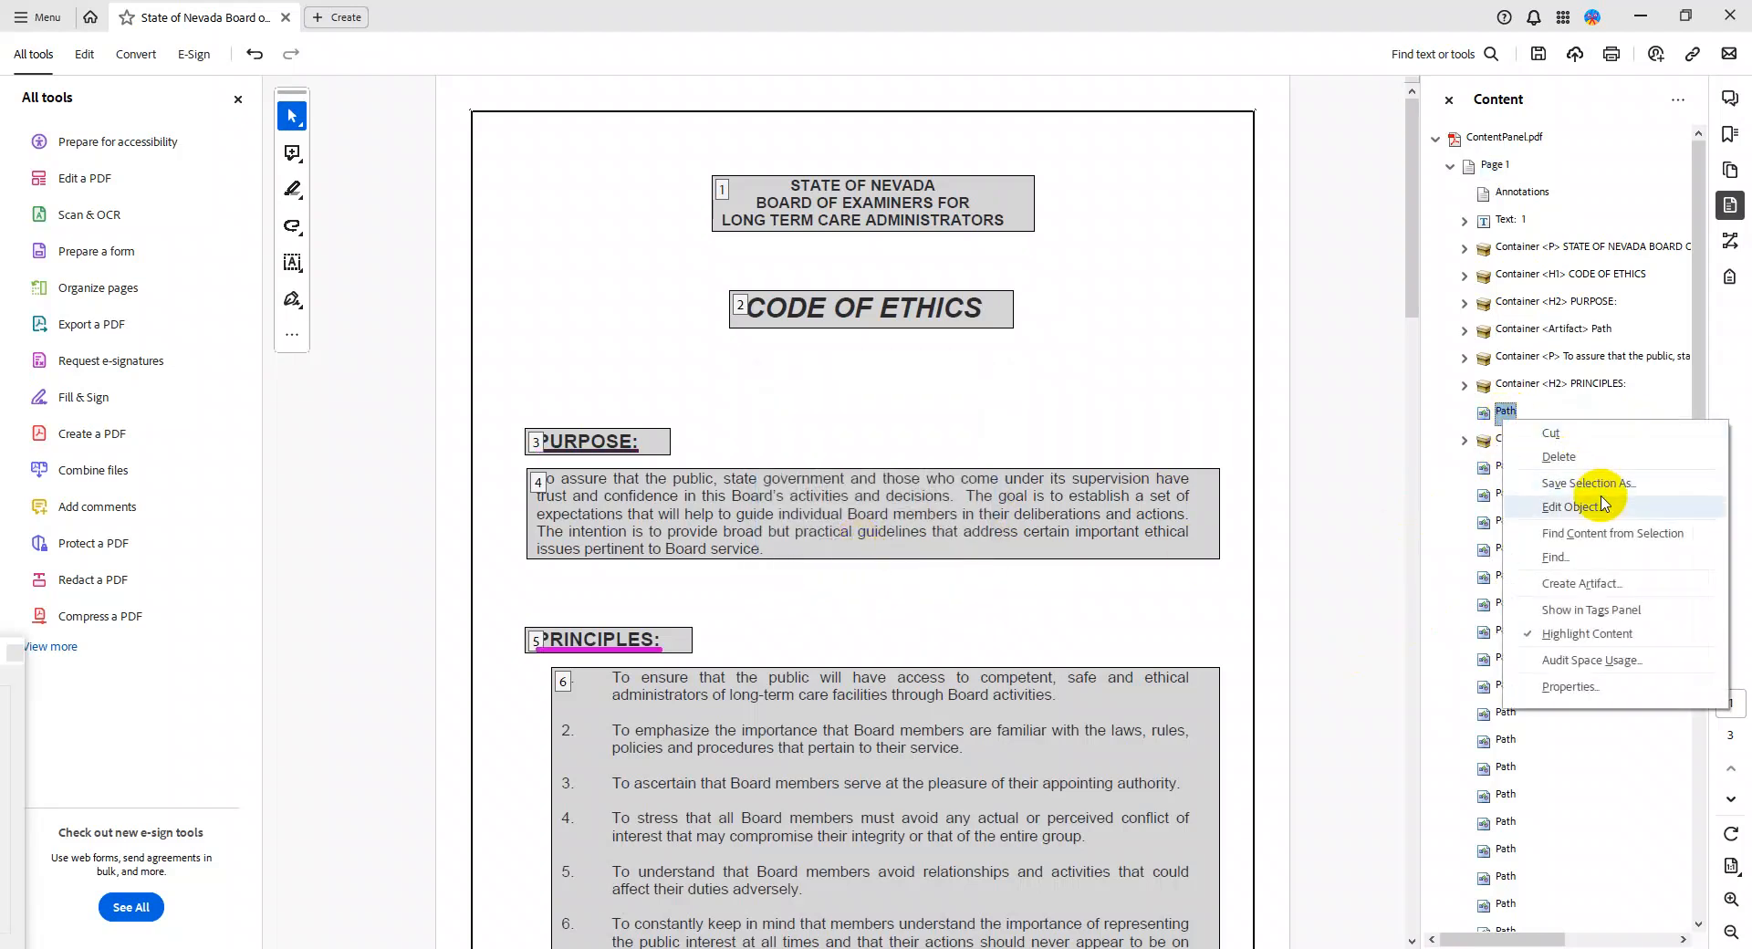
left_click(1706, 579)
left_click(872, 554)
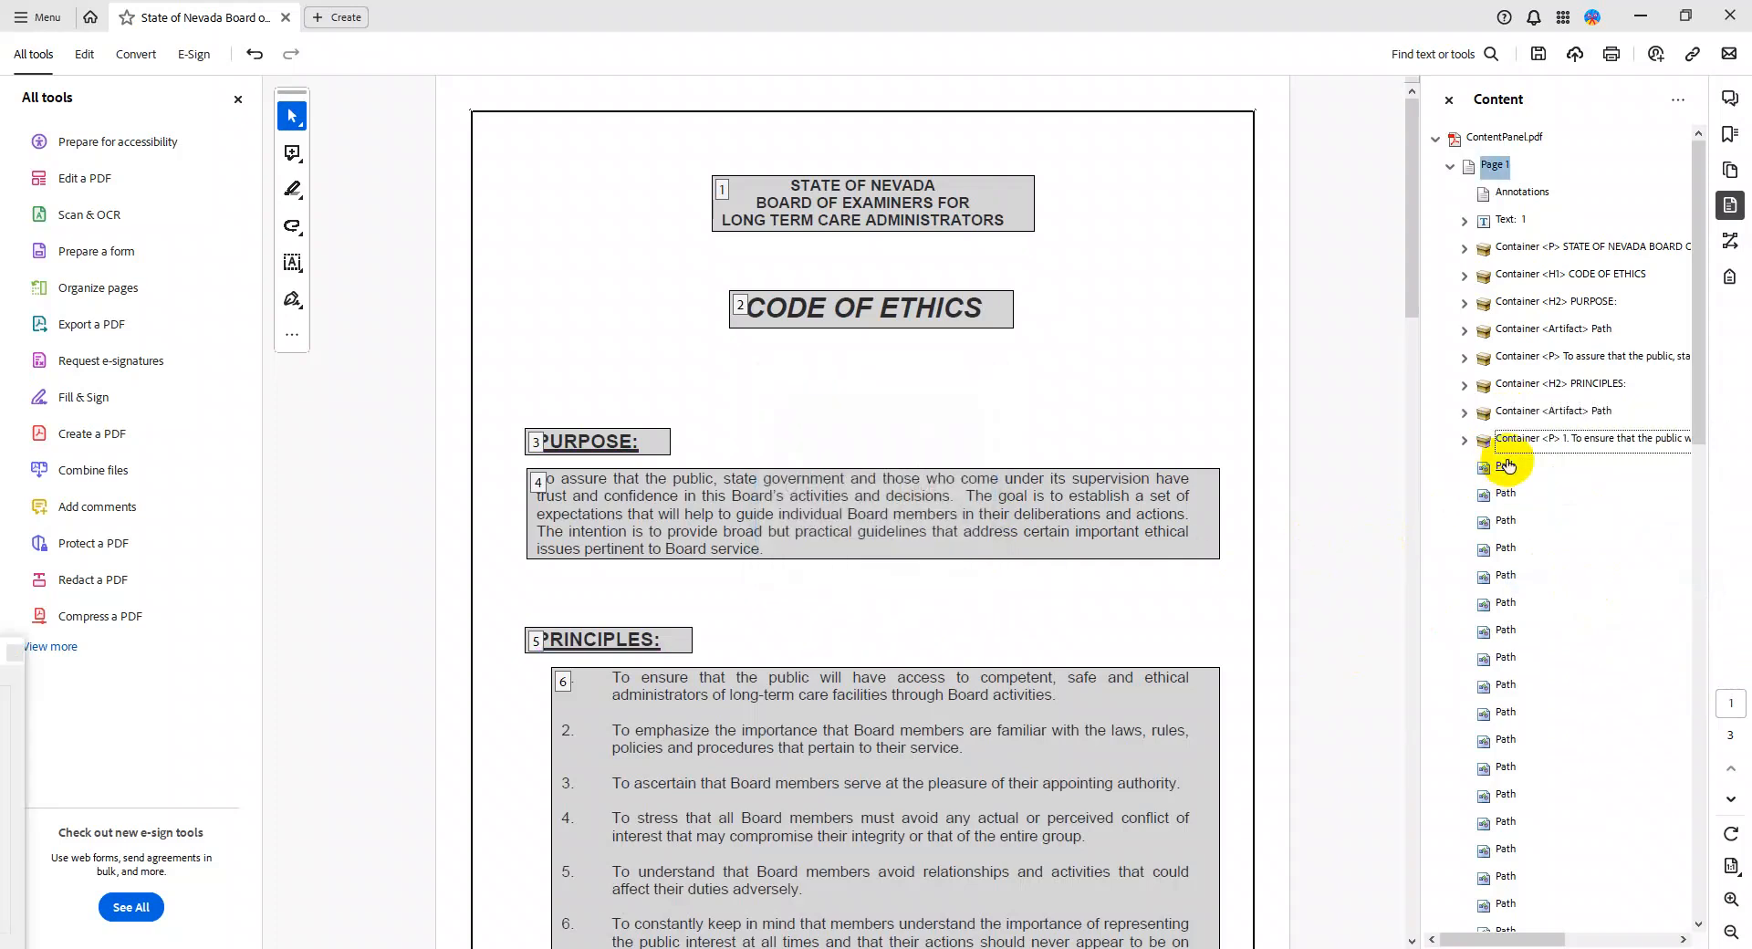
Turn all the remaining path items that form page 1's border into one artifact
scroll(1510, 474, "down", 10)
left_click(1507, 832, "shift")
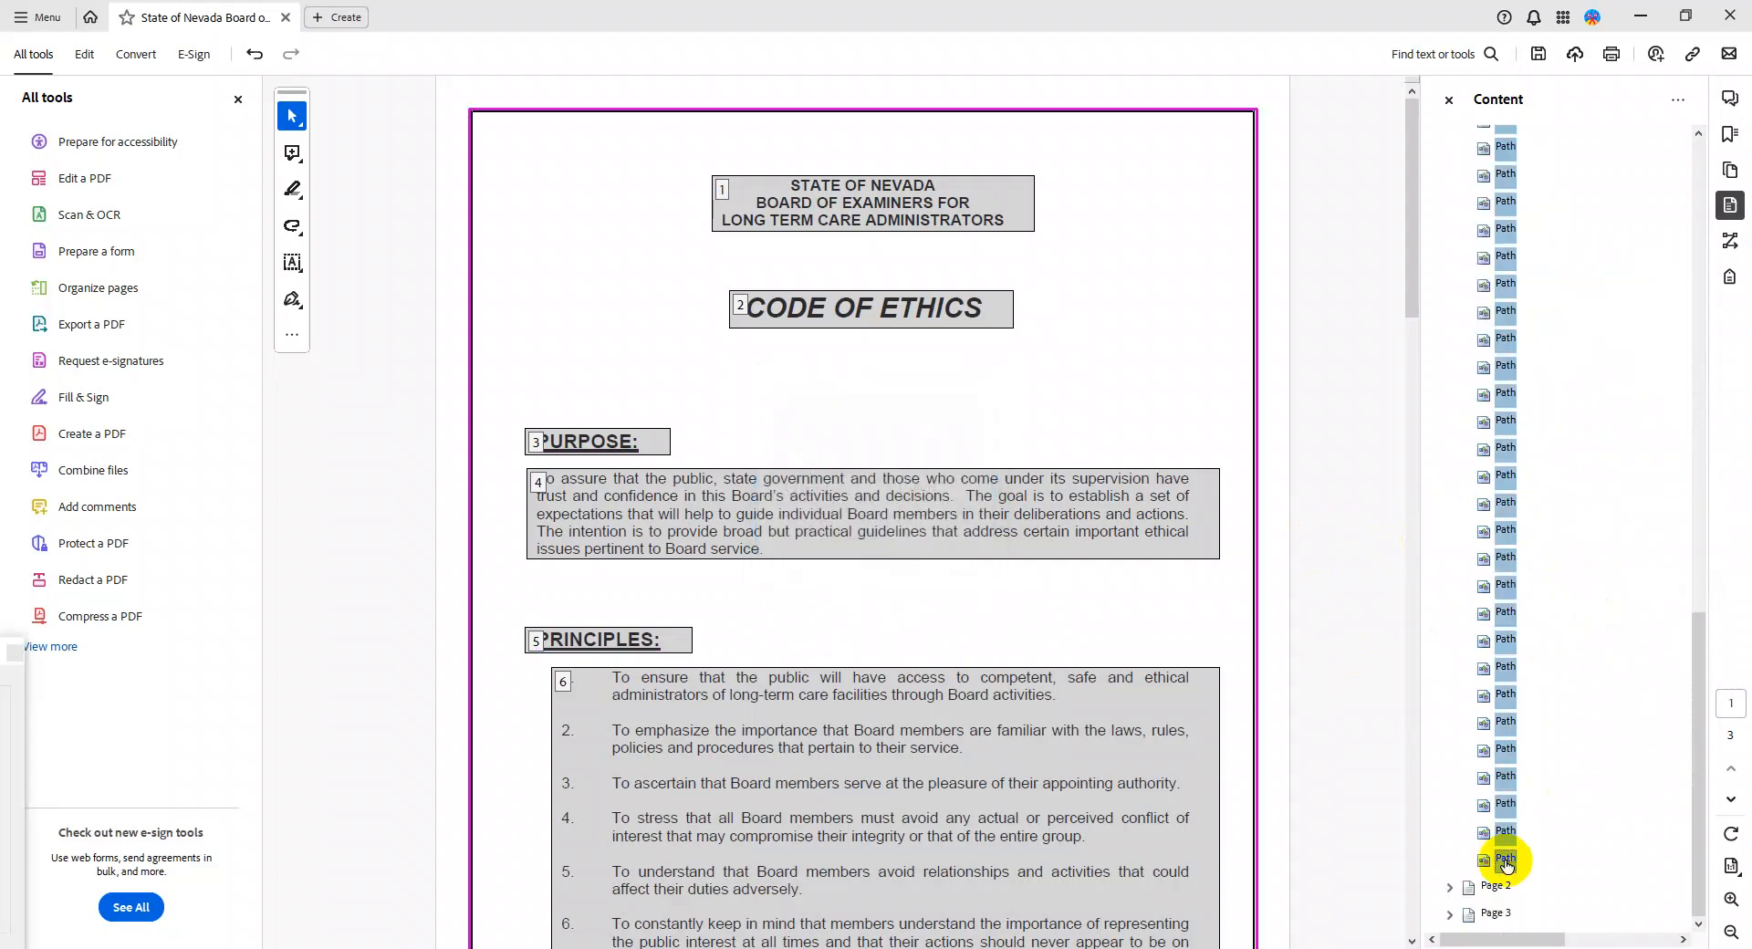
right_click(1507, 832)
left_click(1551, 755)
left_click(855, 552)
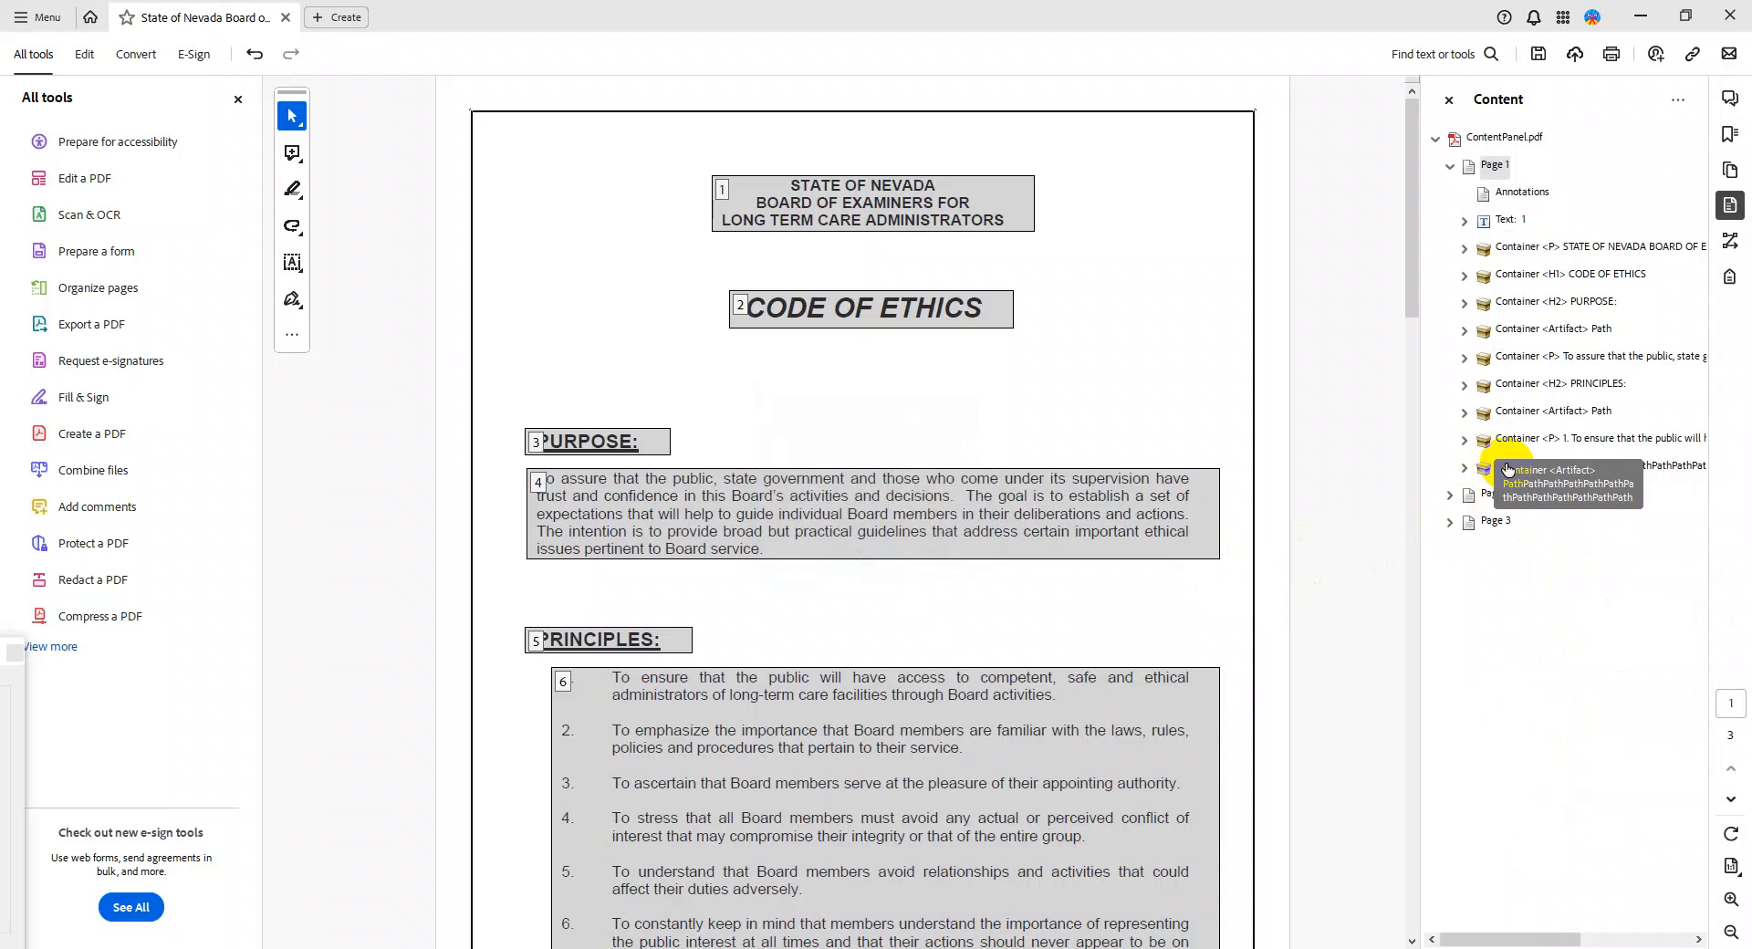
Select the page-number text item in page 1's content and locate its highlighted text in the page footer
left_click(1520, 229)
scroll(1168, 429, "up", 3)
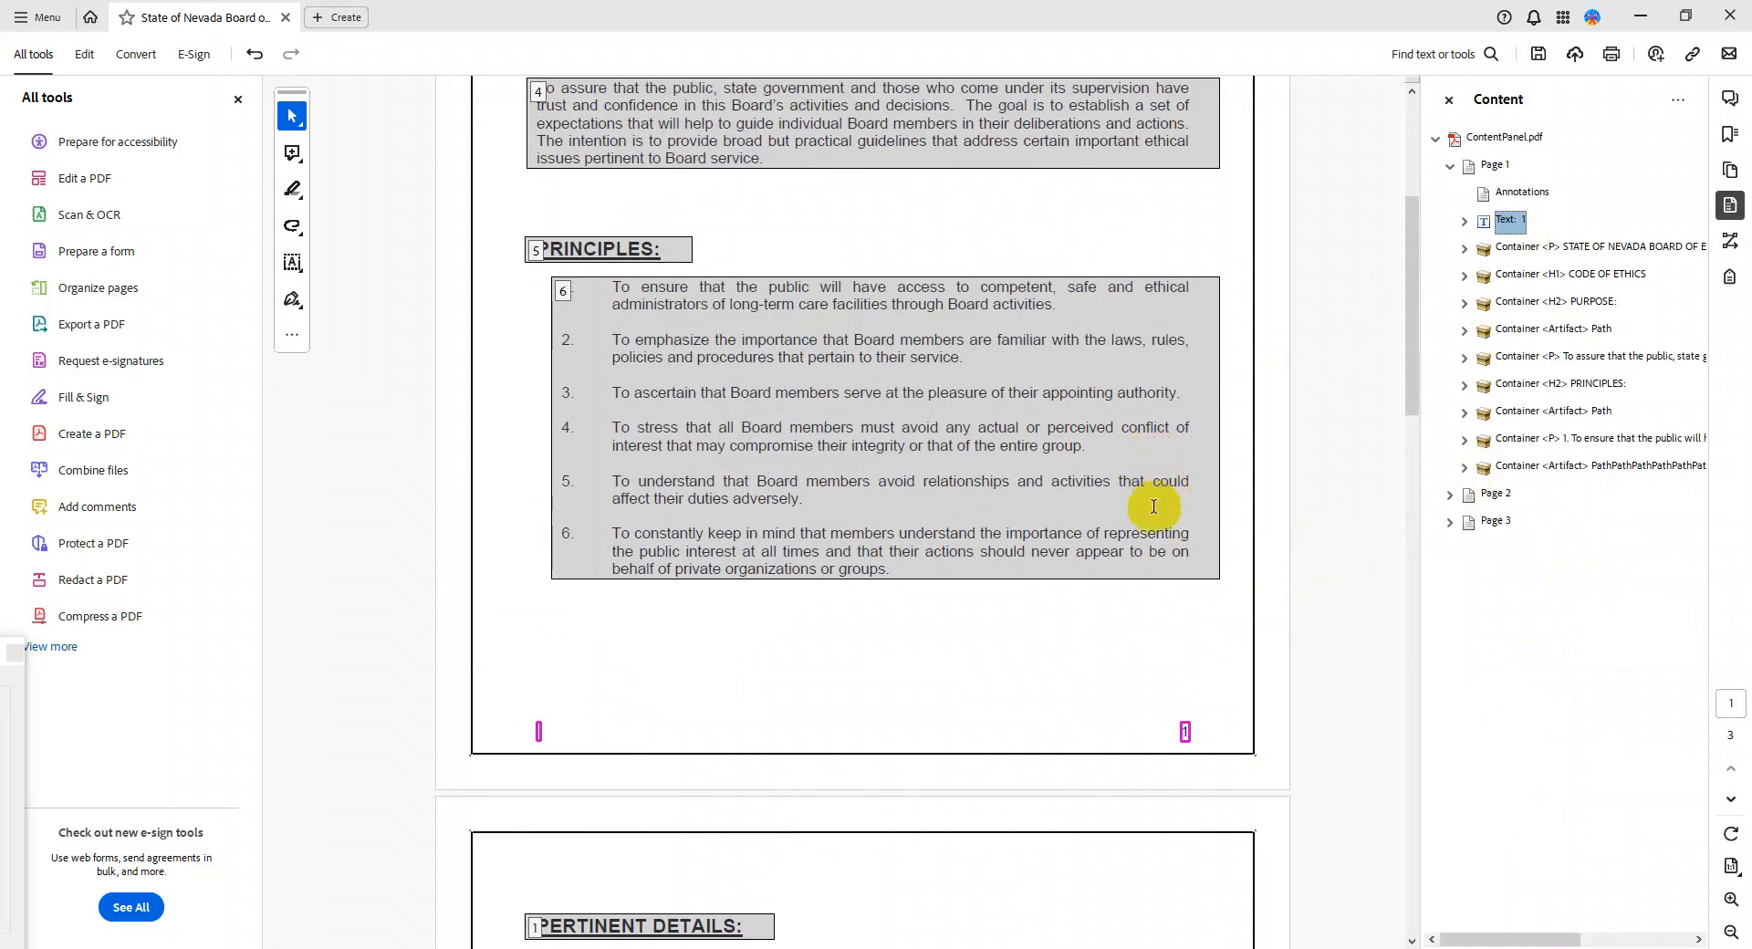
scroll(1152, 506, "up", 1)
scroll(1153, 520, "down", 3)
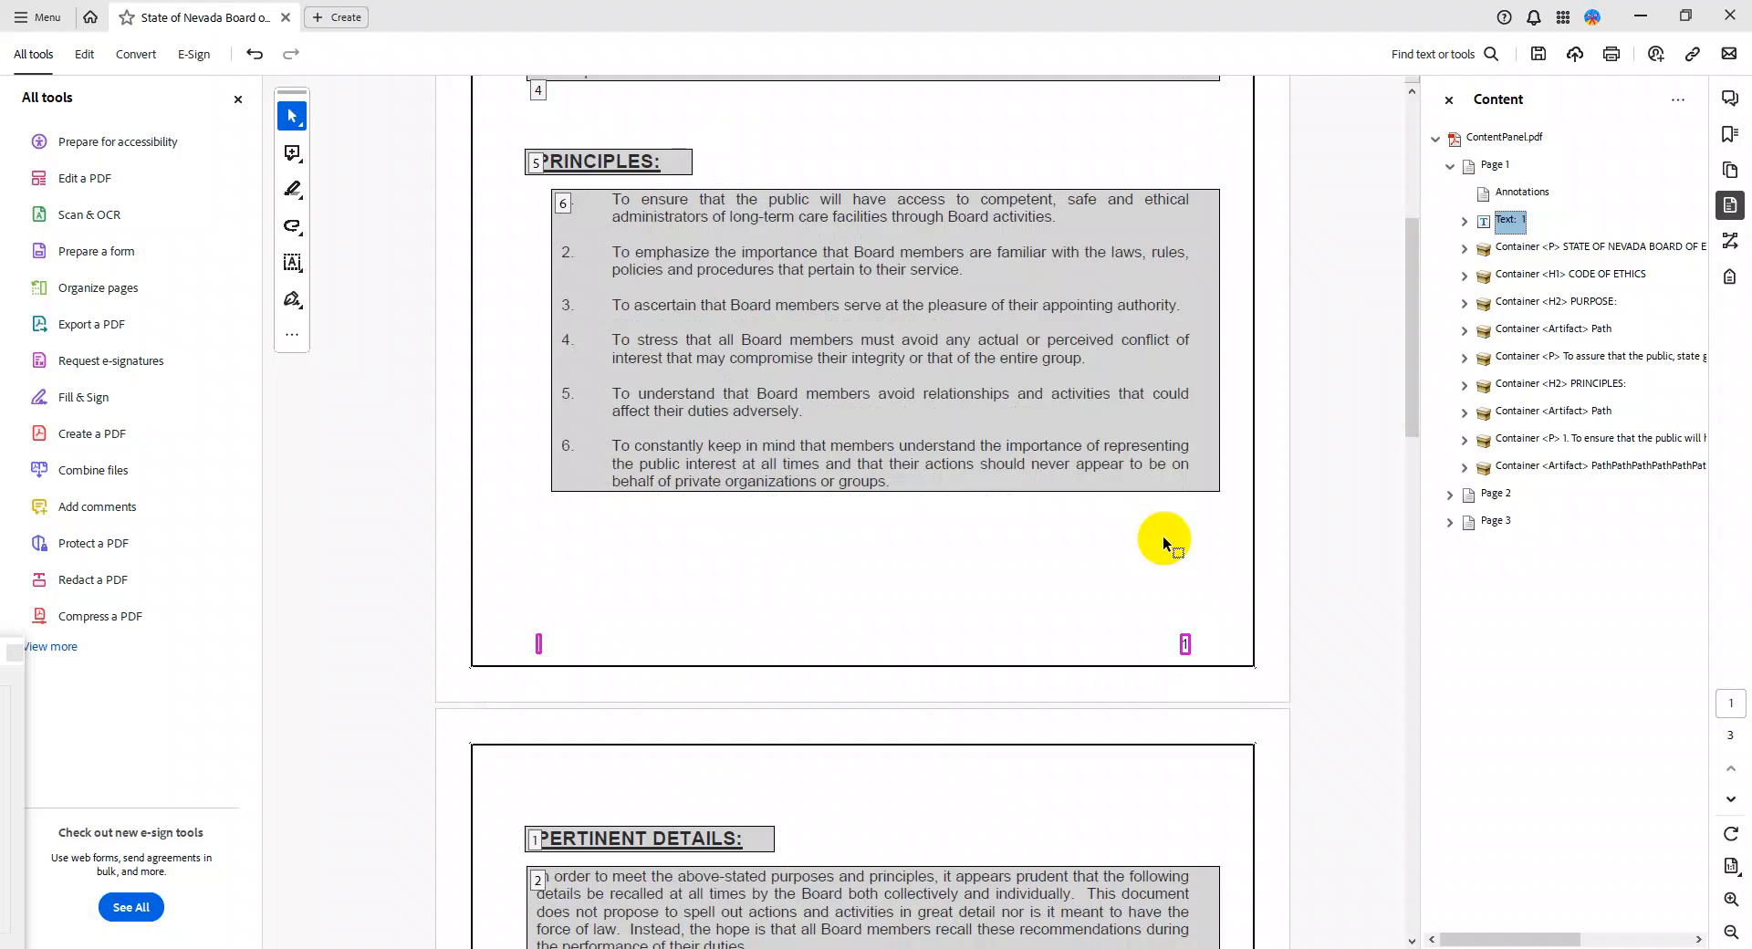
Mark off the page number in page 1's footer with the Fix reading order tool and tag it as text/paragraph
left_click(82, 141)
left_click(82, 459)
left_click_drag(1157, 618, 1234, 674)
right_click(1214, 646)
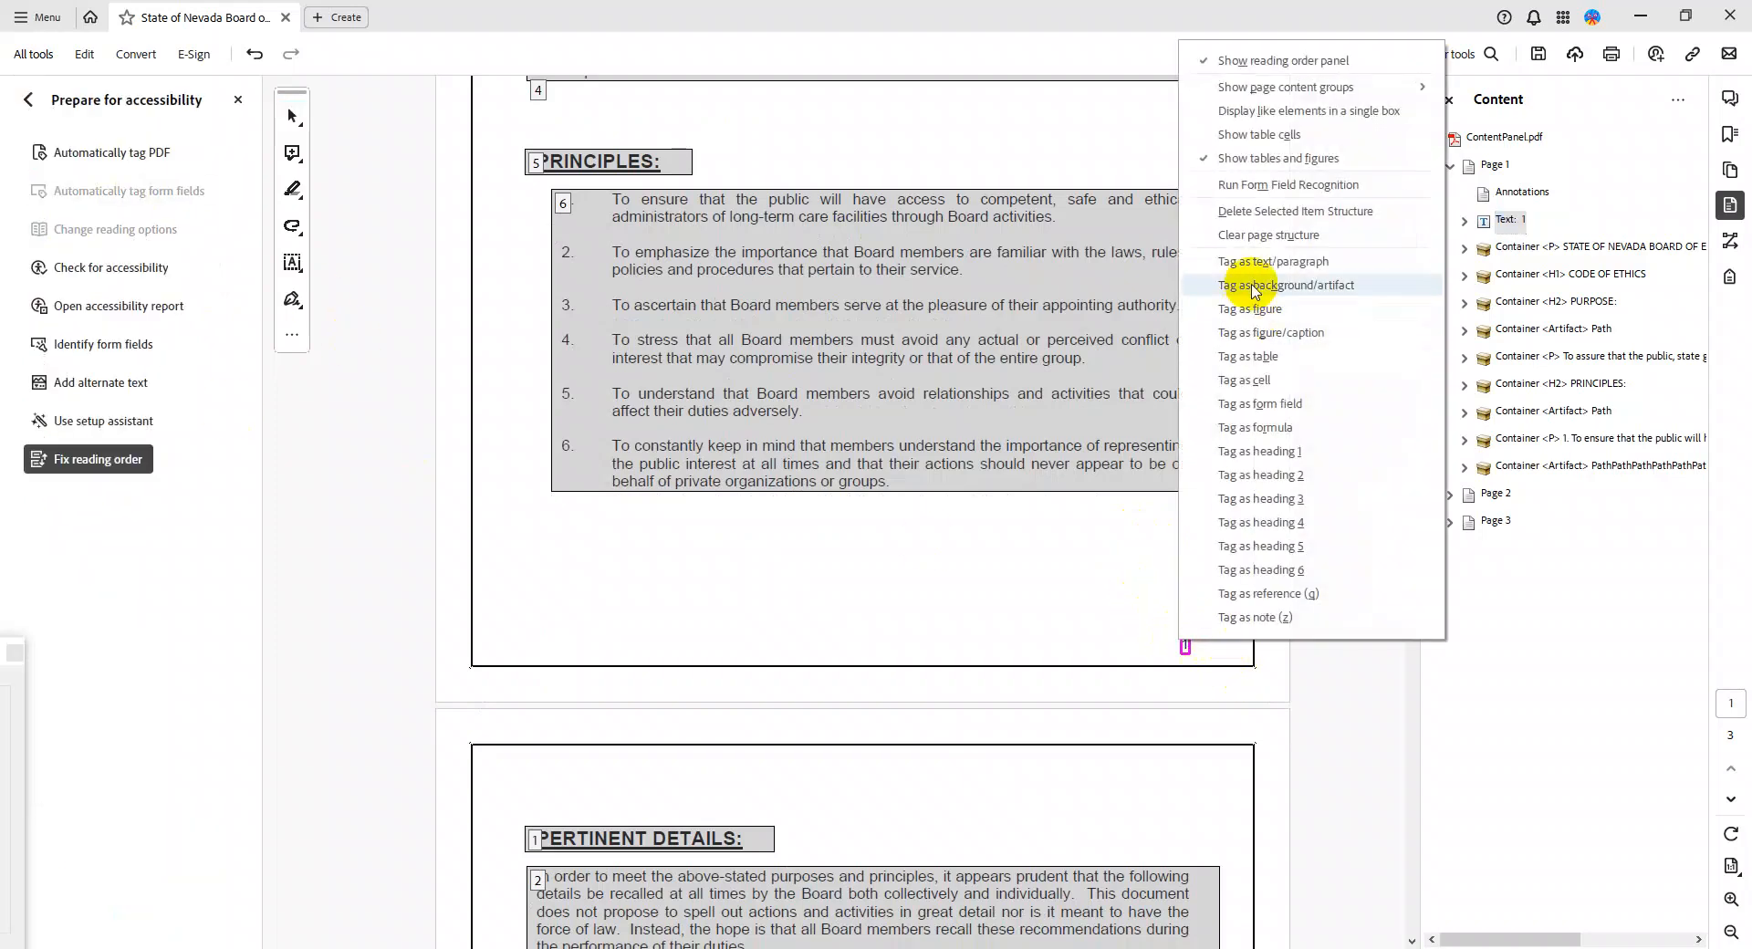
left_click(1295, 284)
left_click(1505, 220)
right_click(1510, 223)
left_click(1567, 259)
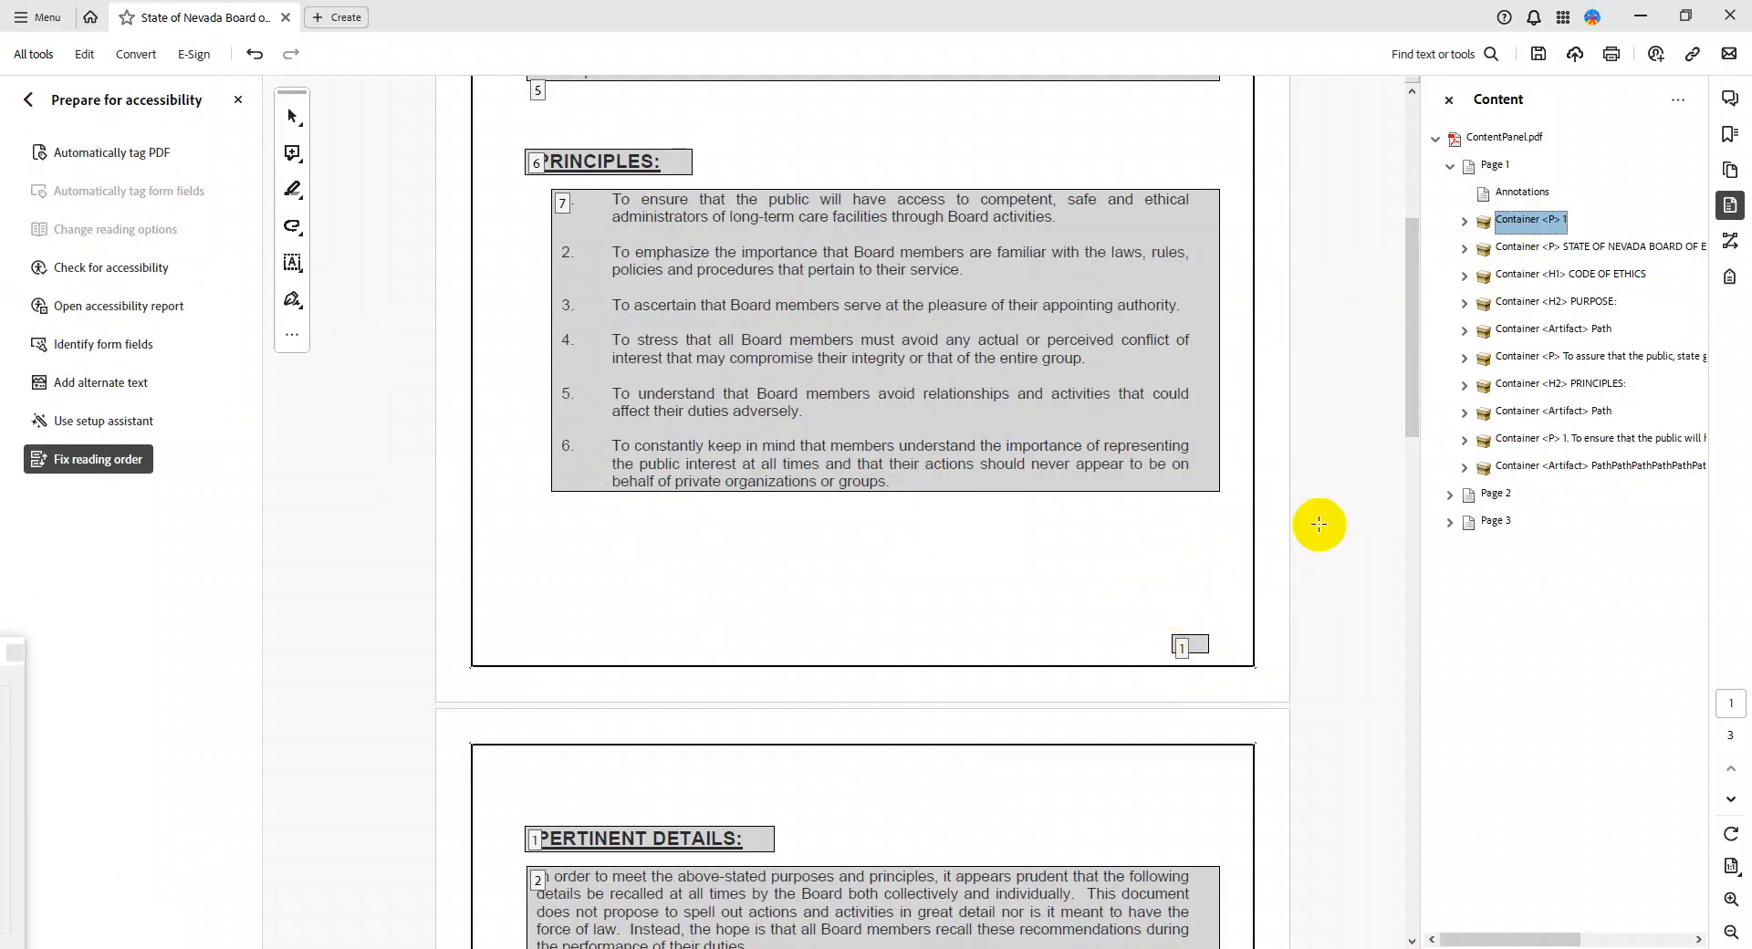
In page 2's content, turn the page-number text item into an artifact of type Page and delete the empty text item
left_click(1443, 166)
left_click(1450, 192)
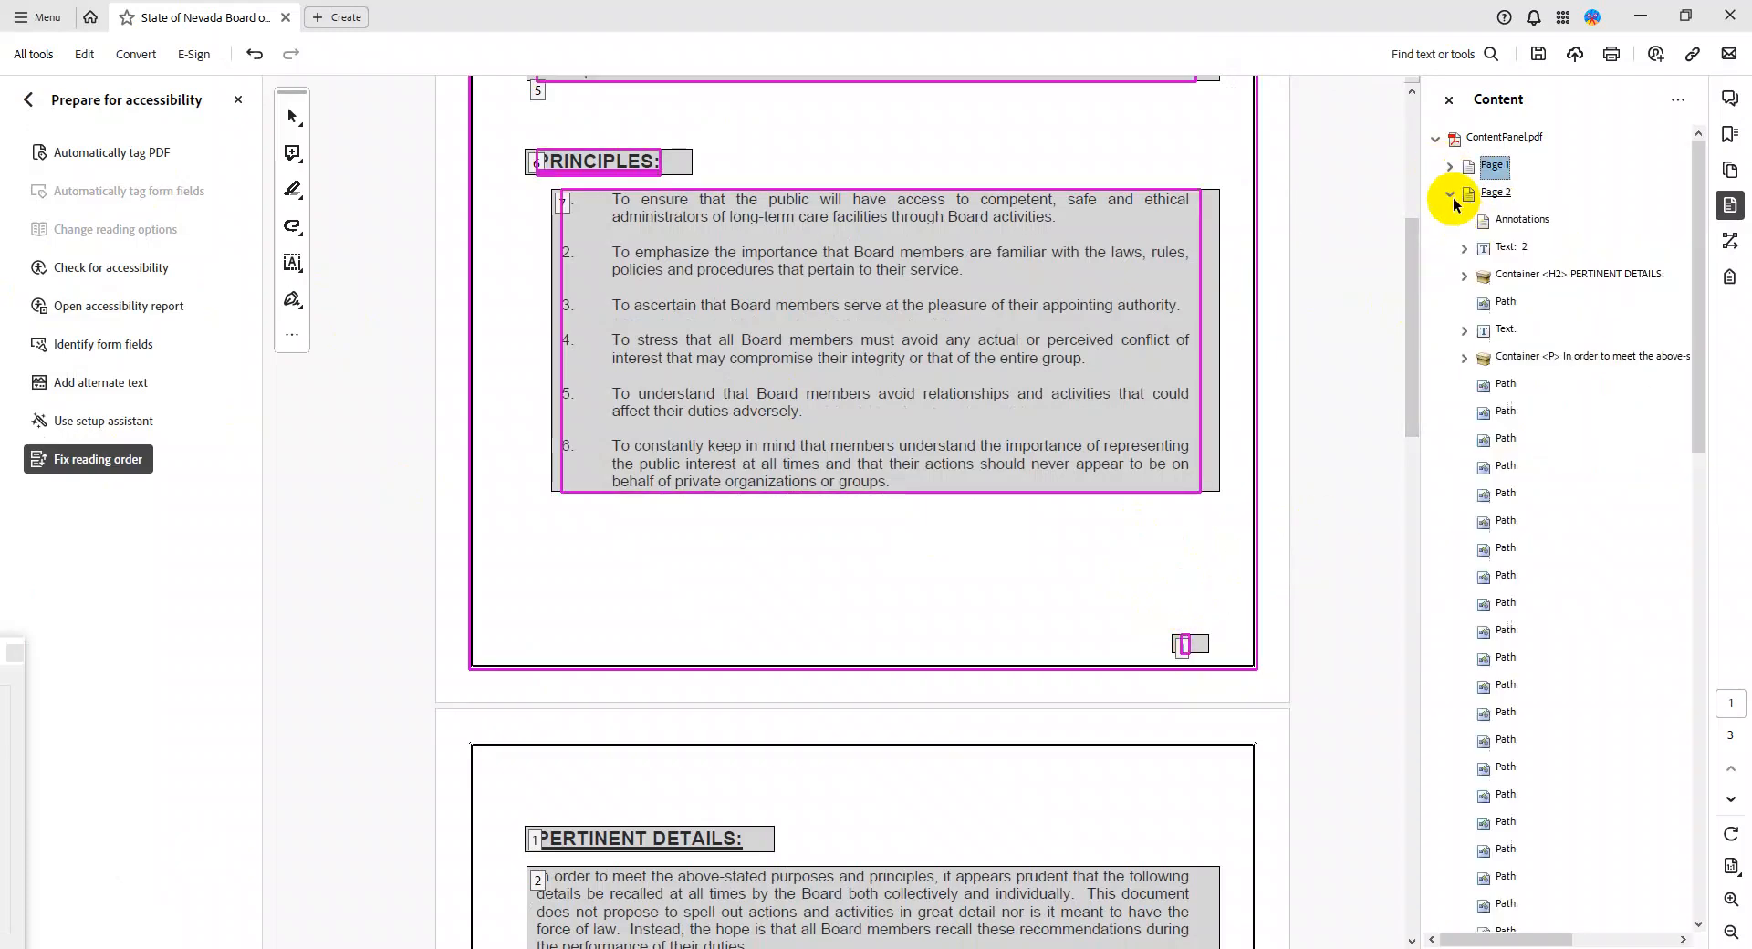
left_click(1505, 252)
right_click(1506, 256)
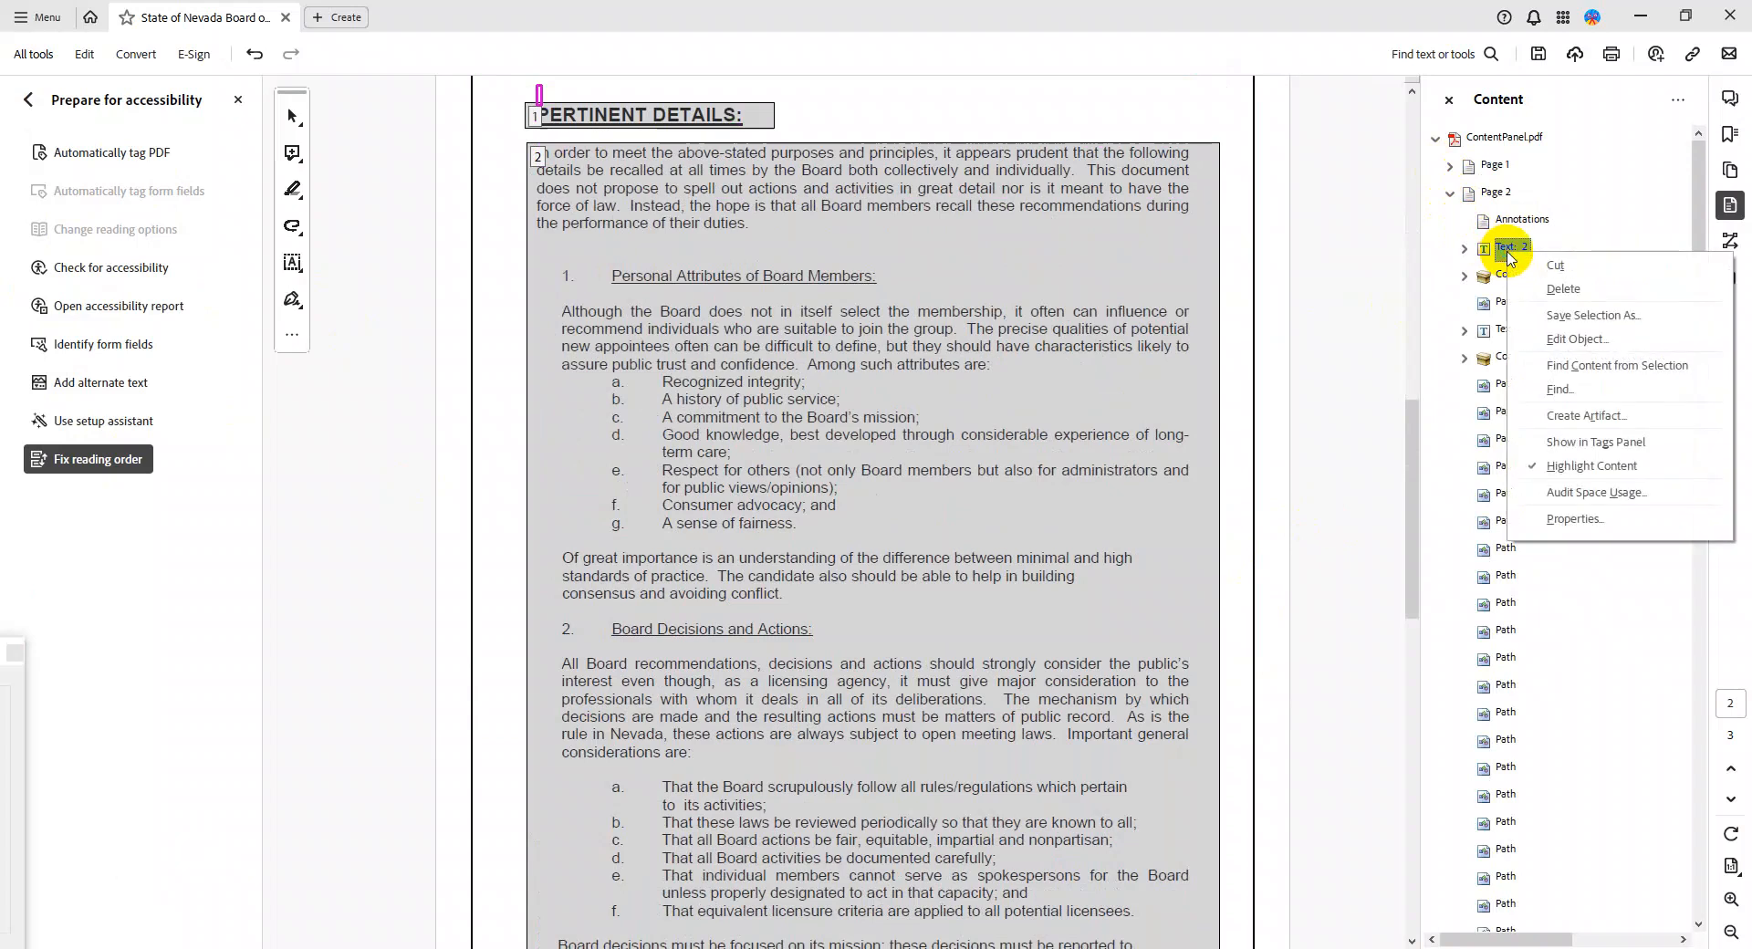
left_click(1586, 416)
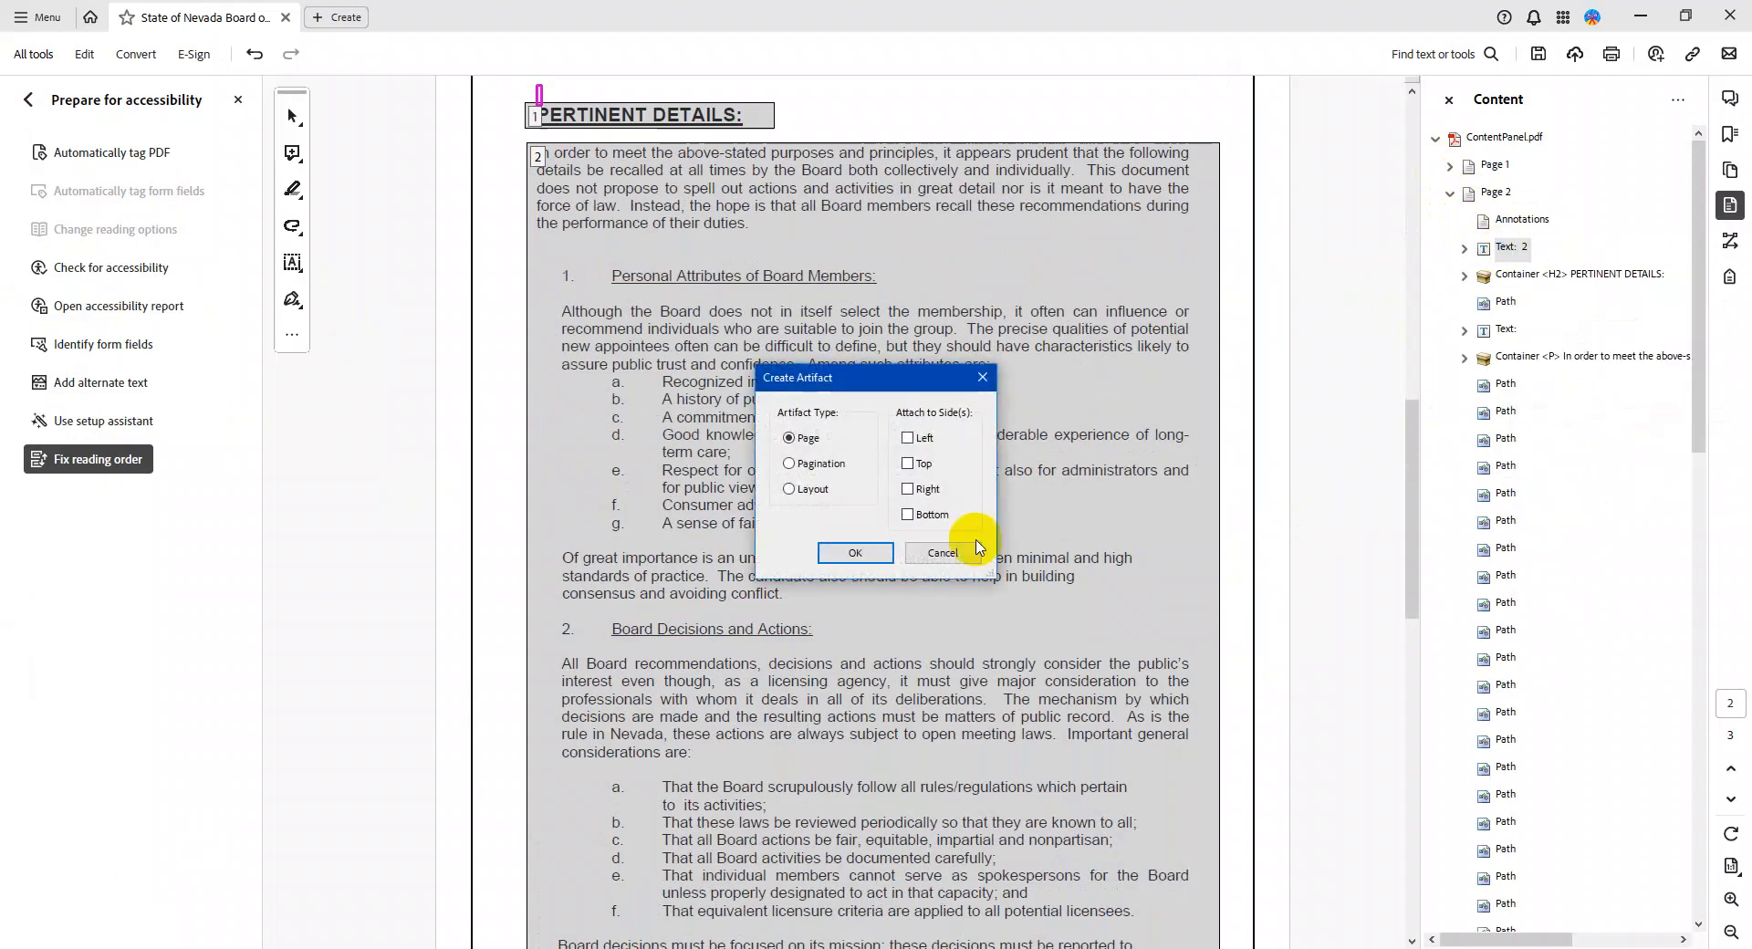
left_click(853, 551)
right_click(1515, 337)
left_click(1571, 375)
Turn all of page 2's path items, including the underline of the PERTINENT DETAILS heading, into artifacts
scroll(1518, 376, "down", 1)
scroll(1517, 371, "up", 1)
left_click(1508, 308)
left_click(1505, 358, "ctrl")
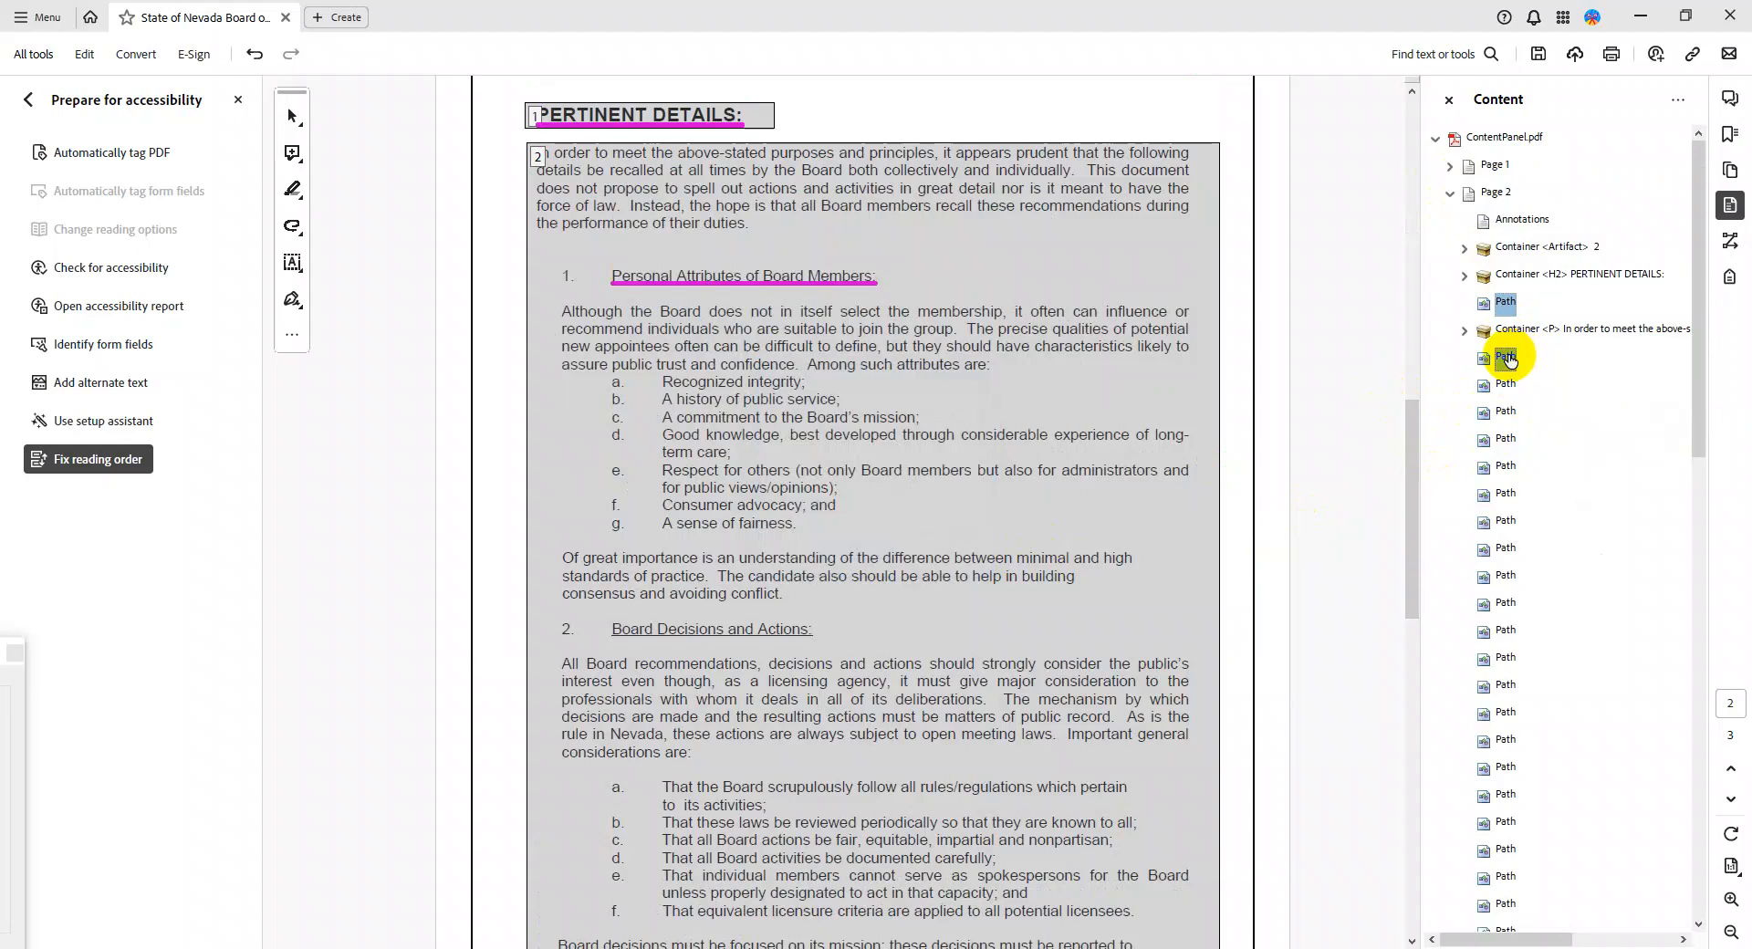
scroll(1507, 361, "down", 10)
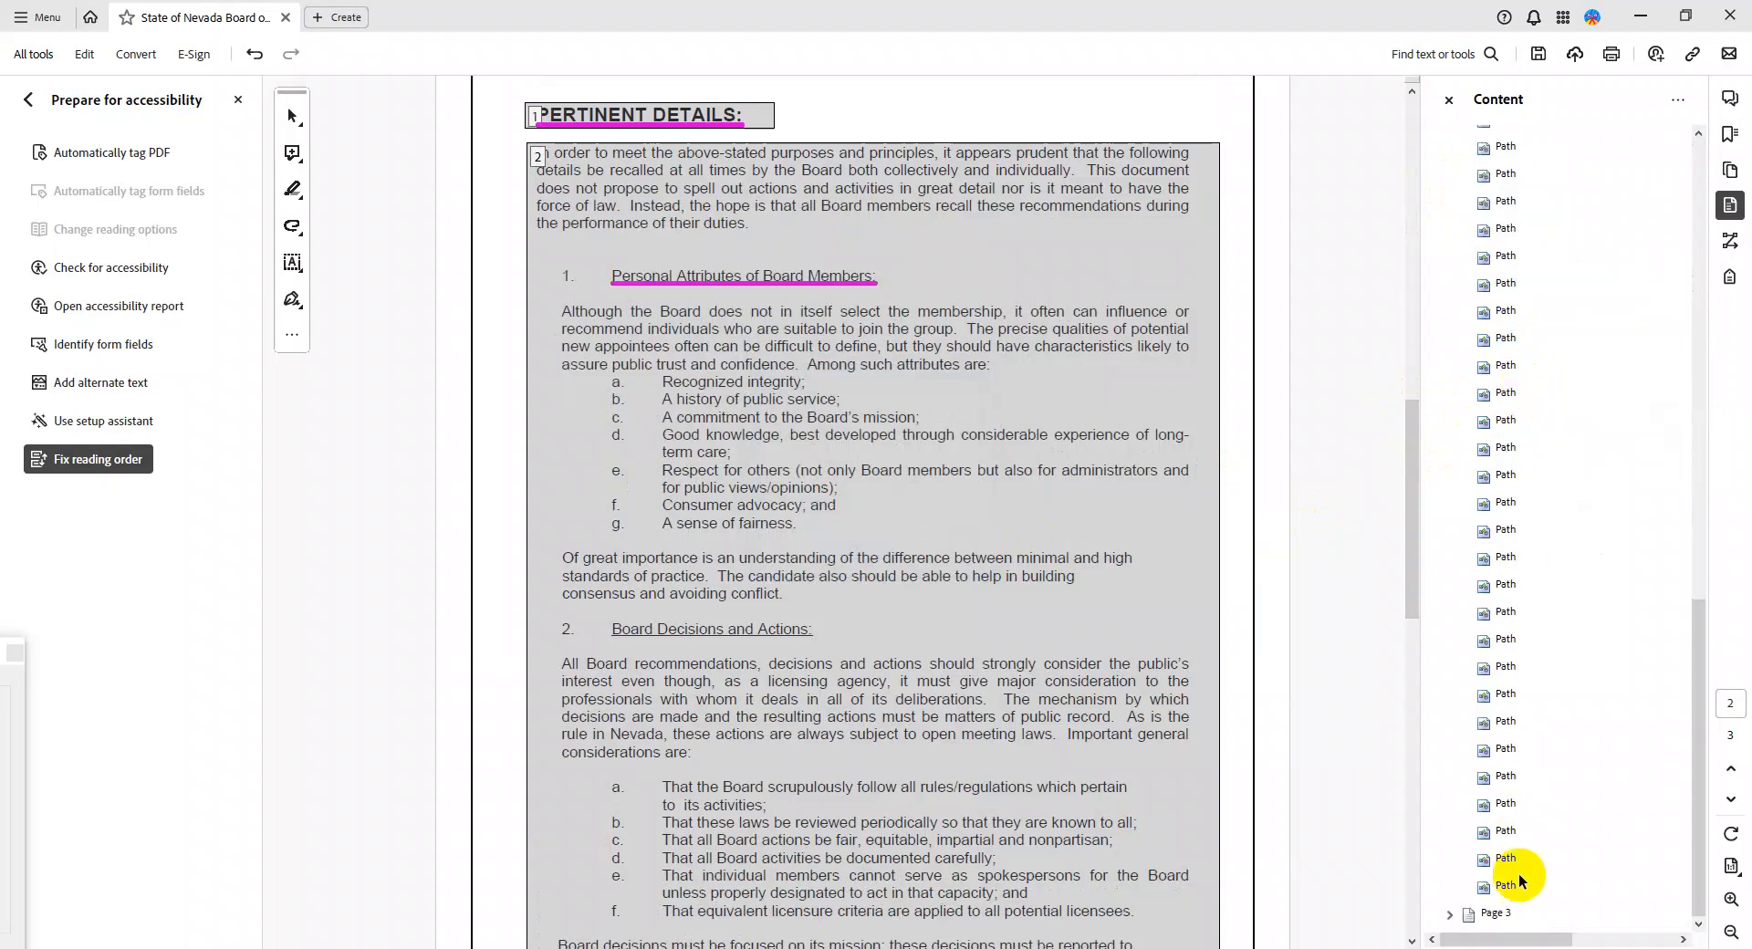
left_click(1509, 887, "shift")
right_click(1510, 886)
left_click(1585, 762)
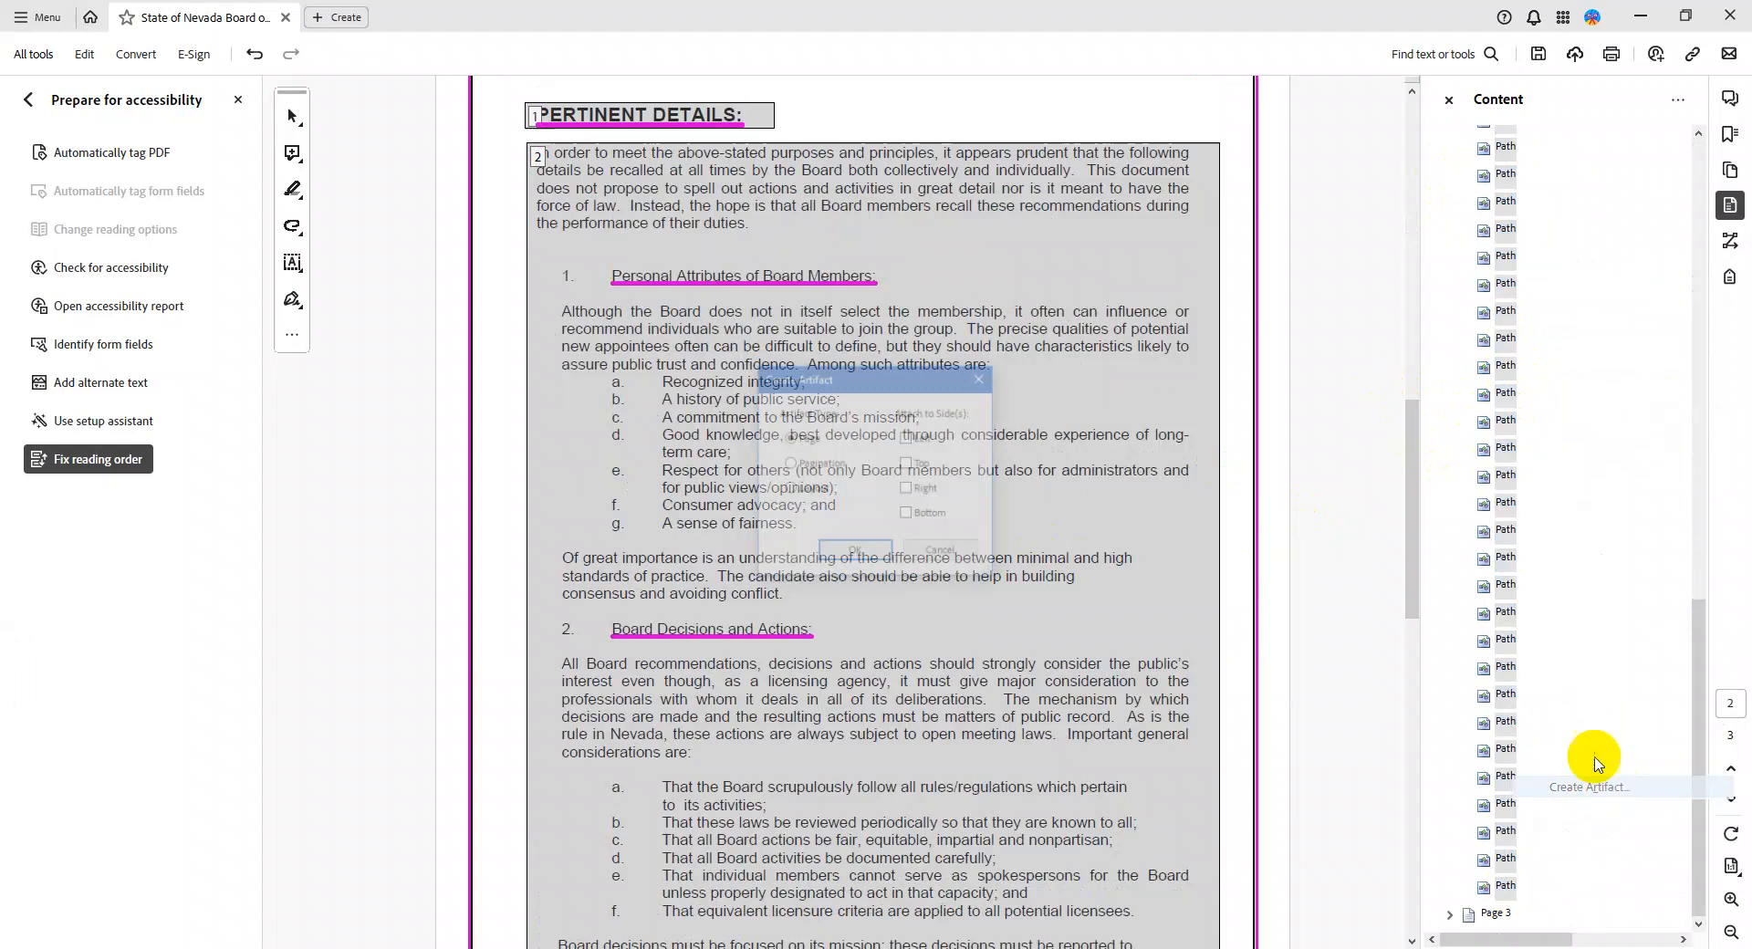
left_click(874, 554)
Turn all of page 3's path items, covering the heading underlines and the page border, into one artifact
left_click(1451, 380)
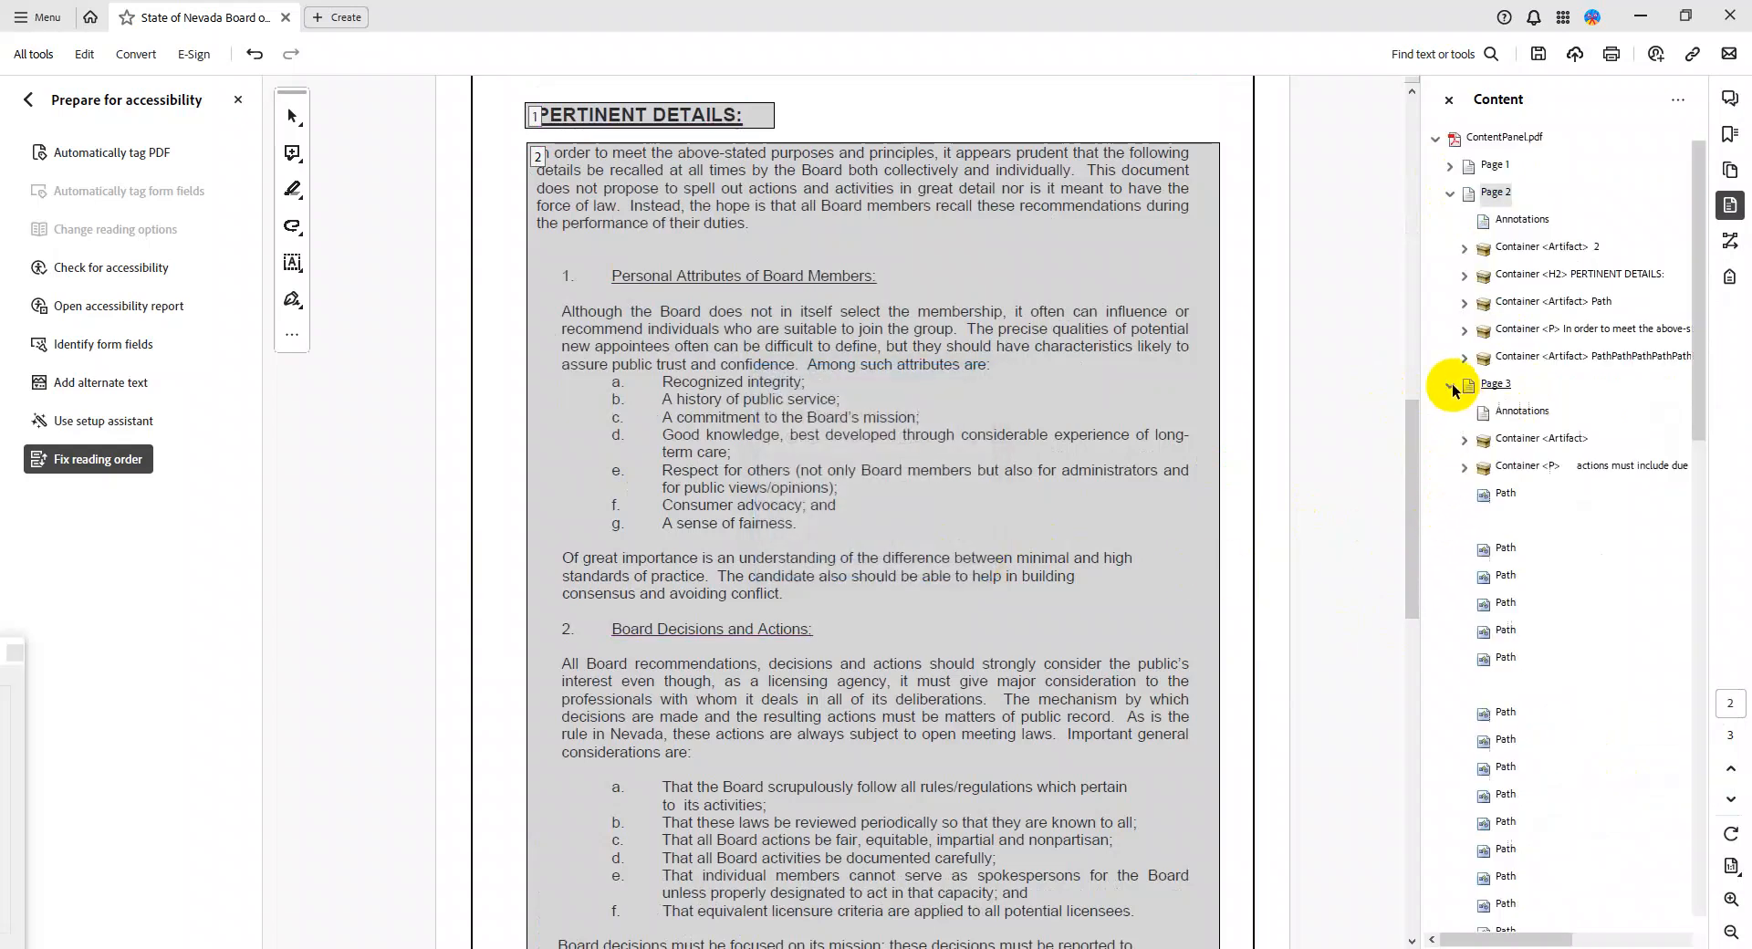
scroll(1475, 401, "down", 2)
left_click(1508, 334)
scroll(1501, 388, "down", 13)
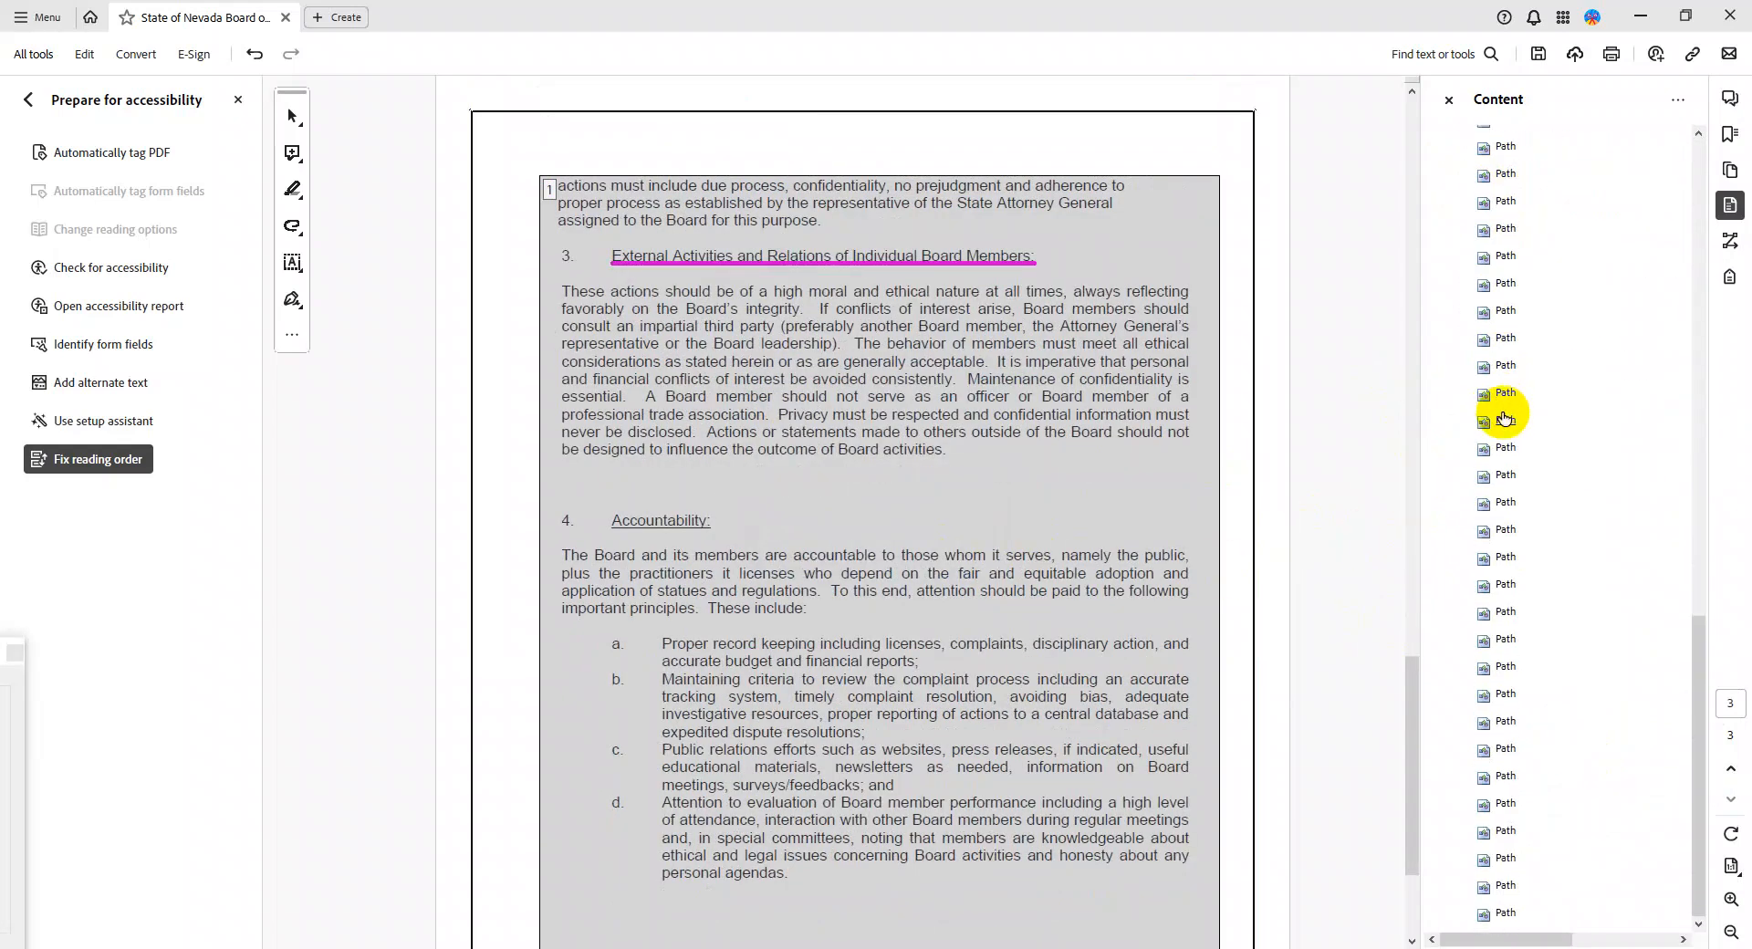
left_click(1506, 913, "shift")
right_click(1506, 913)
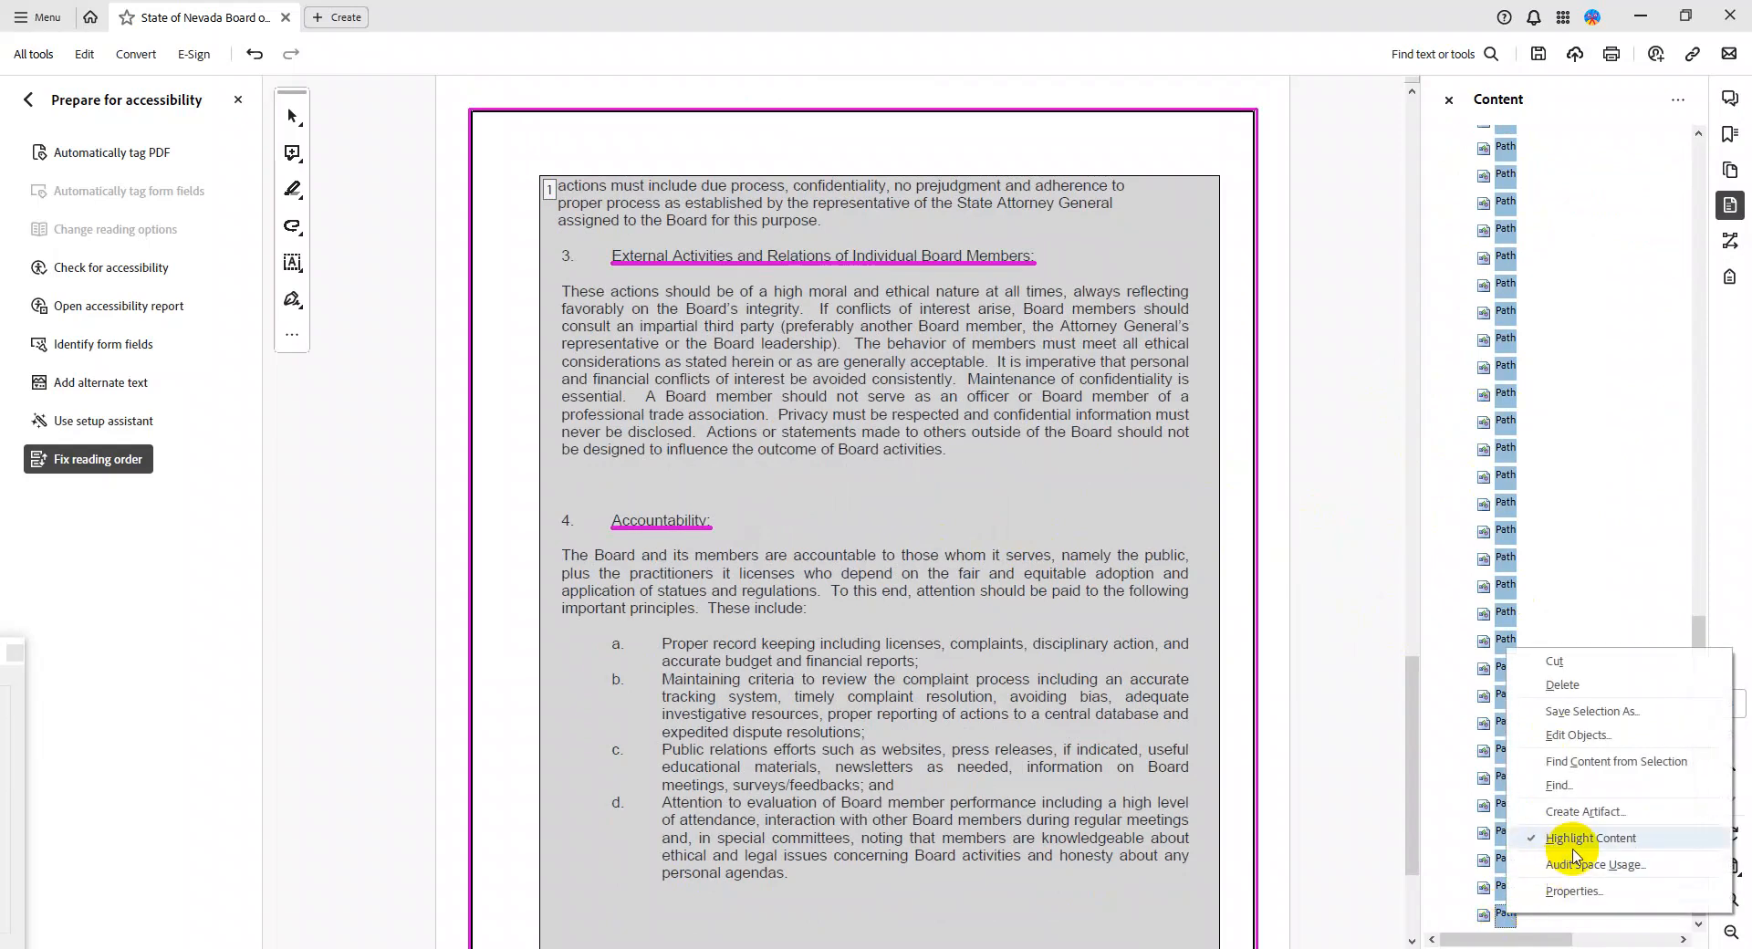
left_click(1587, 811)
left_click(855, 550)
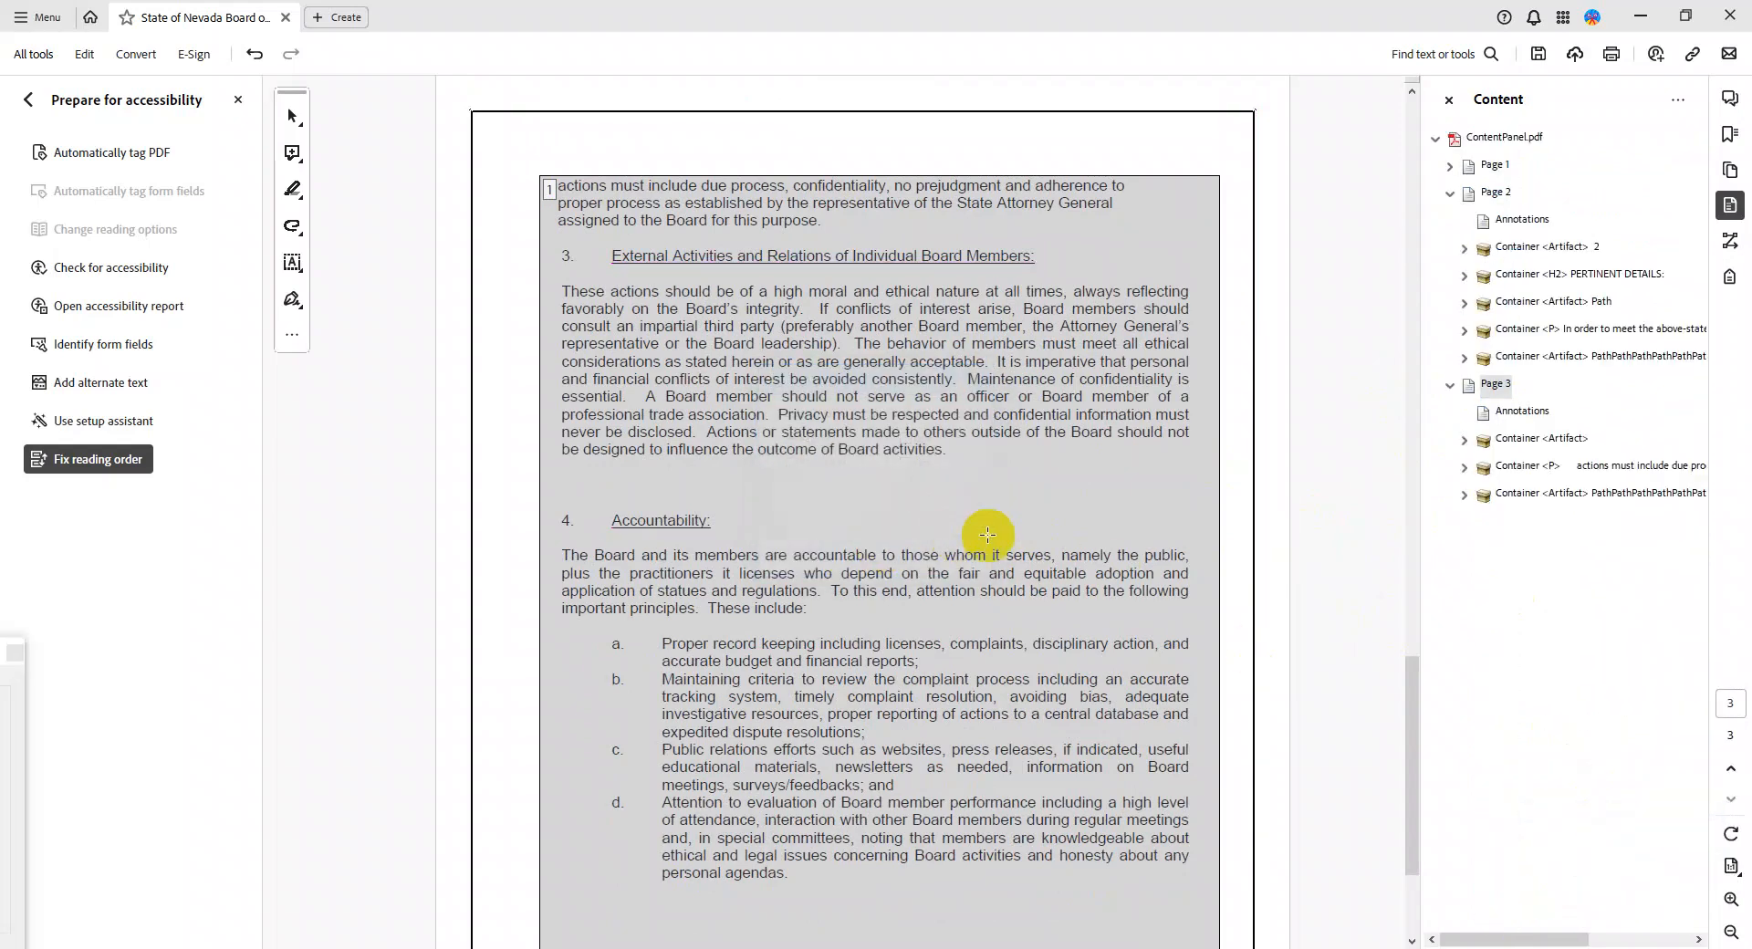